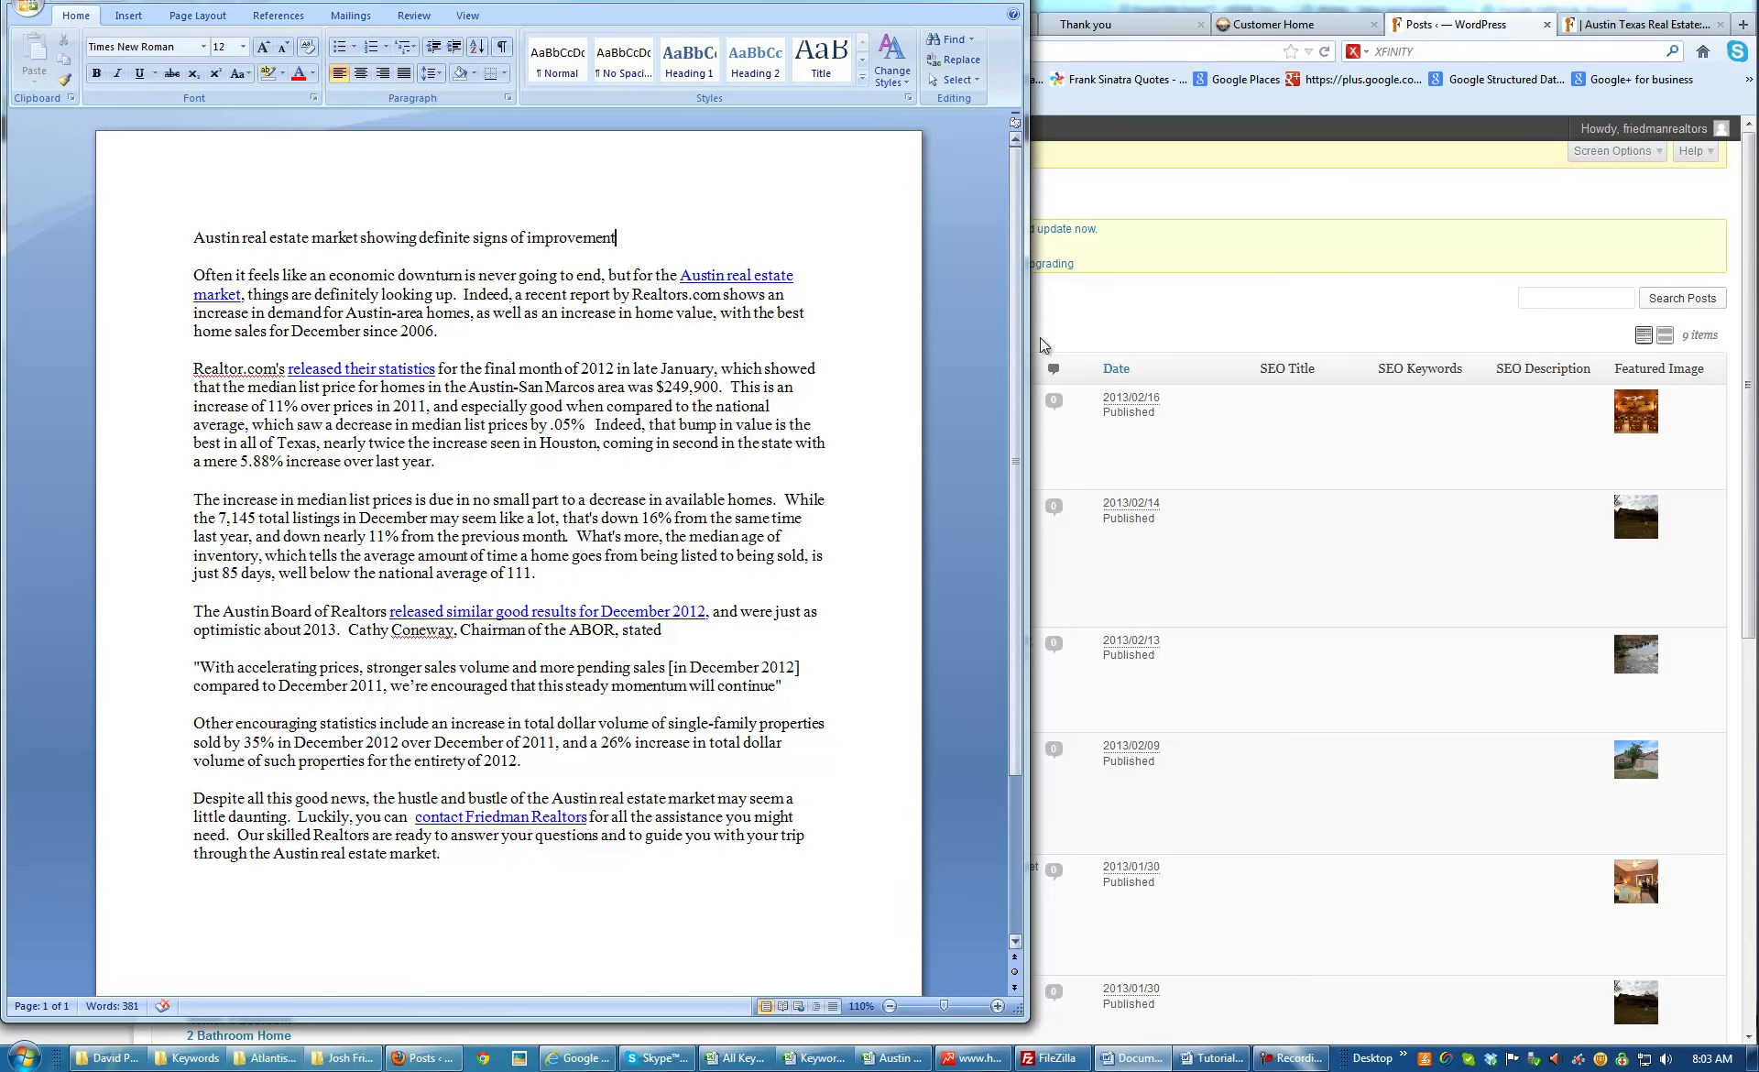
Switch to the WordPress posts list in the browser and start a new post
click(1116, 318)
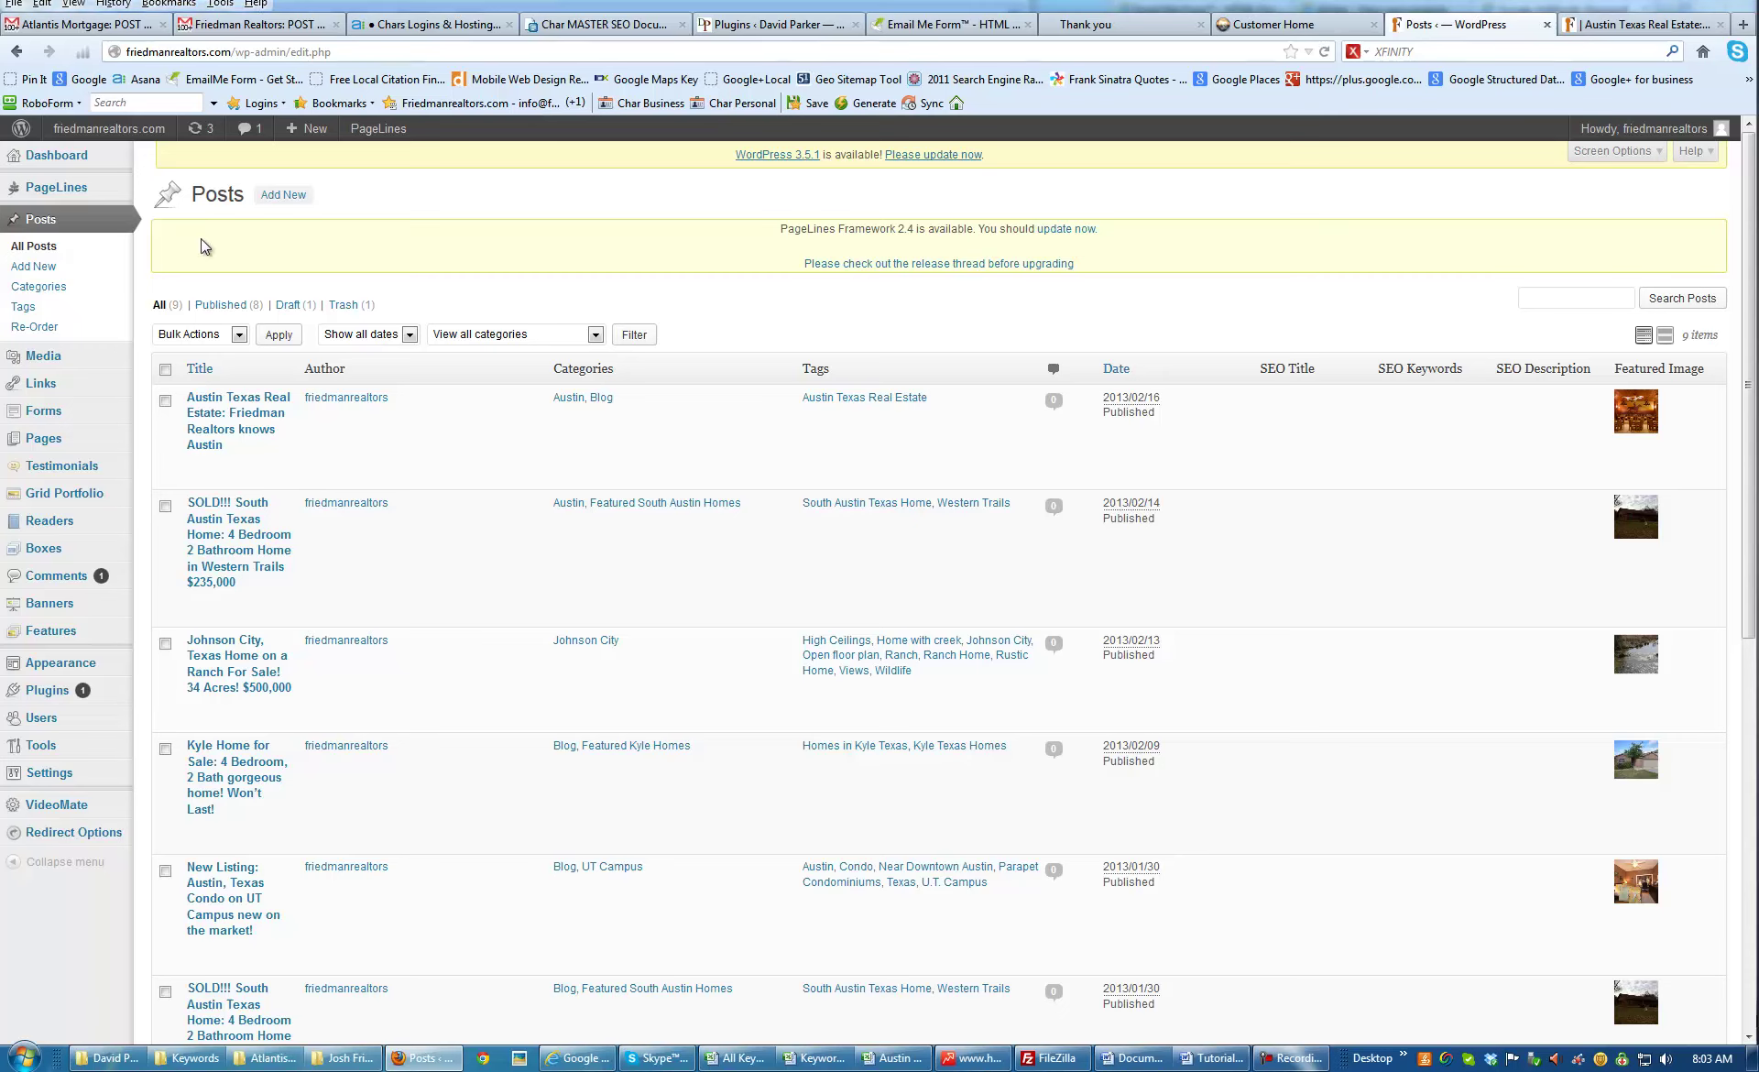
click(280, 197)
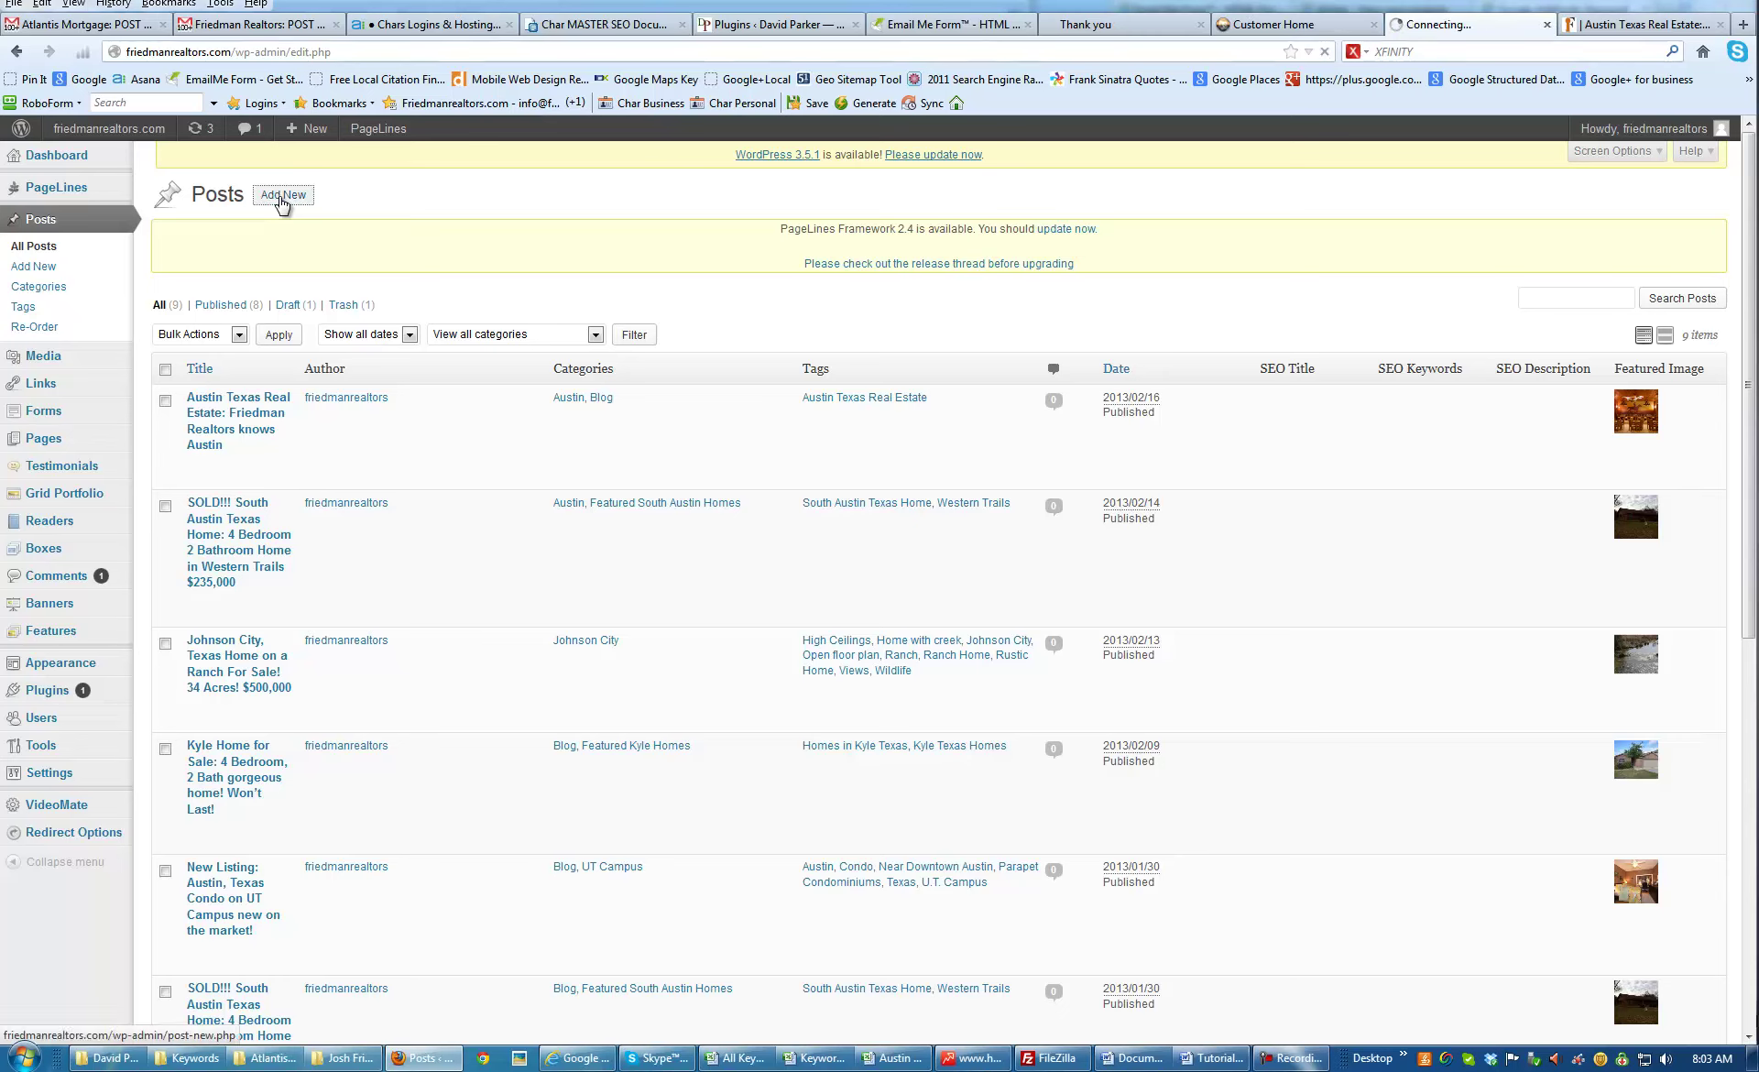
mouse_move(1298, 1061)
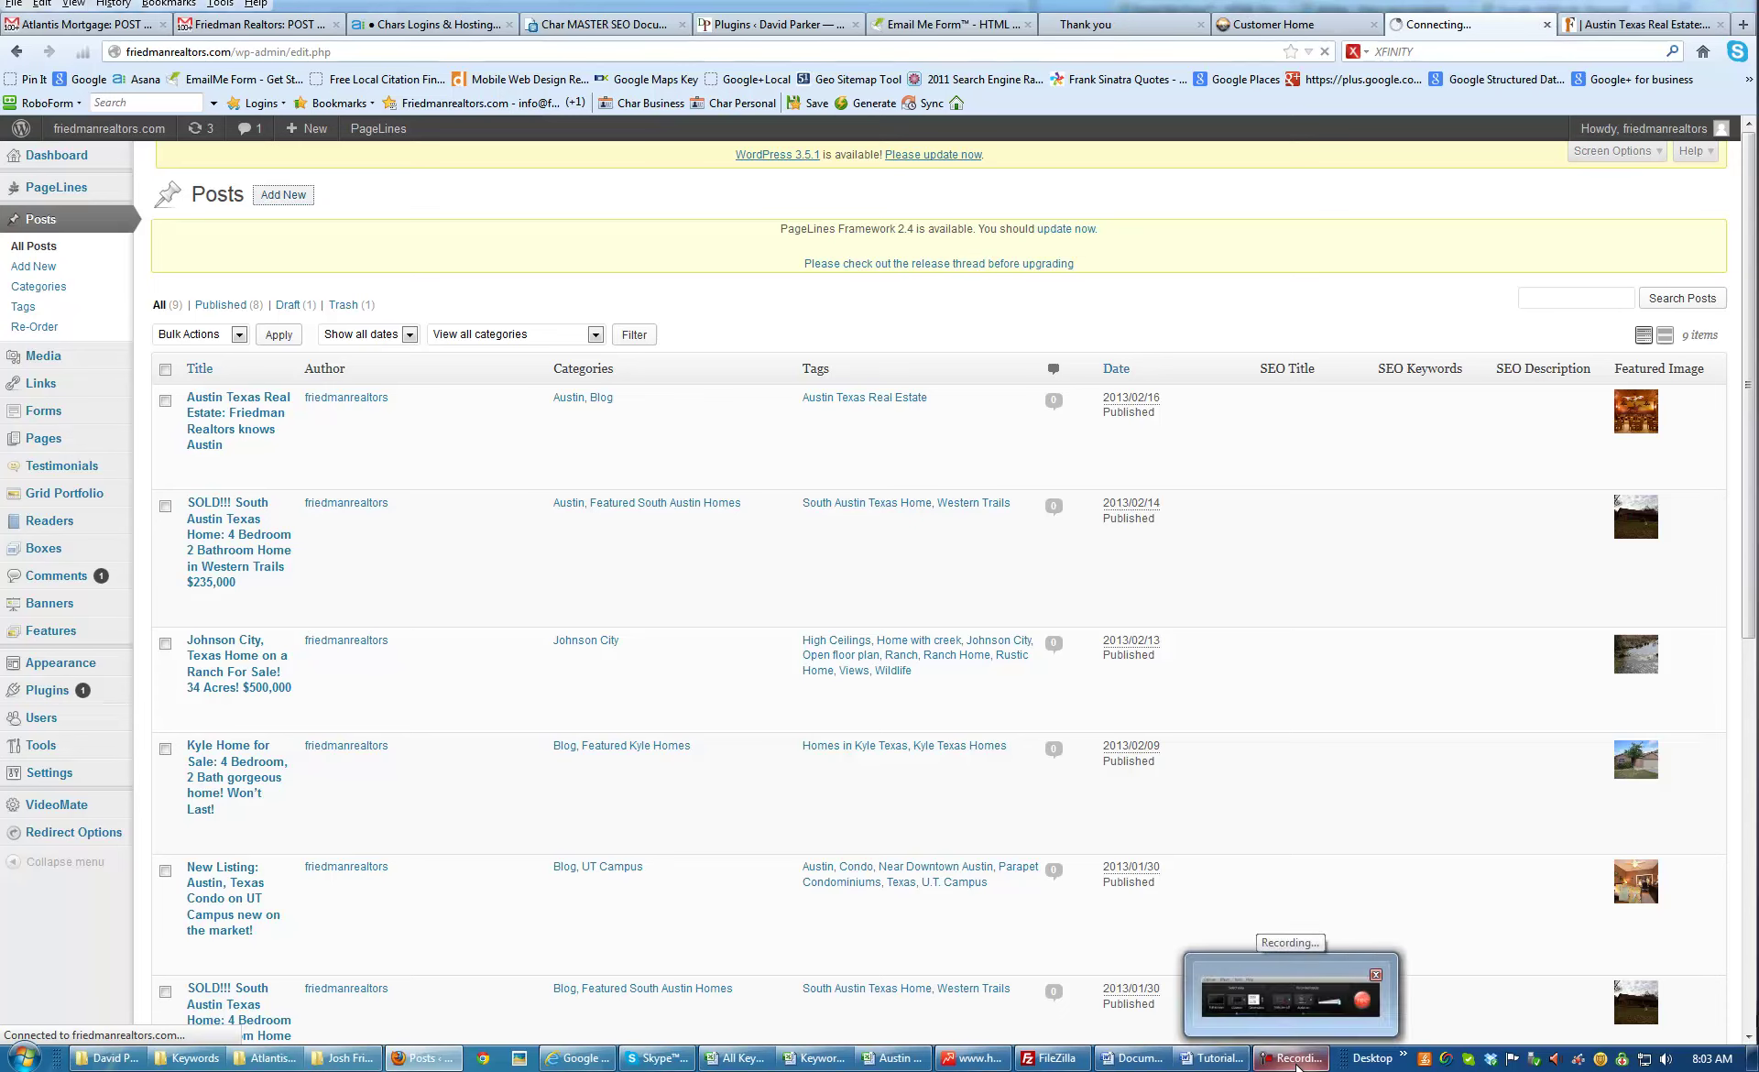
click(1298, 1061)
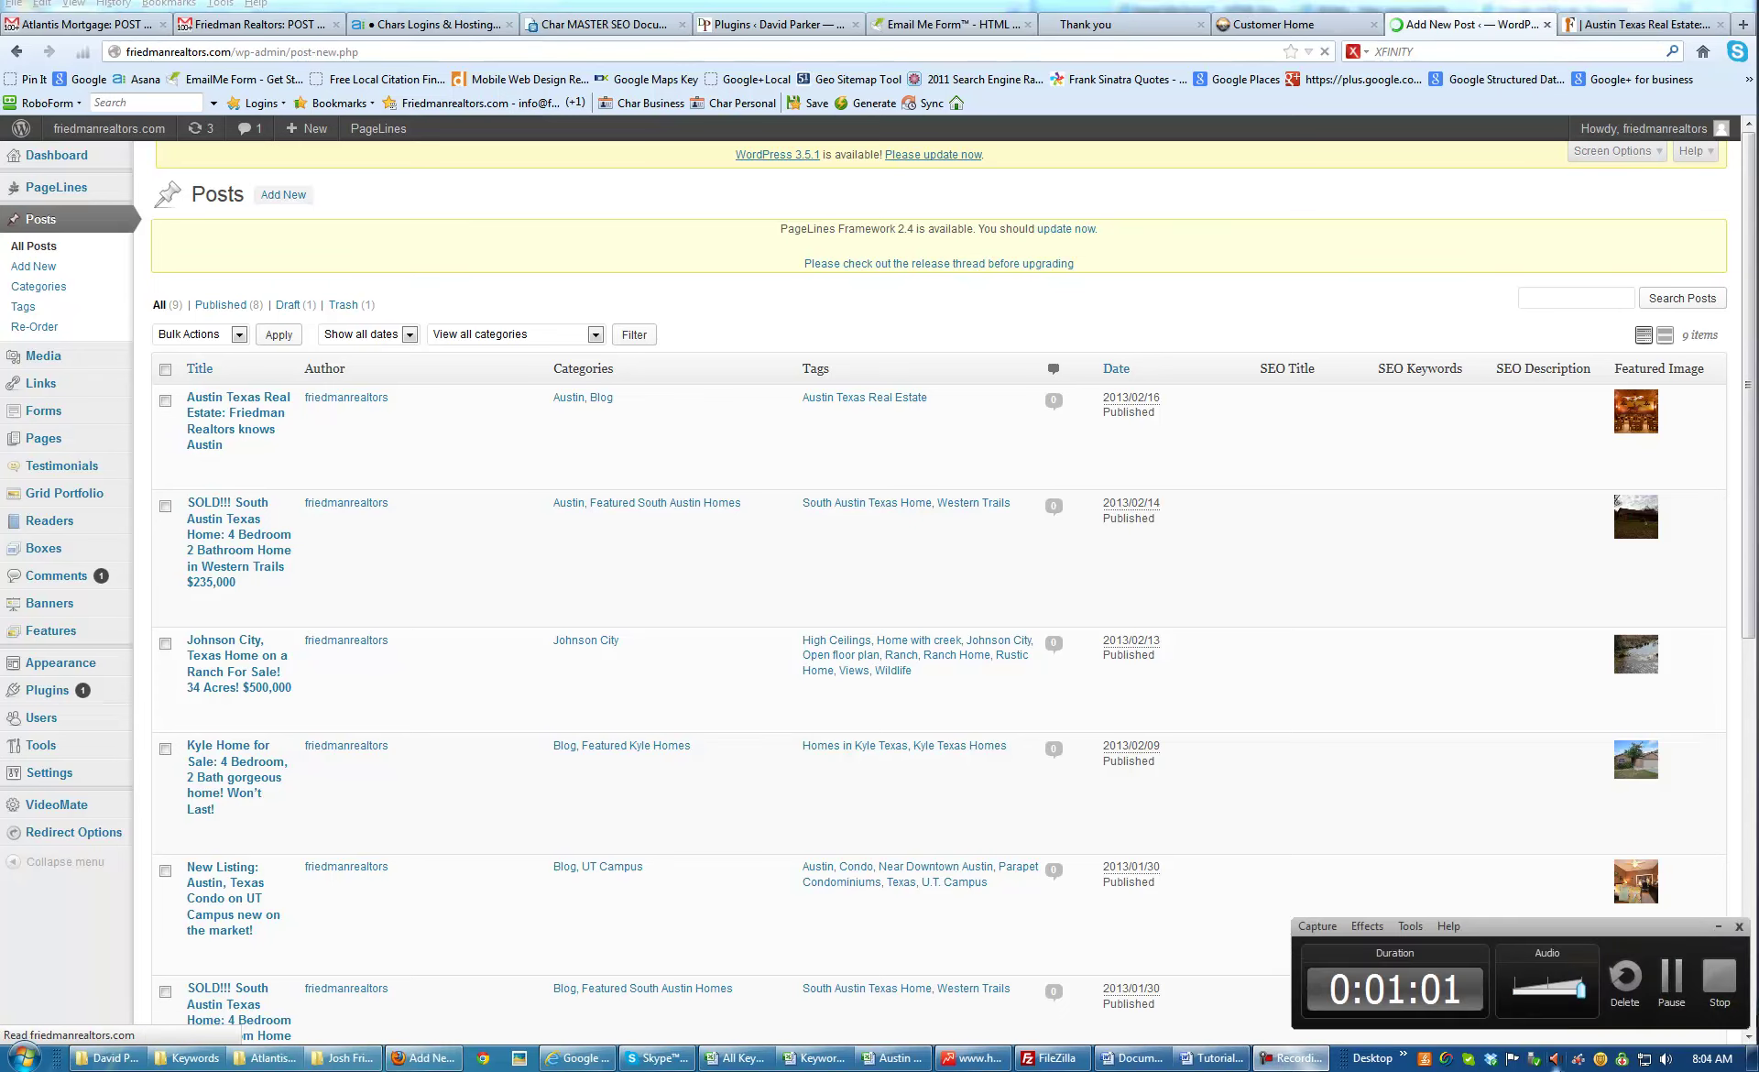
click(1719, 926)
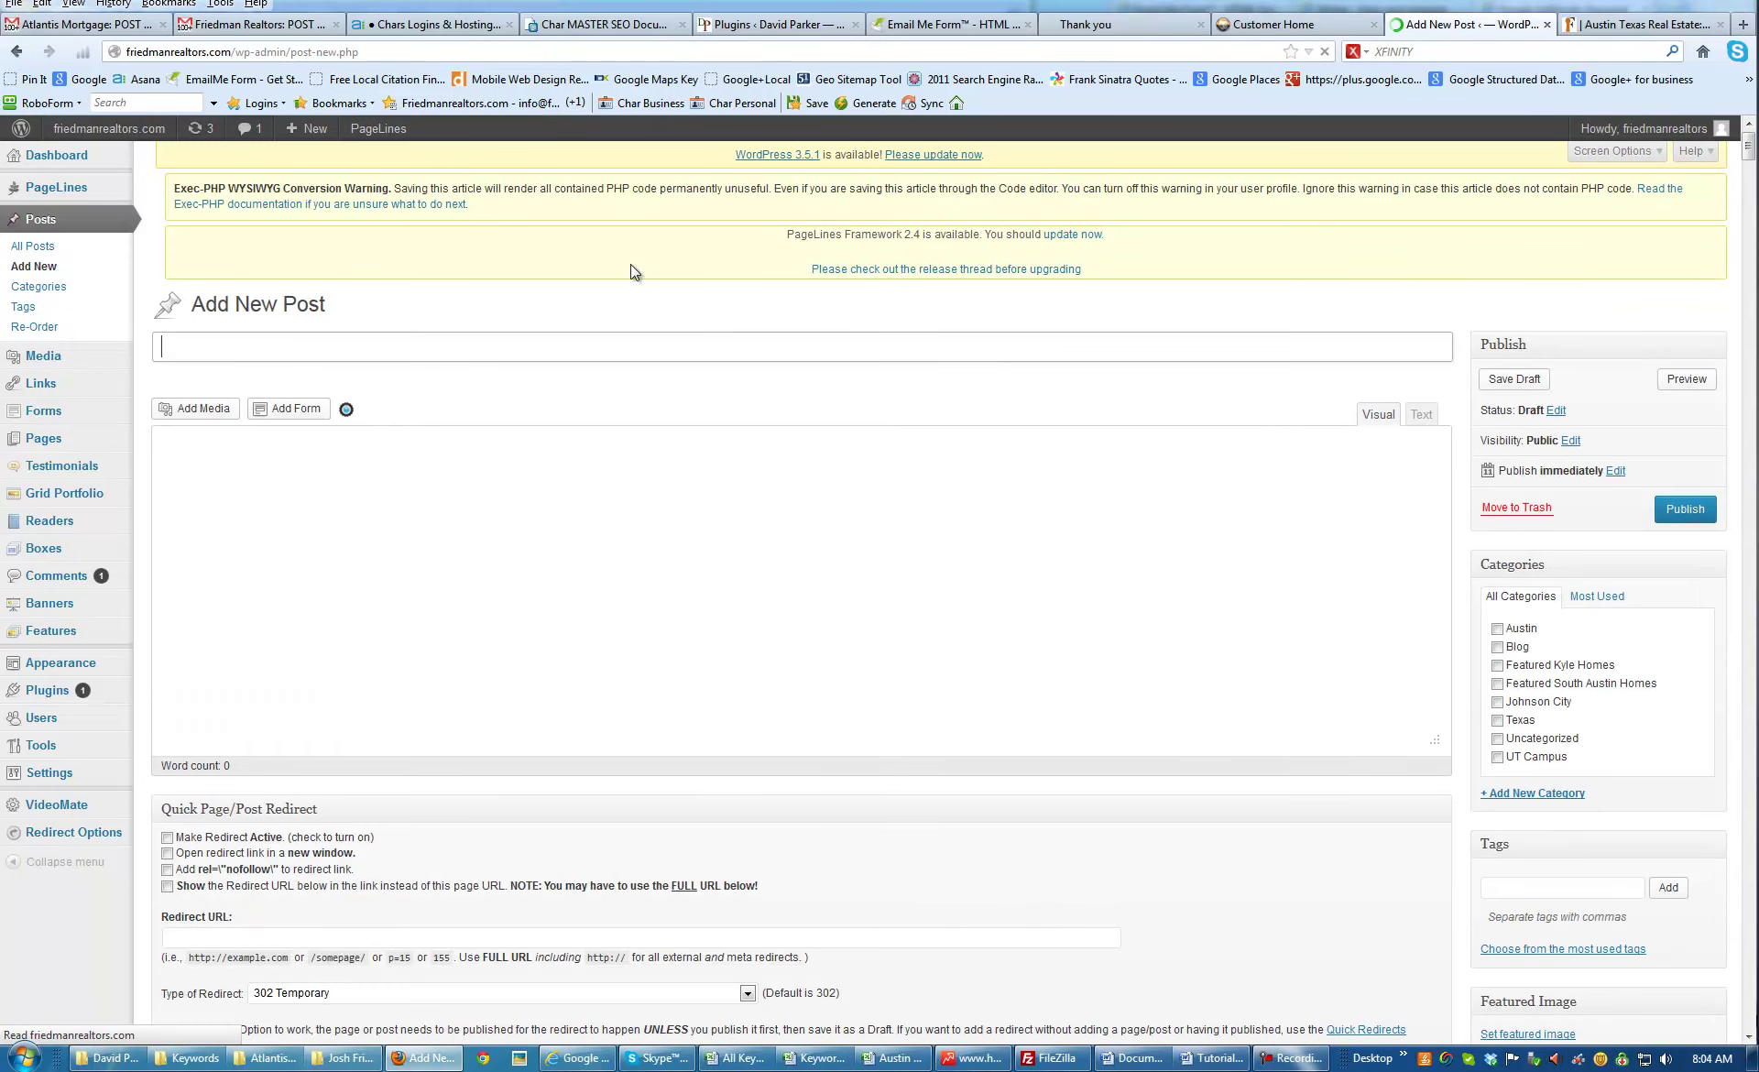
Copy the headline "Austin real estate market showing definite signs of improvement" from the Word document into the new post's title
click(1211, 1058)
click(1136, 1058)
click(1278, 3)
drag(616, 238, 171, 242)
key(ctrl+c)
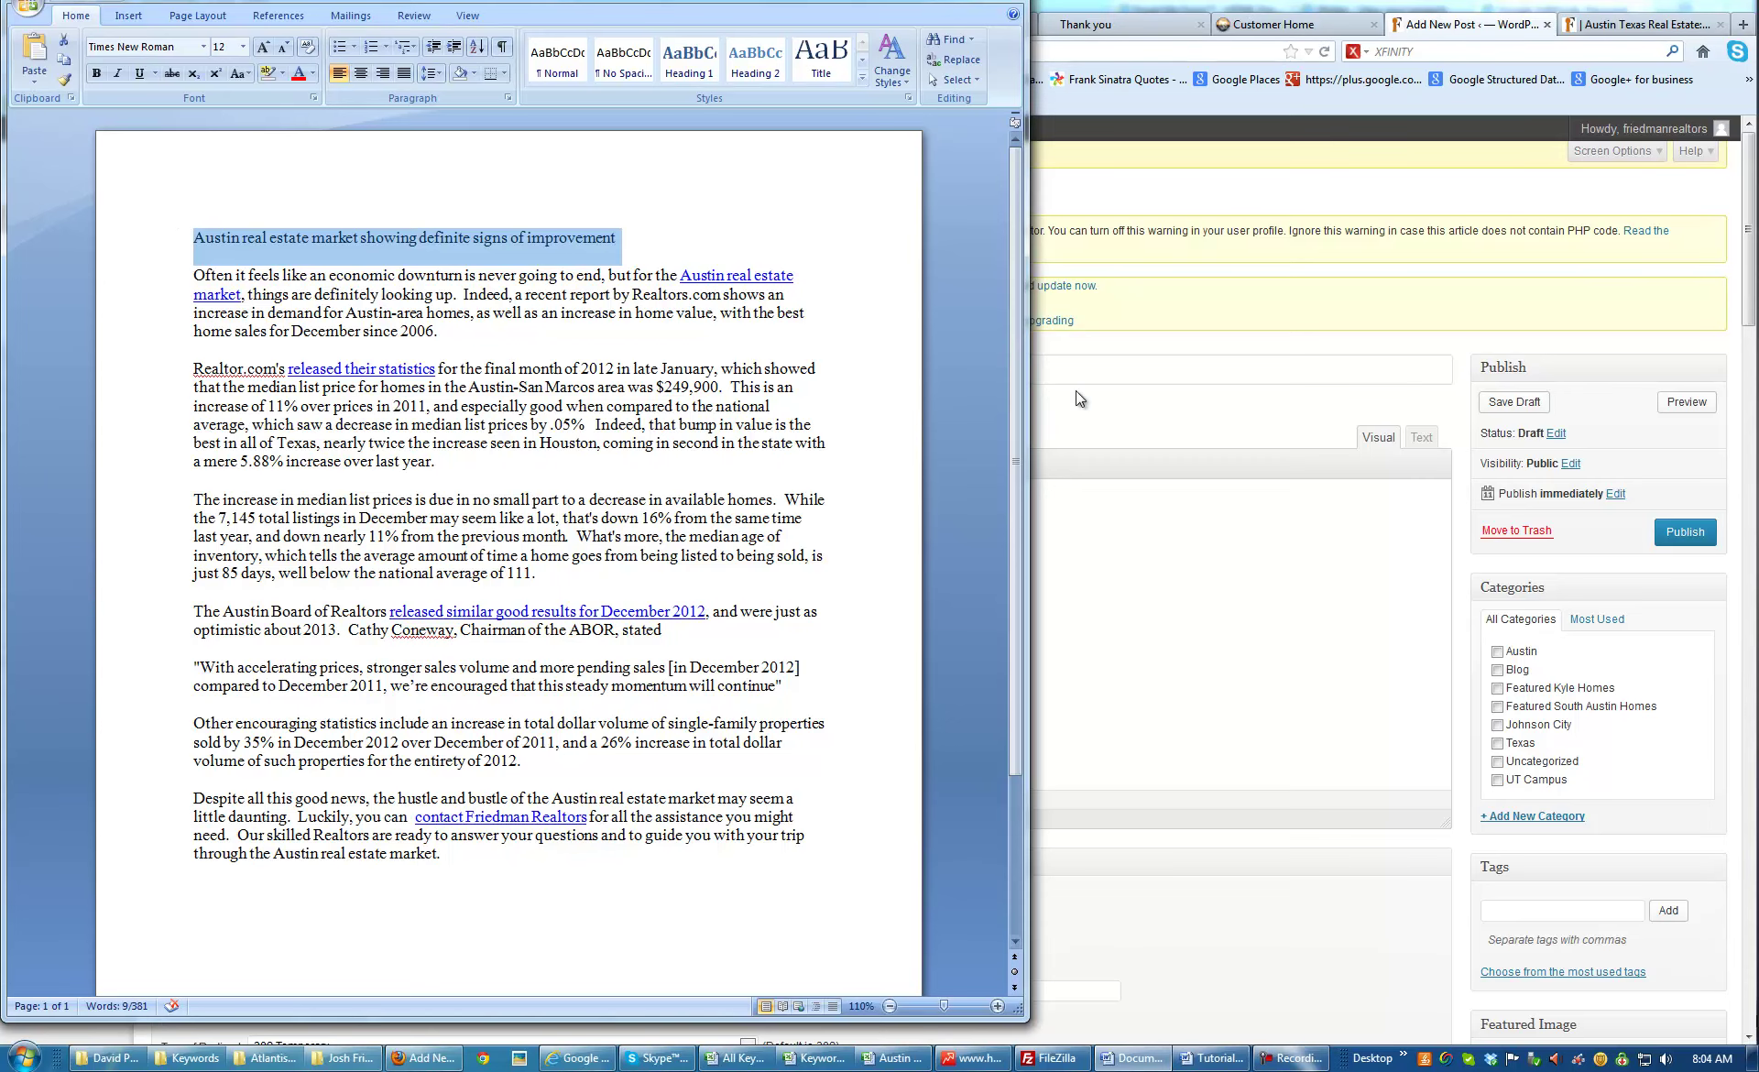
click(1079, 376)
key(ctrl+v)
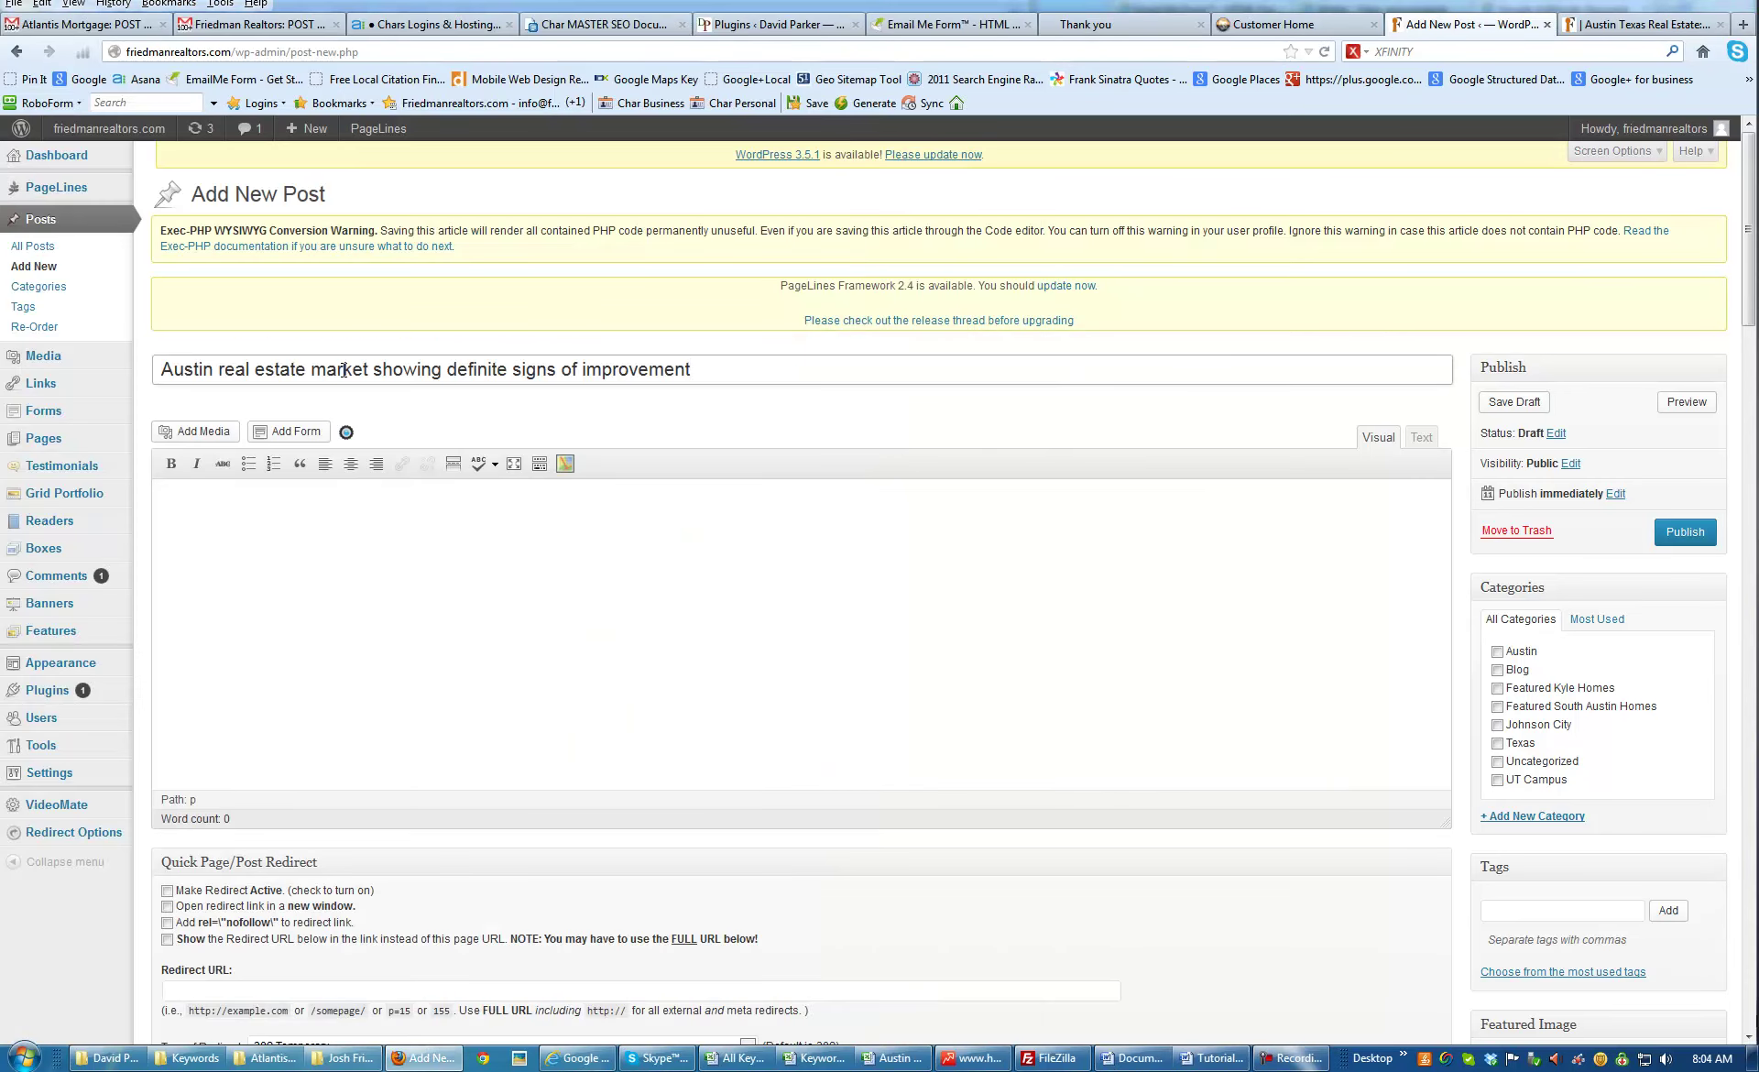
Copy the article's body paragraphs from Word into the post's content area and show the second row of editor formatting tools
key(alt+Tab)
drag(451, 864, 169, 291)
key(ctrl+c)
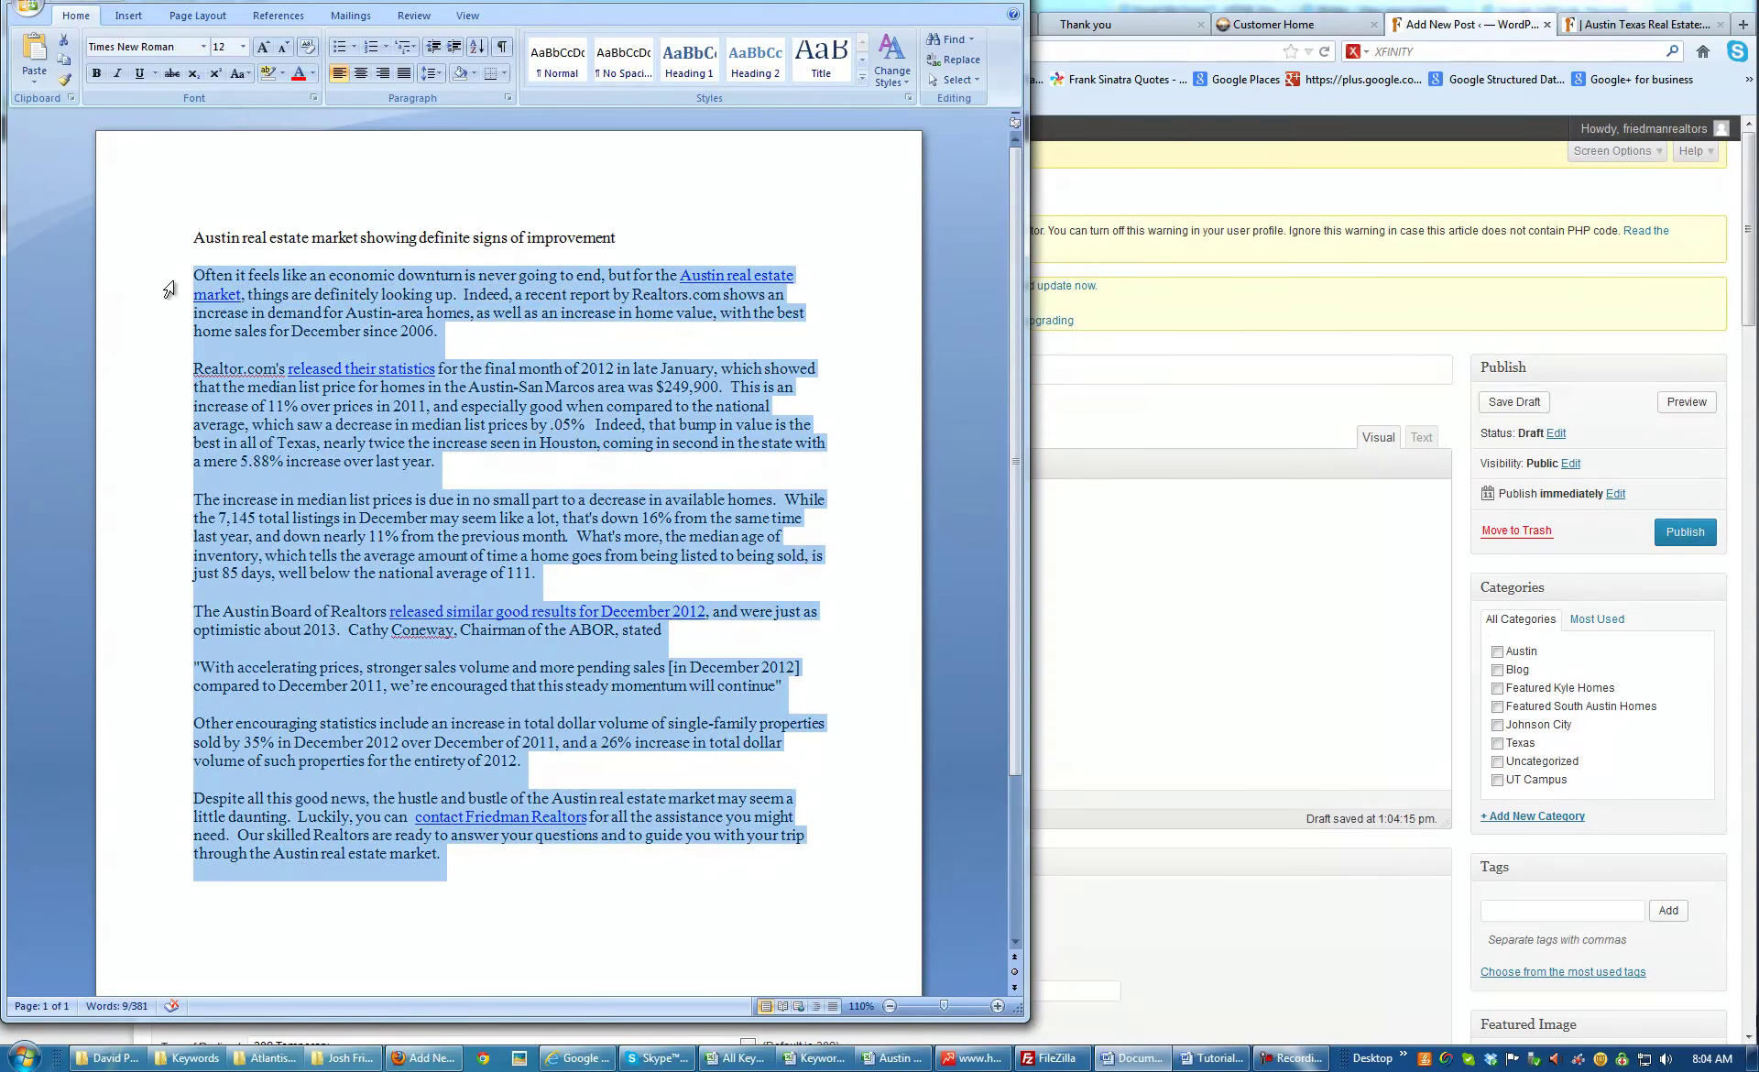
click(1234, 553)
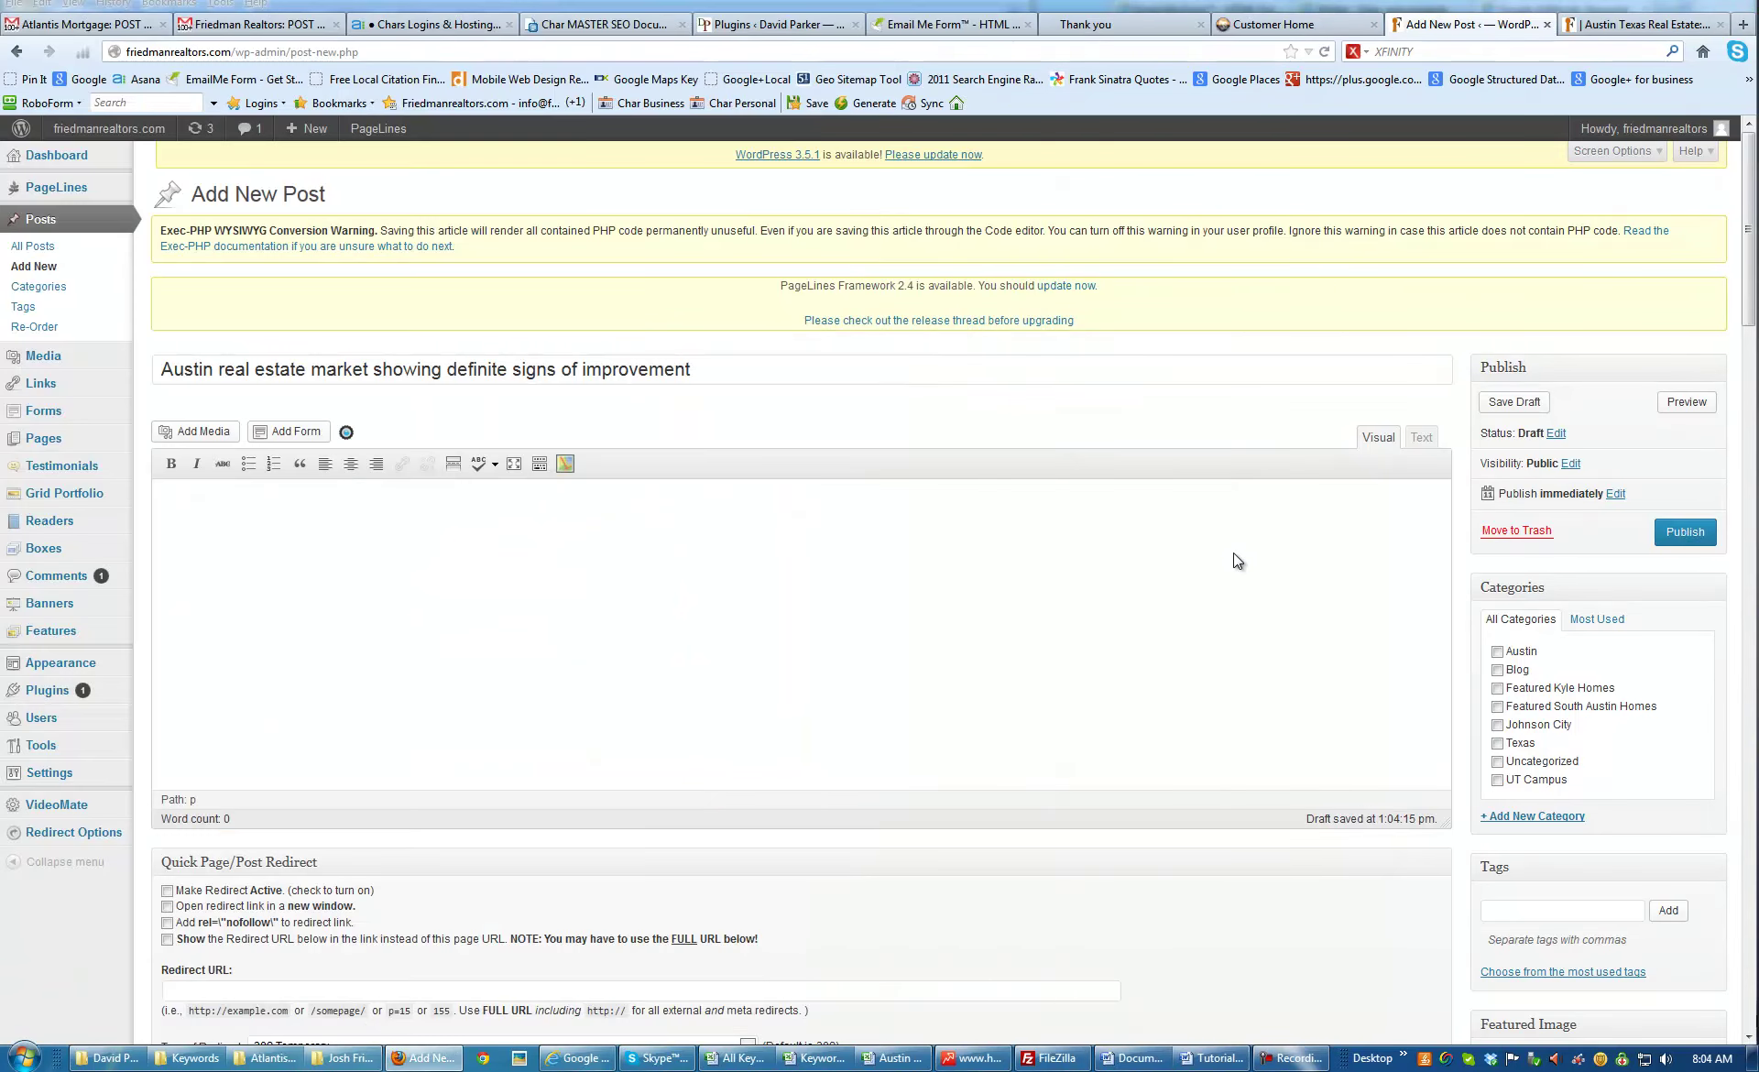
click(273, 521)
key(ctrl+v)
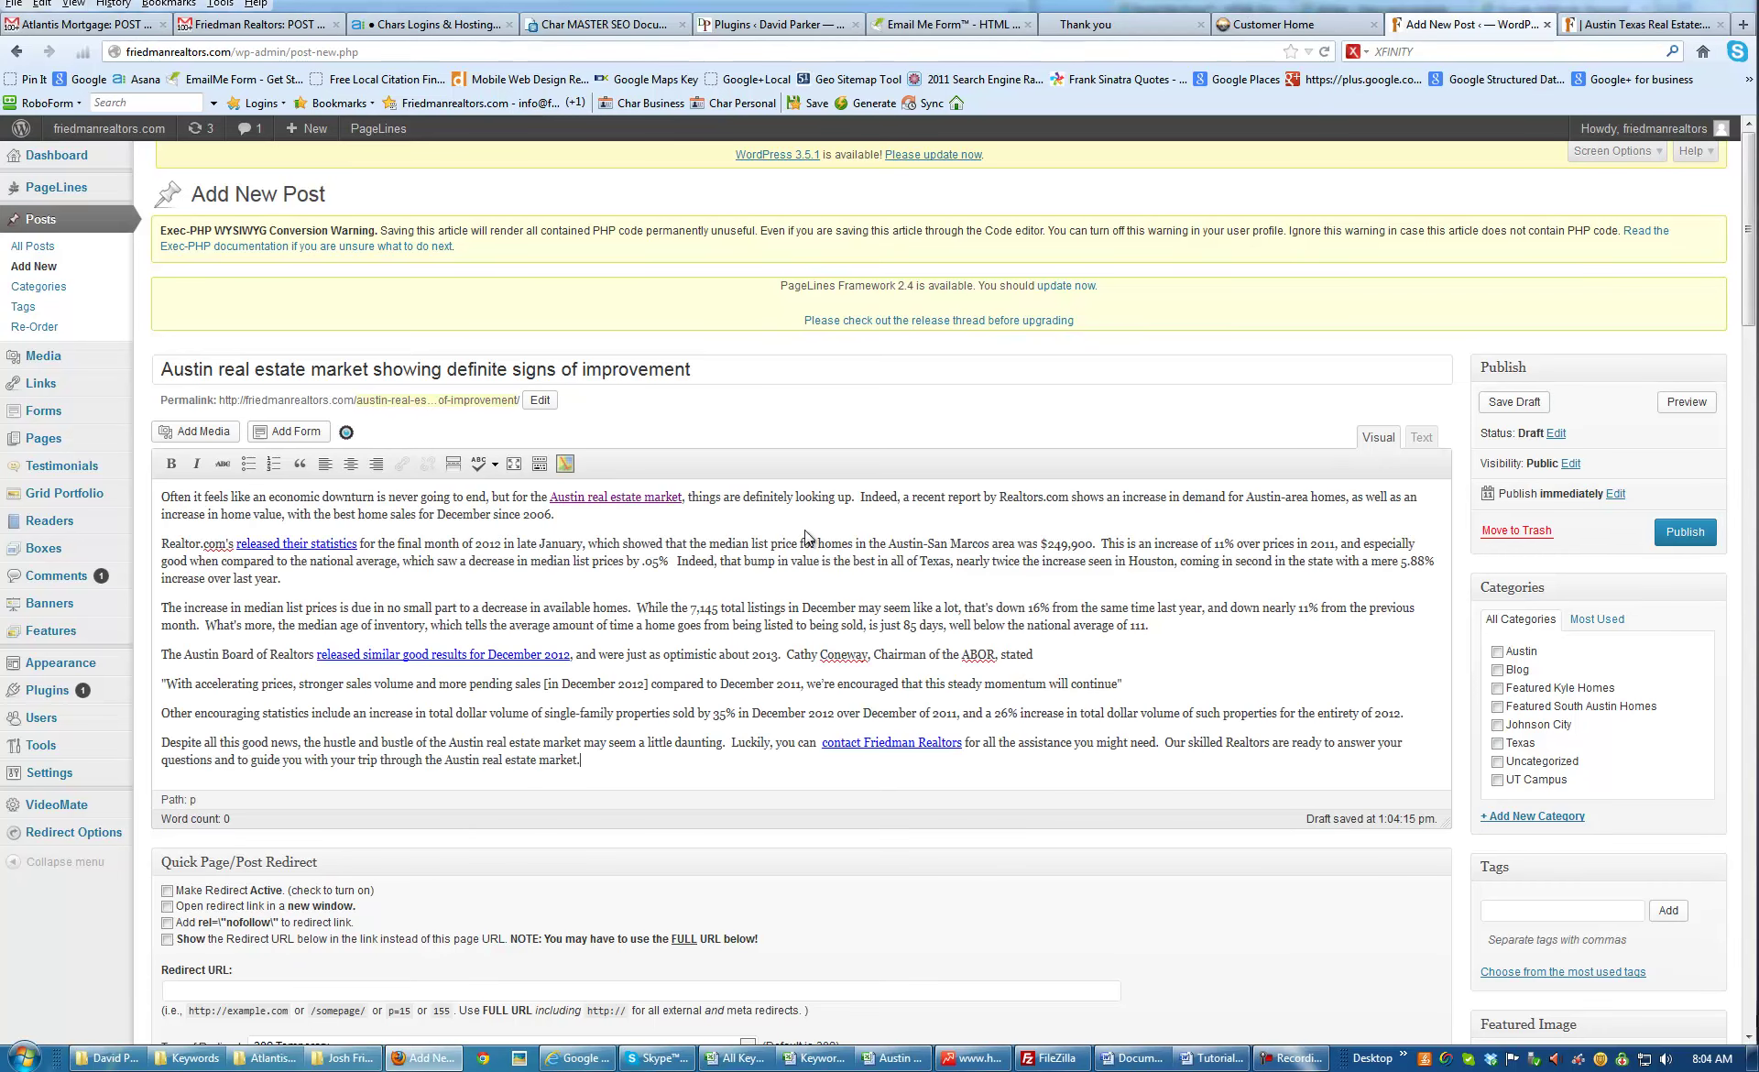
click(539, 466)
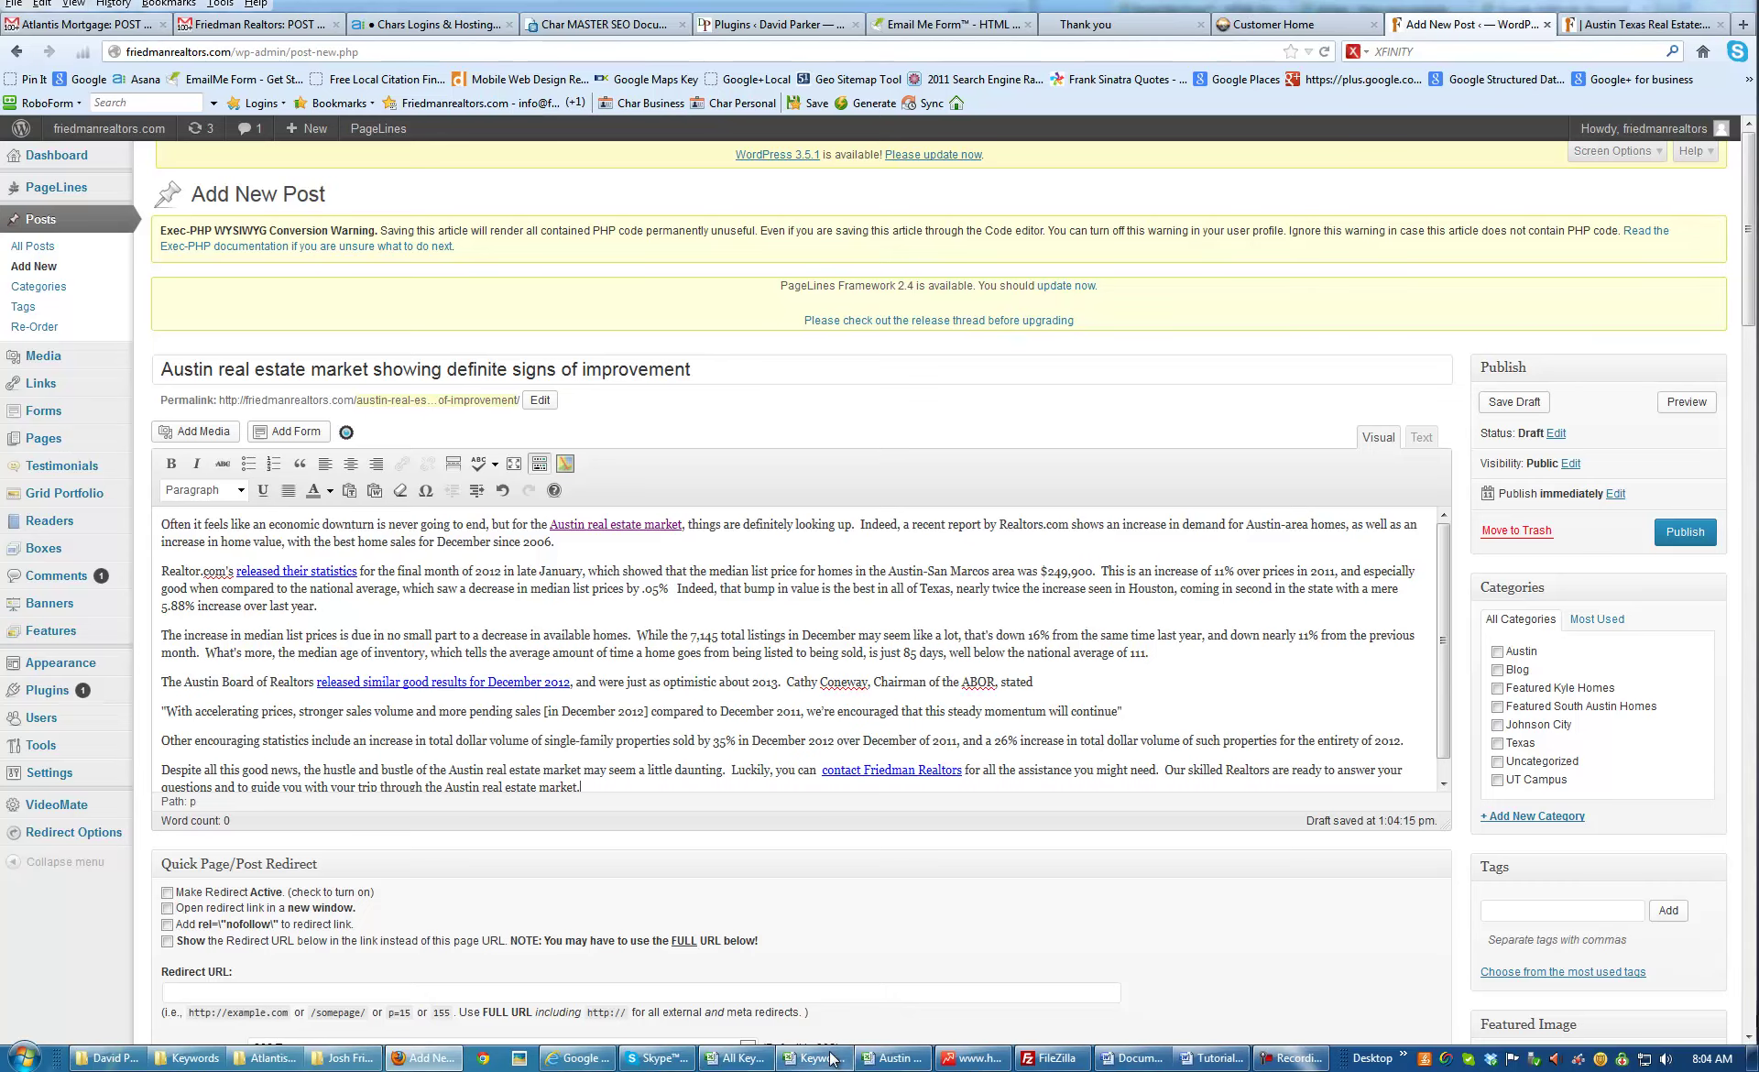
Switch to the Austin keyword spreadsheet and compare competition and monthly searches for "austin texas real estate" and "austin texas real estate market"
click(894, 1058)
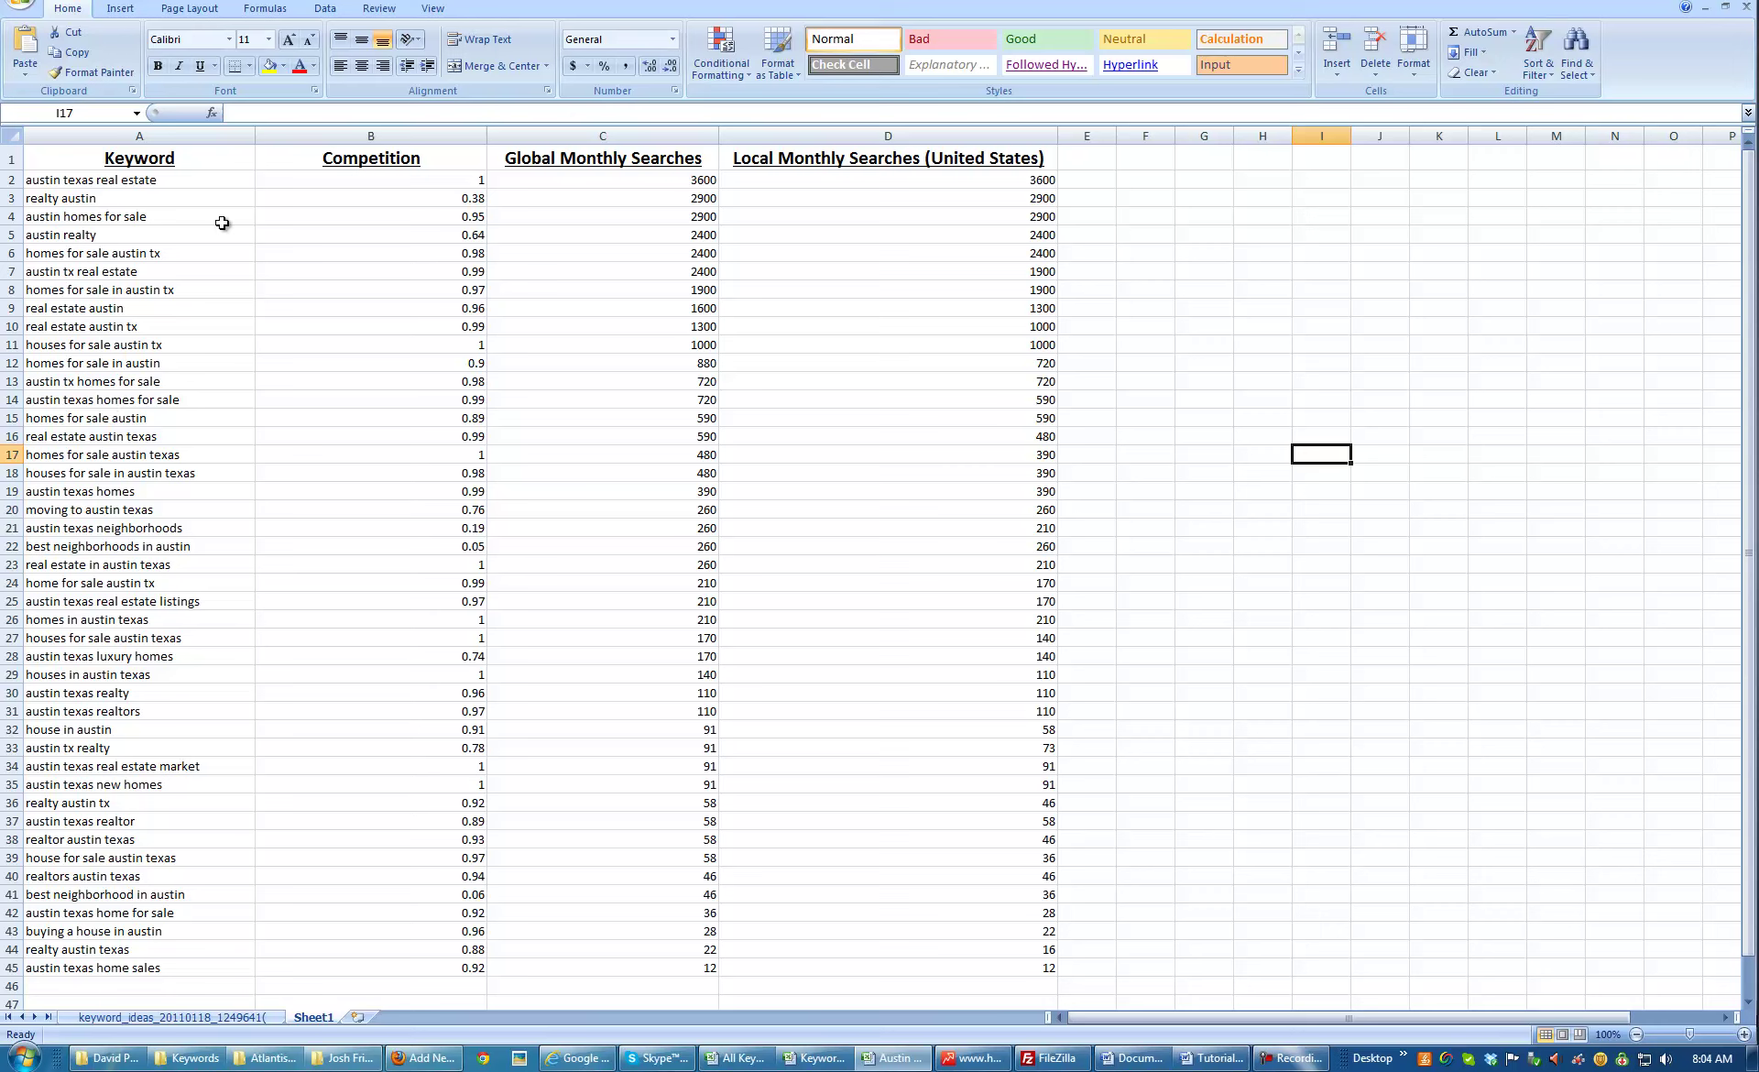
click(128, 183)
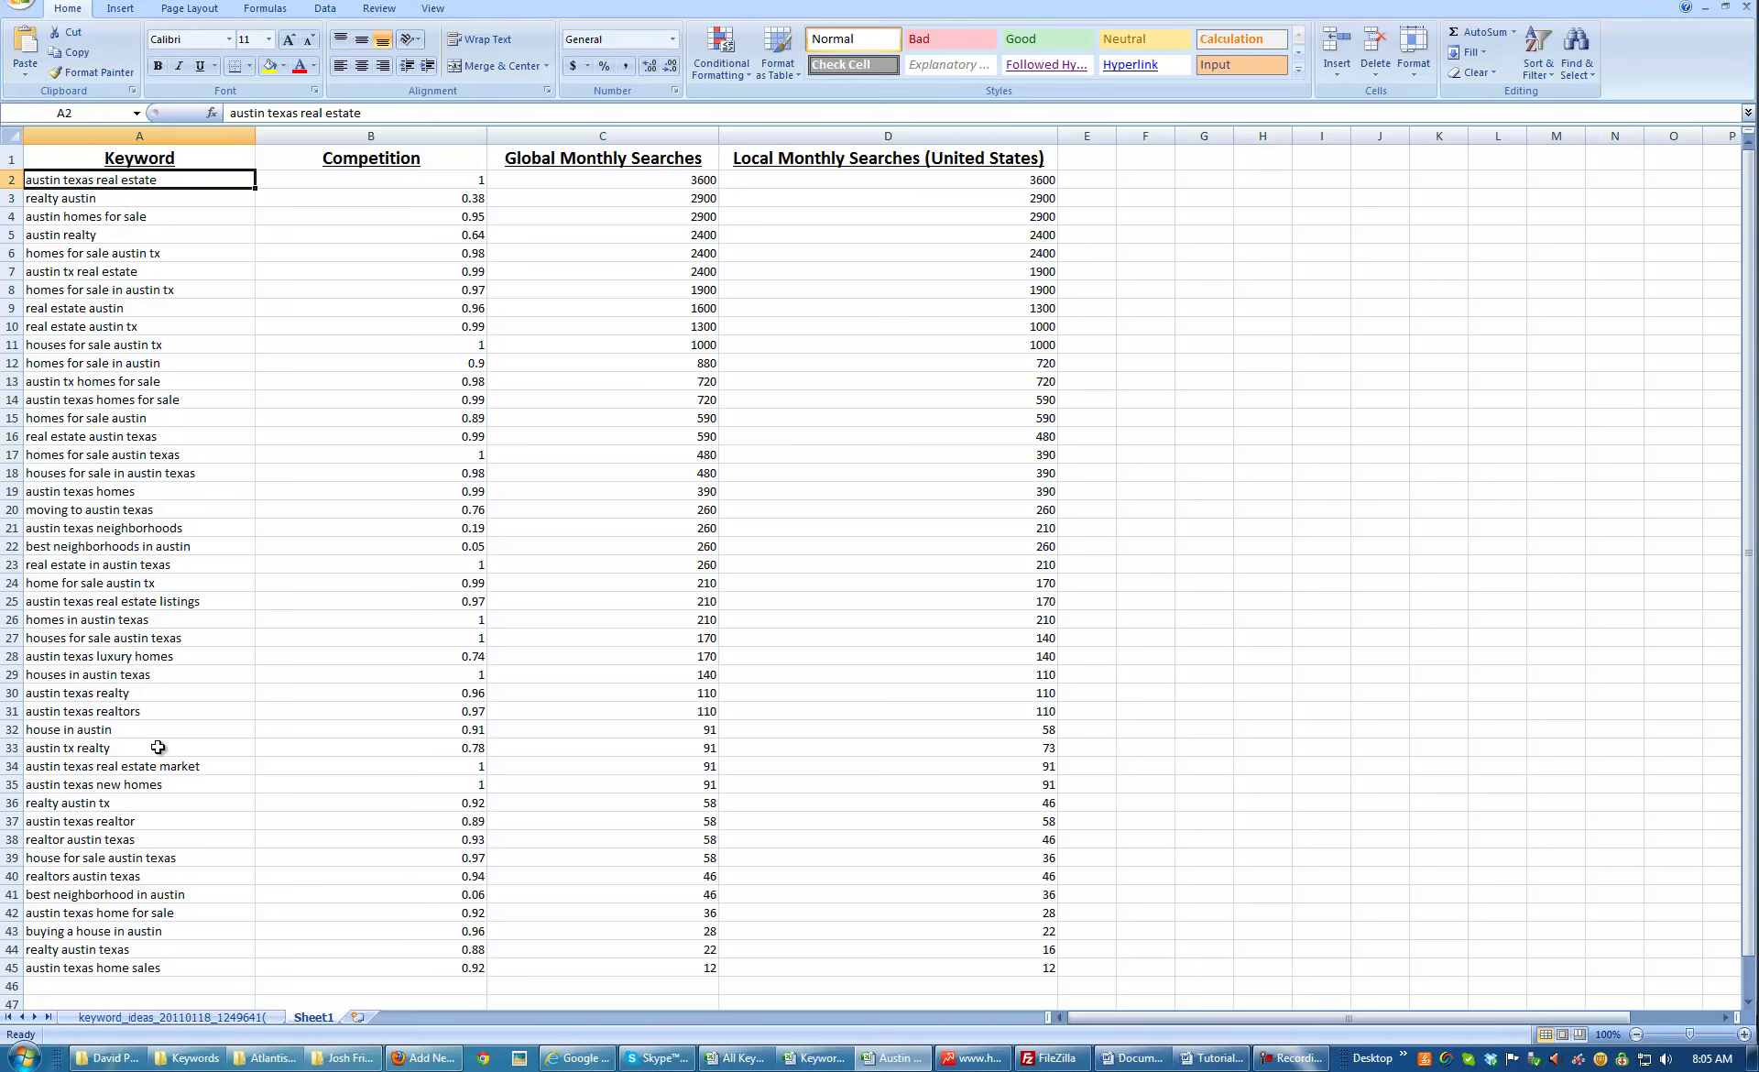
click(30, 771)
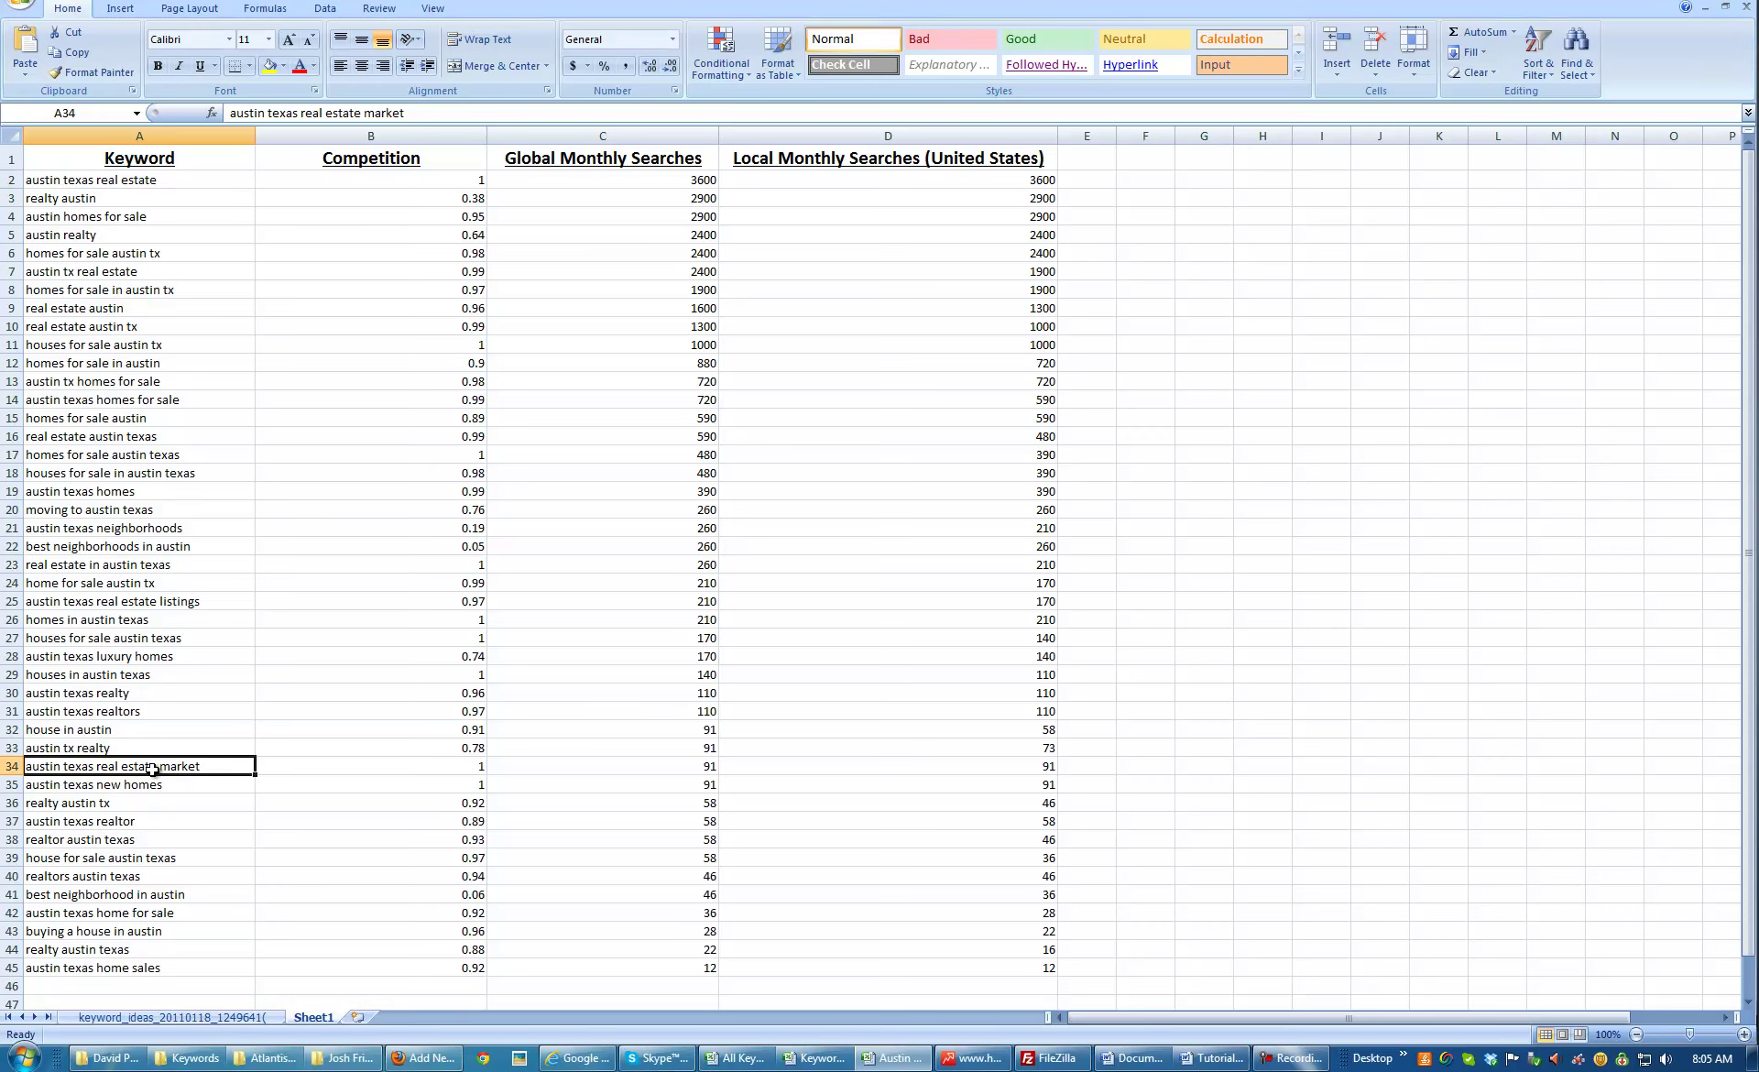
click(706, 771)
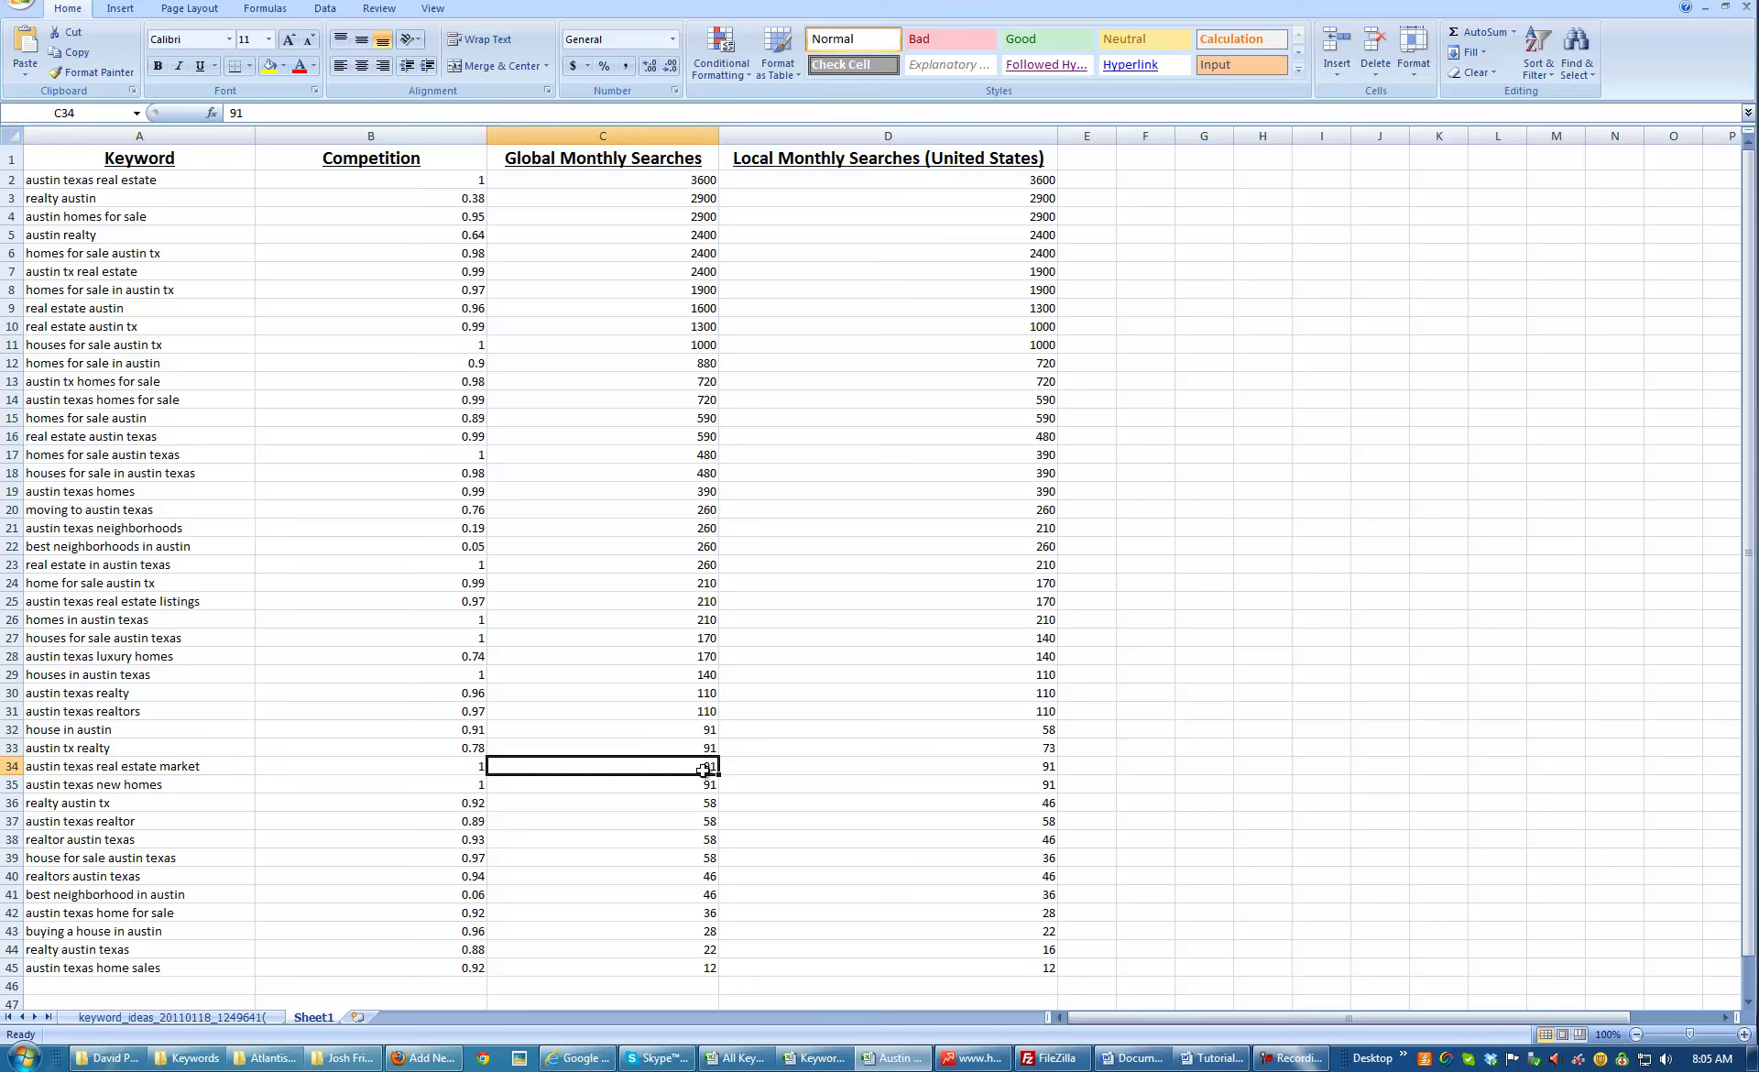
click(972, 772)
click(706, 770)
click(985, 767)
click(705, 773)
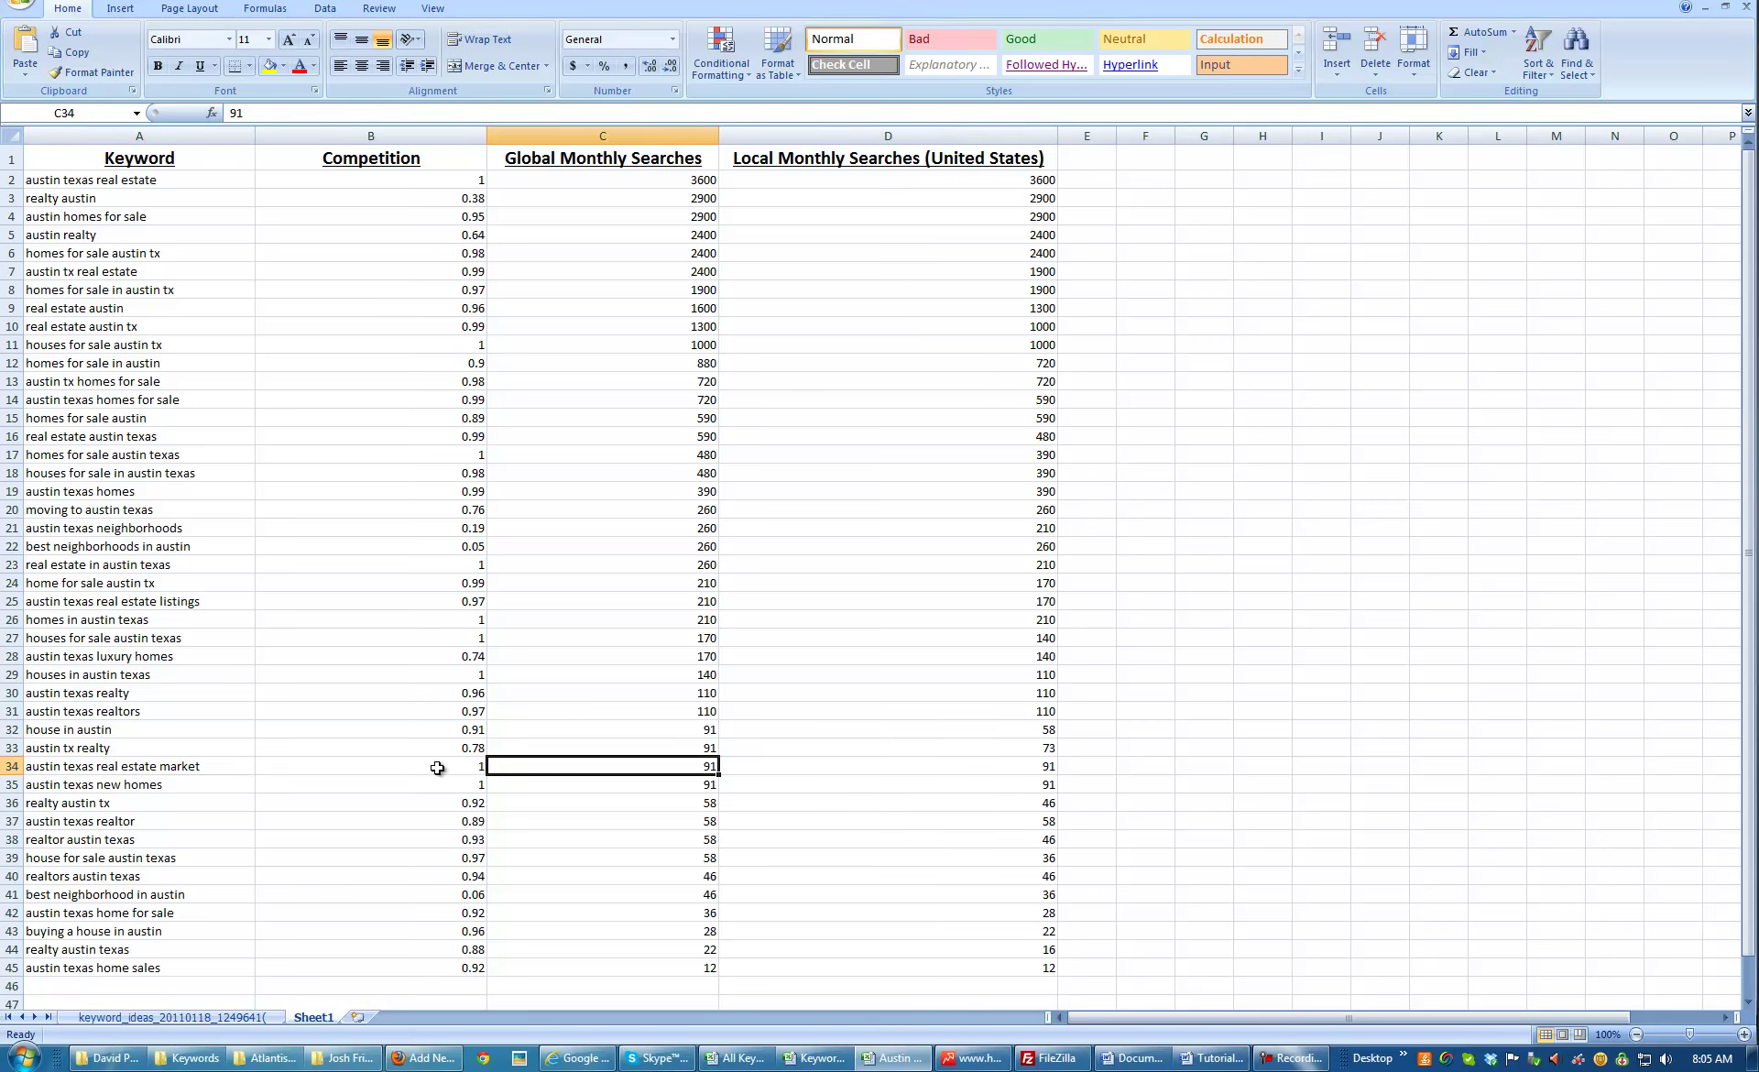
click(188, 775)
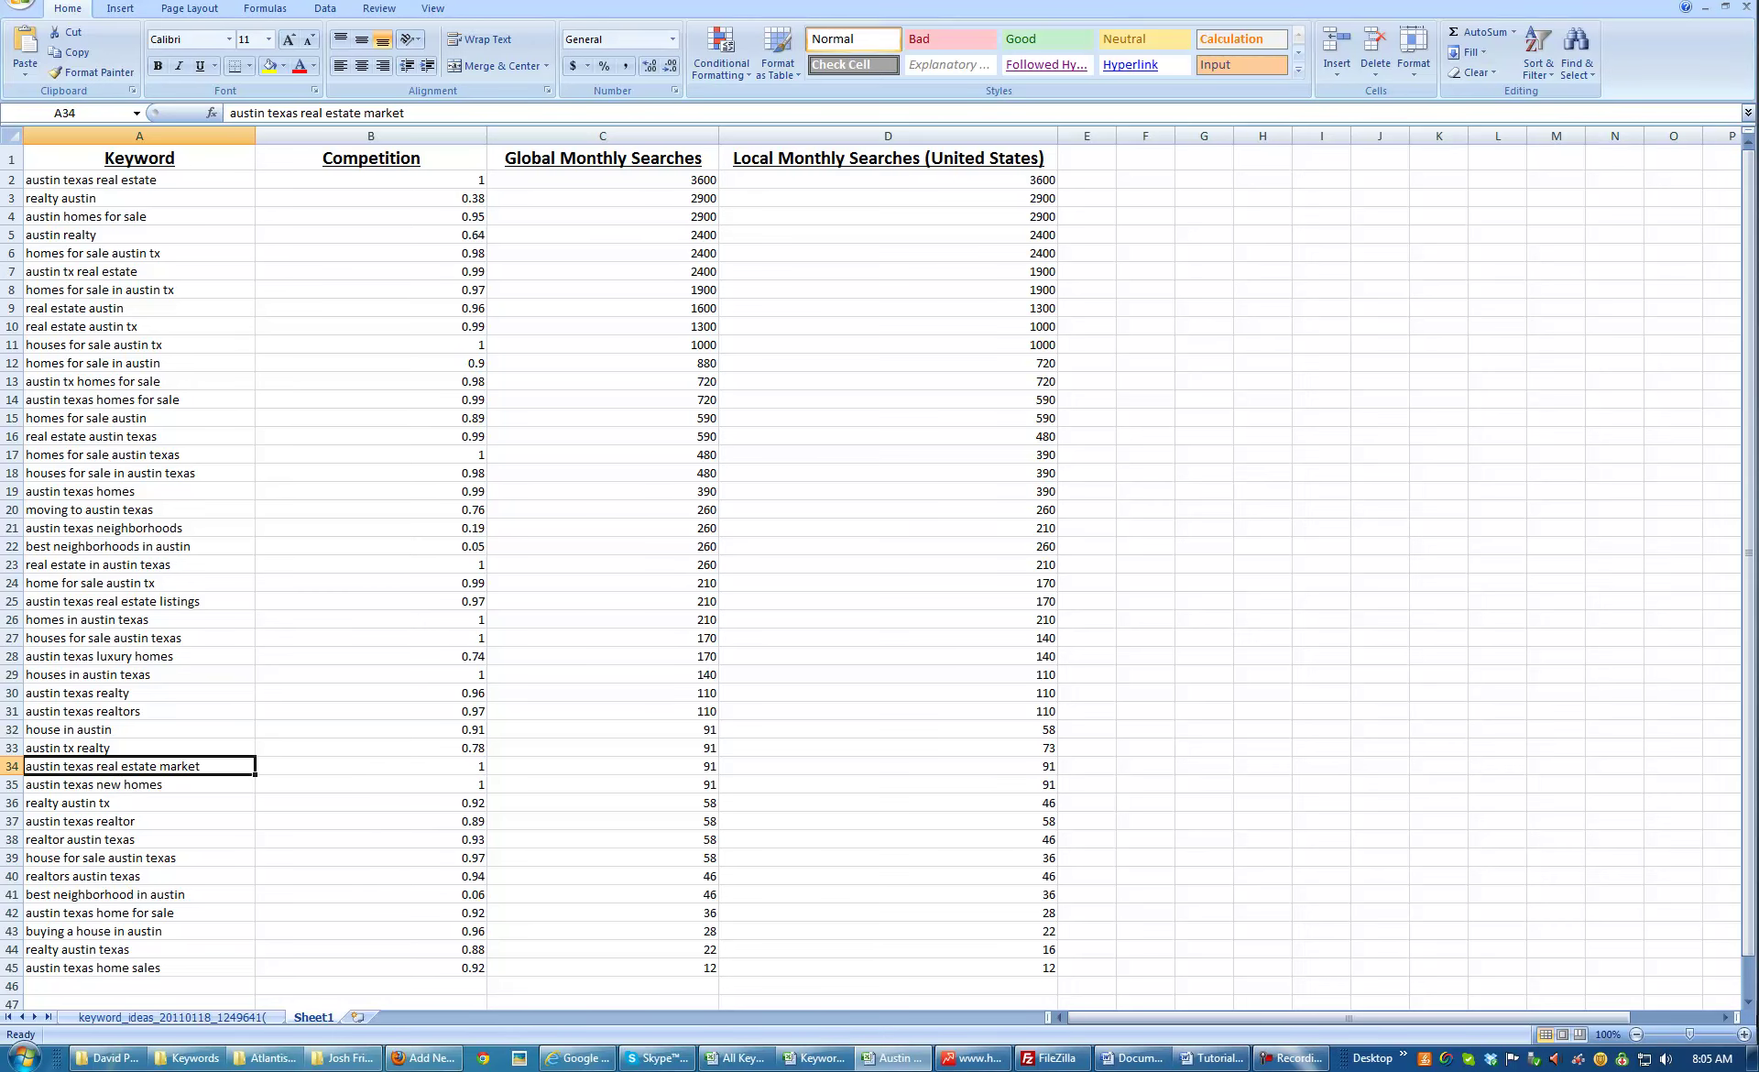
Return to the WordPress post in the browser and insert "Texas" after "Austin" in the title
click(423, 1059)
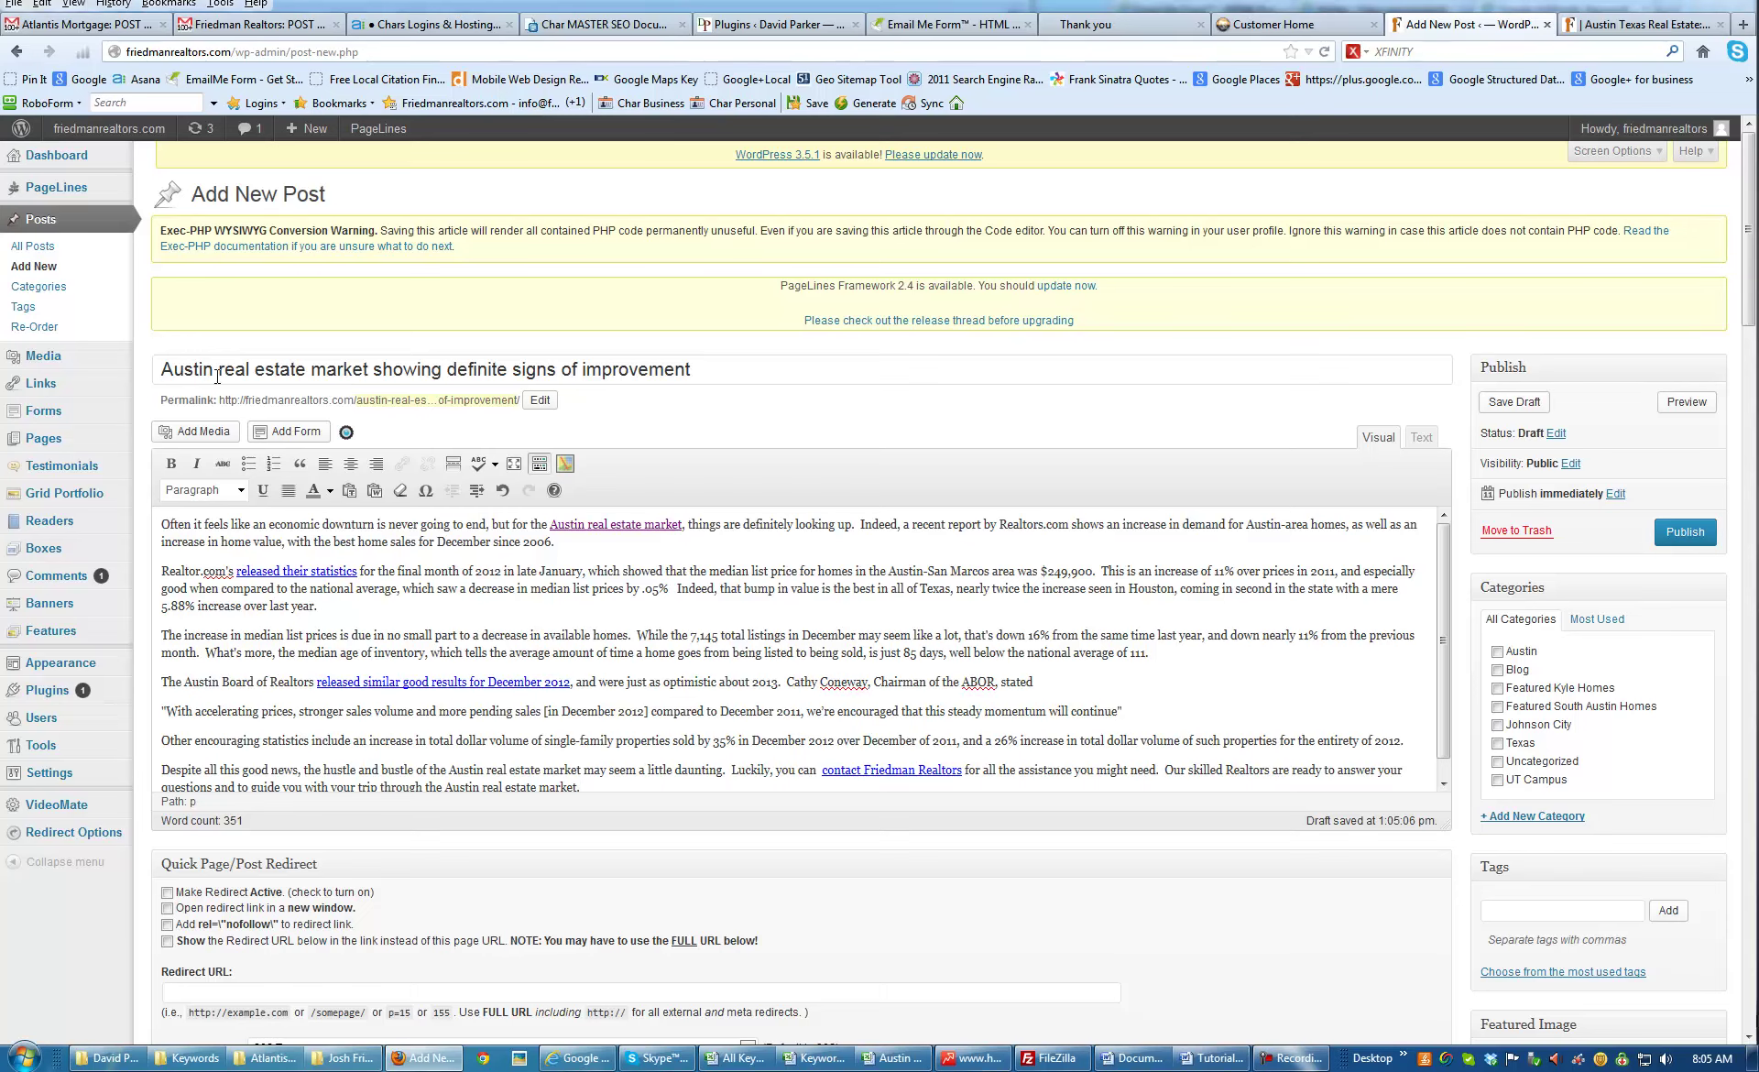
drag(219, 372, 235, 372)
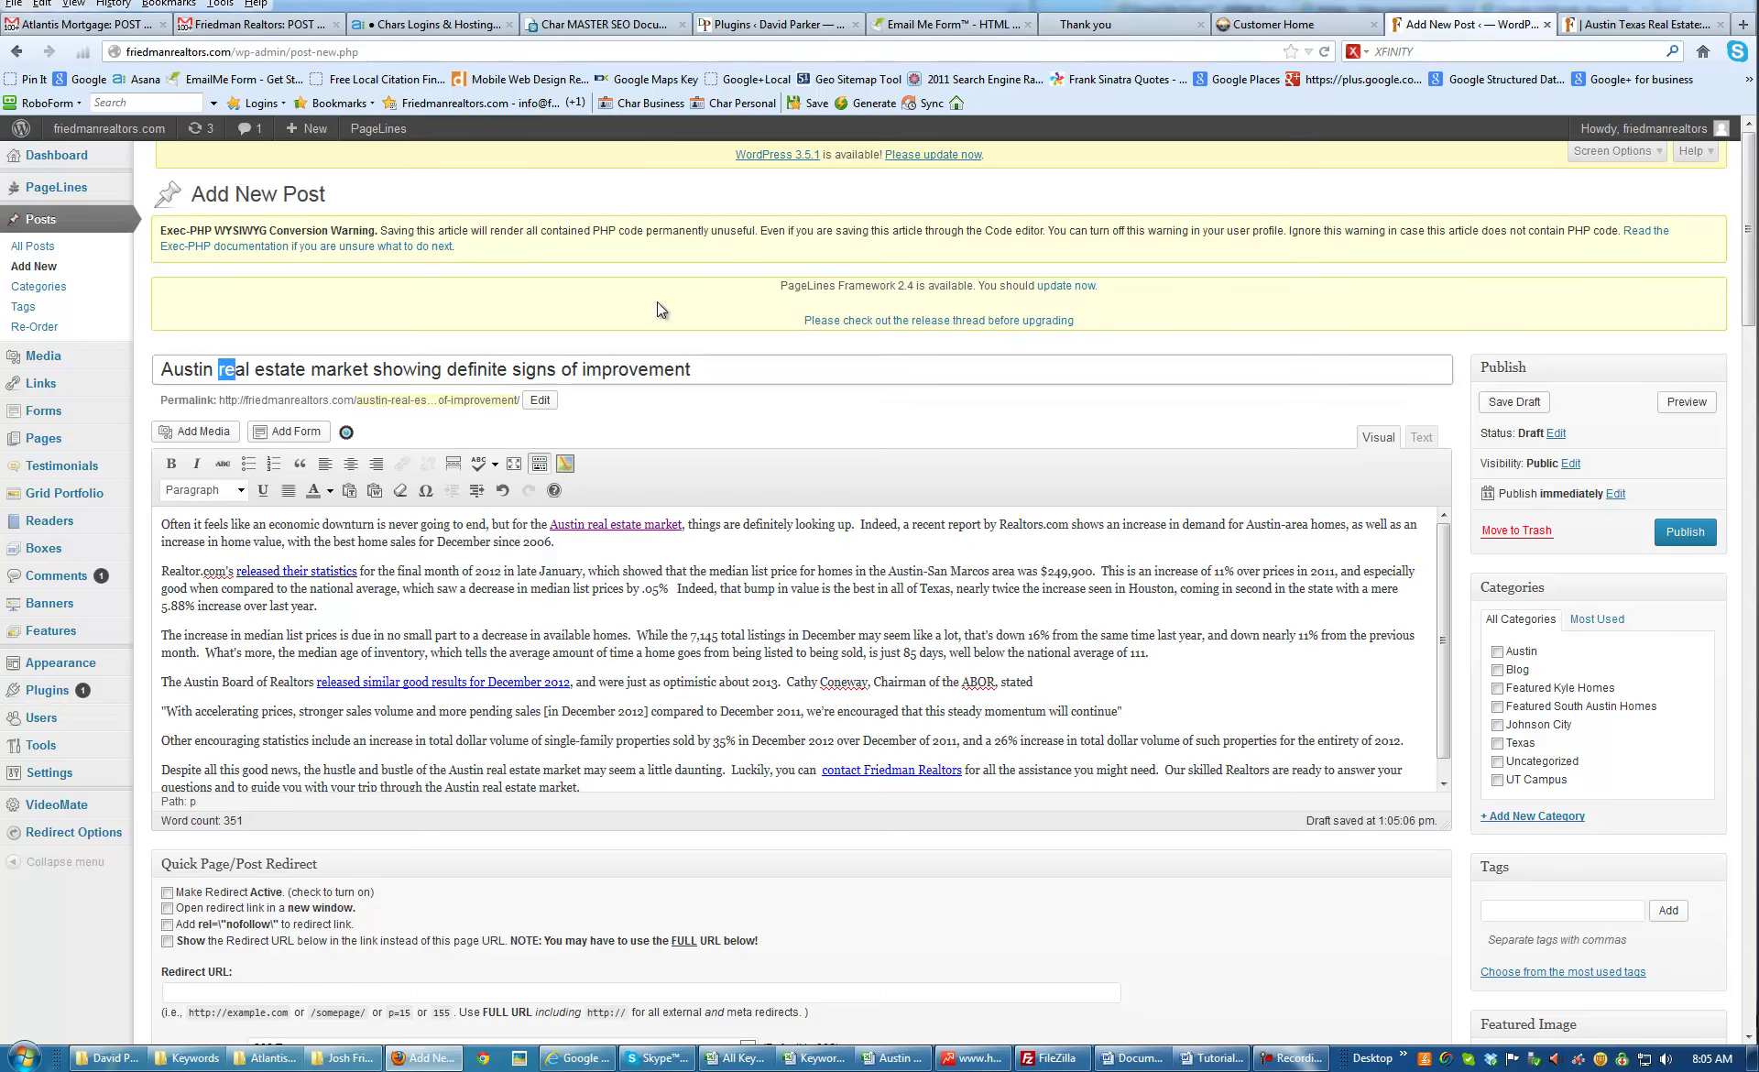
key(Left)
text(Texas)
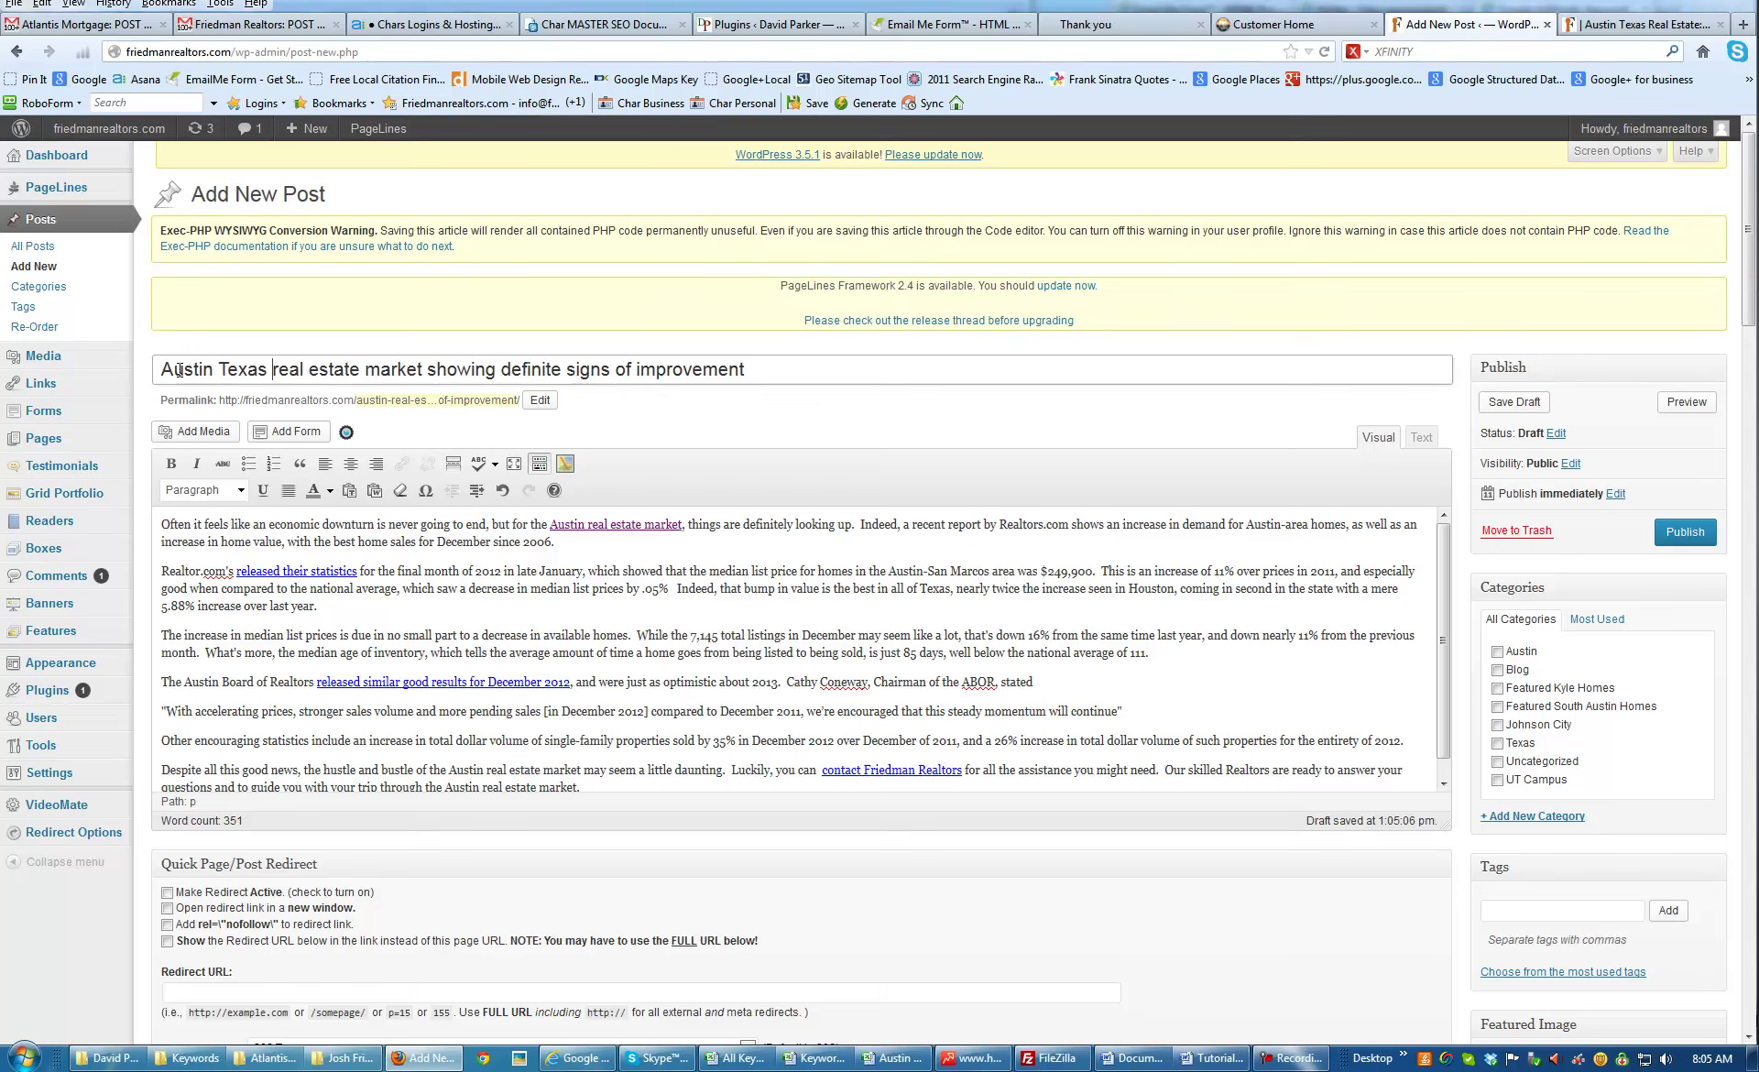
Add a colon after "Austin Texas real estate market" in the post title and capitalize the following word as "Showing"
drag(361, 366, 145, 367)
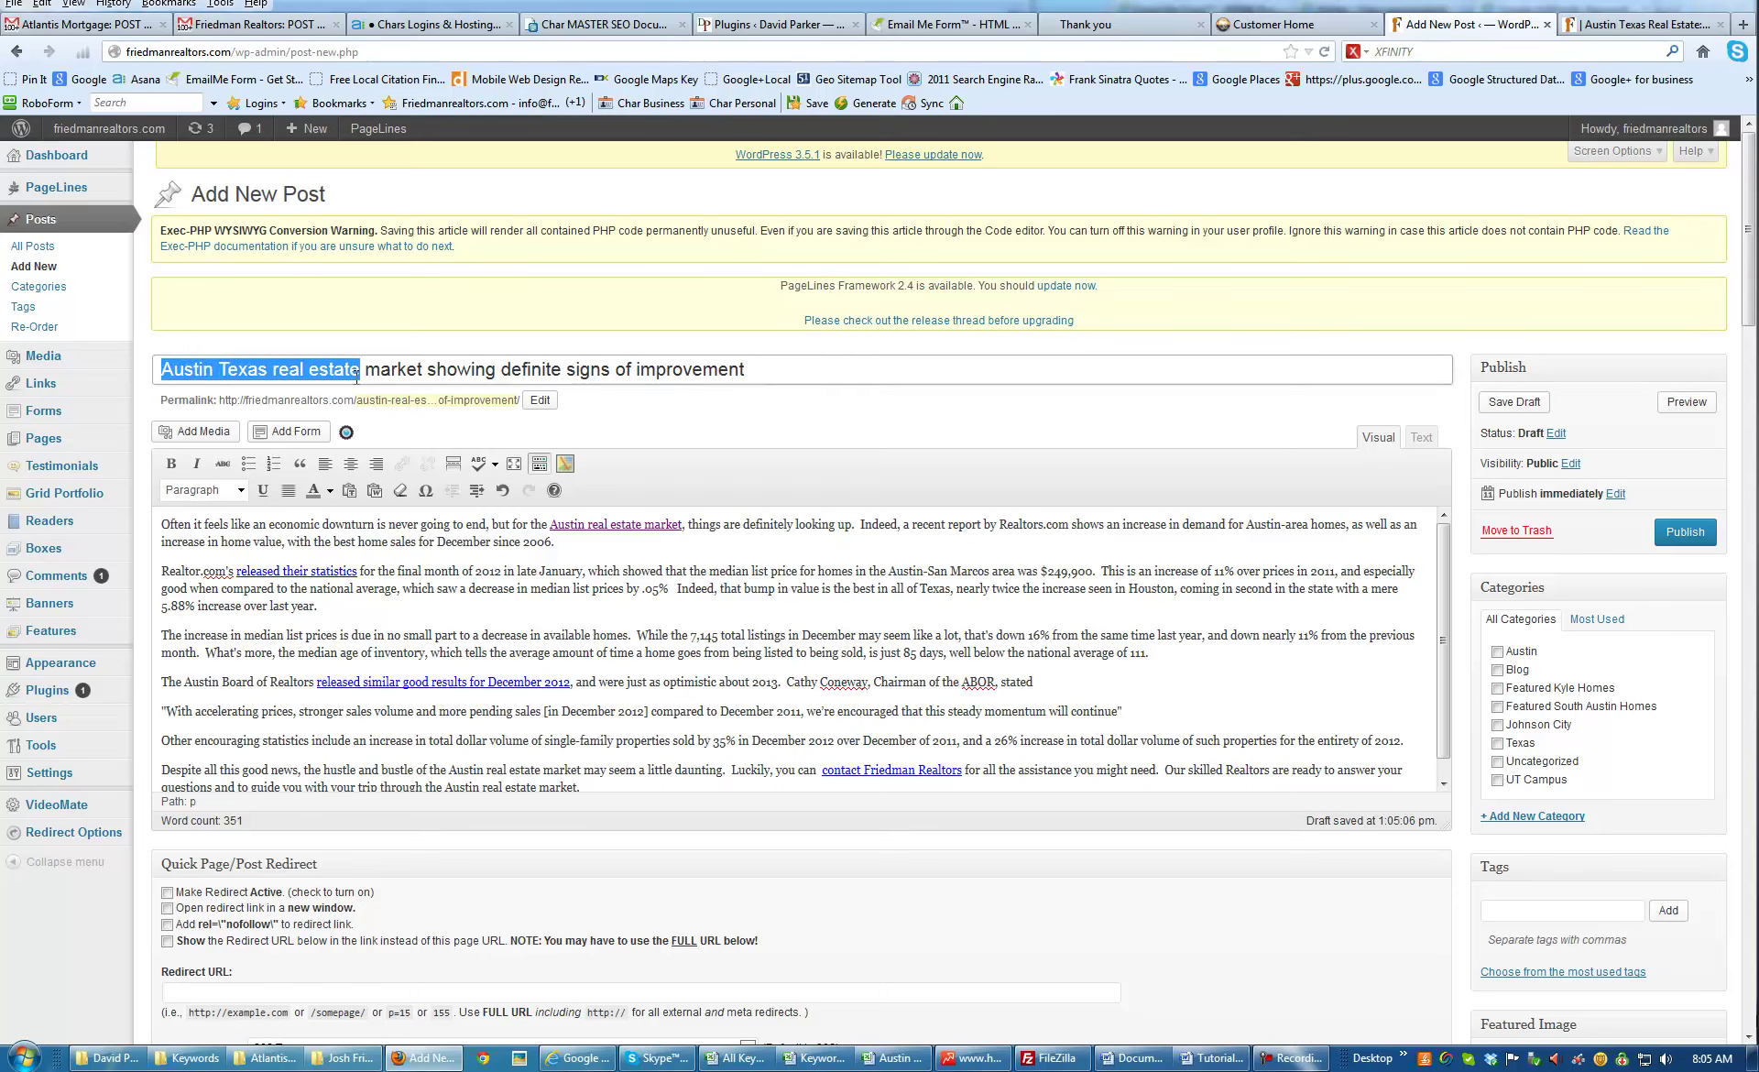
drag(427, 370, 159, 371)
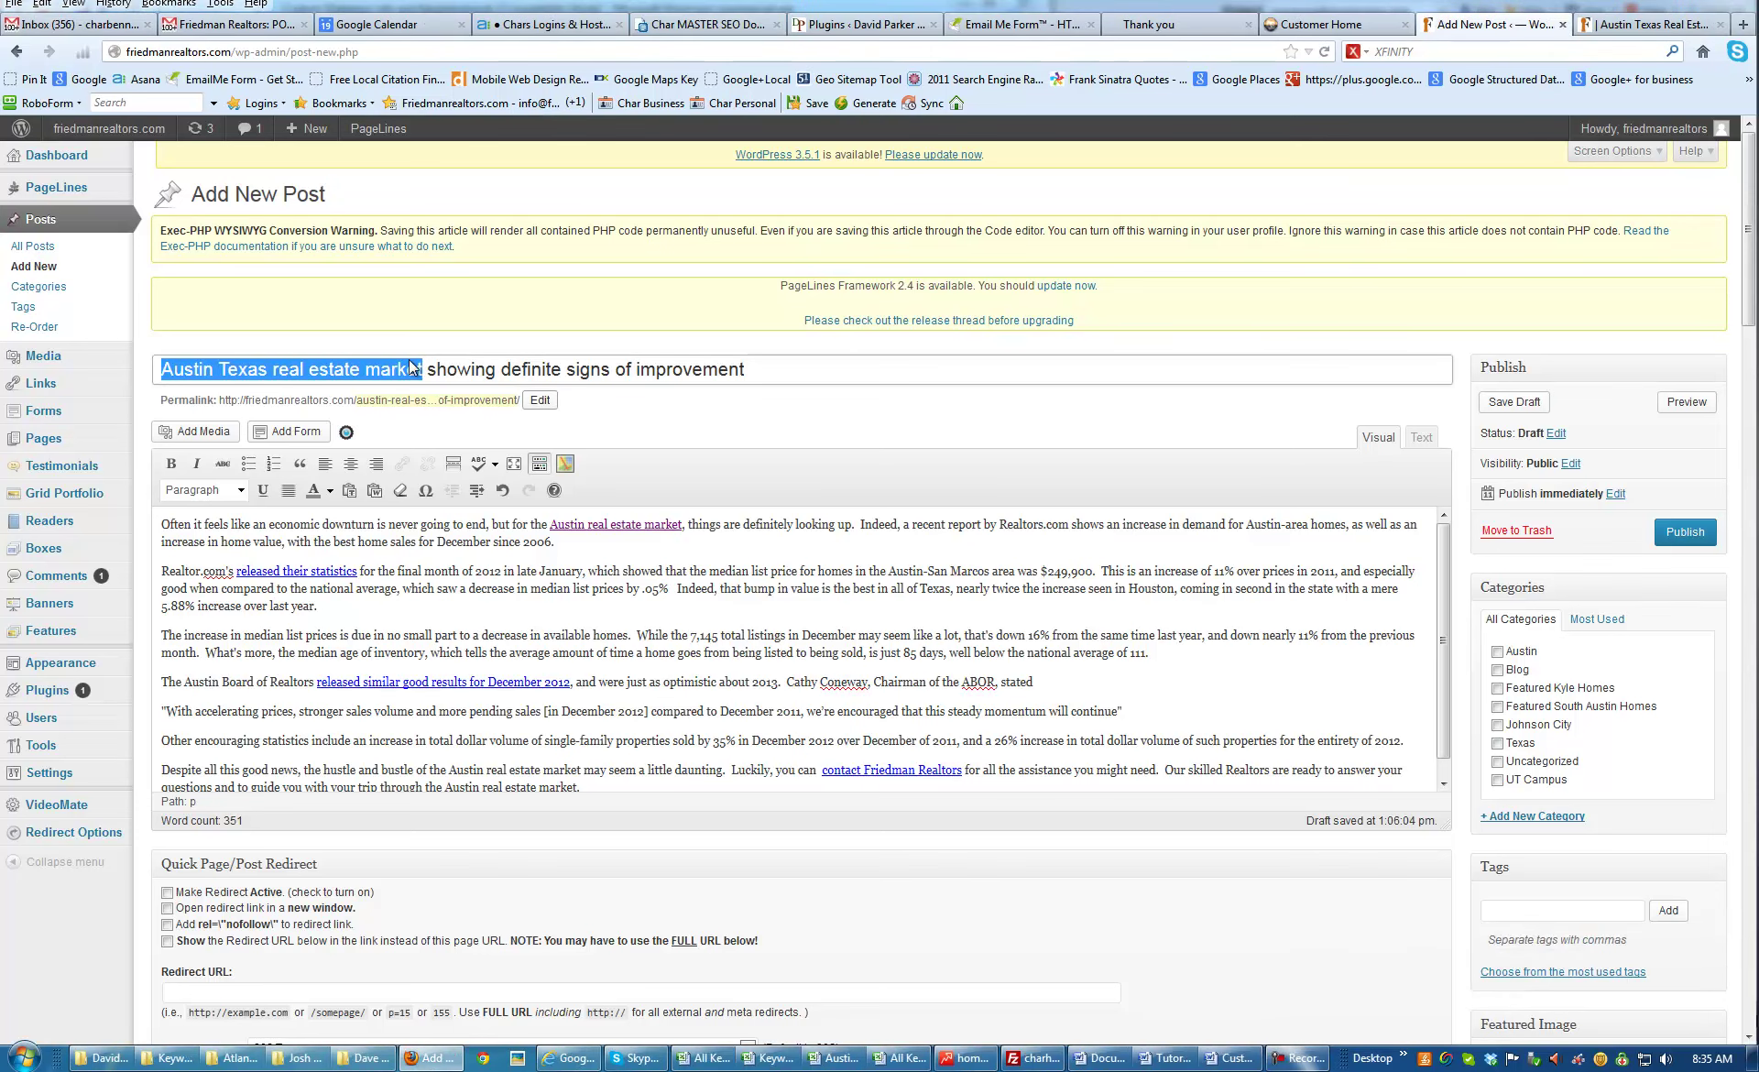
click(536, 365)
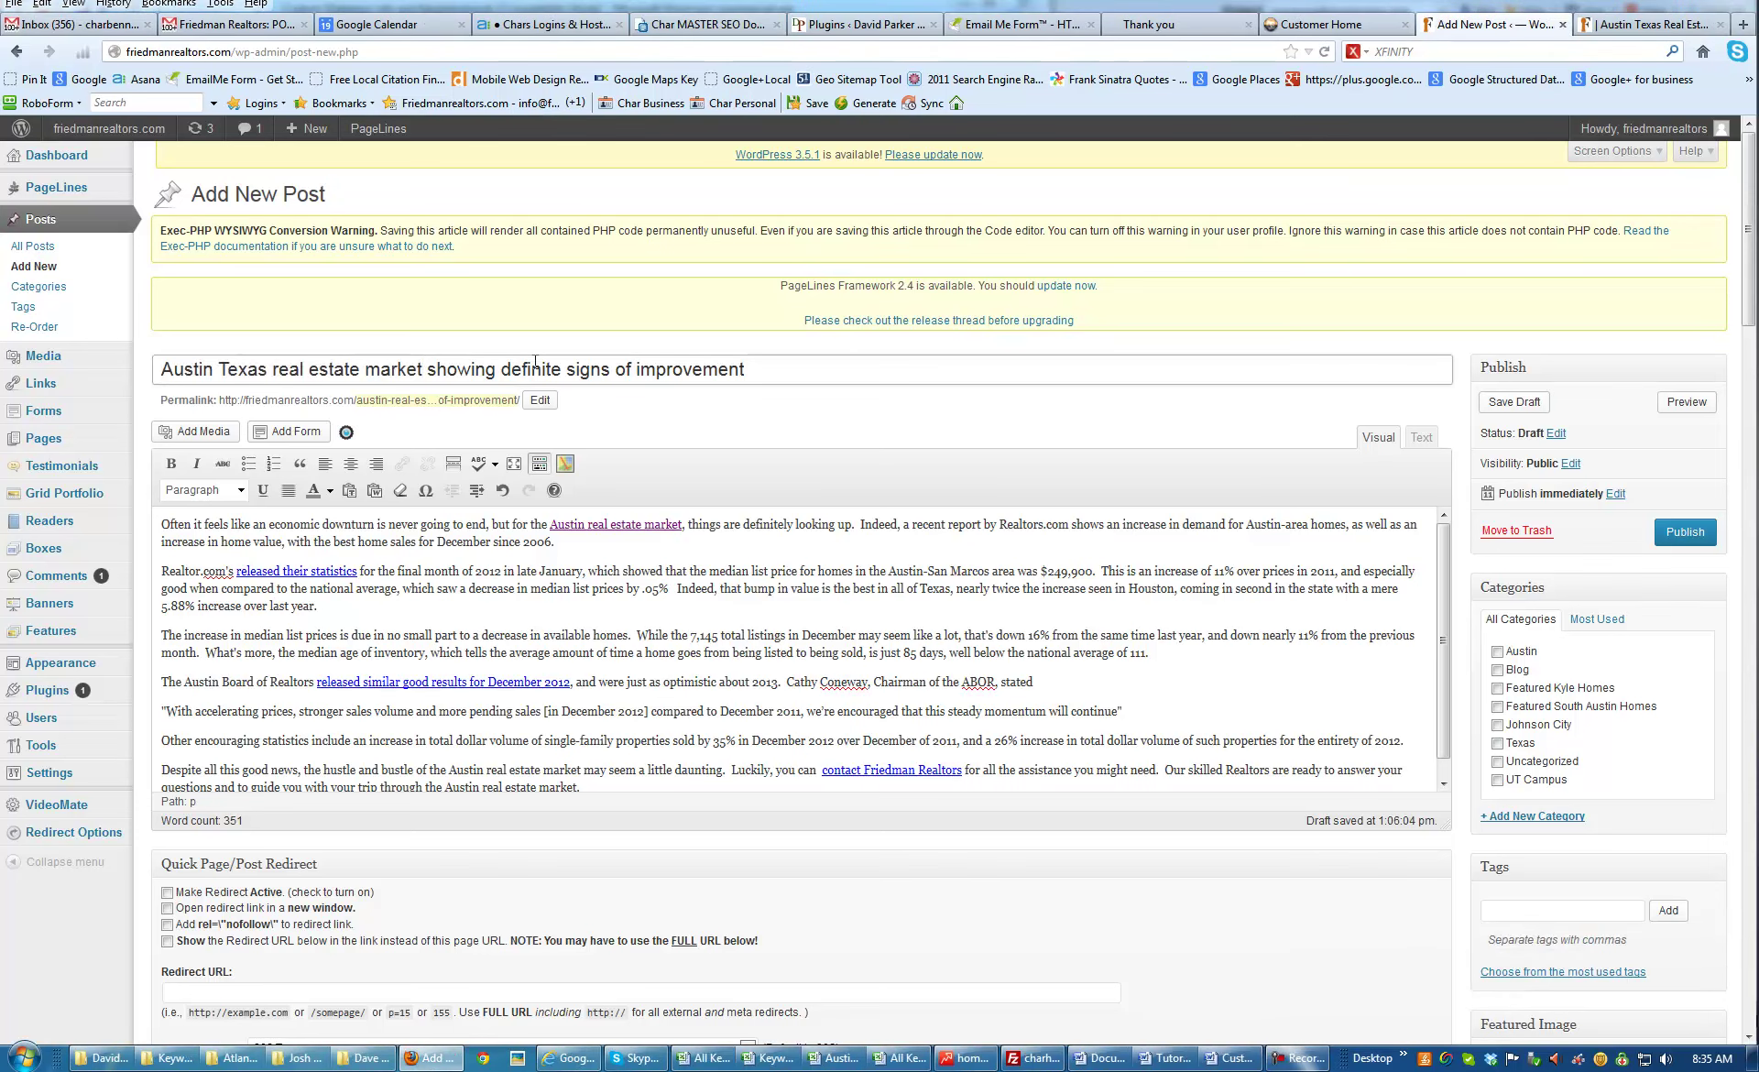
text(:)
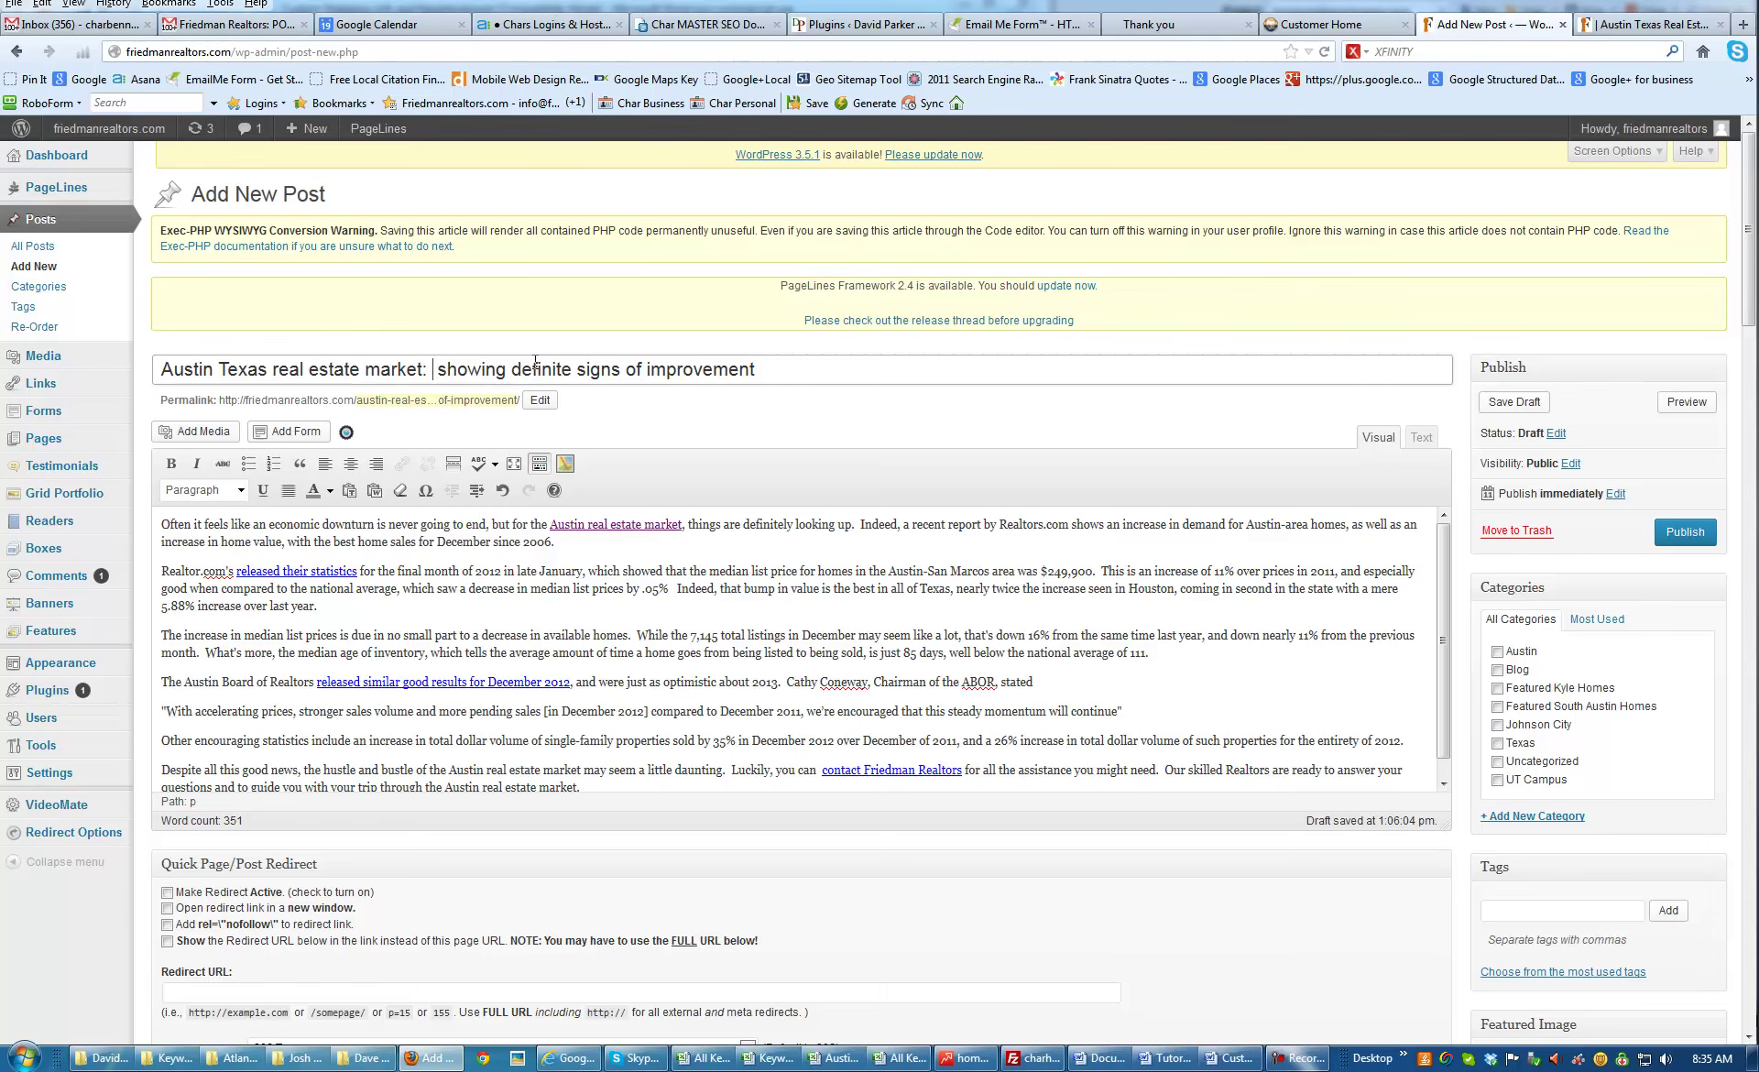
key(Delete)
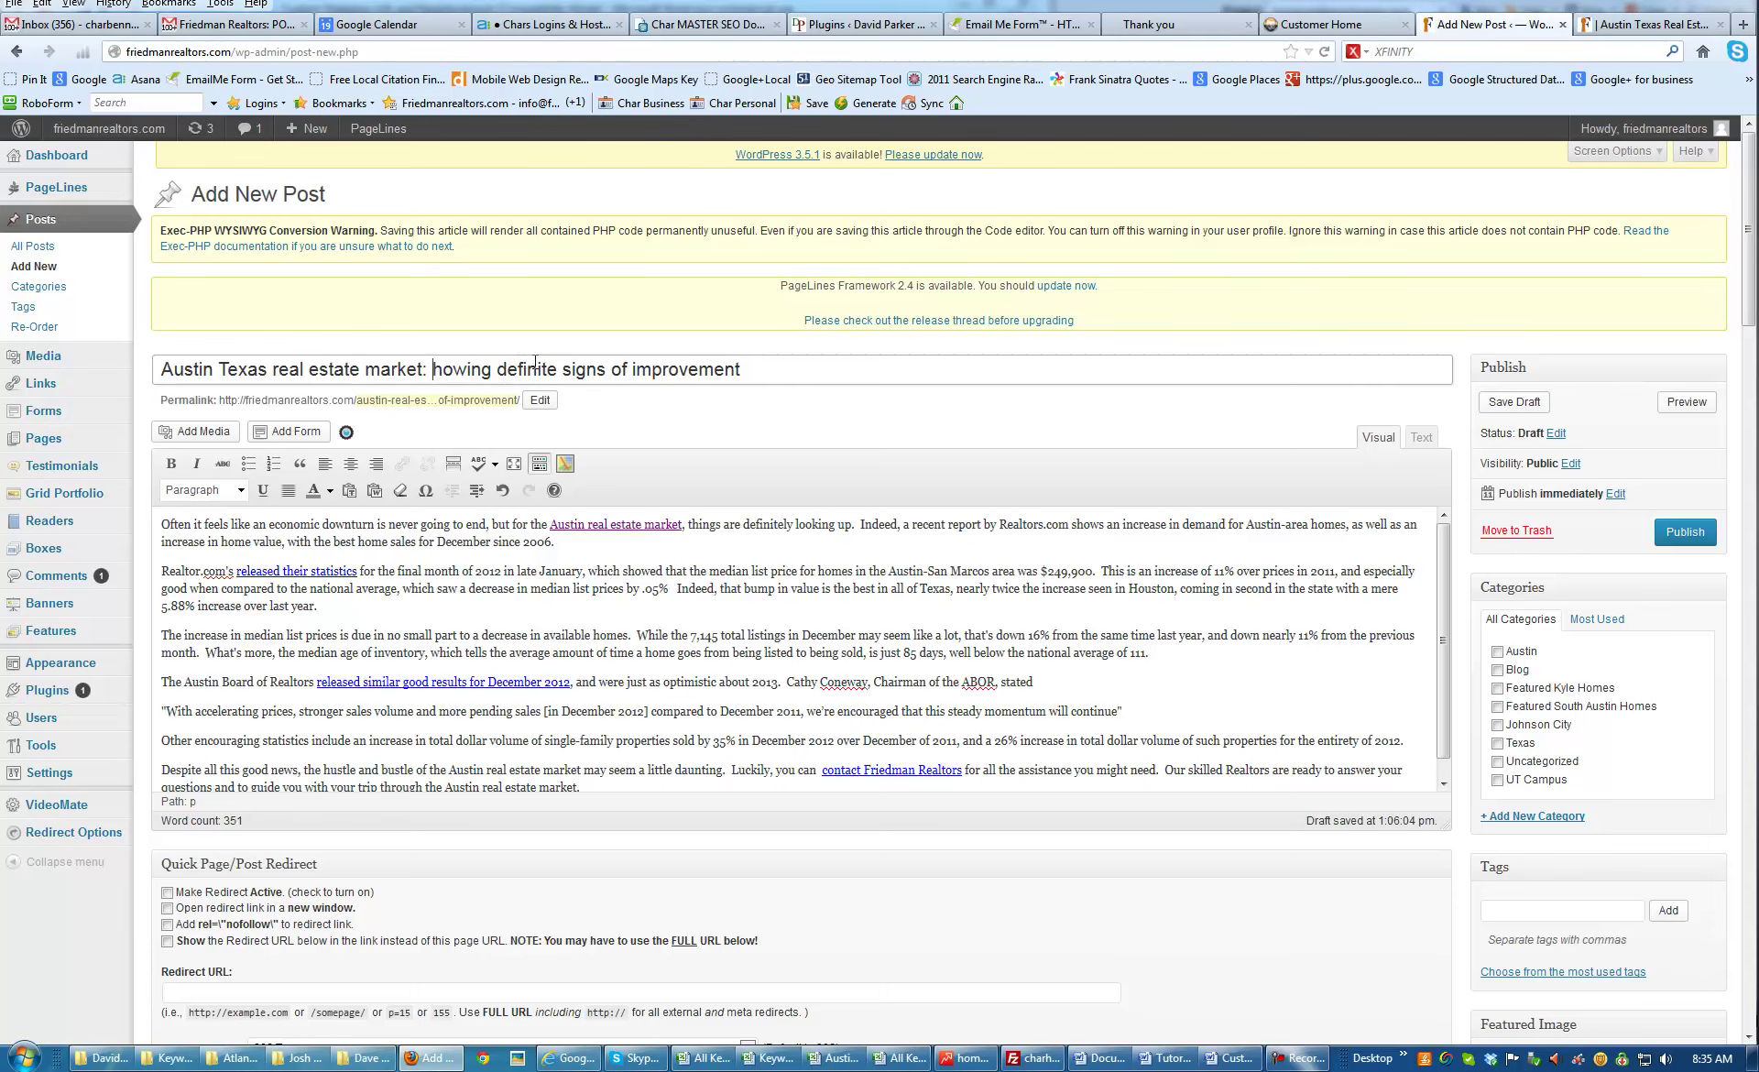
text(S)
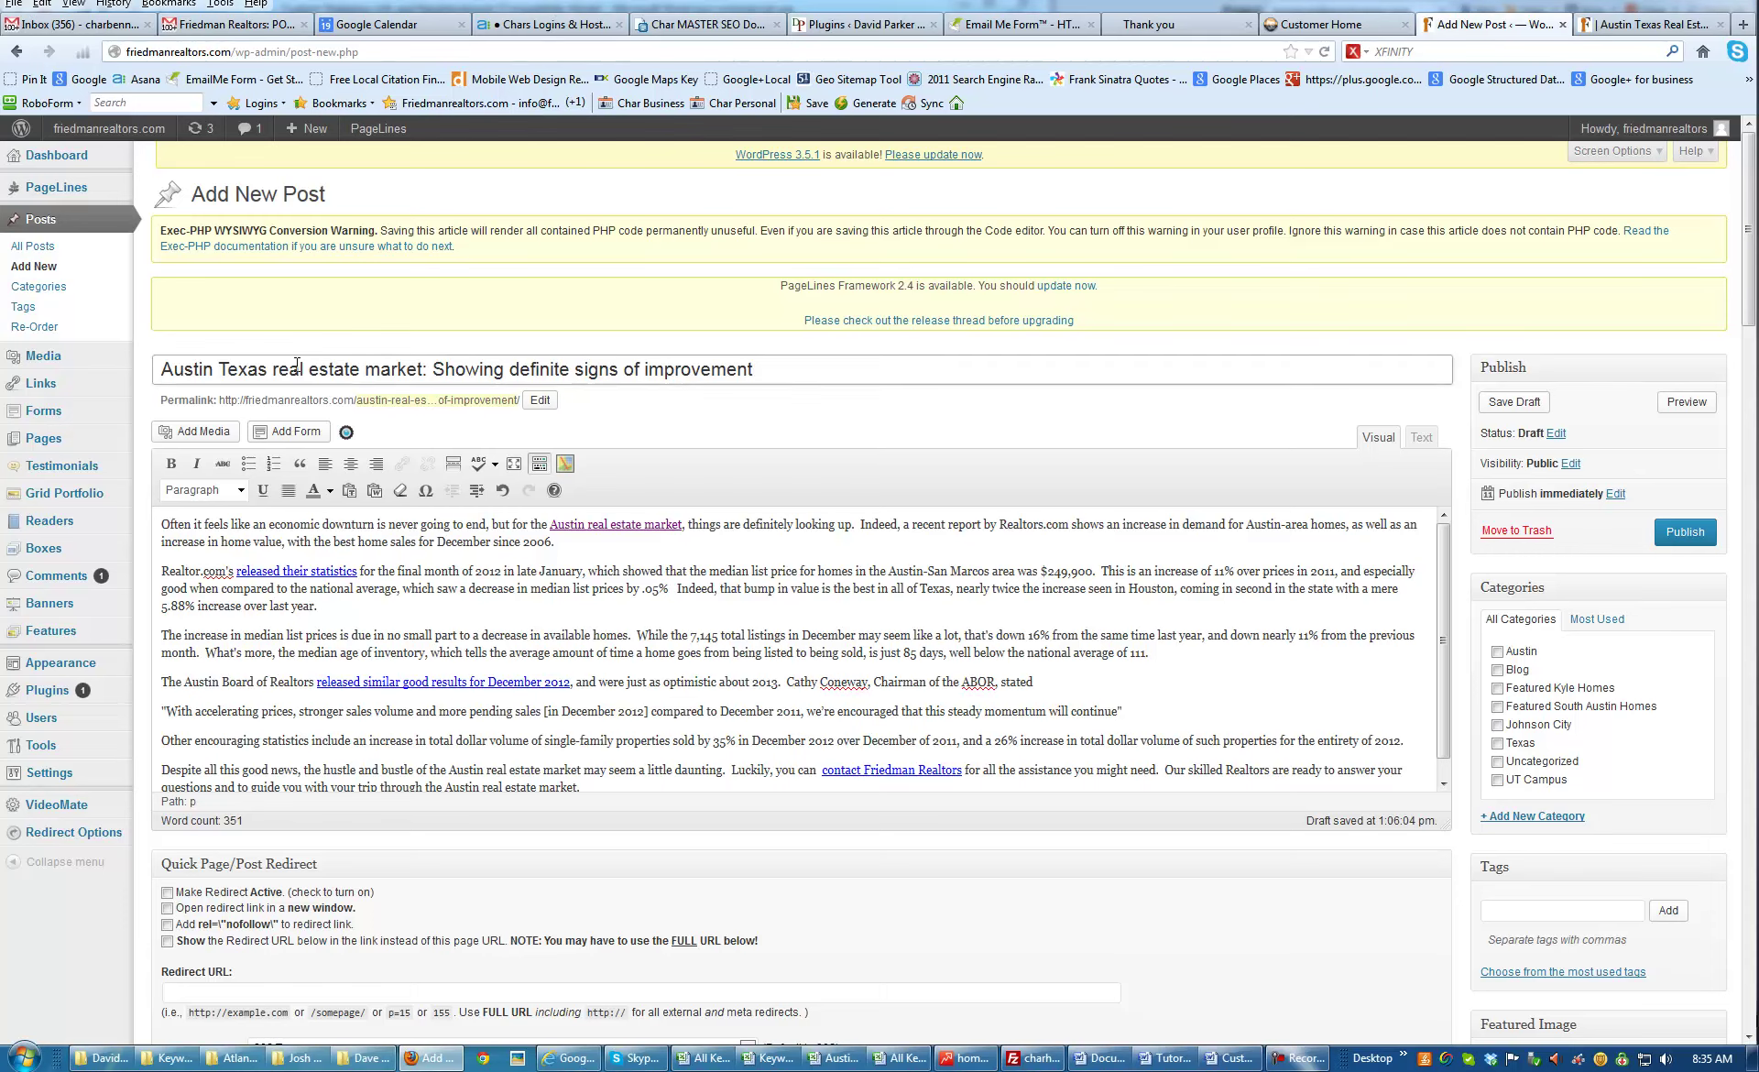
Highlight the keyword phrase "Austin Texas real estate market" in the post title
drag(423, 369, 162, 372)
click(438, 375)
drag(423, 370, 153, 381)
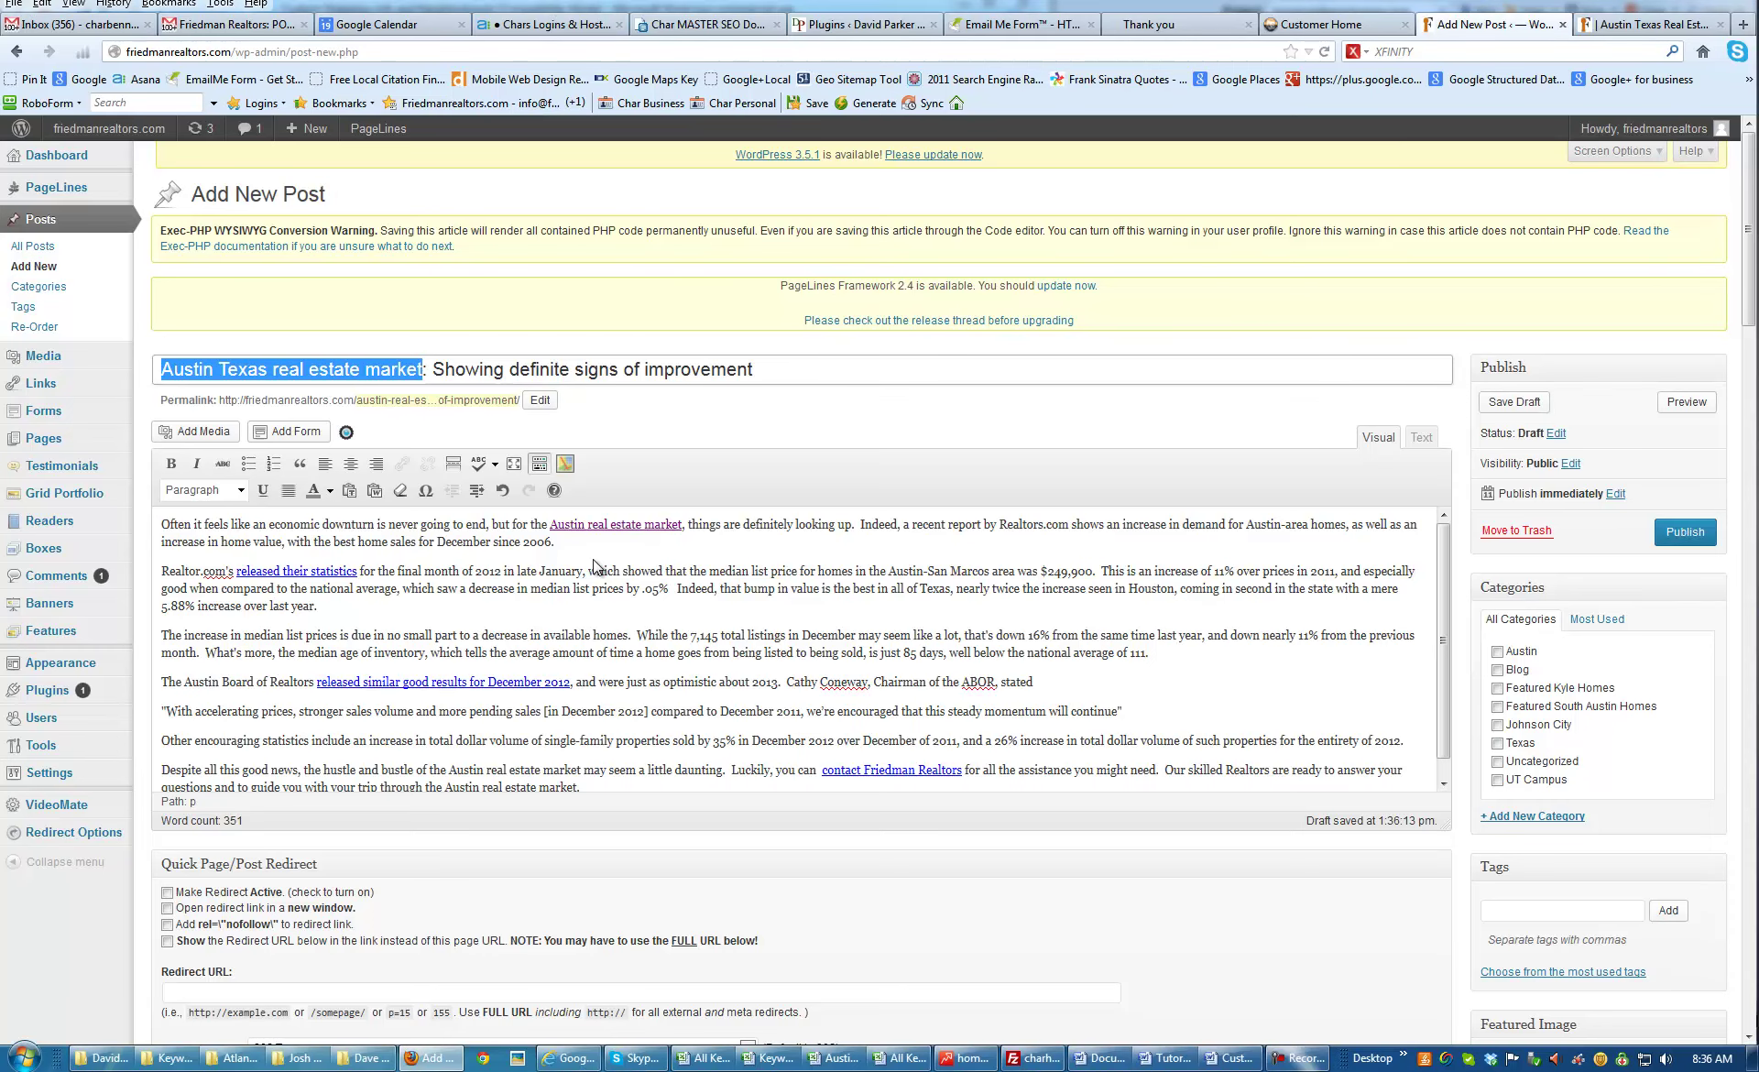
Open the Neighborhoods page on the live Friedman Real Estate site and examine its neighborhood map and the Austin Communities links
click(1645, 24)
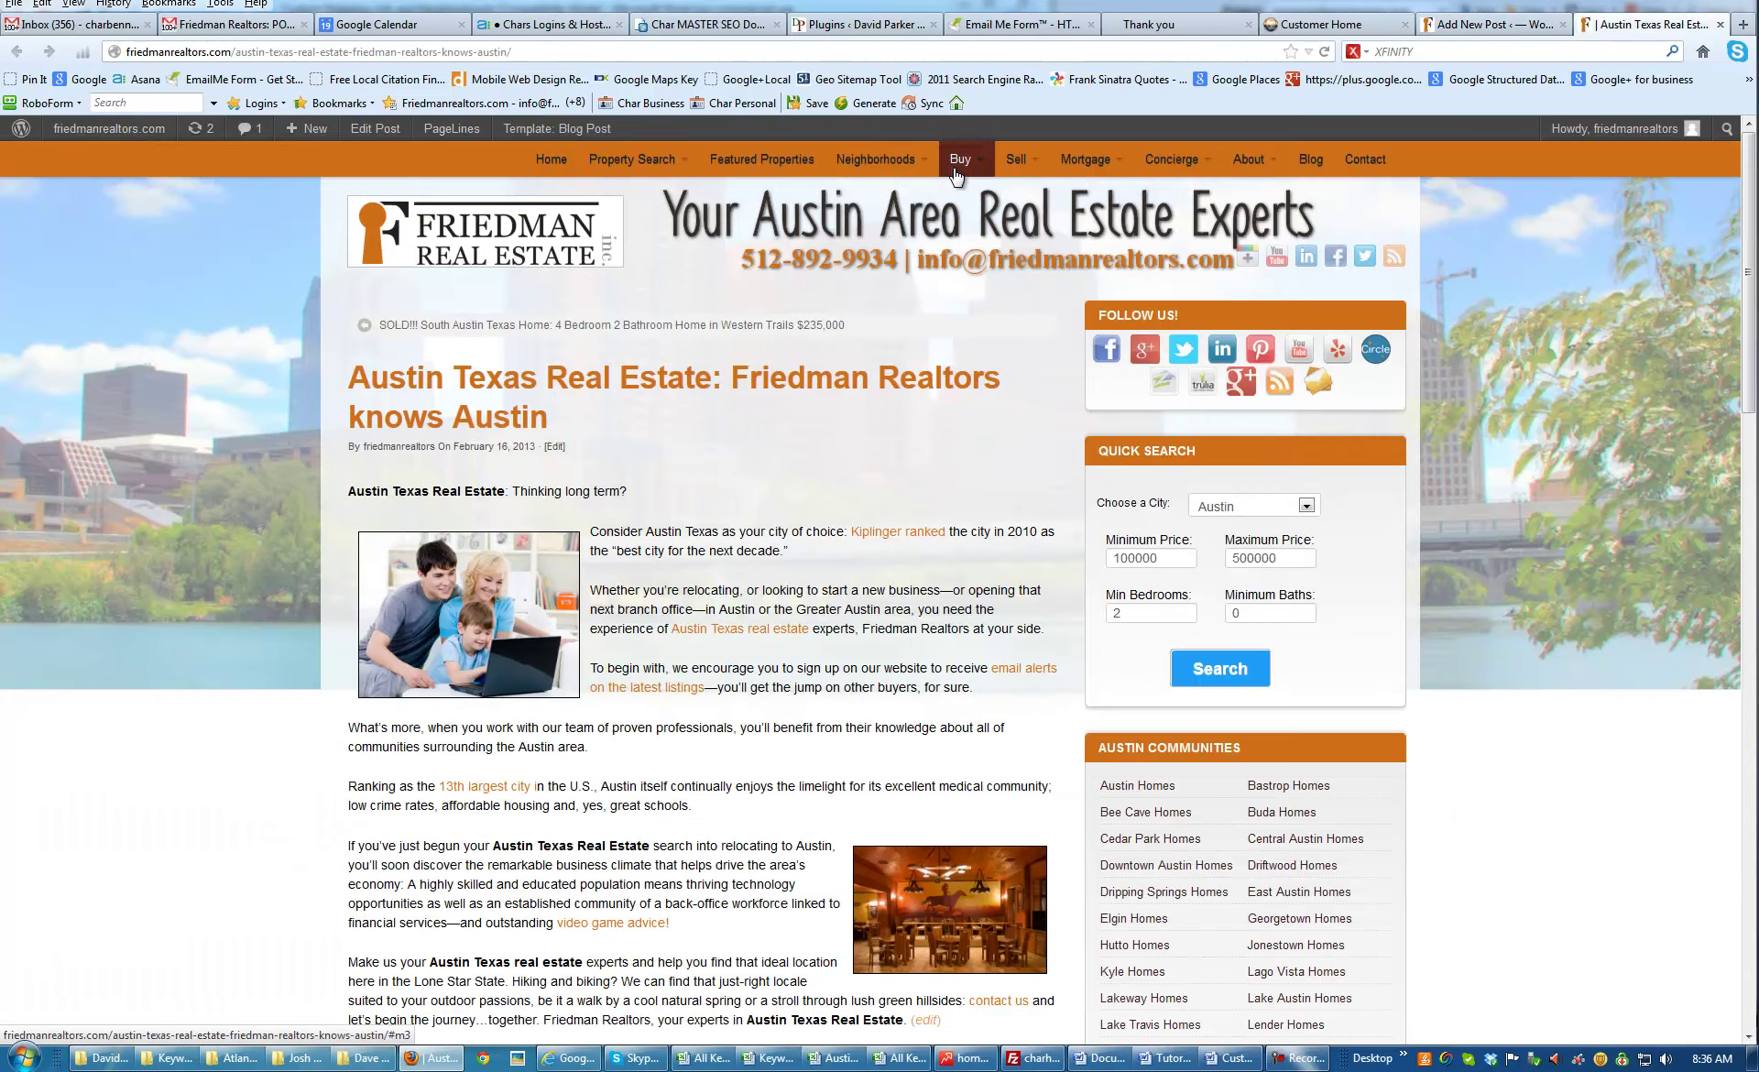
mouse_move(919, 165)
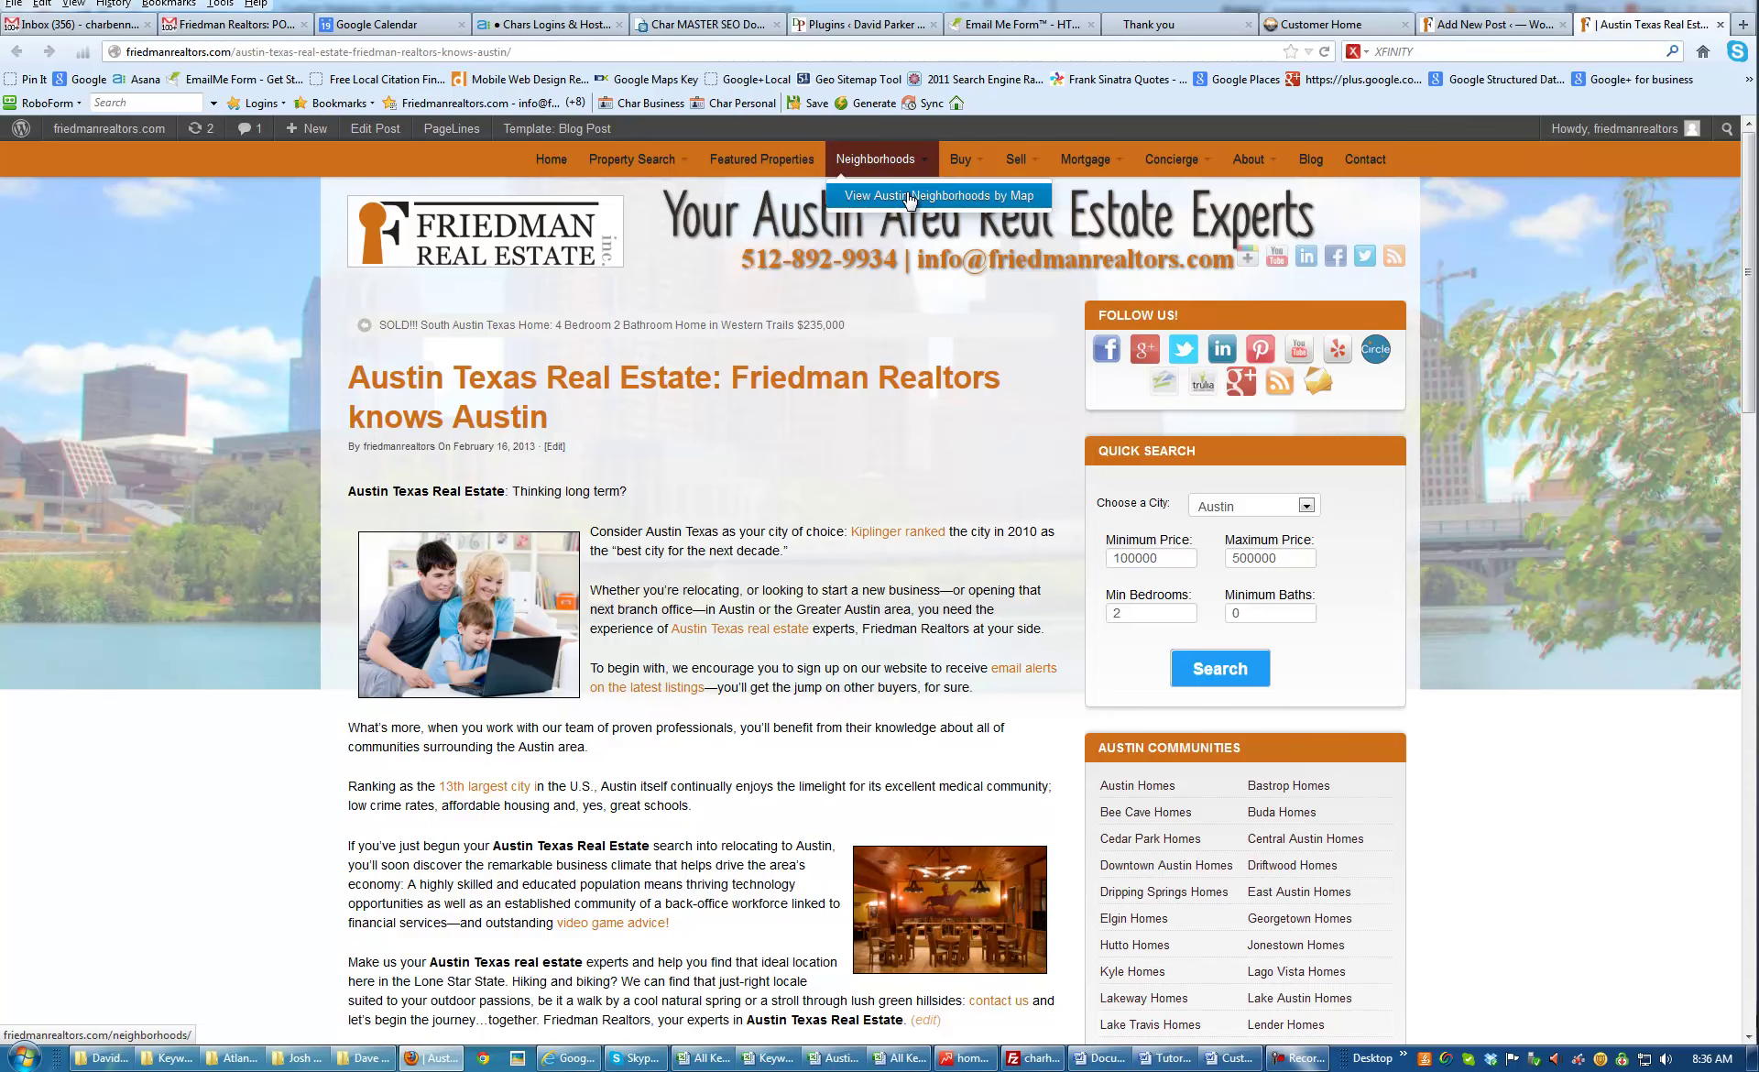
click(1159, 790)
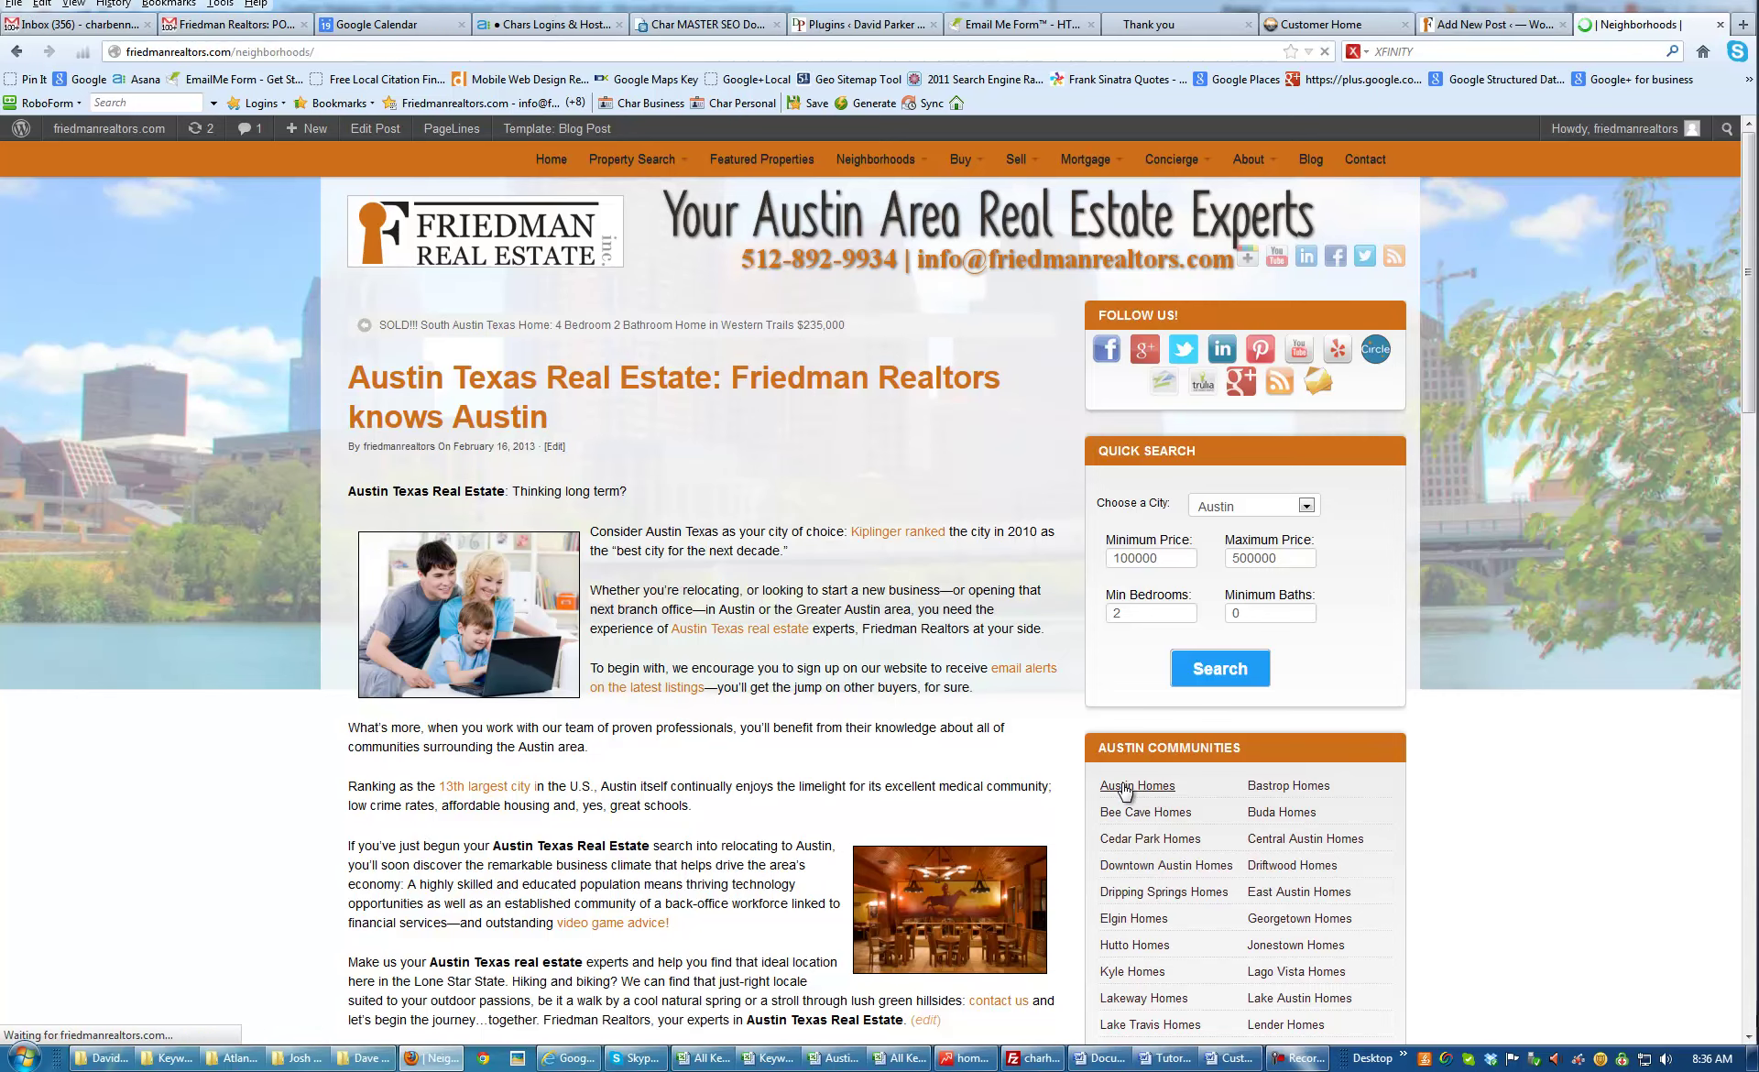
right_click(561, 170)
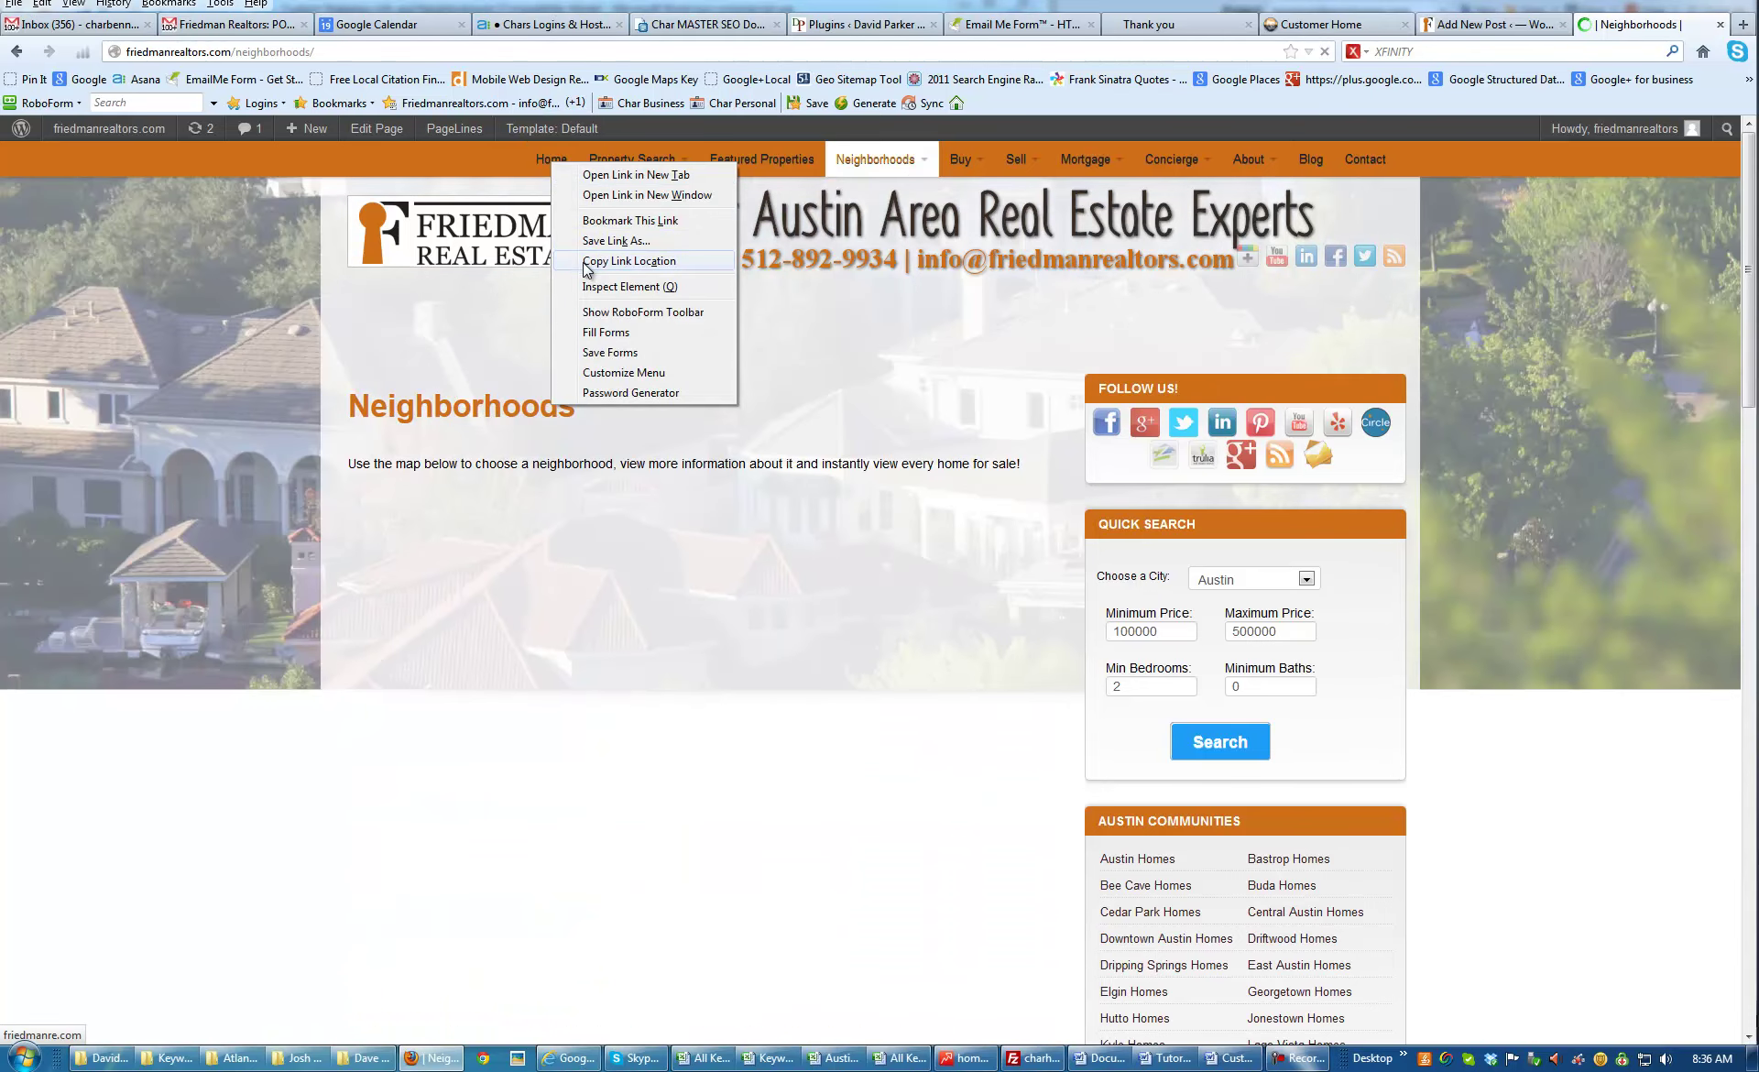
click(937, 403)
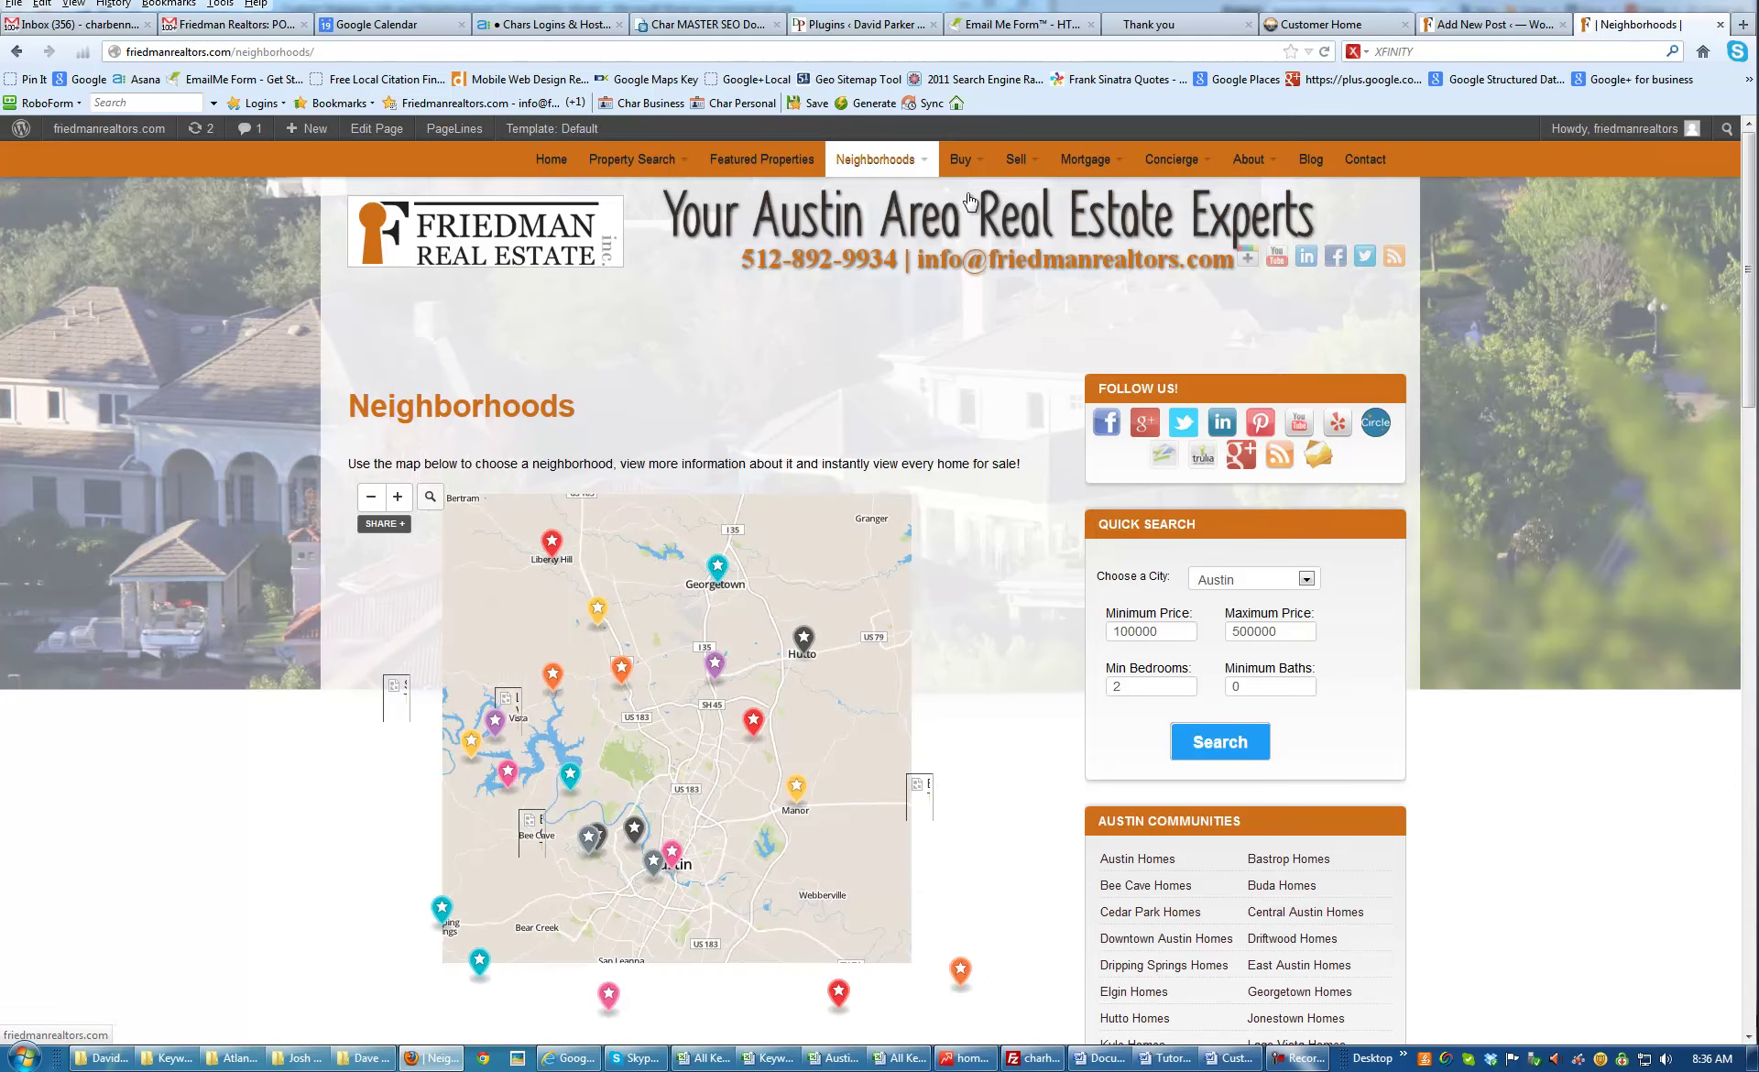
scroll(968, 379, down, 2)
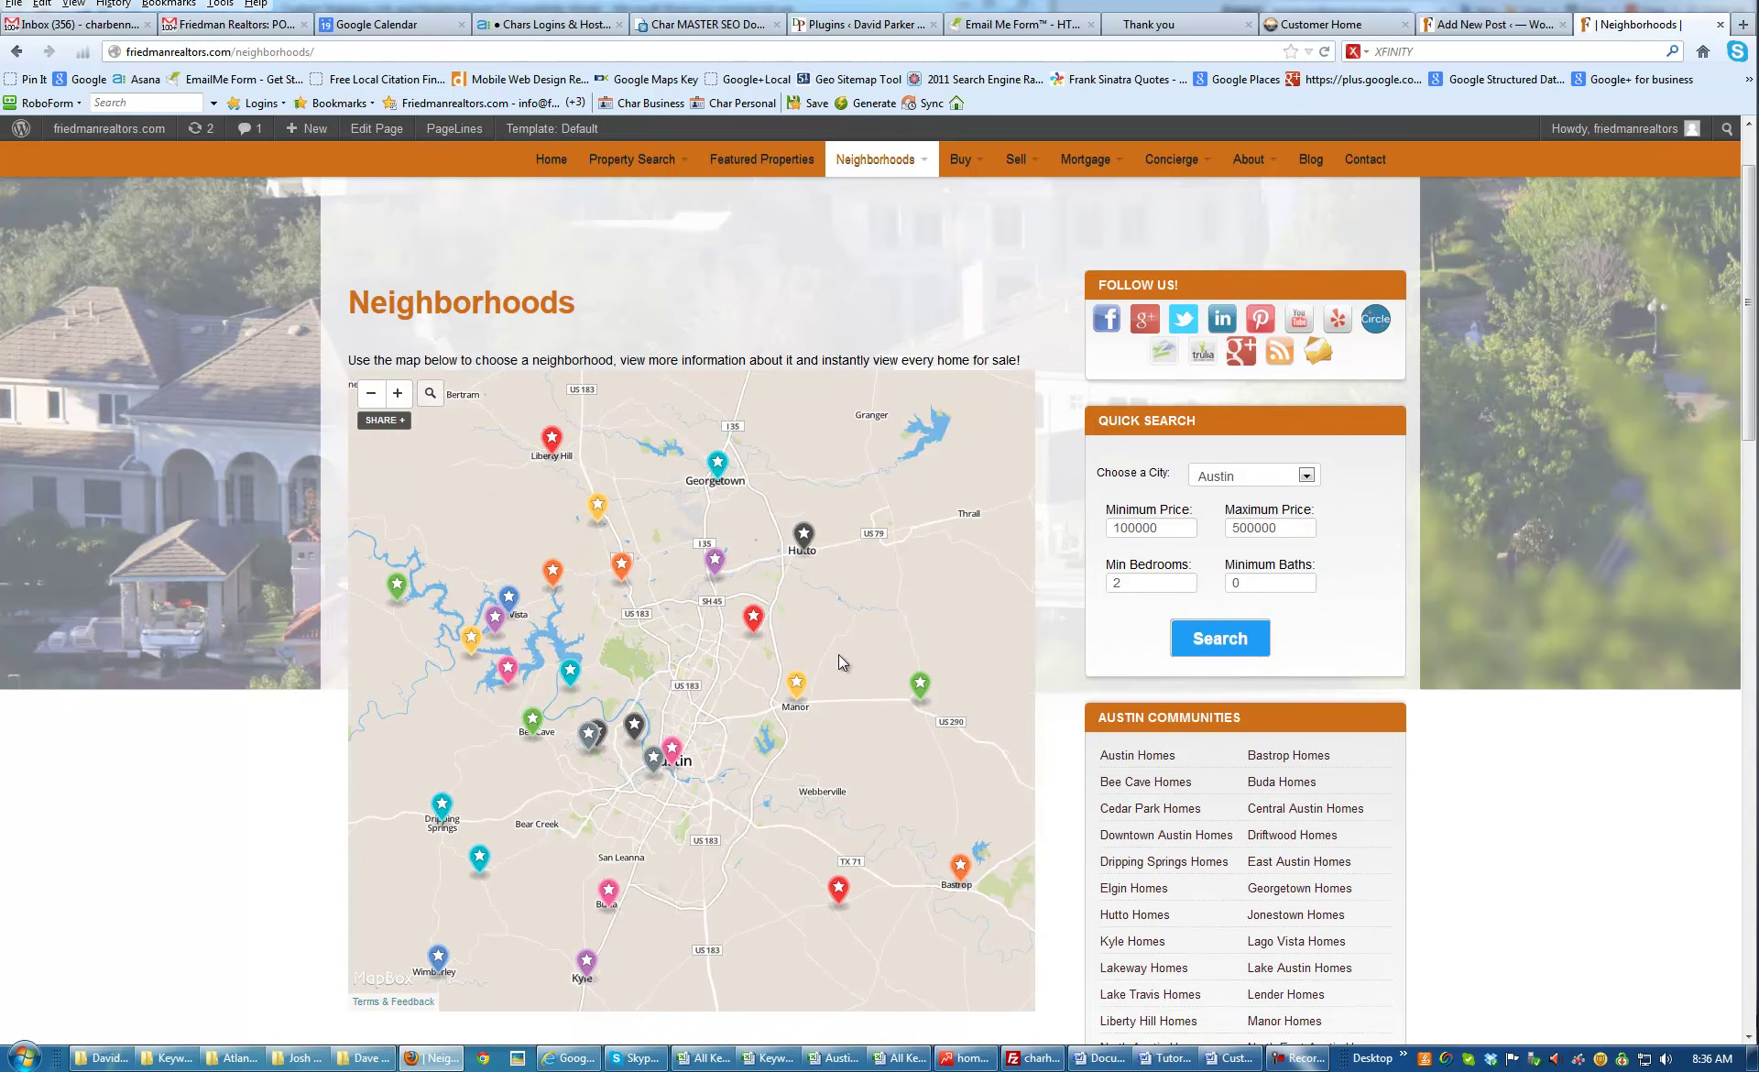
scroll(575, 680, down, 1)
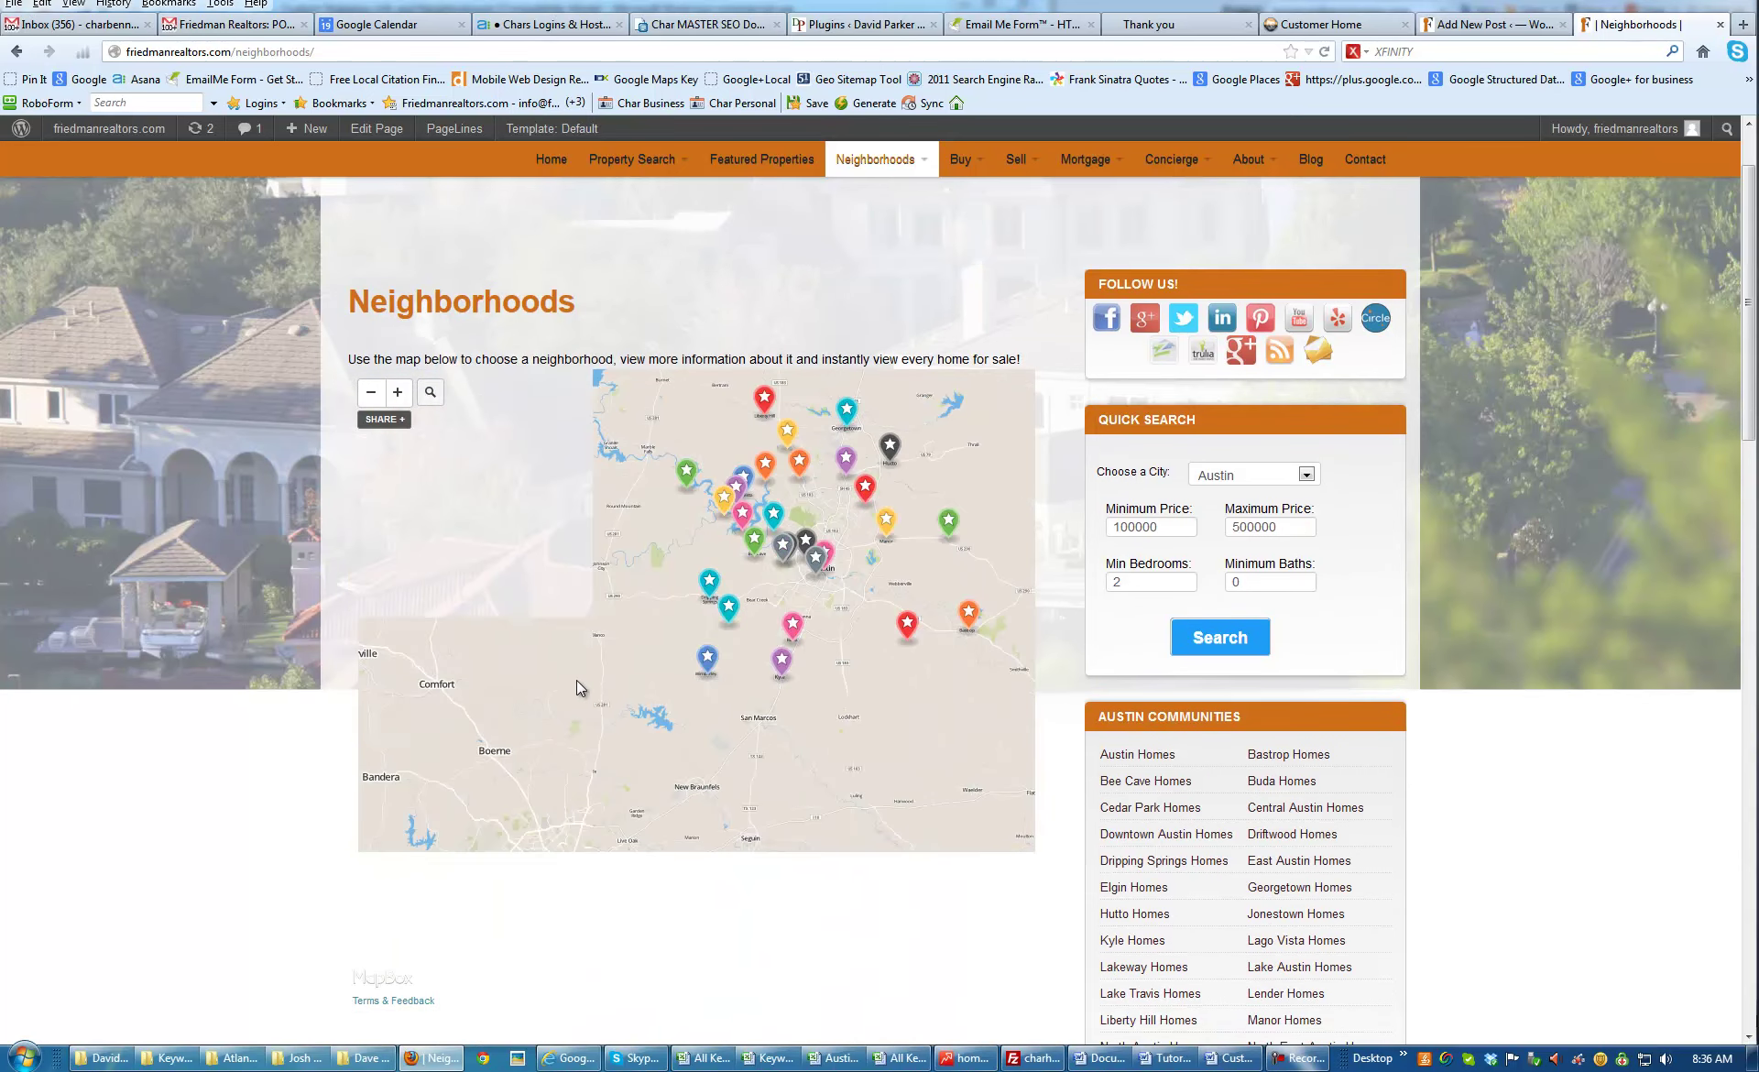
scroll(697, 624, up, 1)
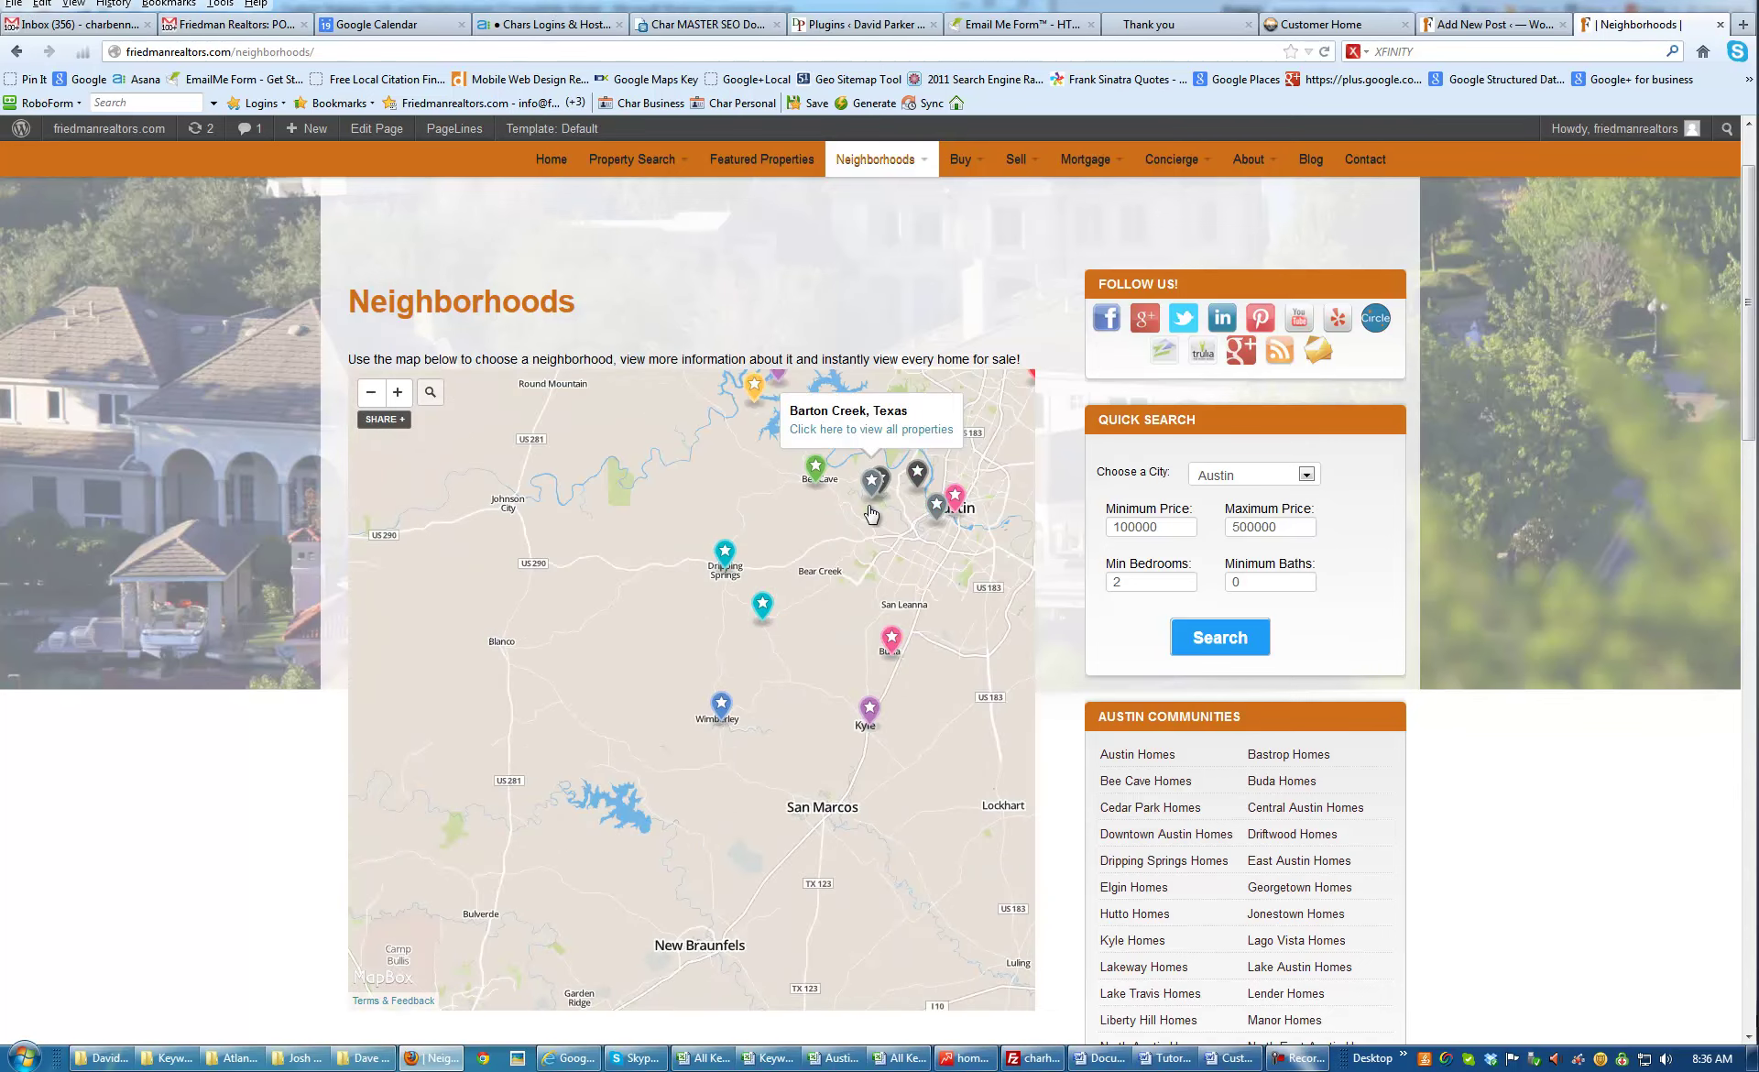
Shift the neighborhood map to Steiner Ranch, open its property listings, and examine the page's web address
drag(824, 625, 749, 823)
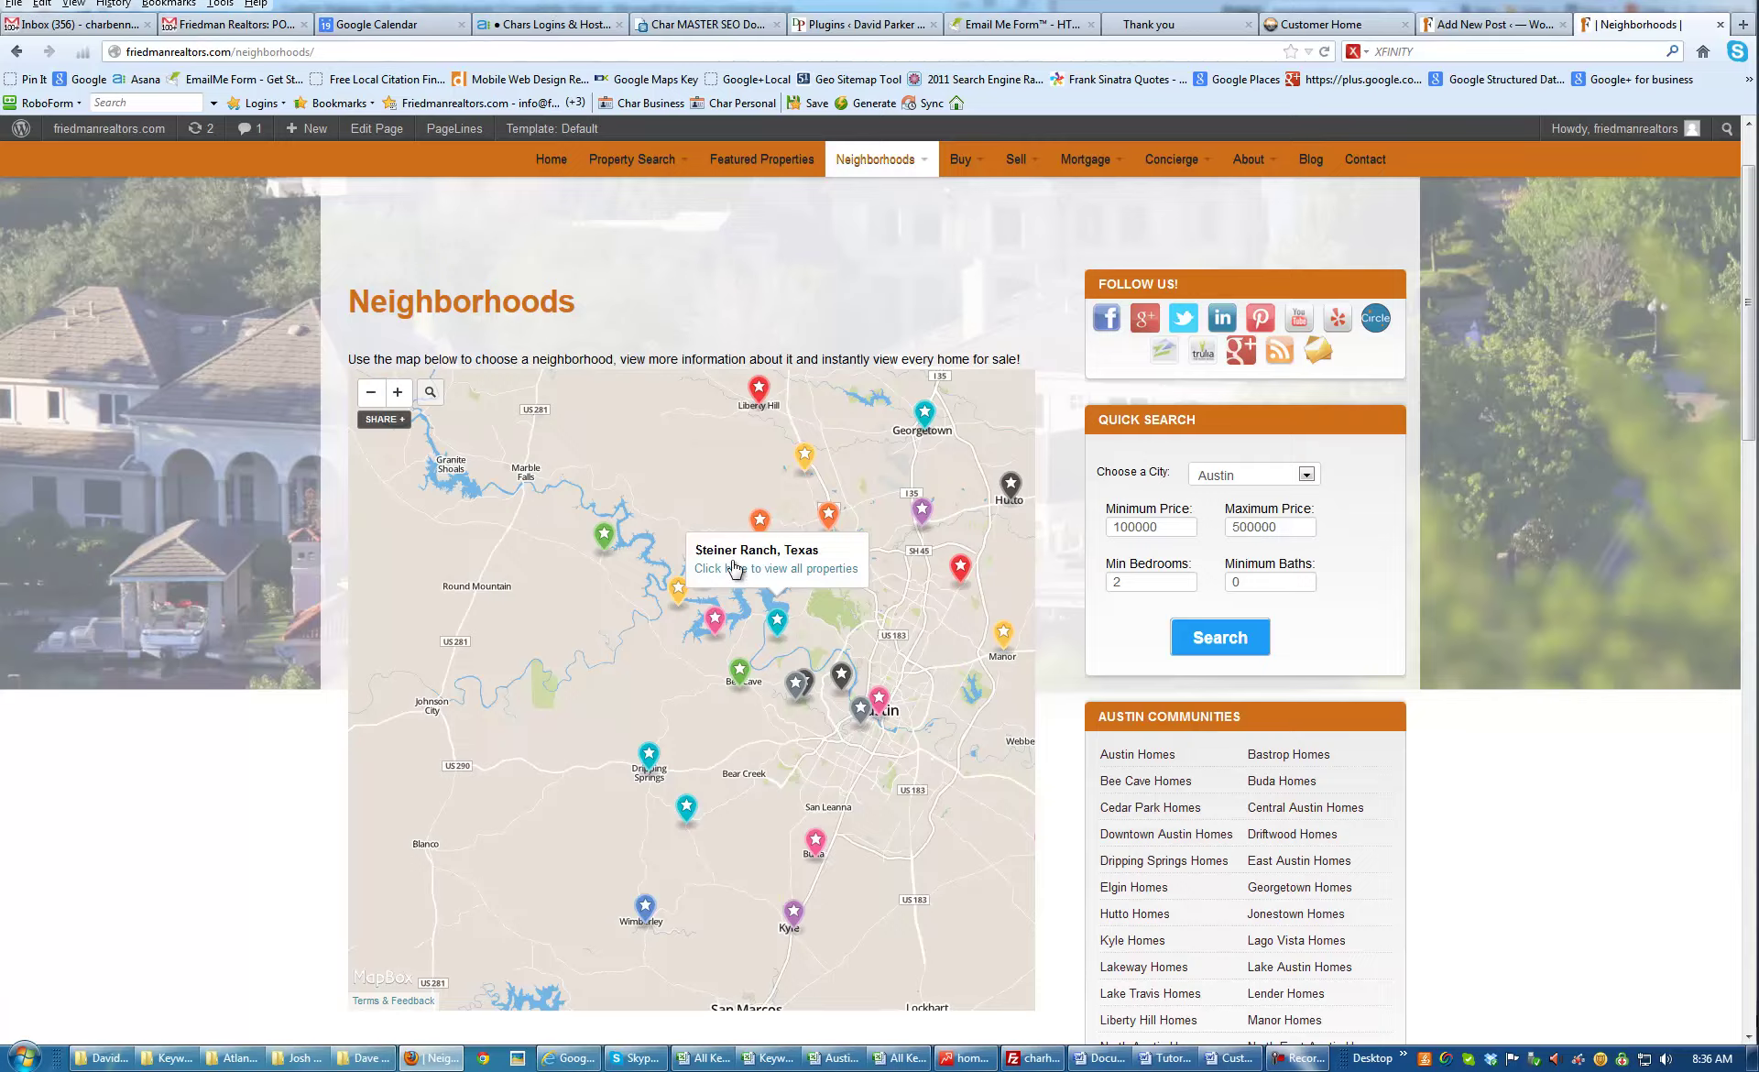
click(772, 568)
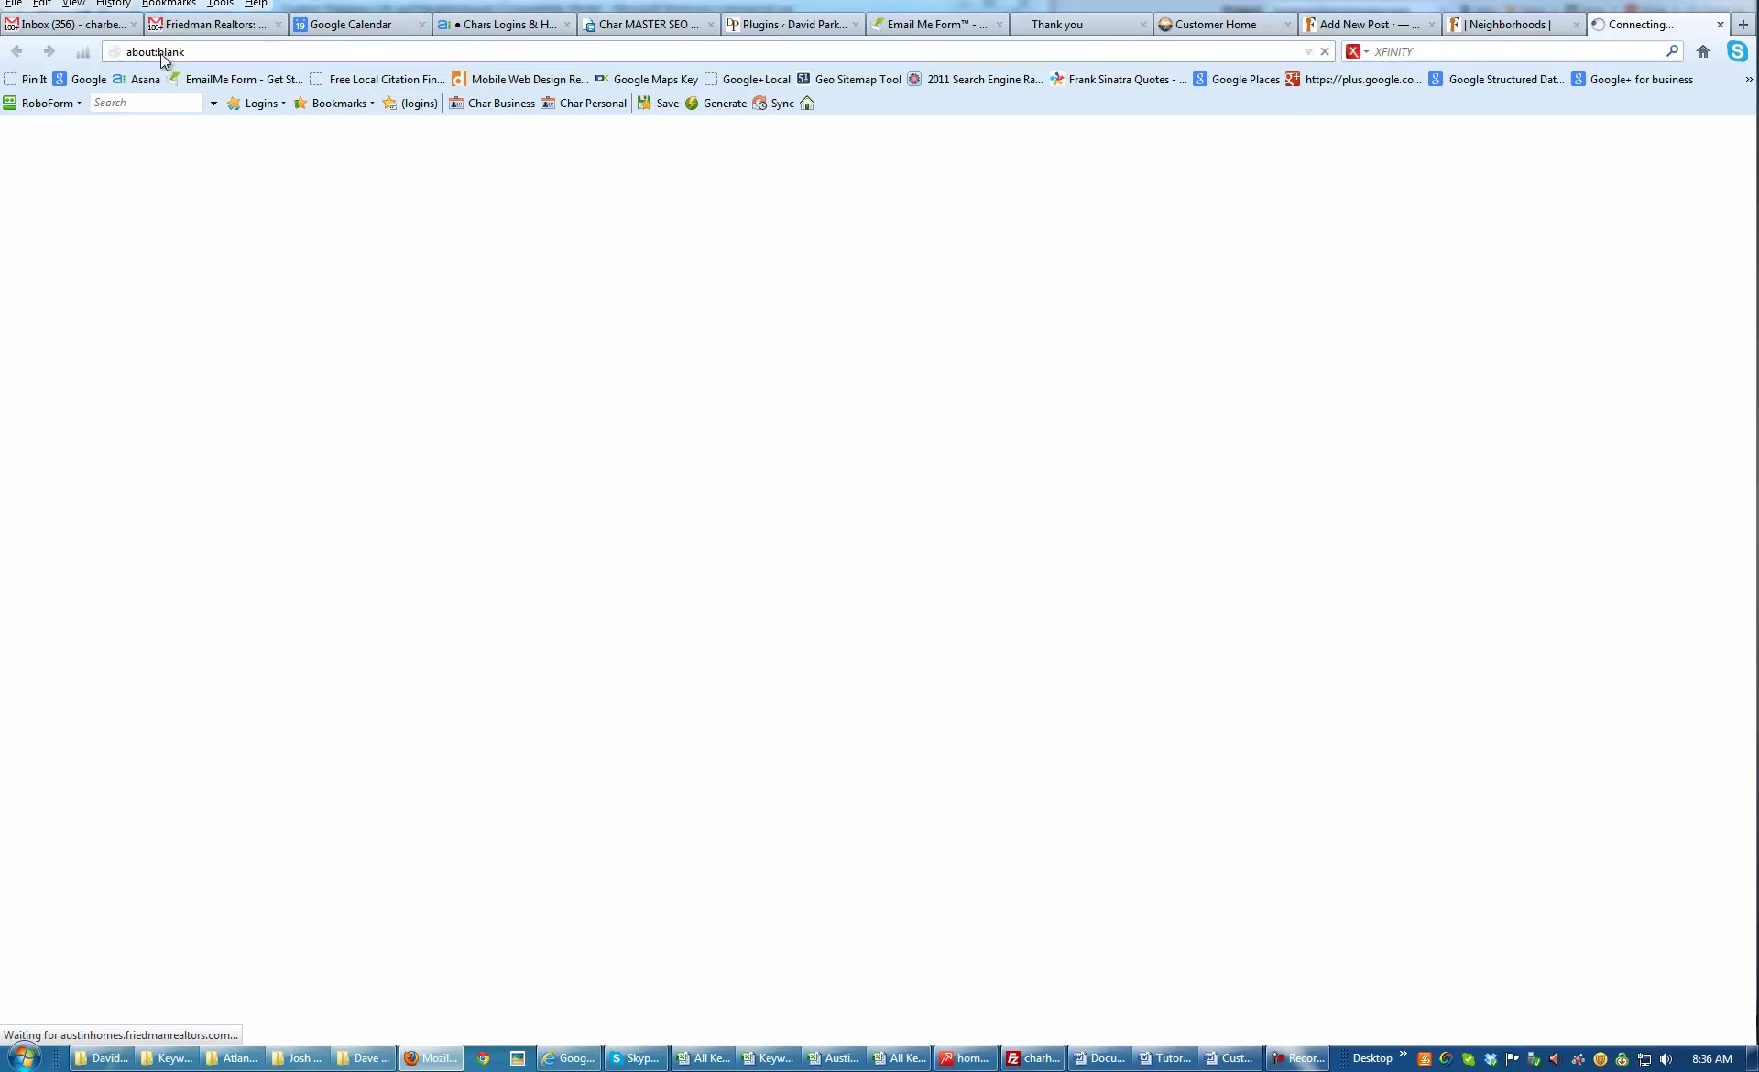
click(470, 54)
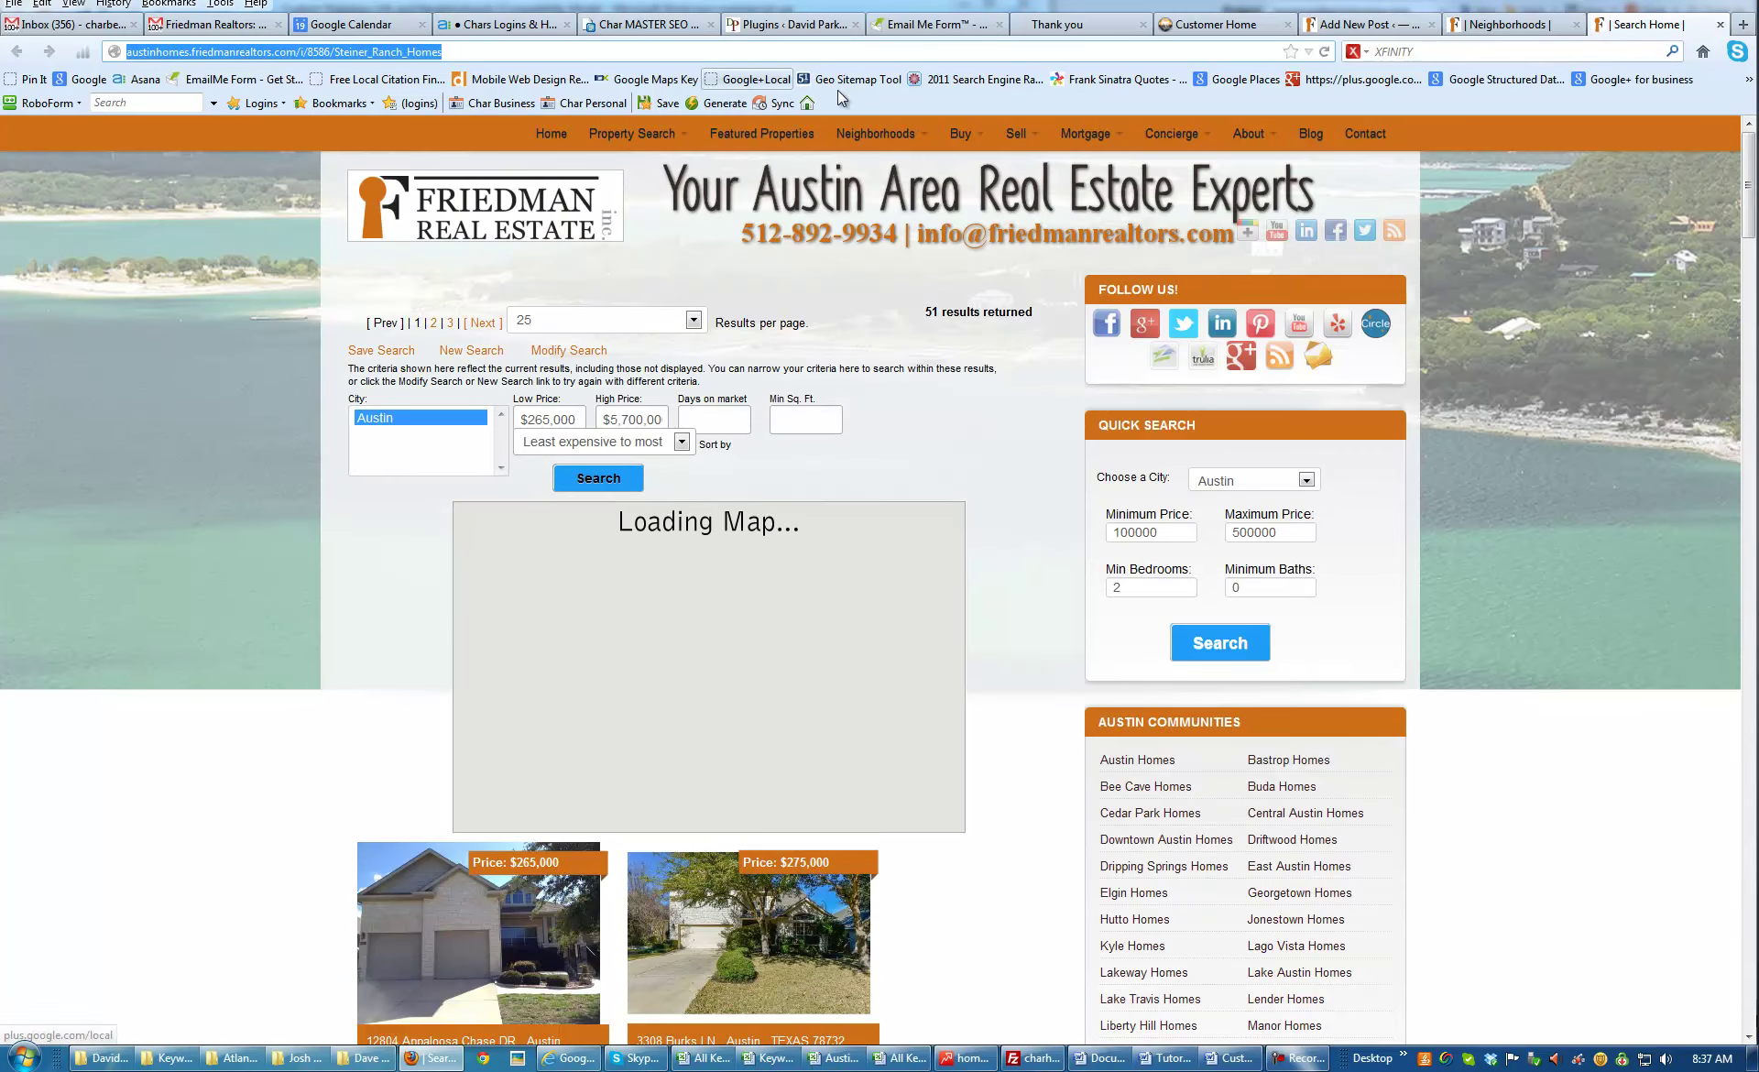
Return to the Neighborhoods page, load the friedmanre.com home page in its place, and copy its web address
click(1542, 23)
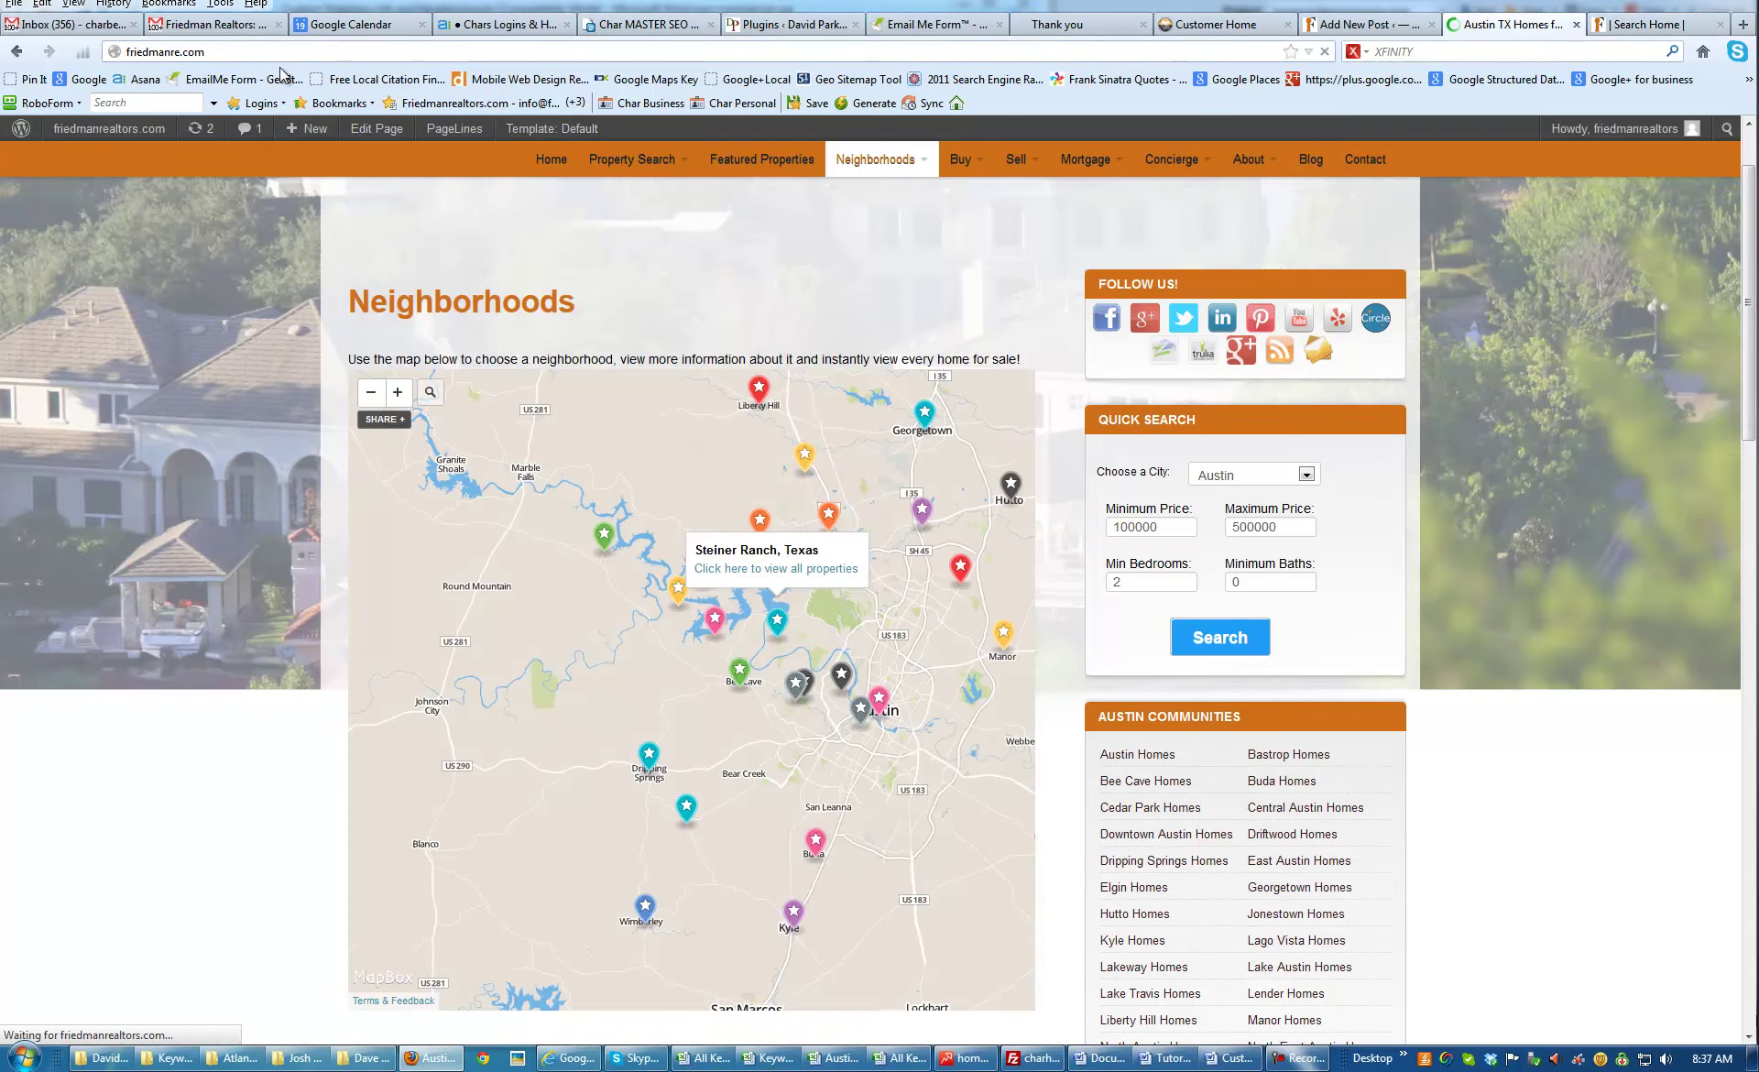
click(182, 56)
right_click(183, 57)
click(225, 111)
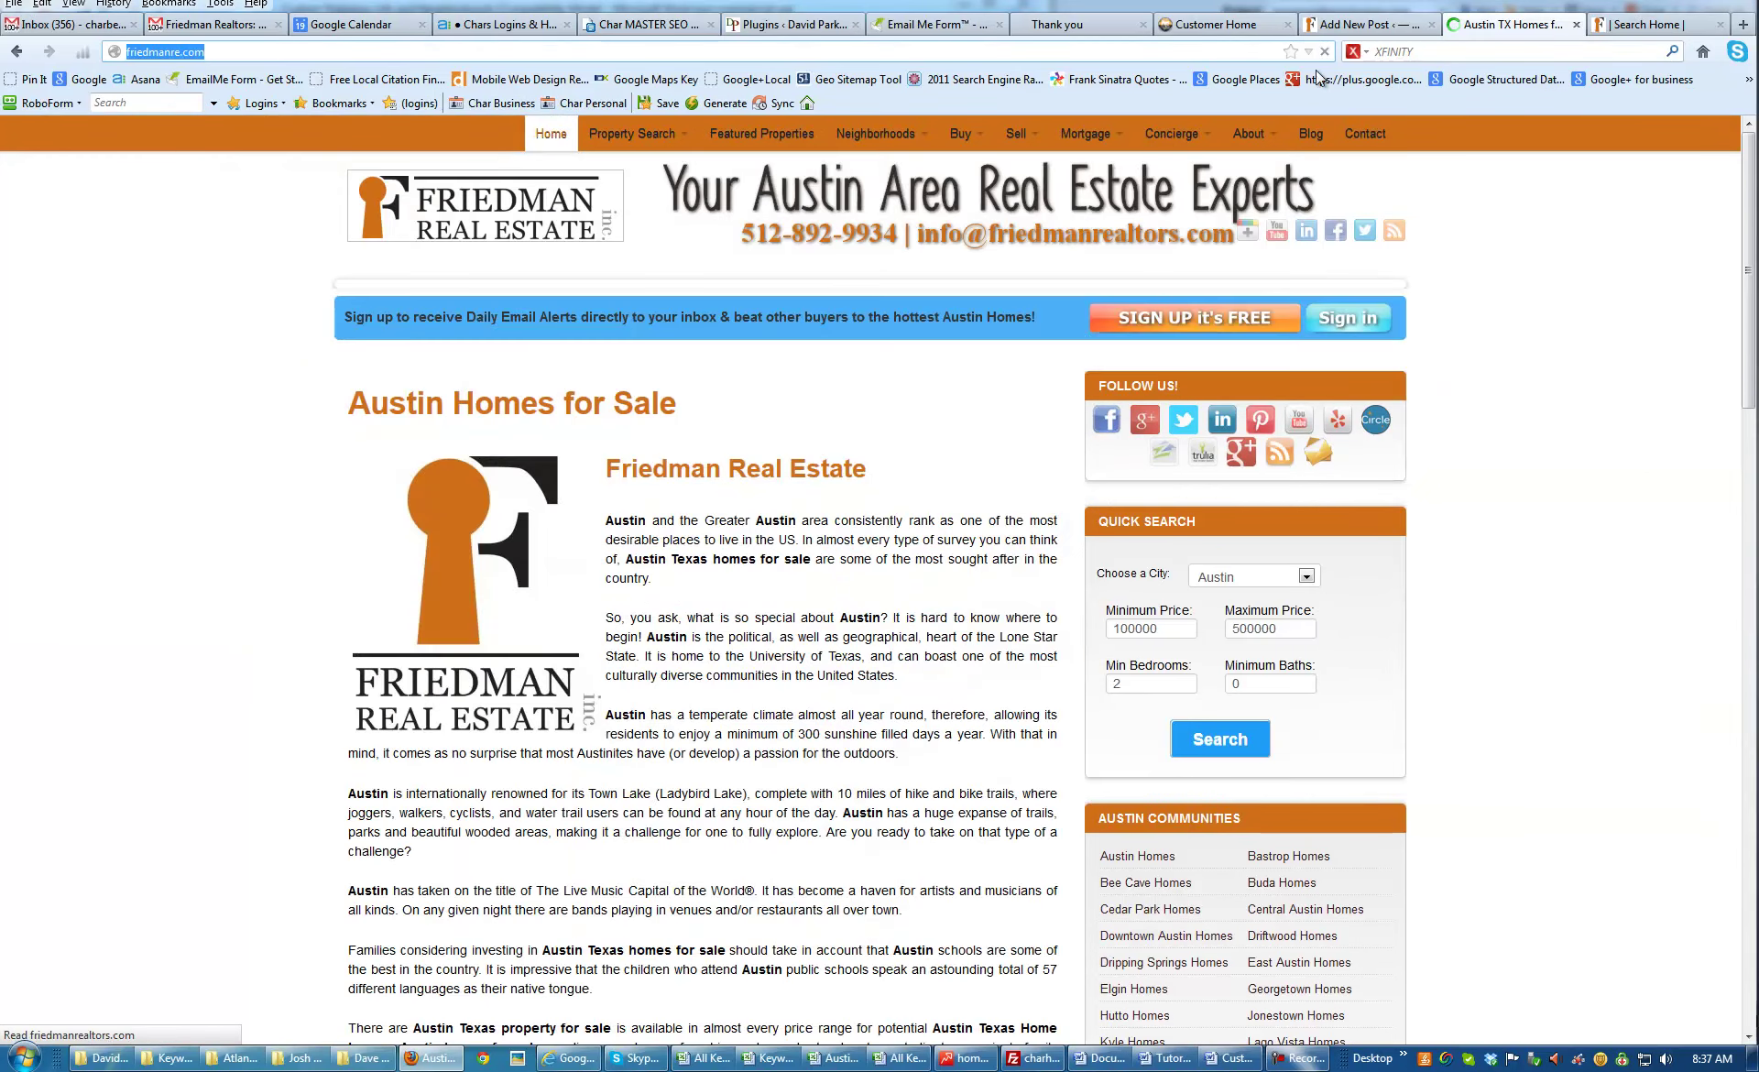
Return to the WordPress post and remove the existing link from "Austin real estate market" in the first paragraph
key(ctrl+Page_Up)
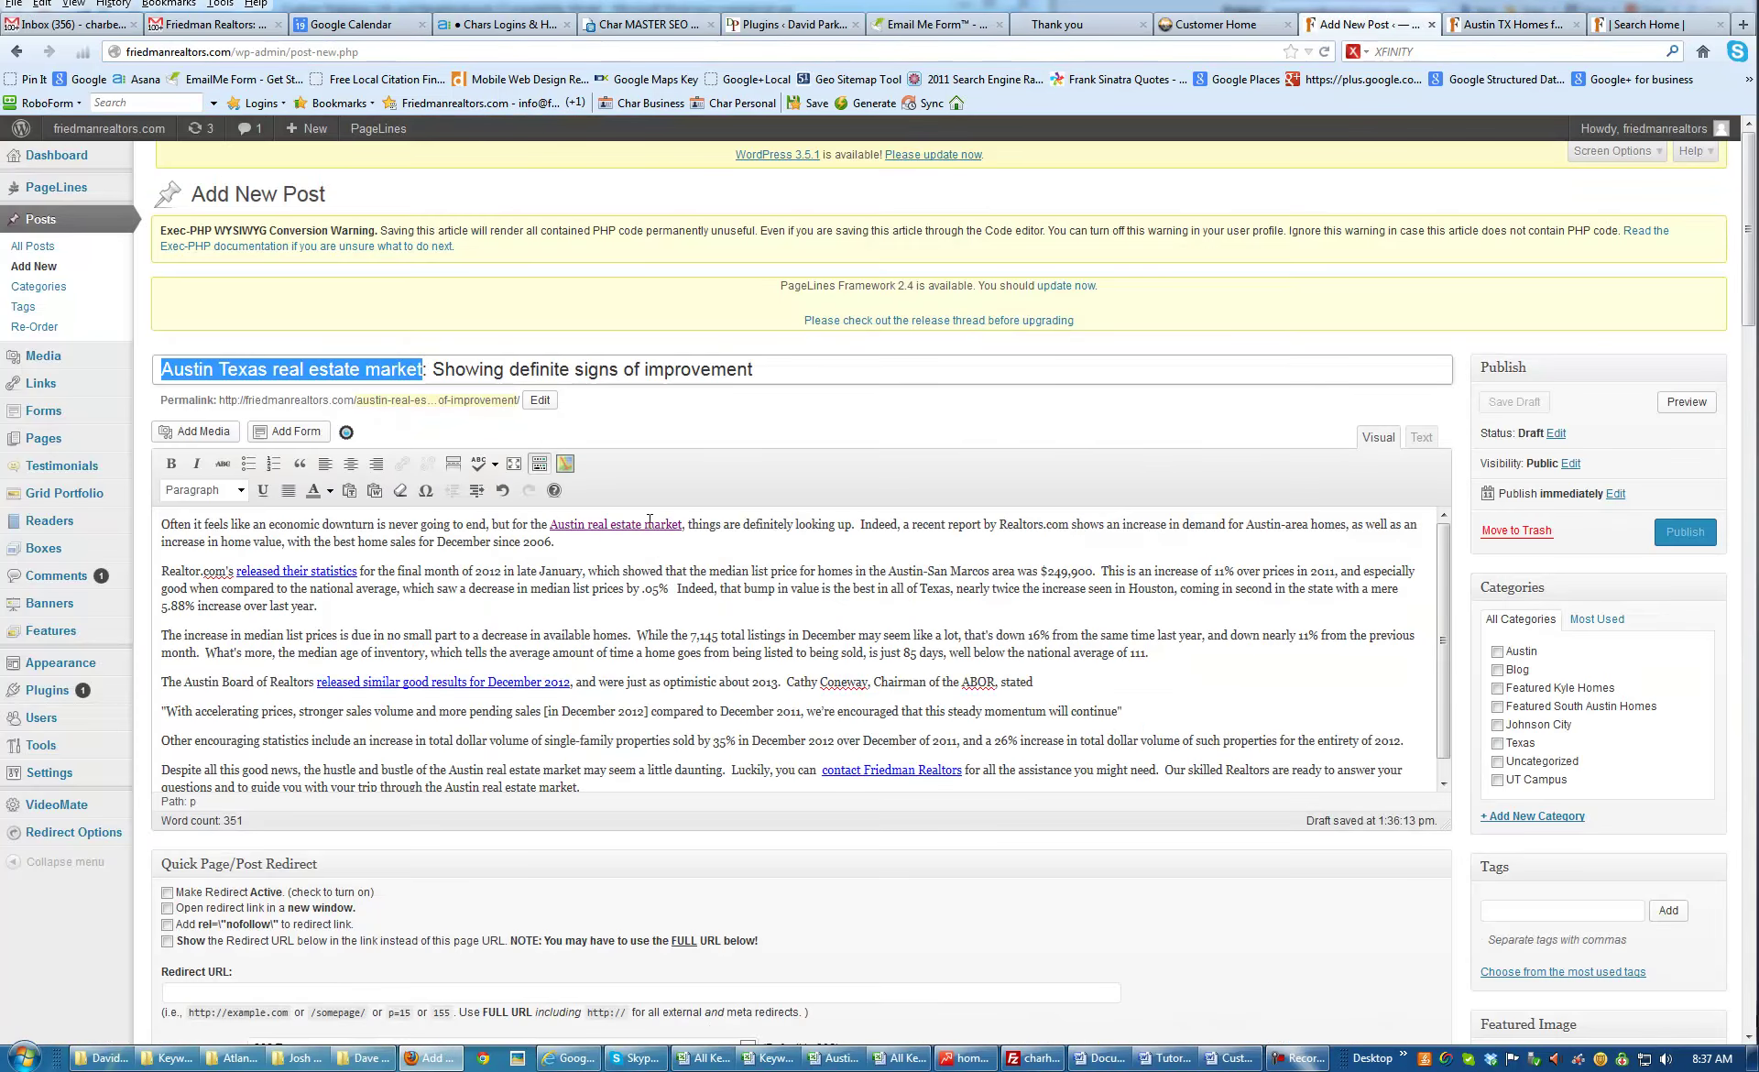
click(661, 524)
drag(682, 524, 544, 520)
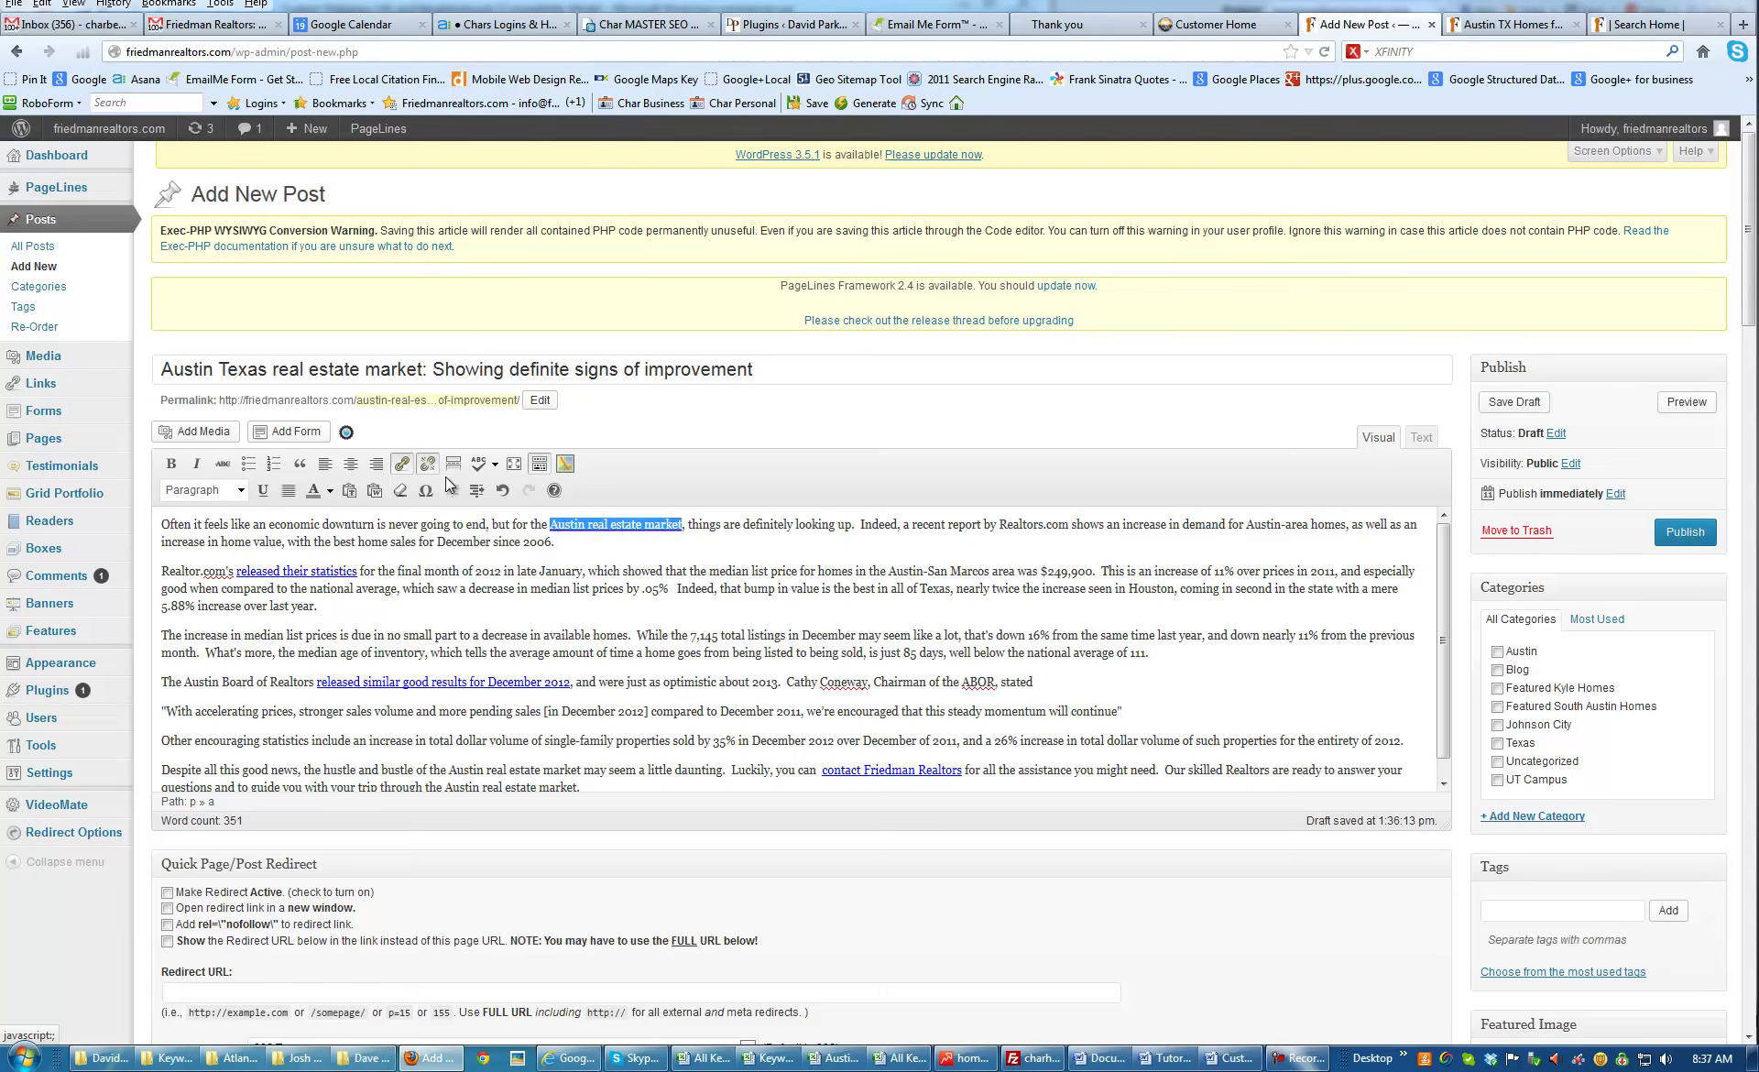
key(alt+shift+s)
click(591, 571)
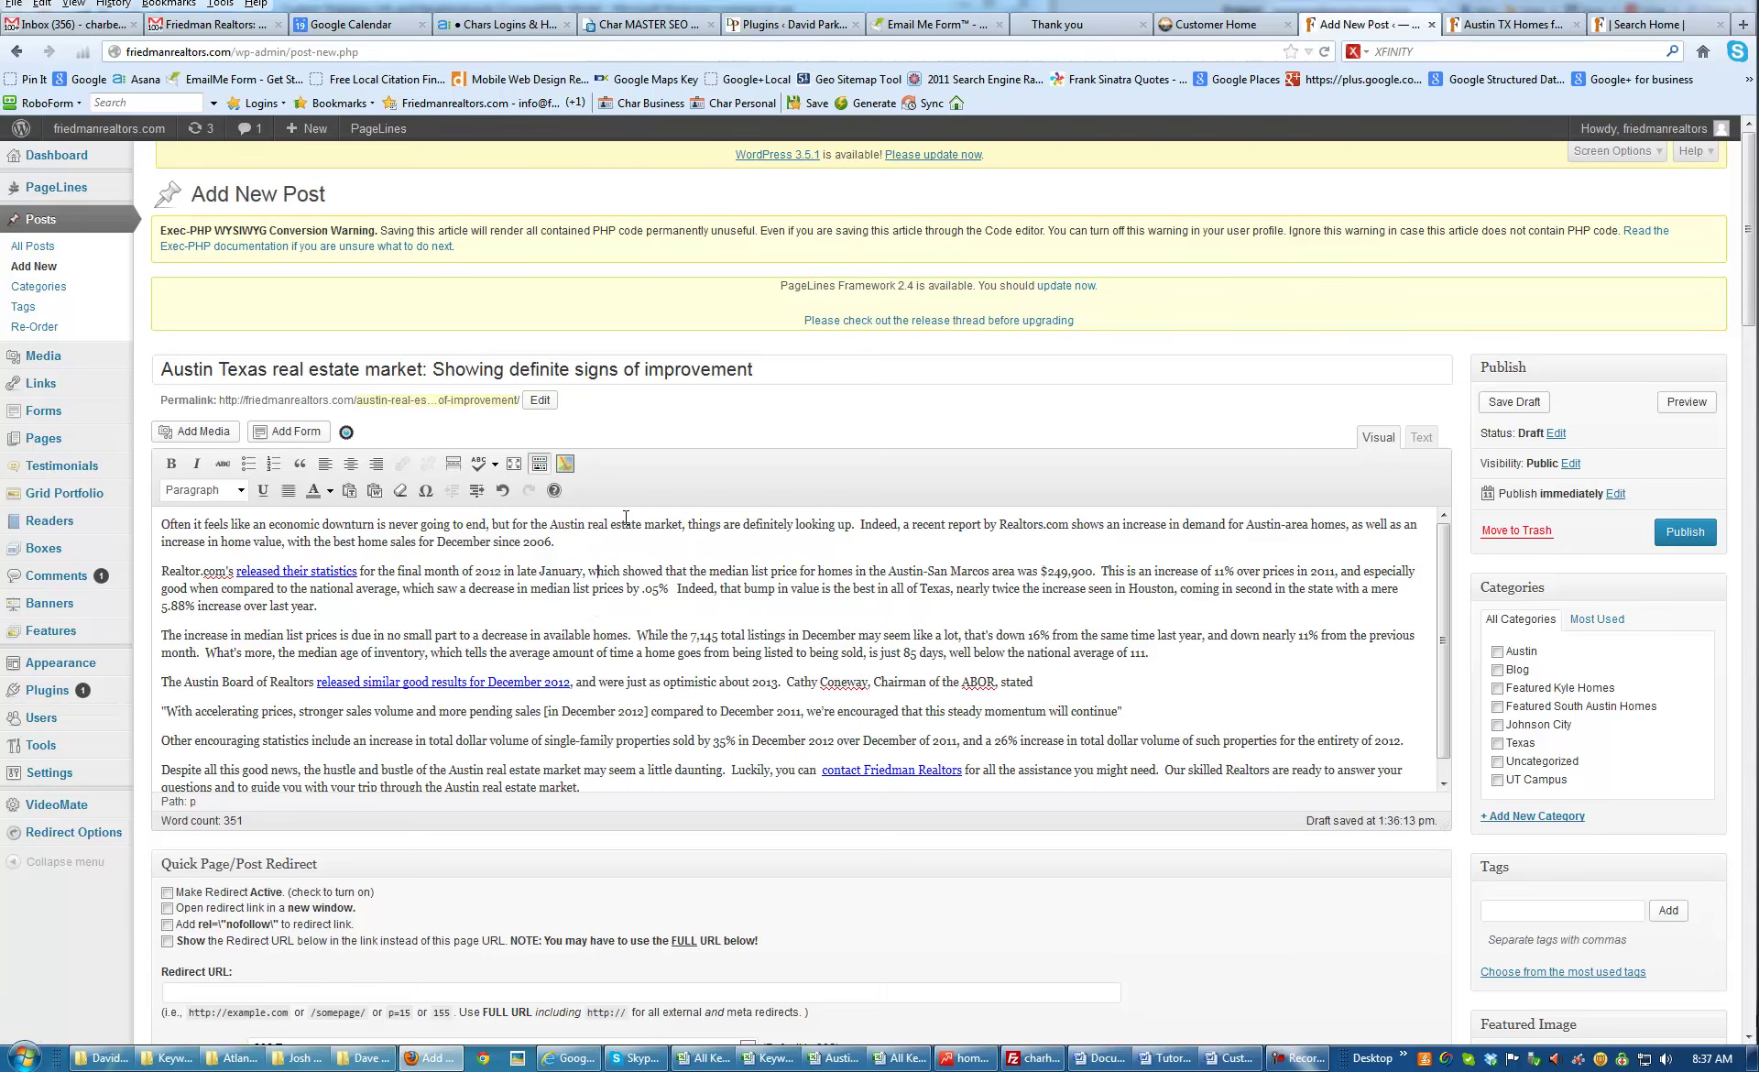
Insert "Texas" after "Austin" in the phrase "Austin real estate market" in the first paragraph
drag(553, 525, 682, 526)
click(589, 530)
text(Texas)
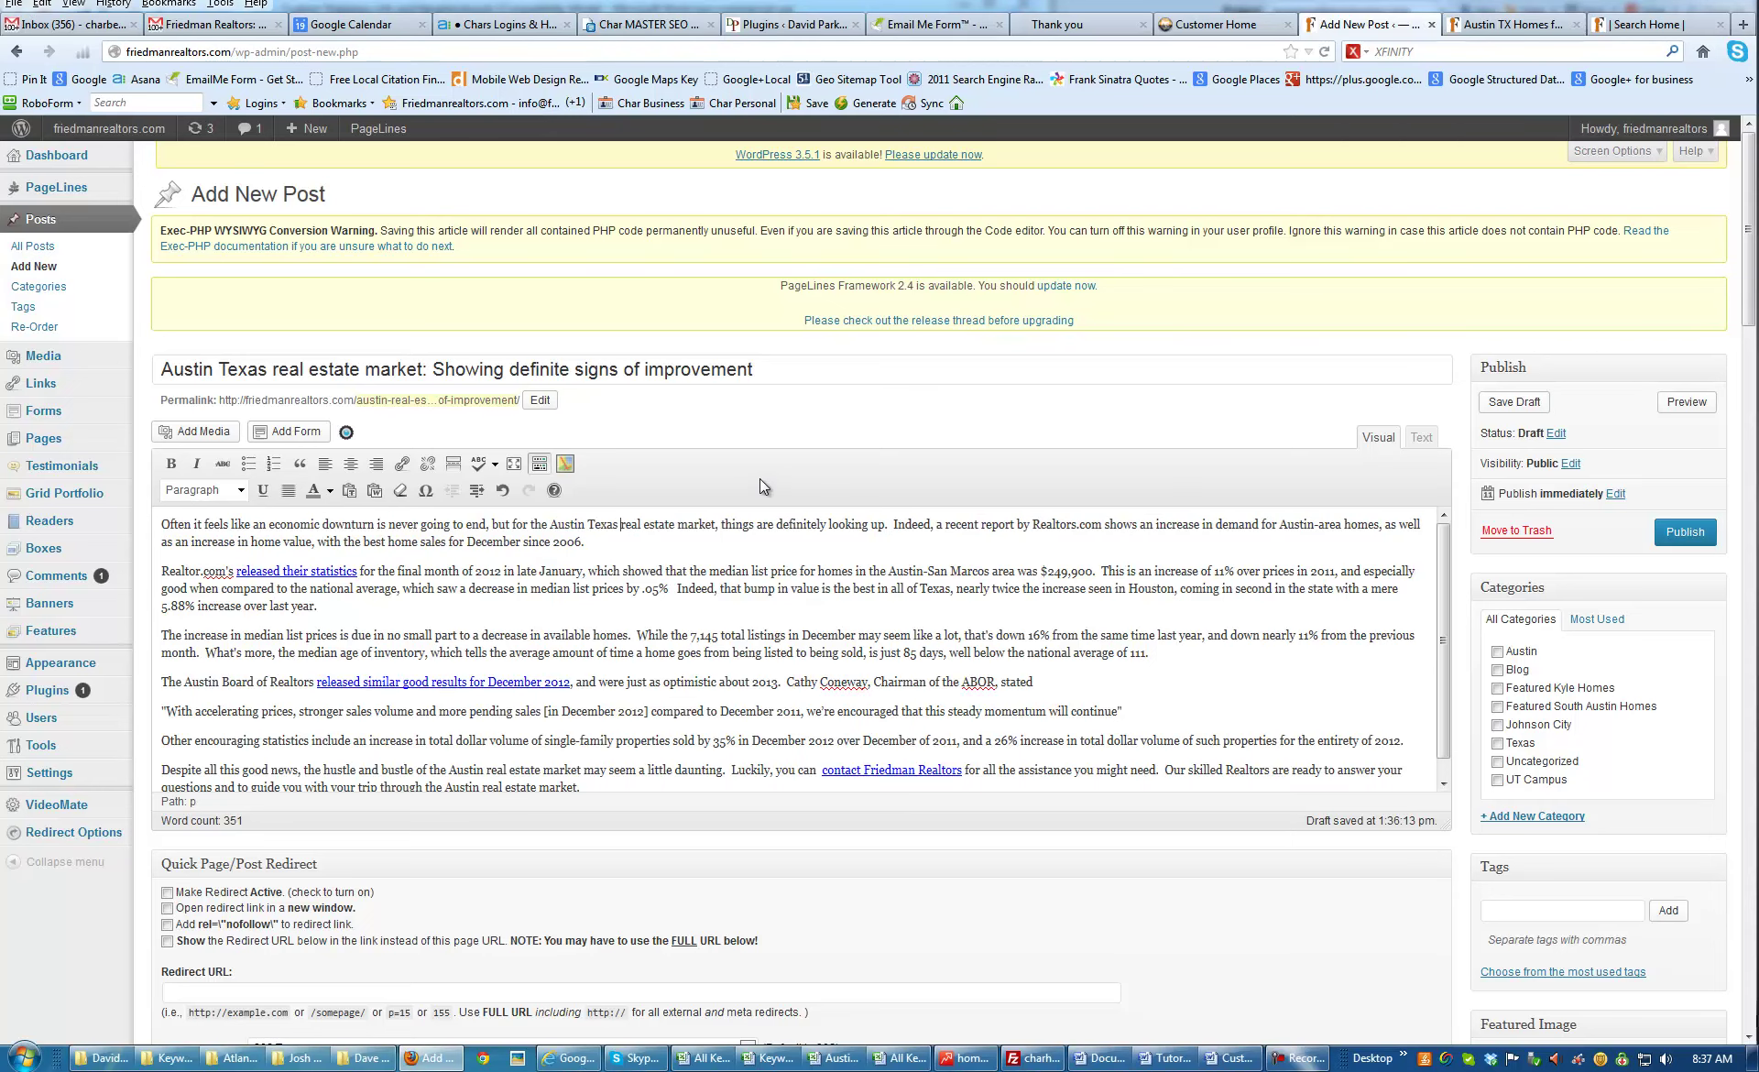
Bold the keyword phrase "Austin Texas real estate" in the first paragraph
drag(676, 525, 550, 524)
key(ctrl+b)
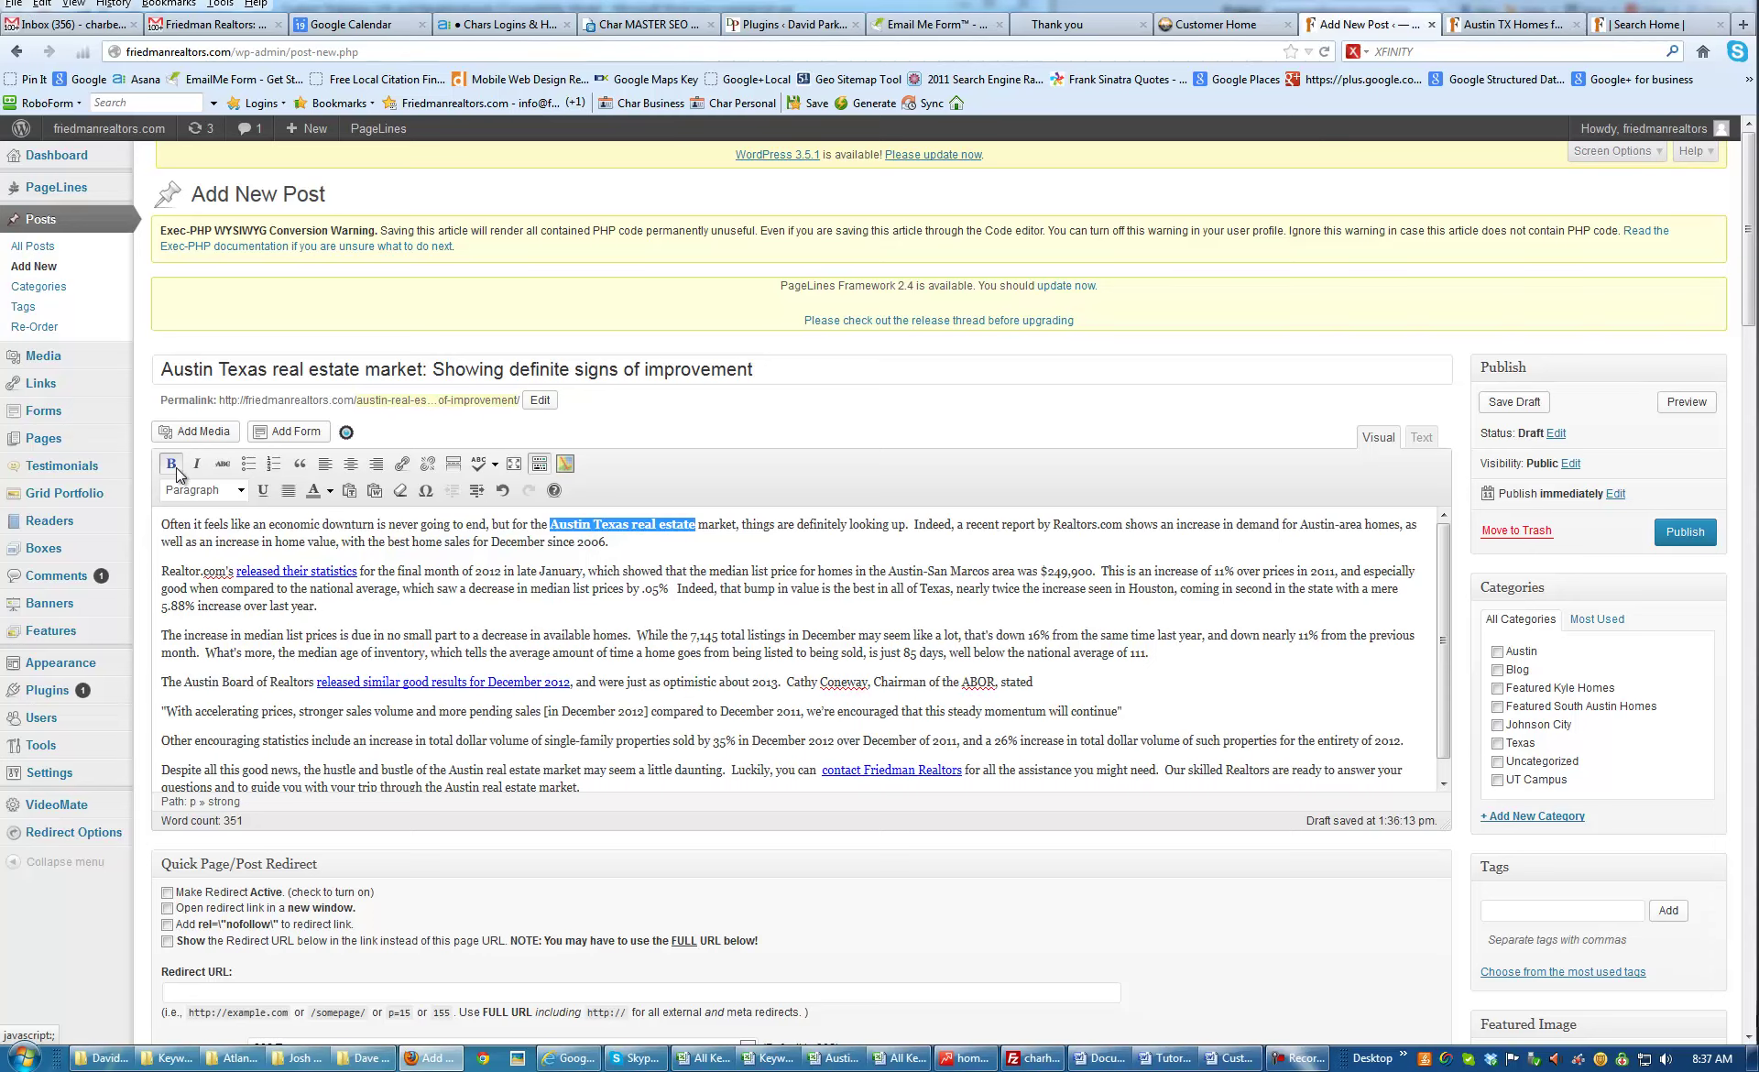
click(672, 589)
drag(691, 529, 570, 523)
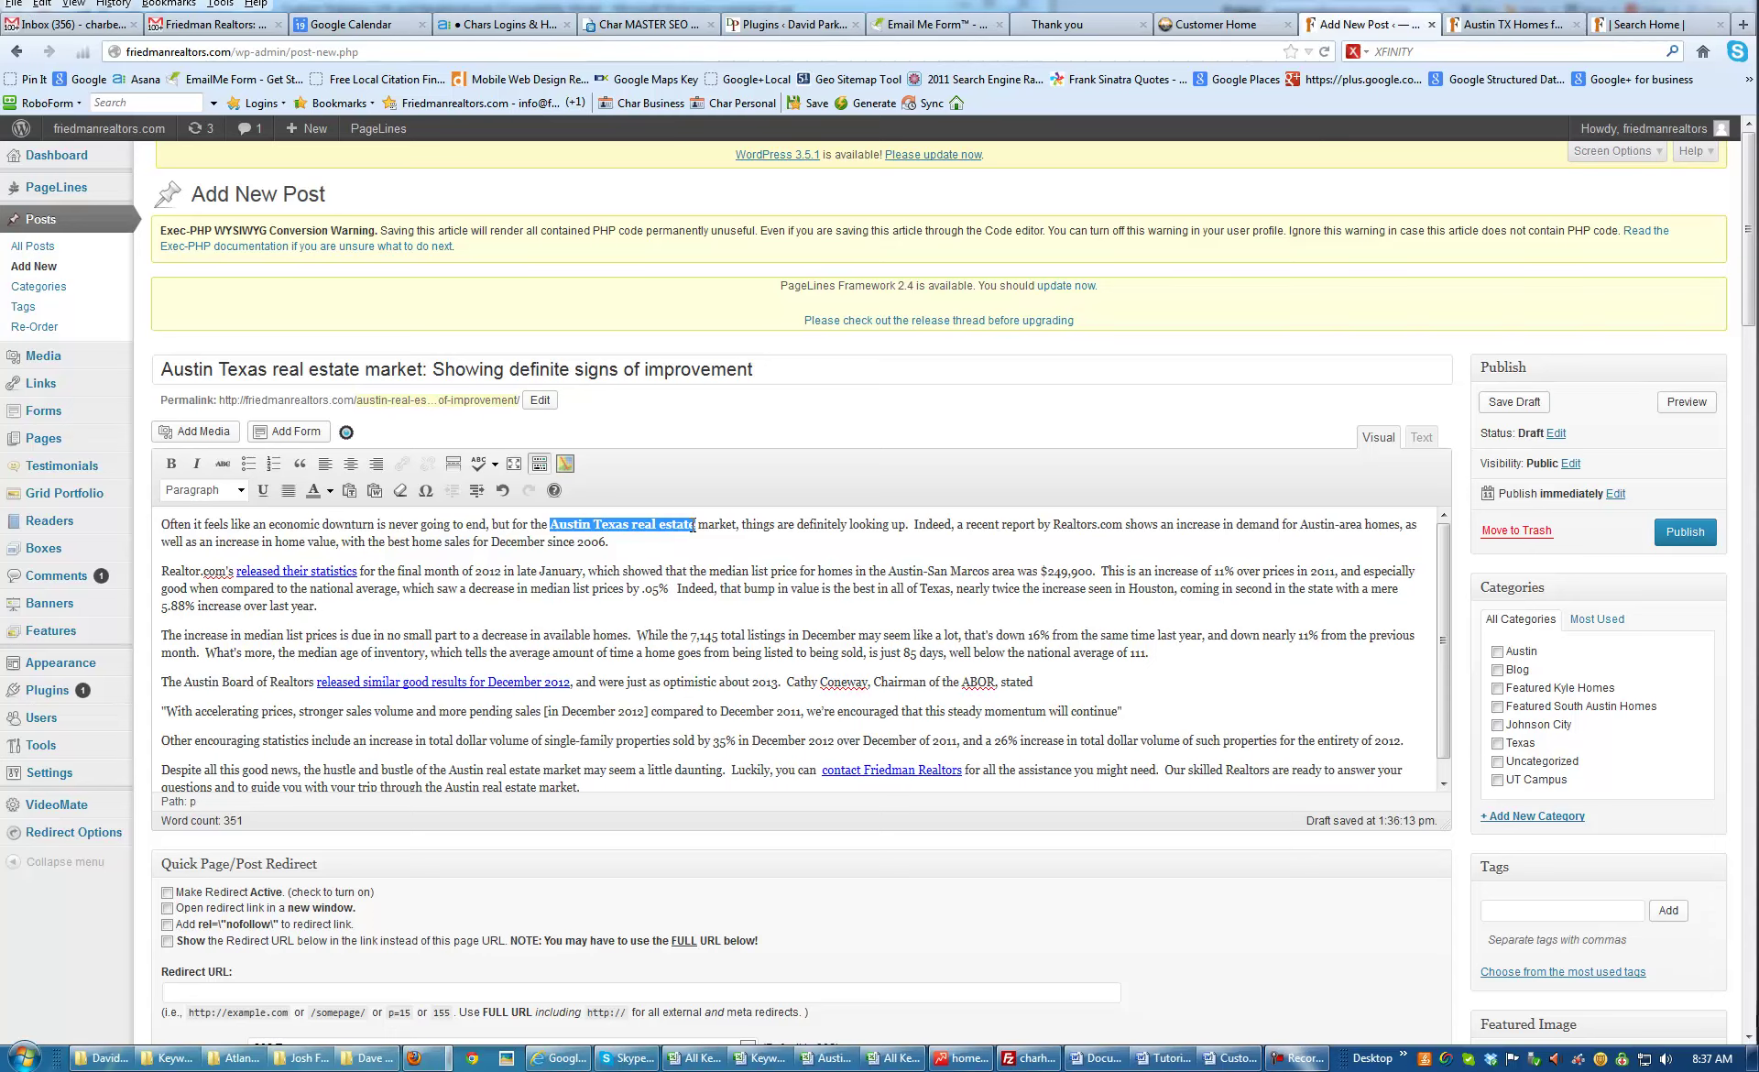
key(ctrl+b)
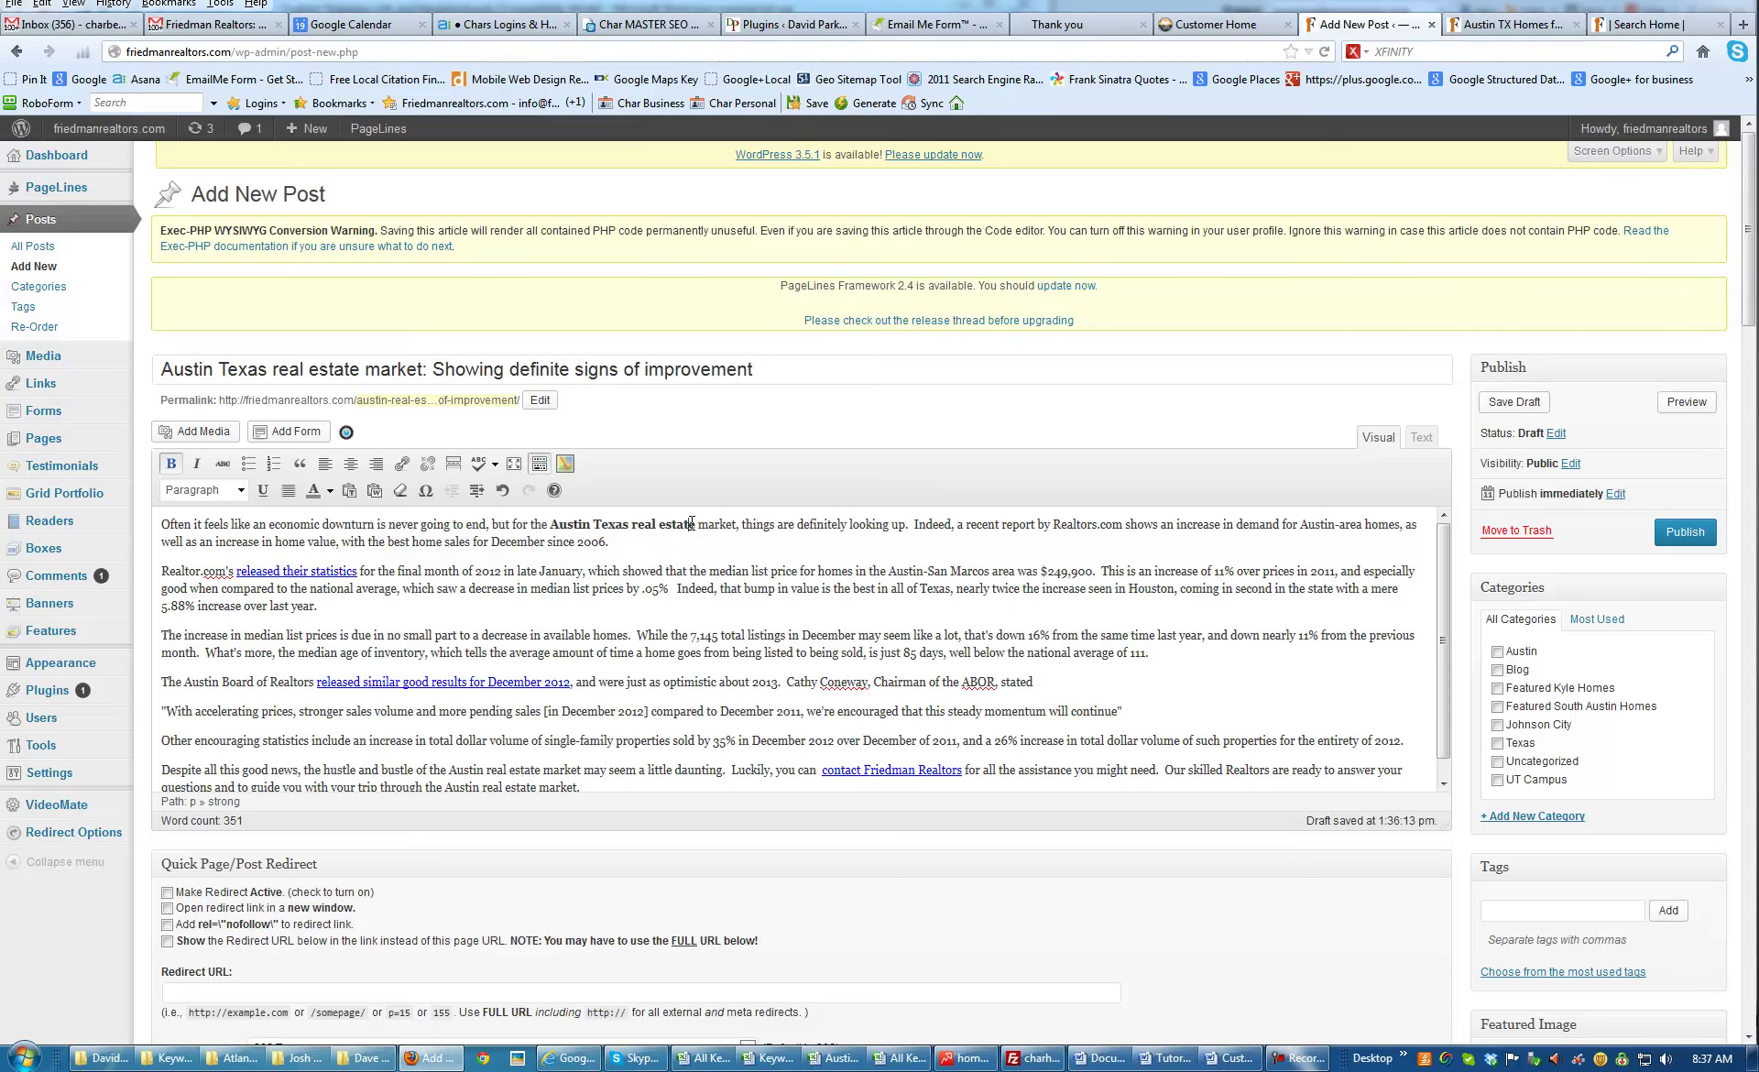
drag(696, 524, 552, 527)
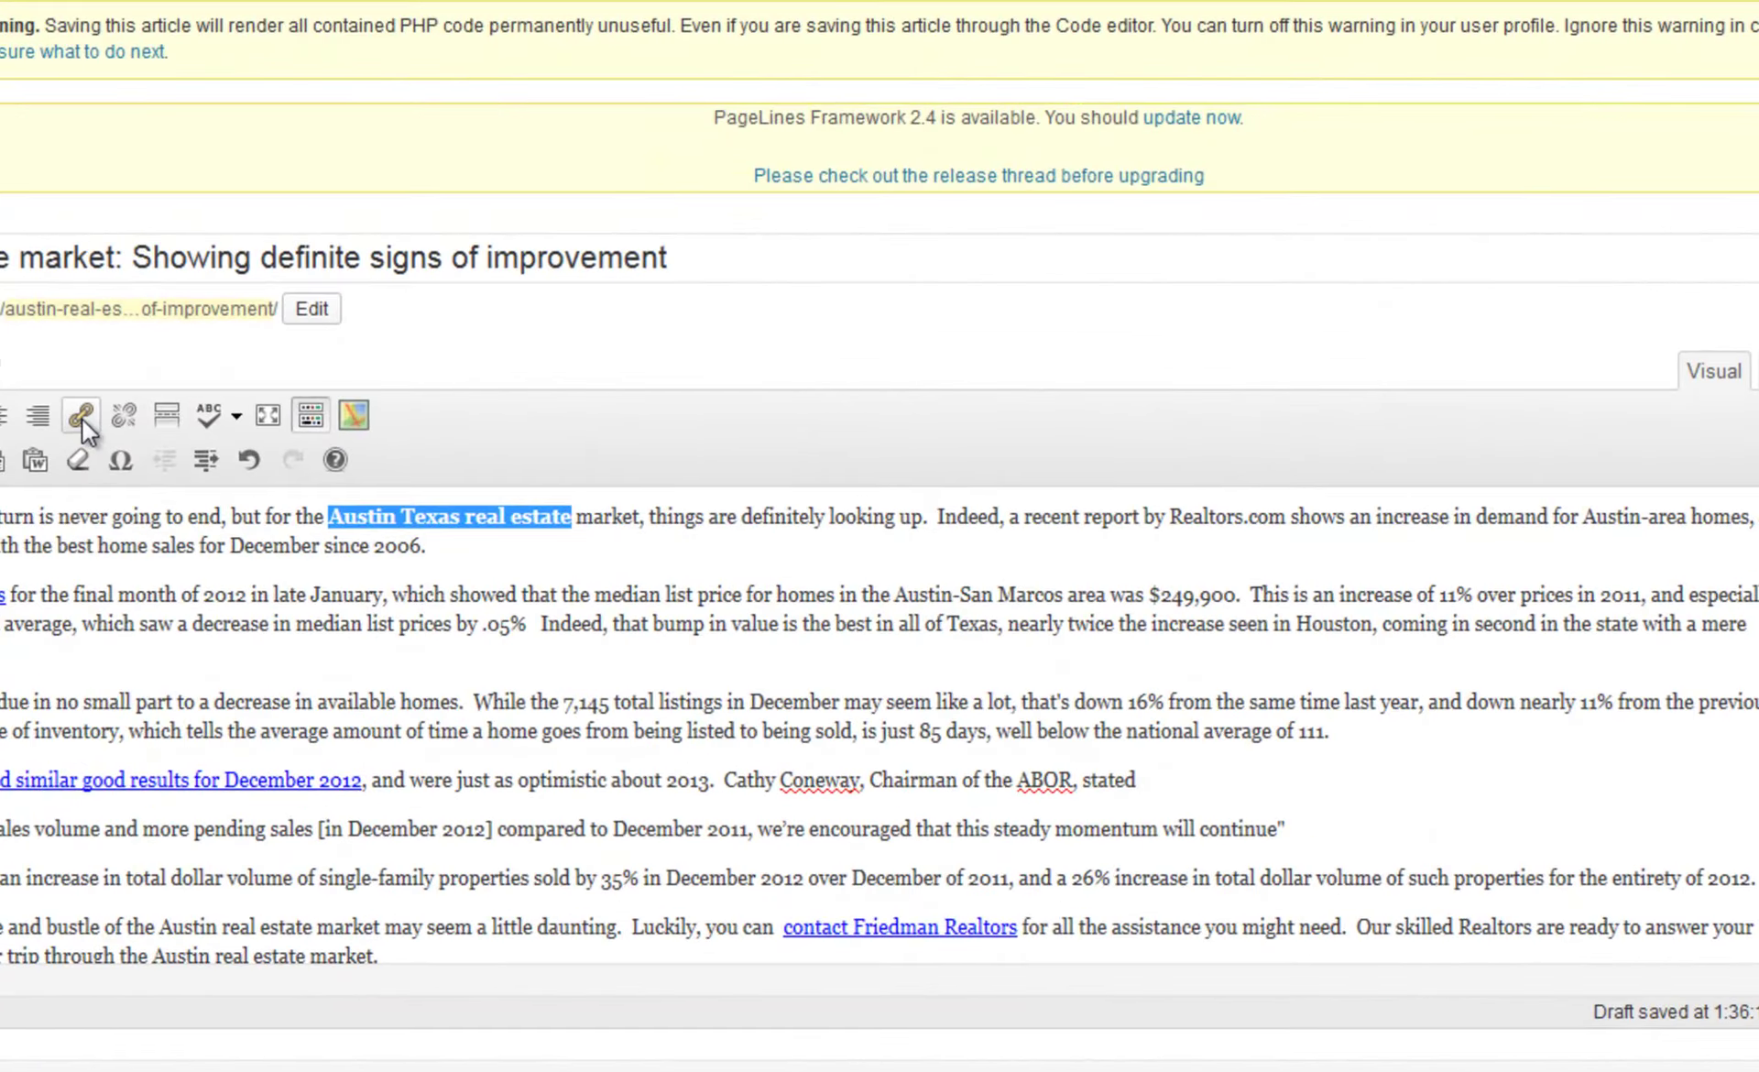
click(403, 466)
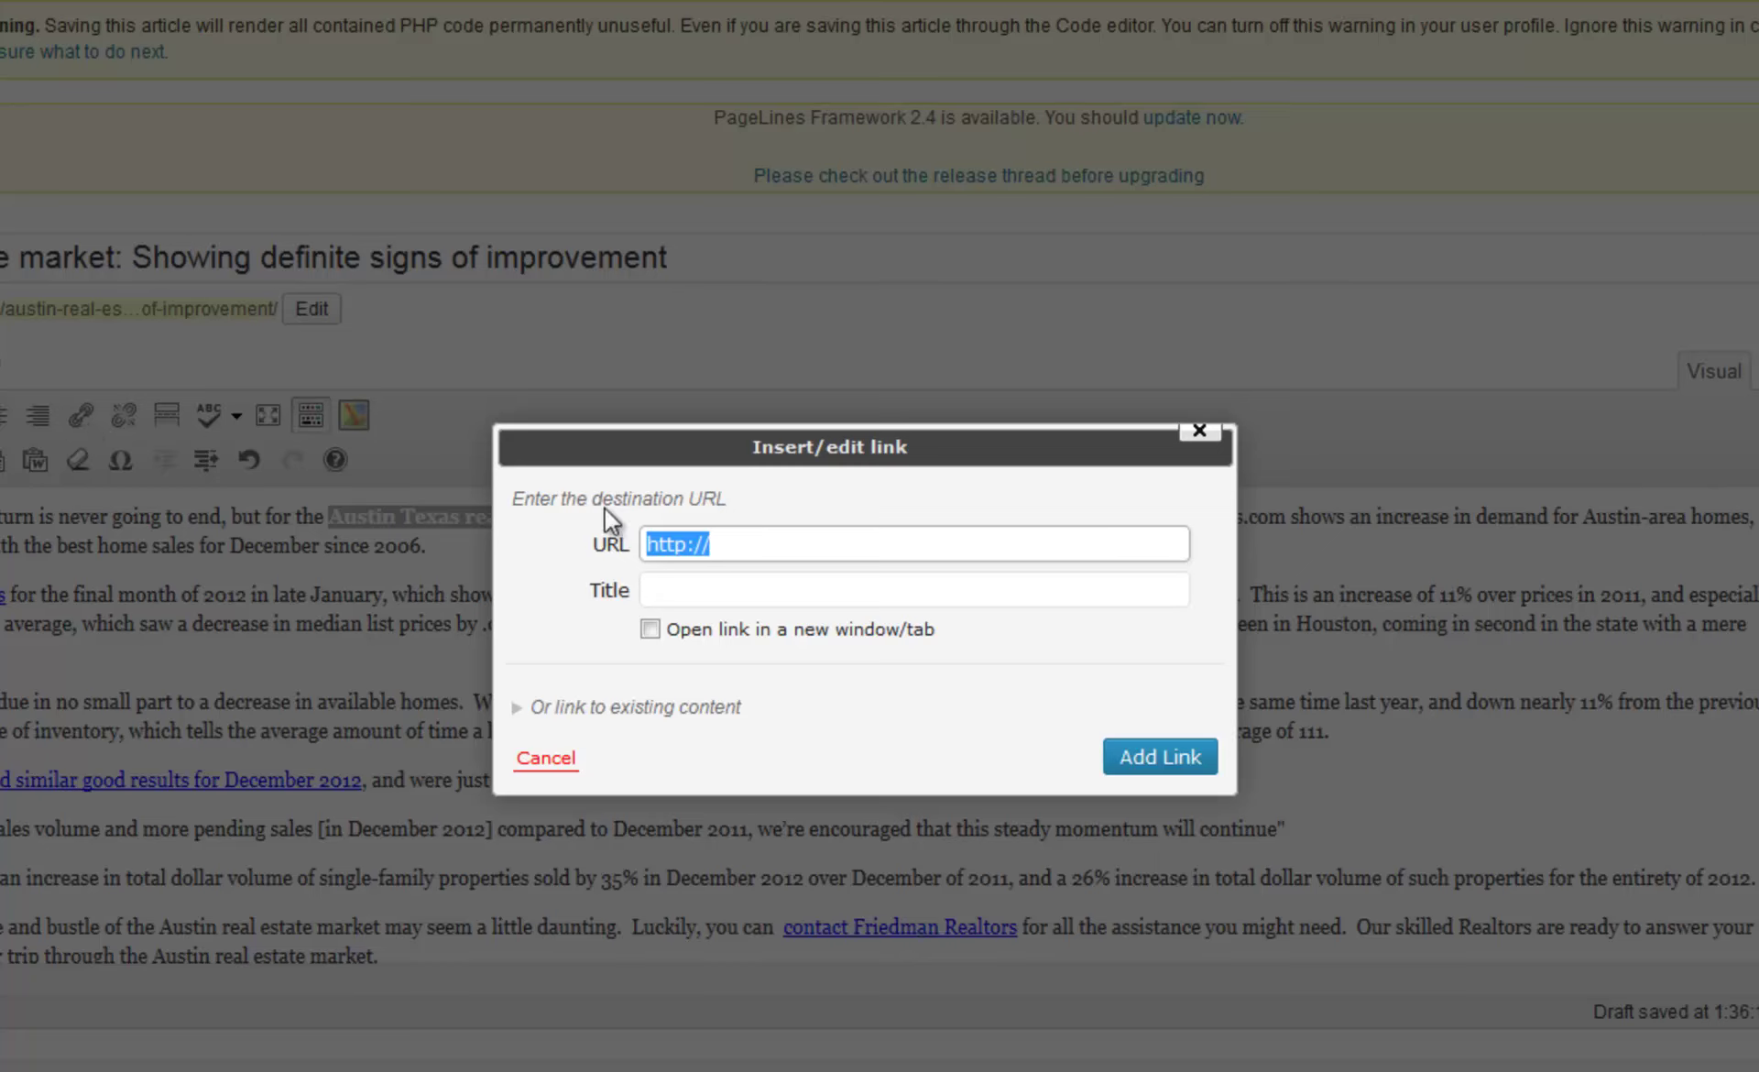
click(739, 543)
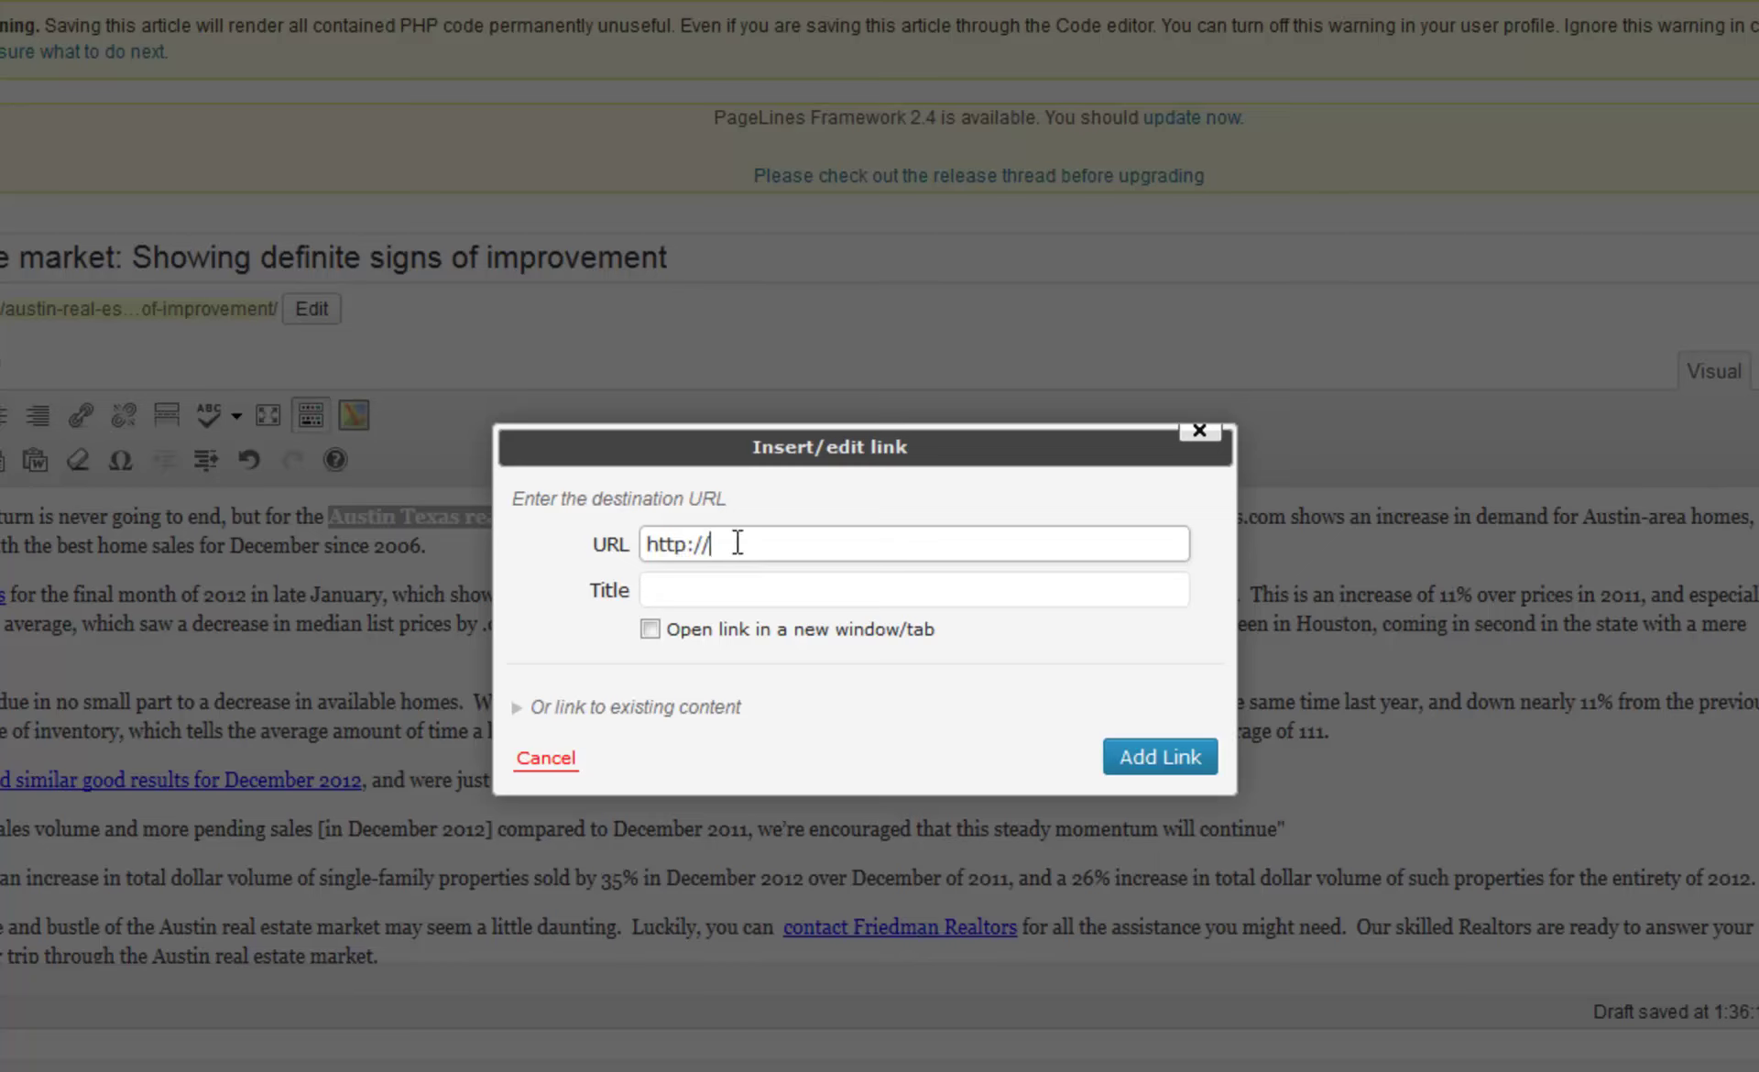
key(ctrl+v)
drag(960, 545, 504, 529)
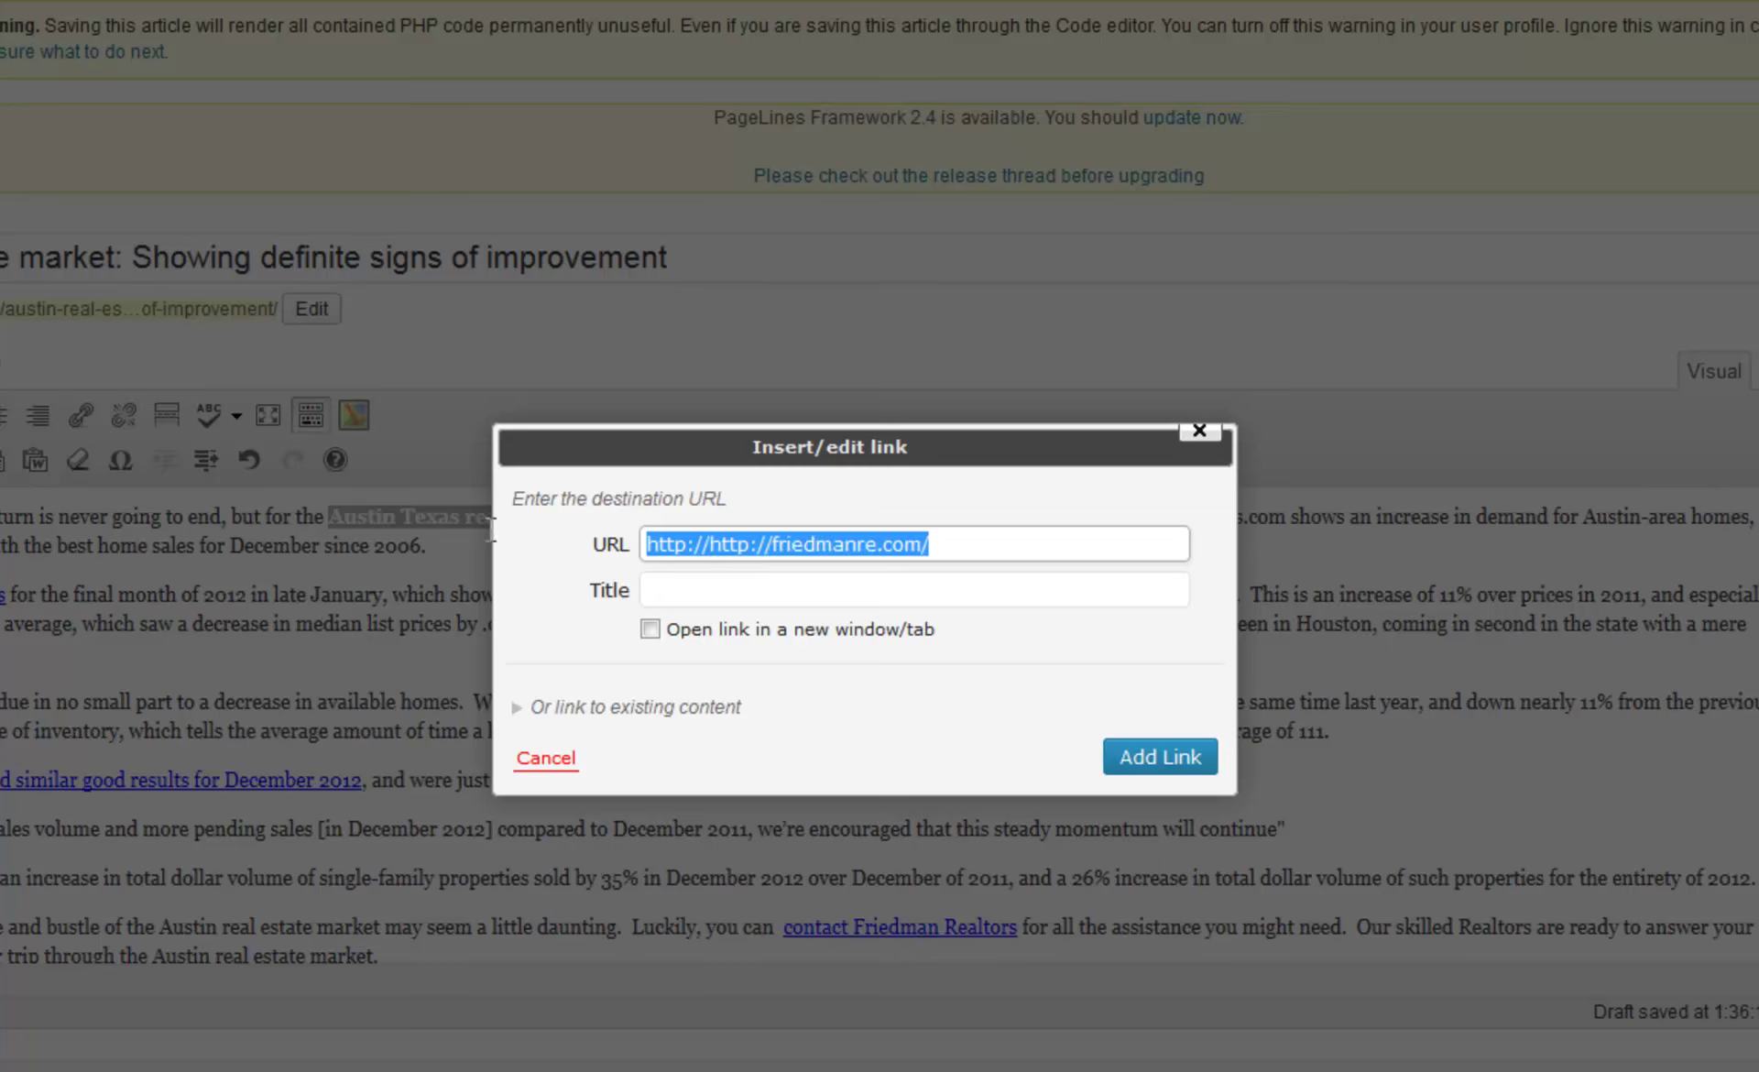
key(ctrl+v)
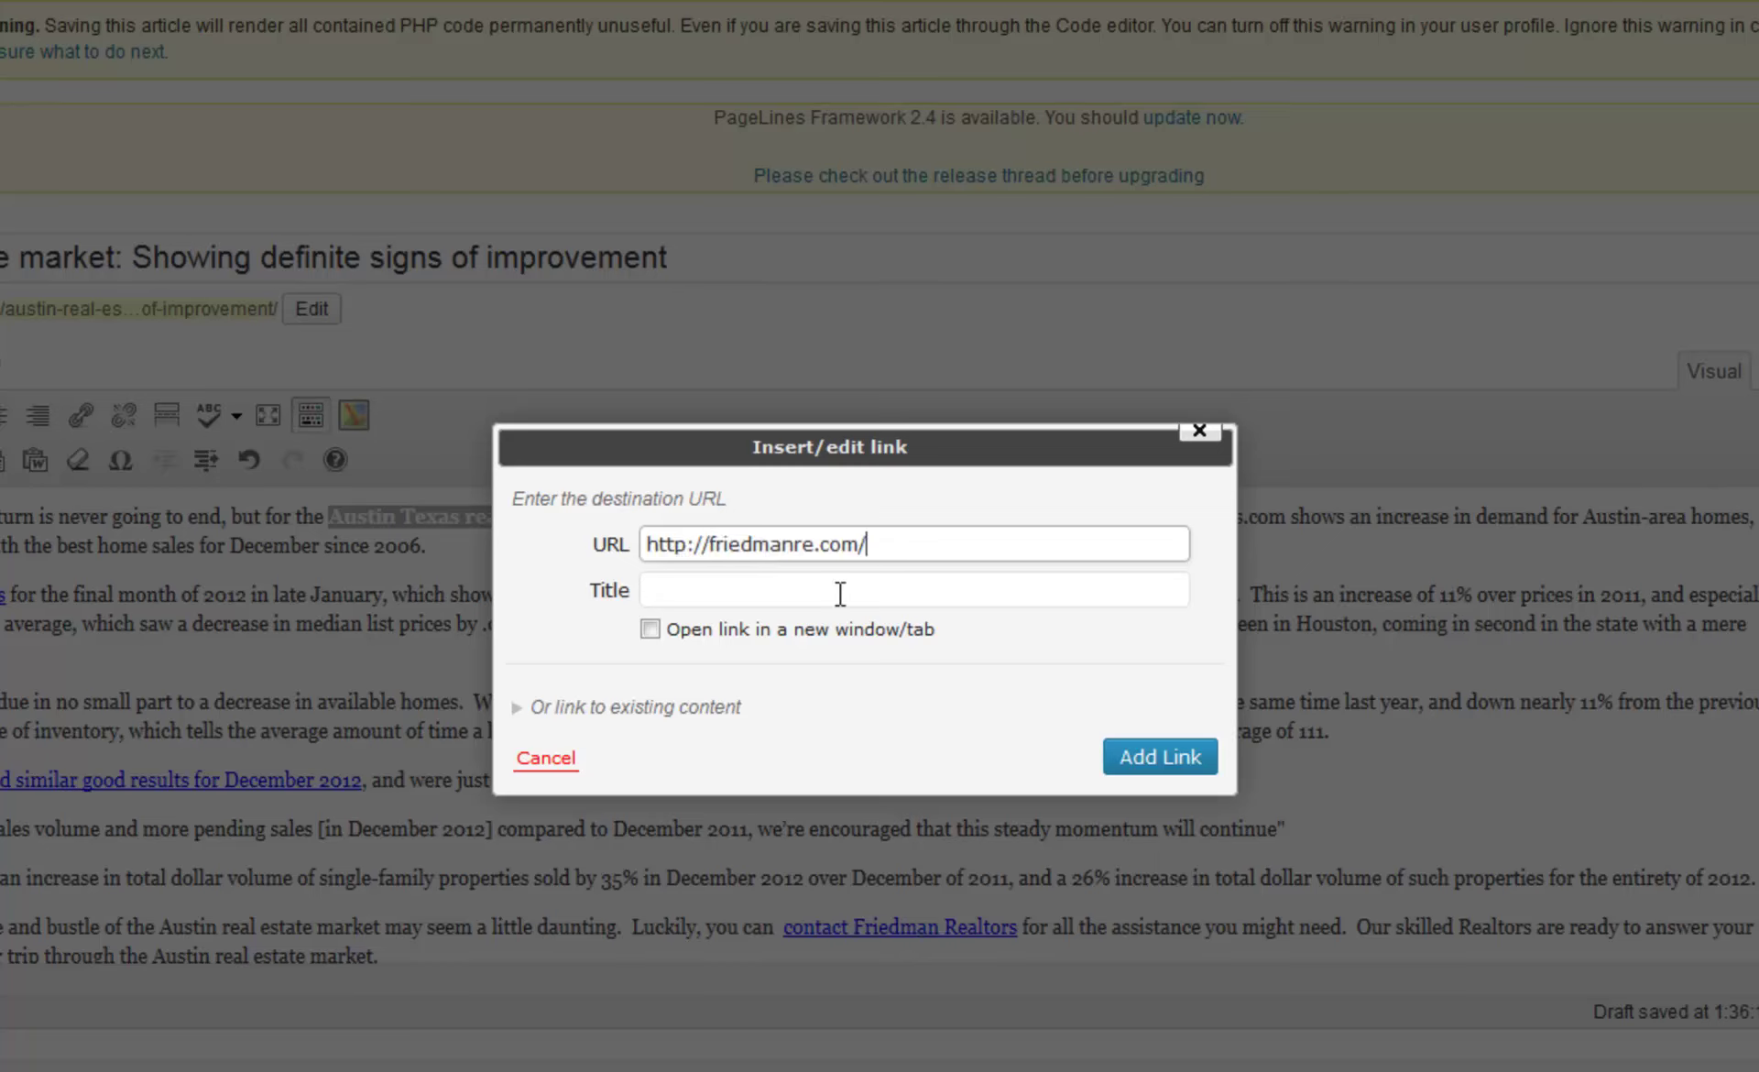
key(BackSpace)
click(656, 595)
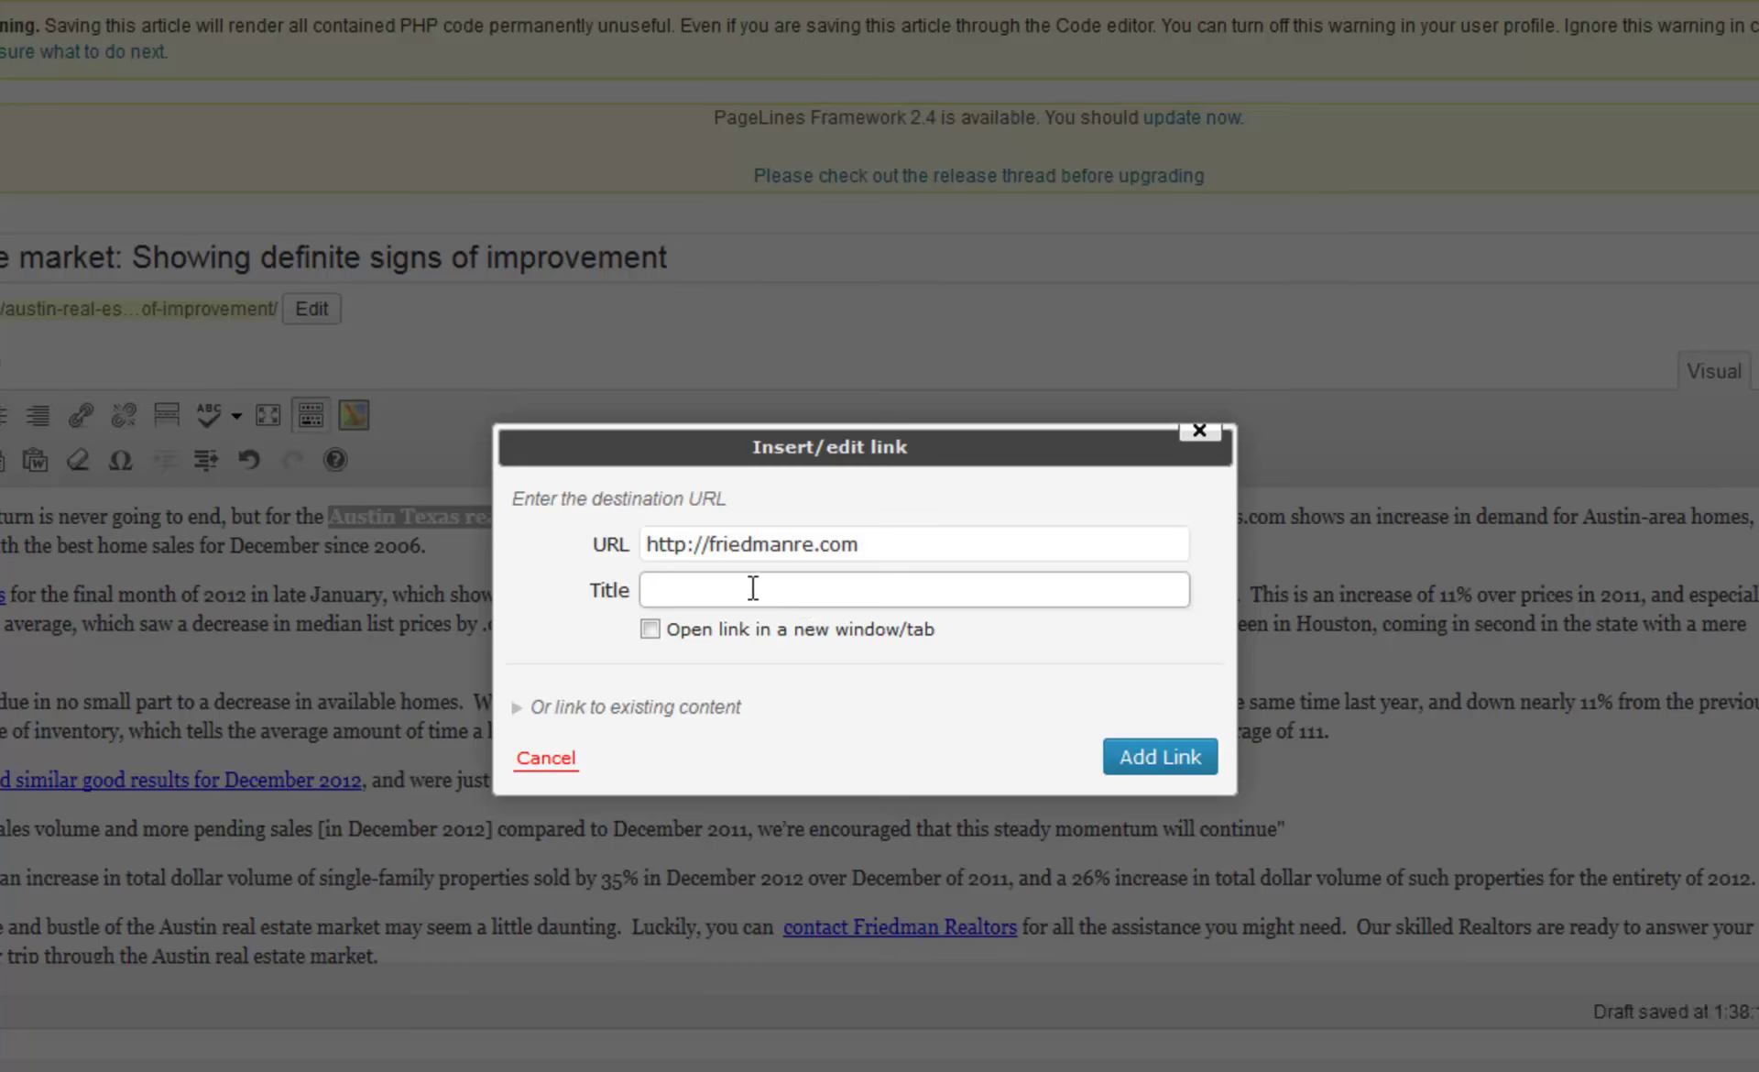
text(Austin Texas Real Estate)
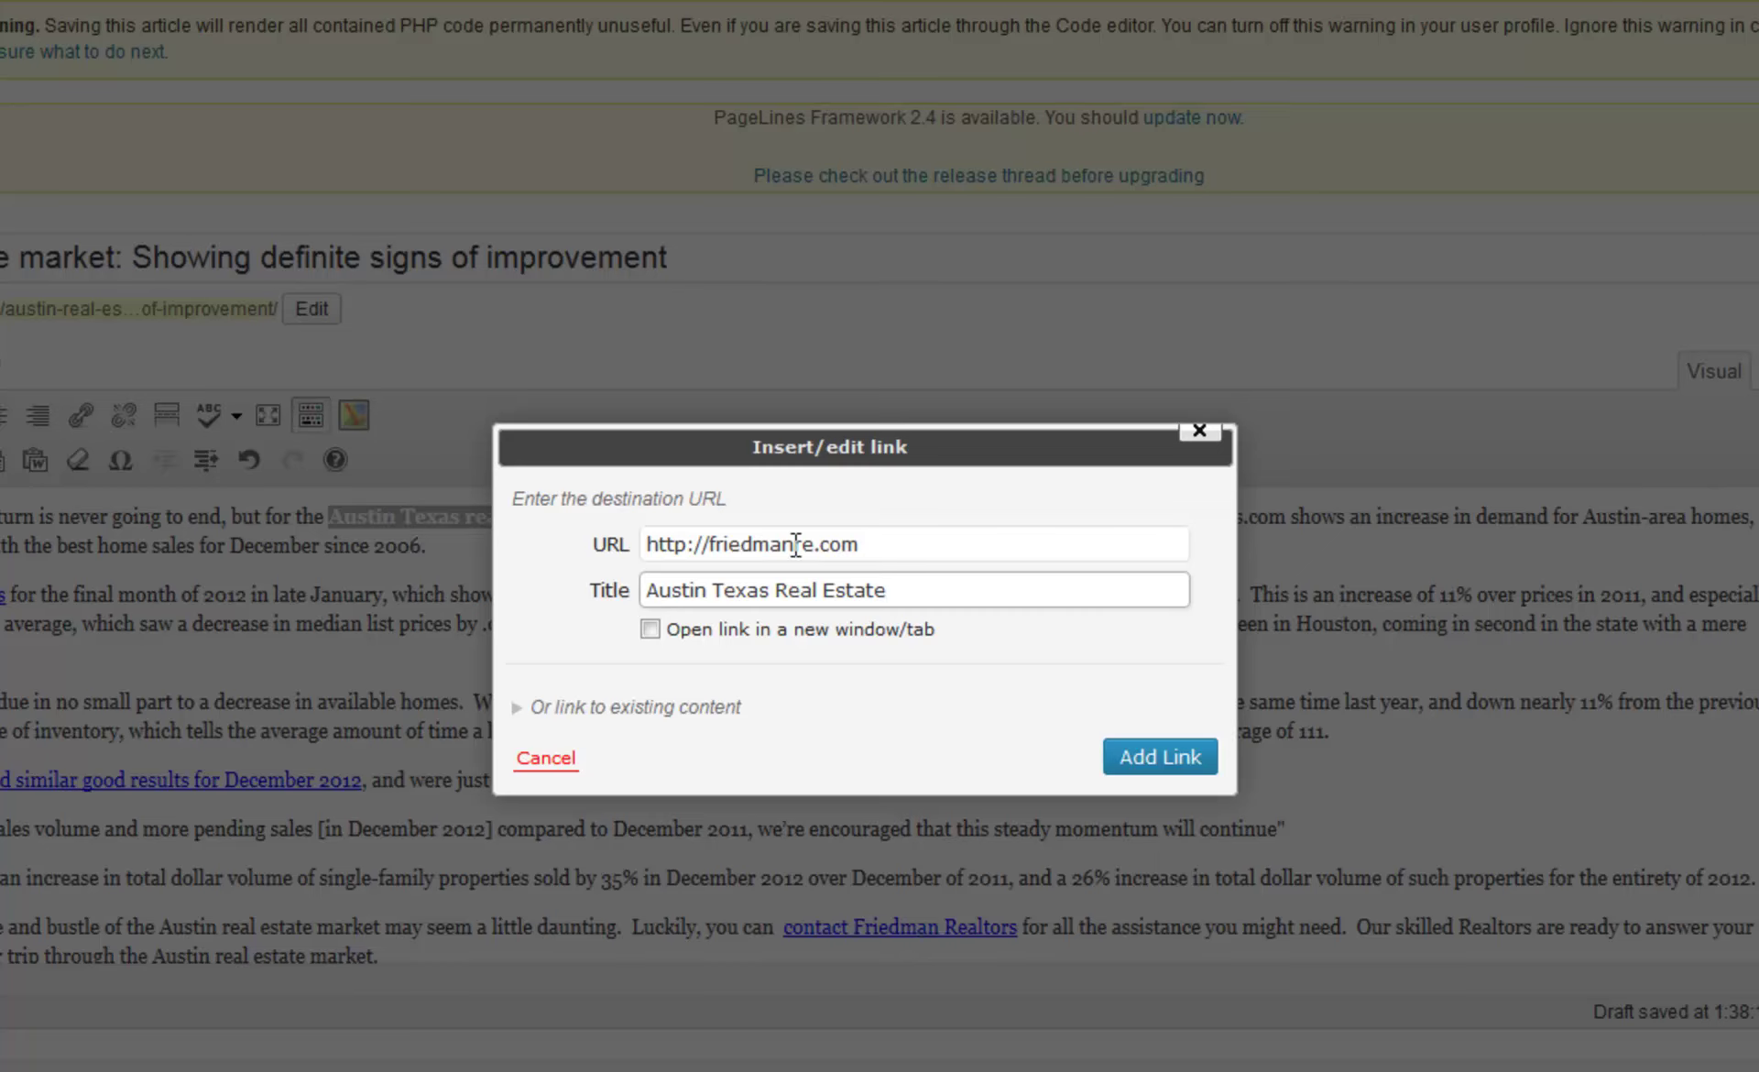
click(1160, 752)
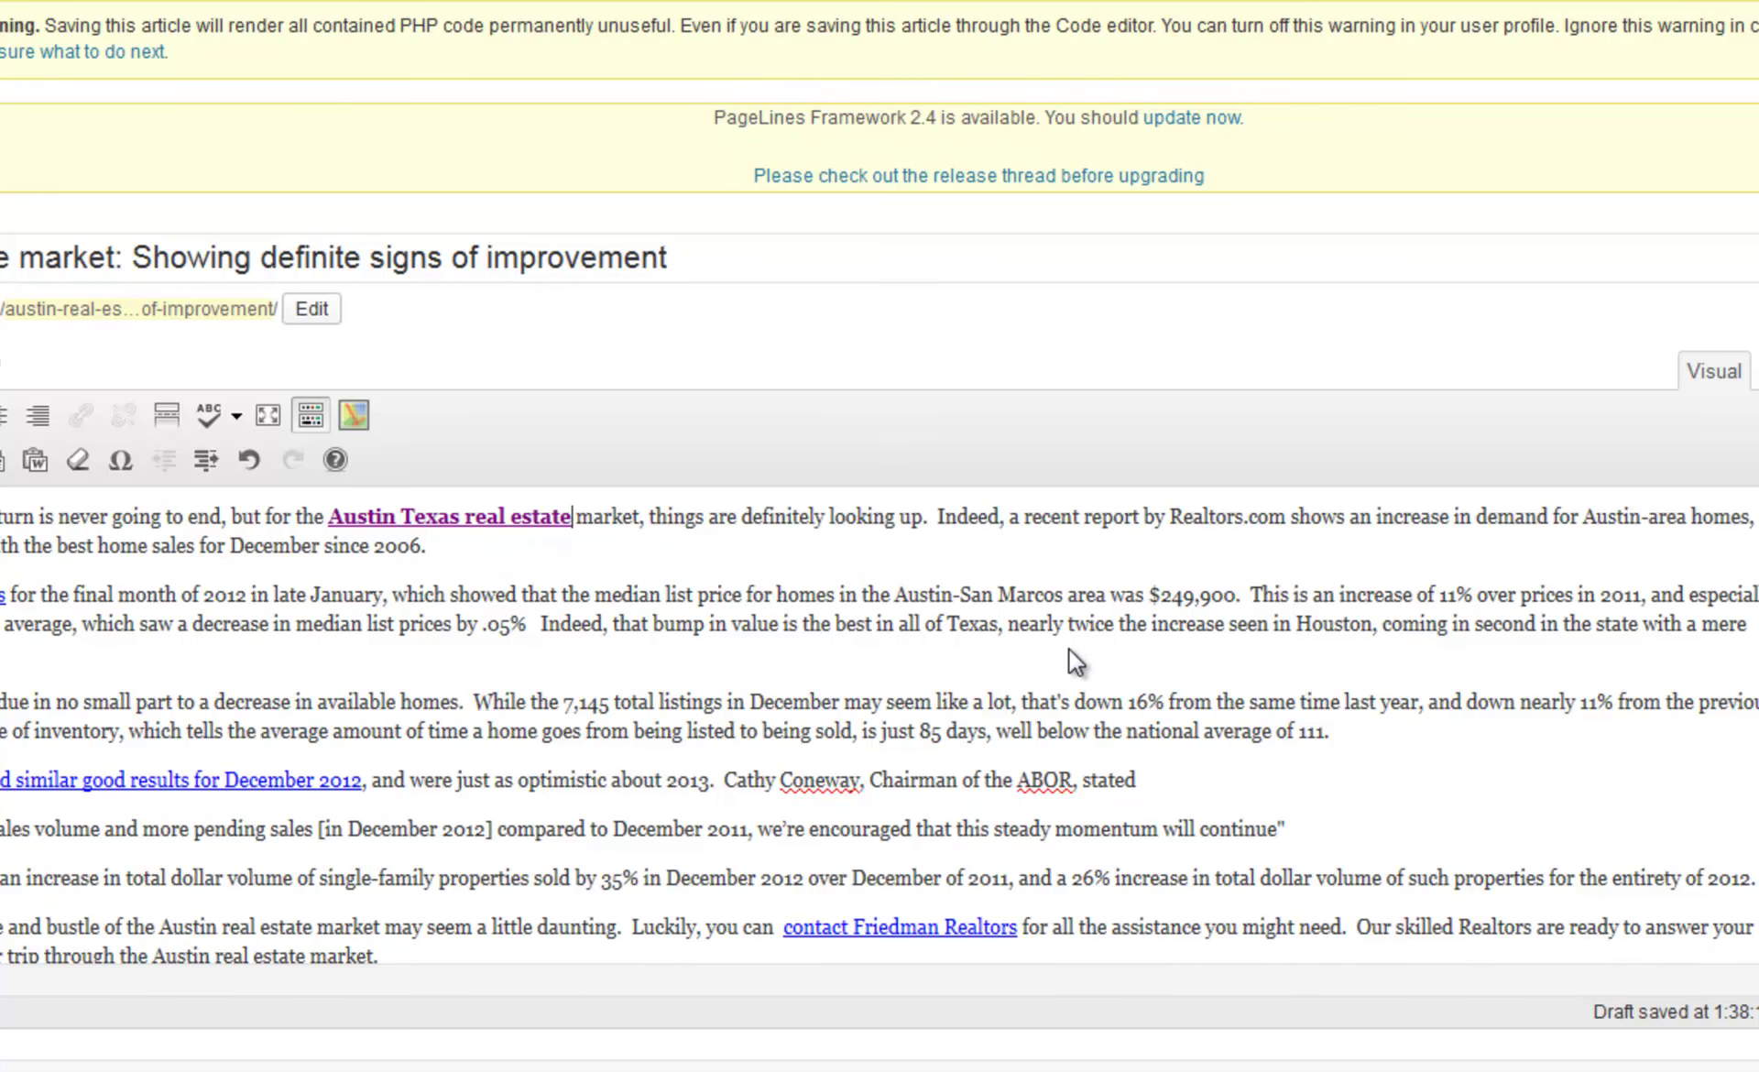
Shorten "Austin-area homes" to "Austin homes" in the first paragraph
drag(1685, 518, 1672, 517)
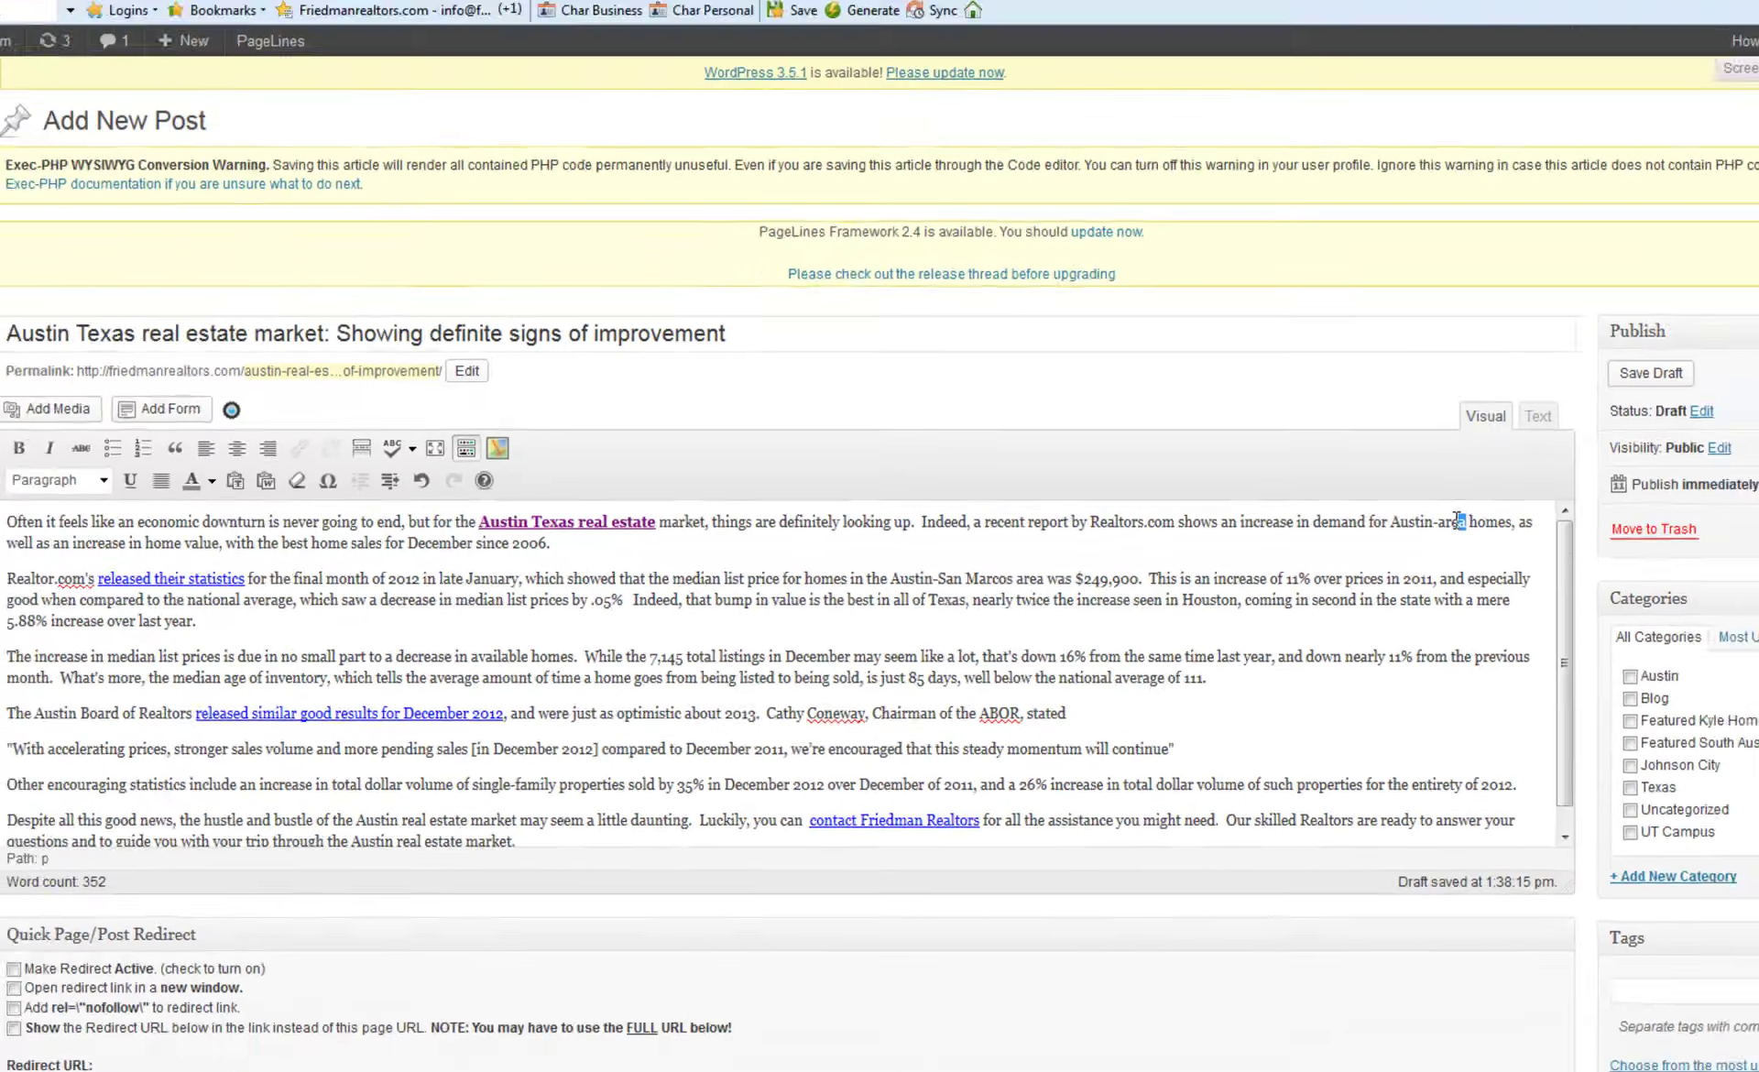
drag(1457, 521, 1403, 495)
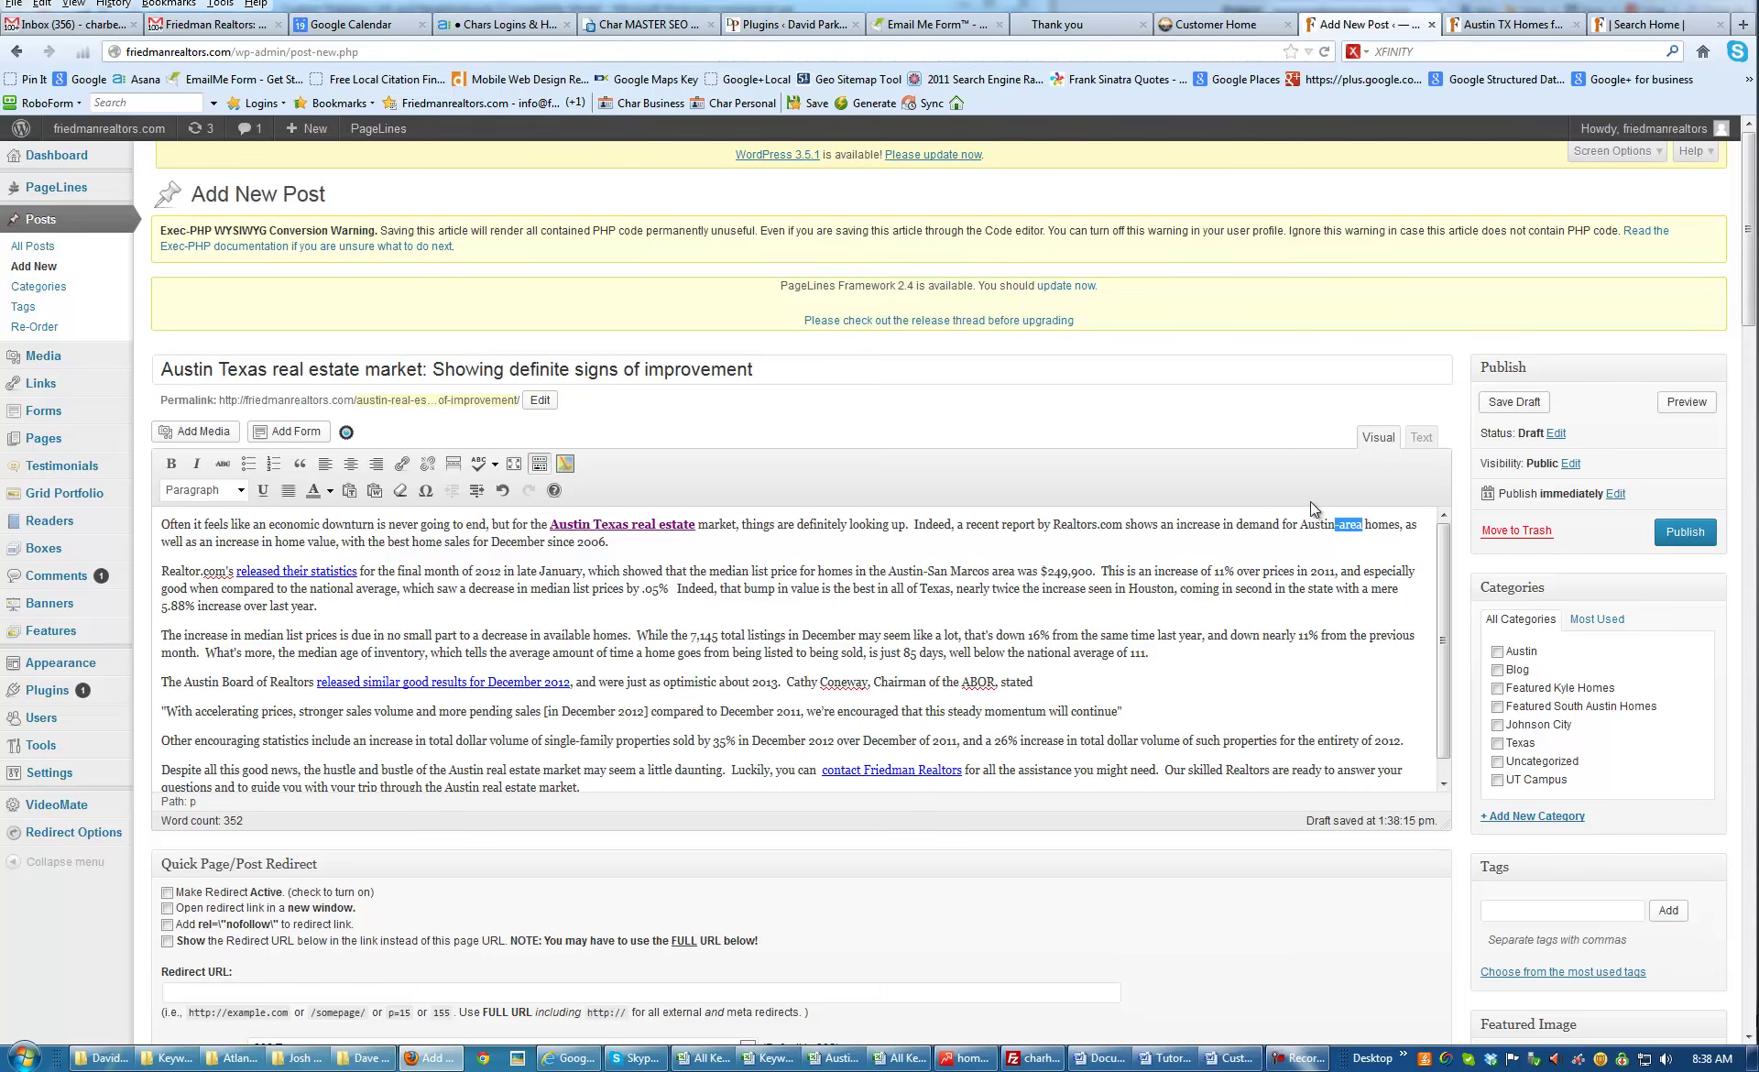
key(BackSpace)
key(BackSpace)
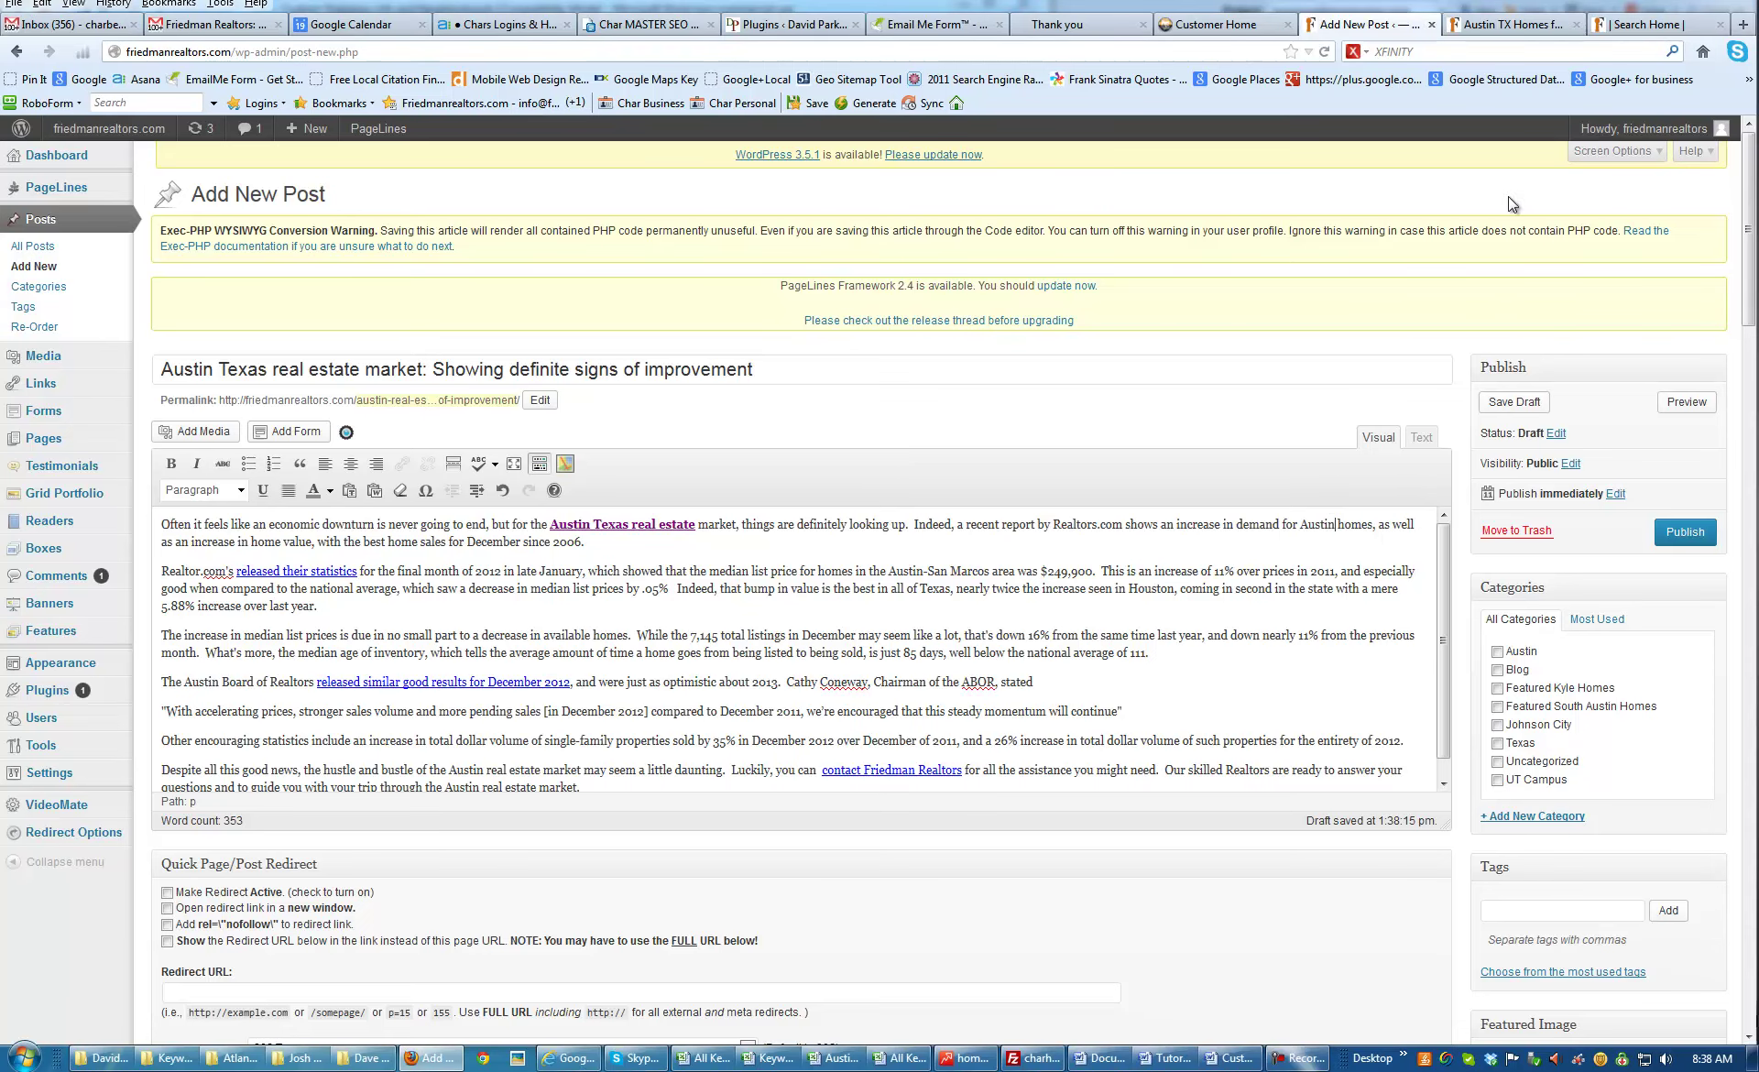
Open Austin Homes from the Austin Communities links on the Friedman listings page and copy its web address
click(1620, 26)
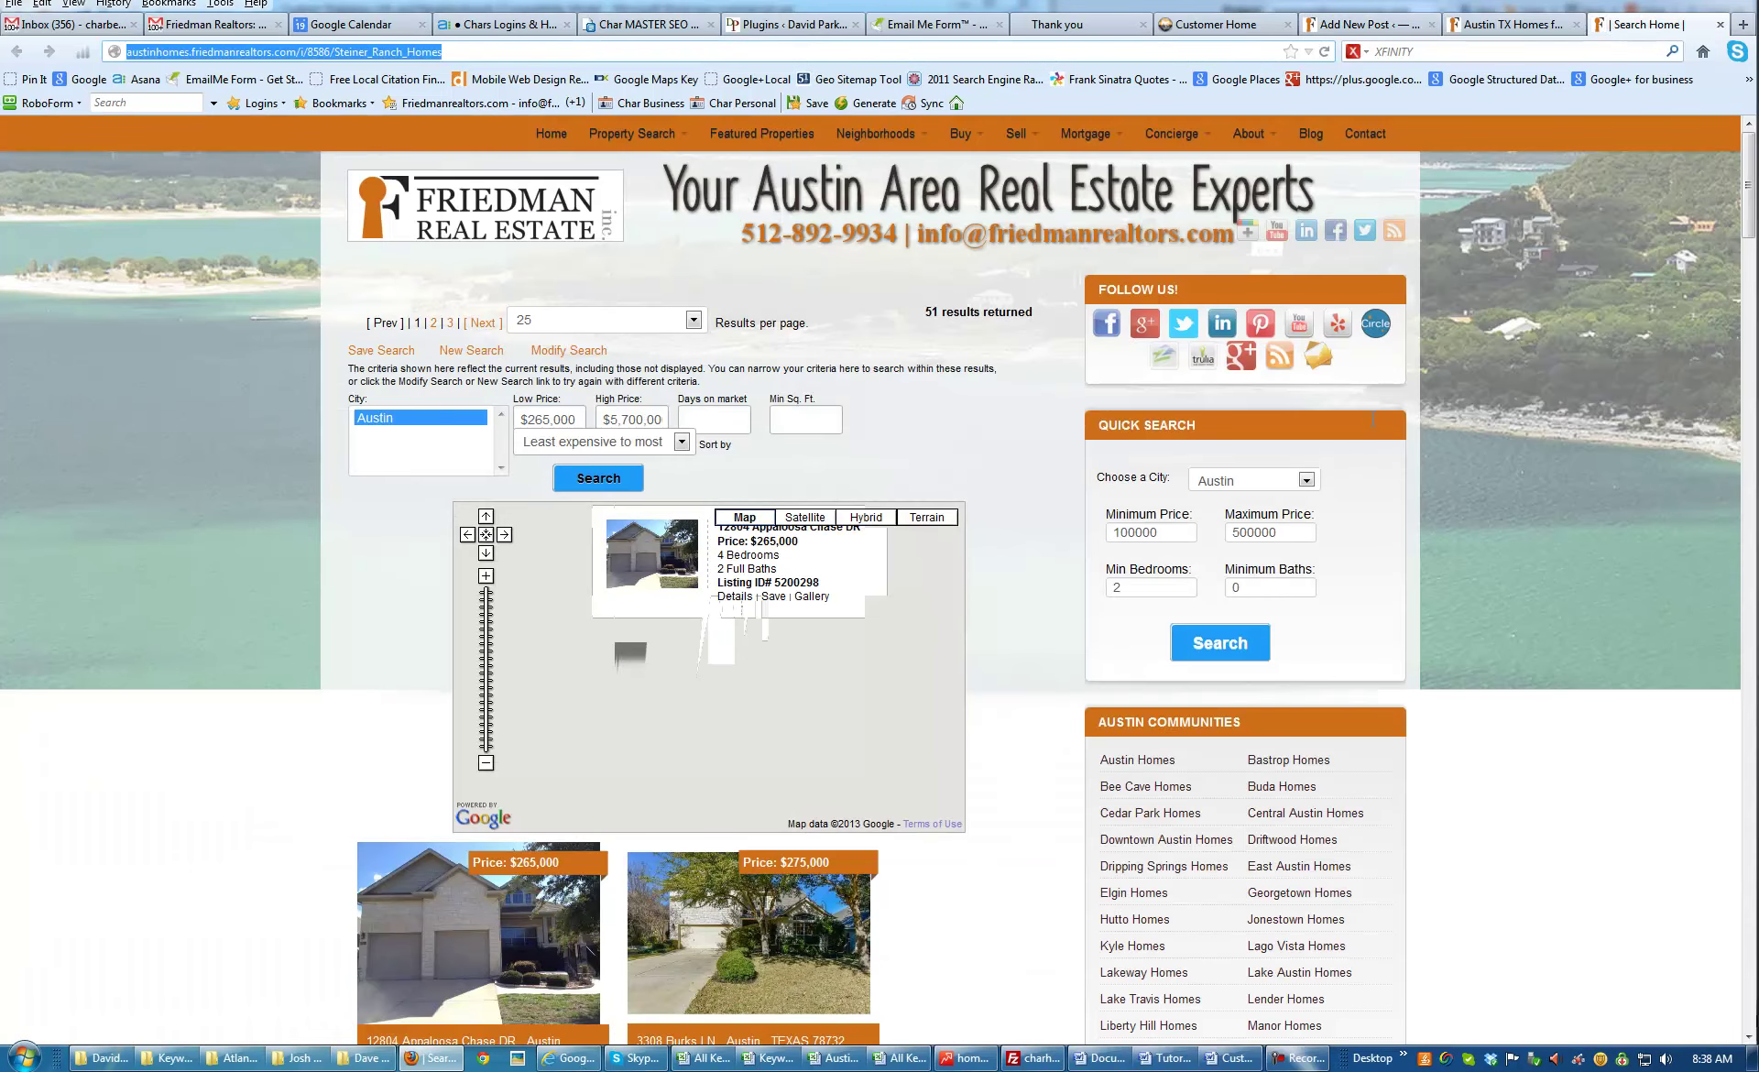
right_click(1121, 762)
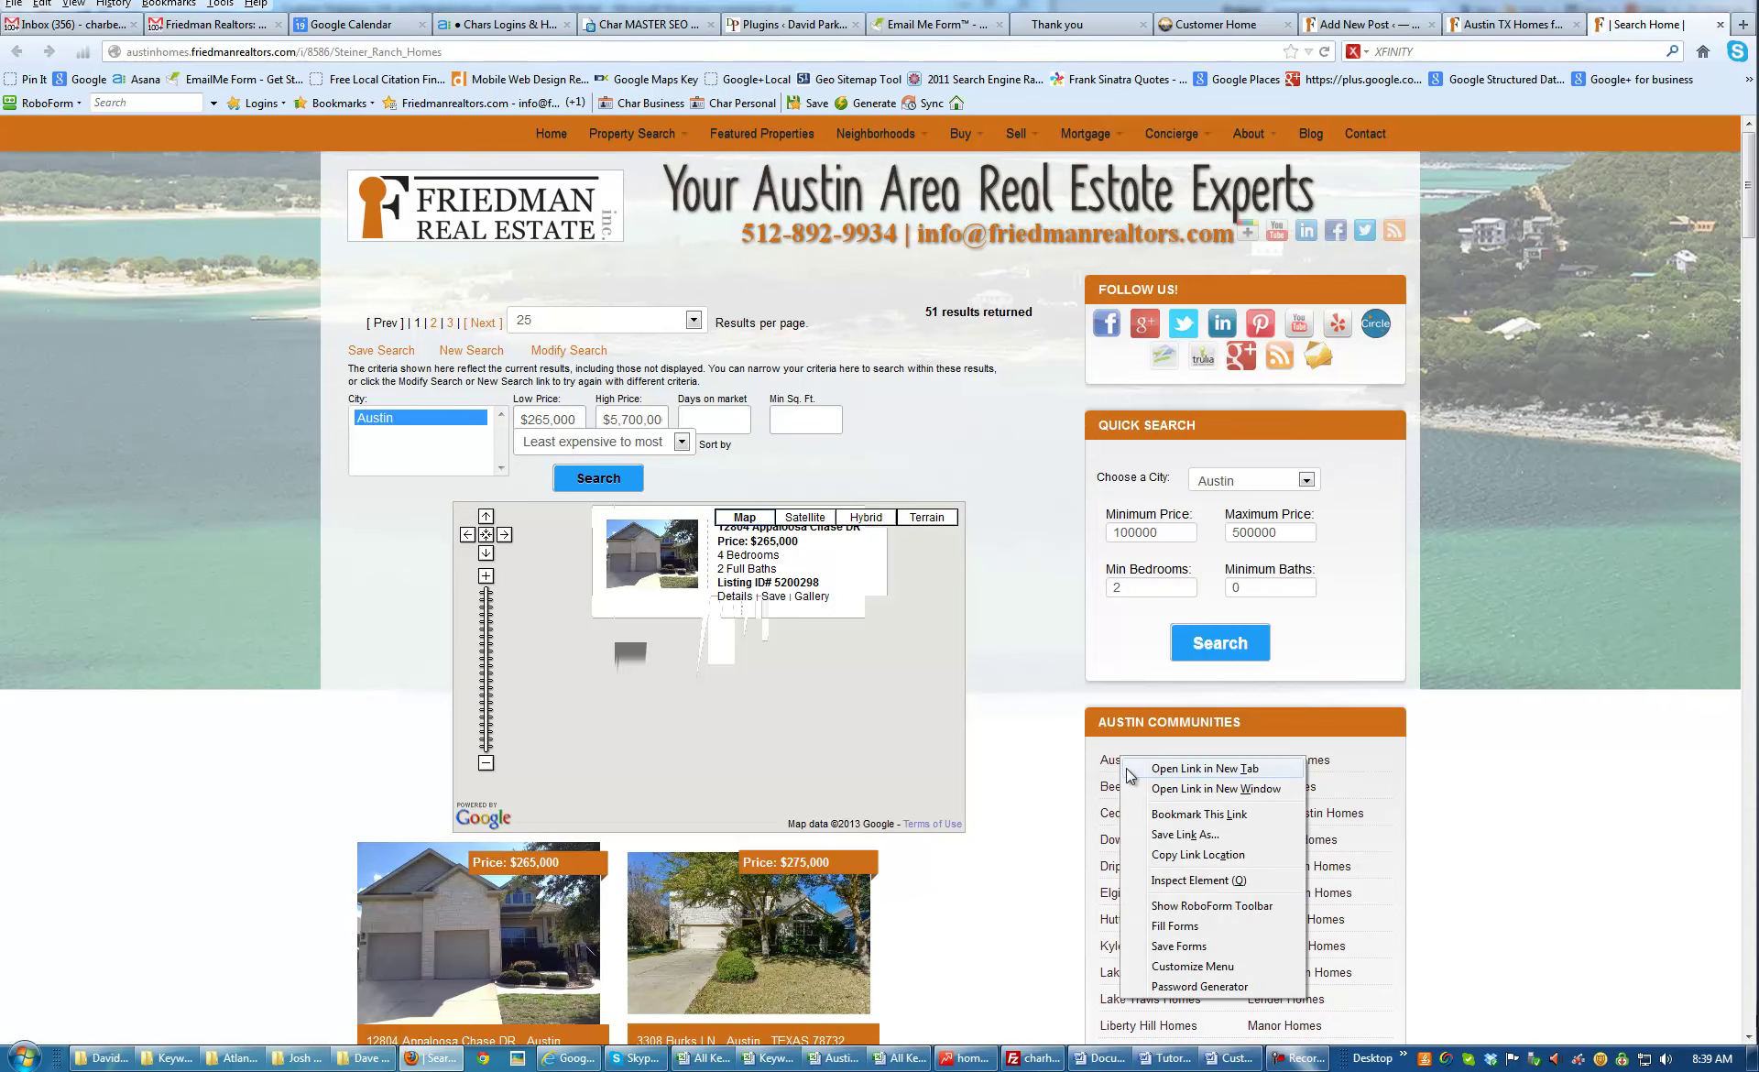
click(1191, 769)
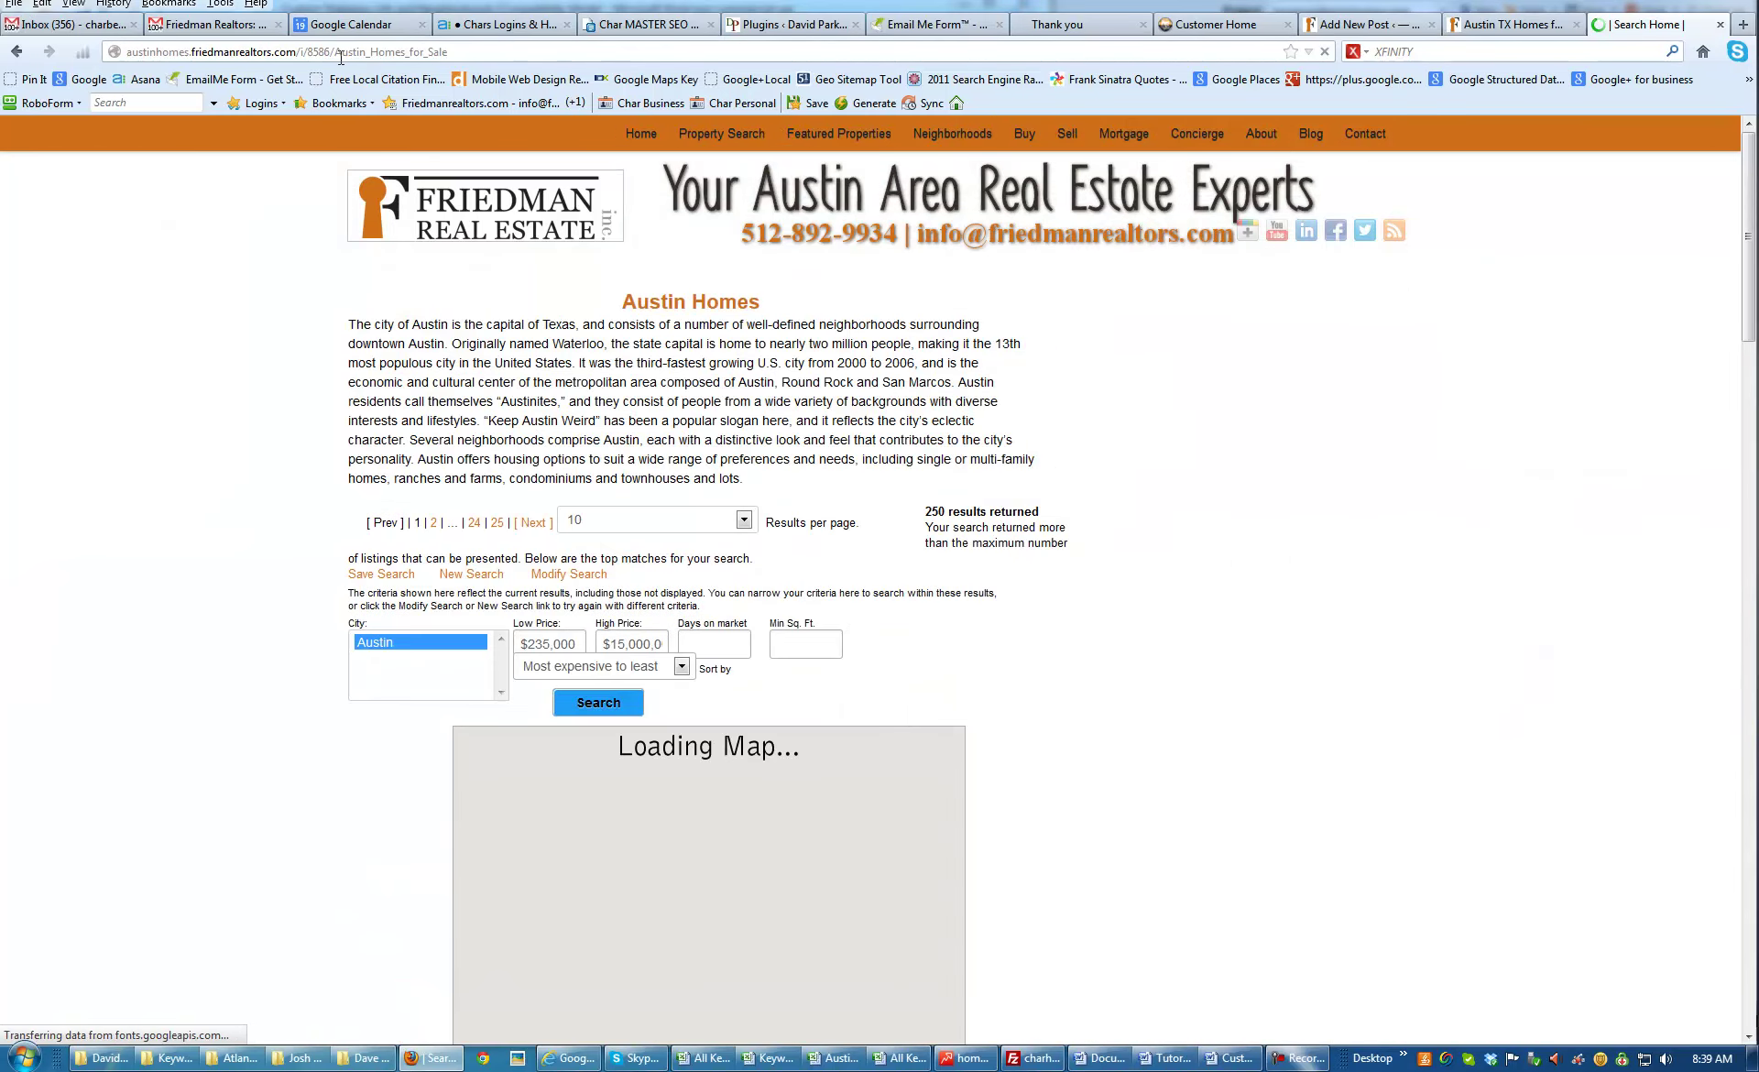
click(340, 53)
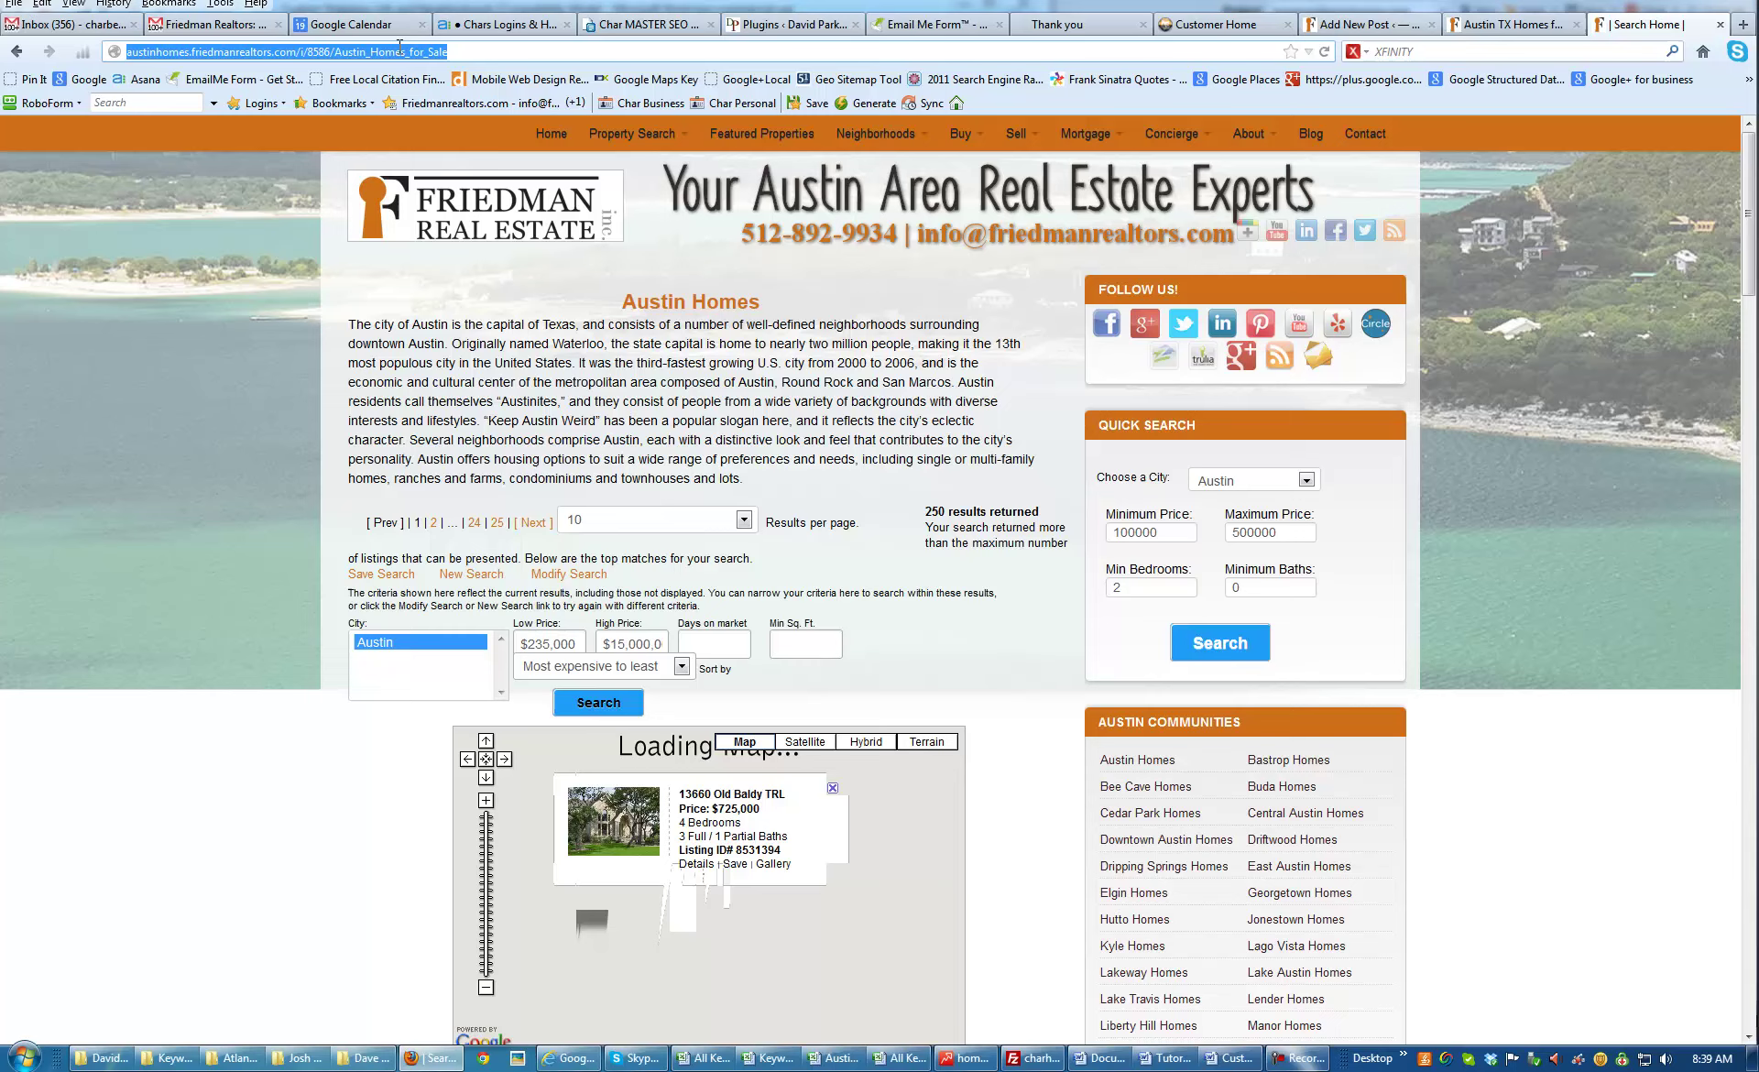
right_click(402, 52)
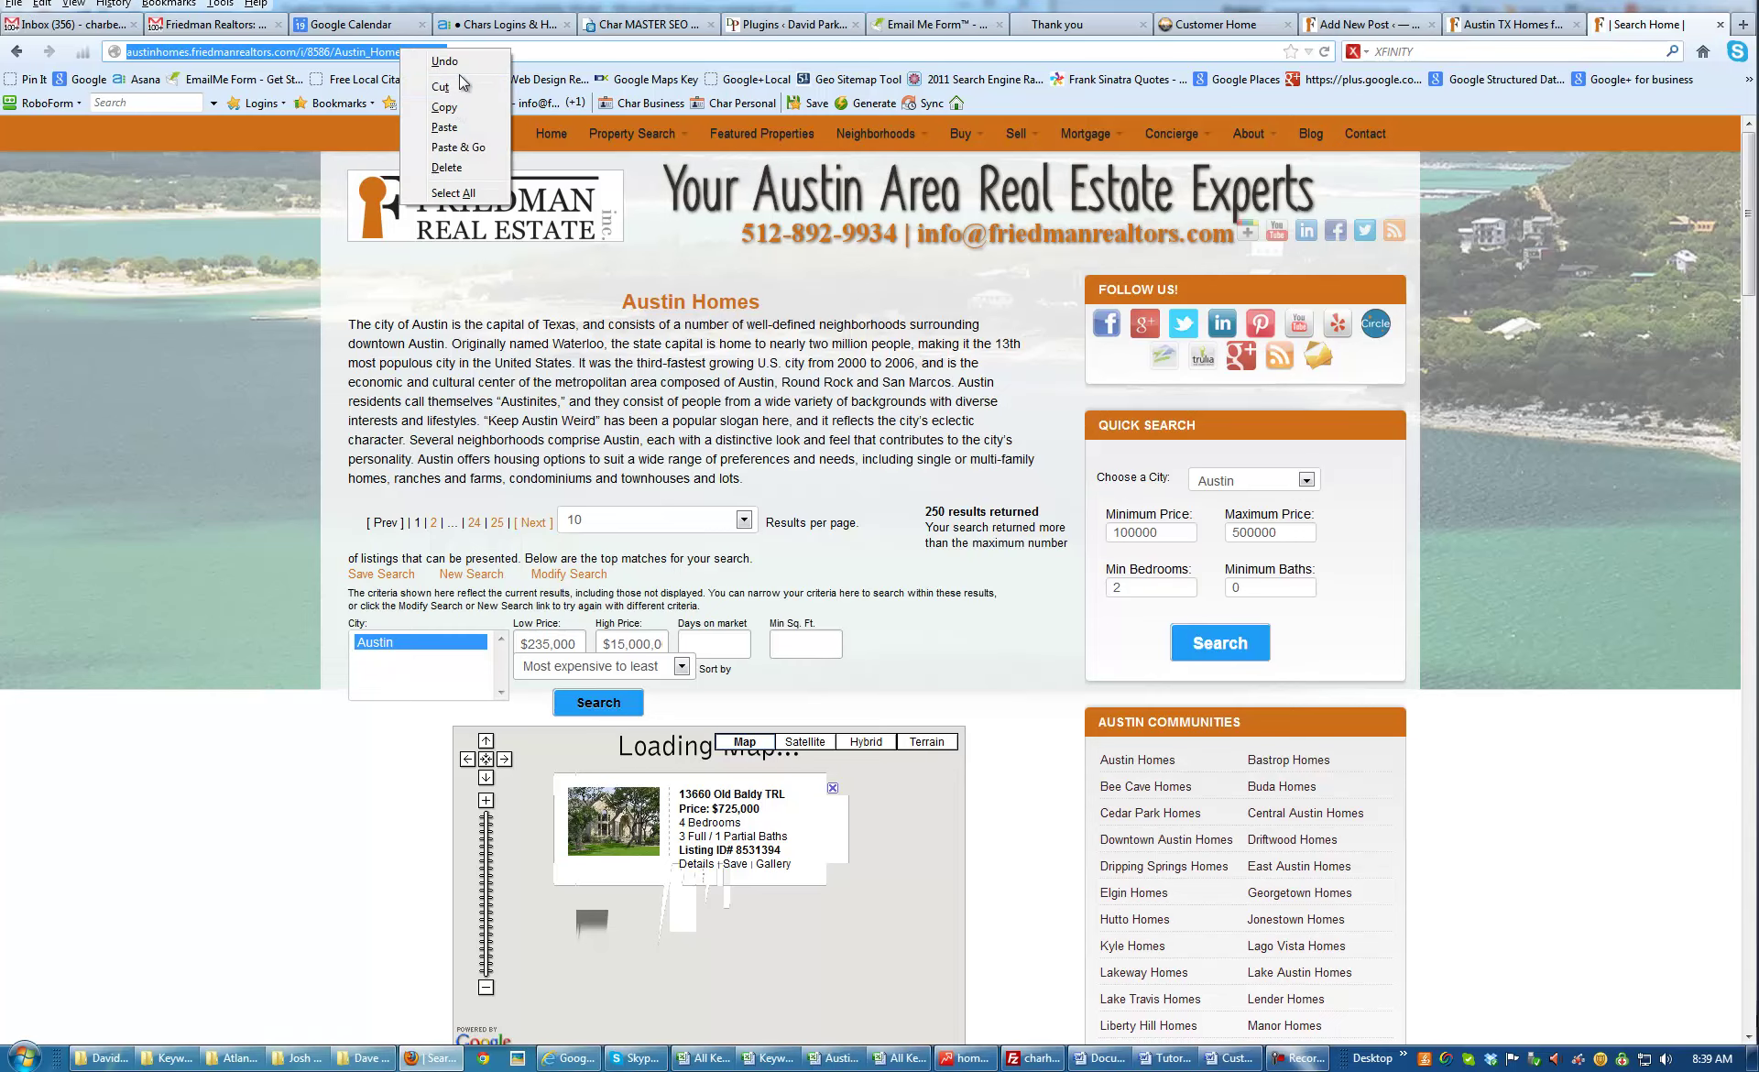
click(445, 107)
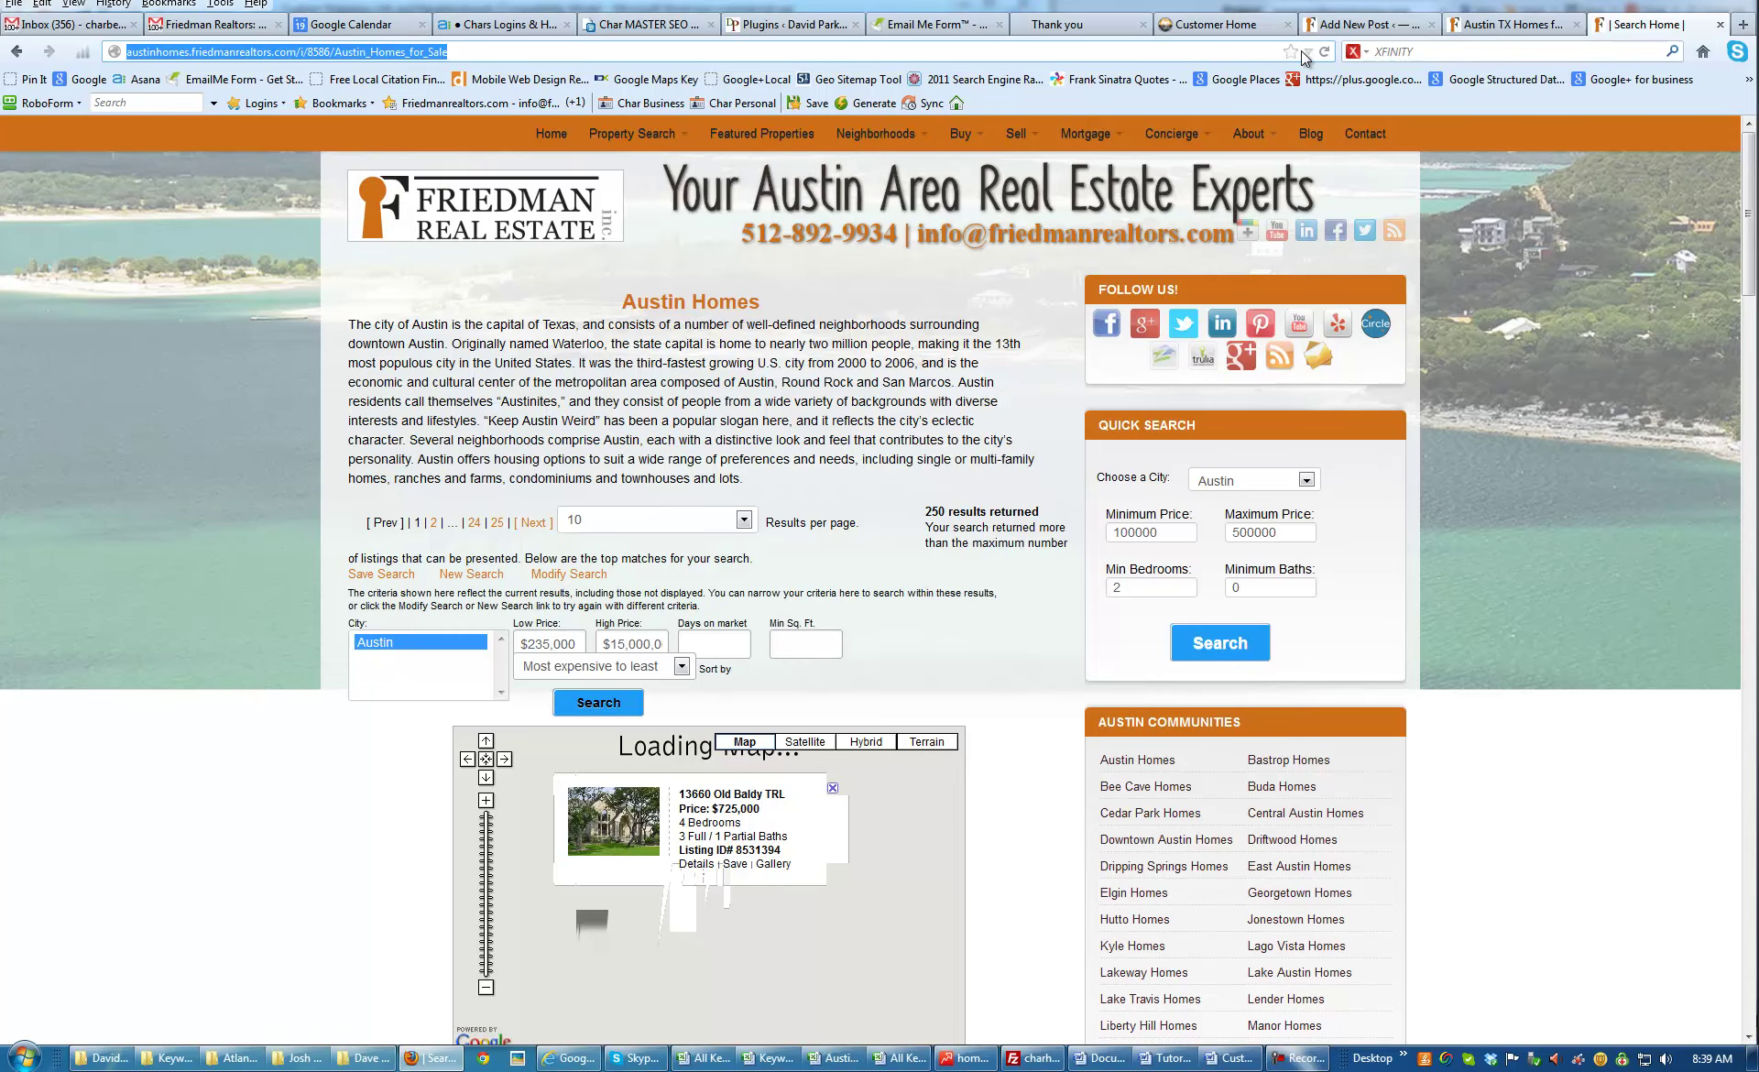
click(1381, 34)
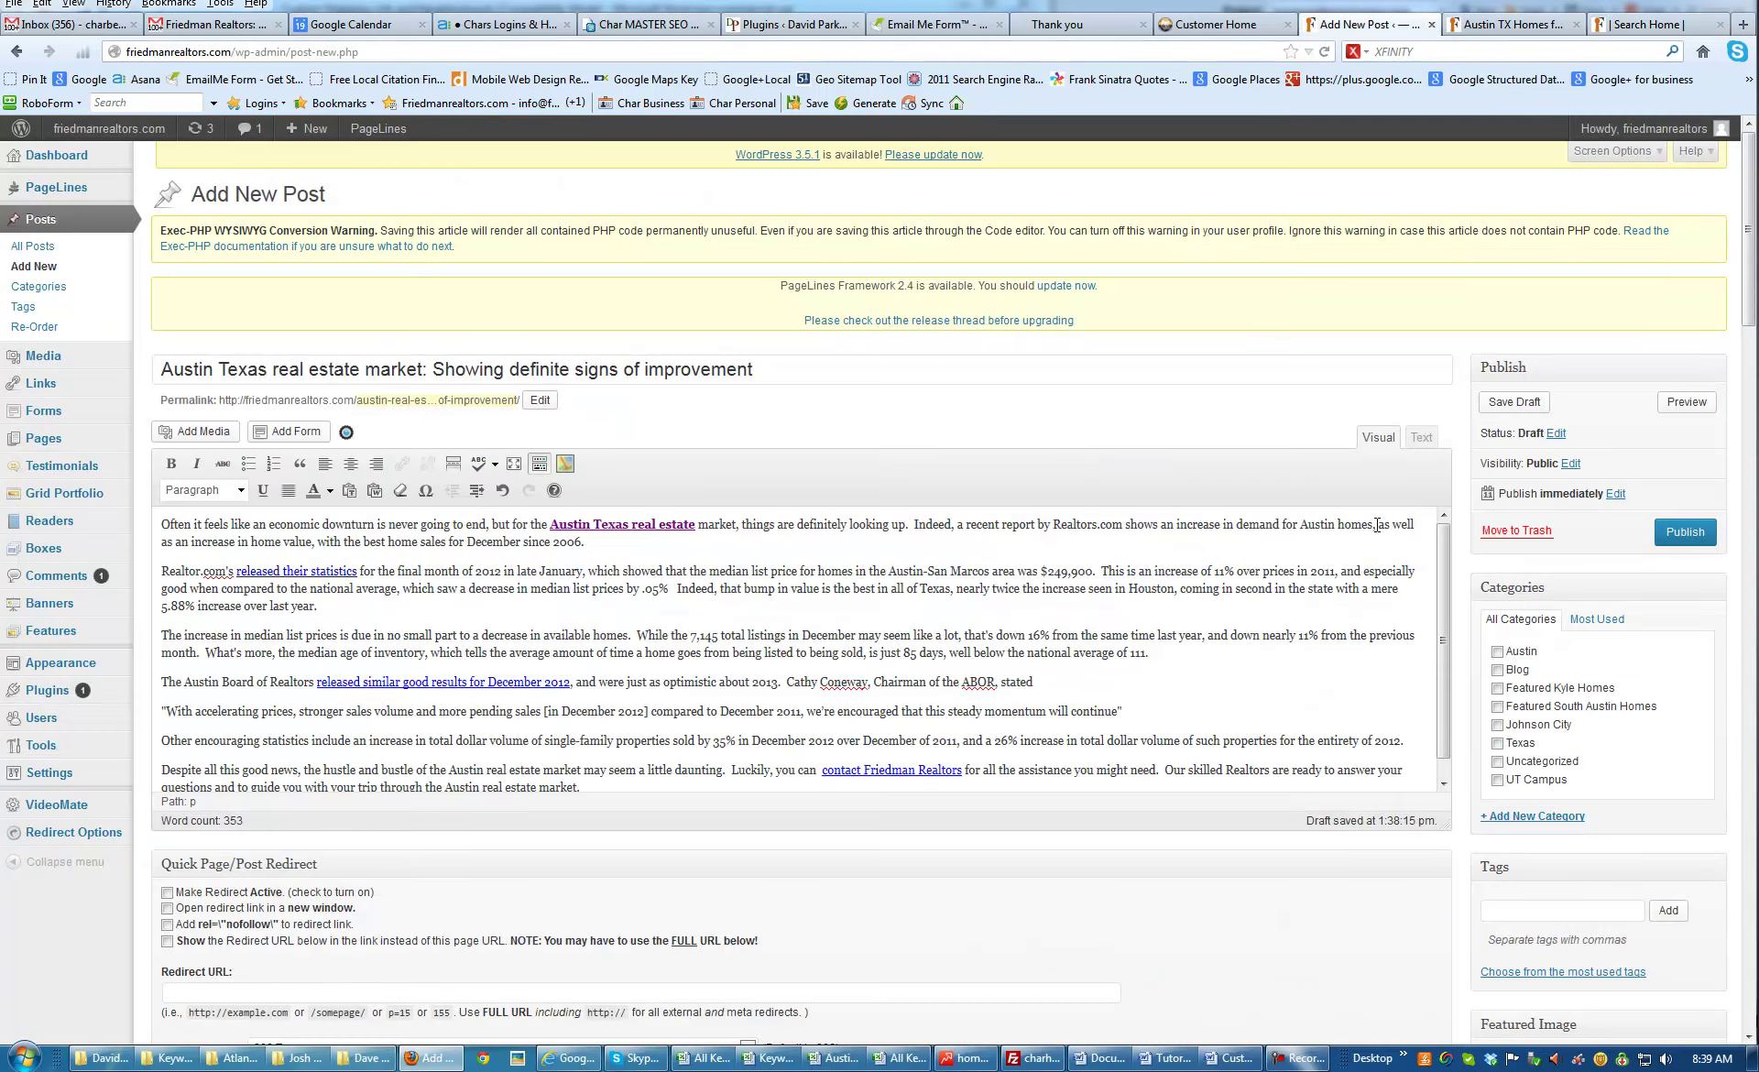
drag(1362, 525, 1307, 529)
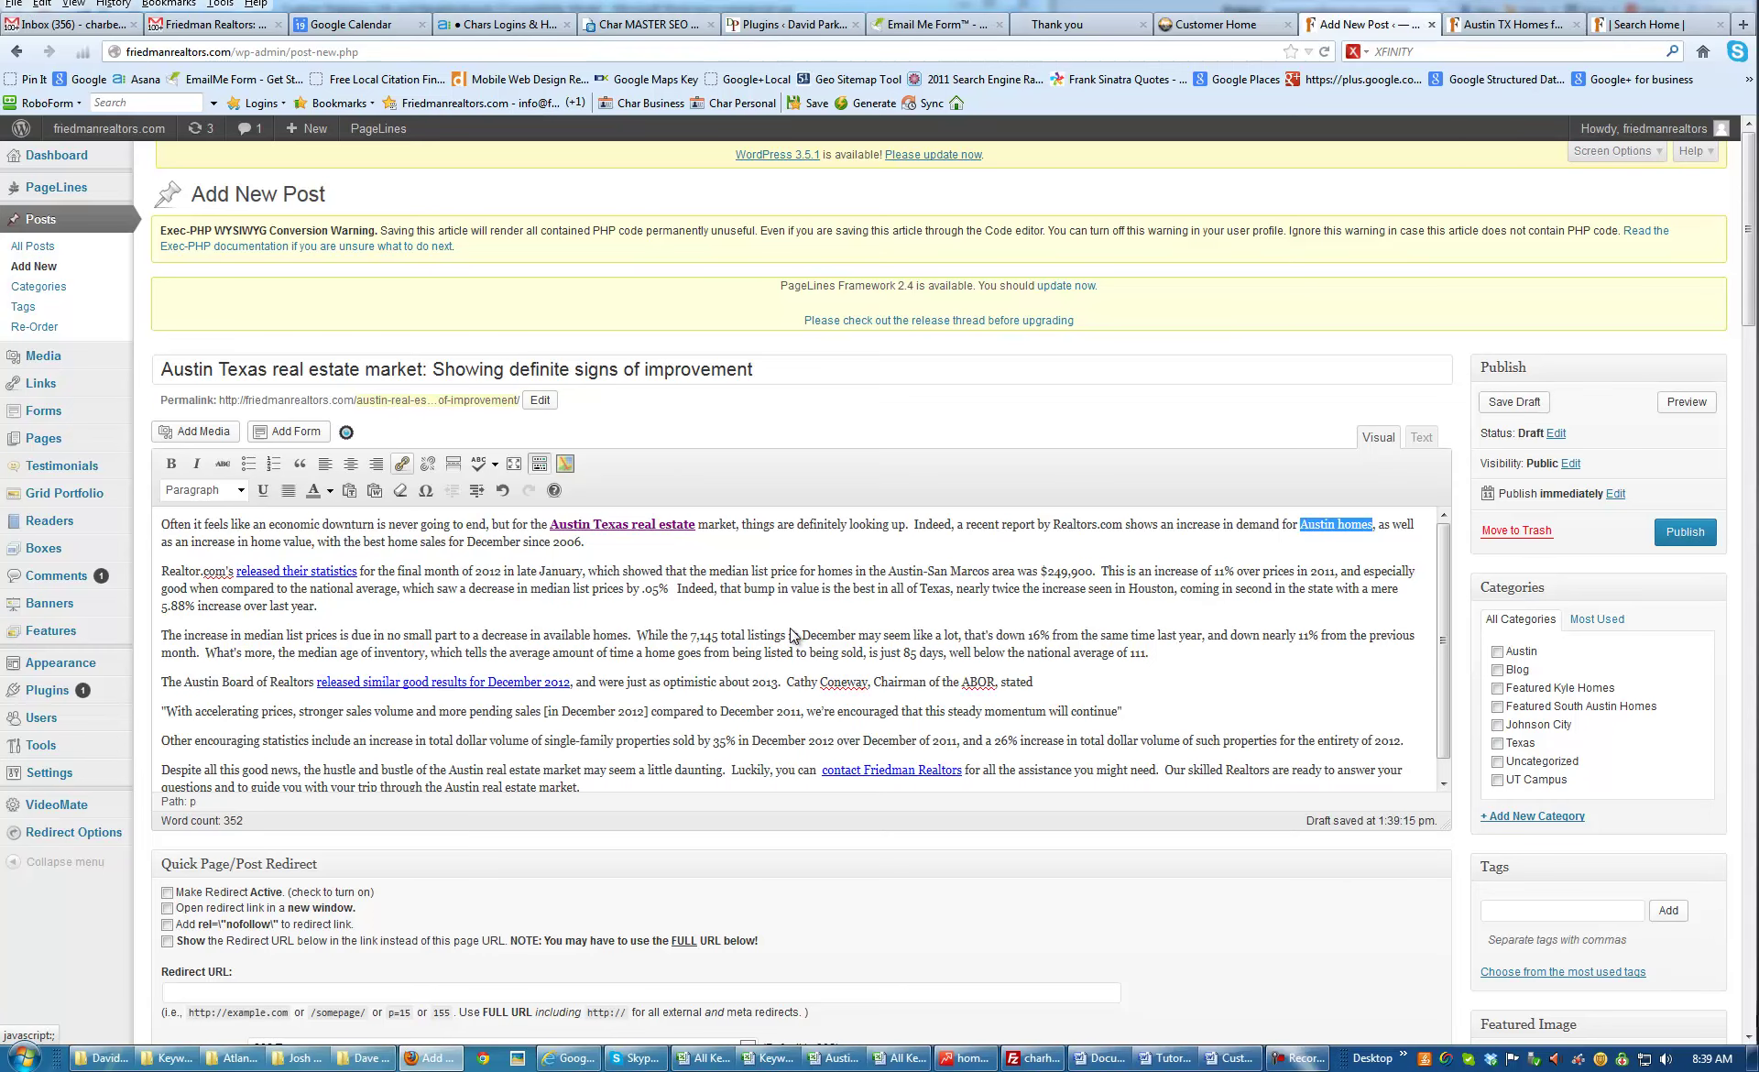
key(alt+shift+a)
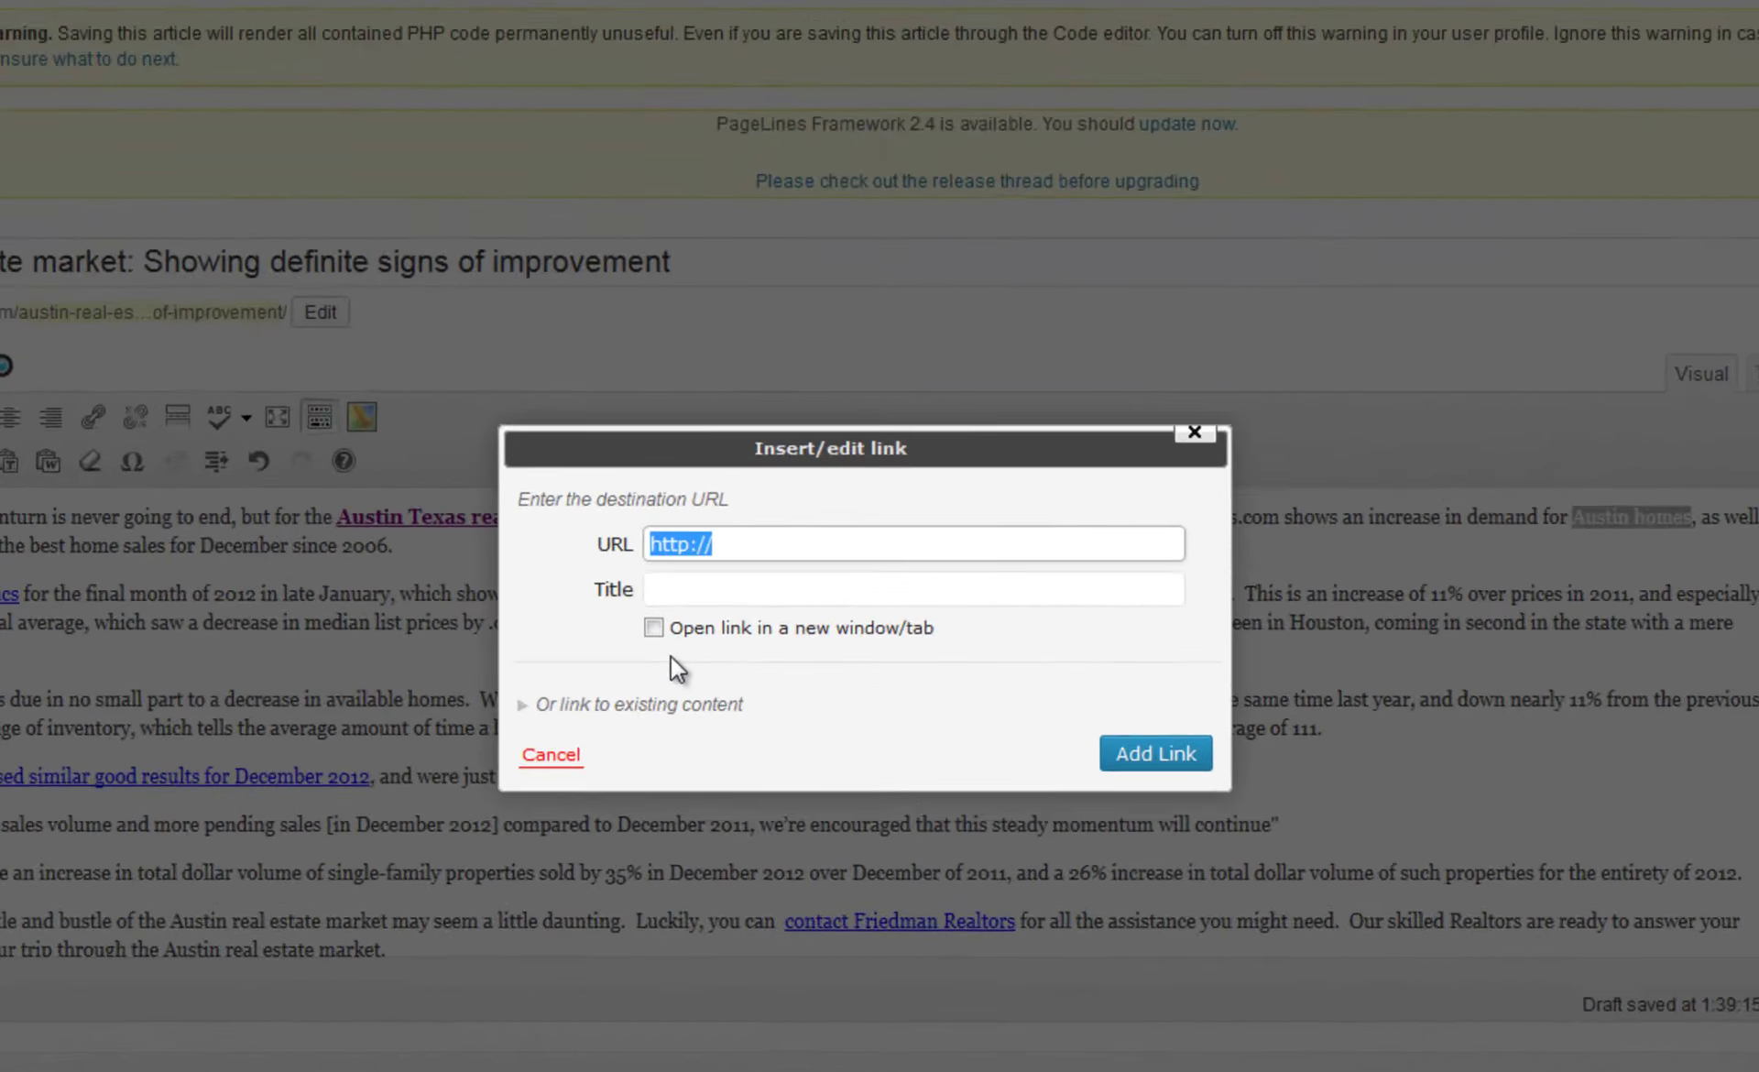
key(ctrl+v)
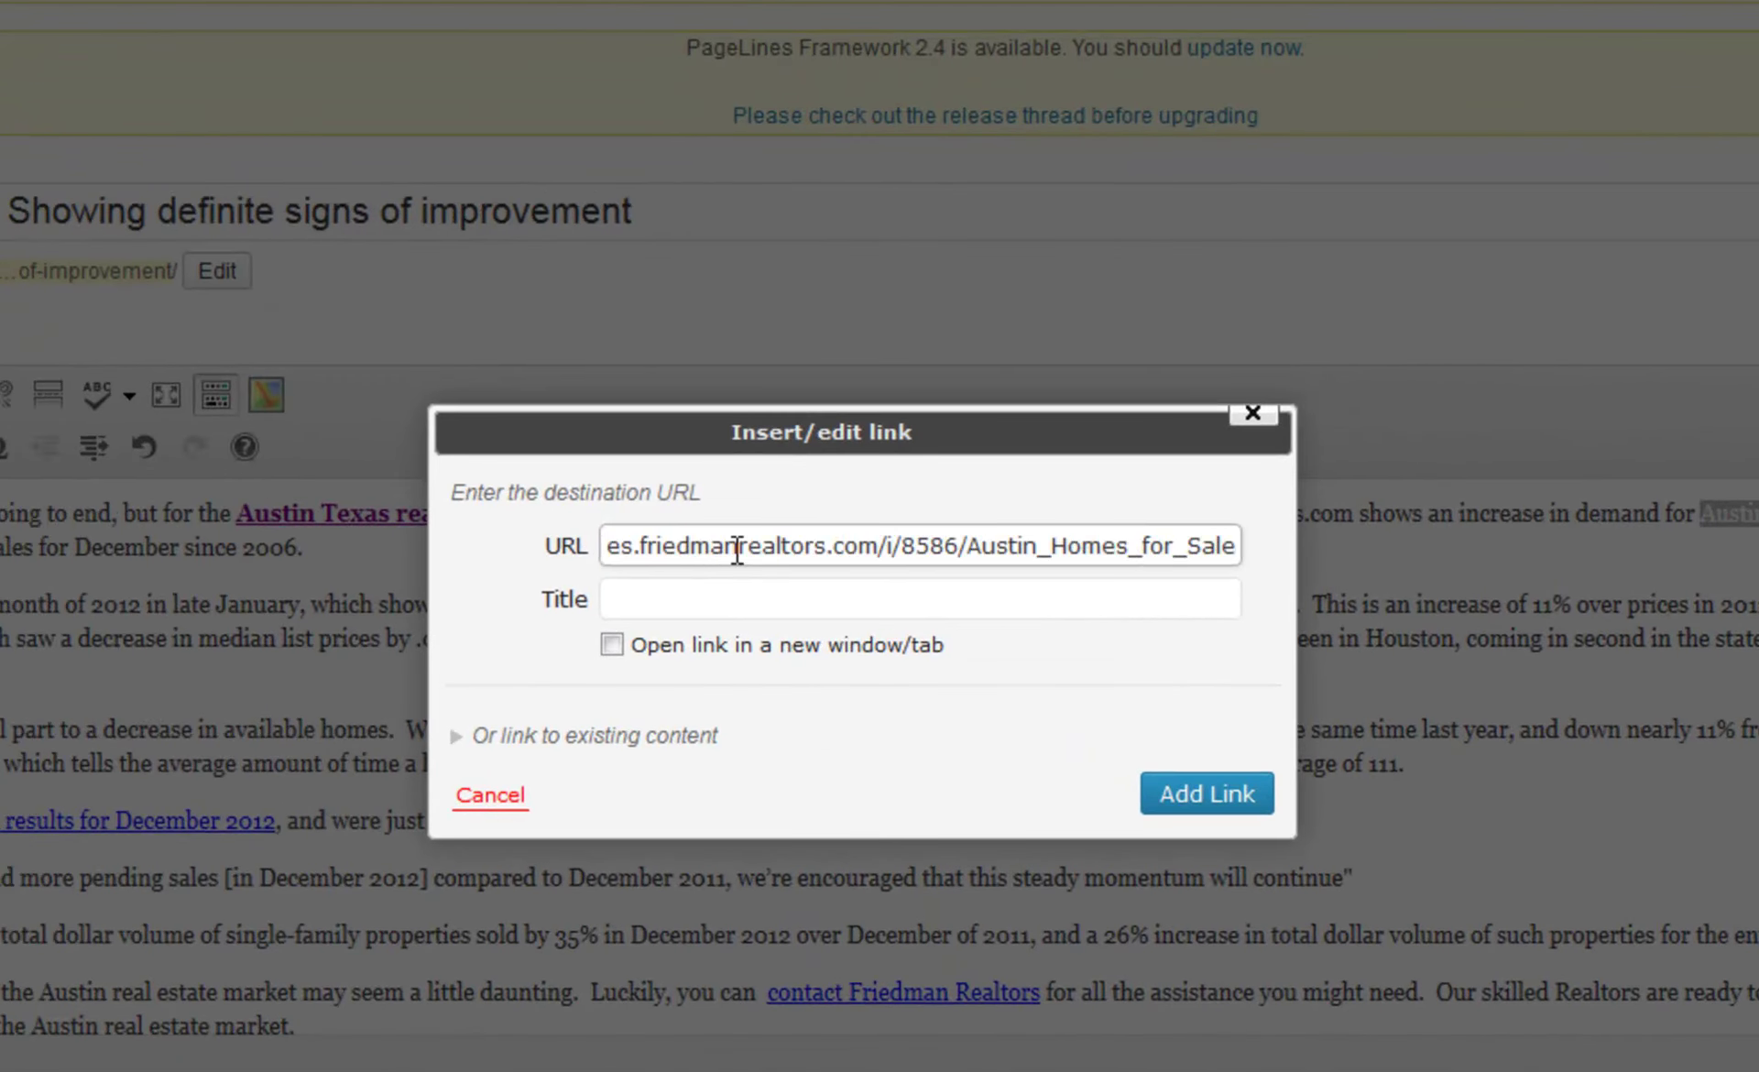
key(Home)
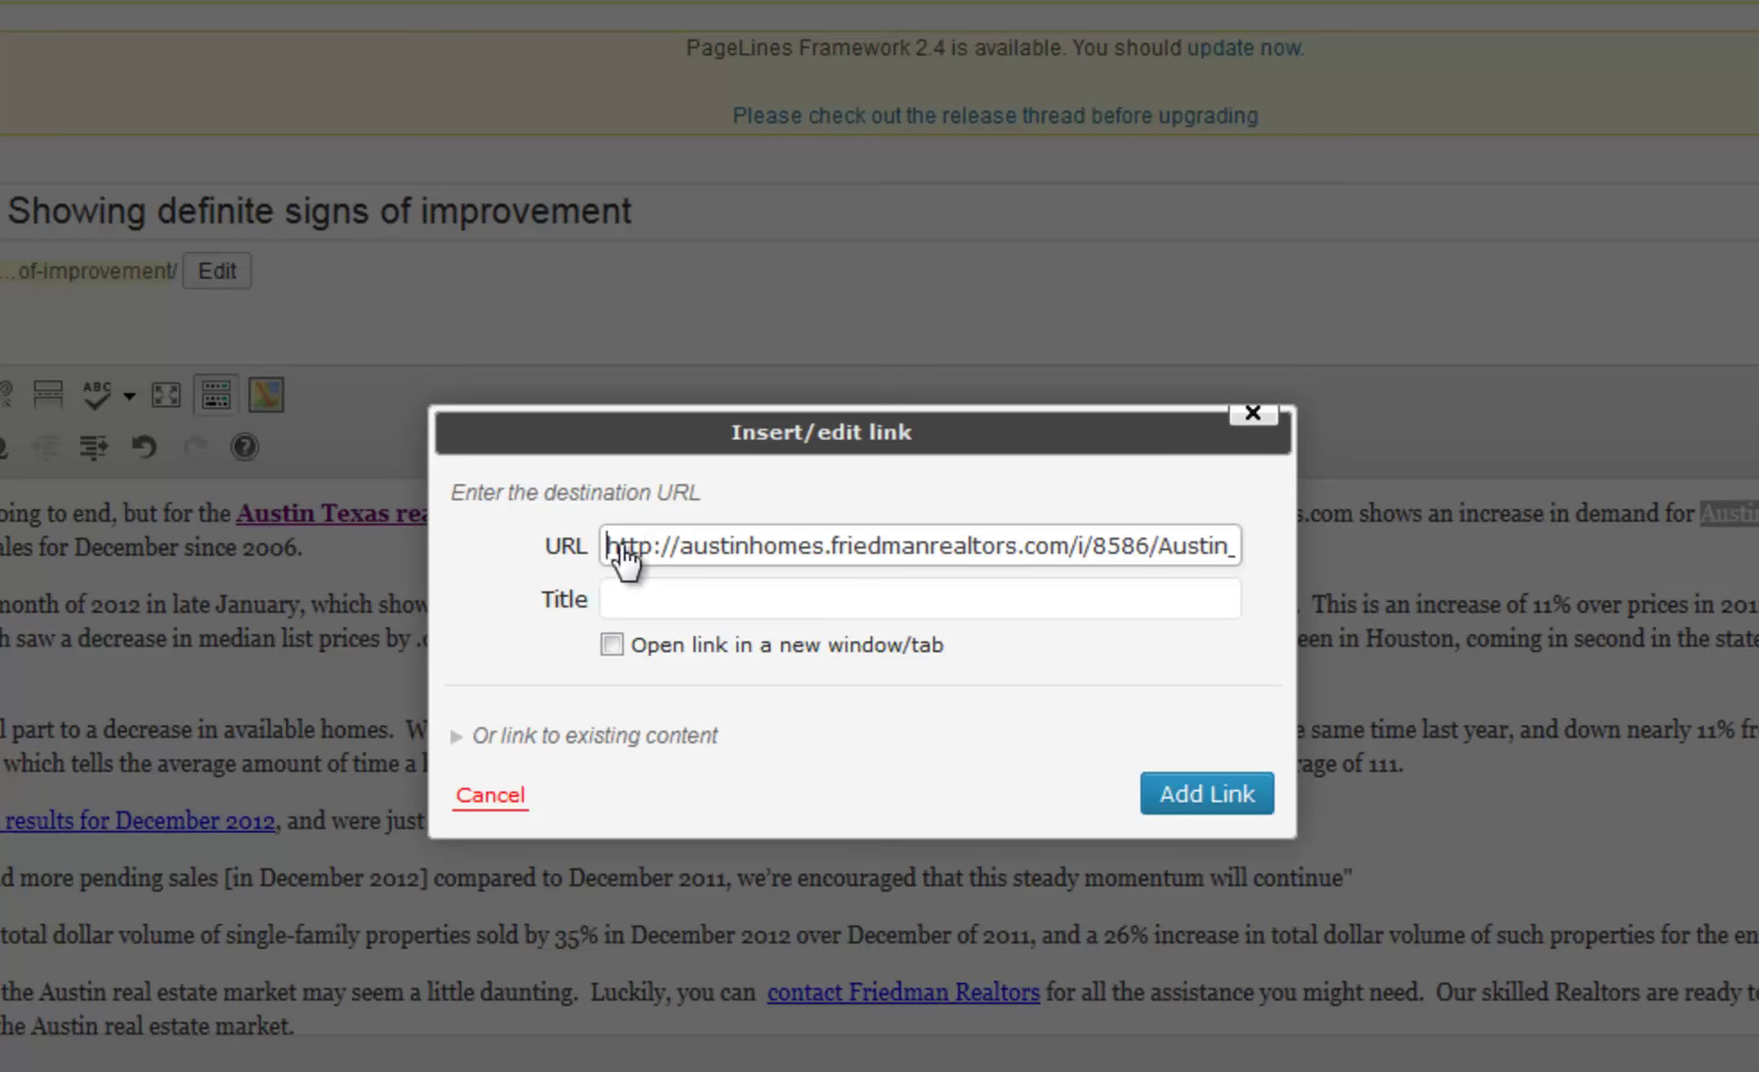
click(631, 604)
text(Austin)
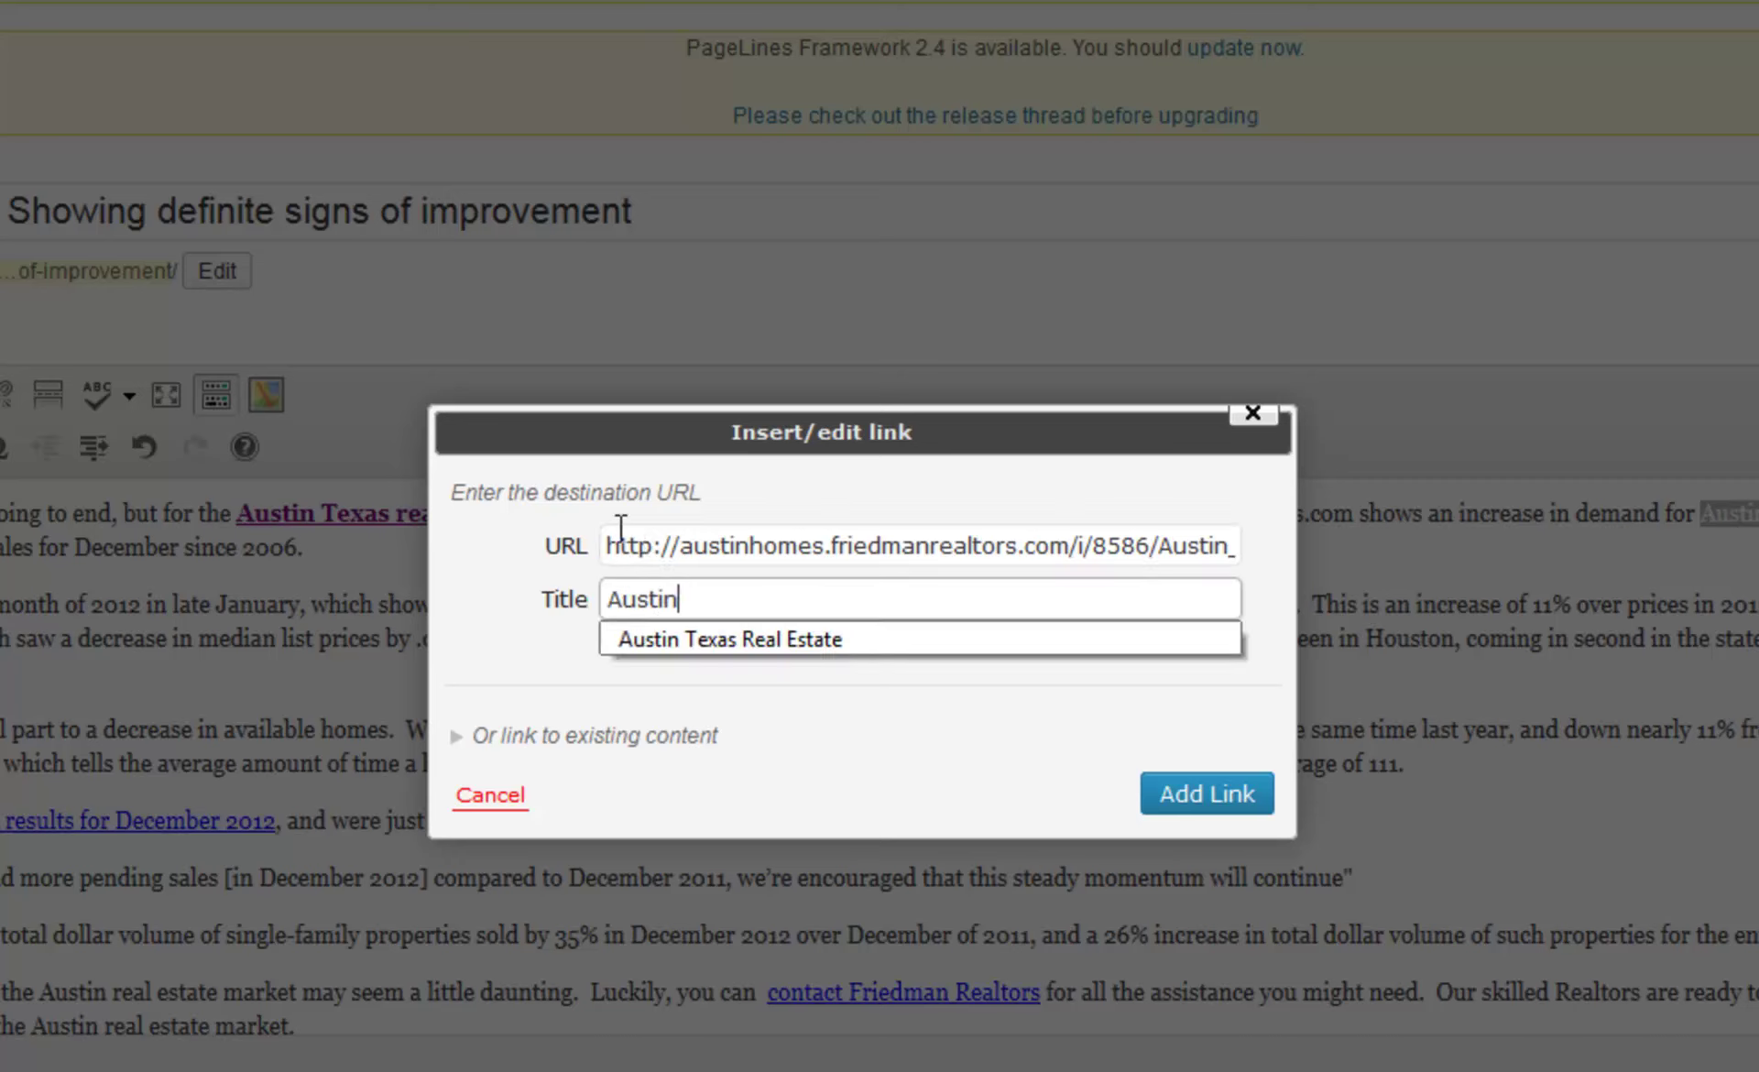
text( Homes)
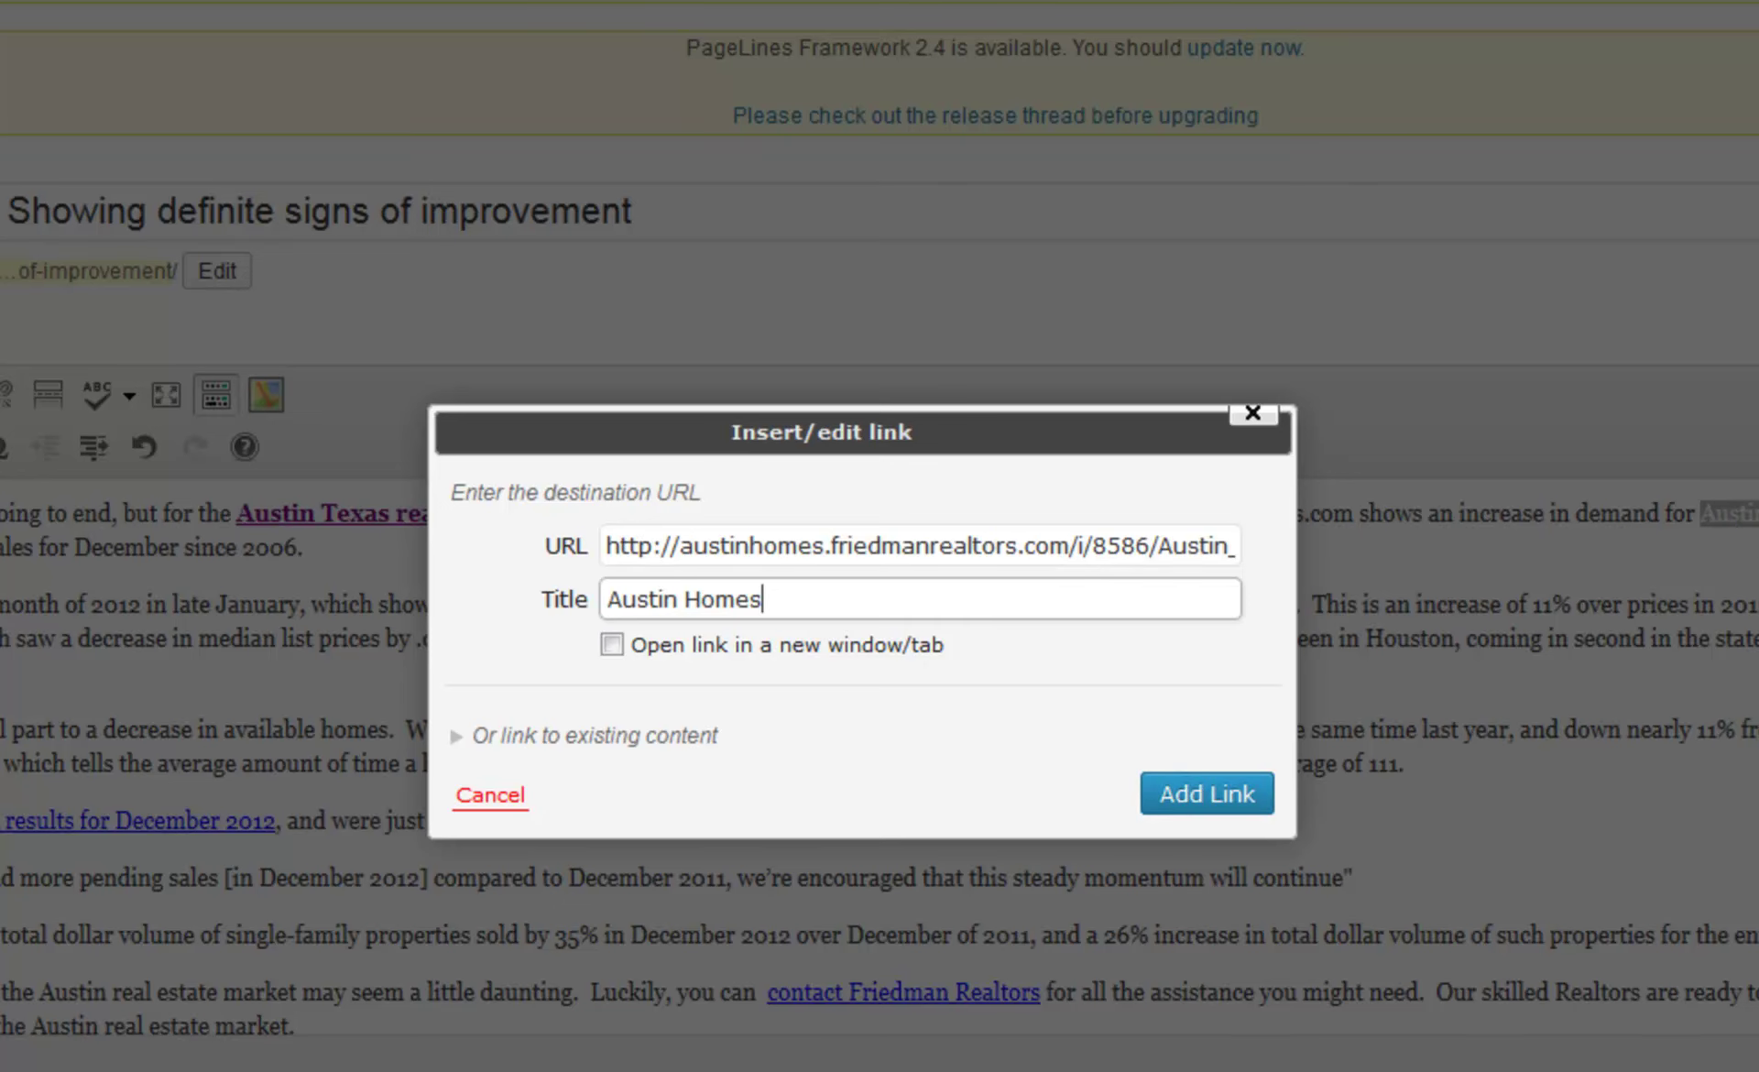
key(Return)
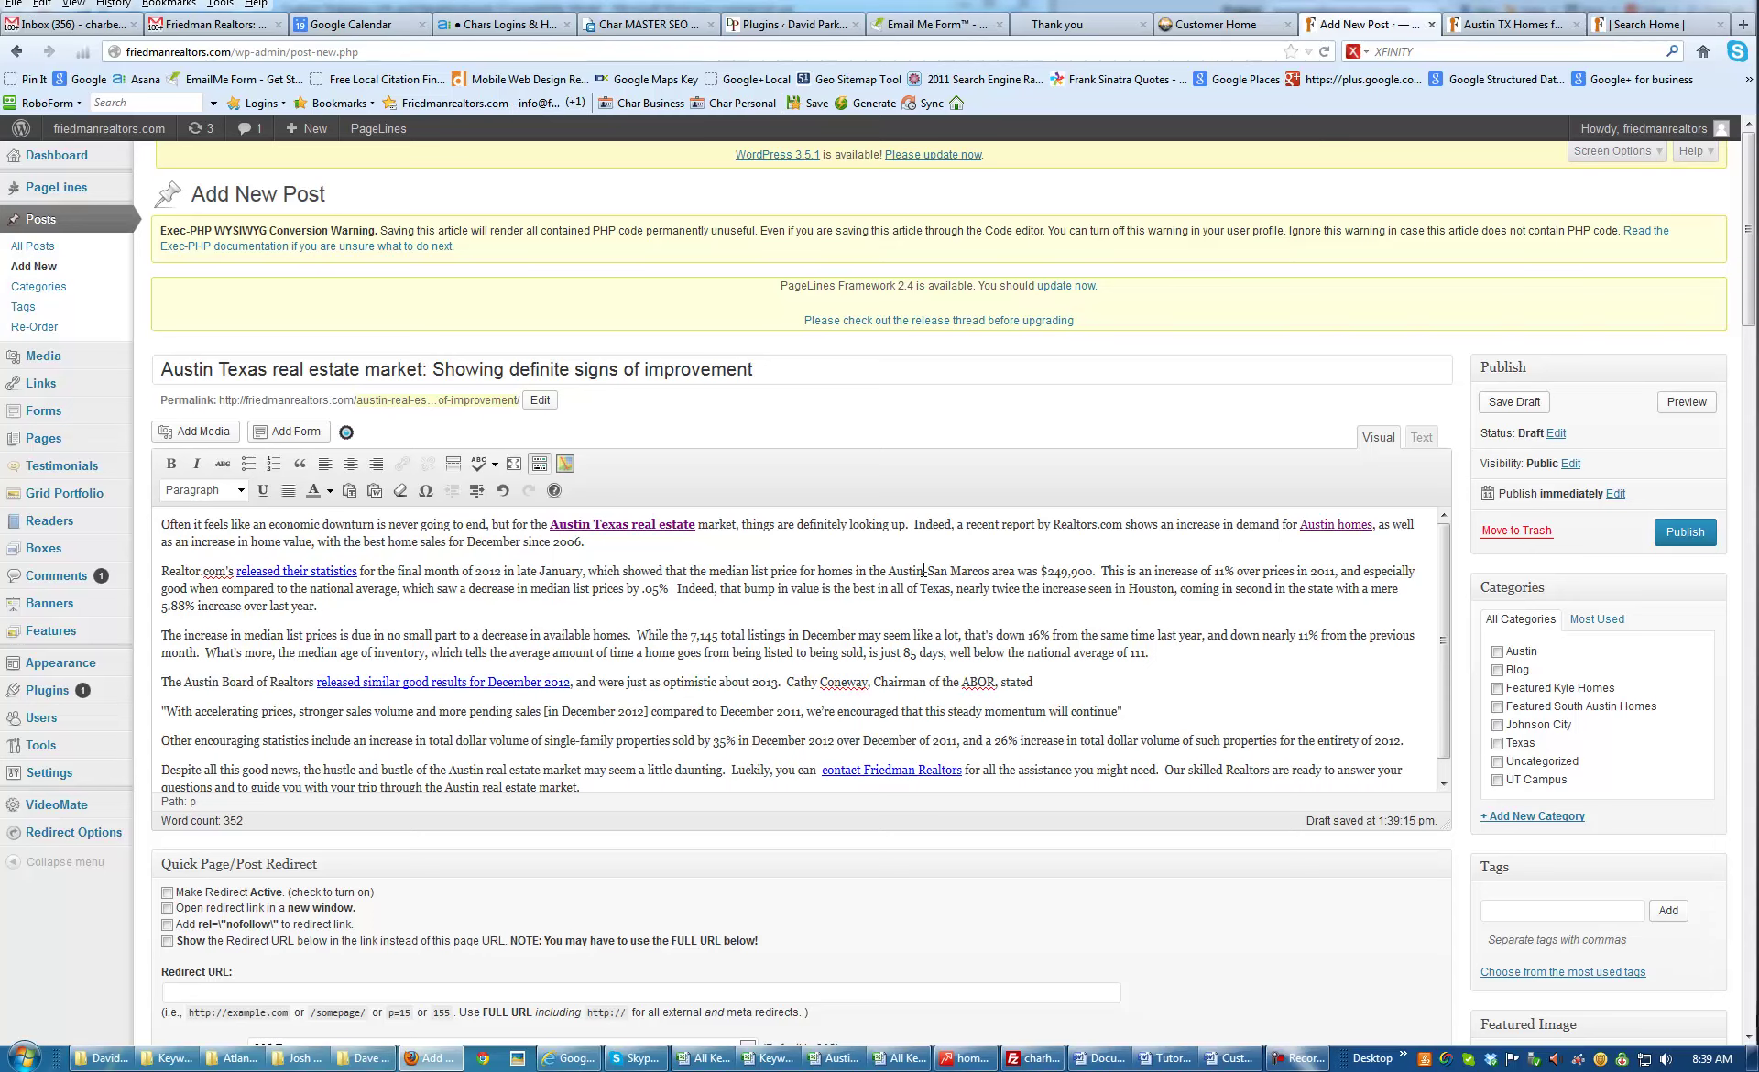
Link "homes in the Austin" in the second paragraph to the copied Austin Homes address with the link title "Homes in Austin"
key(shift+Left)
shift+click(816, 573)
click(404, 464)
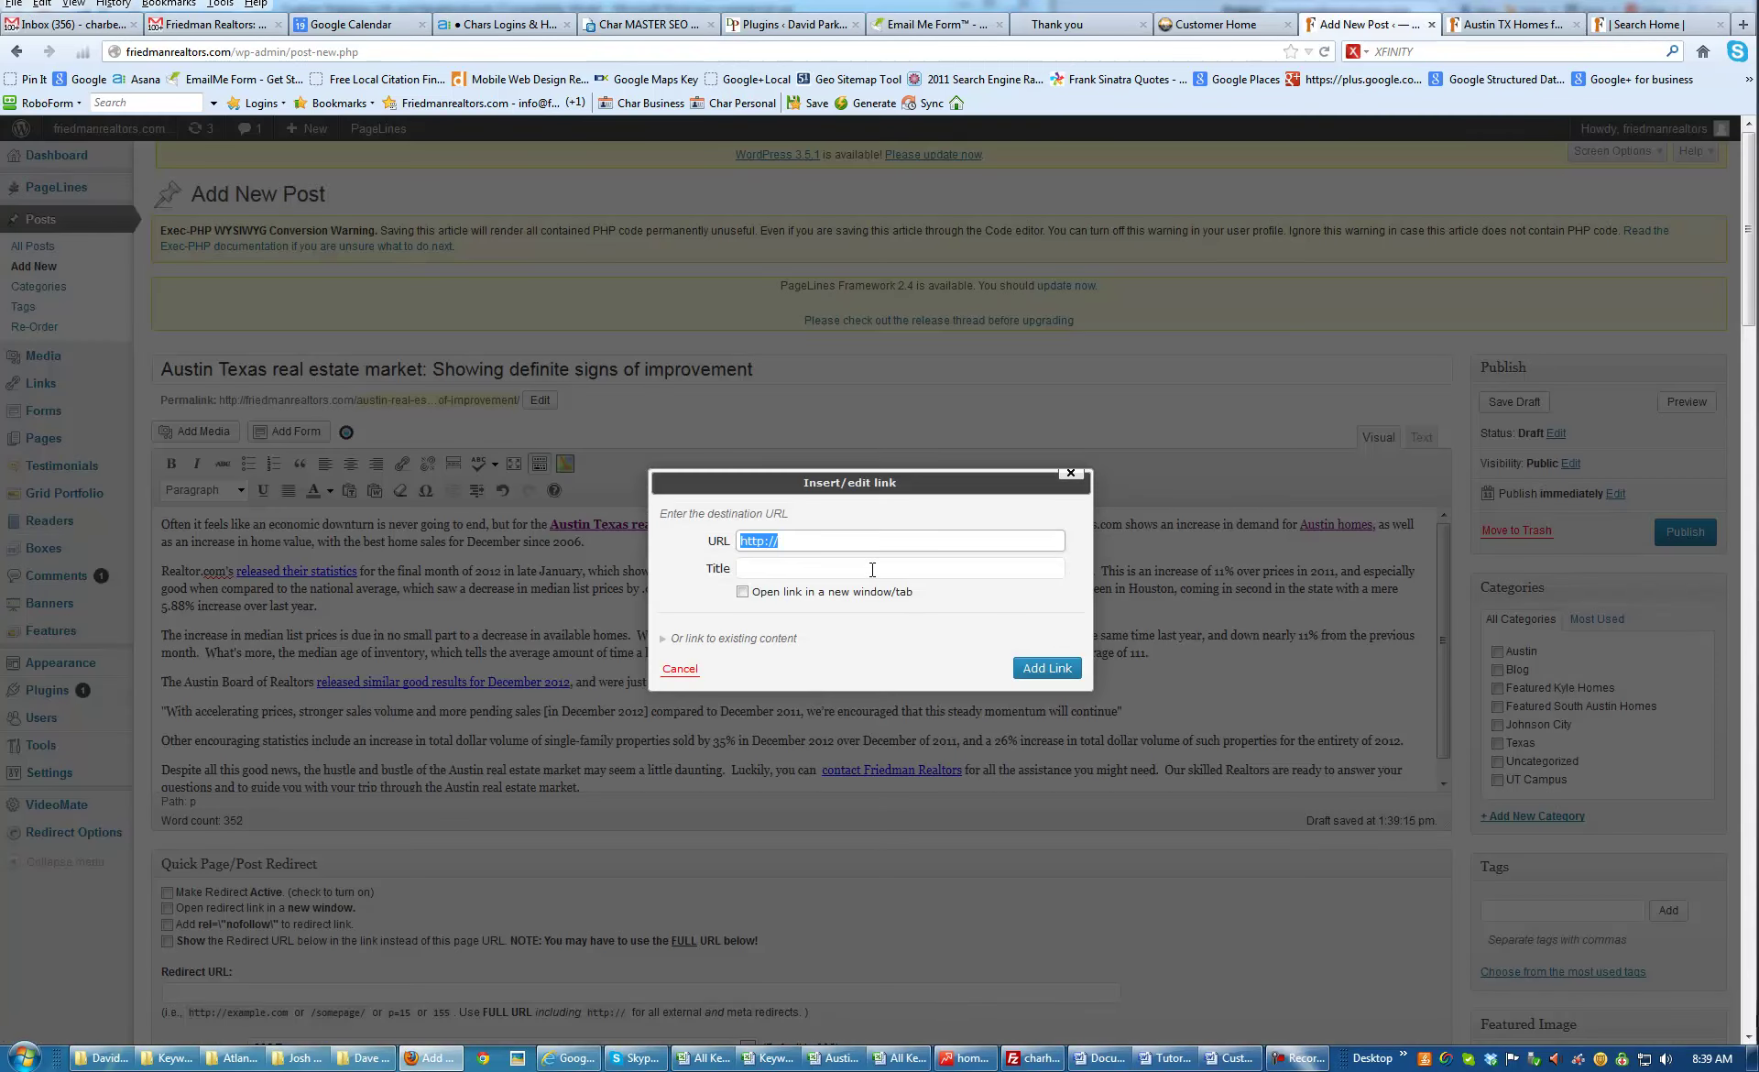
key(ctrl+v)
text(Home)
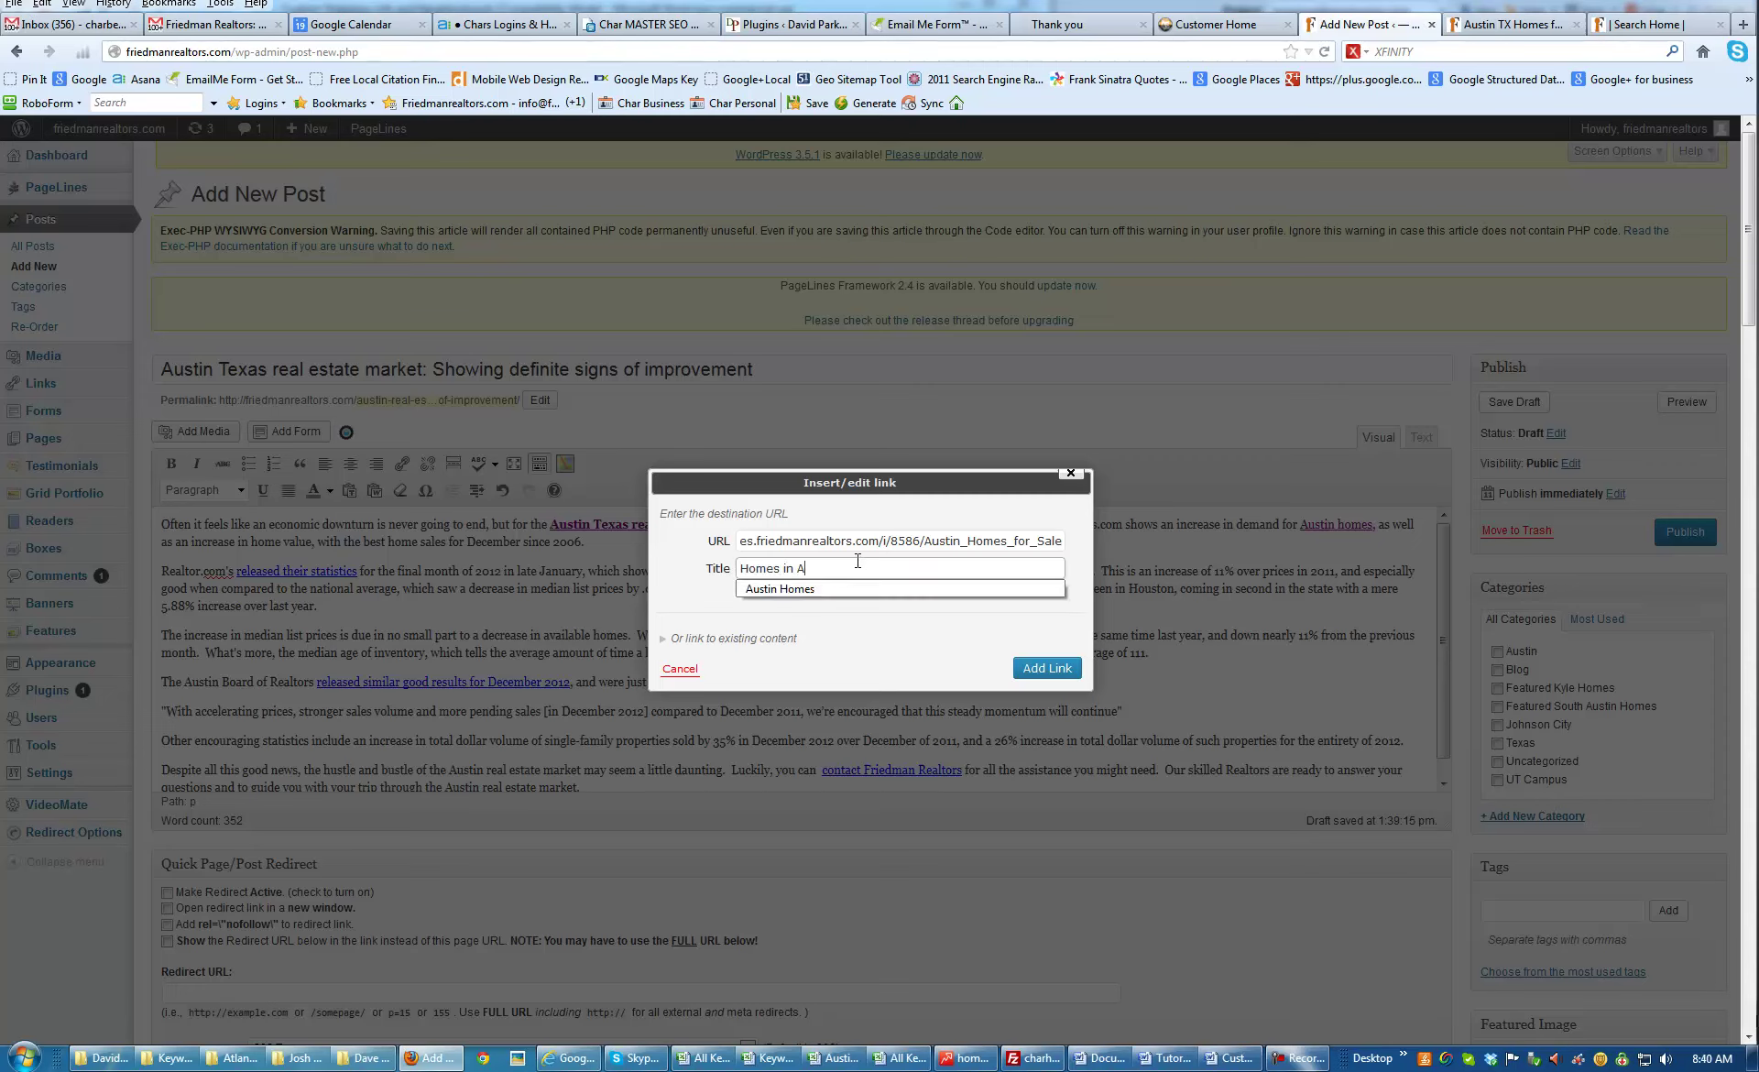
text(s in Austin)
click(1034, 669)
click(1034, 669)
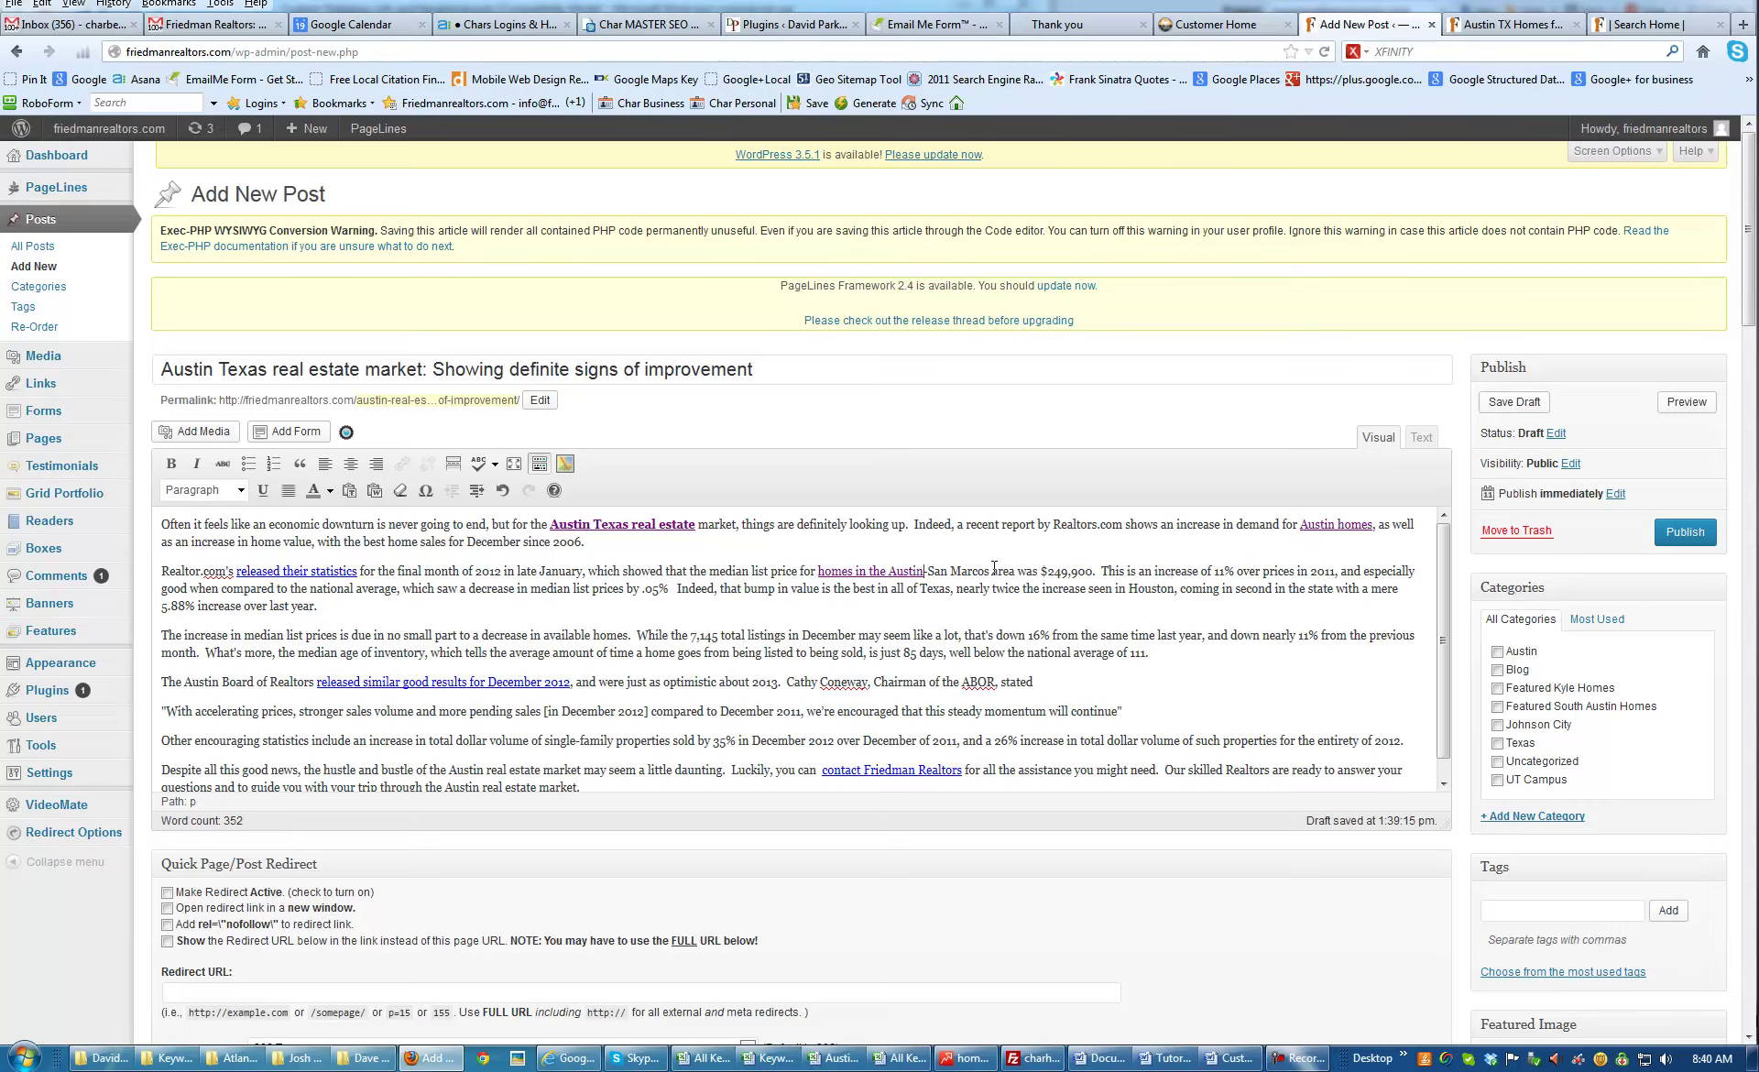
click(1659, 26)
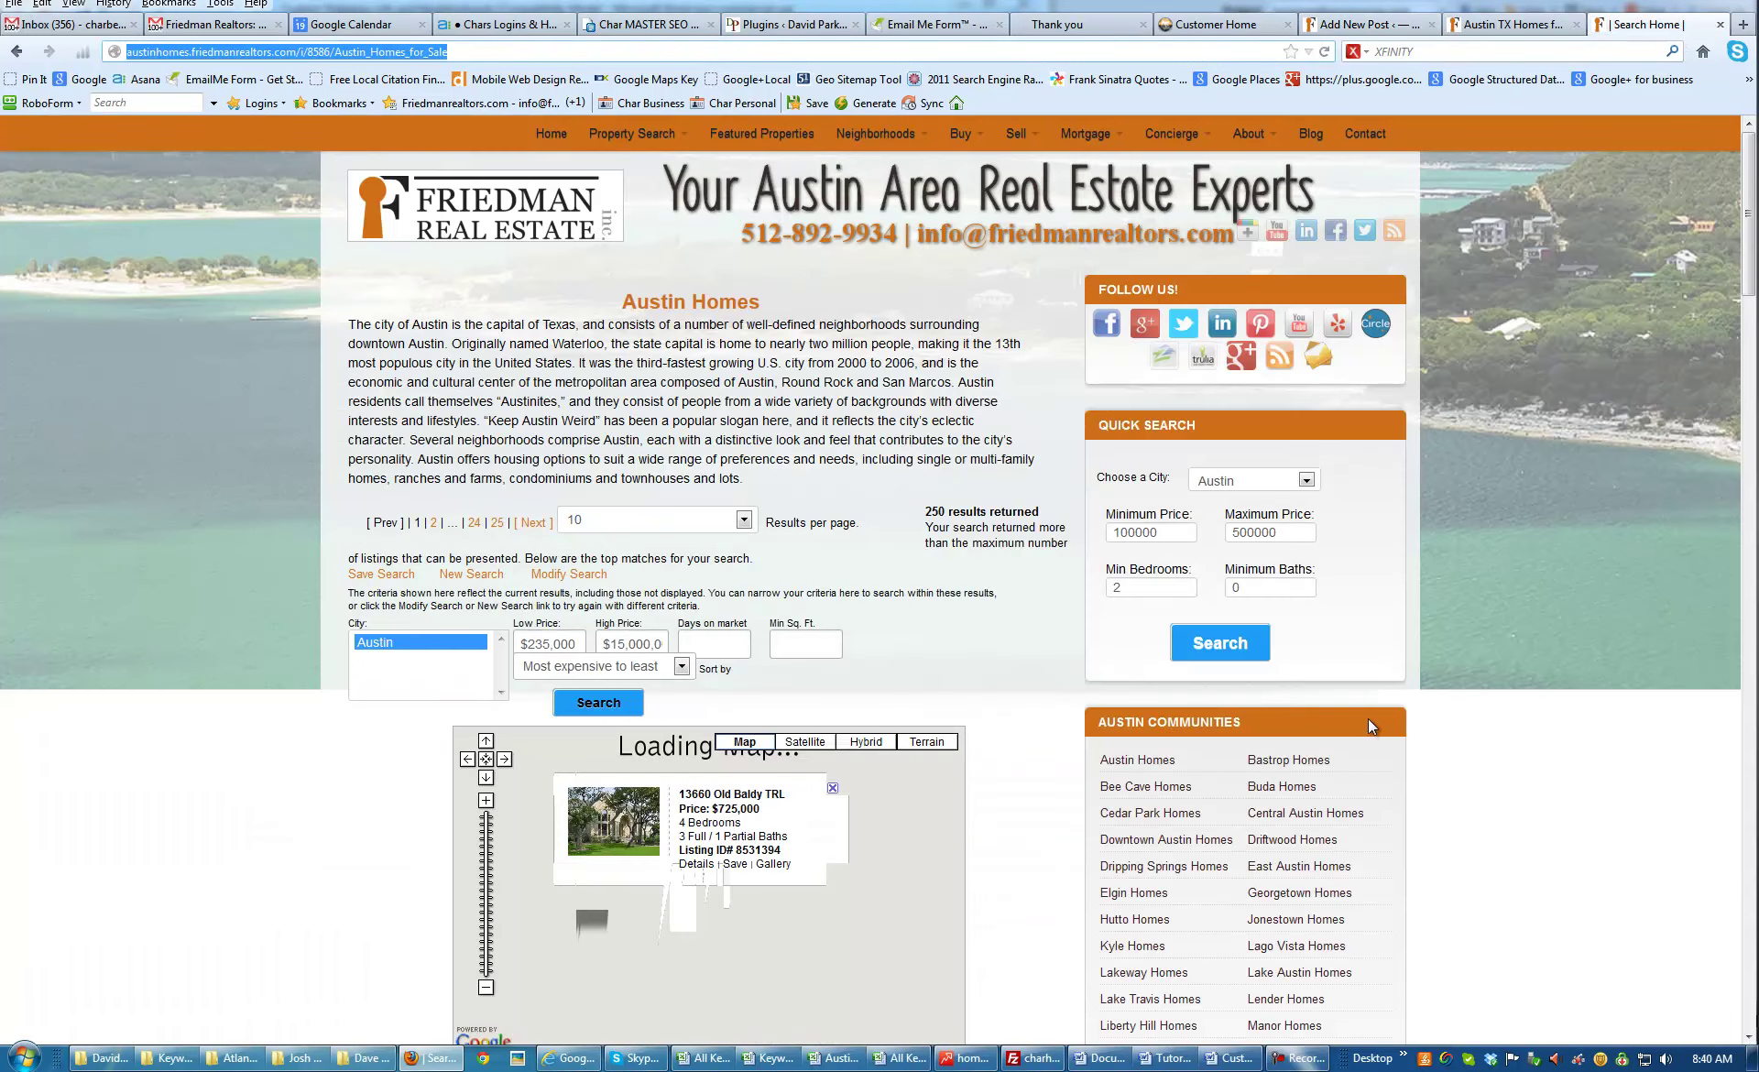
scroll(1431, 747, down, 6)
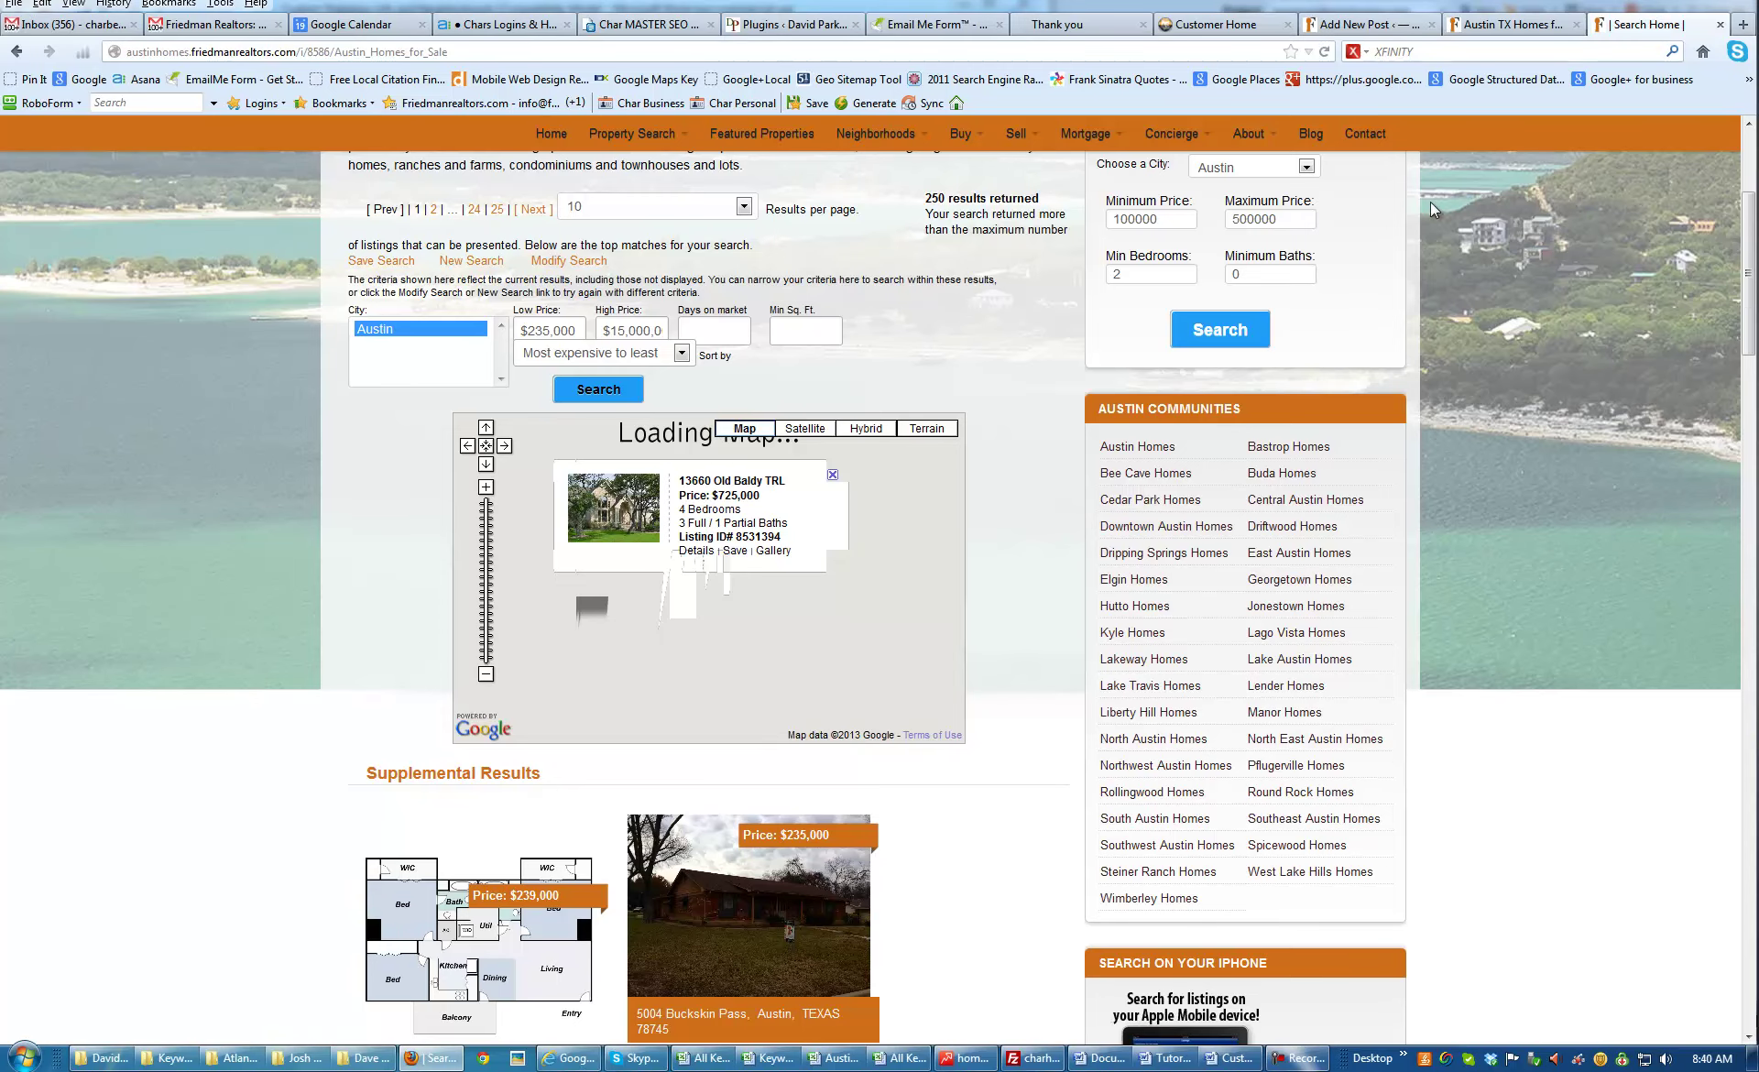
click(1352, 26)
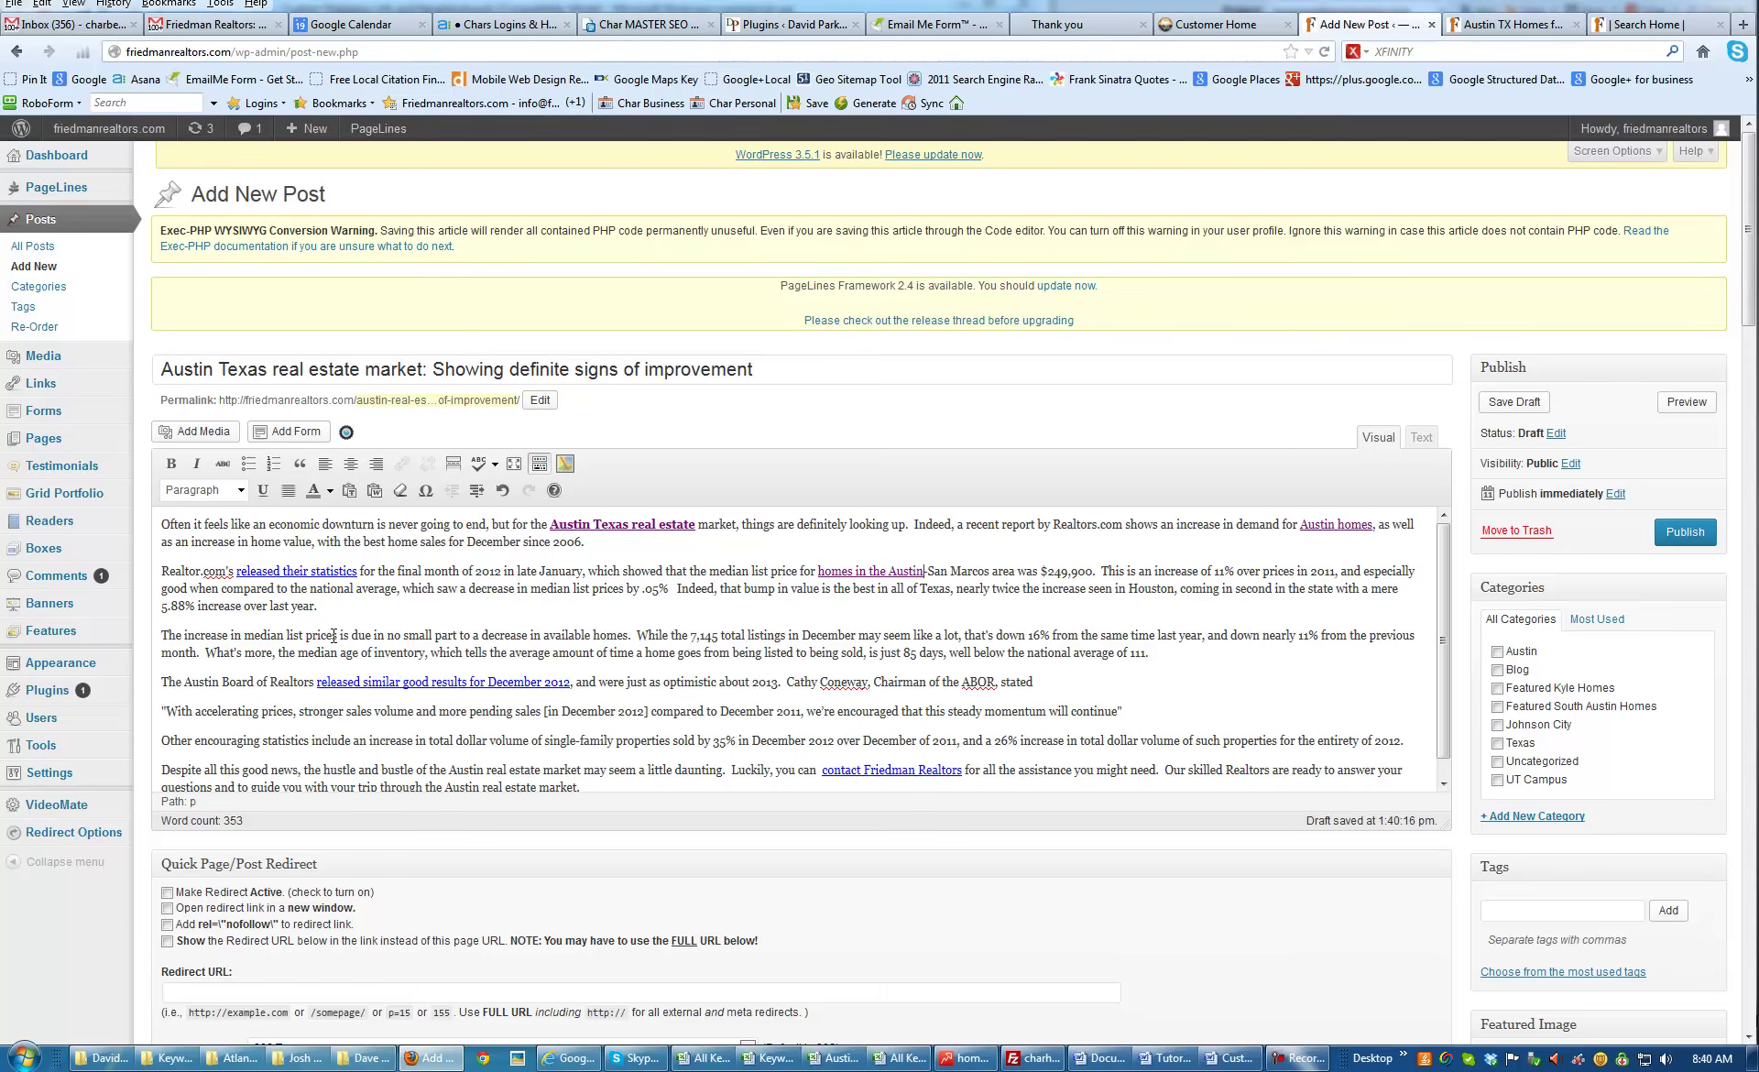
Insert "of Austin Texas Real Estate" after "The increase in median list prices" in the third paragraph
drag(338, 632, 244, 635)
click(337, 636)
text(of)
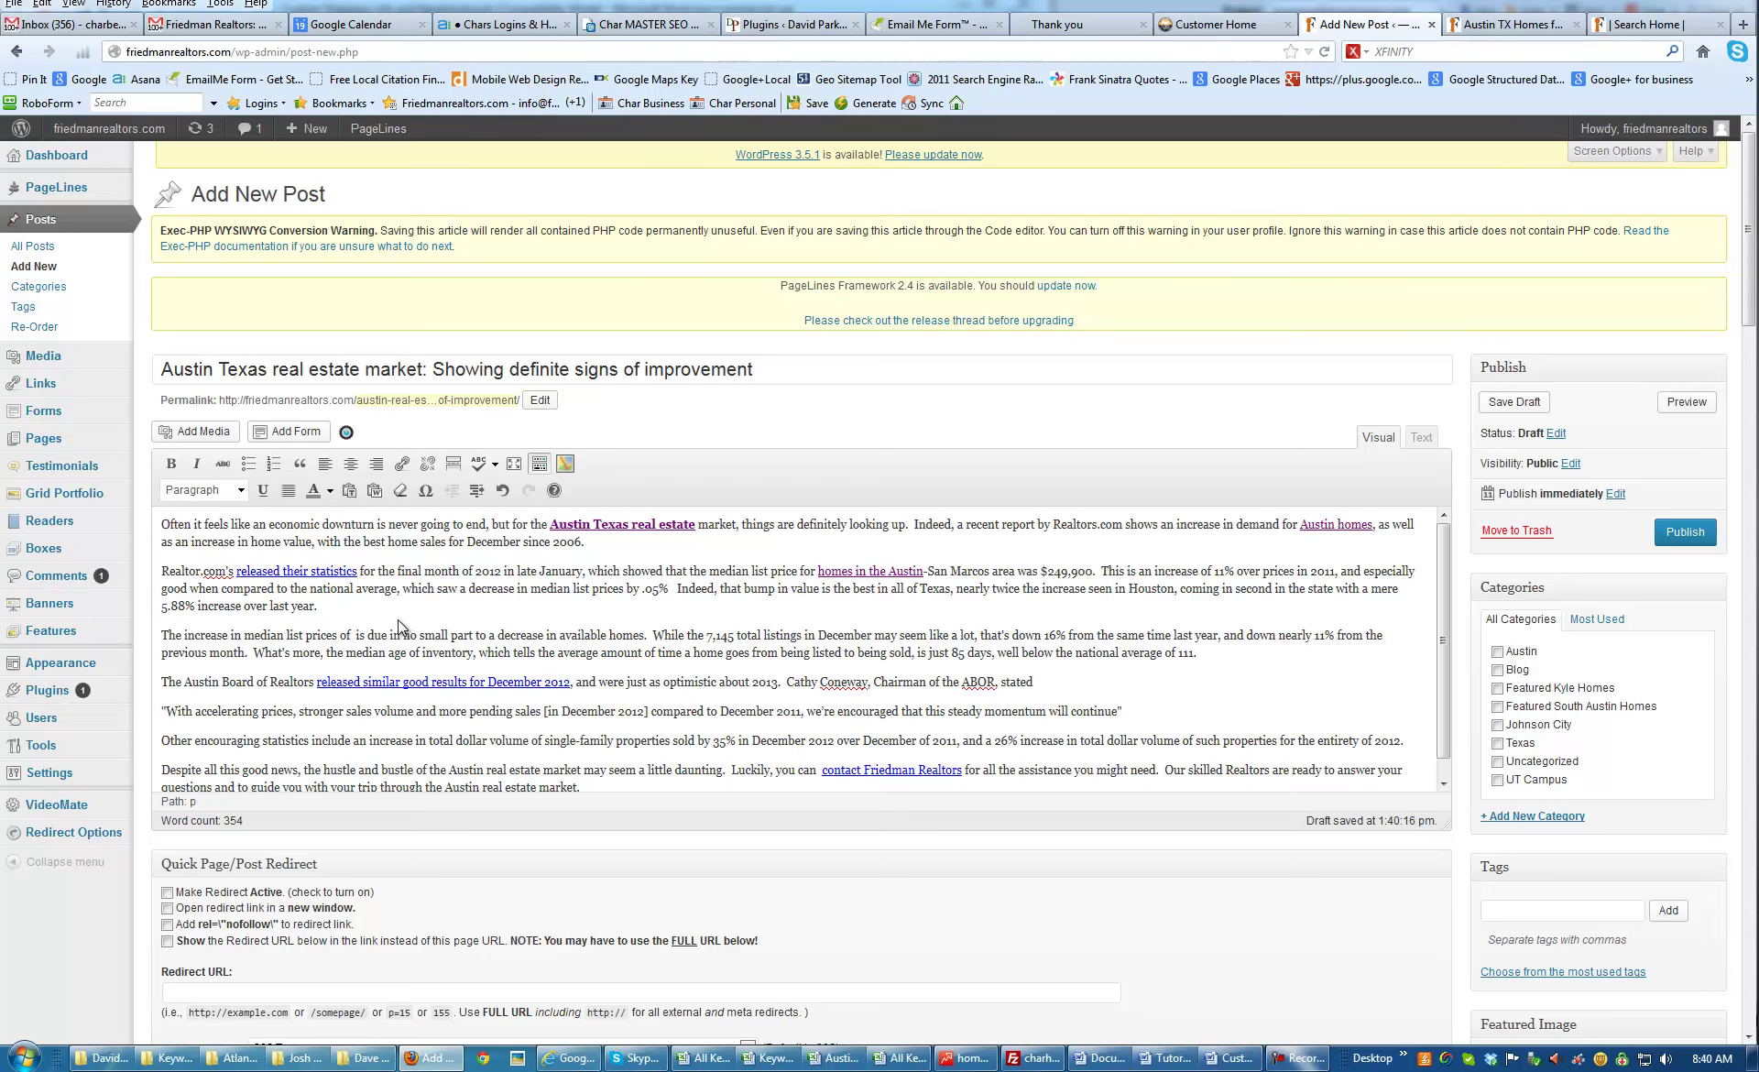
text( Austin Texas R)
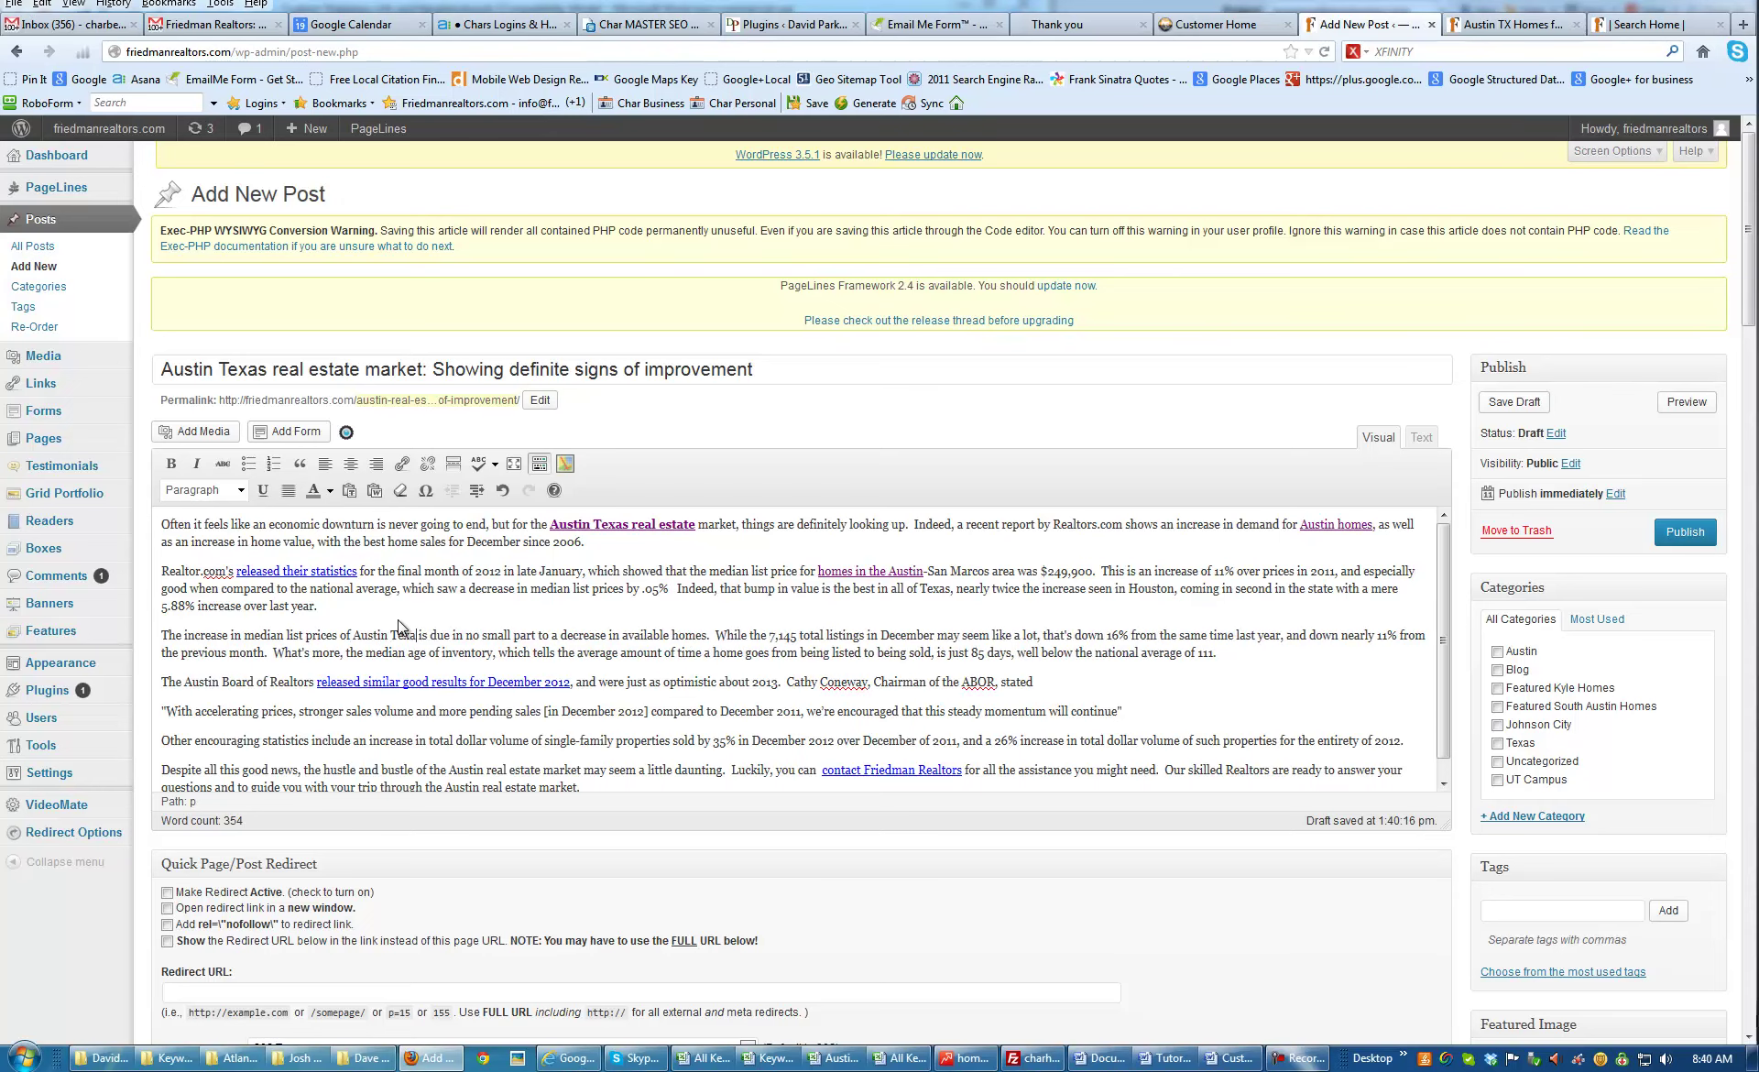
text(eal Estate)
Bold the phrase "Austin Texas Real Estate" in the third paragraph
key(shift+Left)
key(shift+Left)
key(shift+Left)
key(shift+Left)
key(shift+Left)
key(shift+Left)
key(shift+Left)
key(shift+Left)
key(shift+Left)
key(shift+Left)
key(shift+Left)
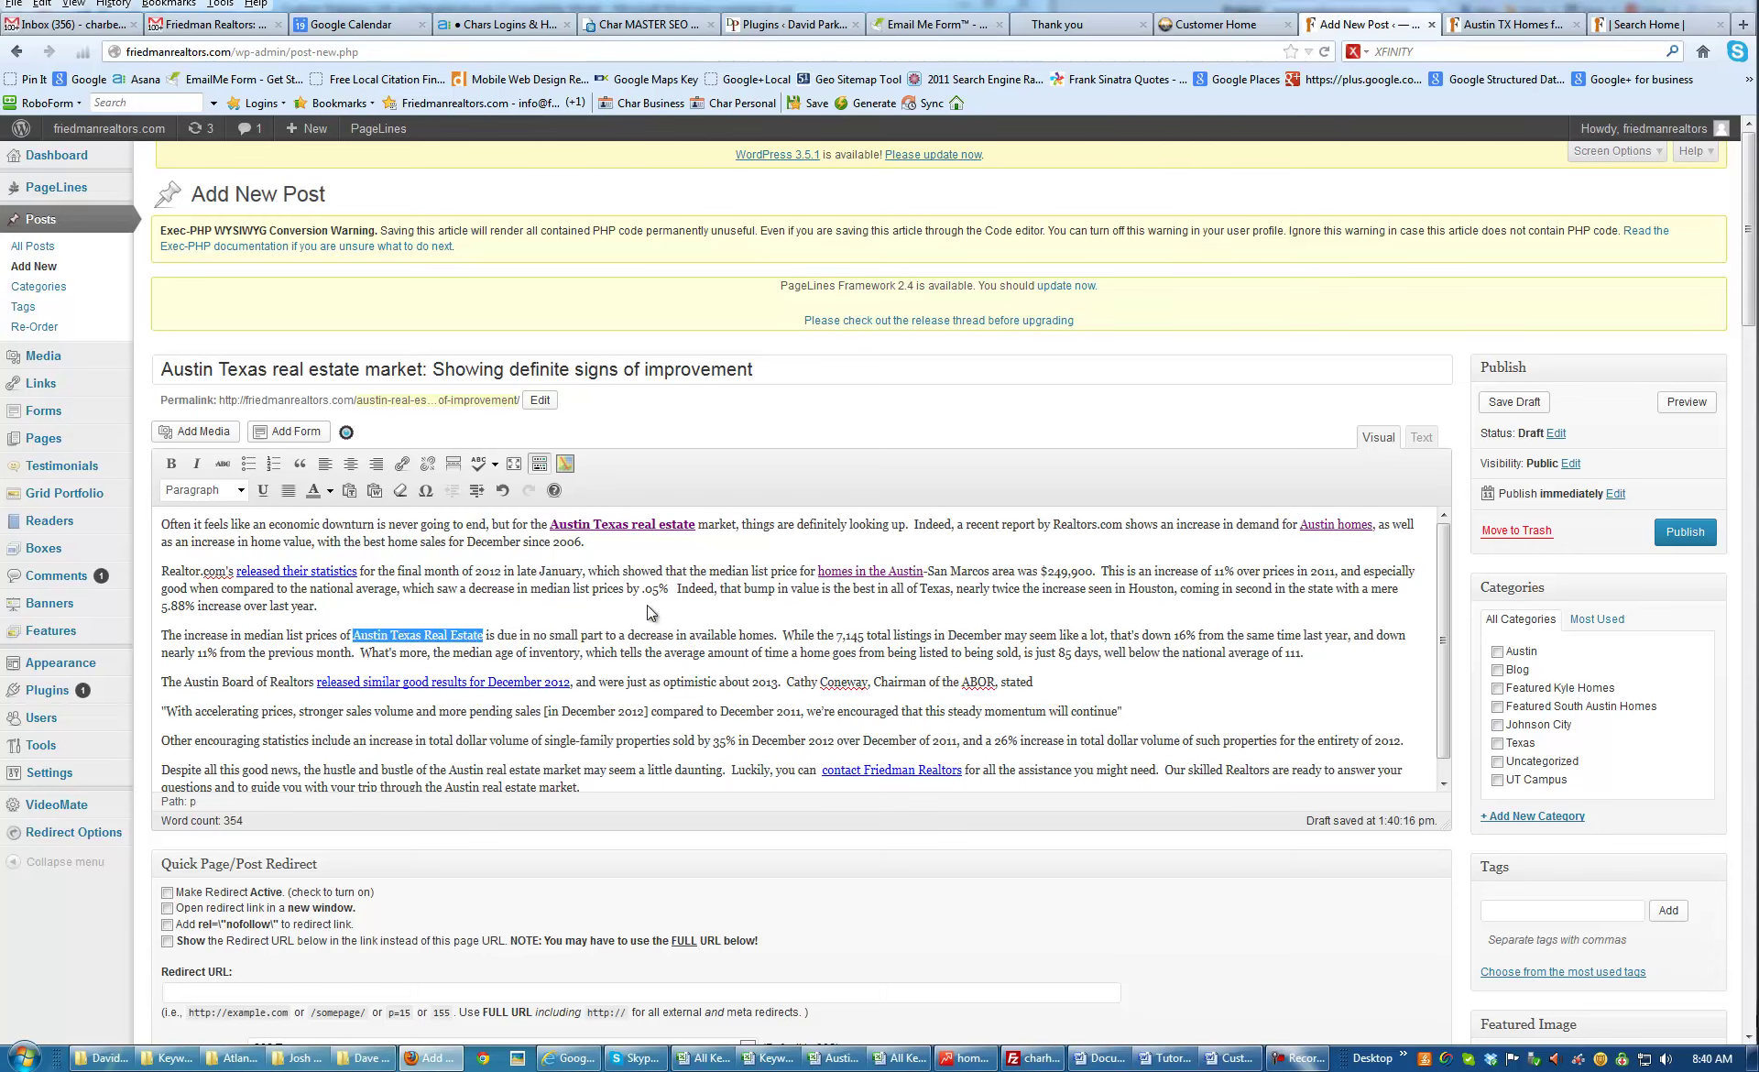
key(ctrl+b)
click(758, 632)
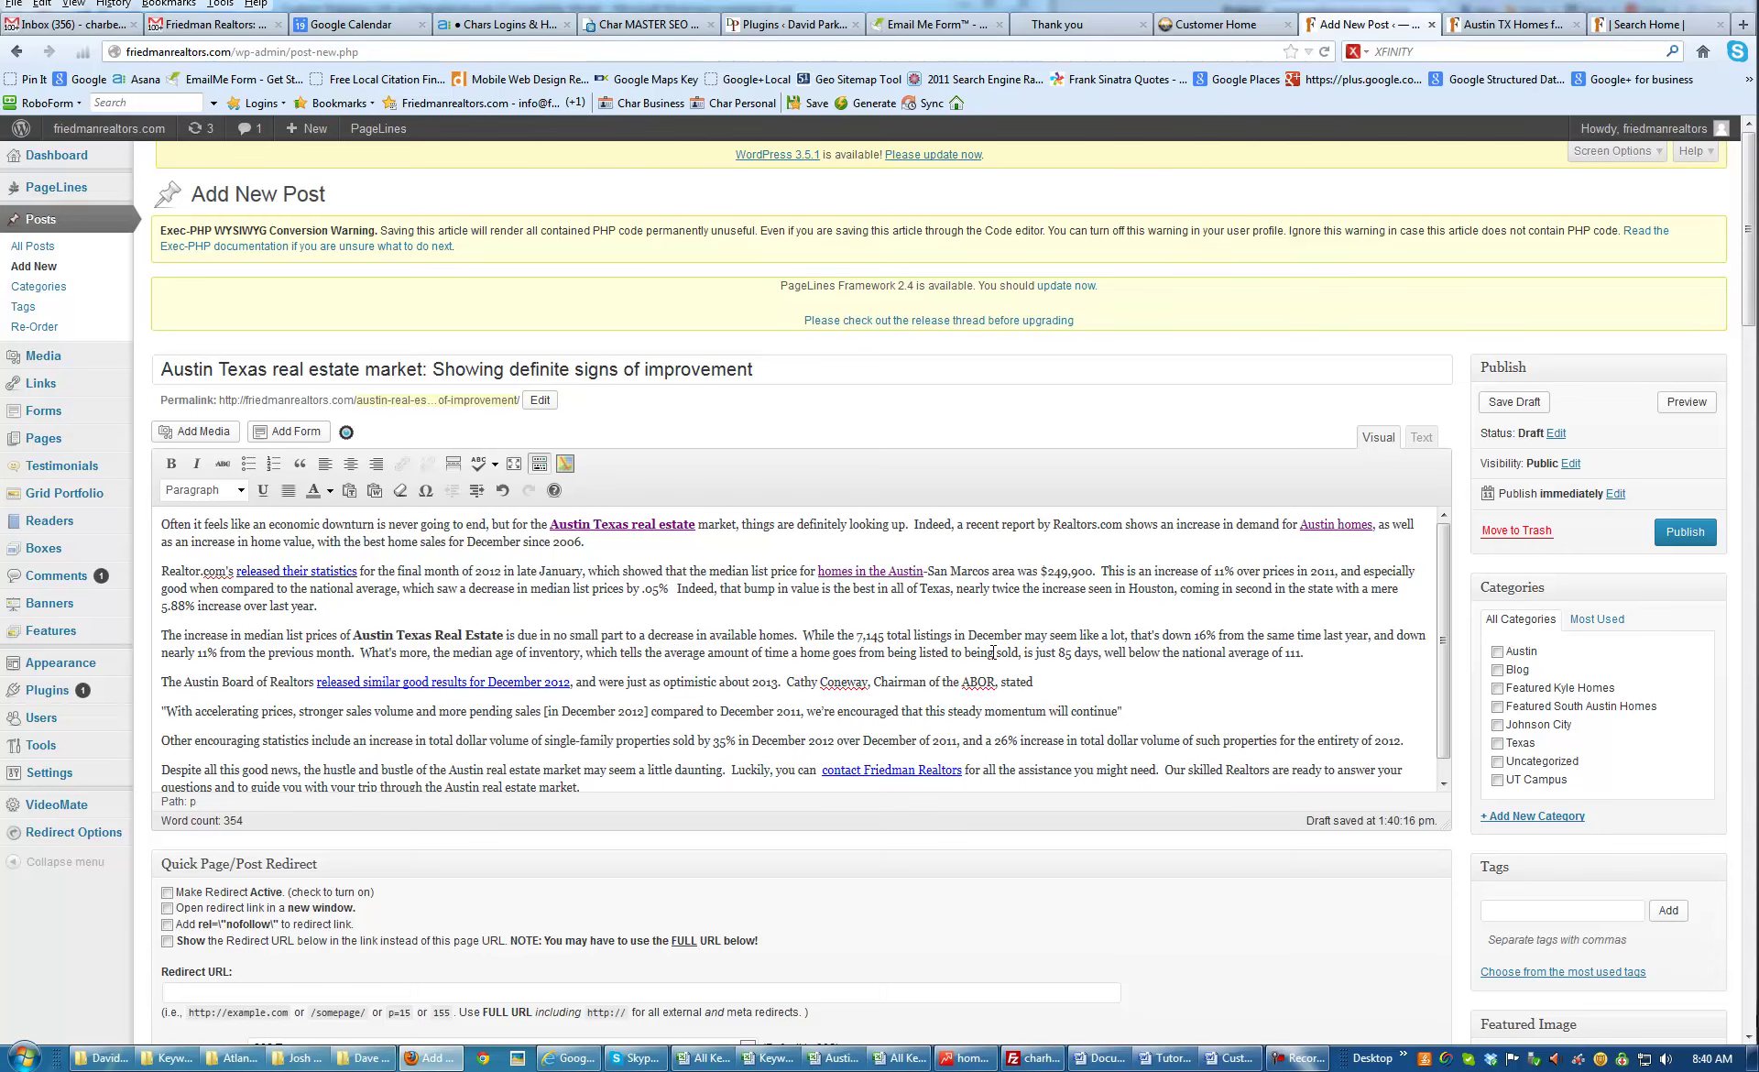
Cut the bold phrase "Austin Texas Real Estate" from the third paragraph and delete the leftover word "of"
drag(506, 636, 351, 636)
key(ctrl+c)
key(ctrl)
key(ctrl)
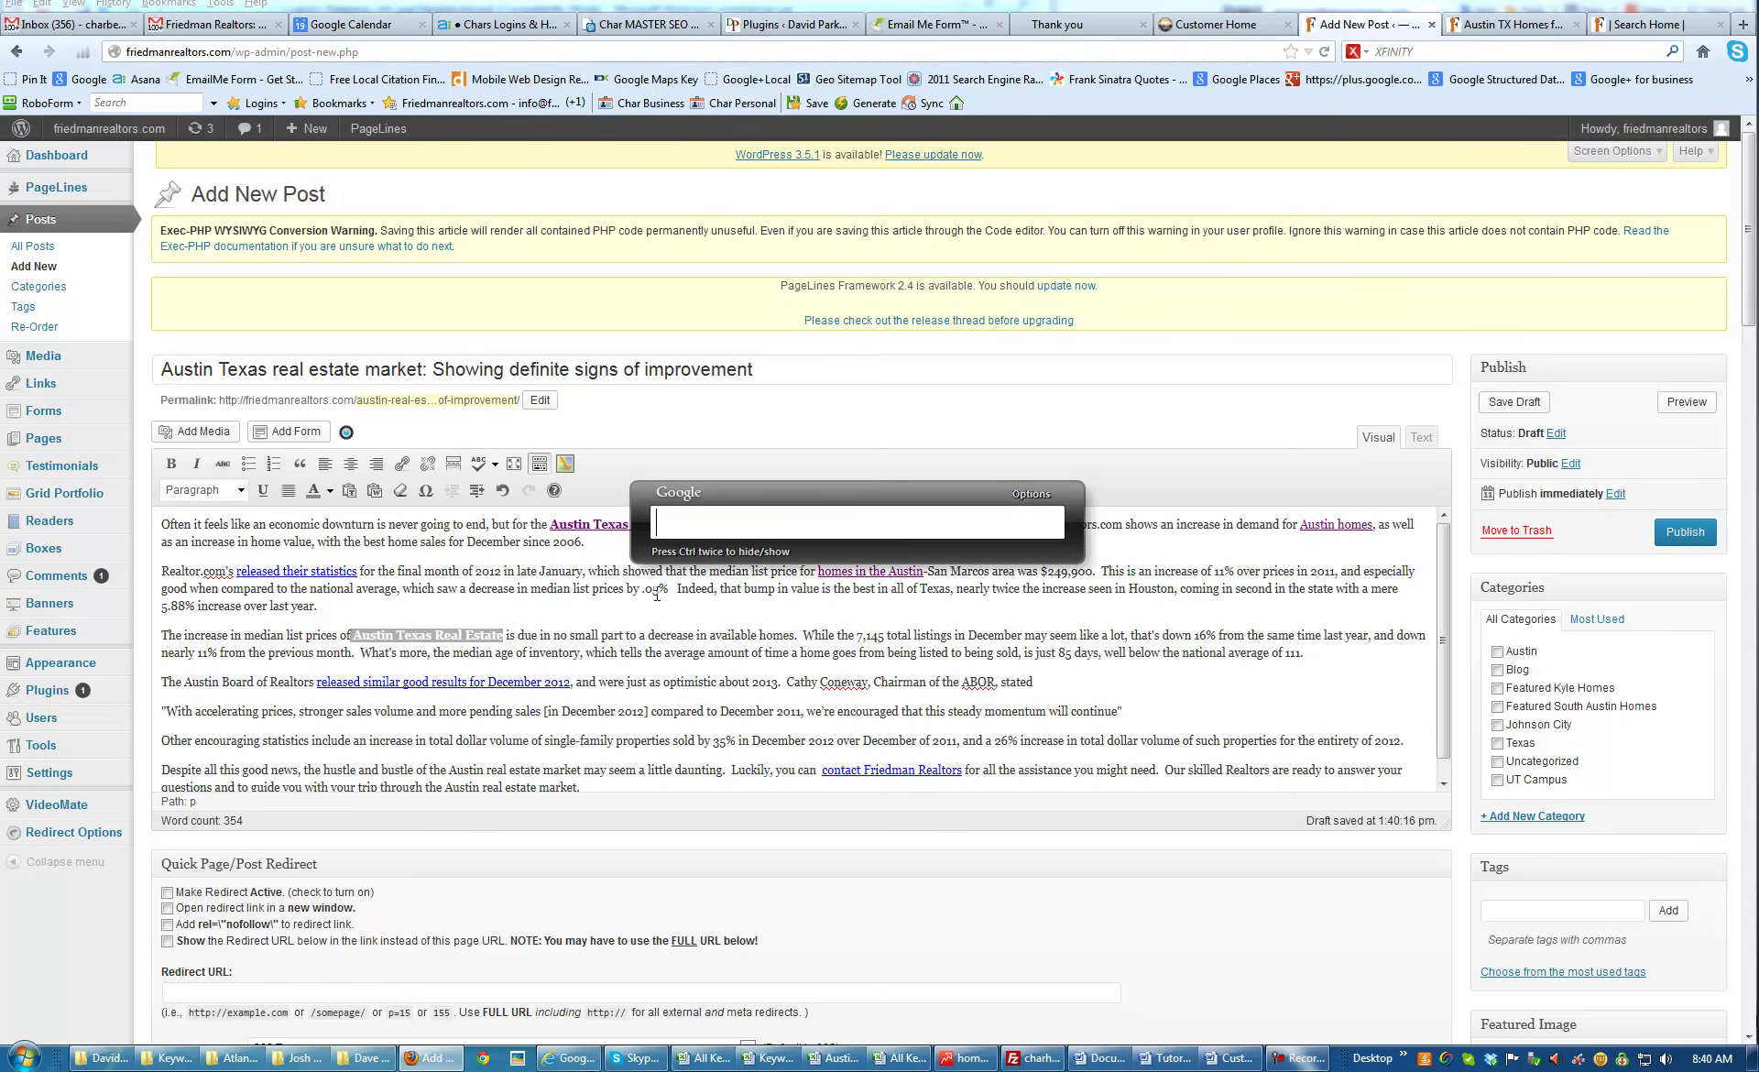
key(Escape)
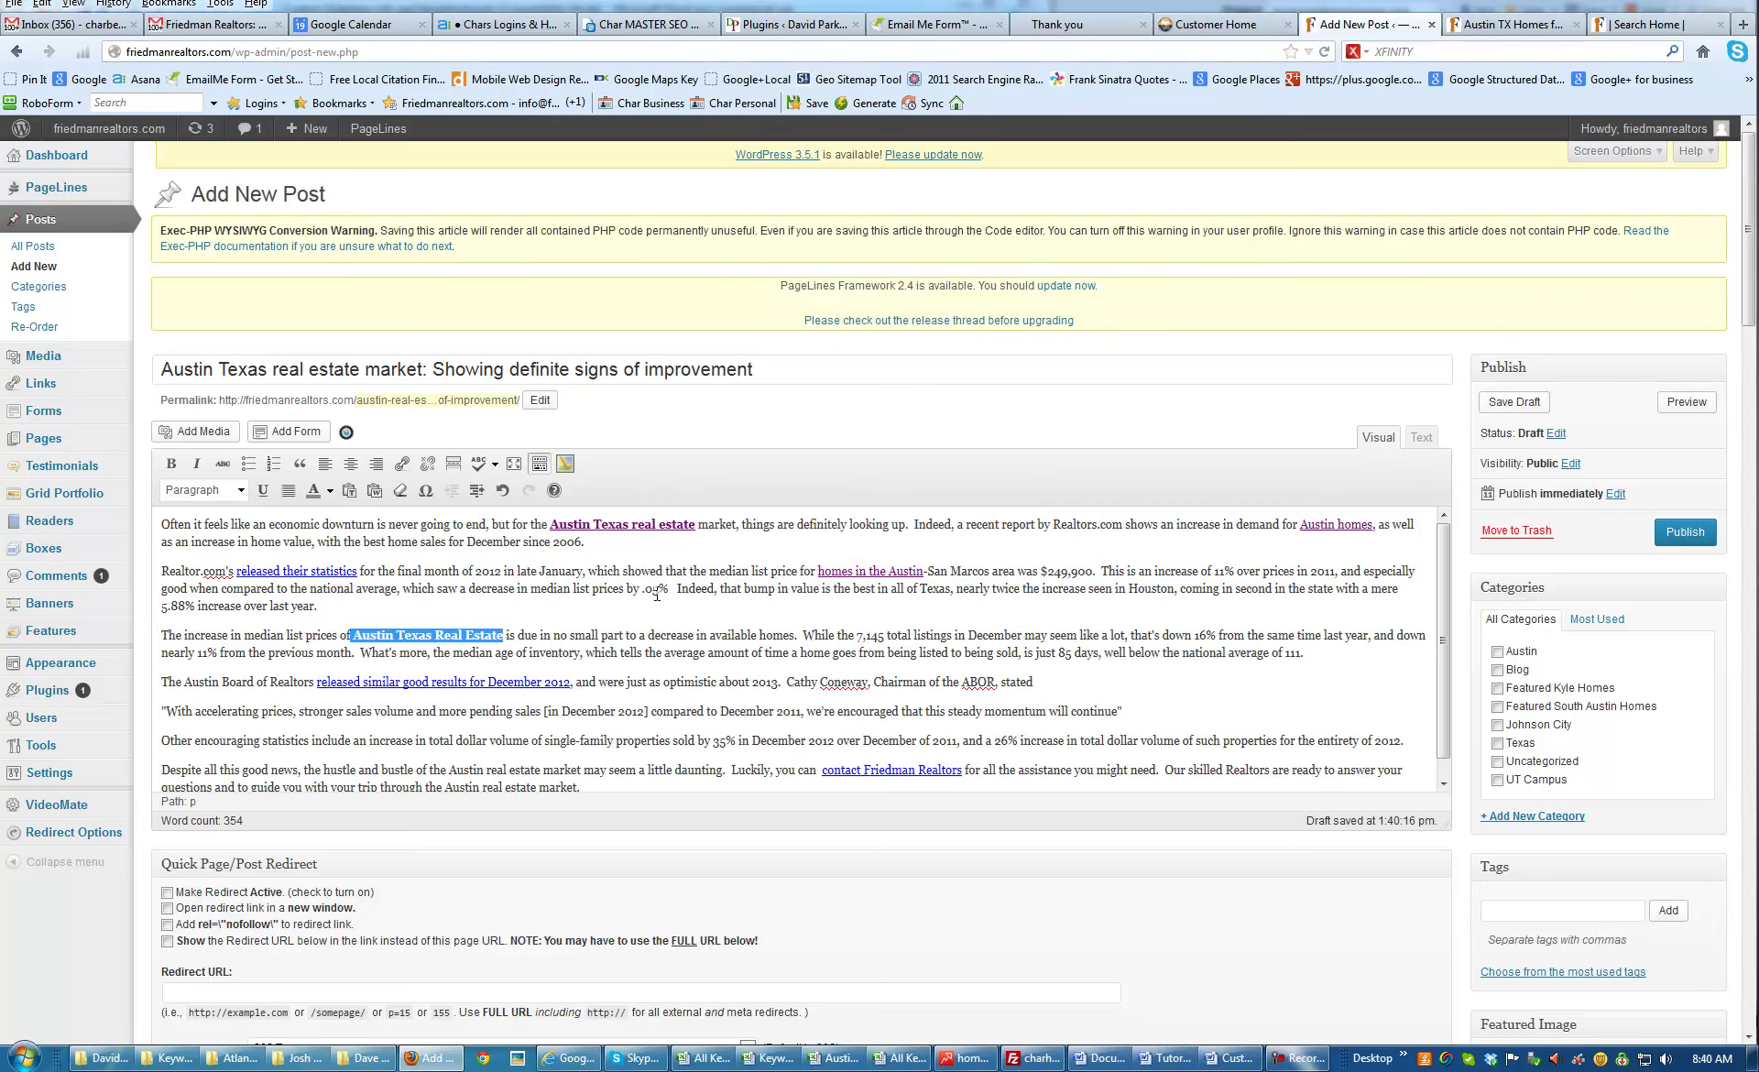
key(ctrl+b)
key(Delete)
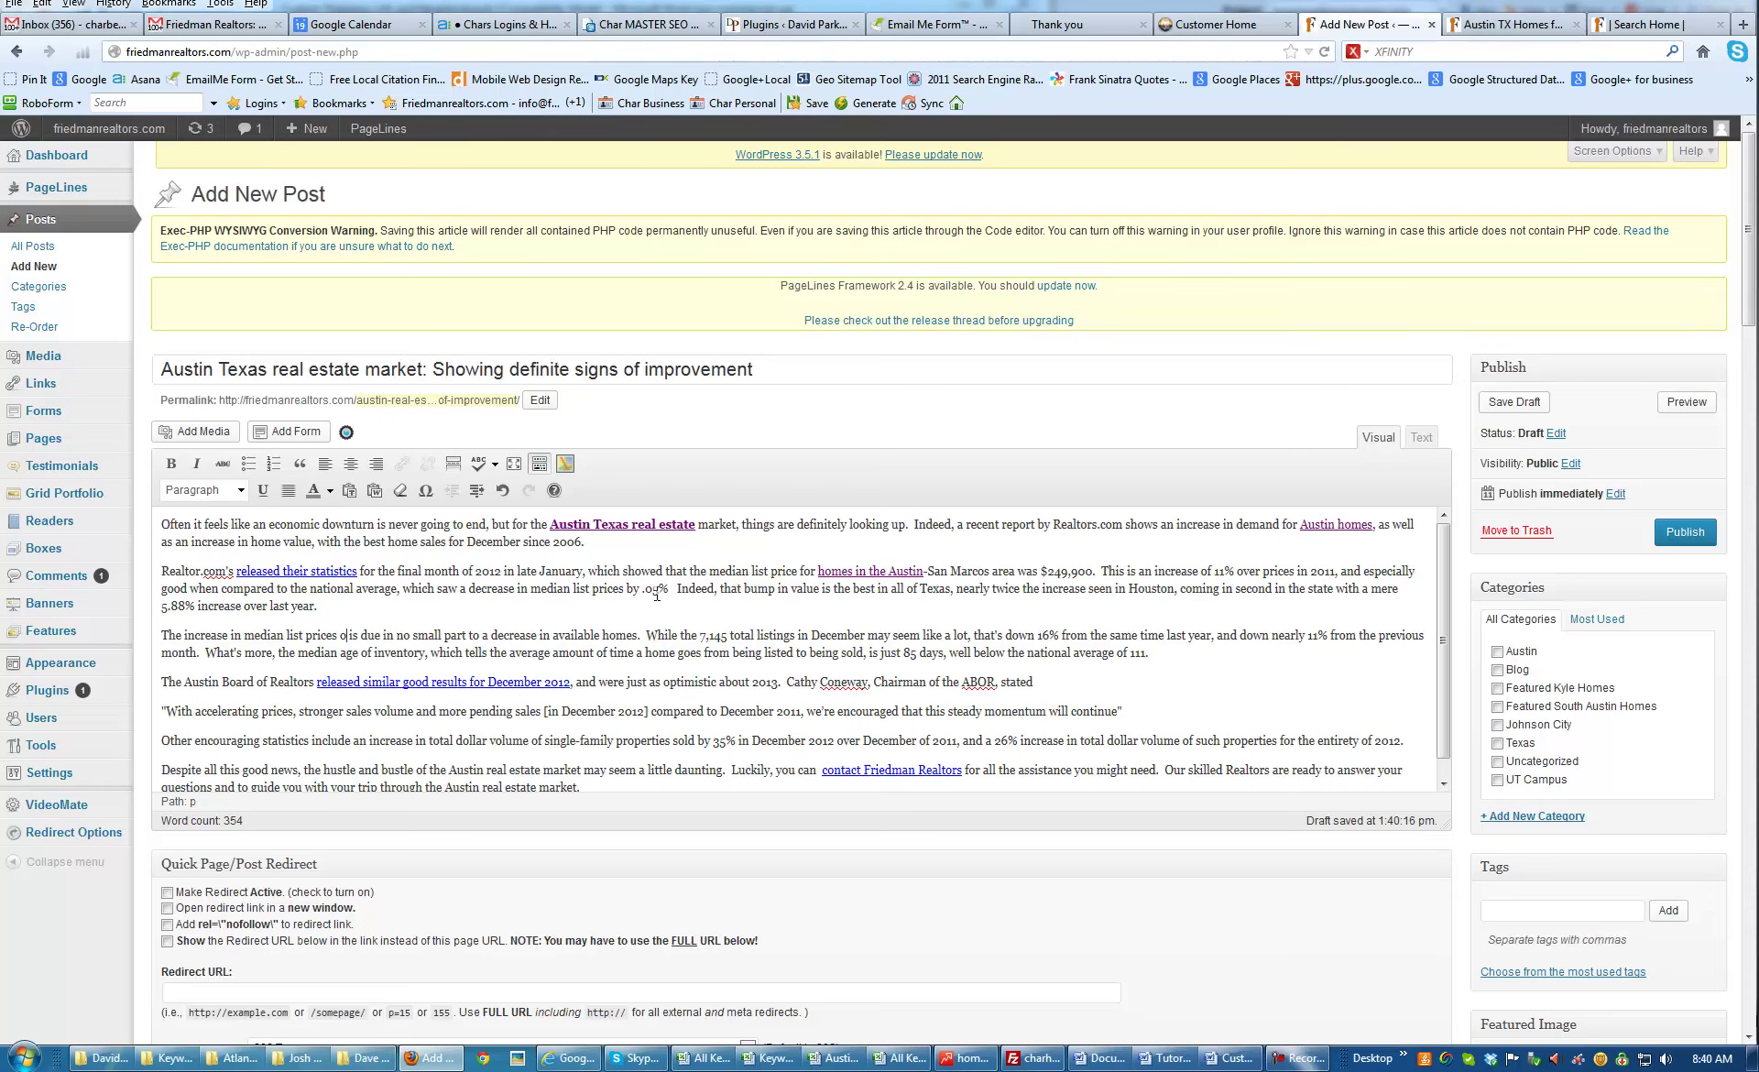
key(BackSpace)
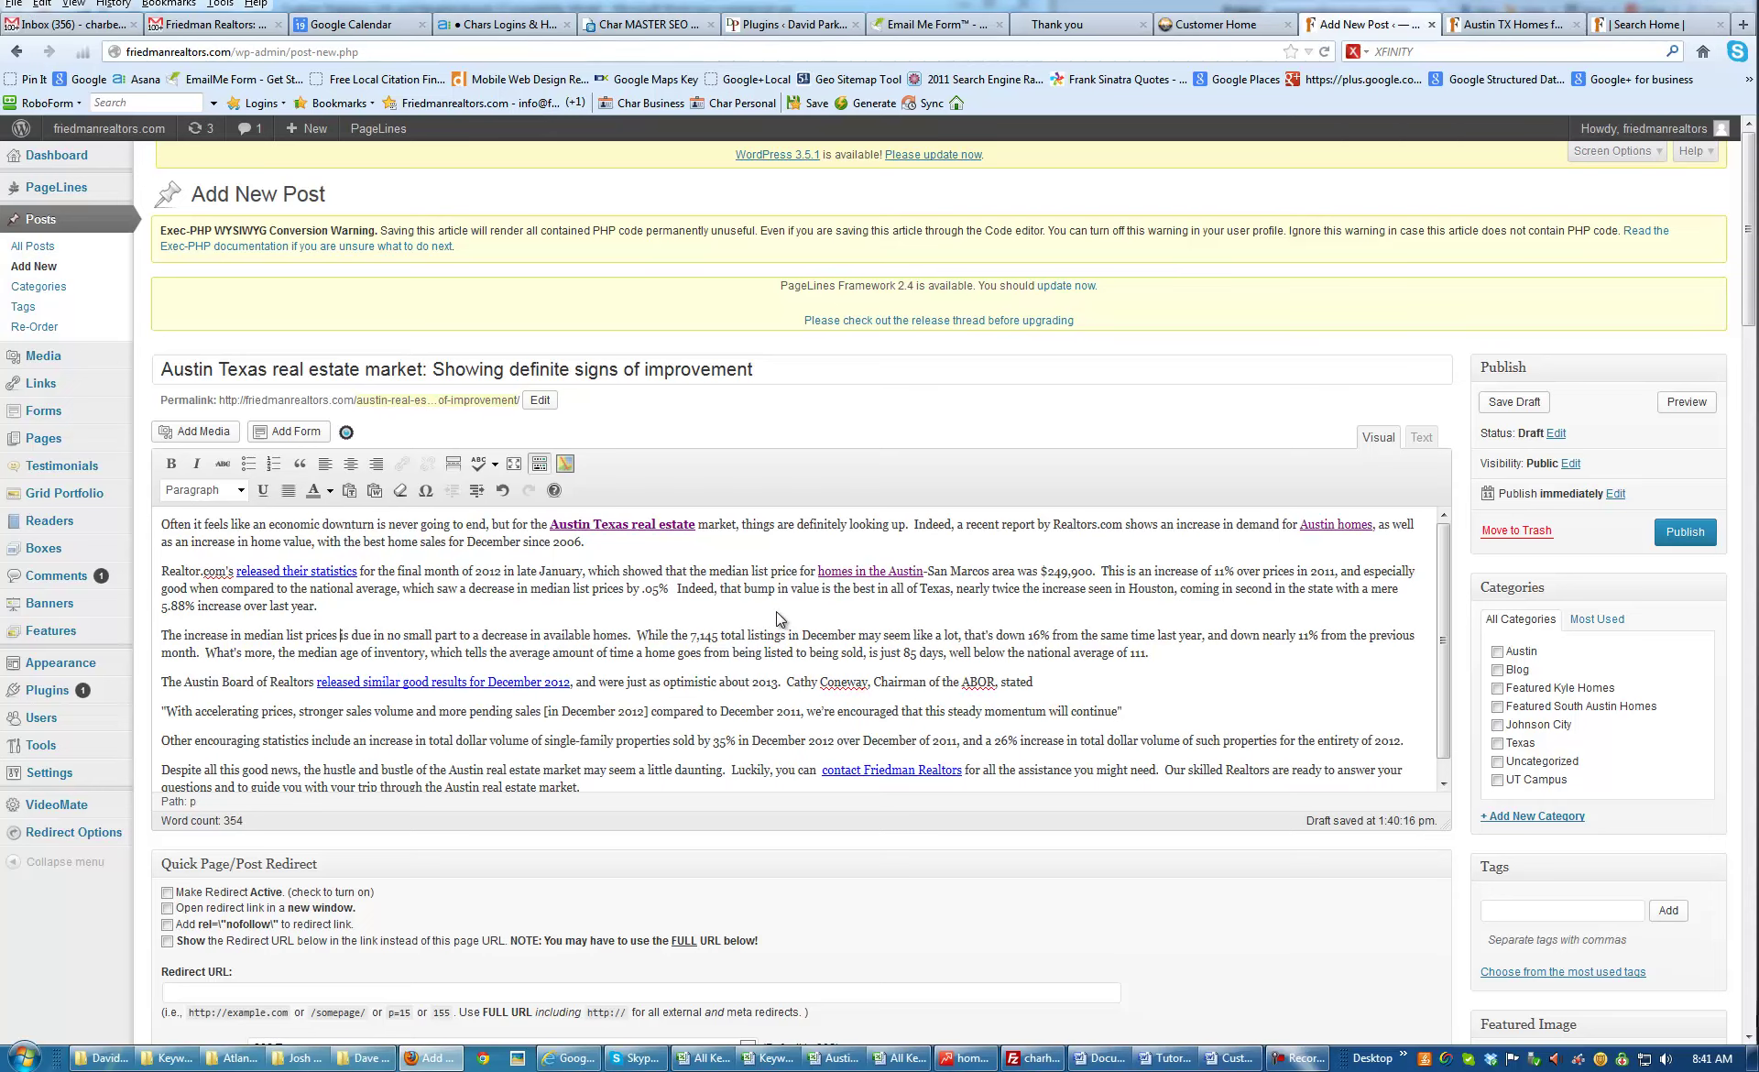
Replace "homes" after "a decrease in available" with the bold "Austin Texas Real Estate", and begin the first paragraph with "Austin Texas Real Estate:"
drag(628, 635, 594, 635)
key(ctrl+v)
text(.)
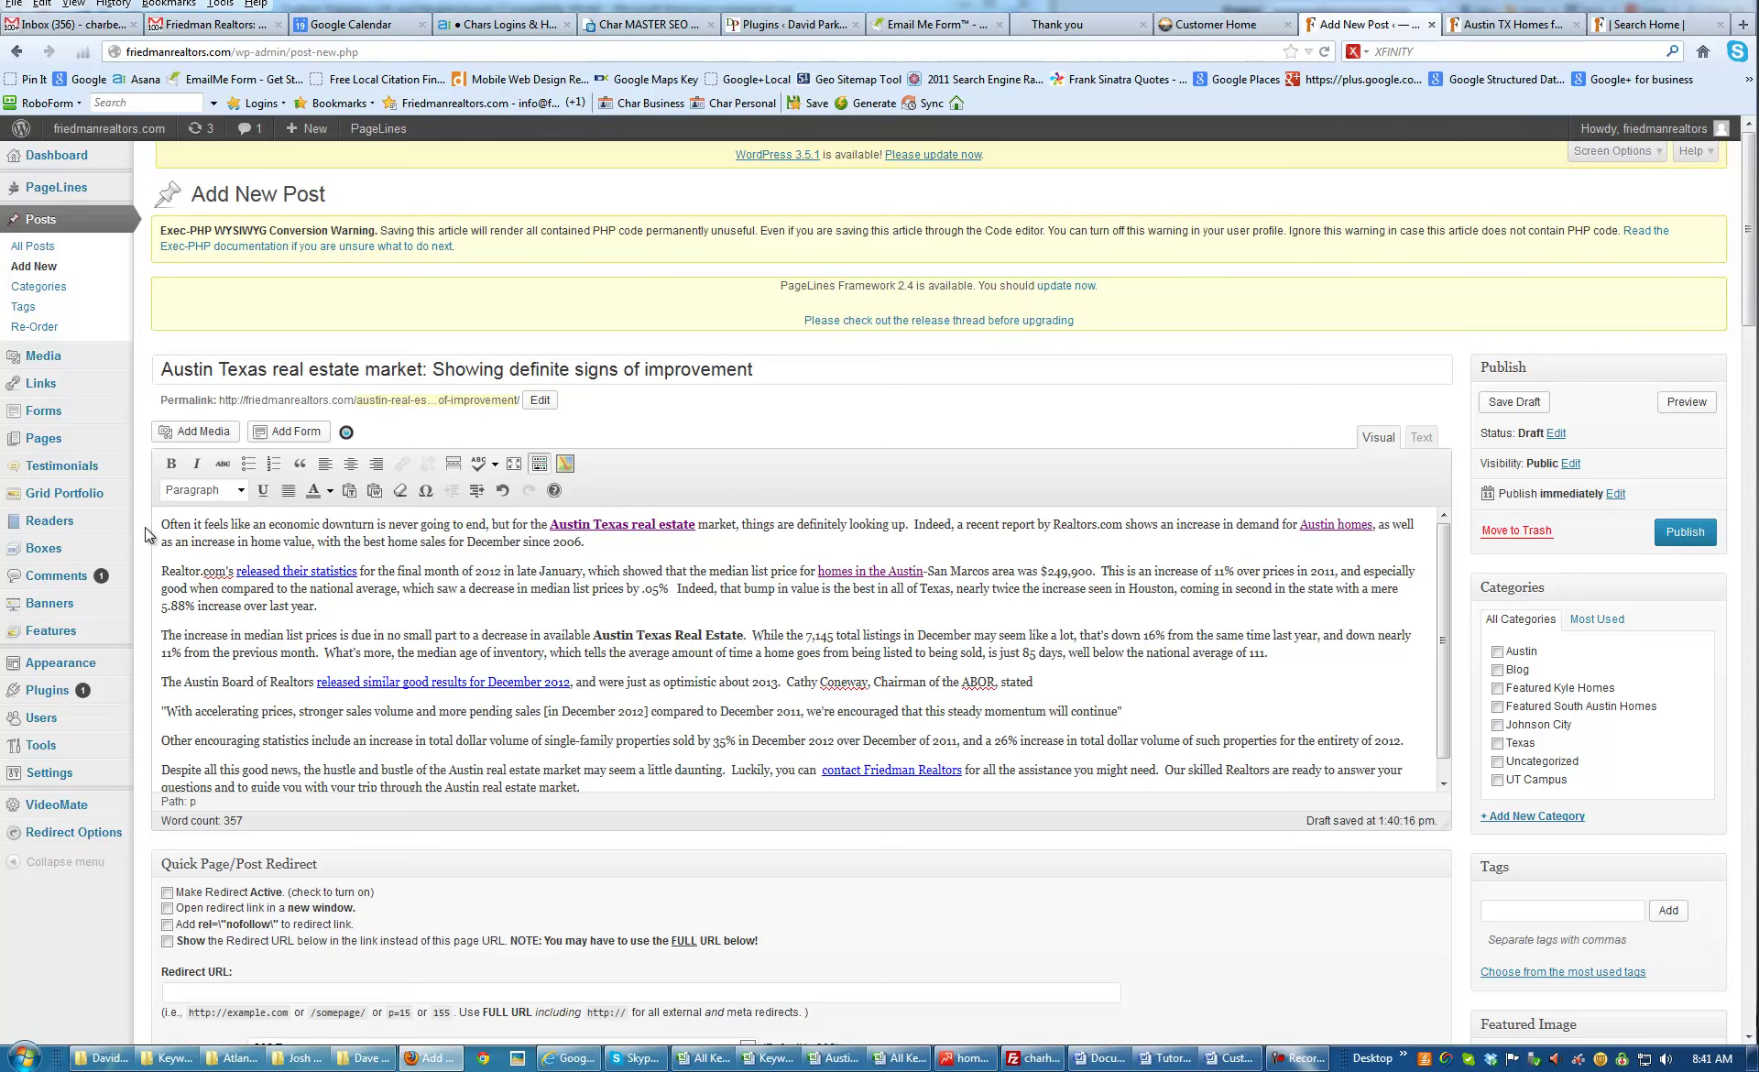
key(ctrl+v)
text(:)
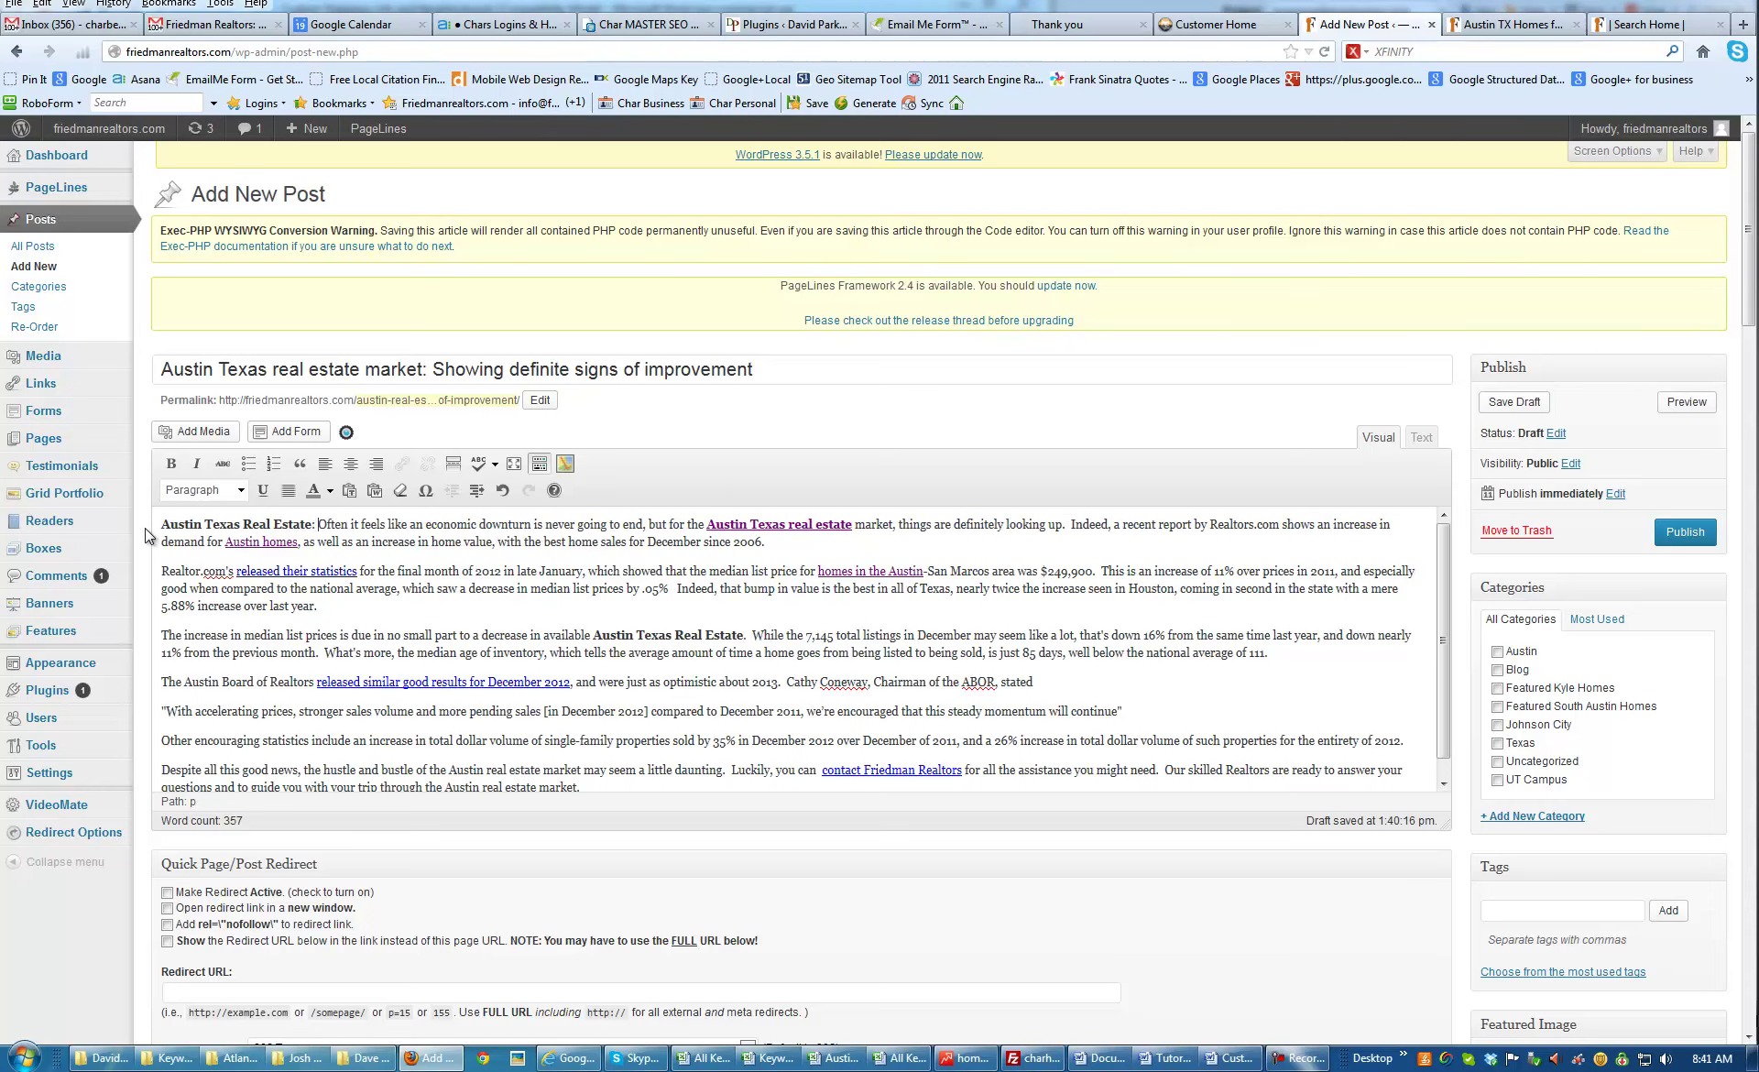
Try bolding the colon after the opening phrase "Austin Texas Real Estate", and undo that formatting
click(198, 523)
key(shift+Right)
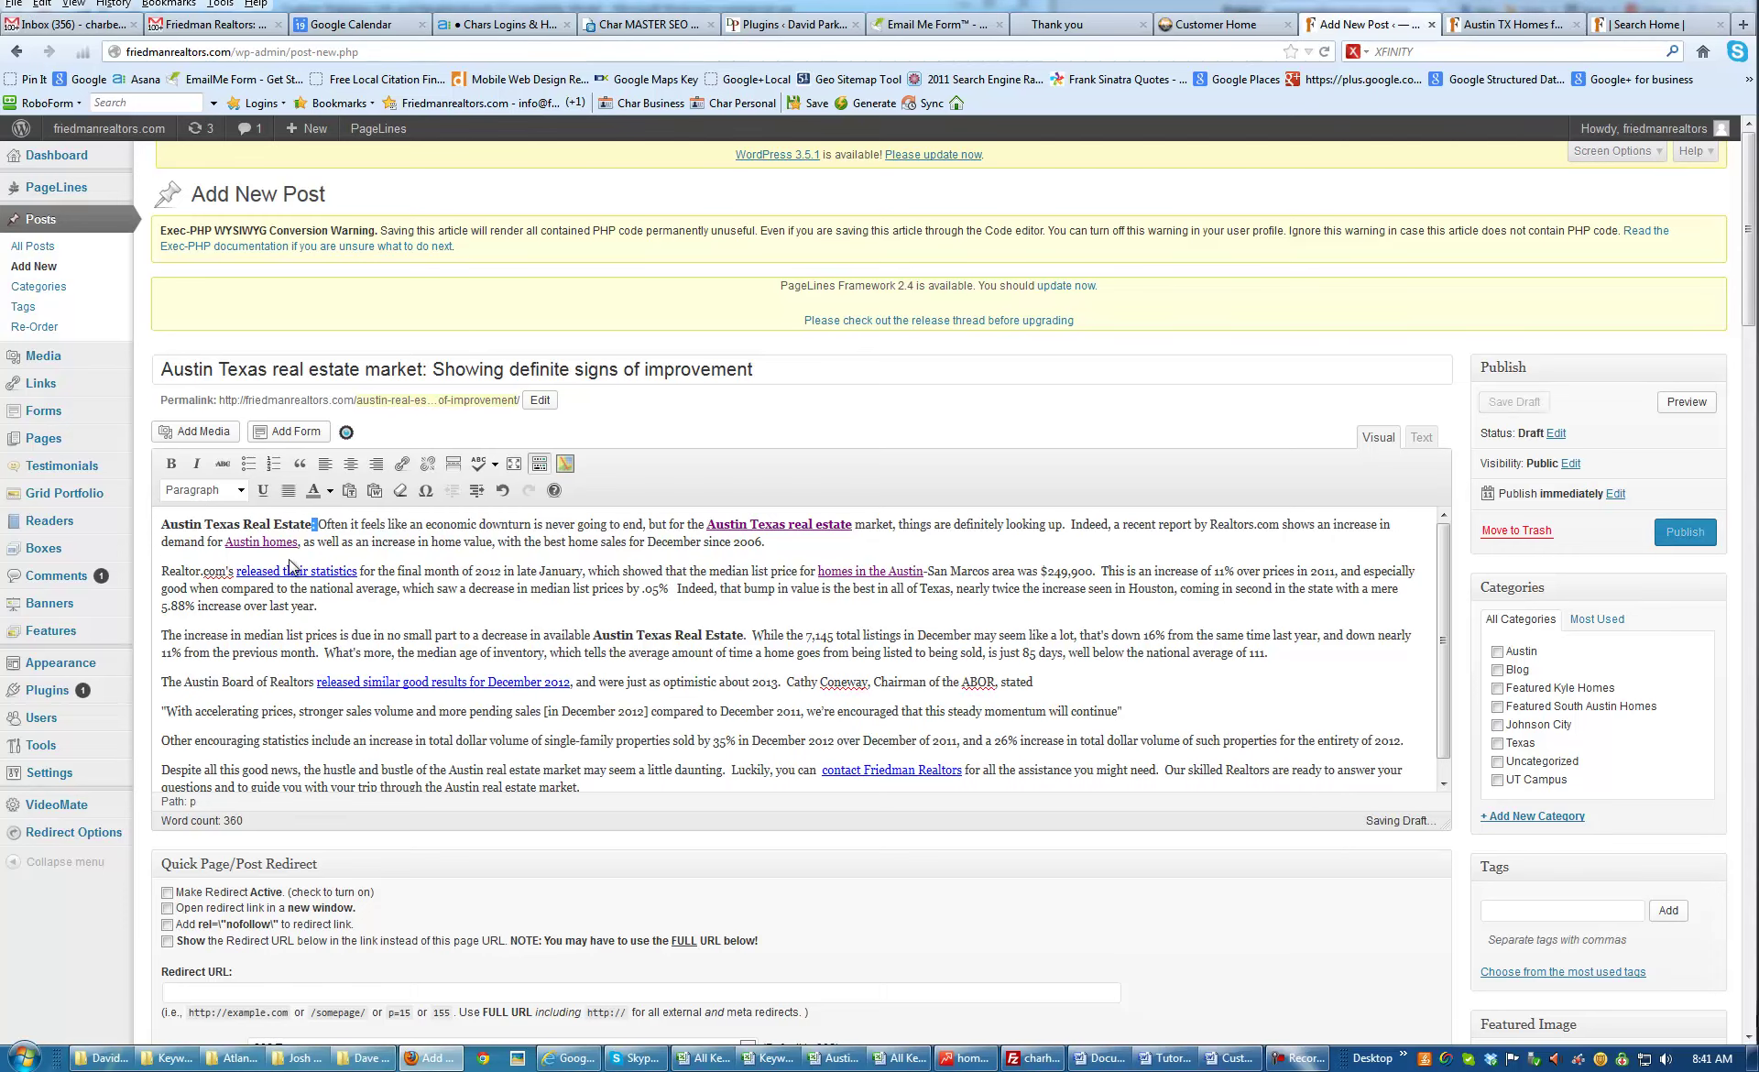
key(ctrl+b)
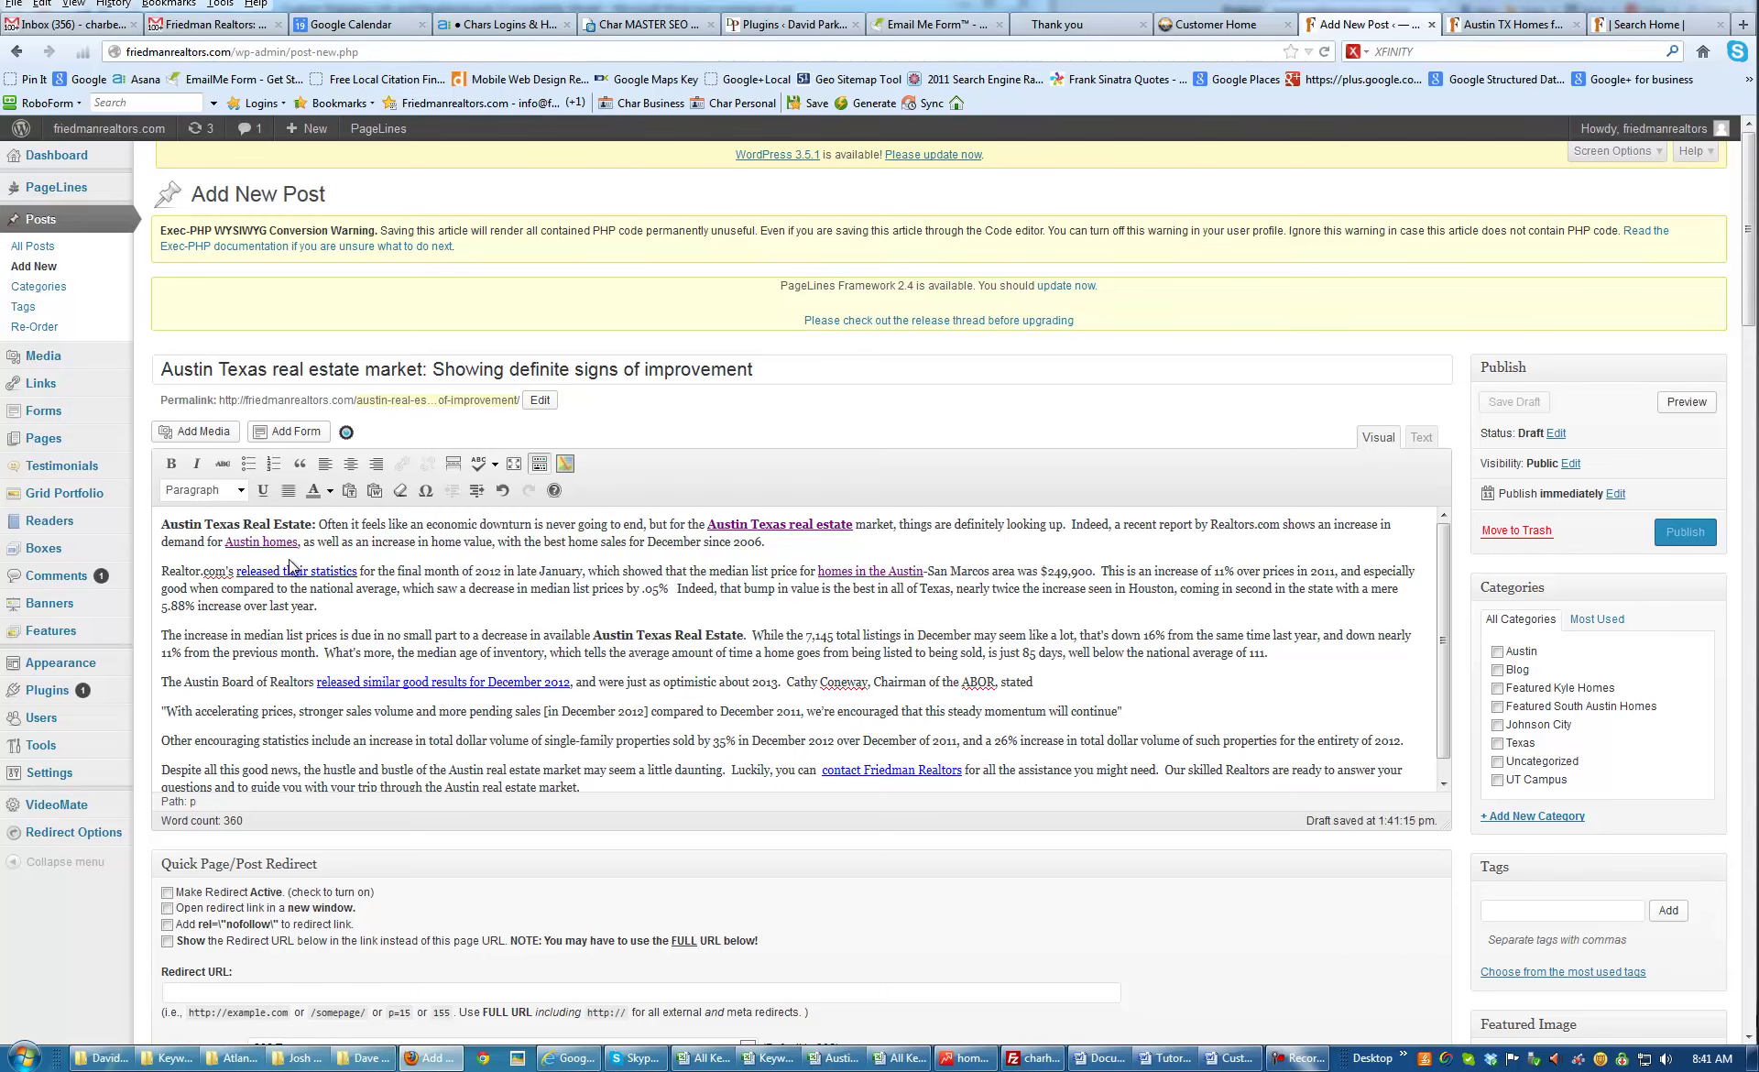
key(ctrl+z)
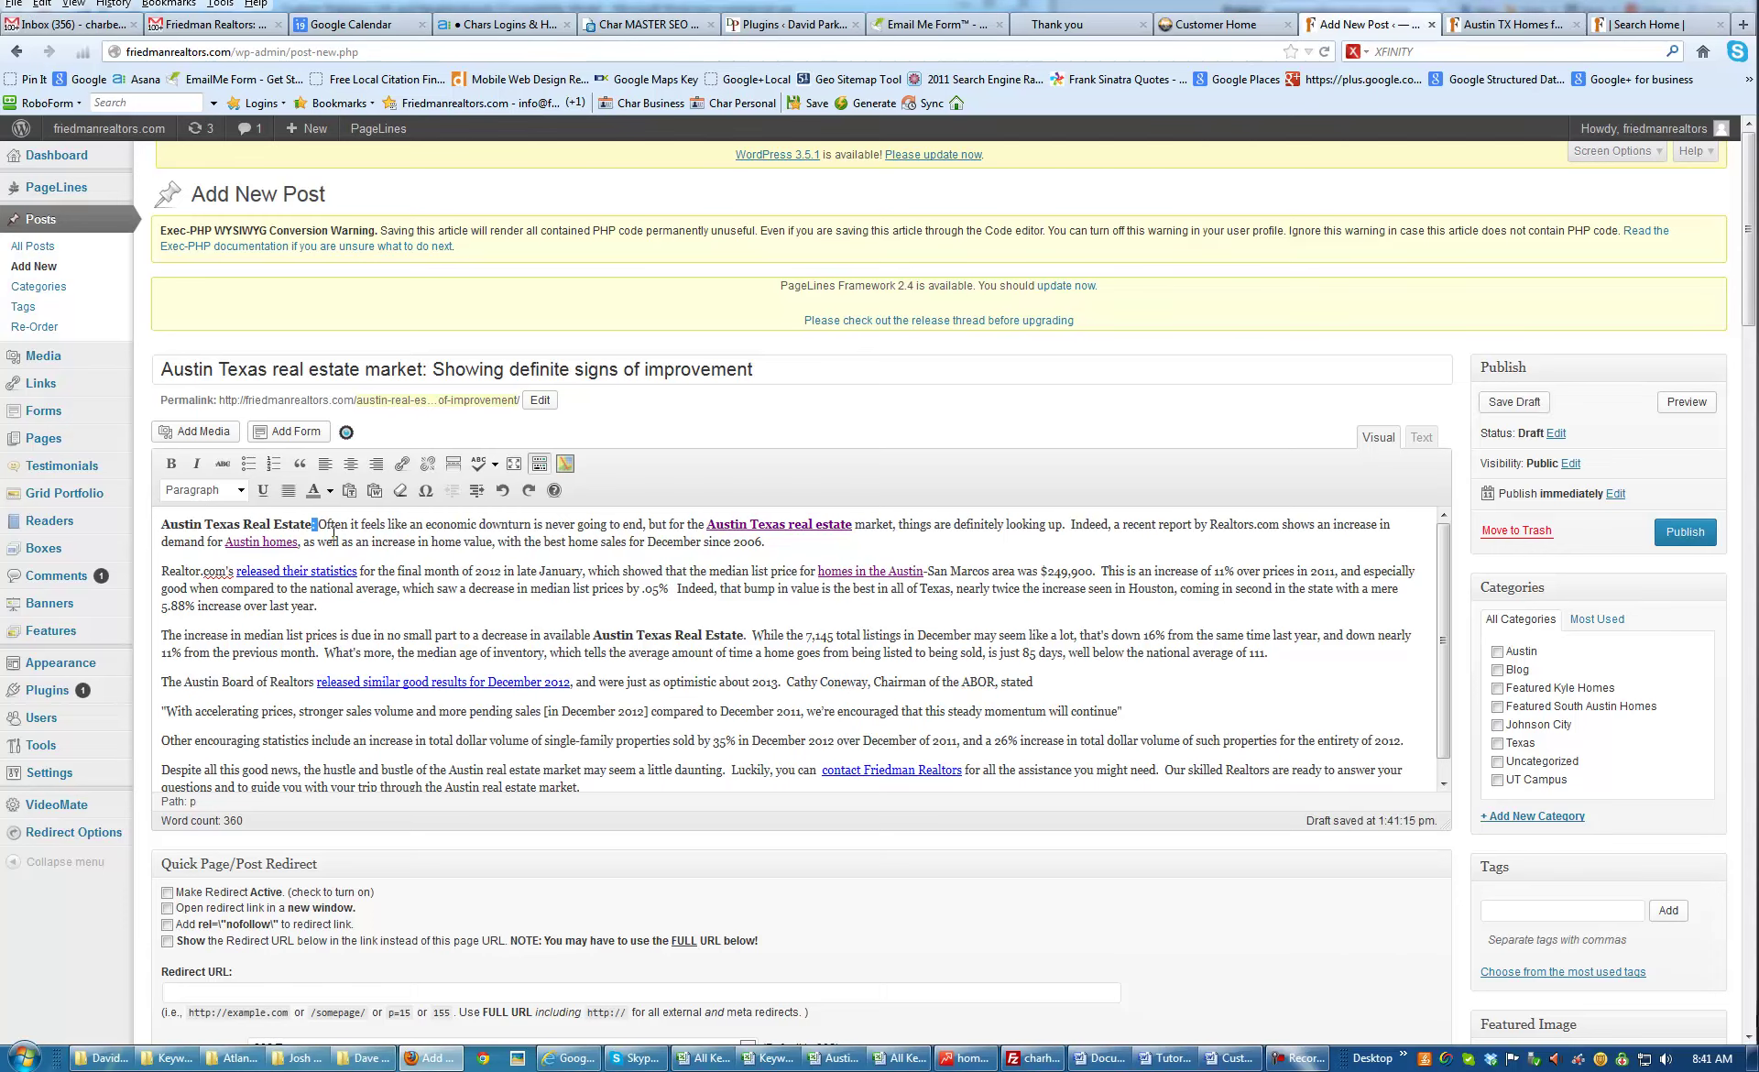
Paste the bold "Austin Texas Real Estate" over "Austin real estate market" at the post's end and over "properties" after "single-family"
click(172, 527)
scroll(576, 766, down, 1)
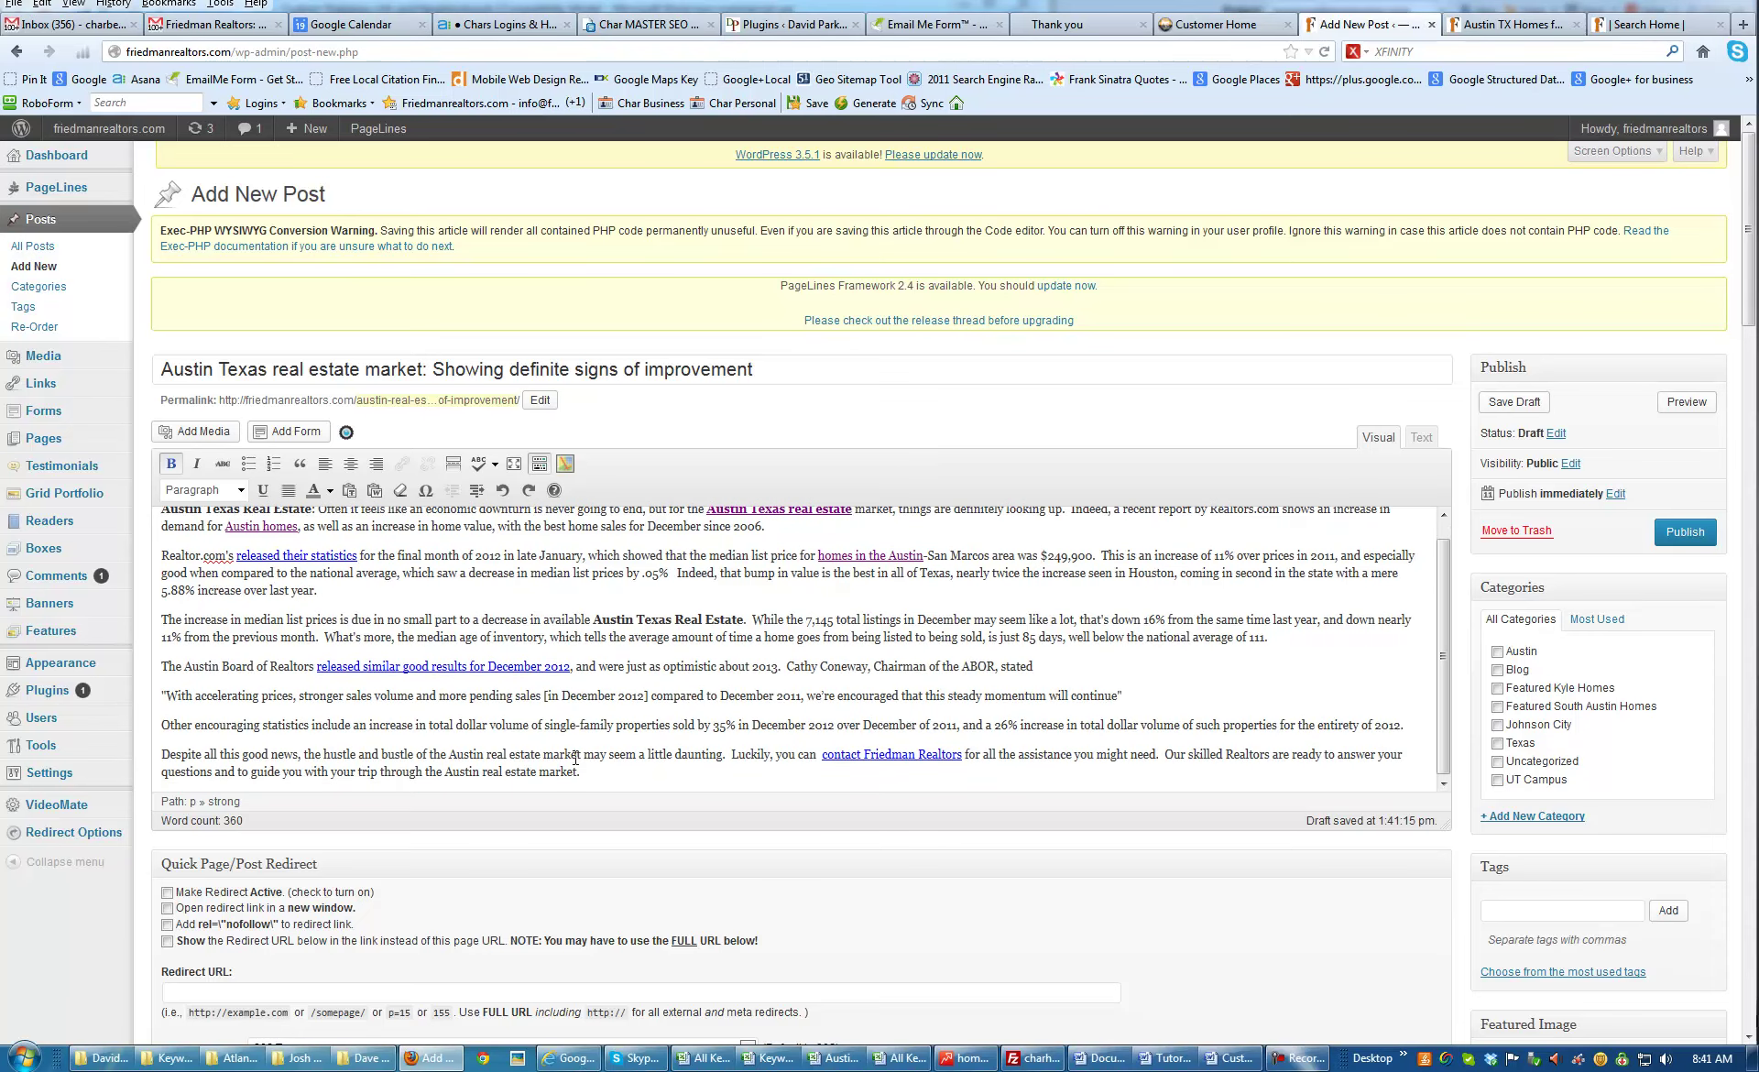
drag(577, 770, 447, 773)
key(ctrl+v)
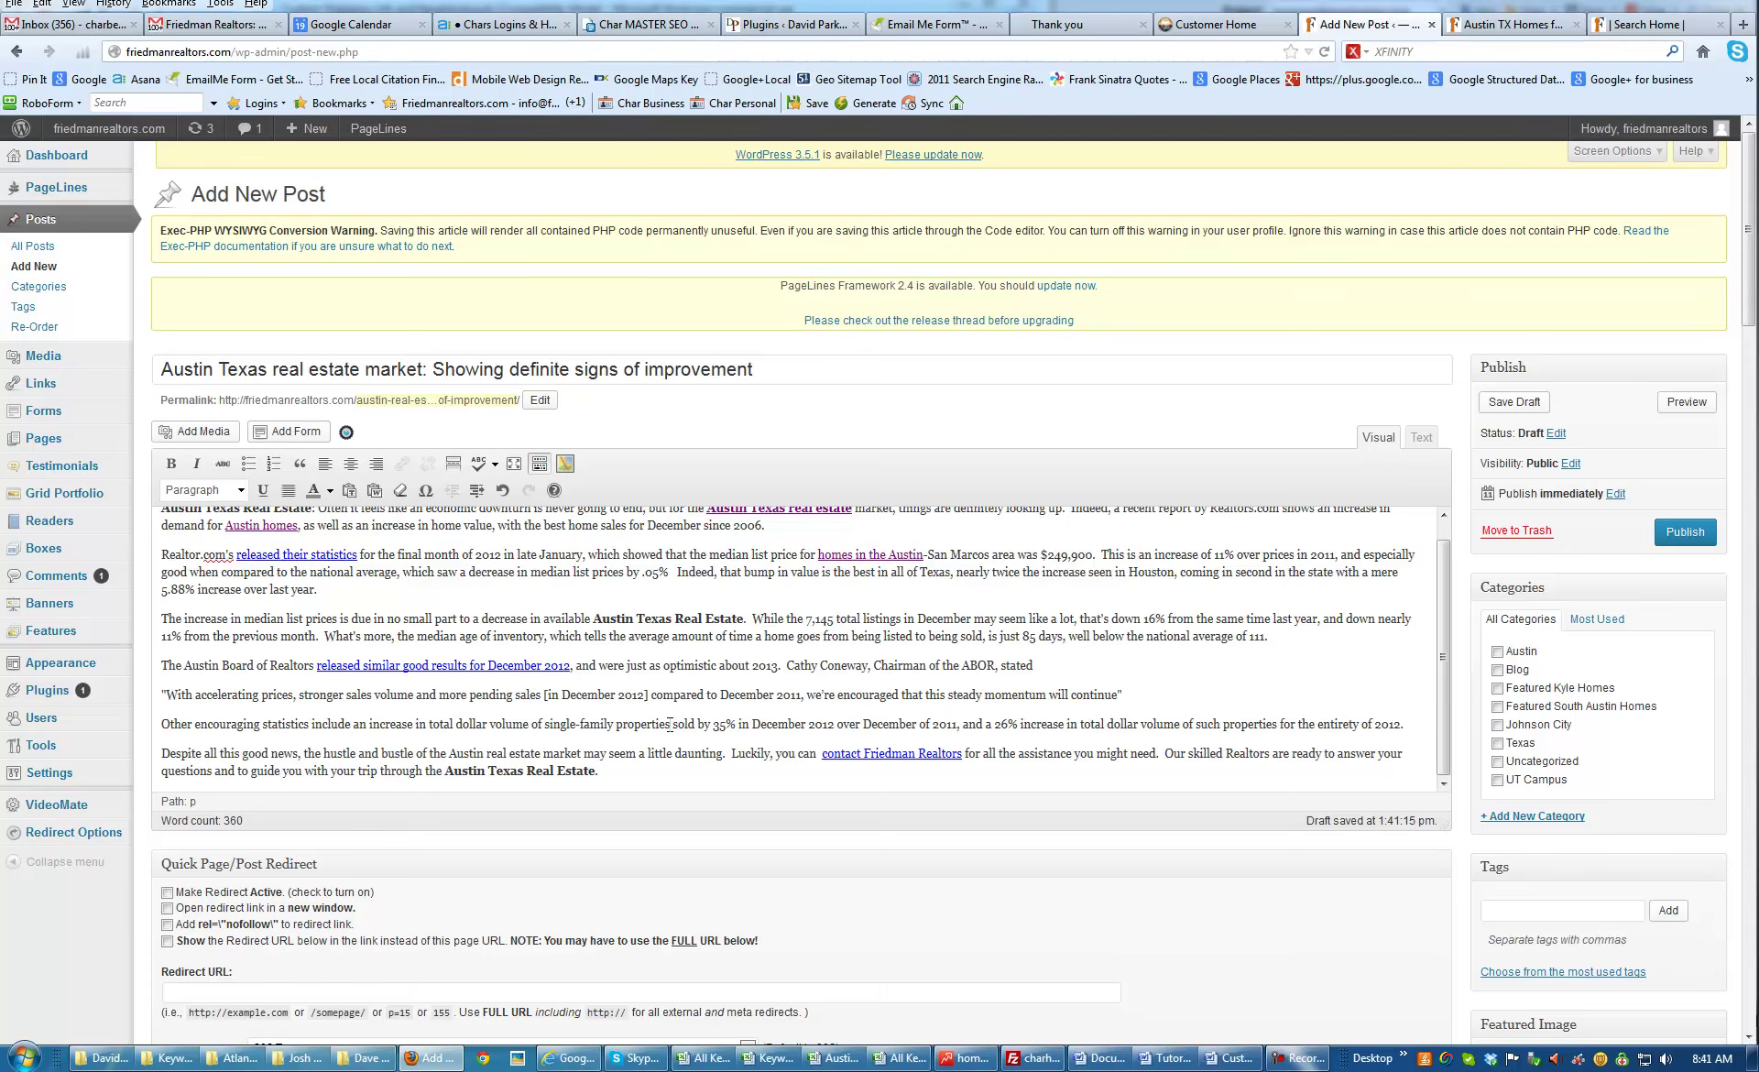
double_click(642, 724)
key(ctrl+v)
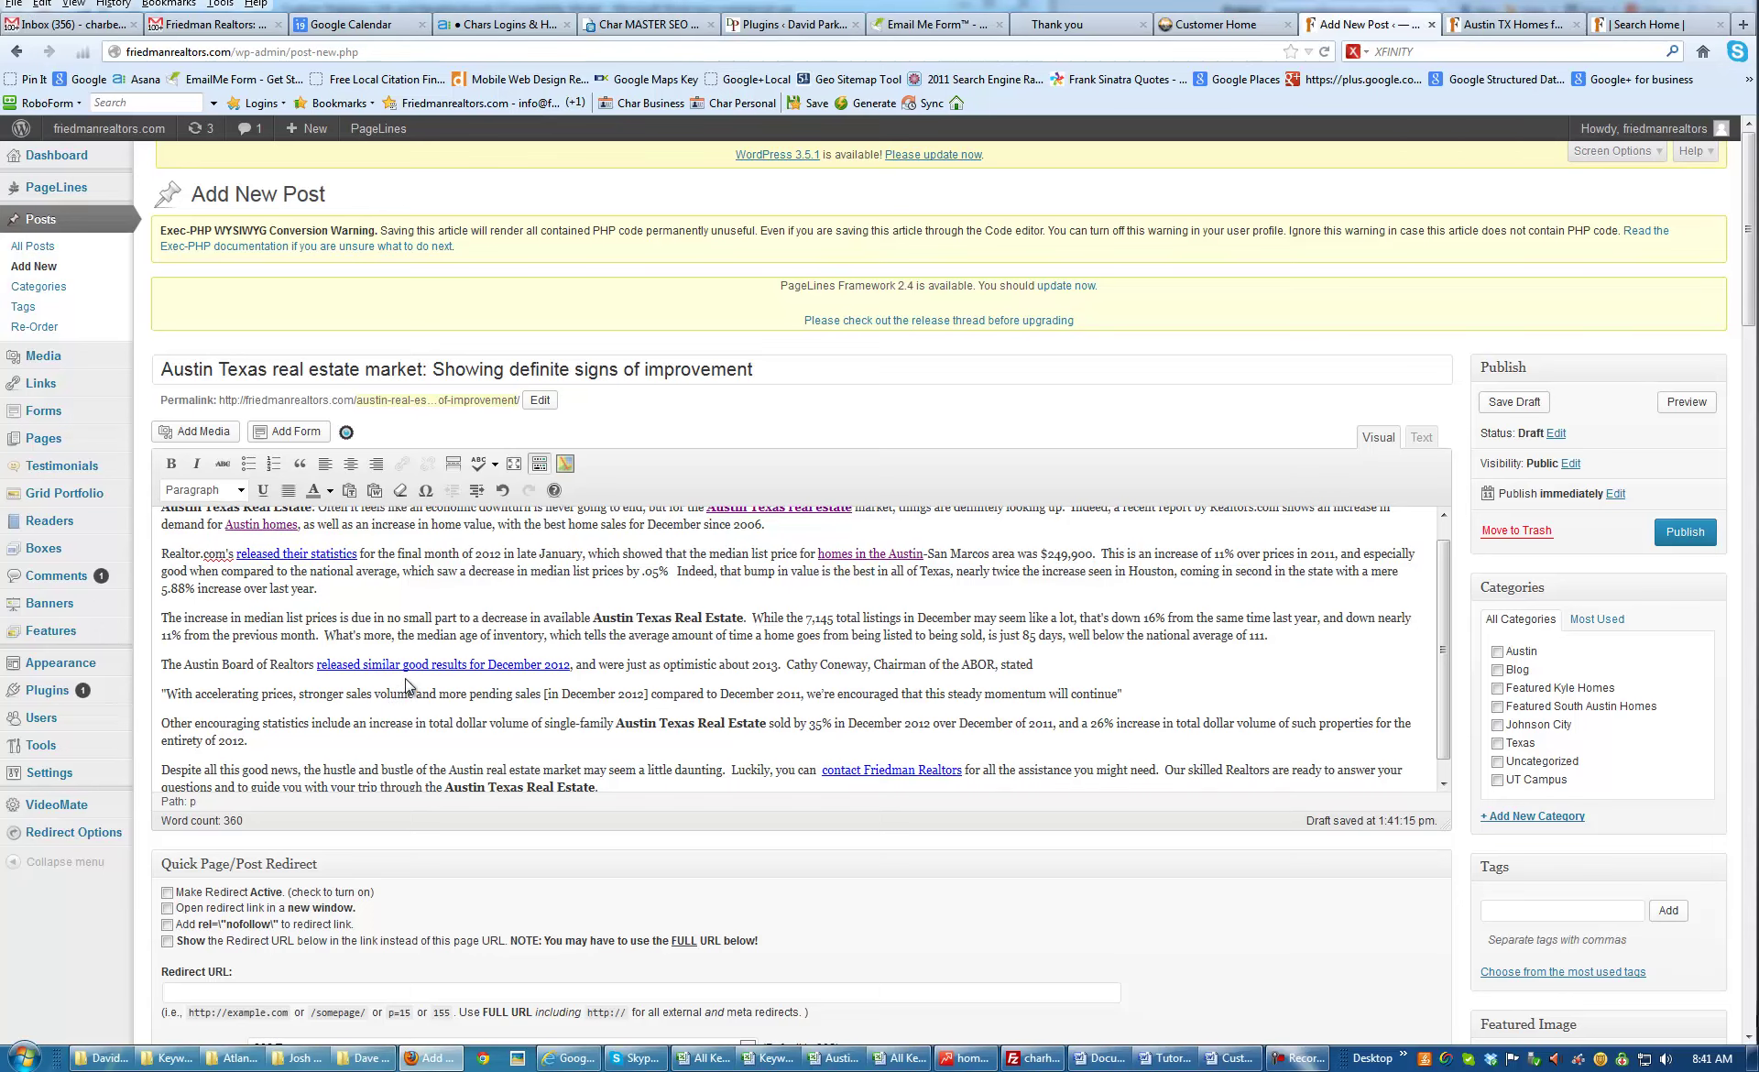
Insert "Texas" after "the hustle and bustle of the Austin" in the last paragraph
scroll(583, 770, down, 1)
click(577, 771)
drag(581, 753, 542, 757)
click(485, 755)
text(Texas)
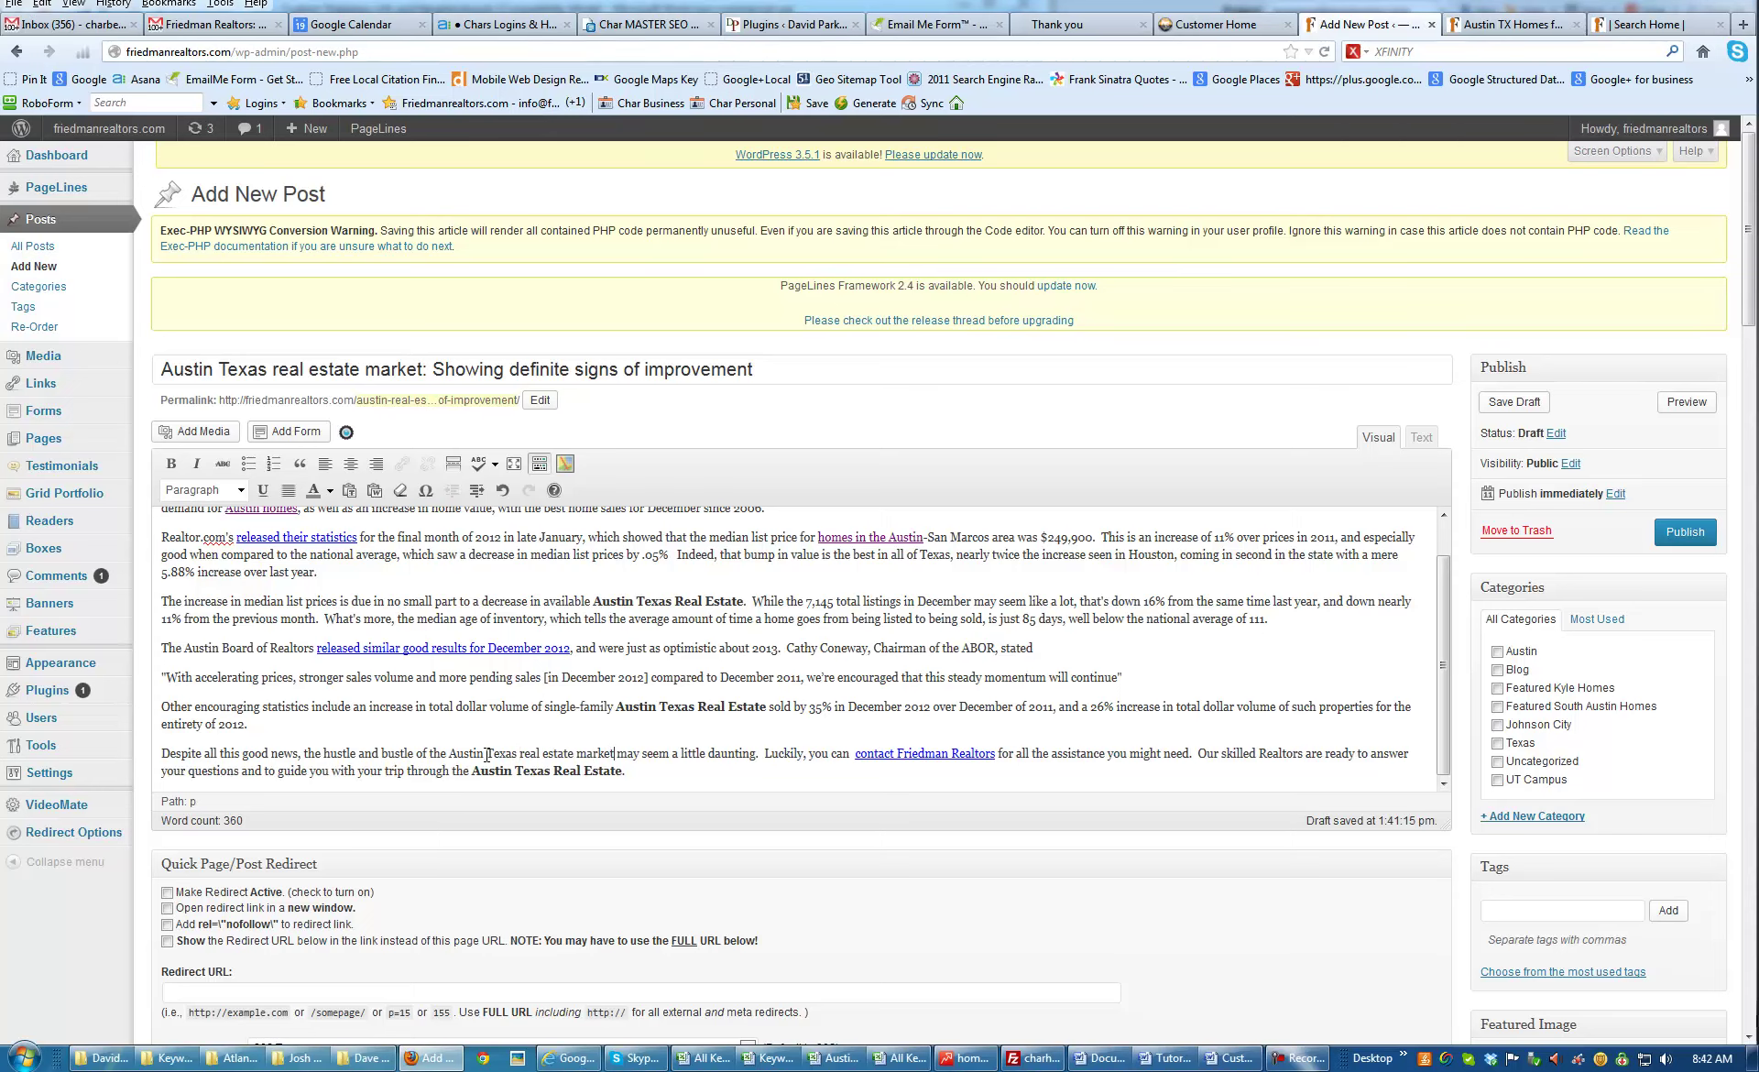
Bold the phrase "Austin Texas real estate market" in the last paragraph
key(shift+Left)
key(shift+Left)
key(shift+Left)
key(shift+Left)
key(shift+Left)
key(shift+Left)
key(shift+Left)
key(shift+Left)
key(shift+Left)
key(shift+Left)
key(shift+Left)
key(shift+Left)
key(shift+Left)
key(shift+Left)
key(shift+Left)
key(shift+Left)
key(shift+Left)
key(shift+Left)
key(shift+Left)
key(shift+Left)
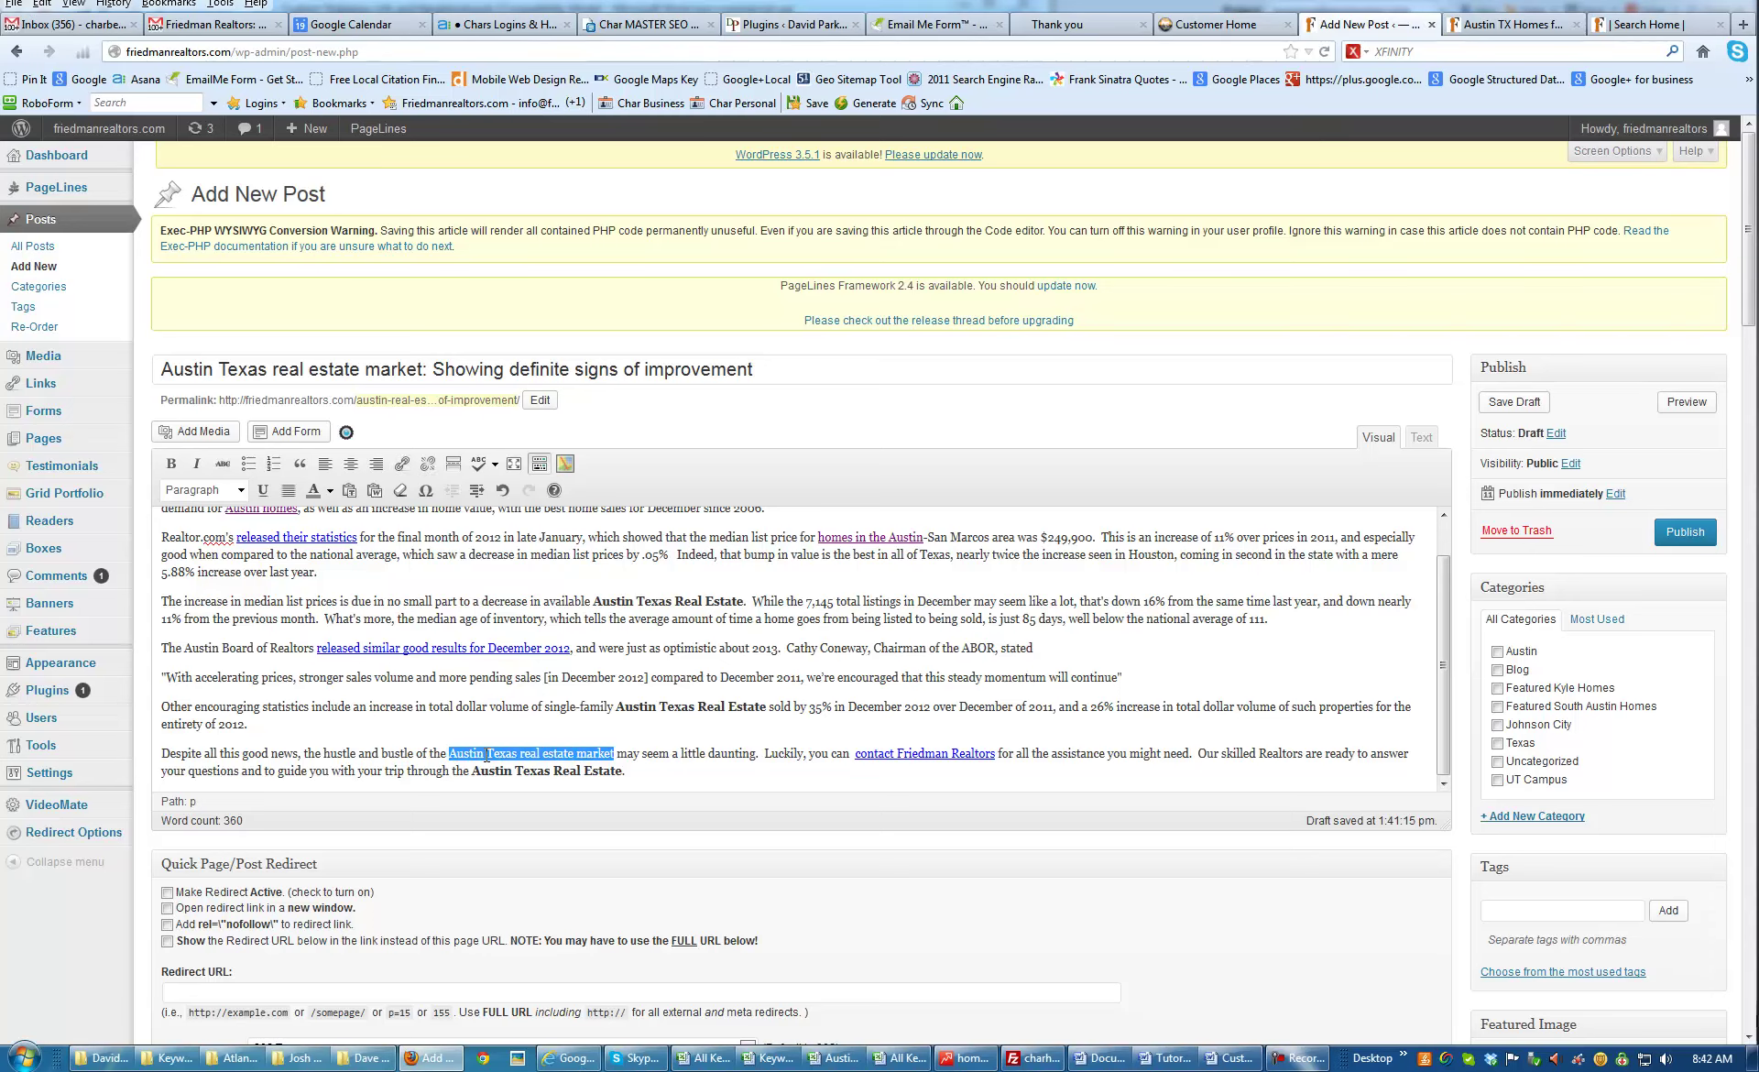
key(ctrl+b)
click(532, 761)
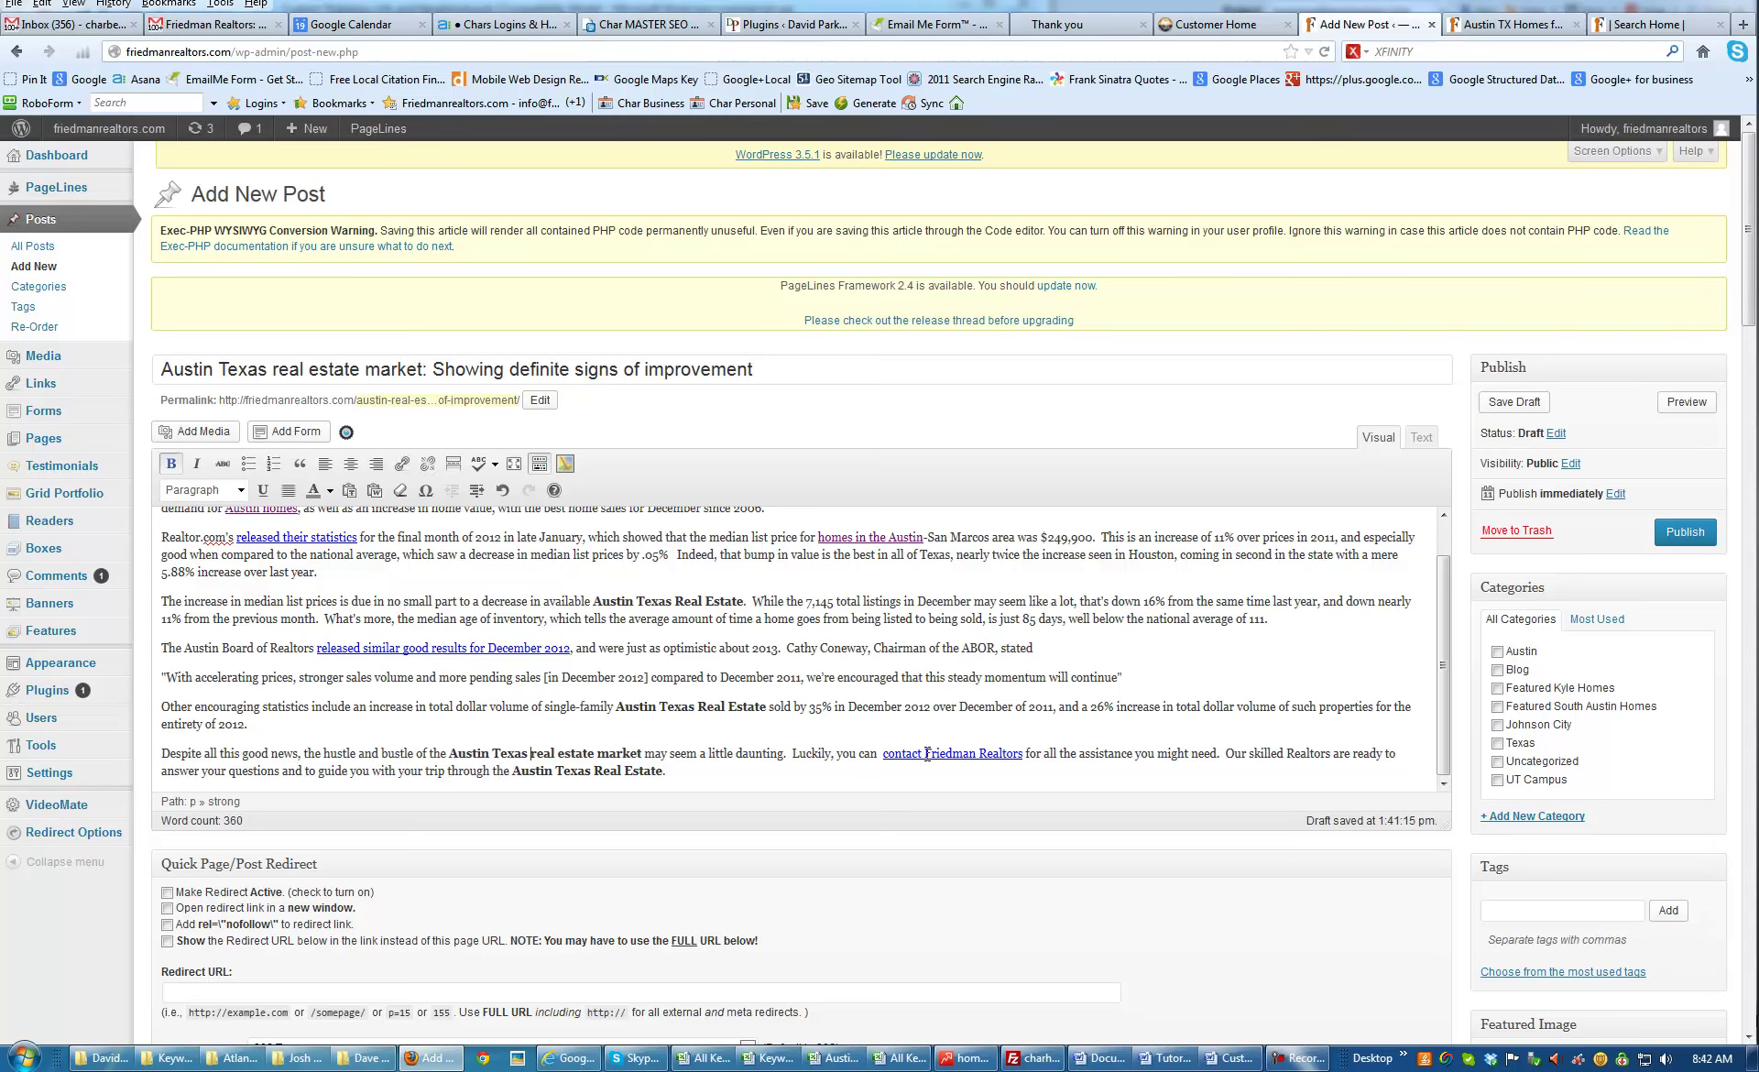
Insert "Austin" before "Realtors" in the last paragraph's "Our skilled Realtors" and select the phrase "Austin Realtors"
click(1285, 751)
text(Austin)
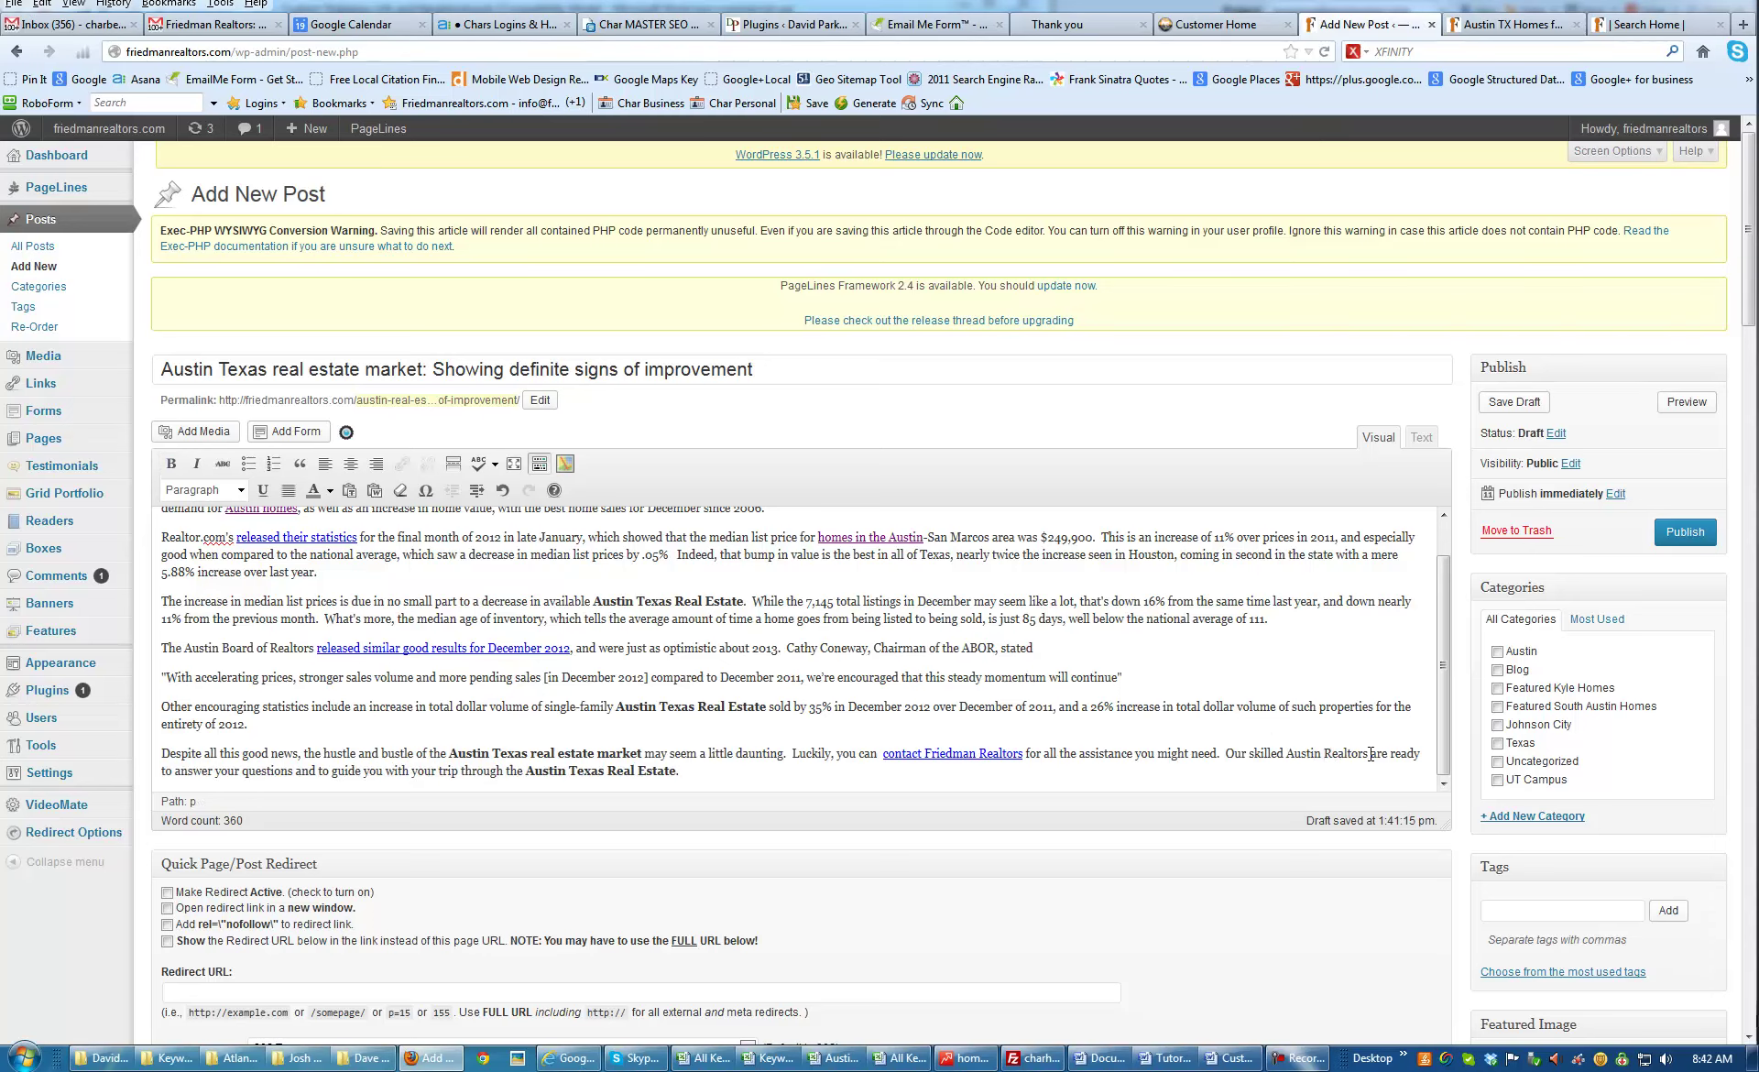
drag(1368, 754, 1287, 753)
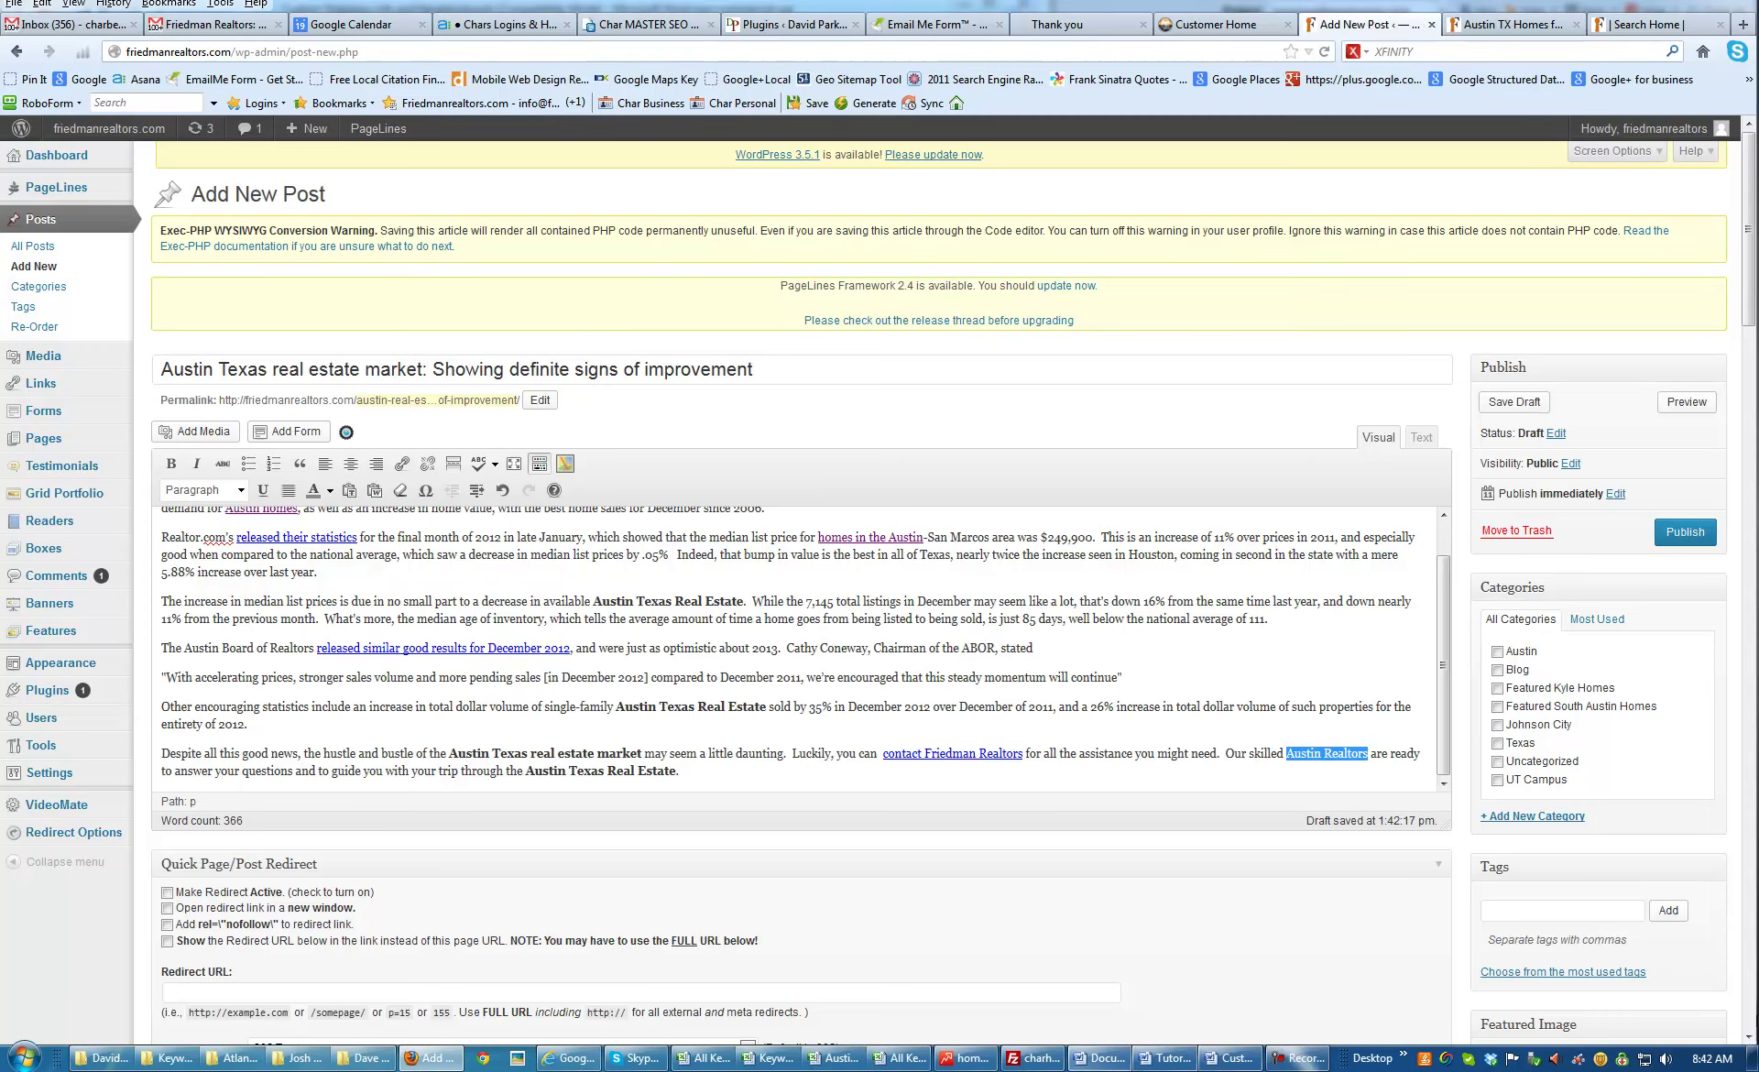
Switch to the Austin keyword spreadsheet in Excel and locate the keyword "austin texas realtors"
click(898, 1060)
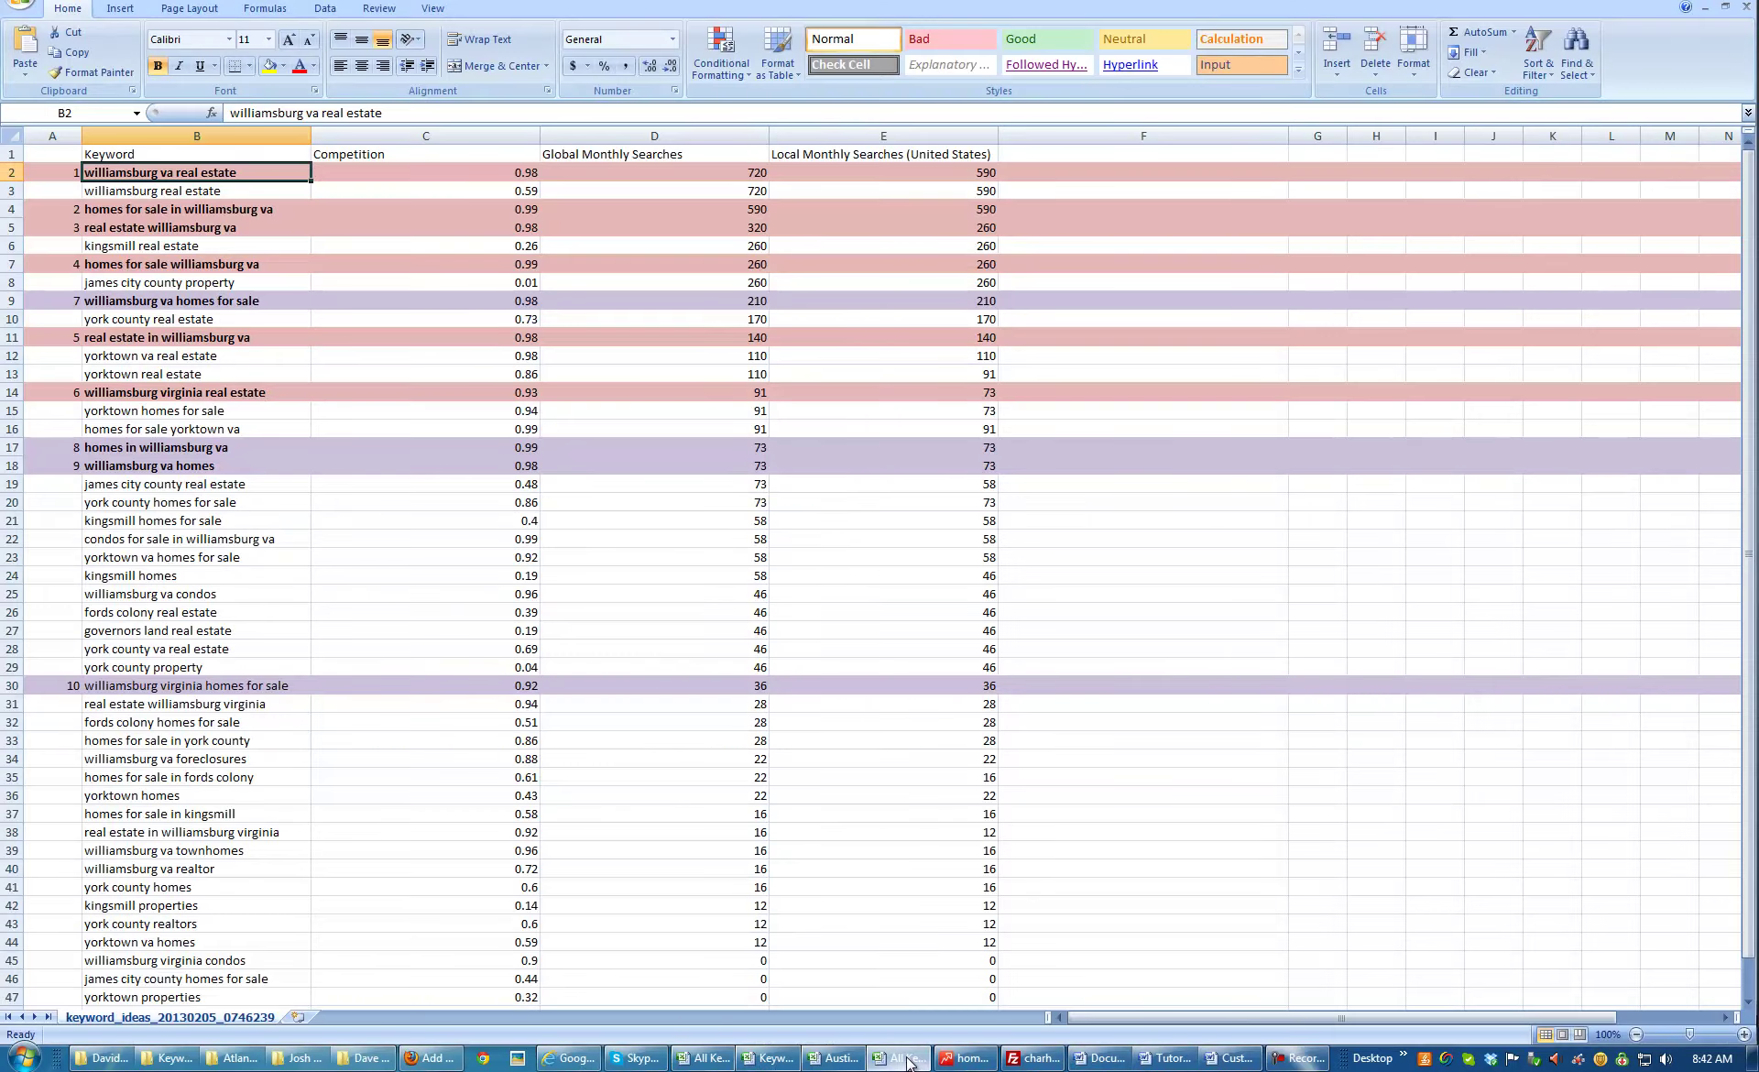
click(898, 1061)
click(836, 1061)
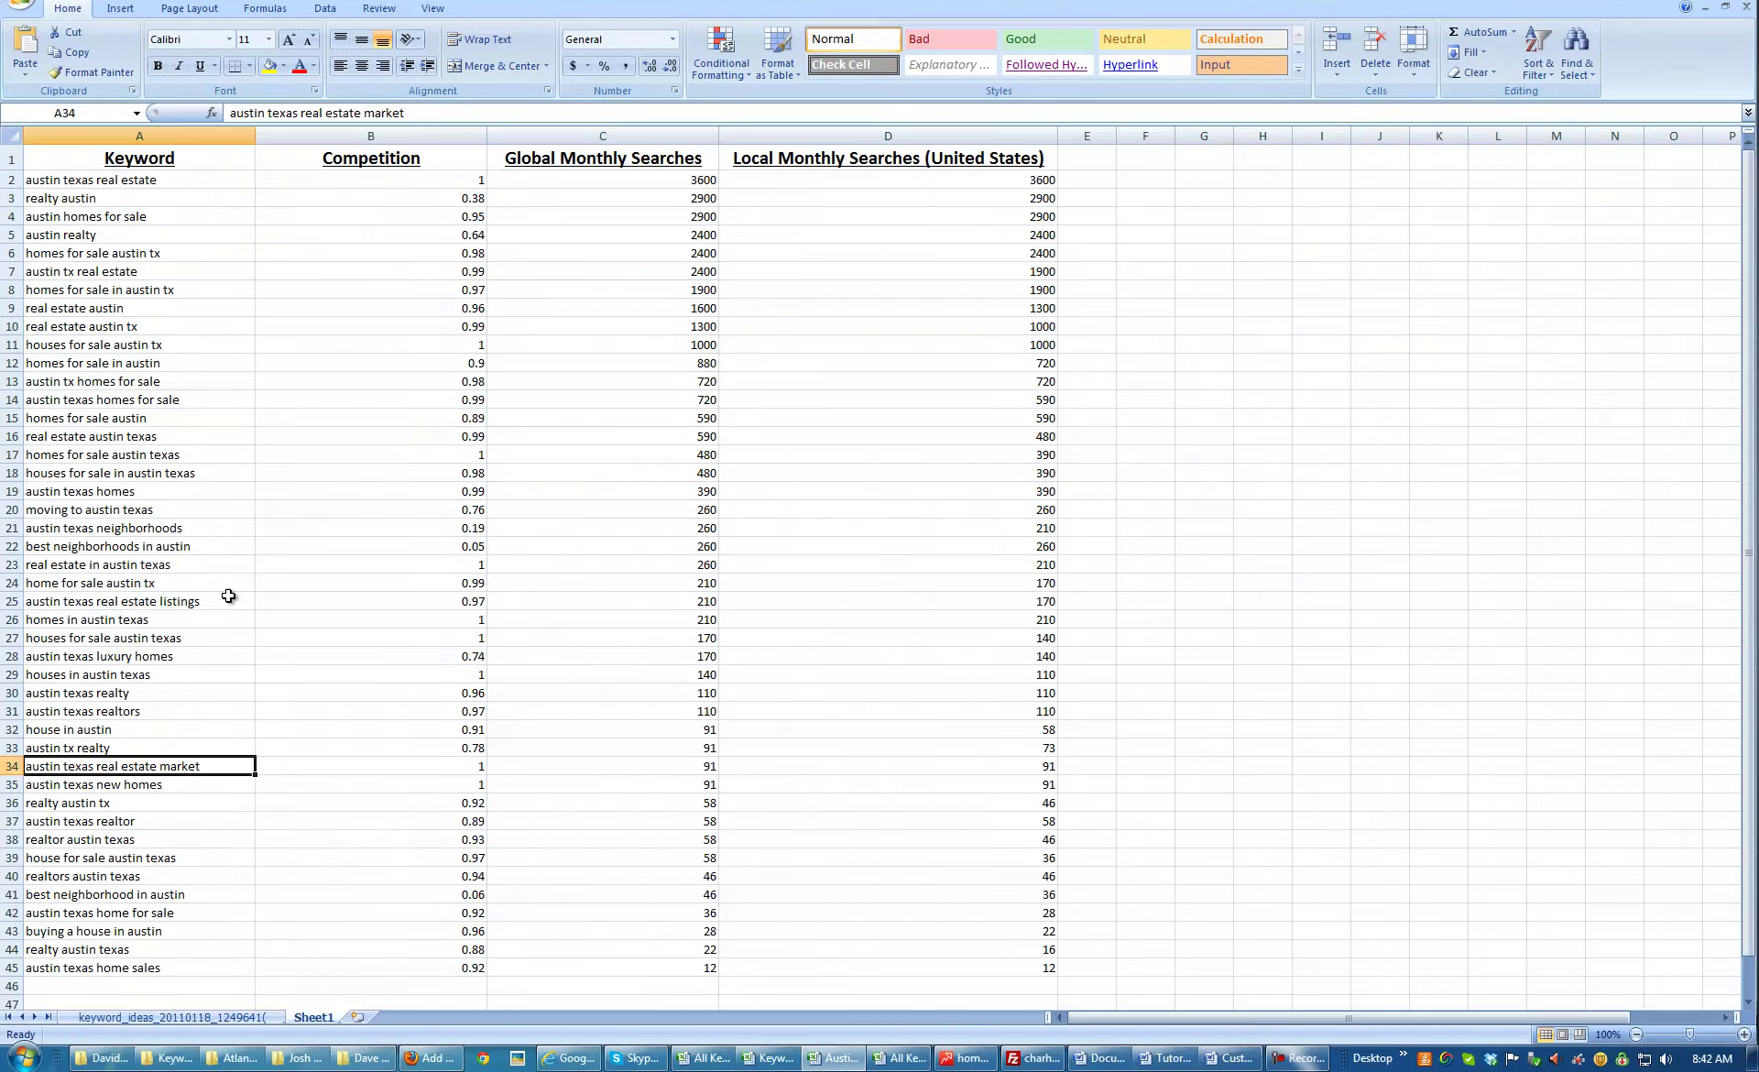
click(138, 451)
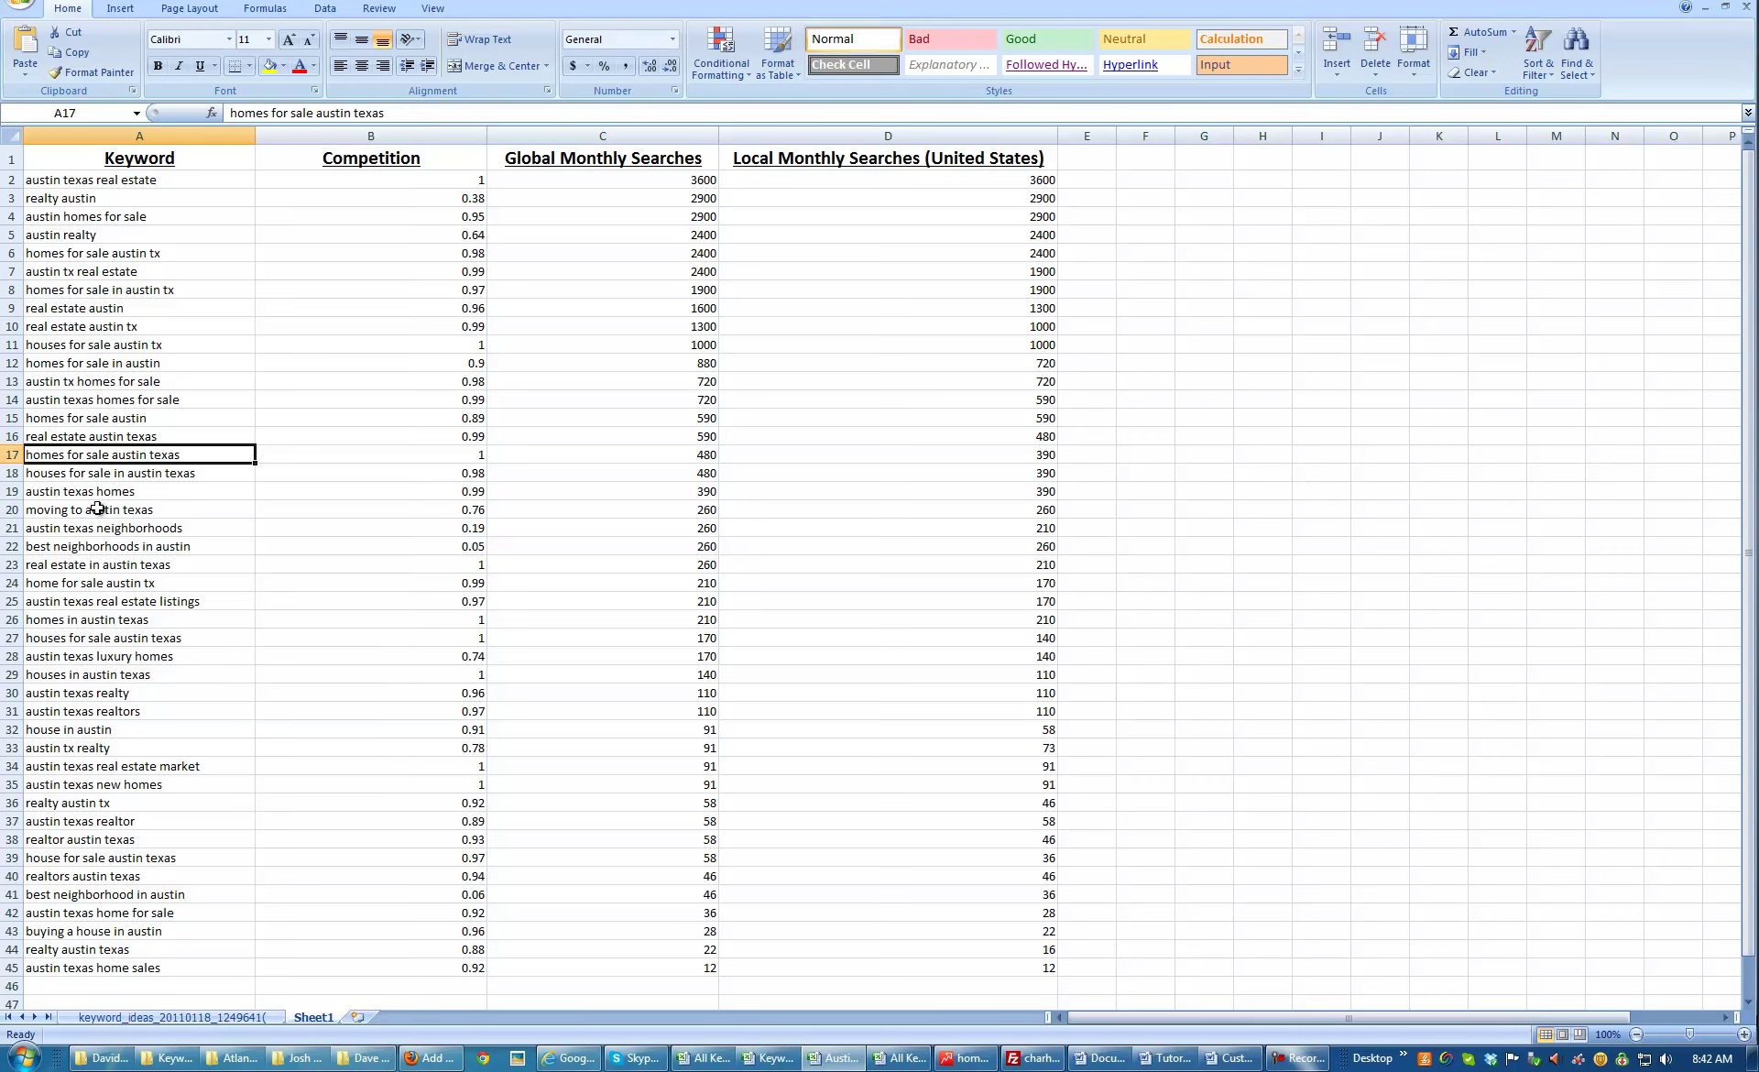
click(89, 711)
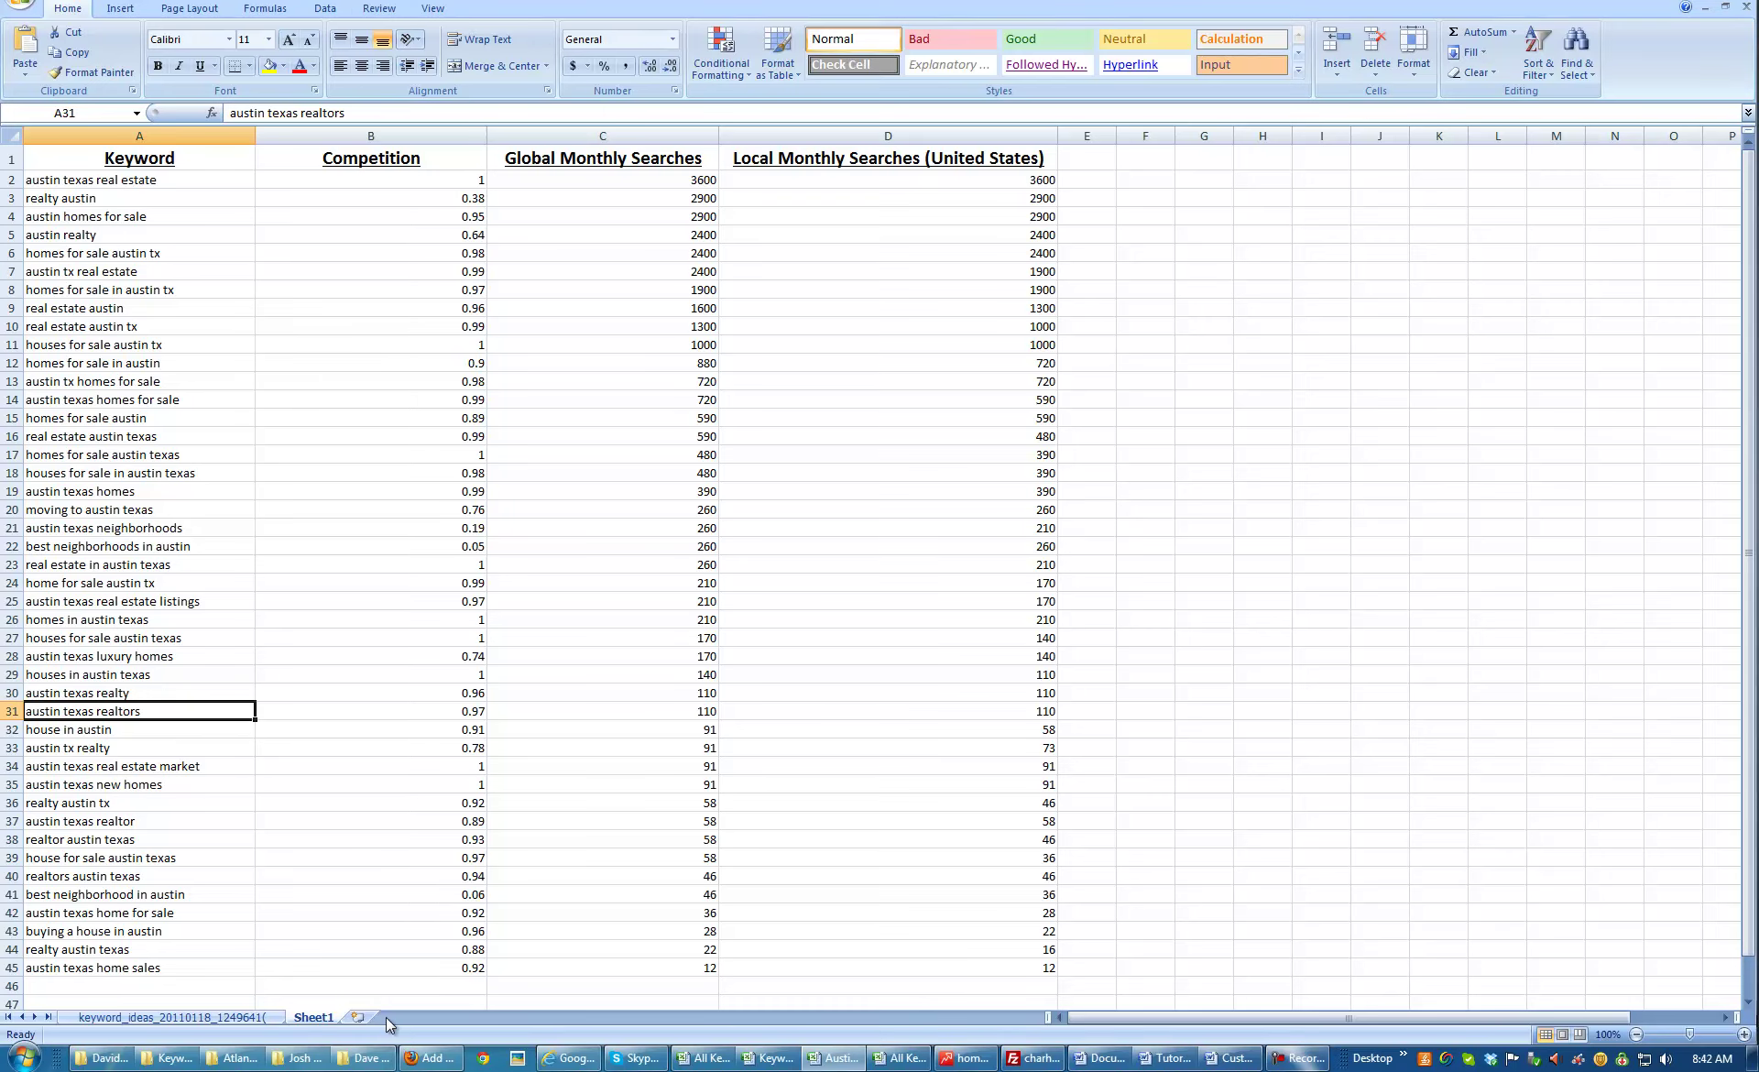
Return to the WordPress post in Firefox and insert "Texas" between "Austin" and "Realtors" in the last paragraph
click(903, 1059)
click(834, 1058)
click(483, 1058)
click(431, 1059)
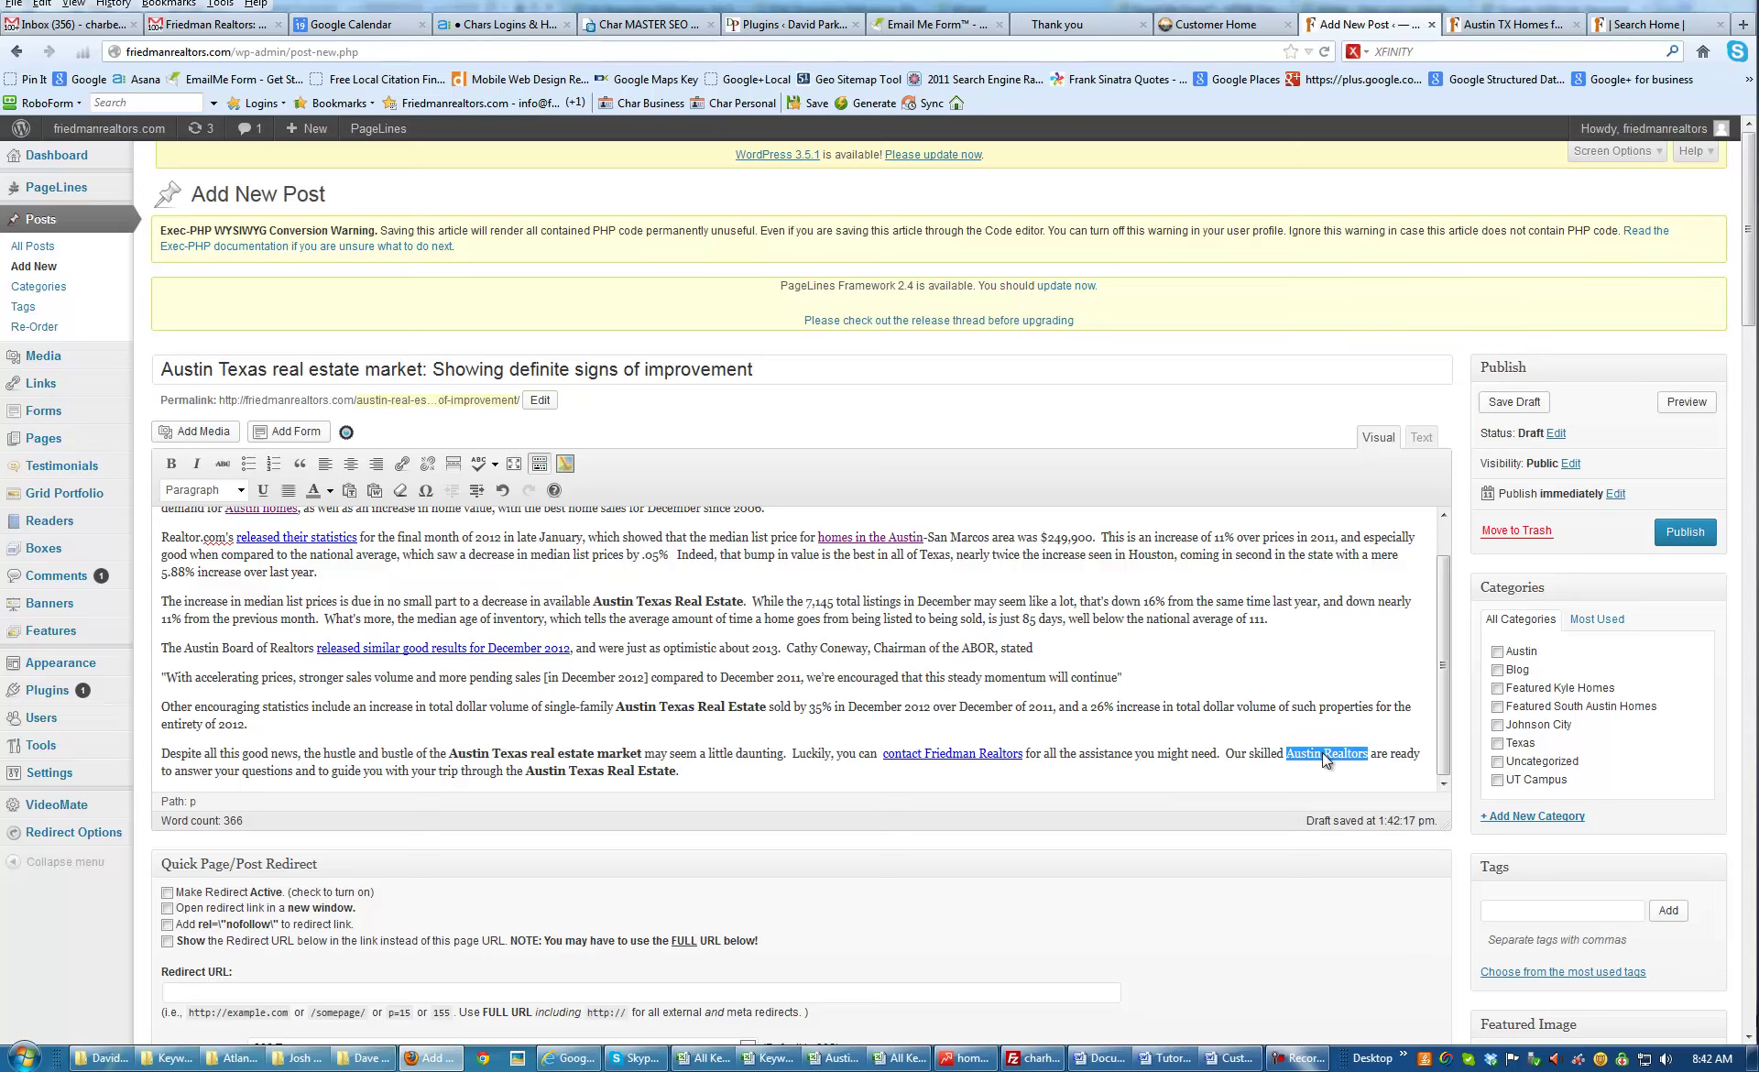
text(Texas)
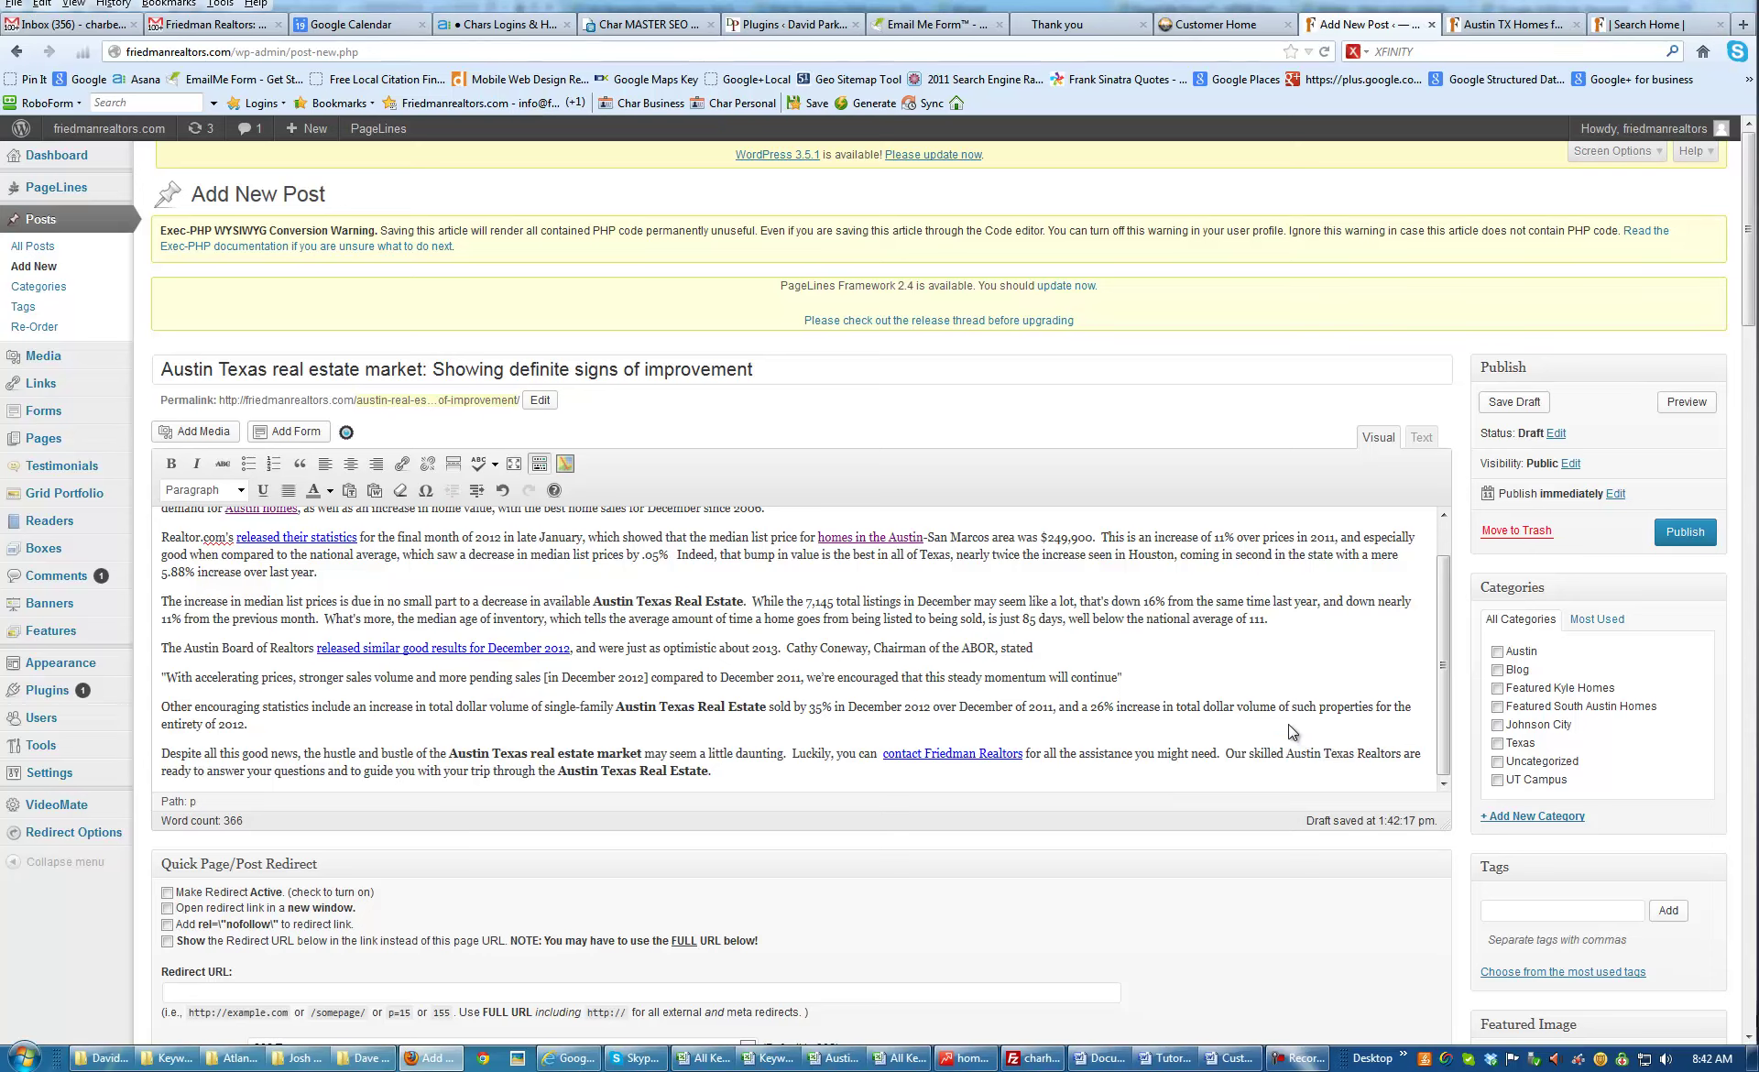
Open the agent roster page on the Friedman Real Estate site and examine it as a possible link target
drag(1397, 752, 1290, 758)
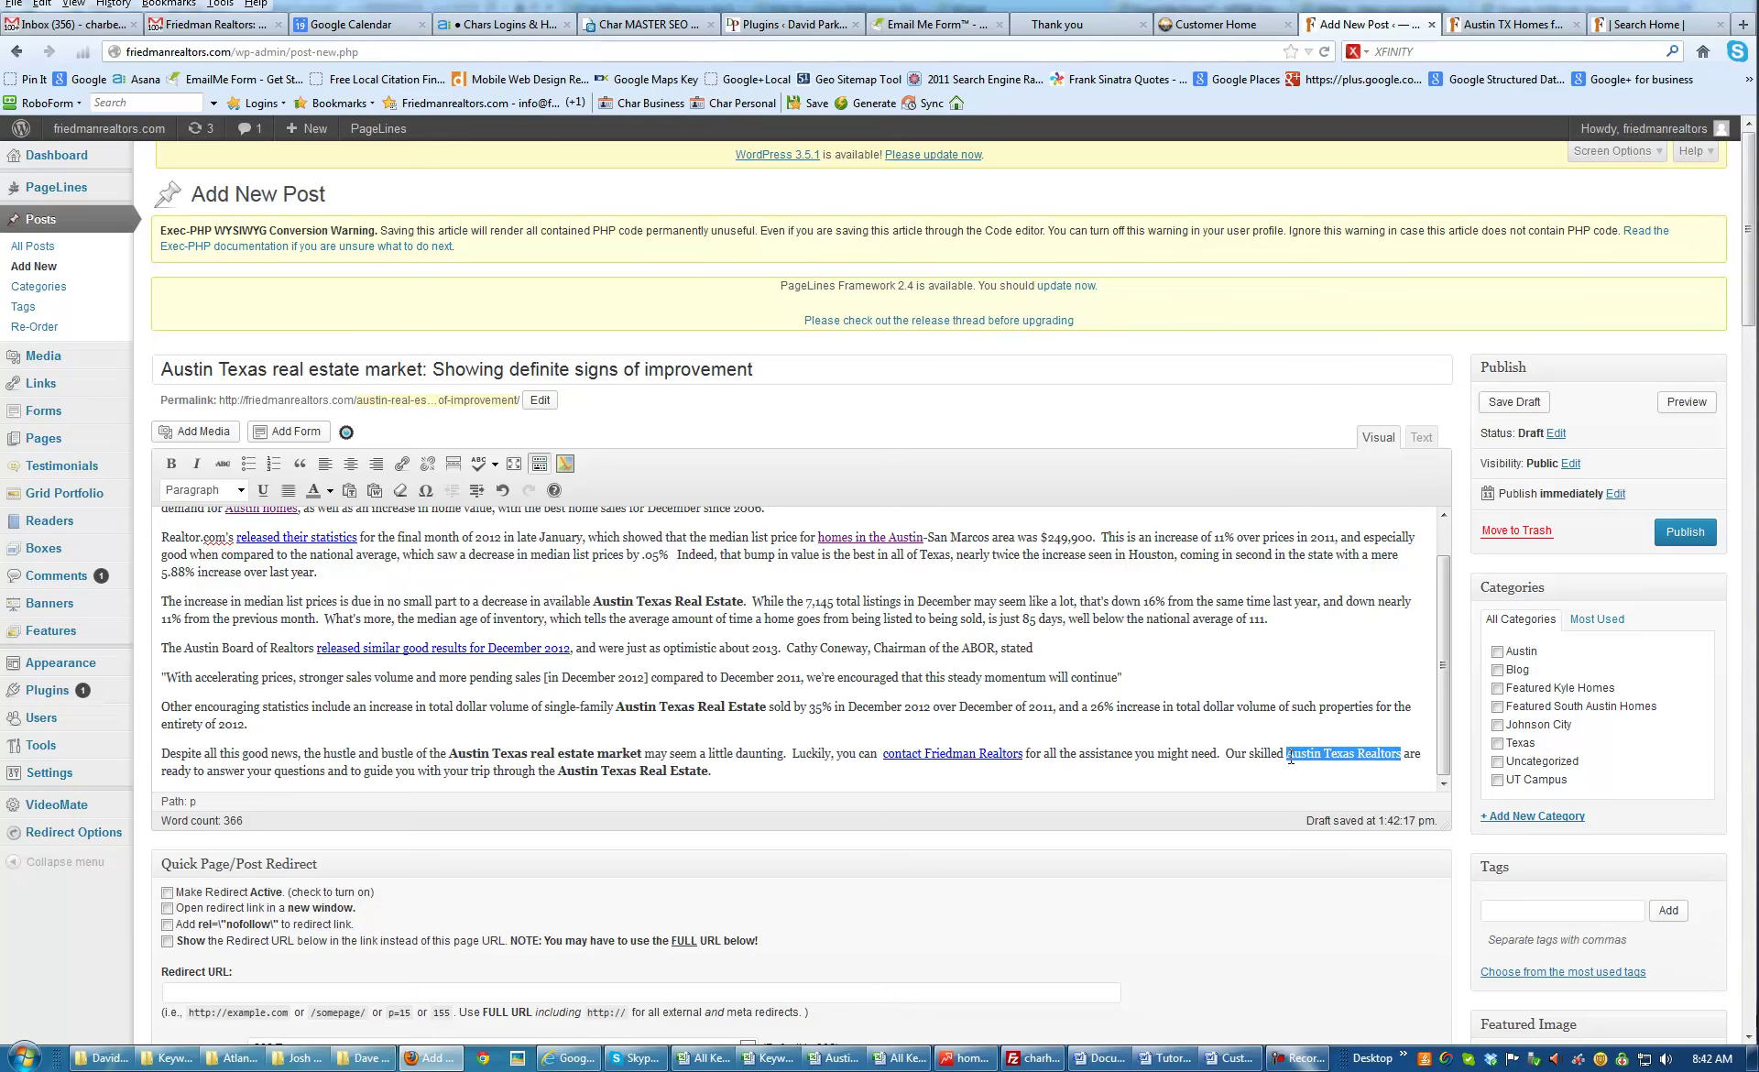
click(1619, 27)
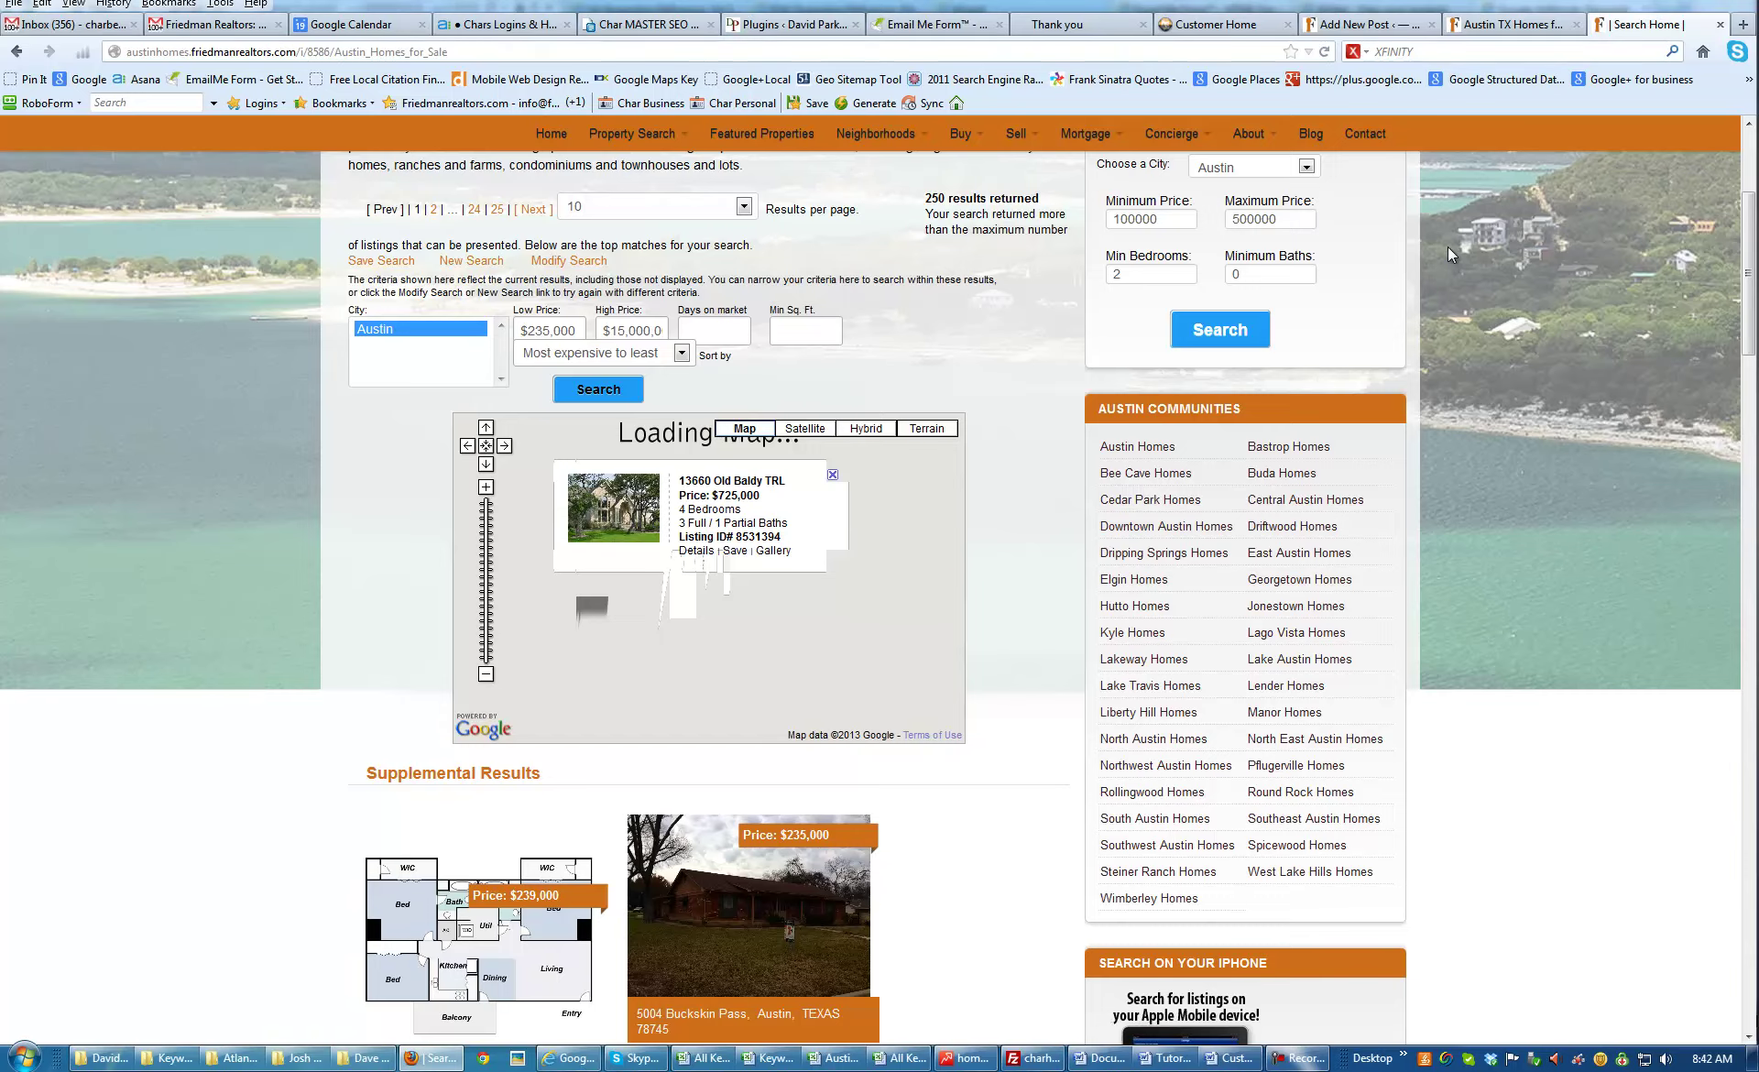
mouse_move(1273, 141)
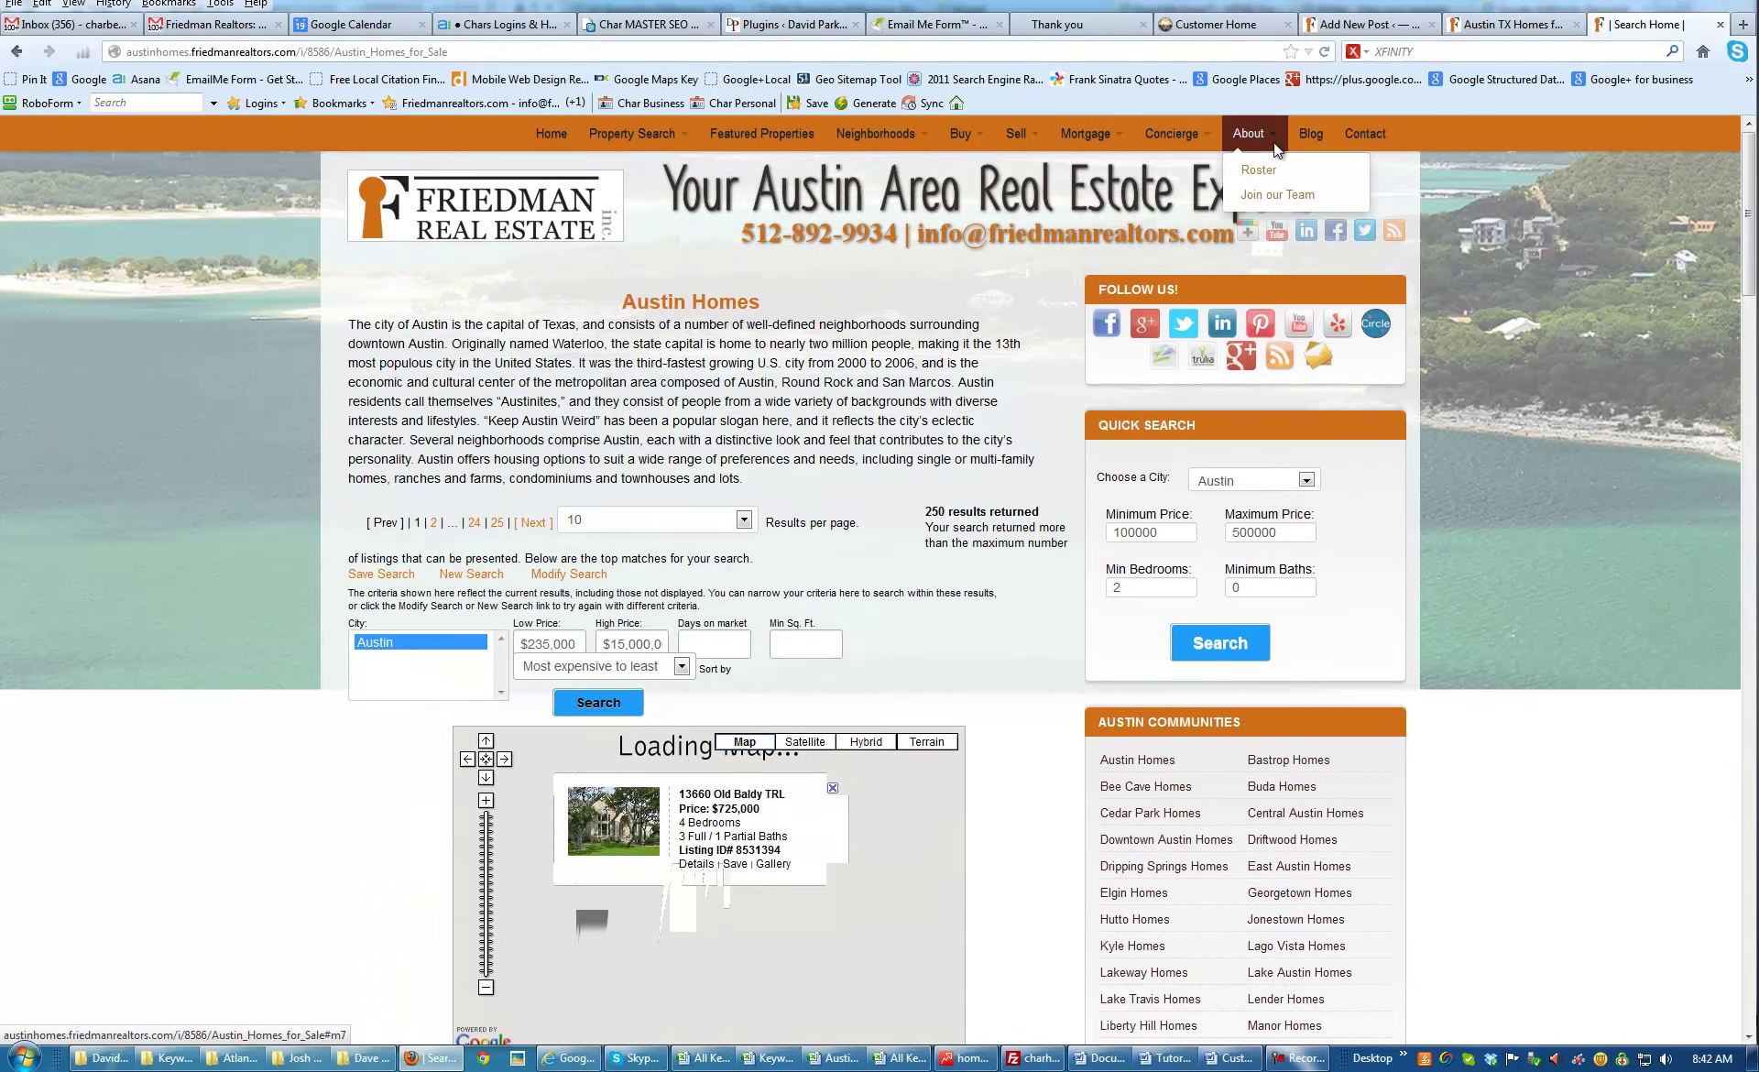
click(1267, 172)
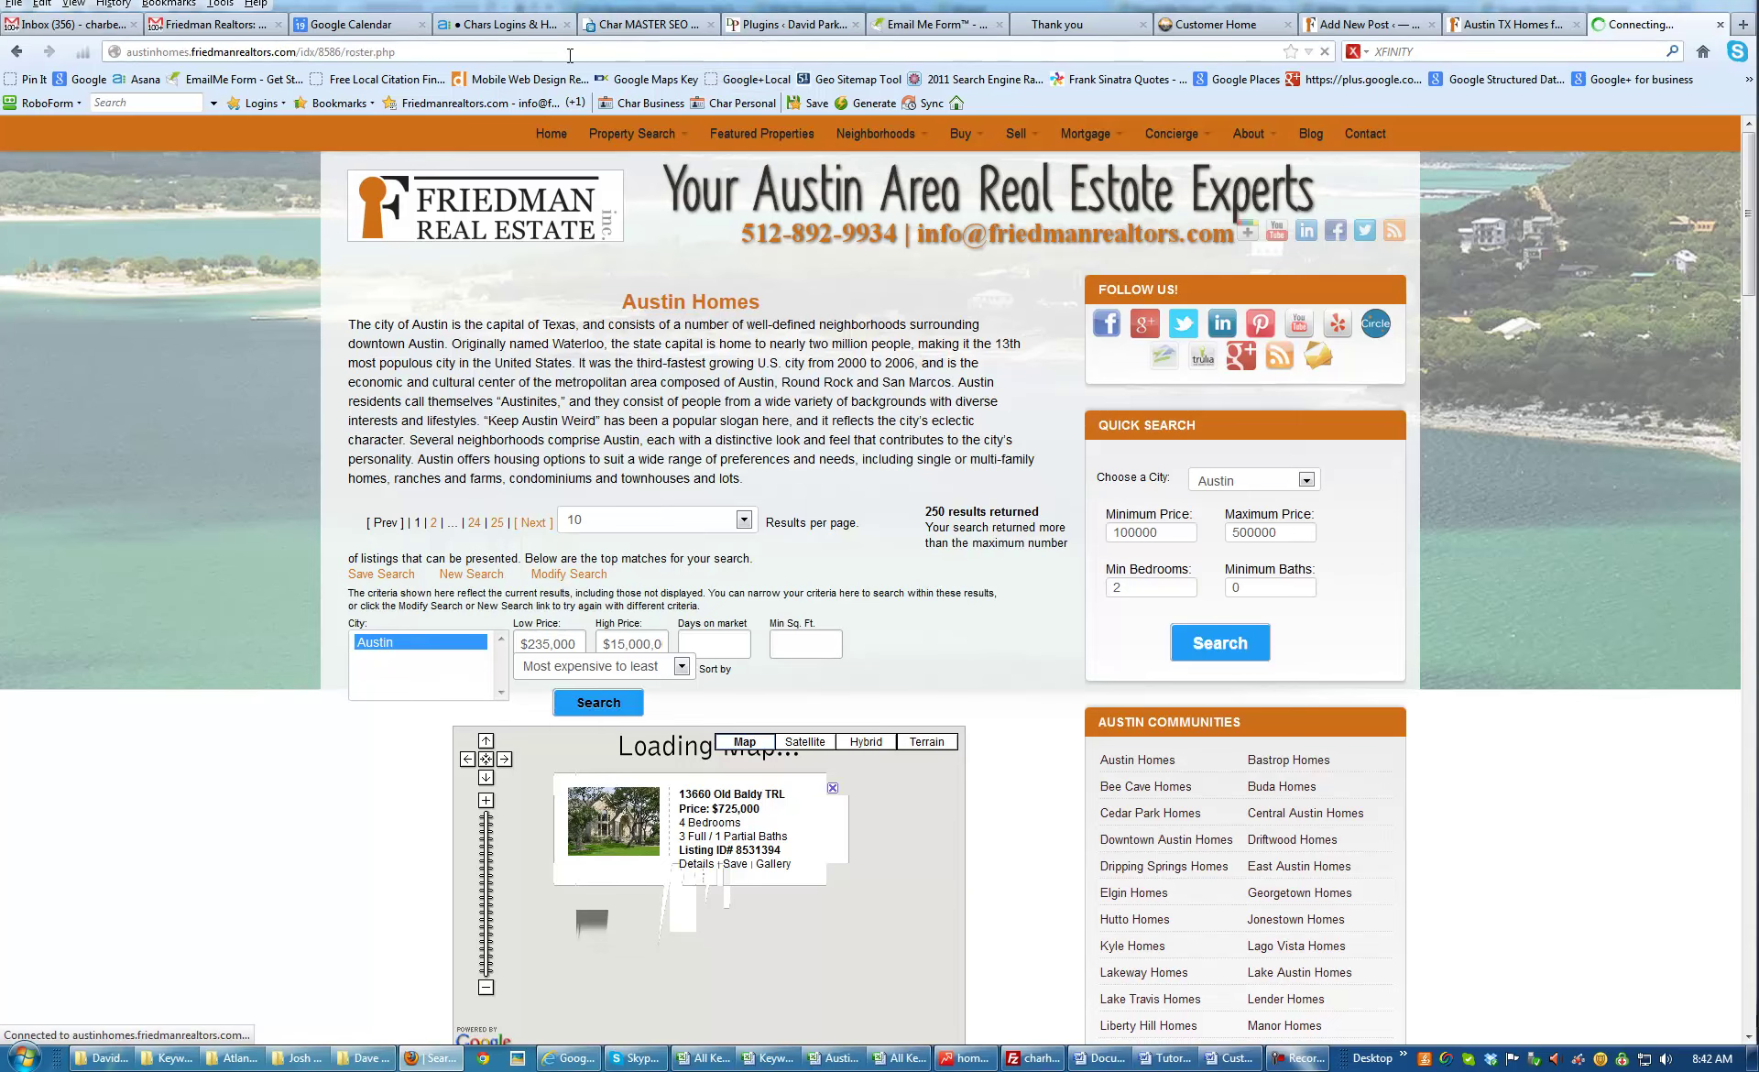
click(569, 56)
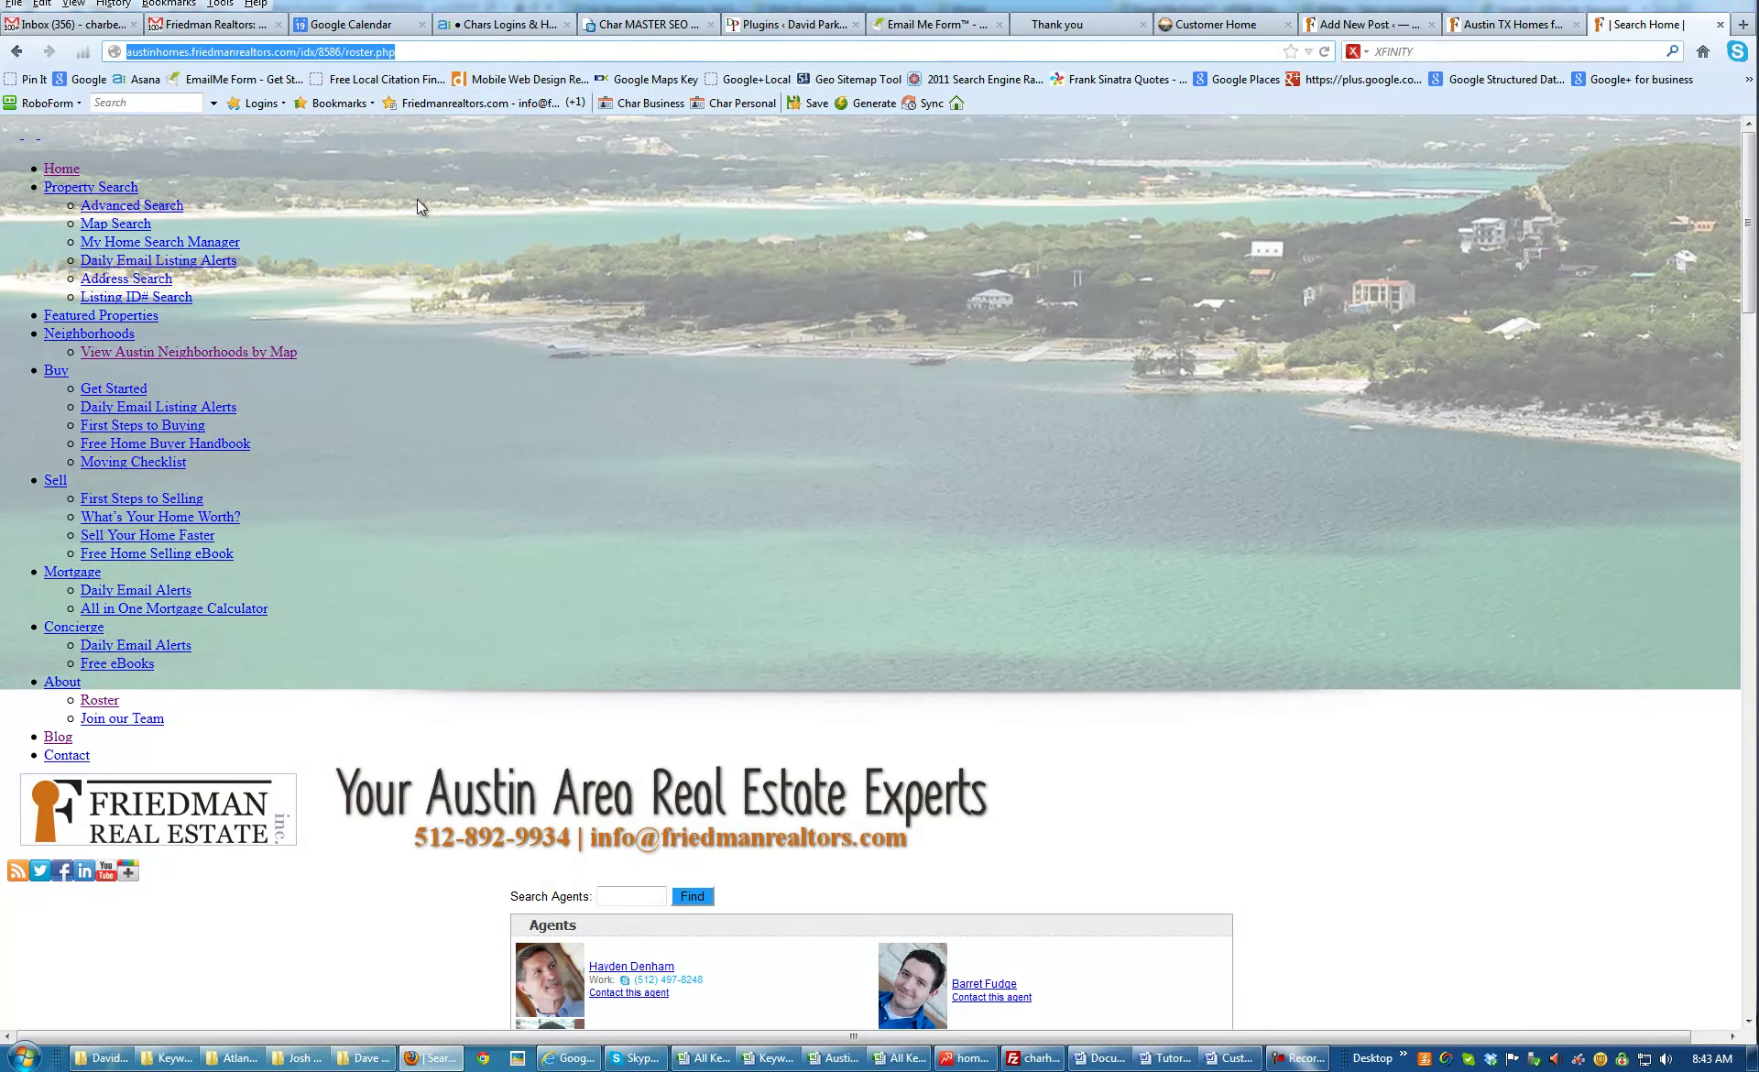
click(457, 103)
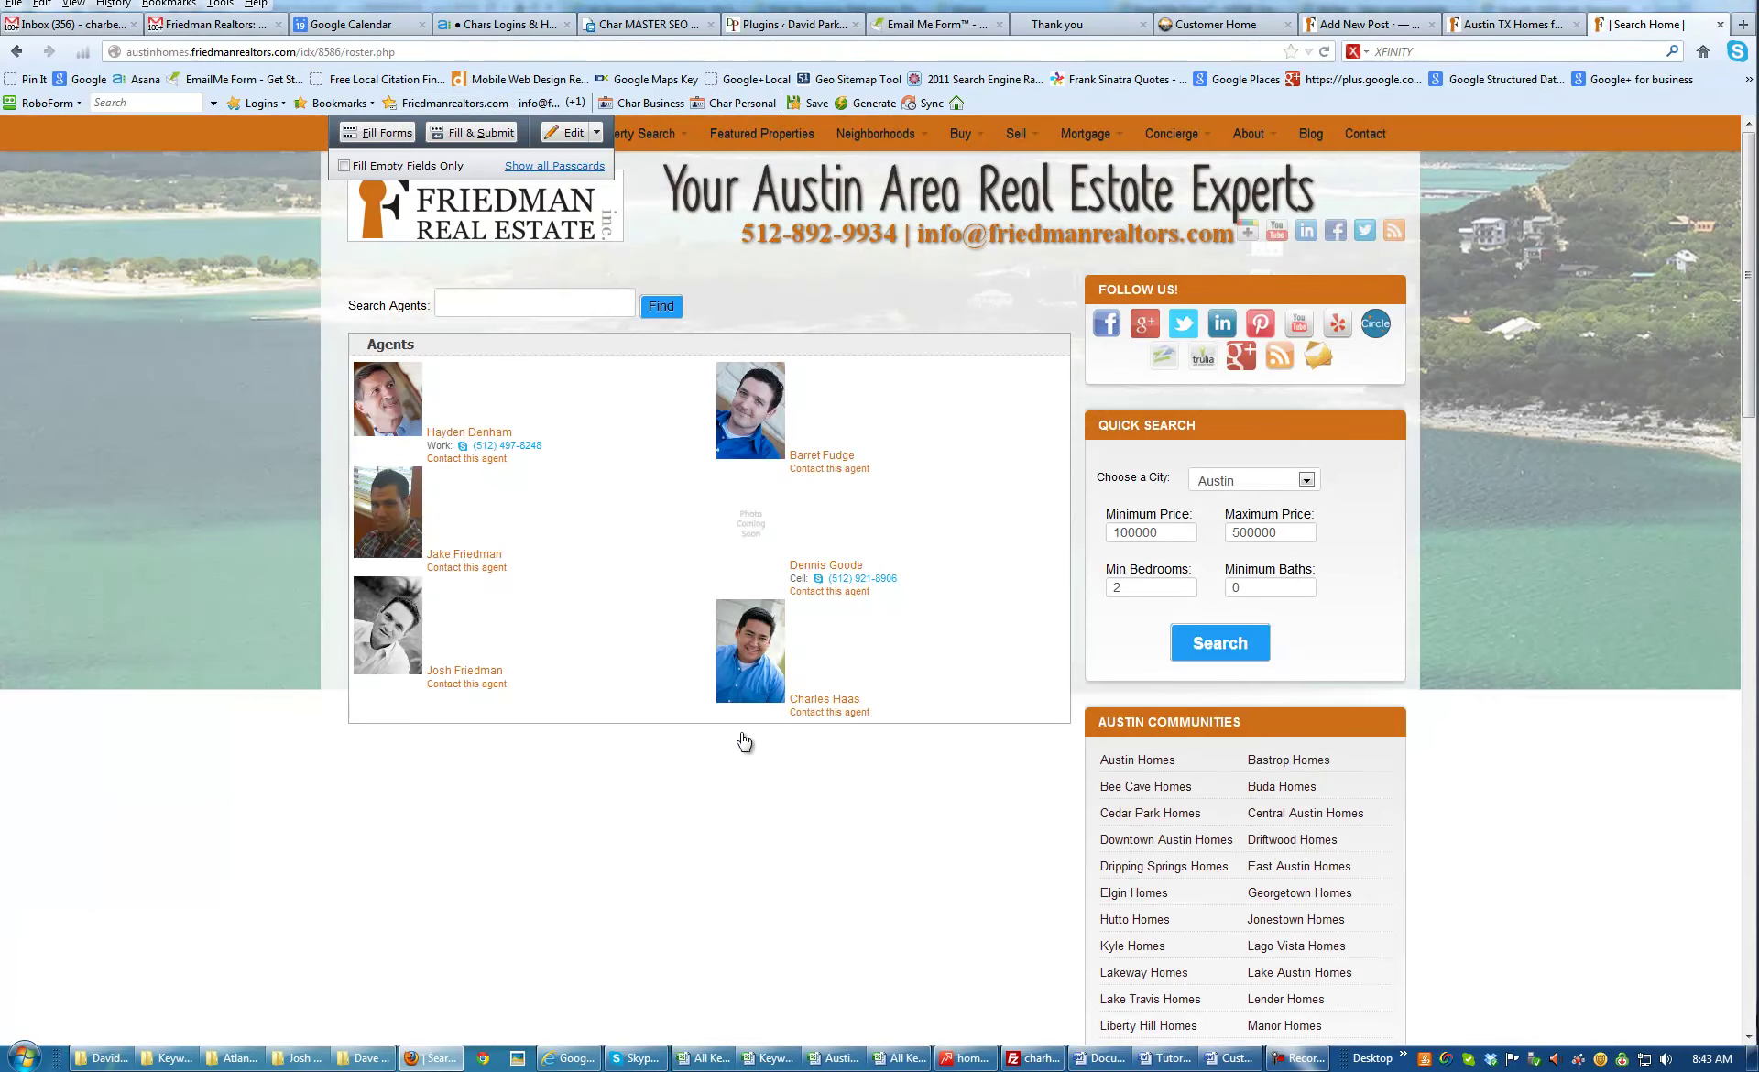
click(415, 488)
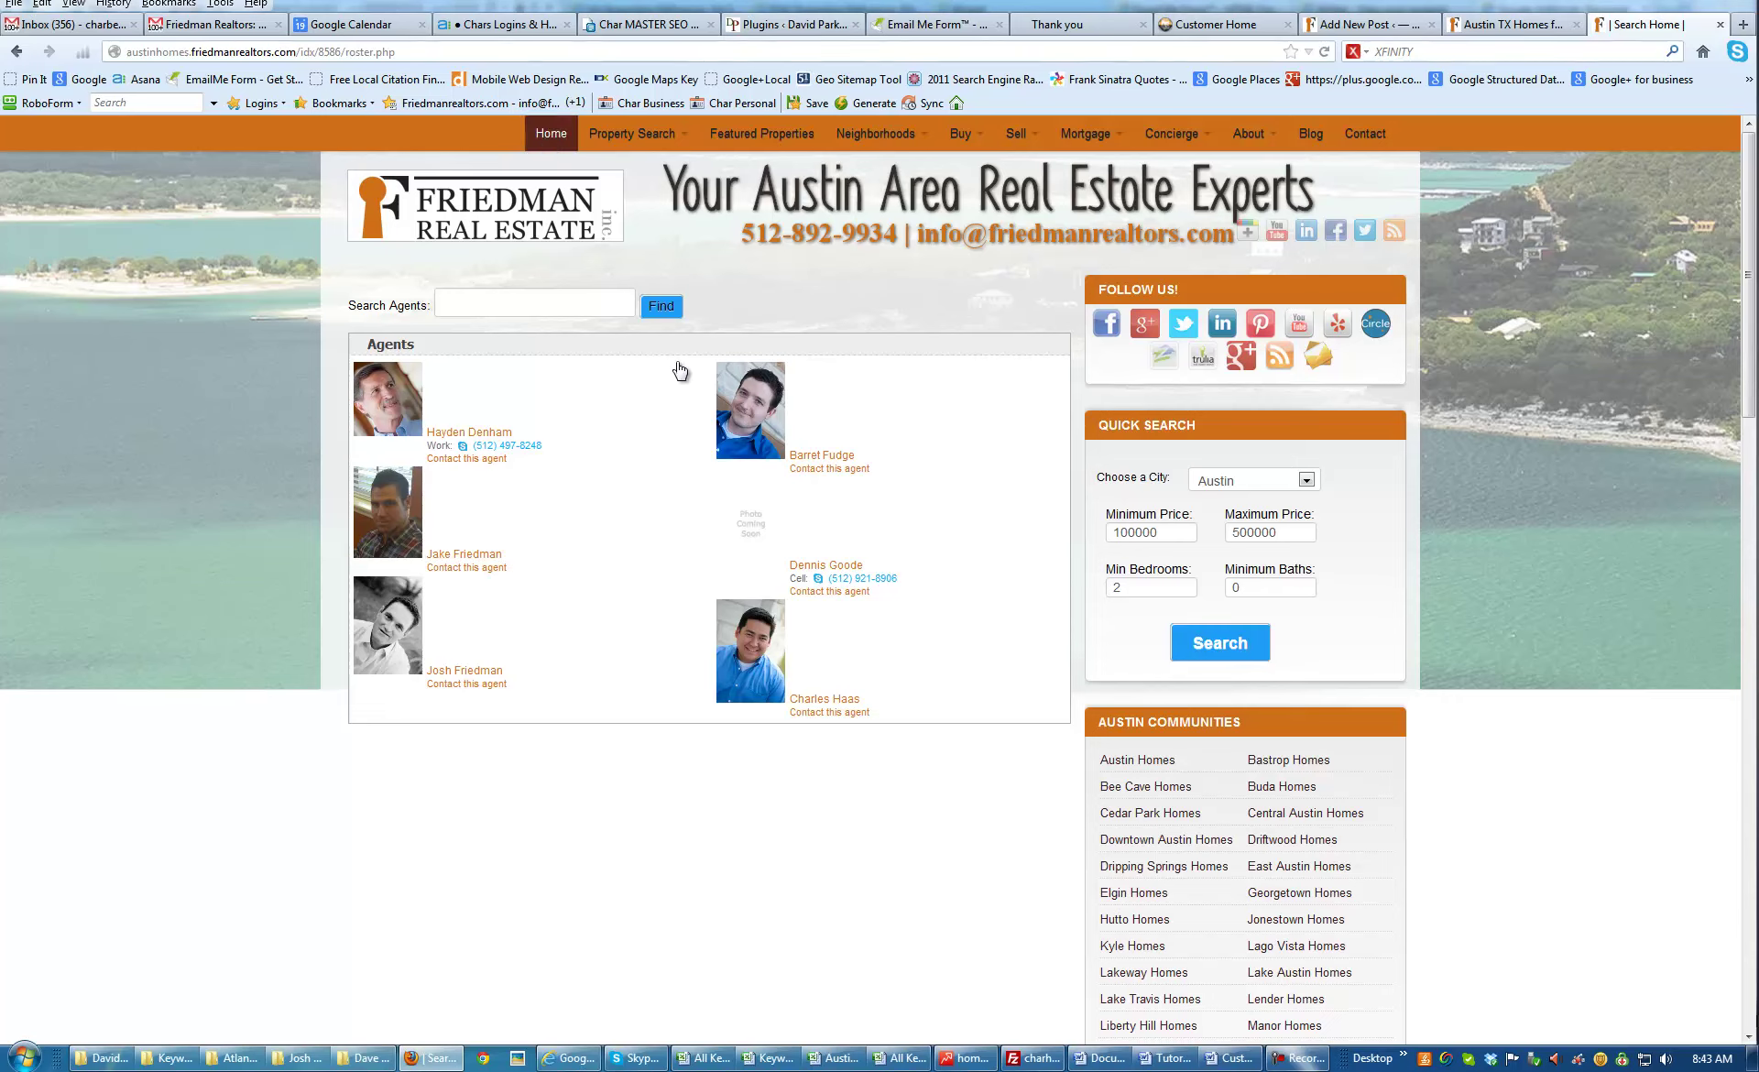
Open the Friedman Real Estate home page and copy its web address
right_click(557, 141)
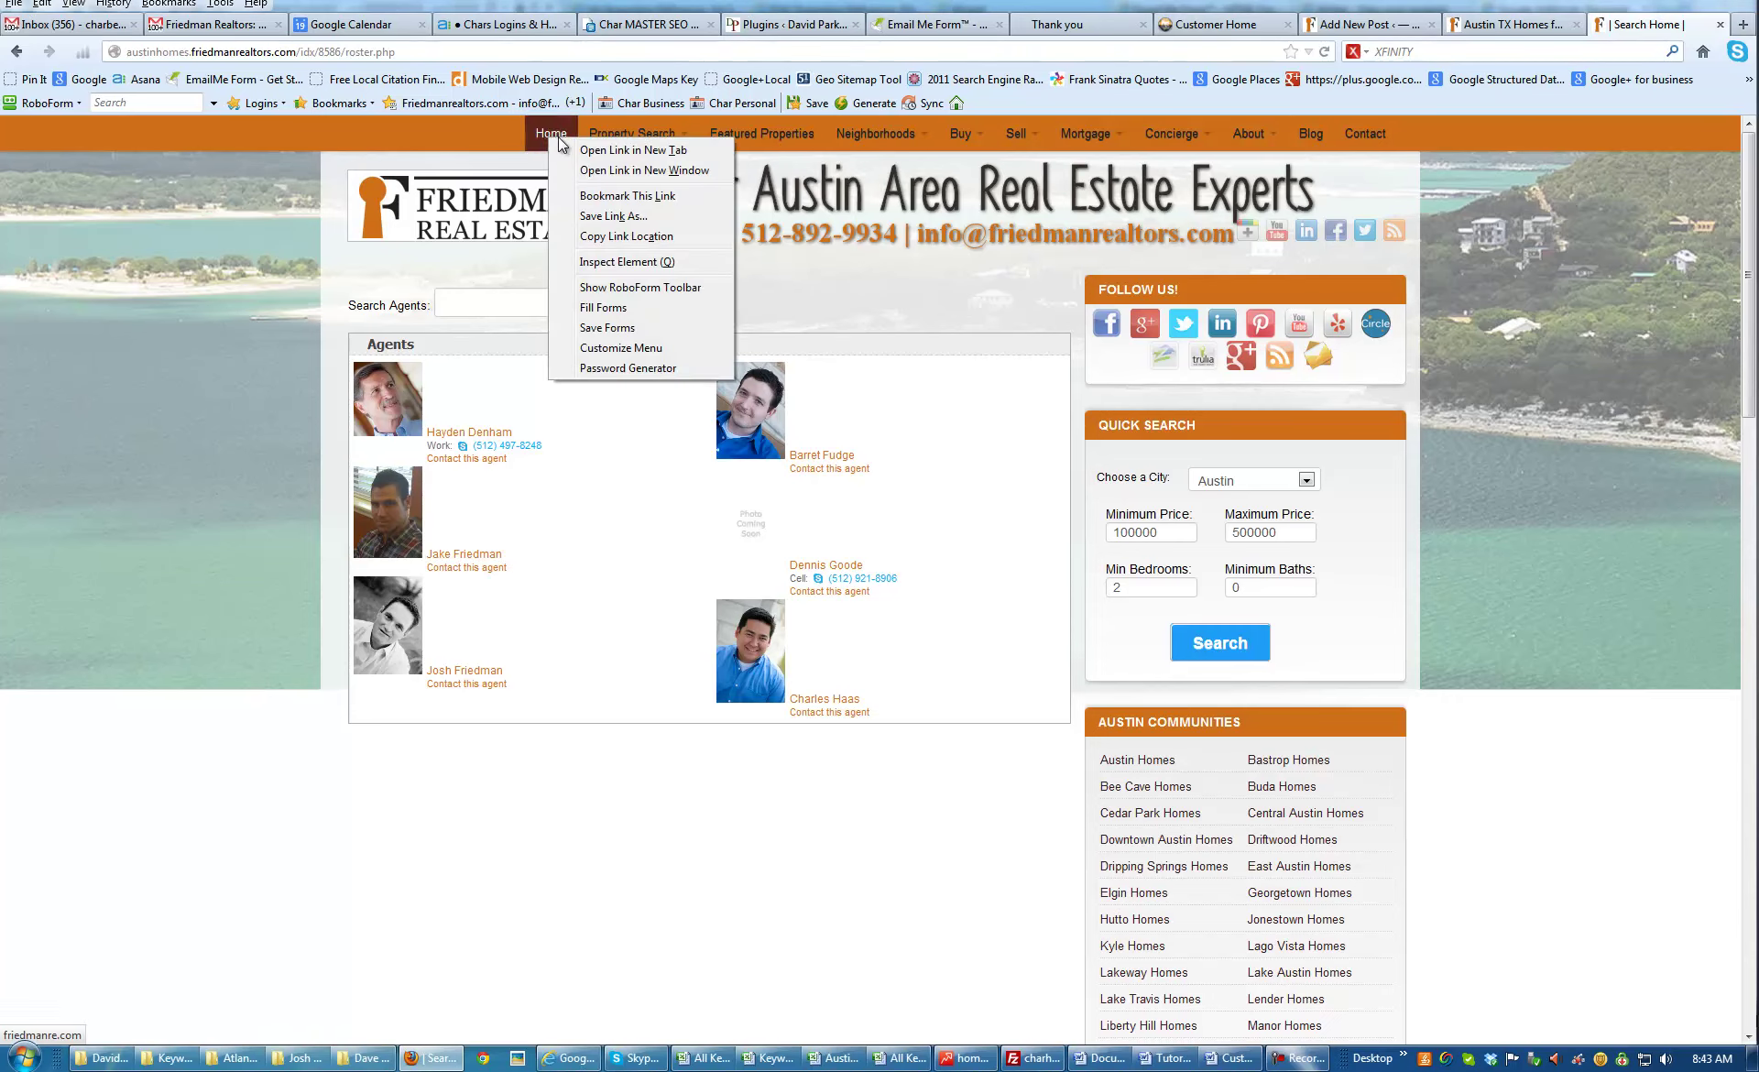
click(548, 137)
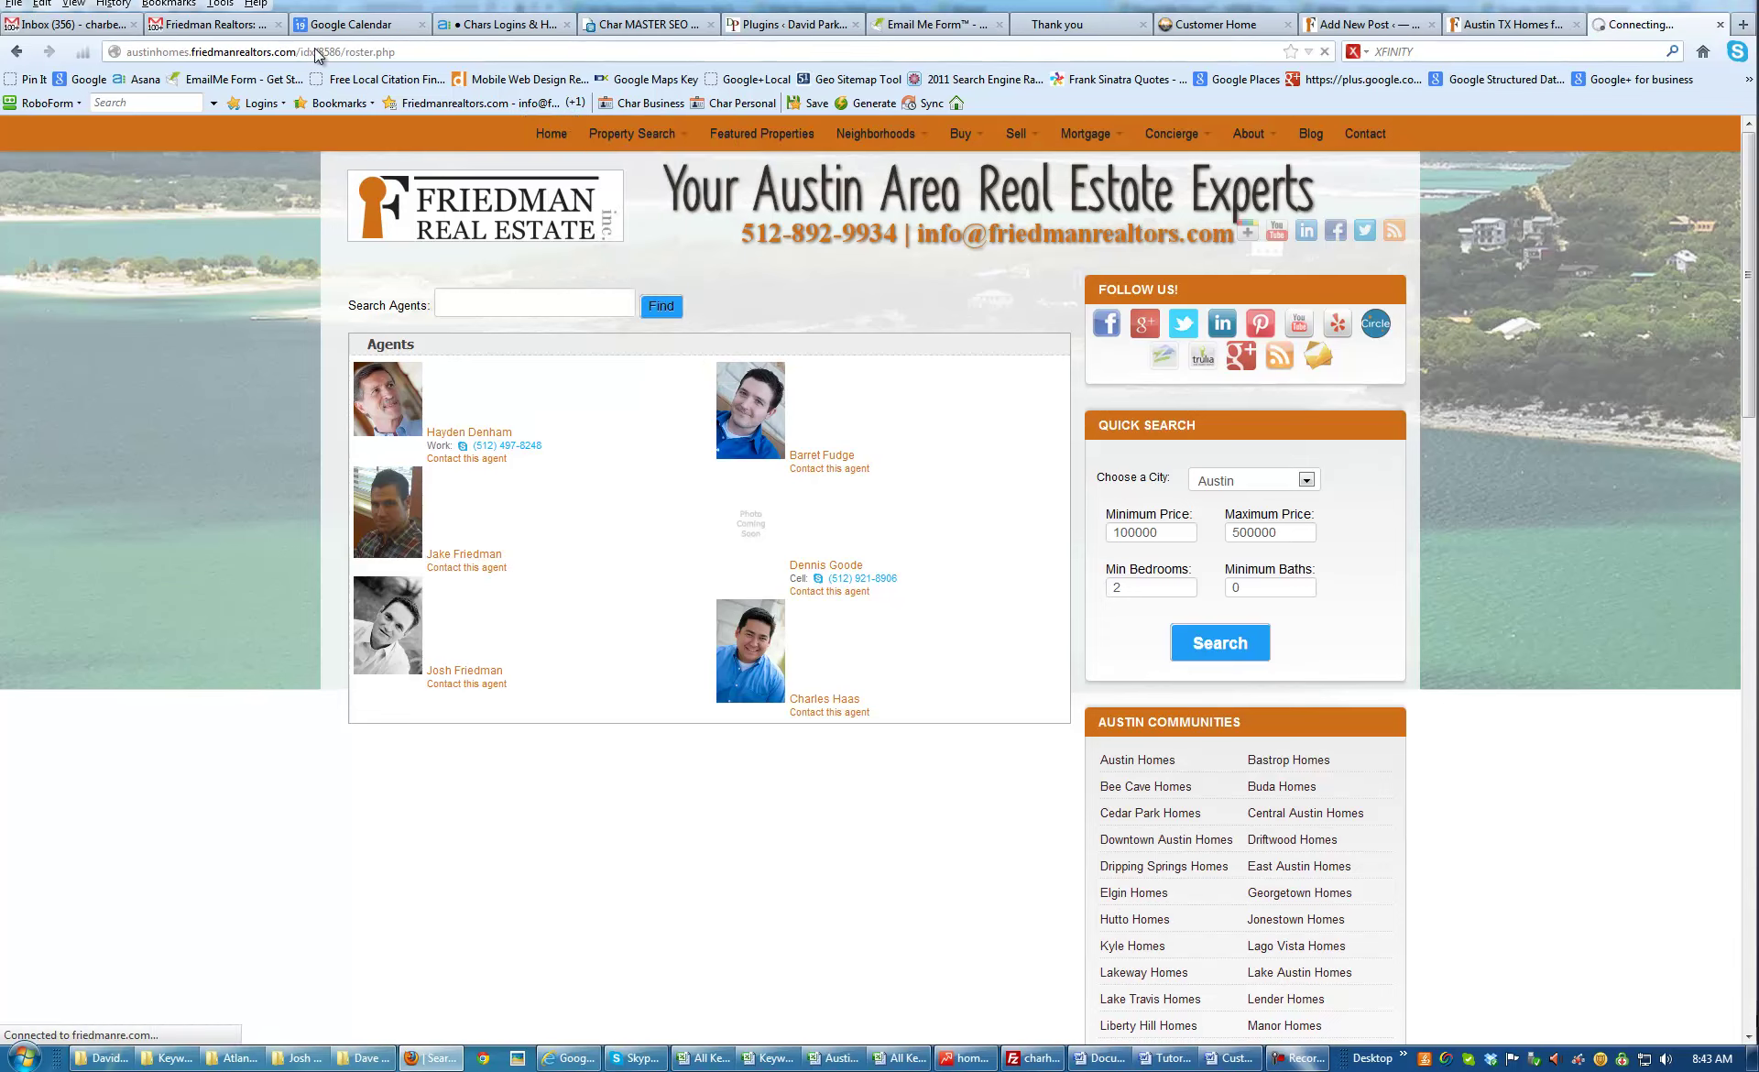
click(236, 52)
key(ctrl+c)
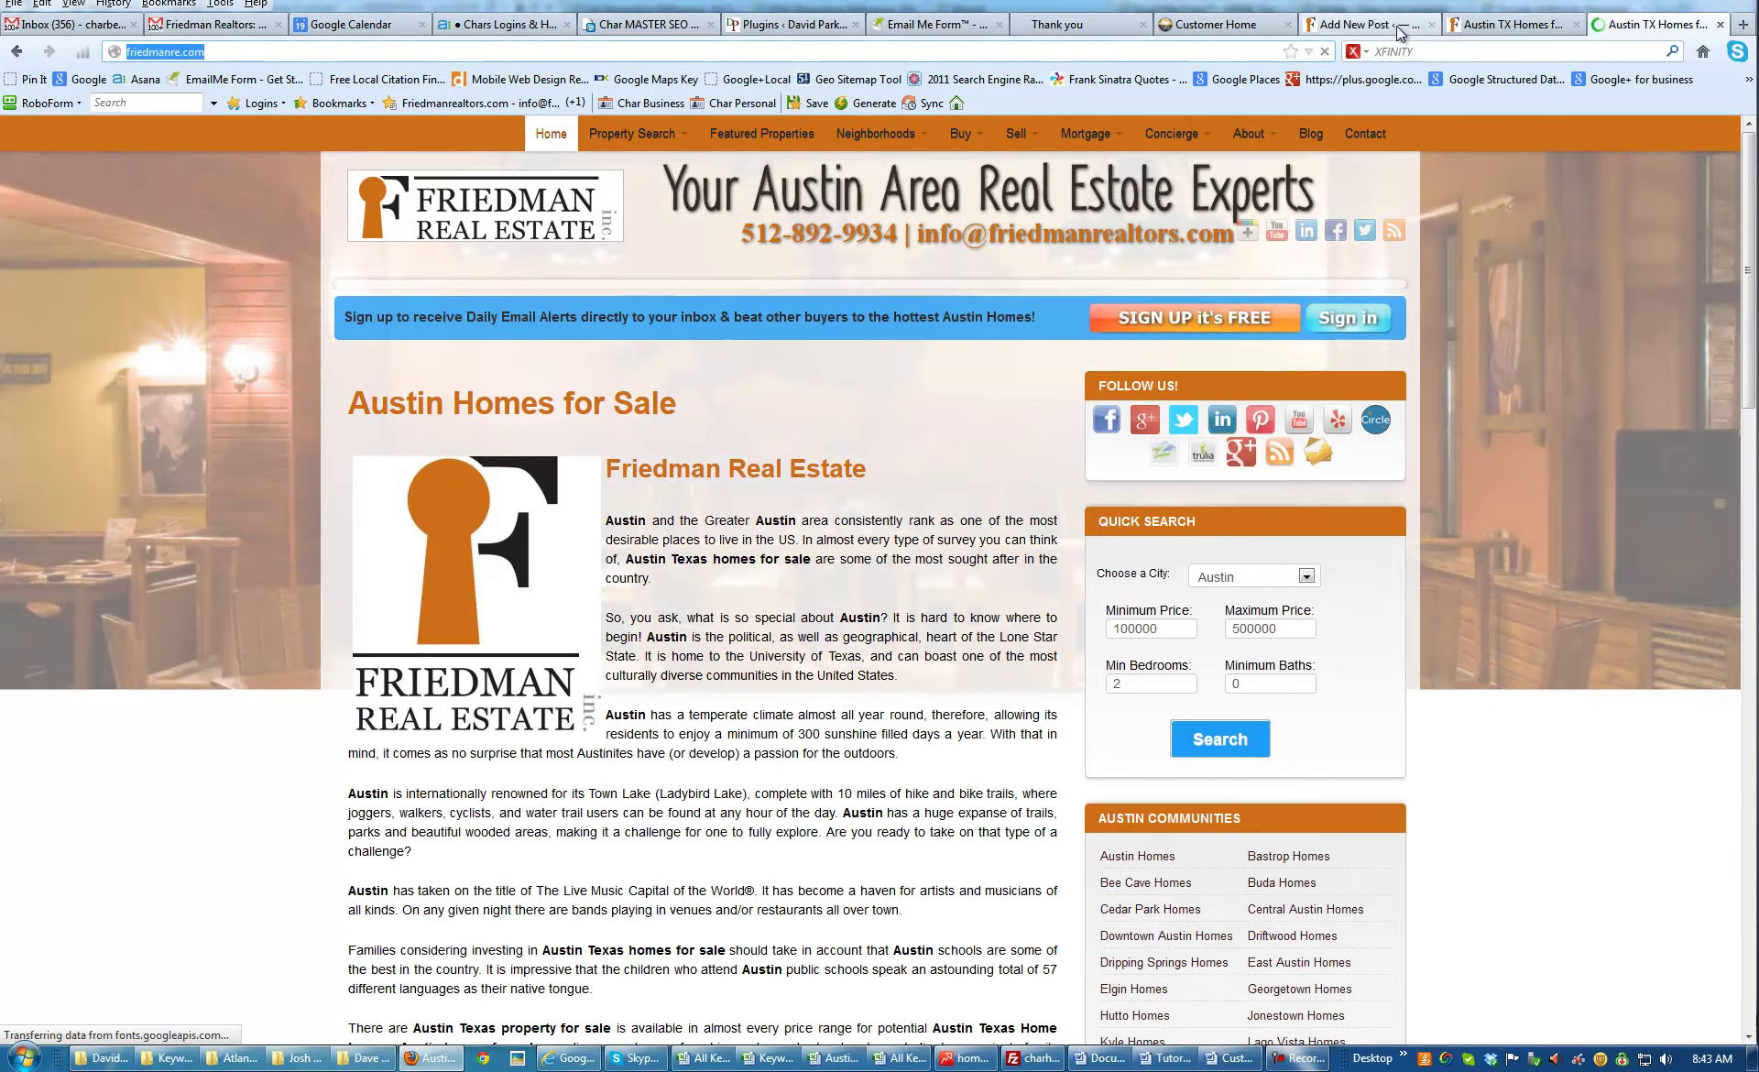
click(1382, 29)
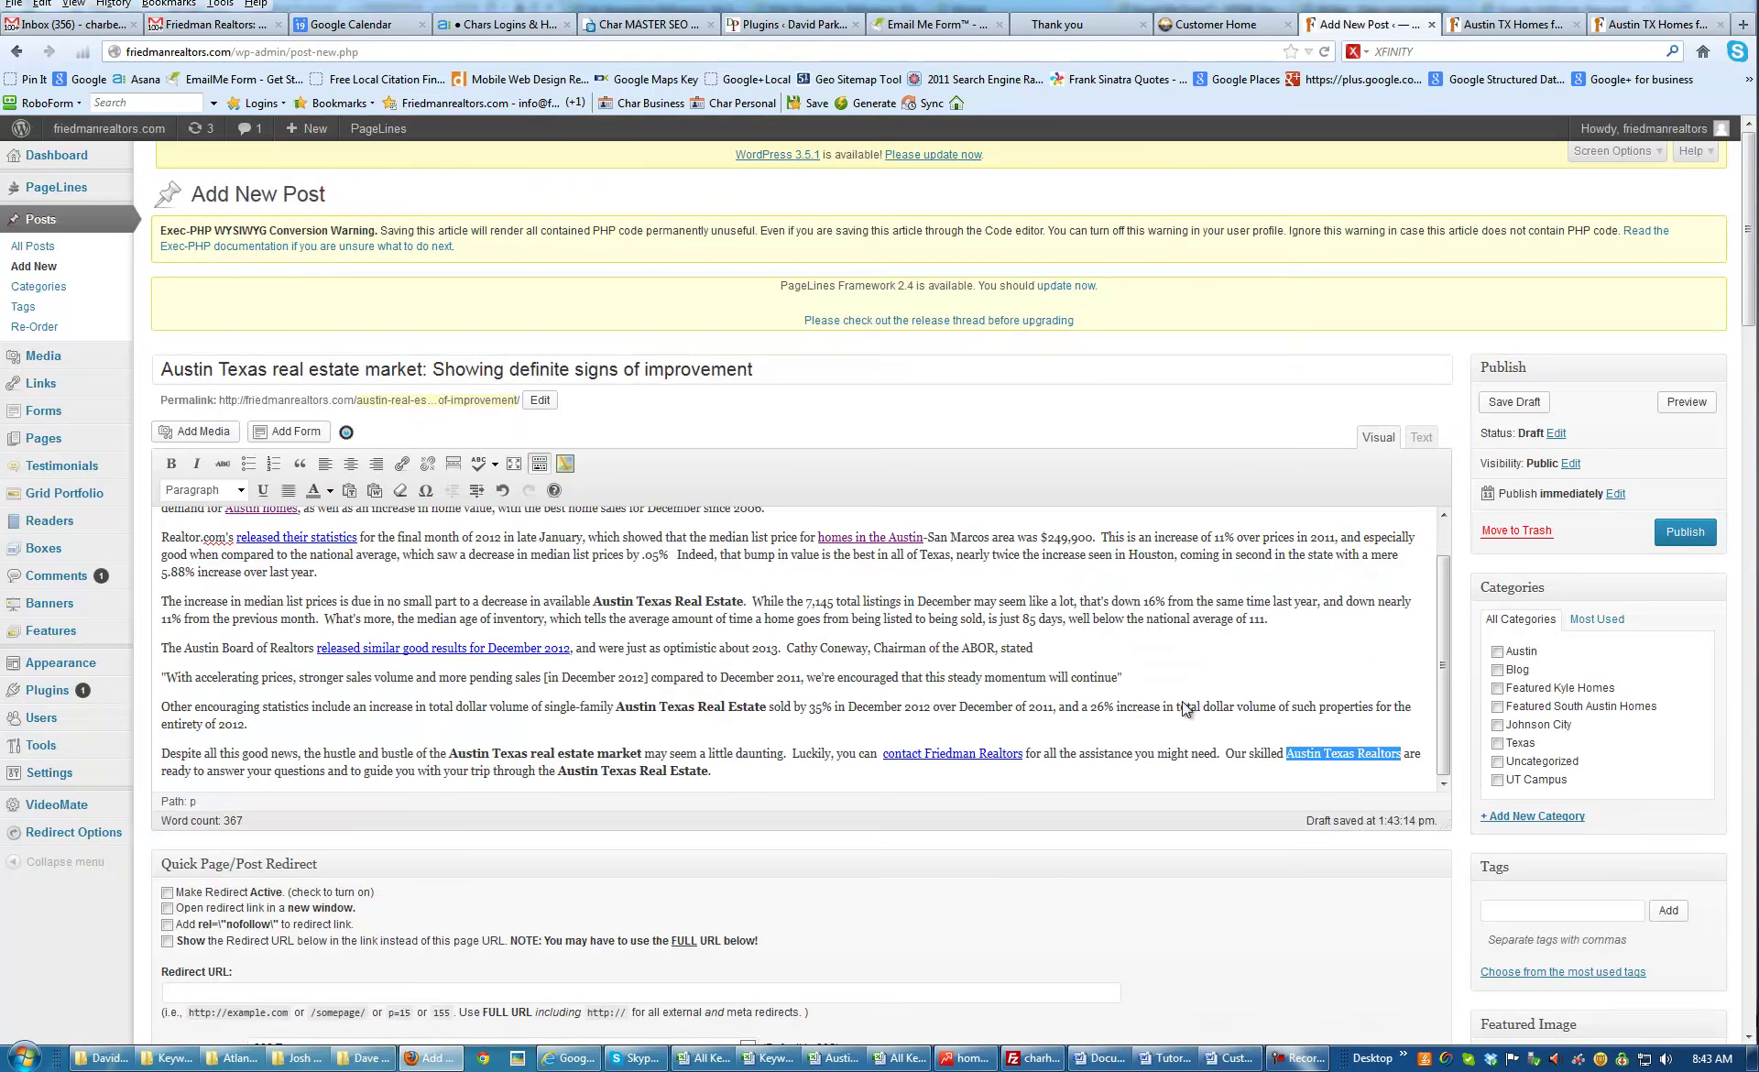
click(1403, 757)
drag(1400, 757, 1287, 753)
click(402, 463)
click(403, 464)
key(ctrl+v)
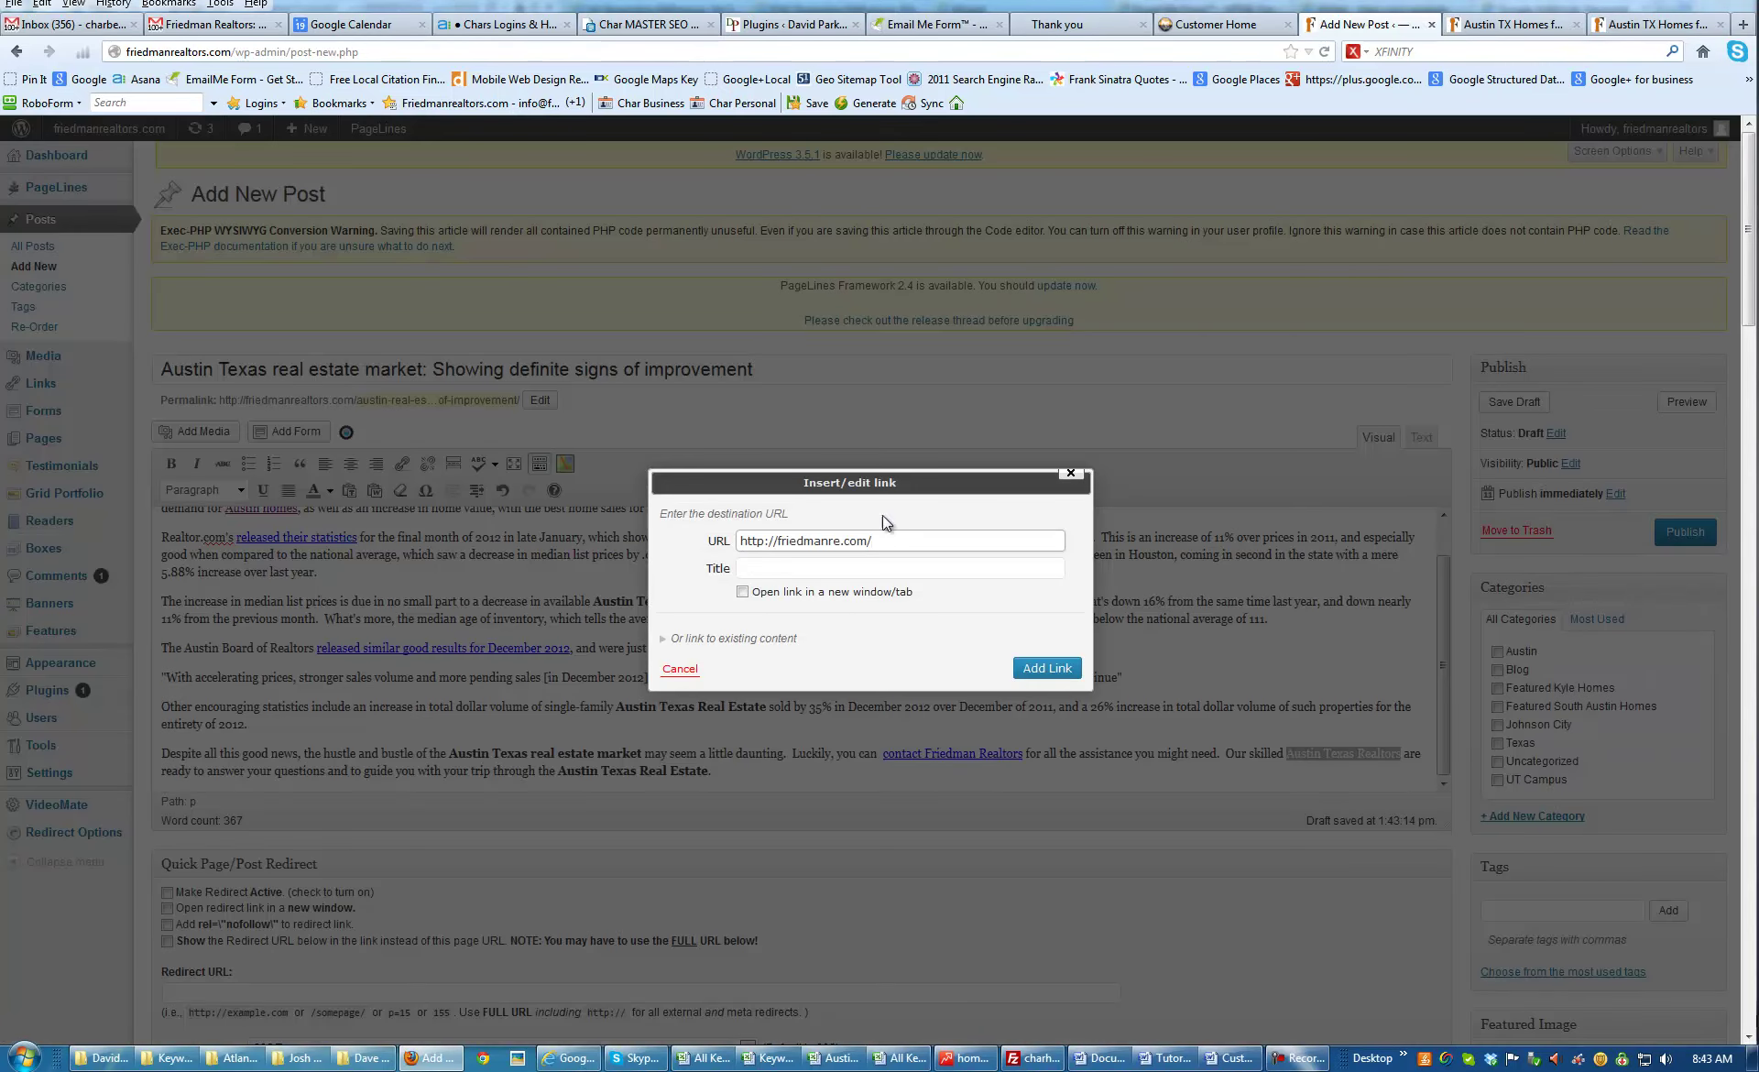
key(BackSpace)
key(Tab)
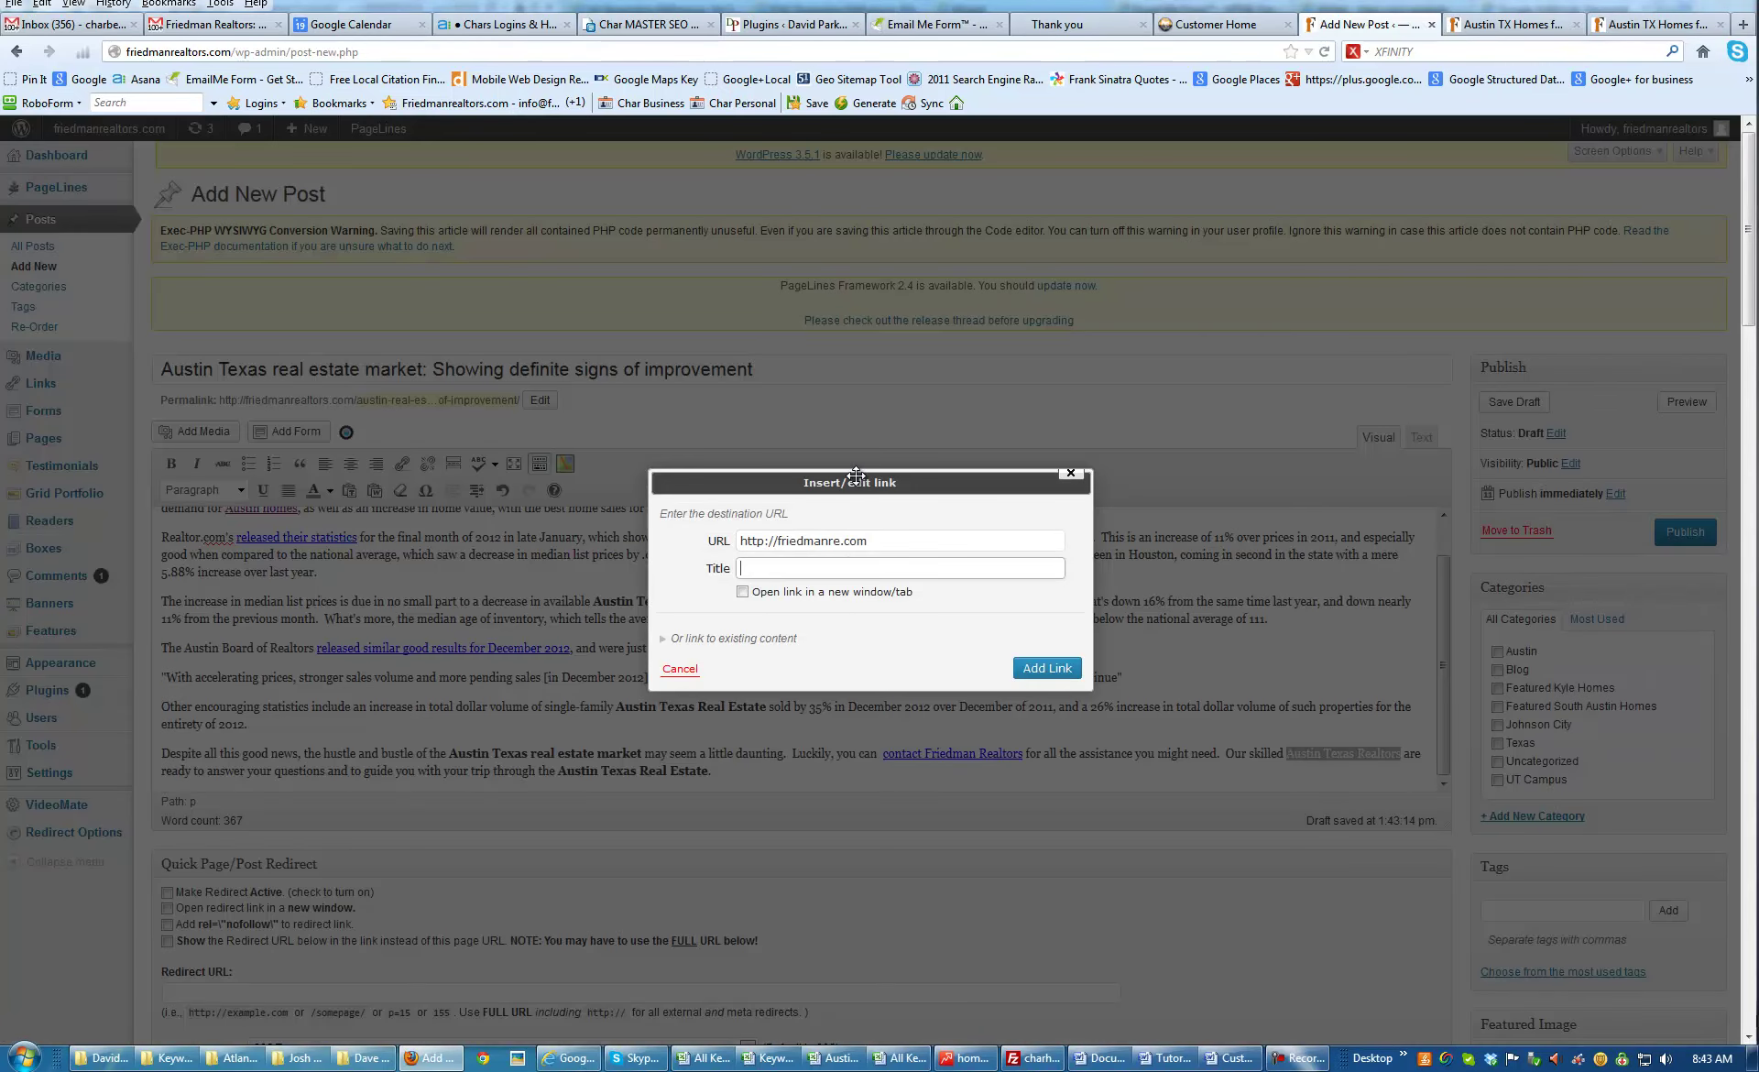
text(Austin Texas R)
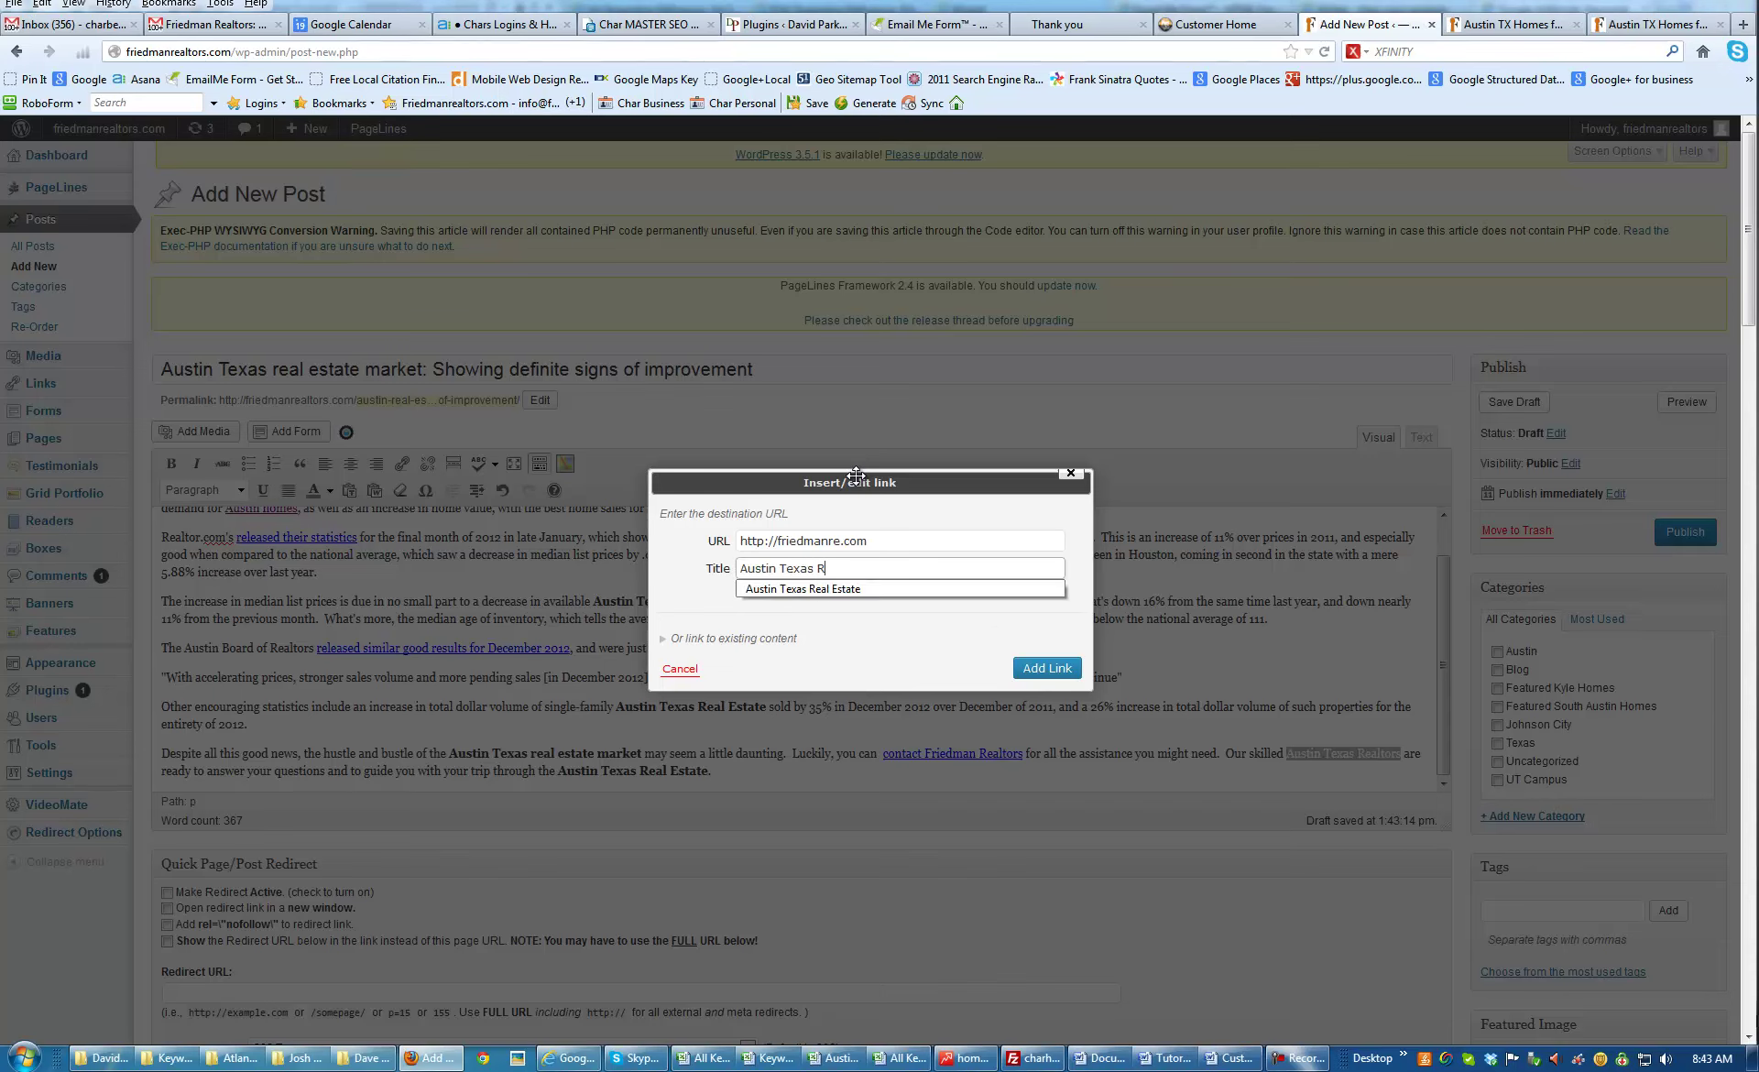
text(ealtors)
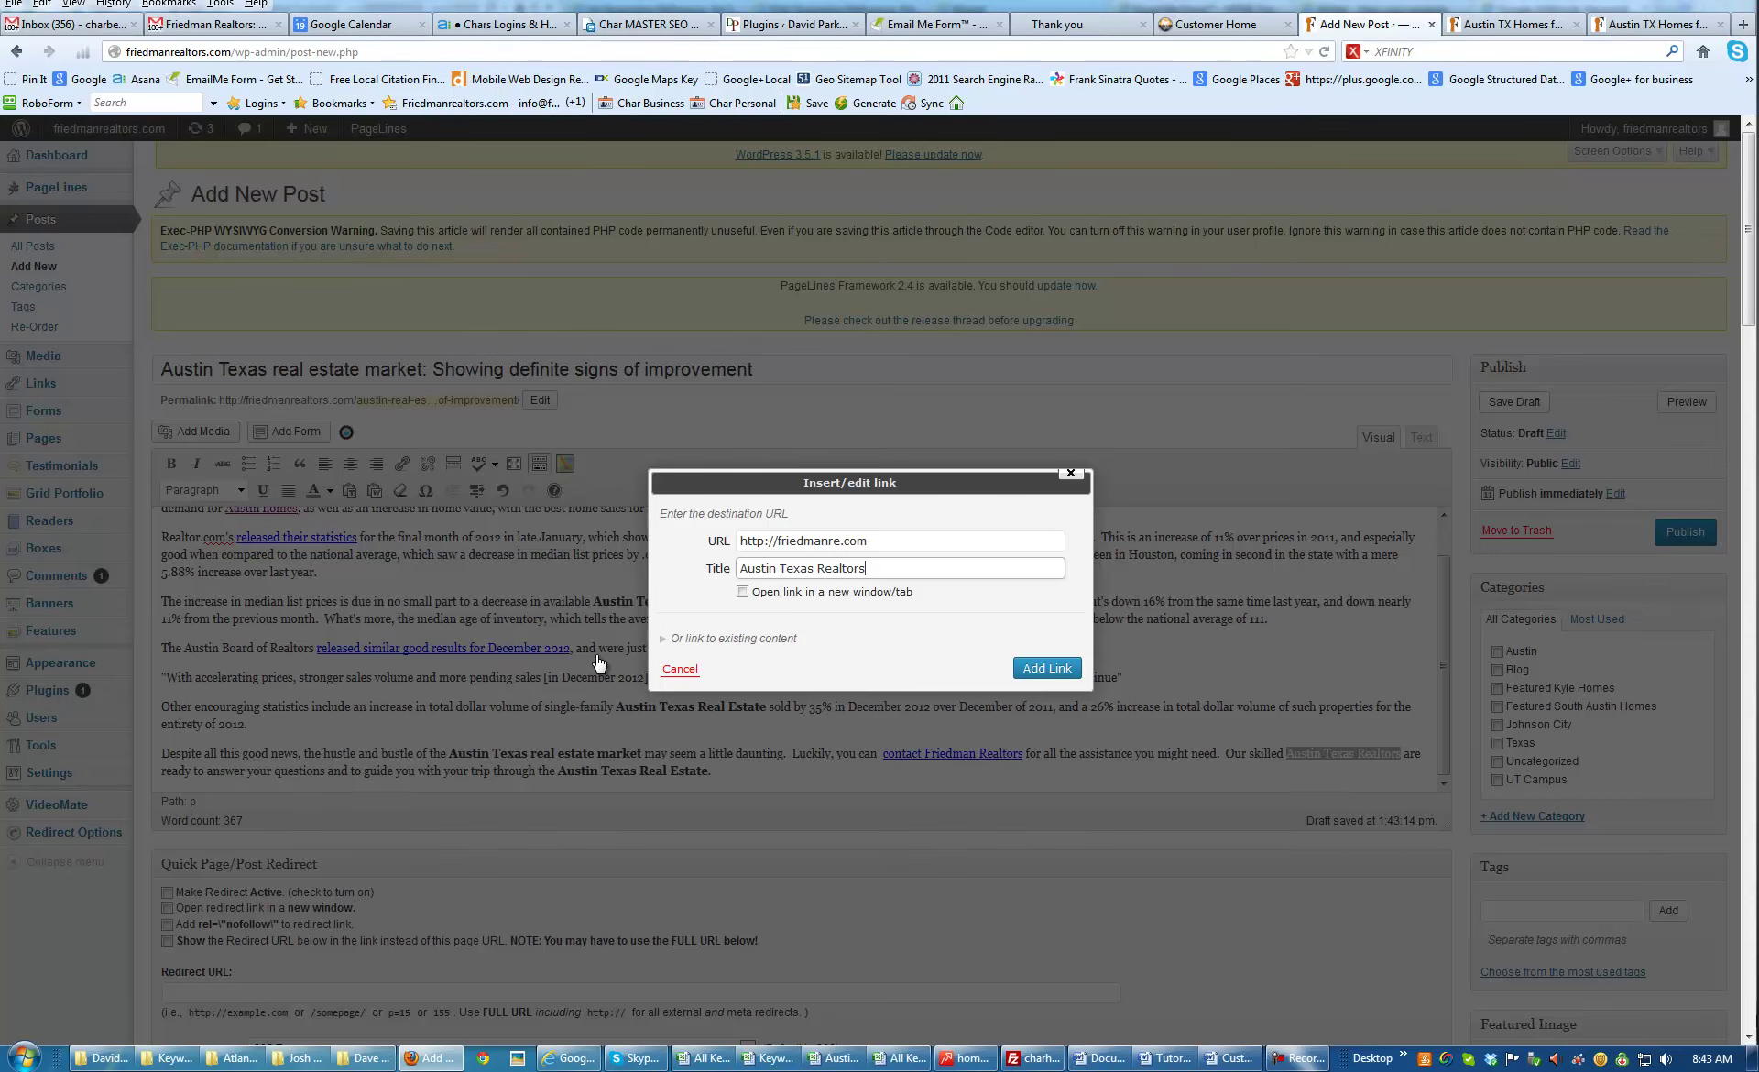
key(Return)
Check the link settings of "released their statistics" and "released similar good results for December 2012"
scroll(542, 630, up, 1)
scroll(532, 631, down, 1)
scroll(513, 630, up, 1)
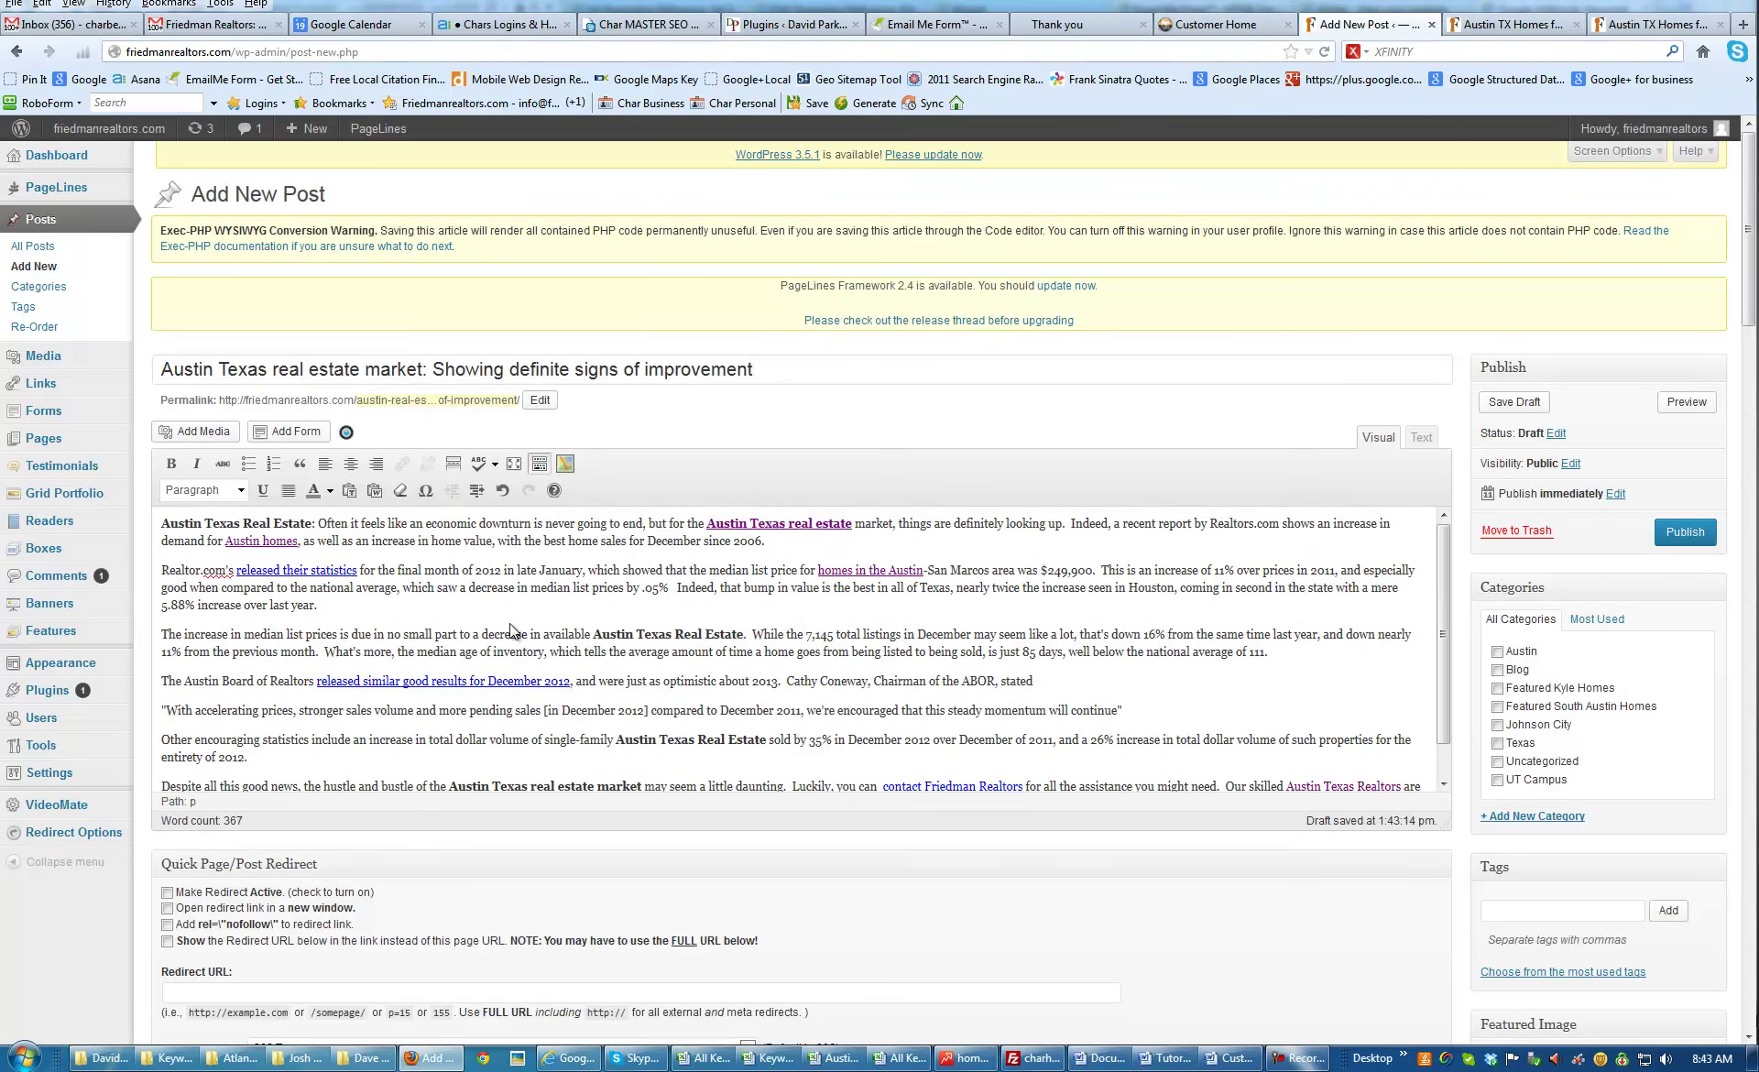
click(316, 572)
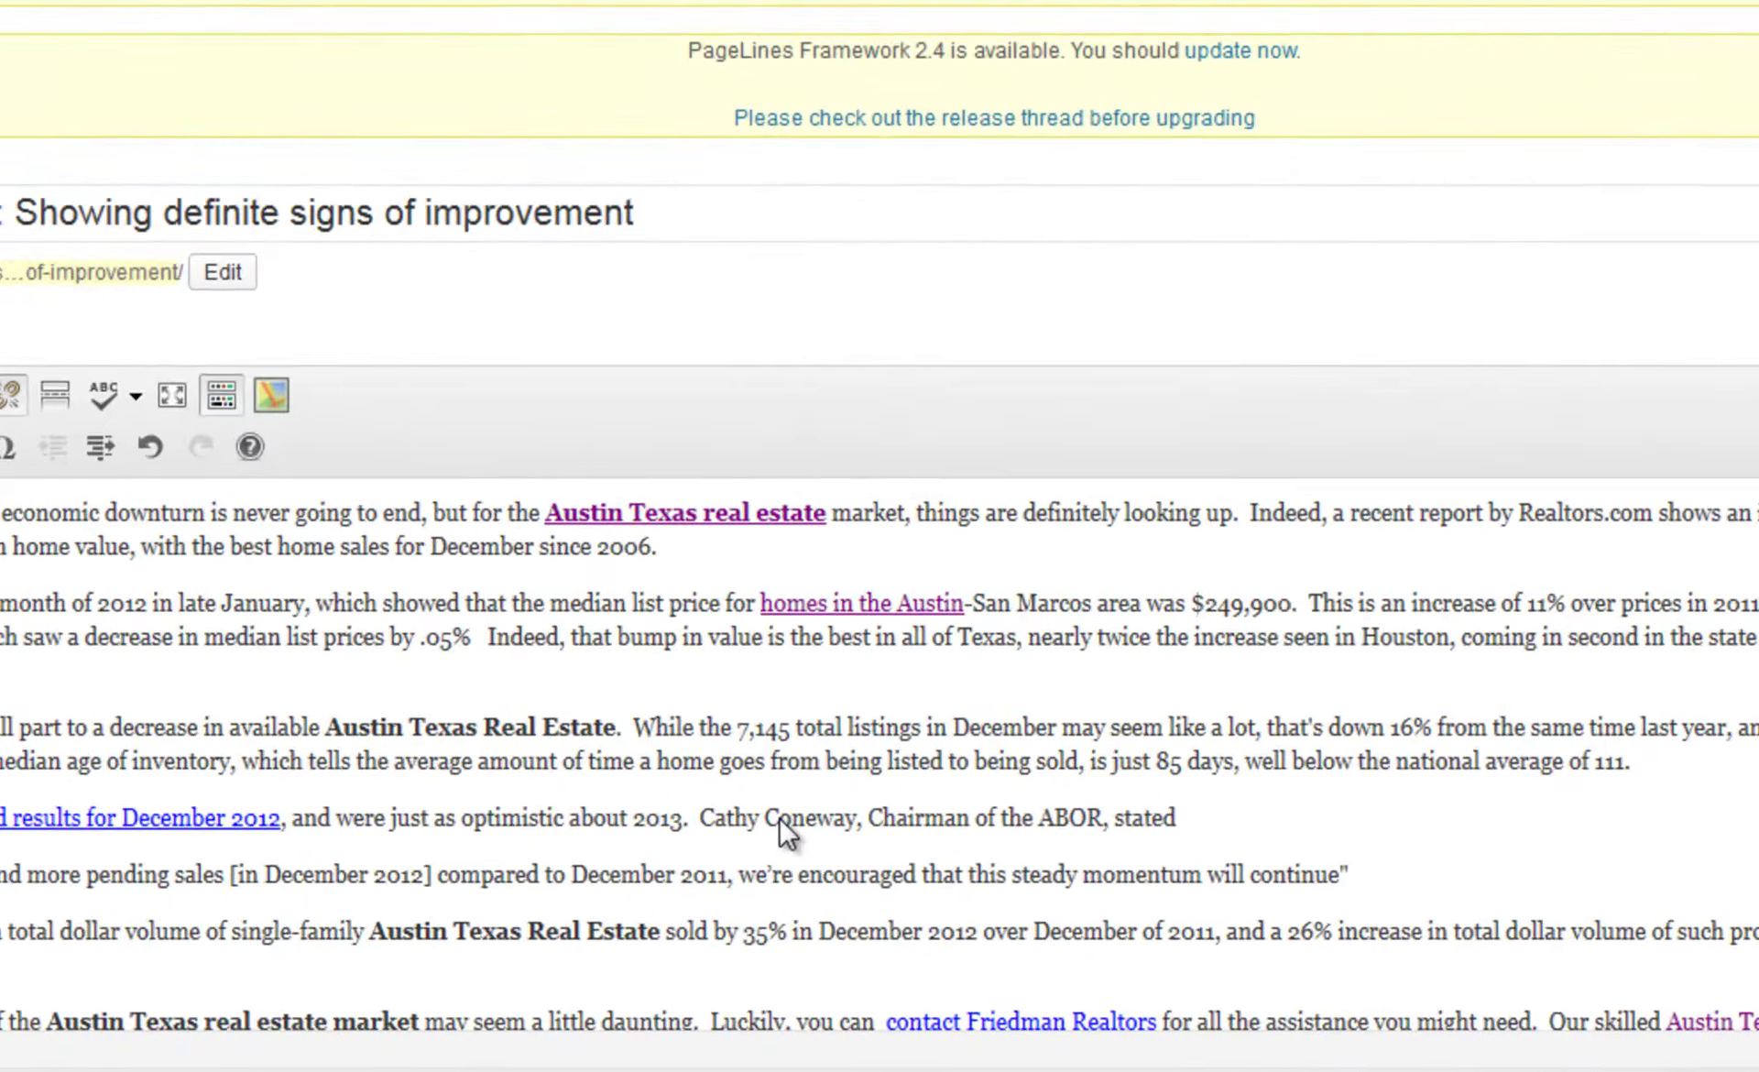
key(alt+shift+a)
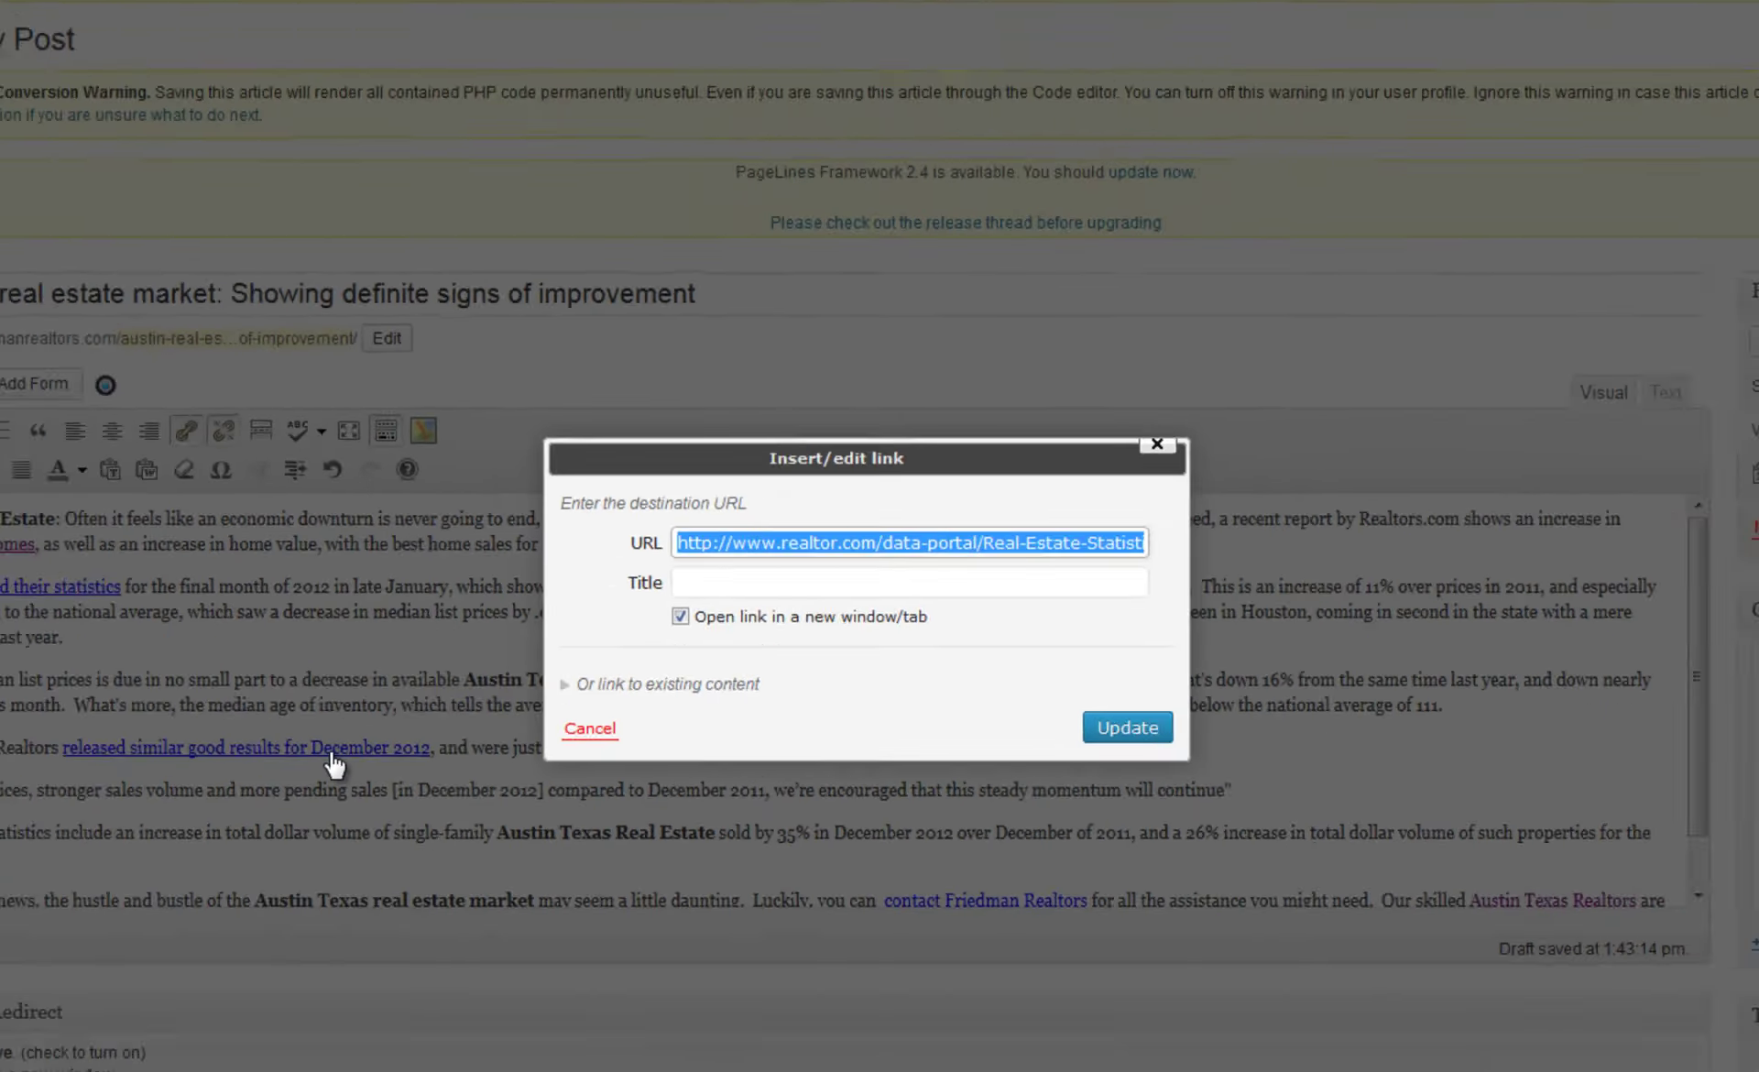
click(63, 864)
key(Return)
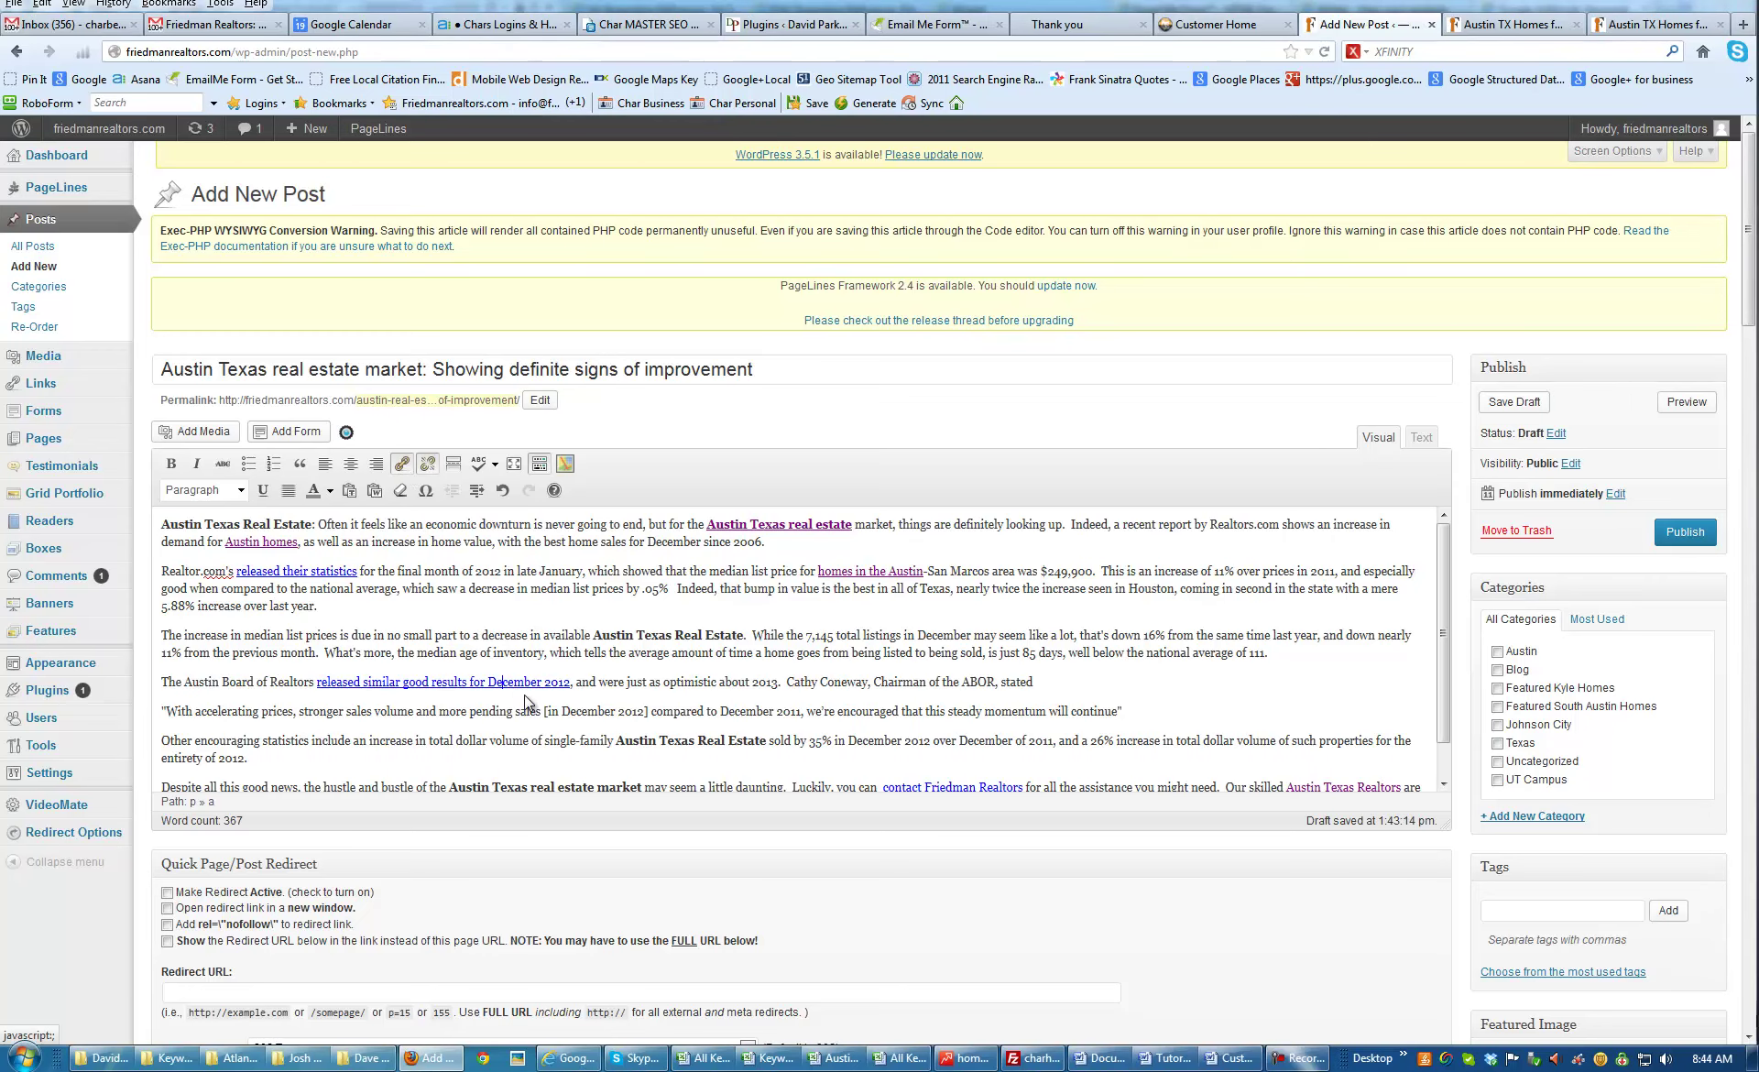
key(alt+shift+a)
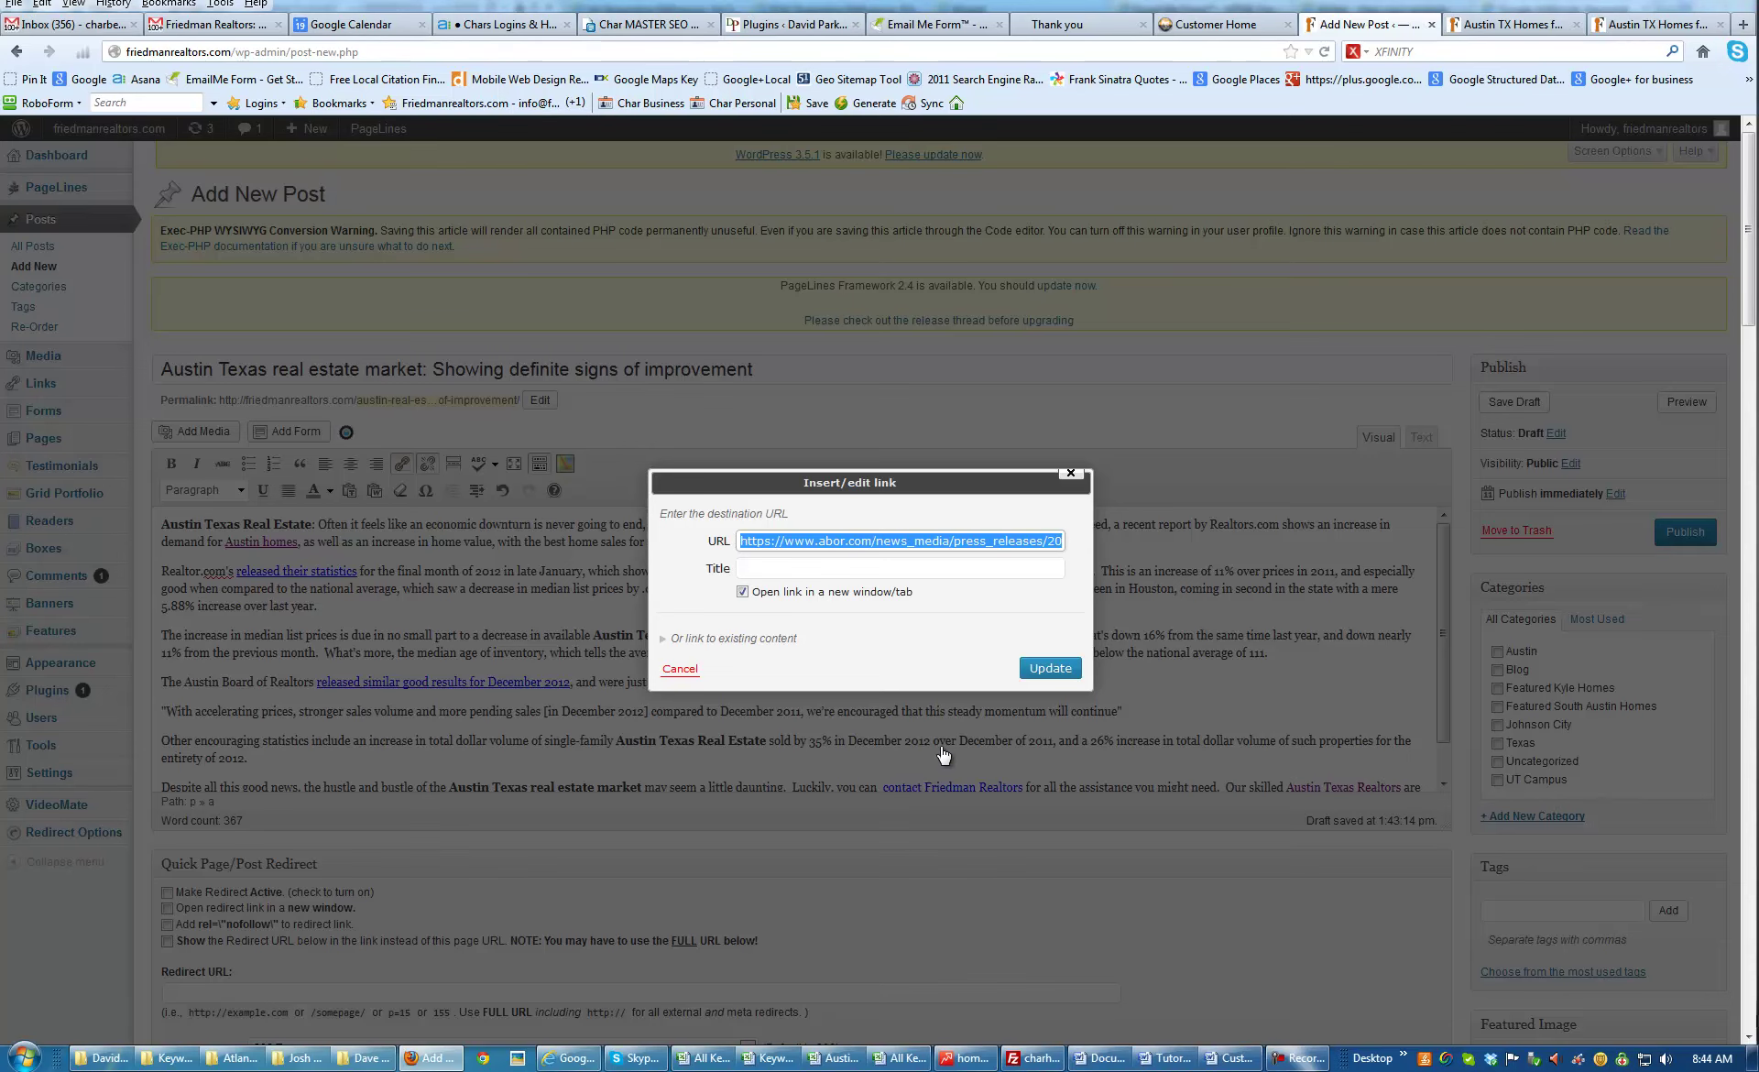
key(Escape)
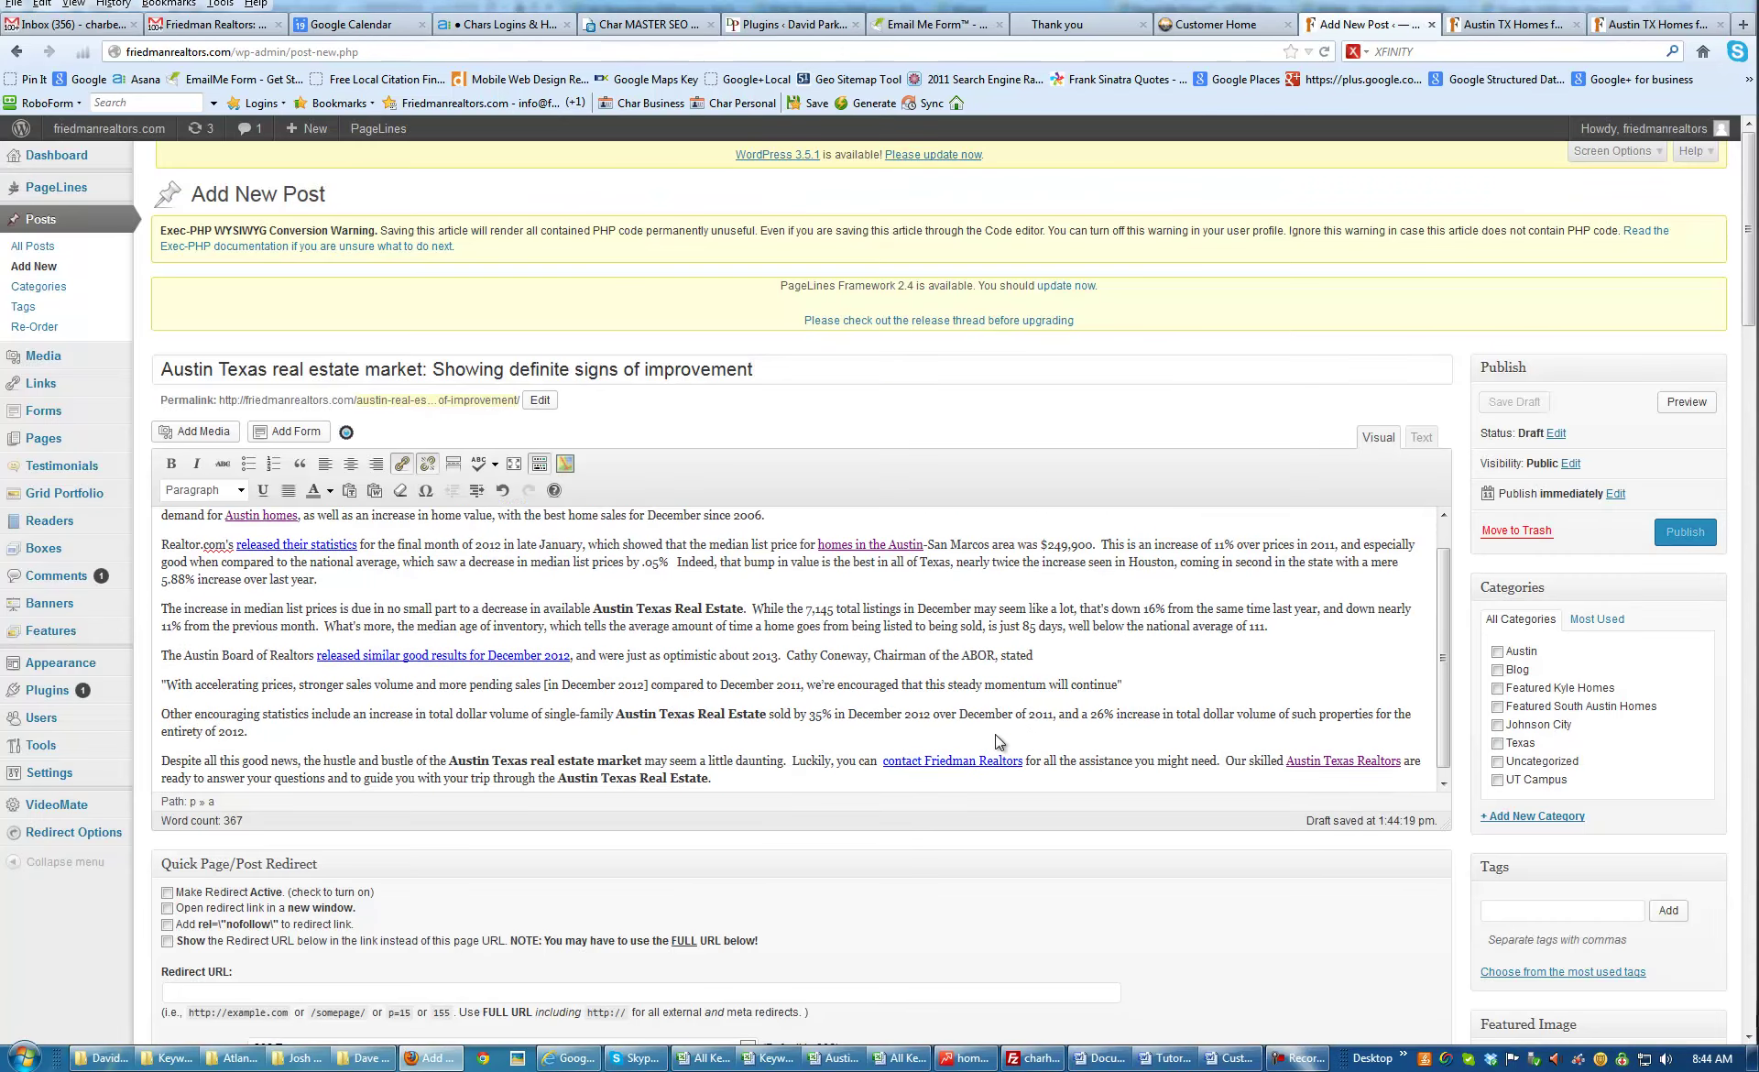
Turn off opening in a new window for the "contact Friedman Realtors" link in the last paragraph
scroll(1024, 733, down, 2)
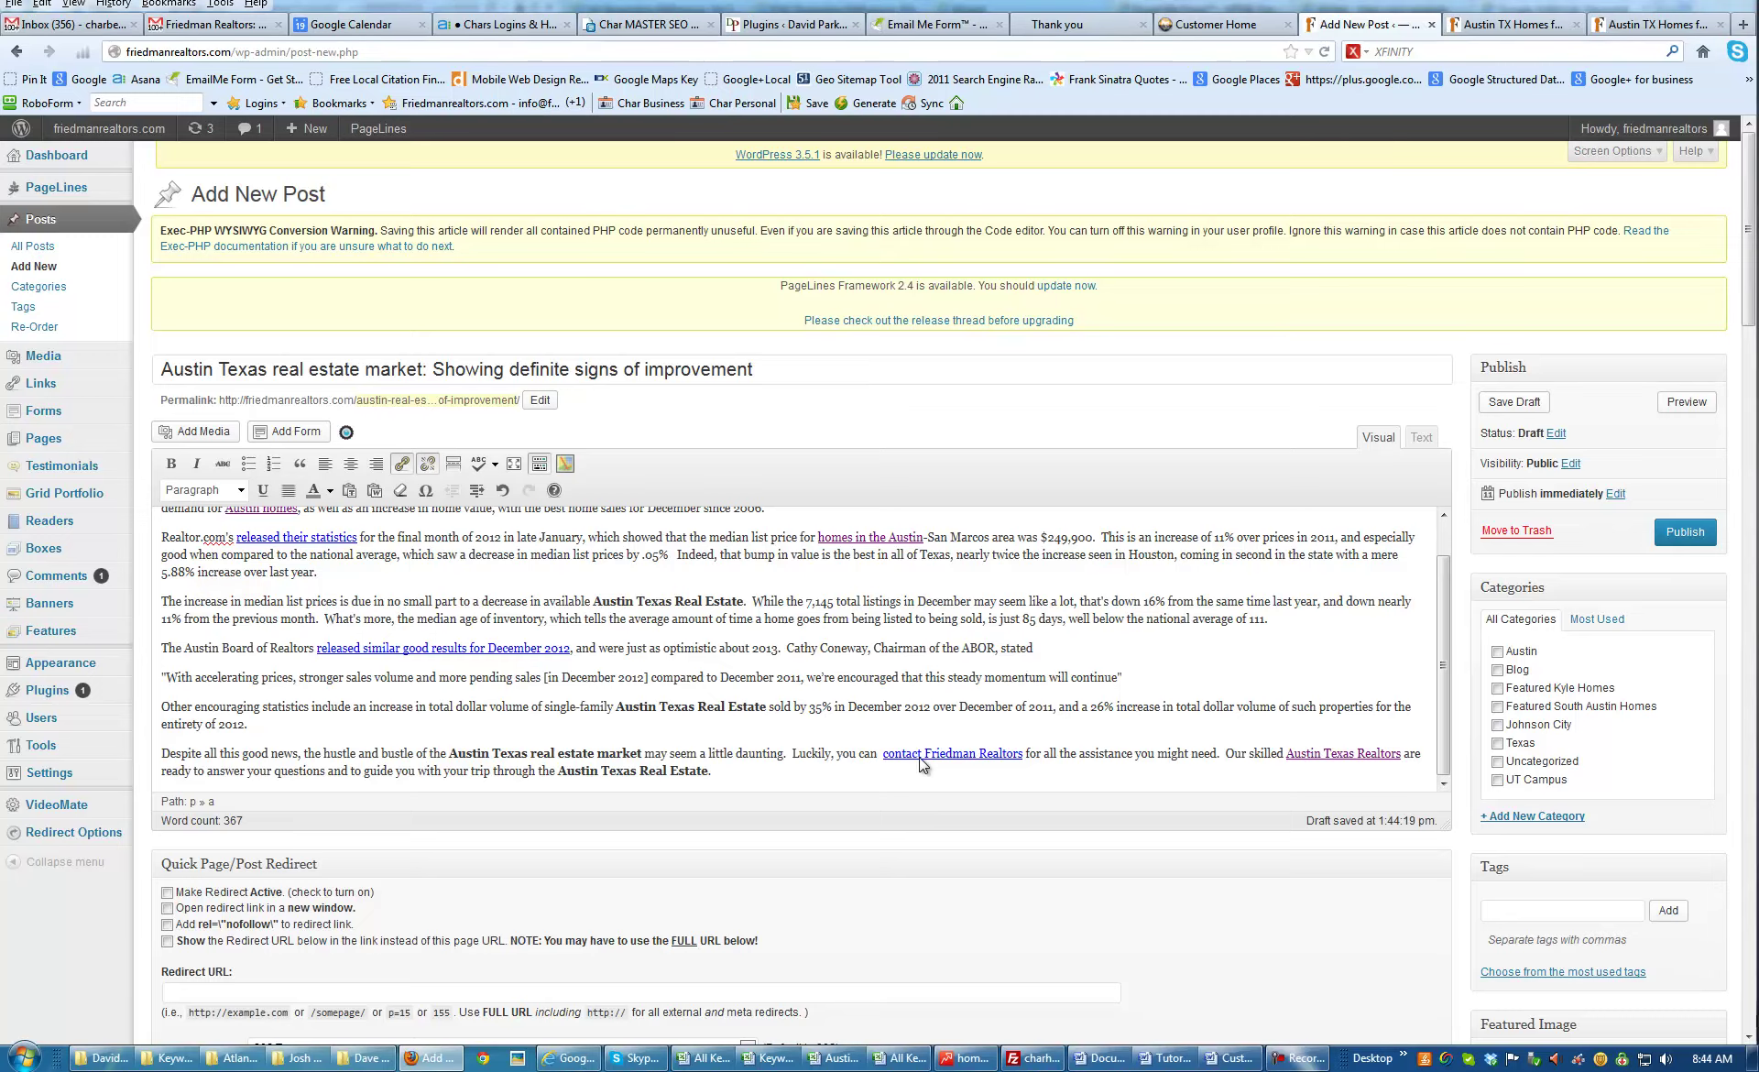
key(alt+shift+a)
click(742, 592)
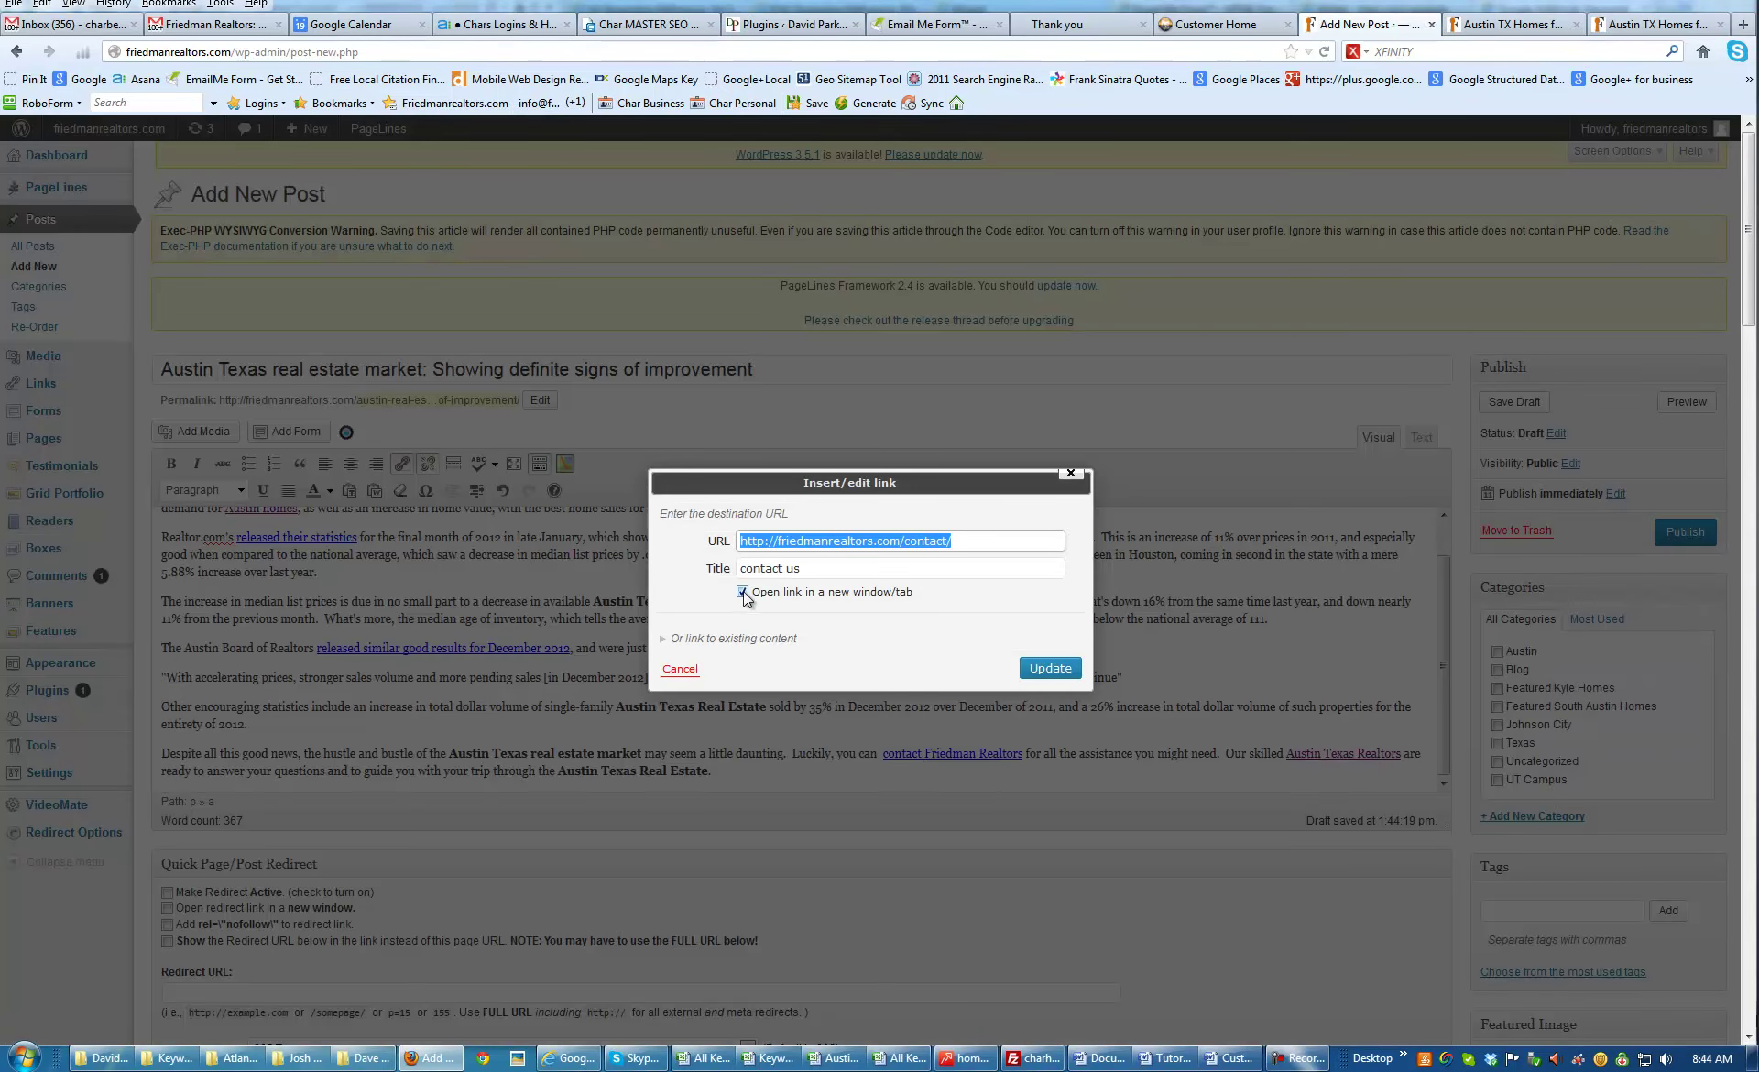
click(742, 592)
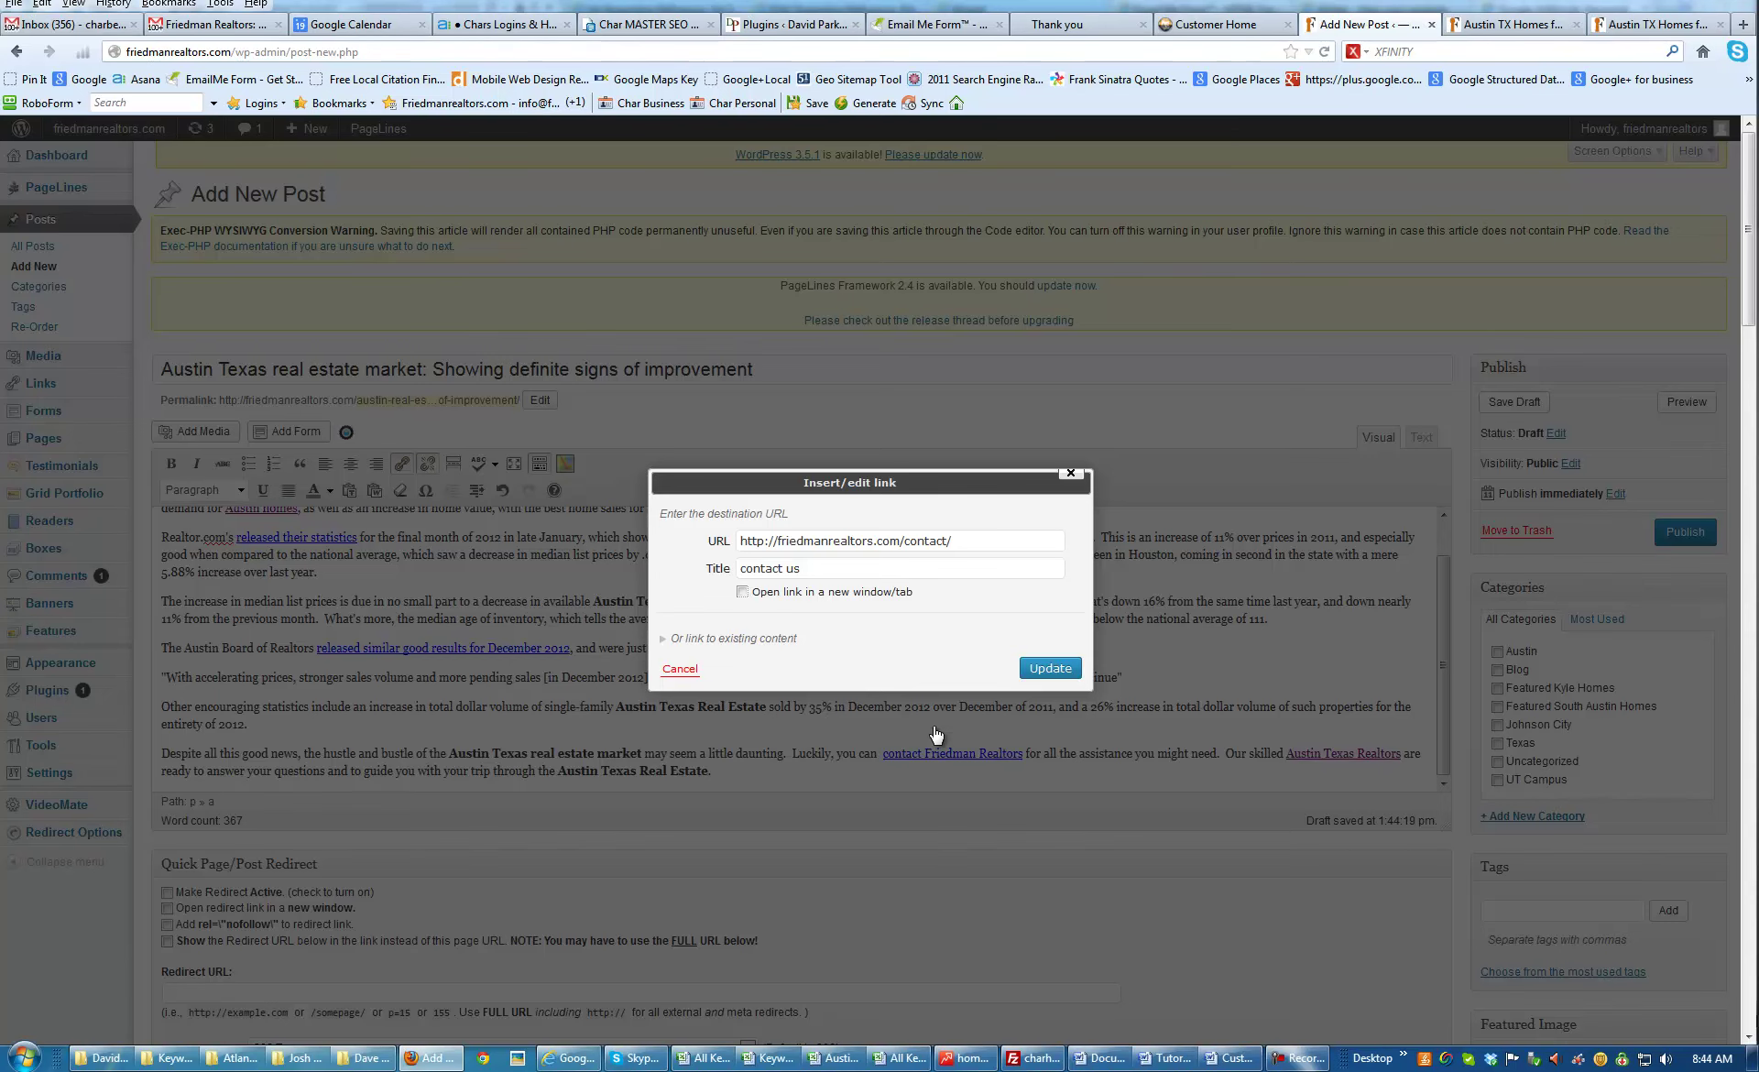
Upload the images Austin-Texas-Real-Estate and Austin-Texas-Real-Estate-Market from the client's Blog folder to the post's media
scroll(777, 709, up, 2)
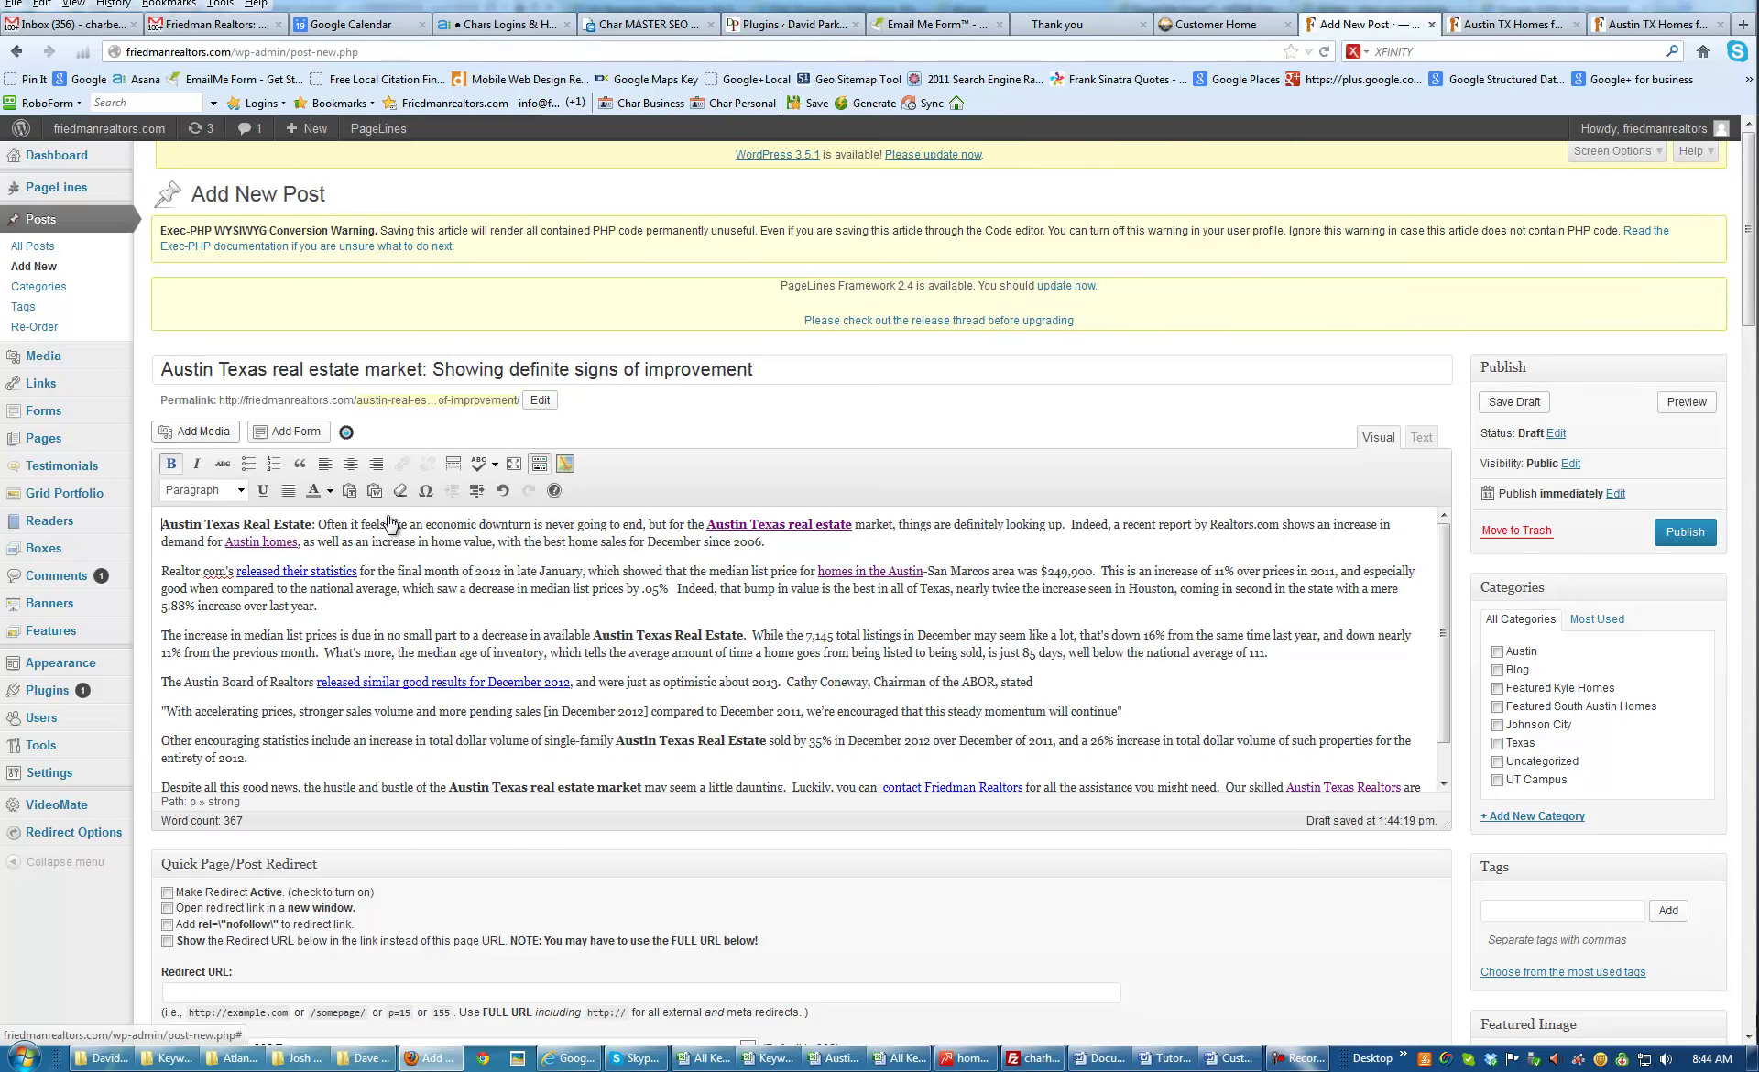
click(214, 445)
click(268, 196)
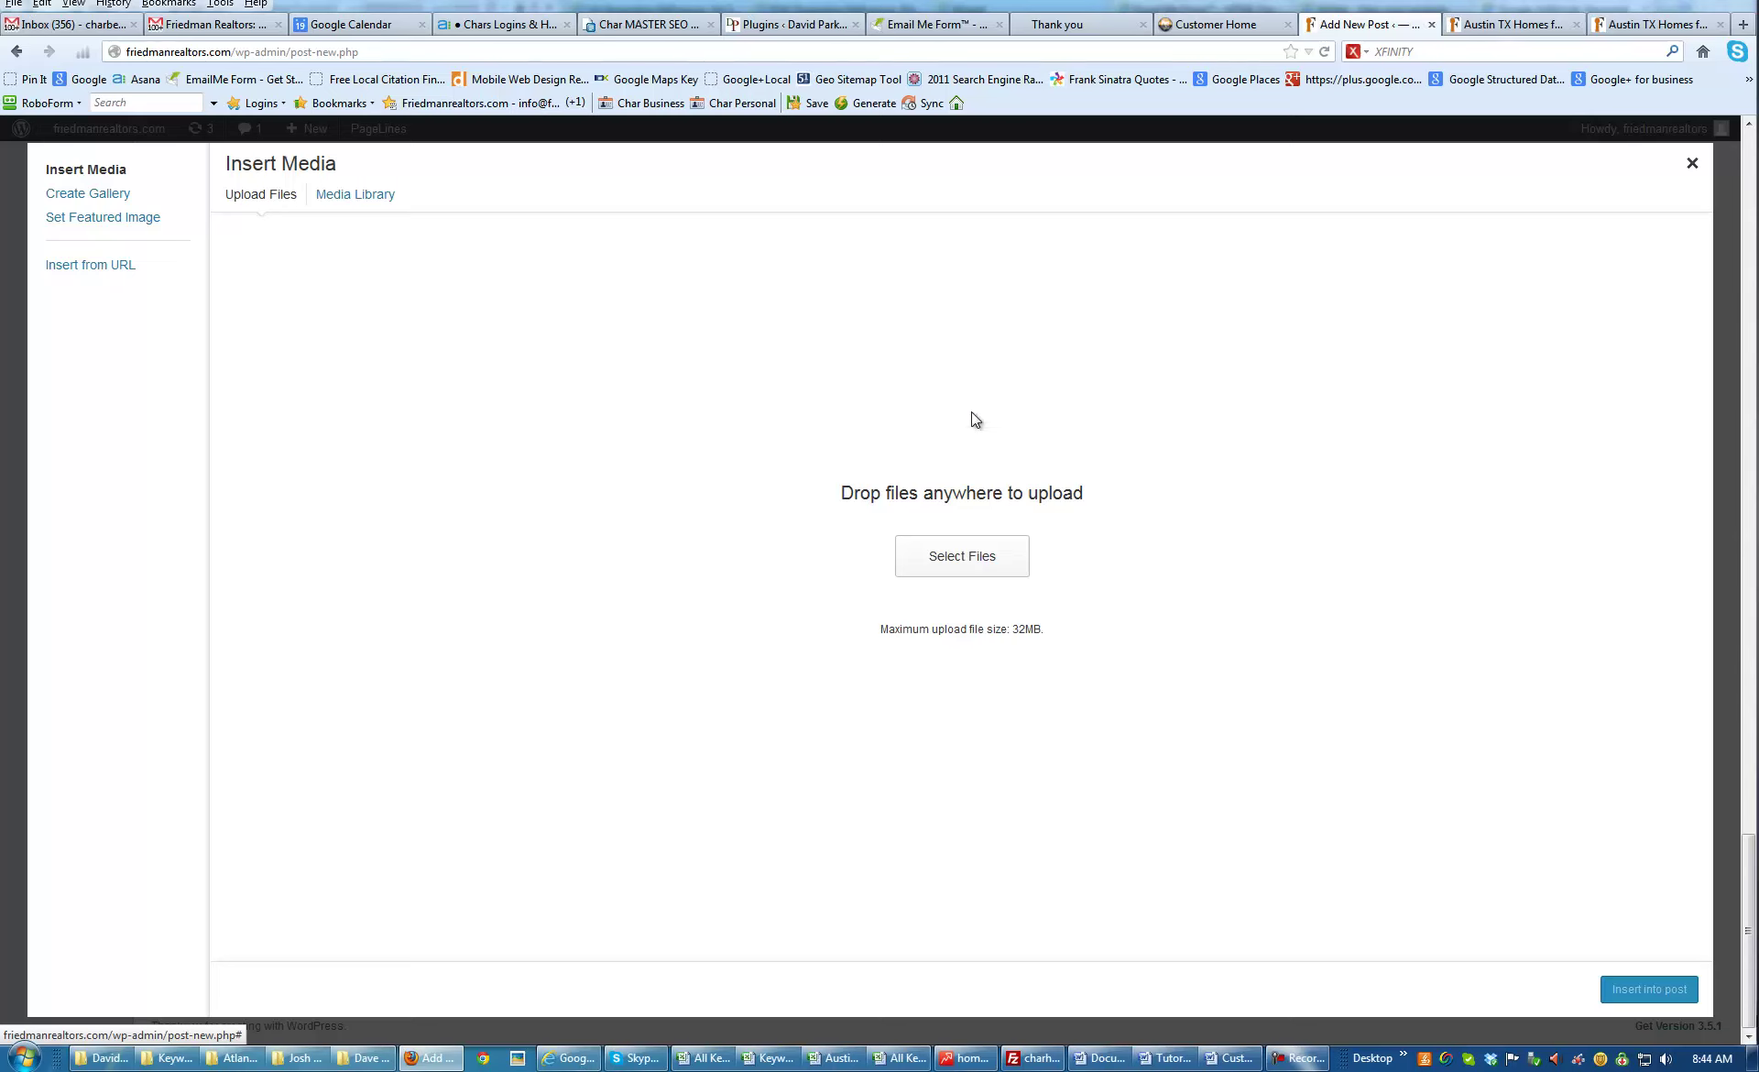
click(954, 569)
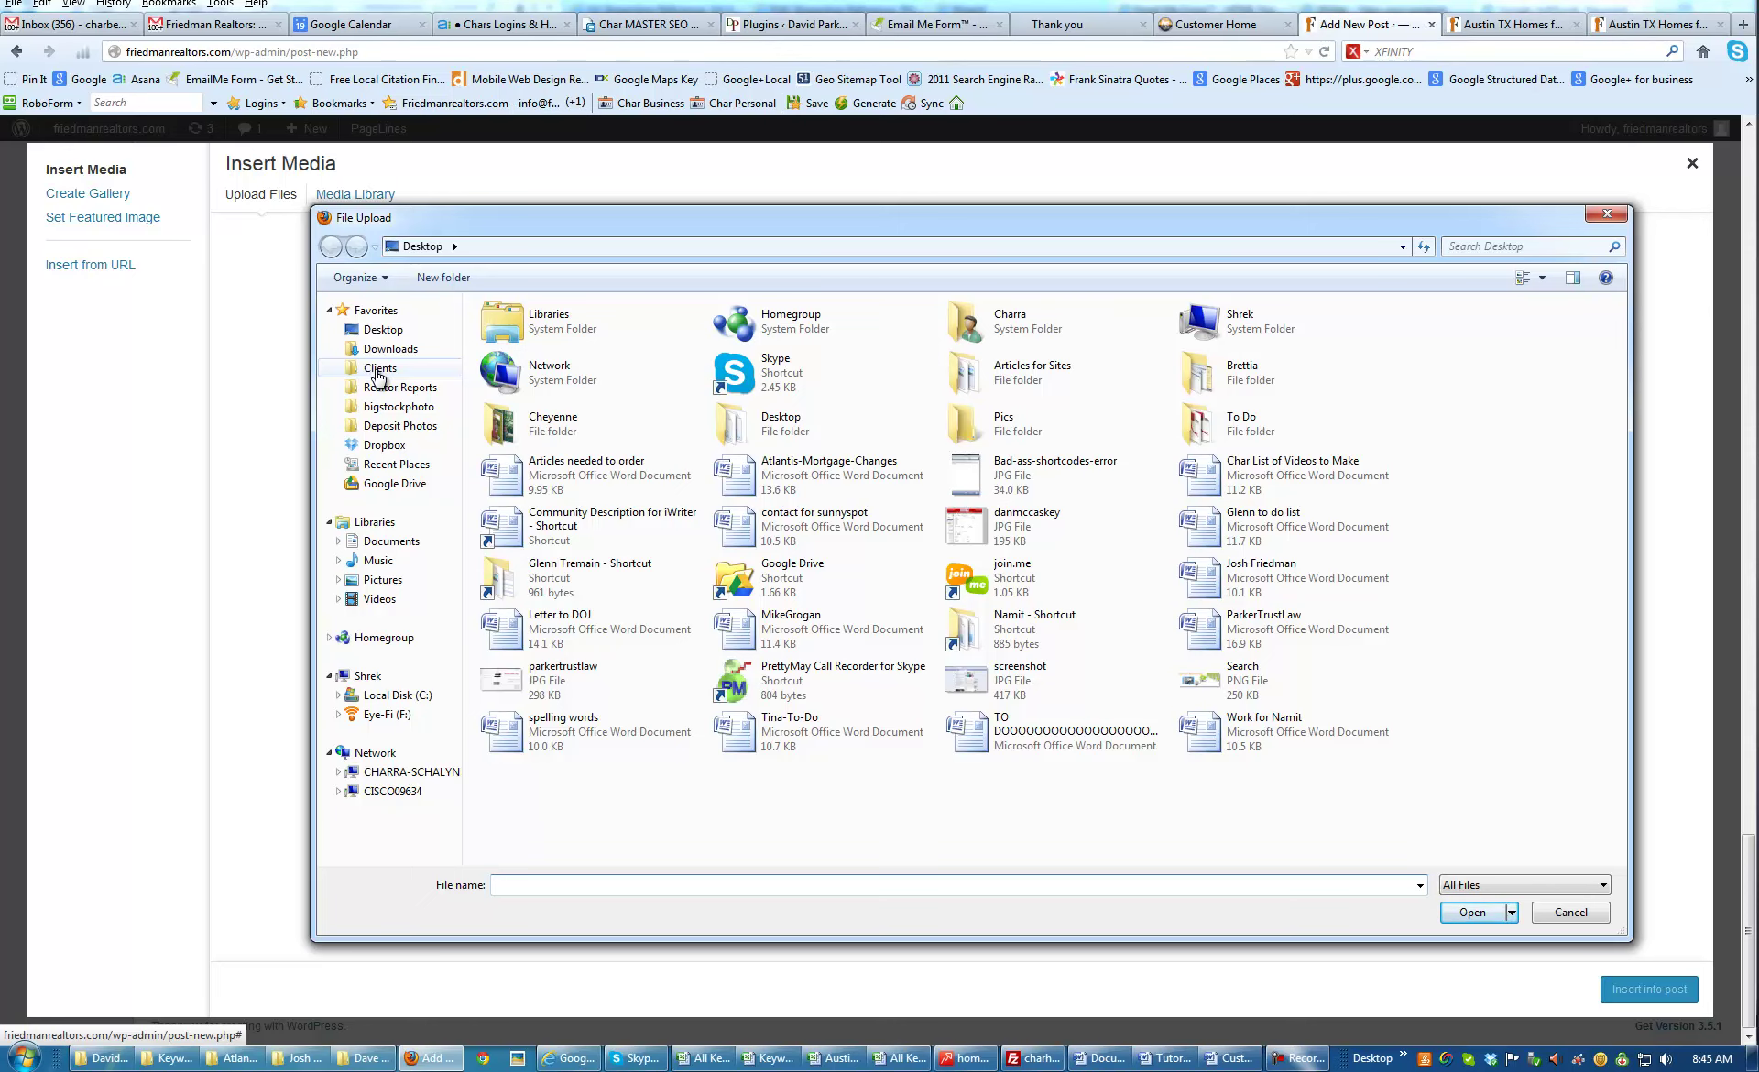
click(378, 369)
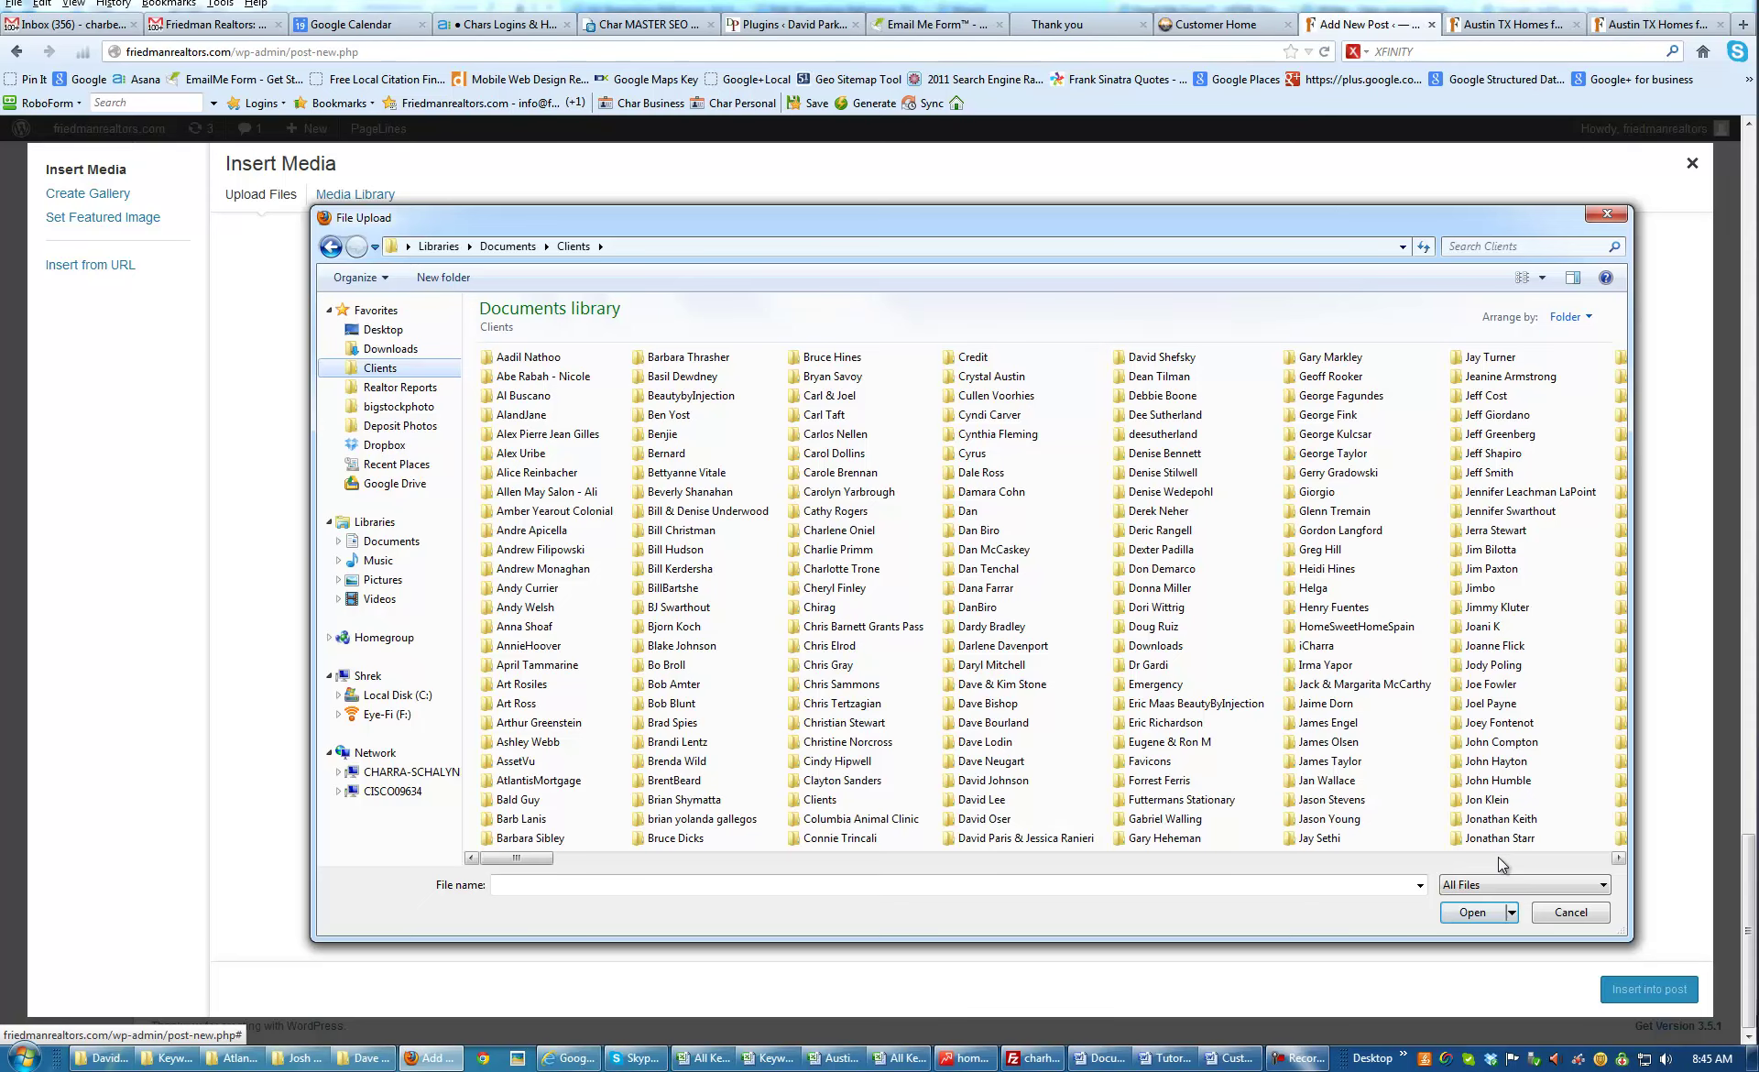
click(1498, 858)
double_click(518, 375)
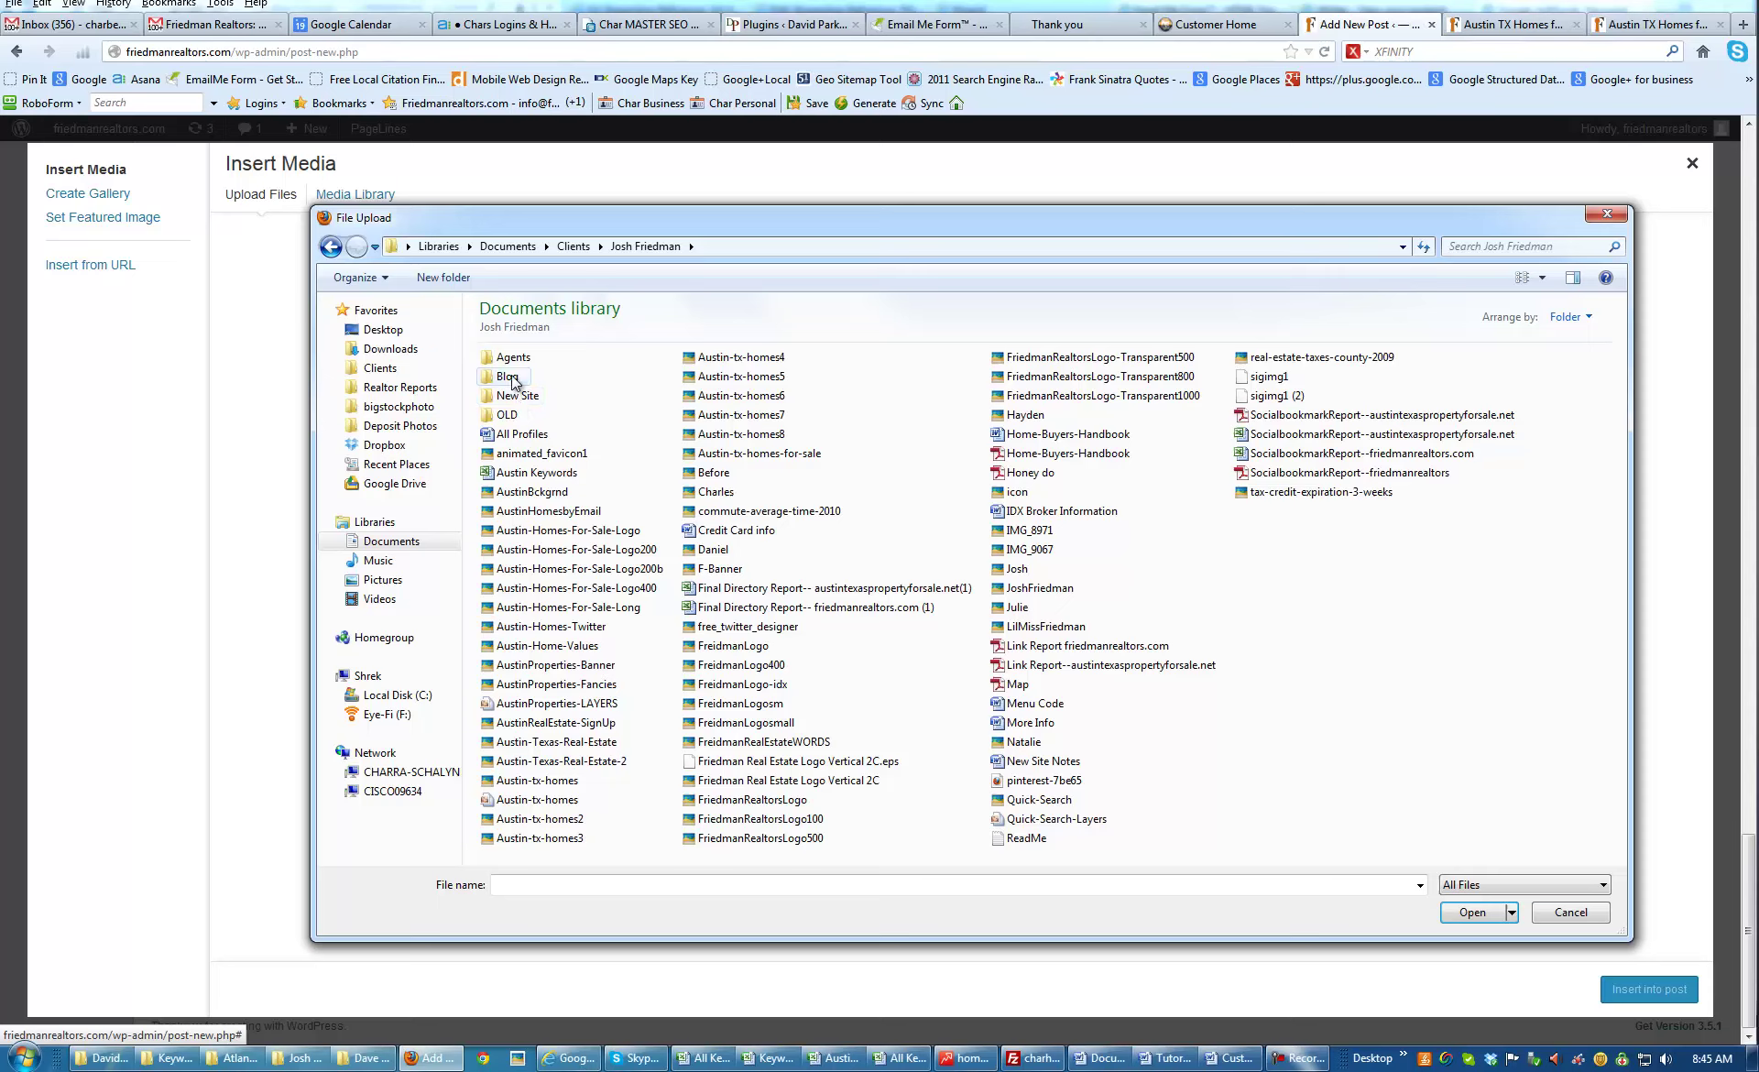
double_click(510, 375)
ctrl+click(524, 374)
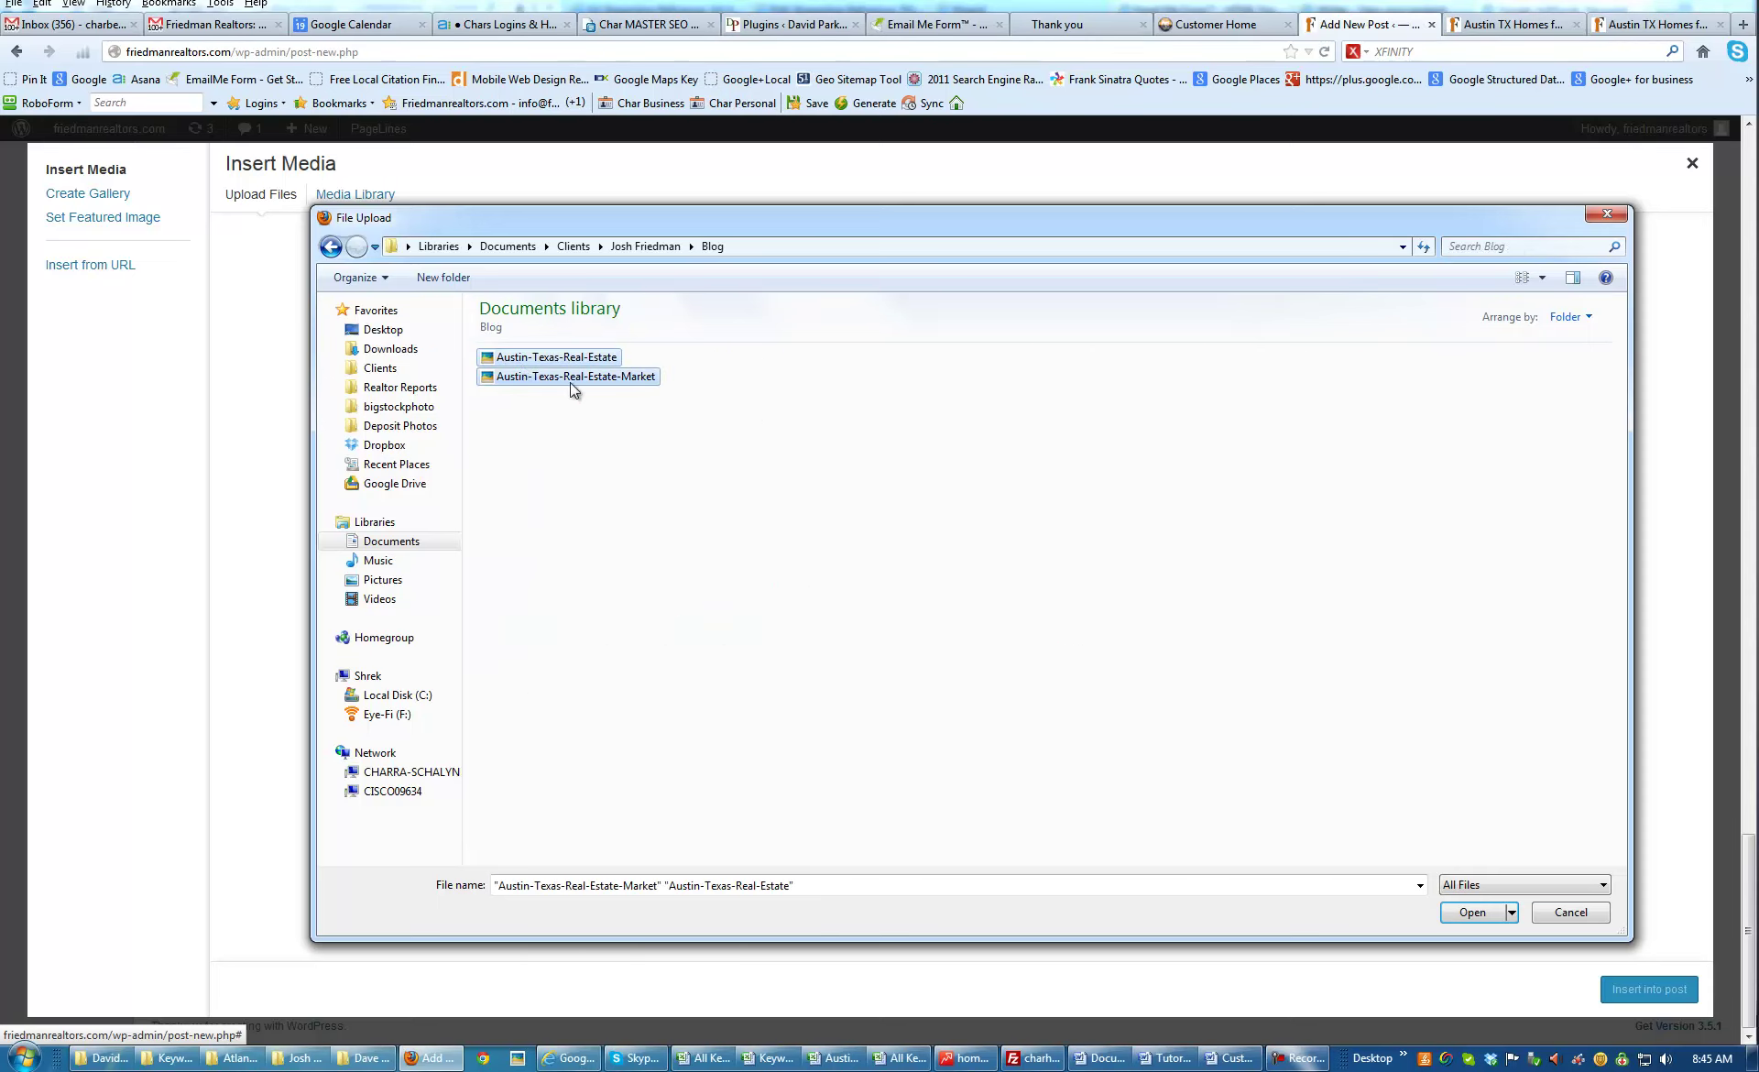
double_click(521, 376)
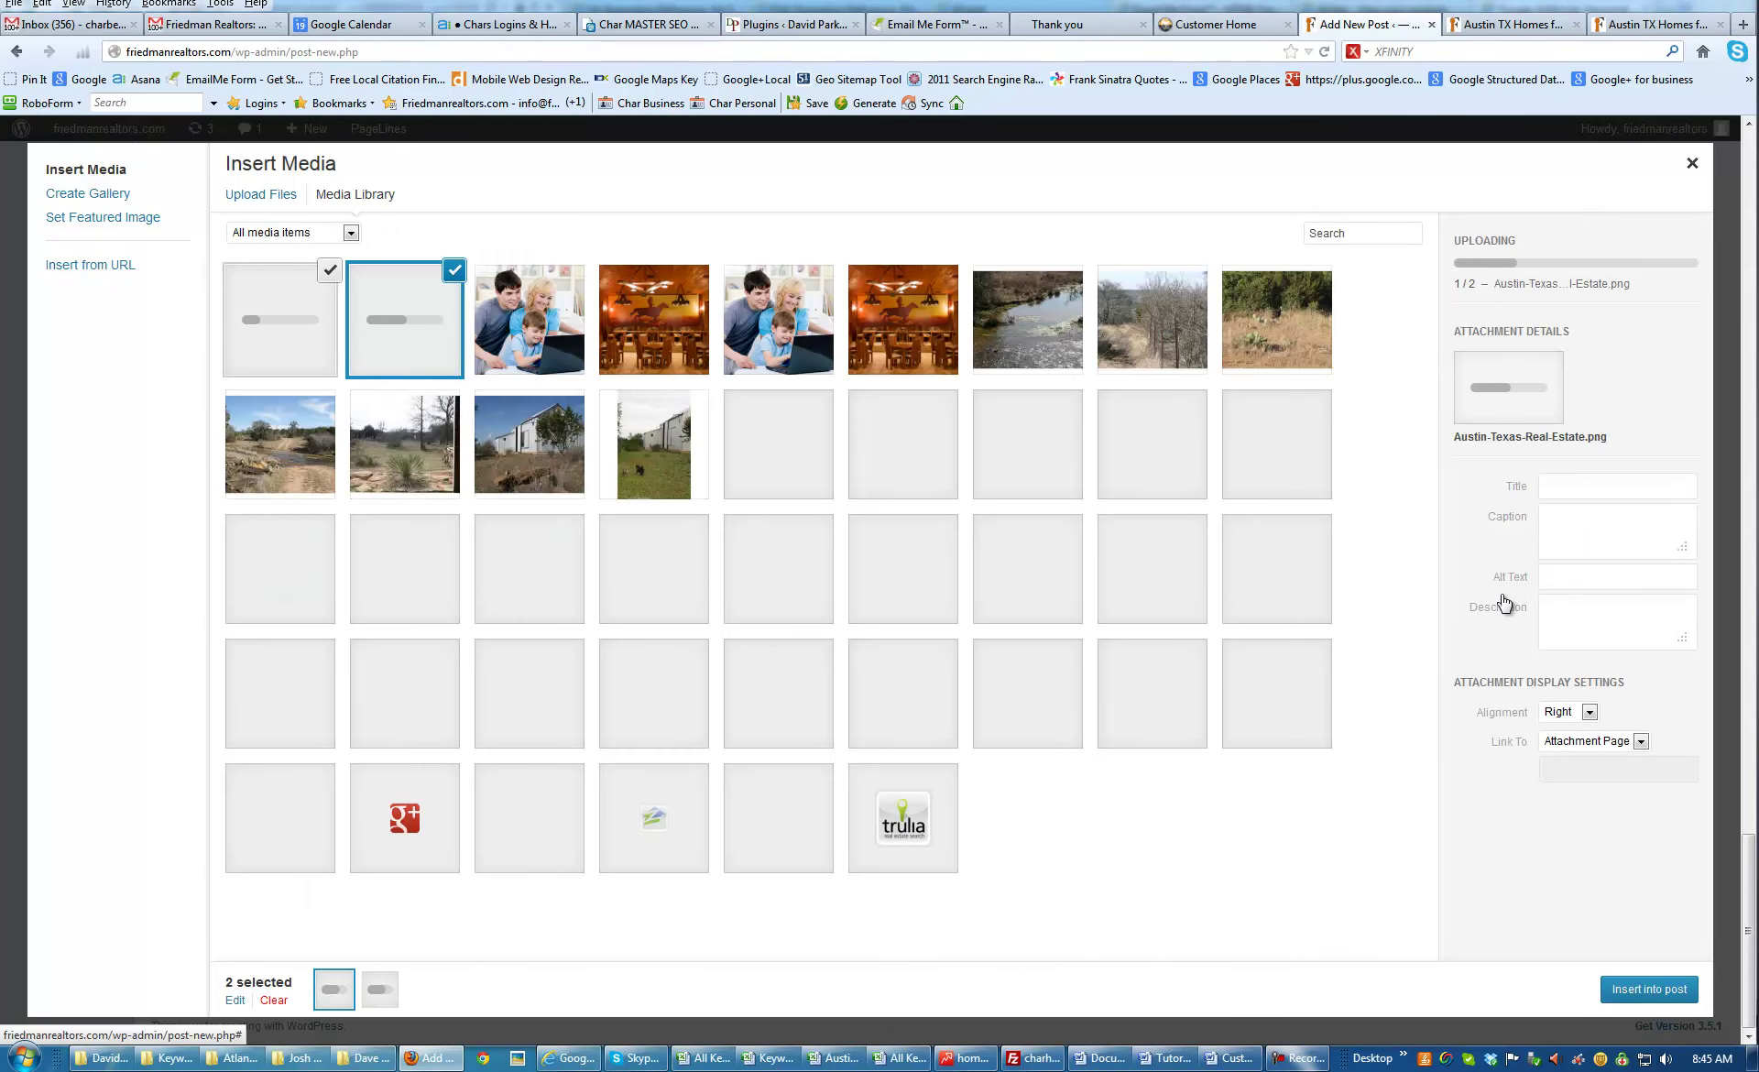
Set both the title and the alt text of the uploaded SOLD image to "Austin Texas Real Estate"
click(1549, 489)
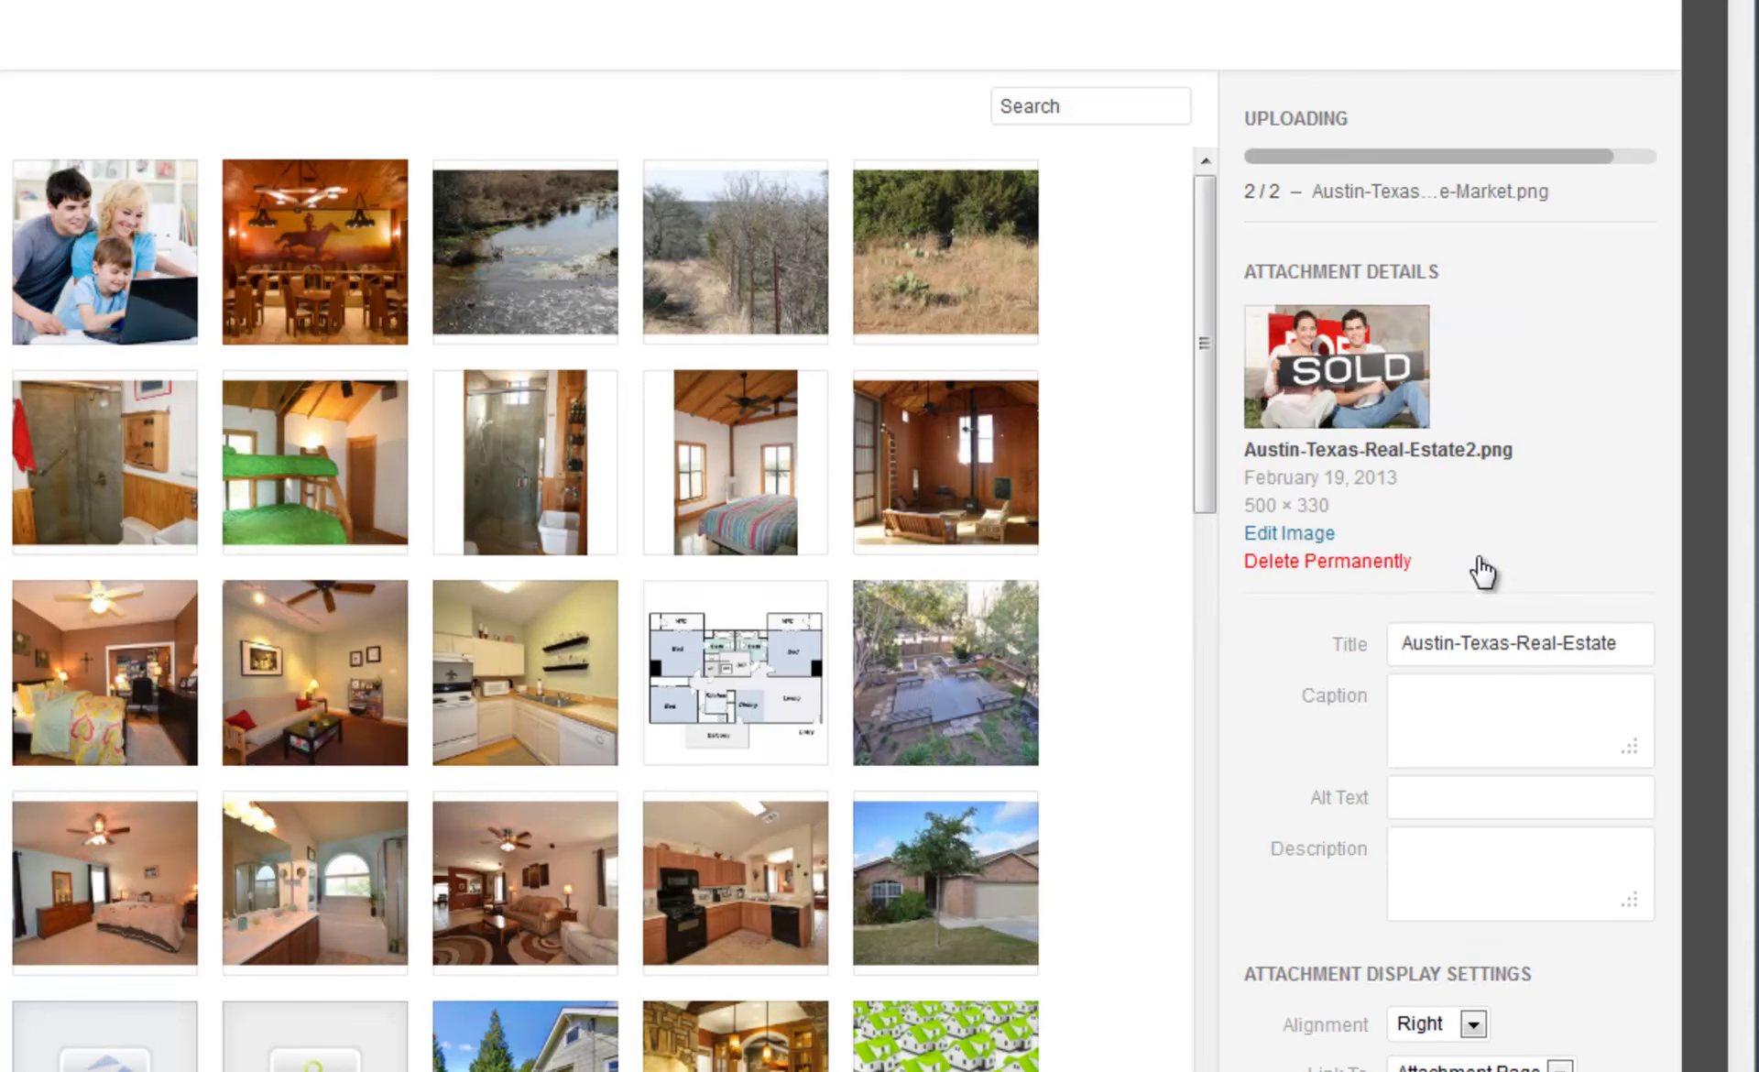
click(1578, 630)
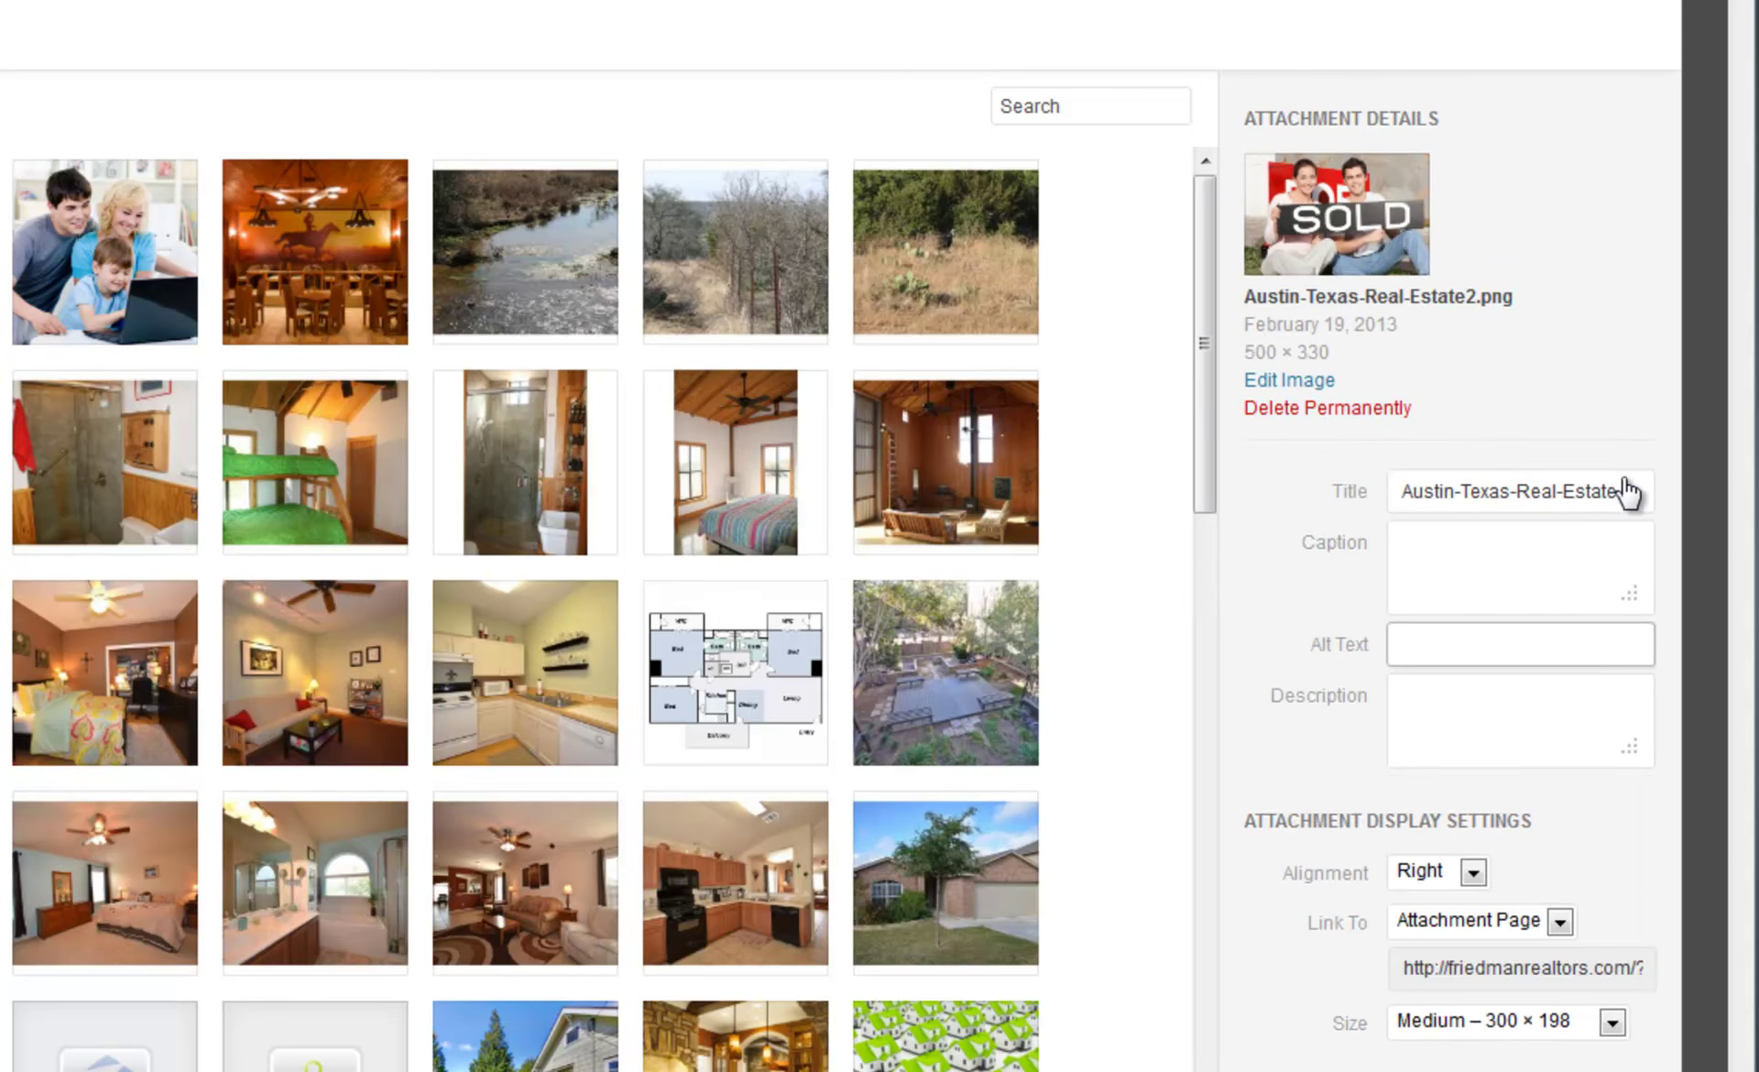
click(1597, 501)
drag(1627, 495, 1347, 487)
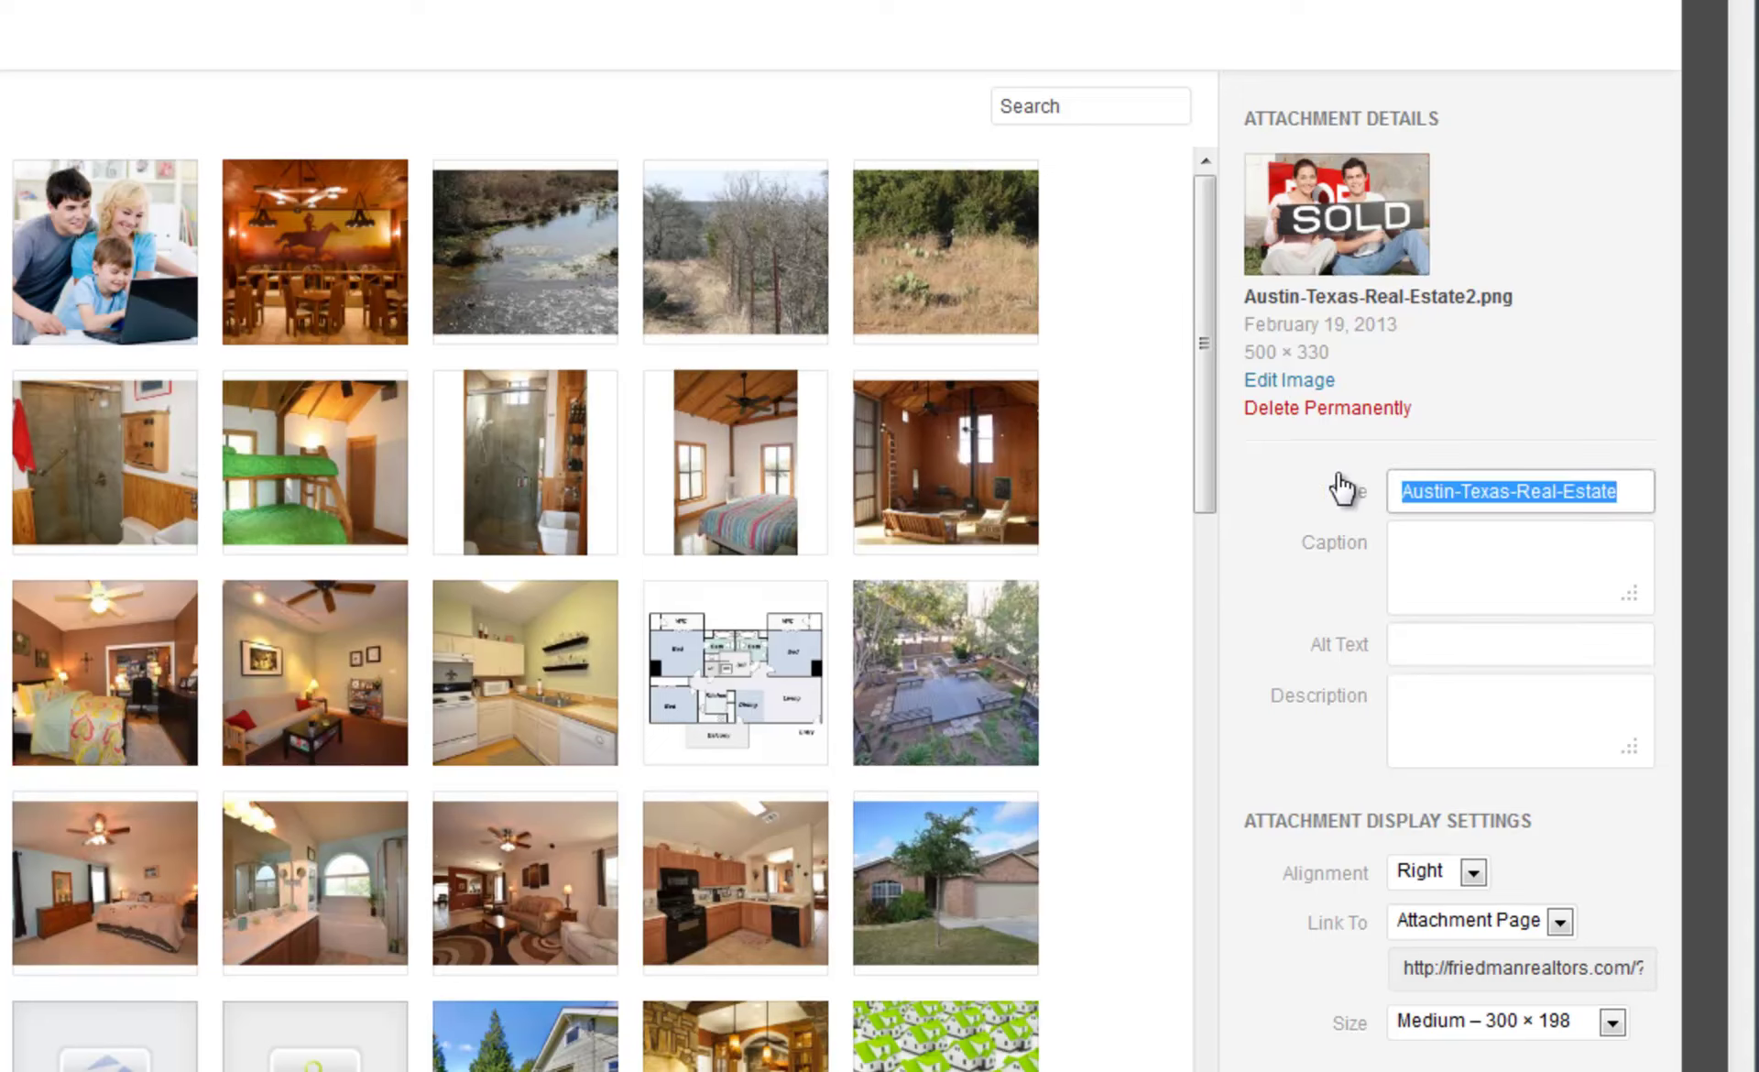
text(Austin Texas Real Estate)
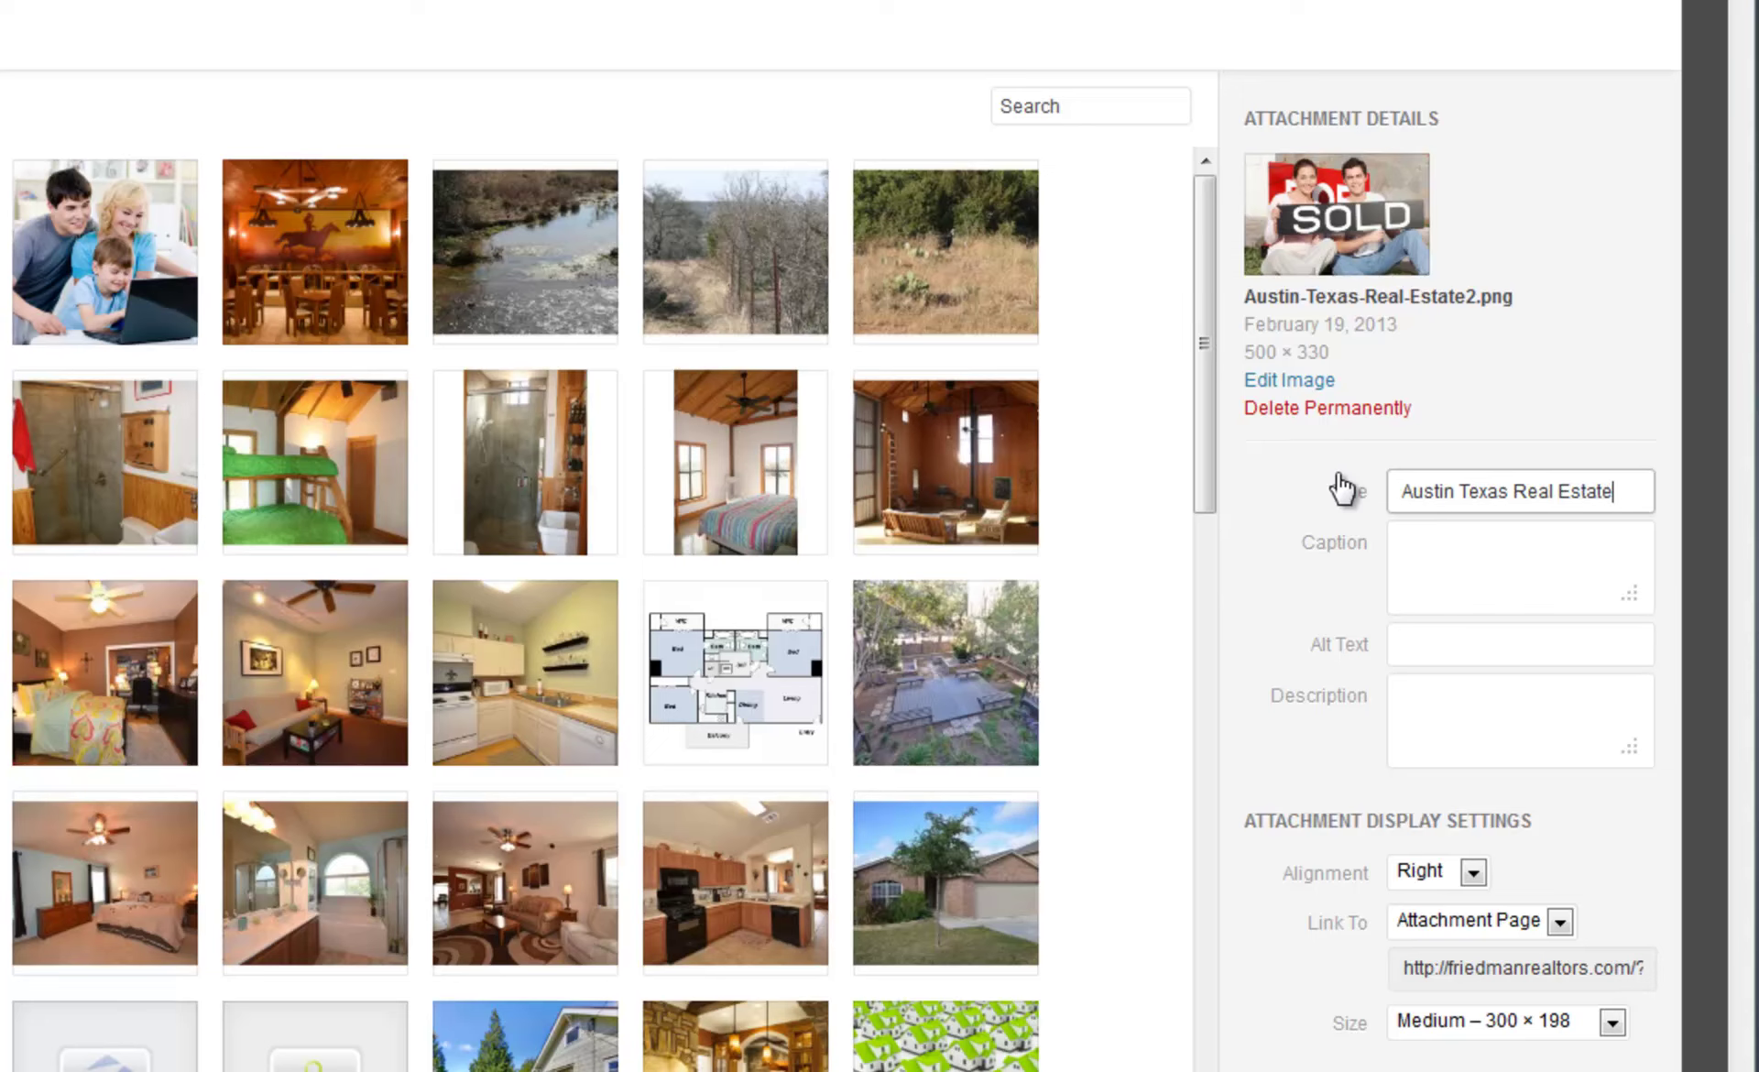
key(ctrl+a)
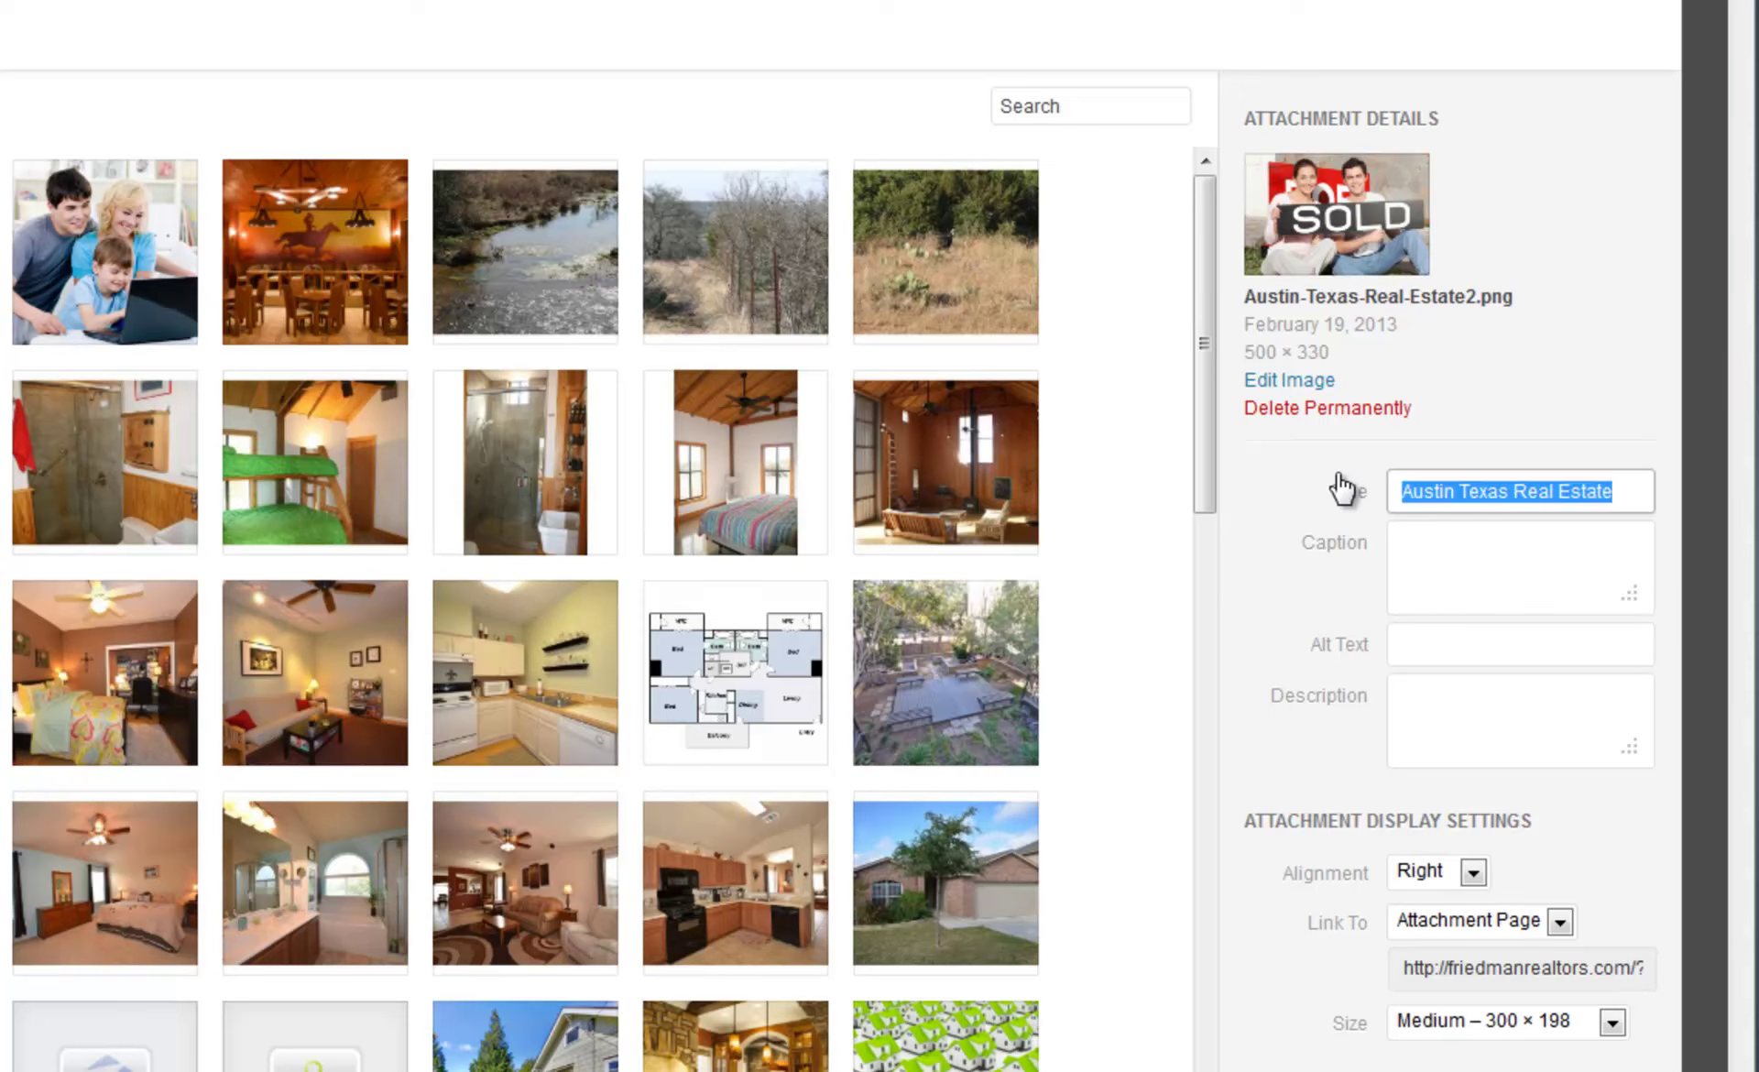
click(1439, 656)
text(Austin Texas Real Estate)
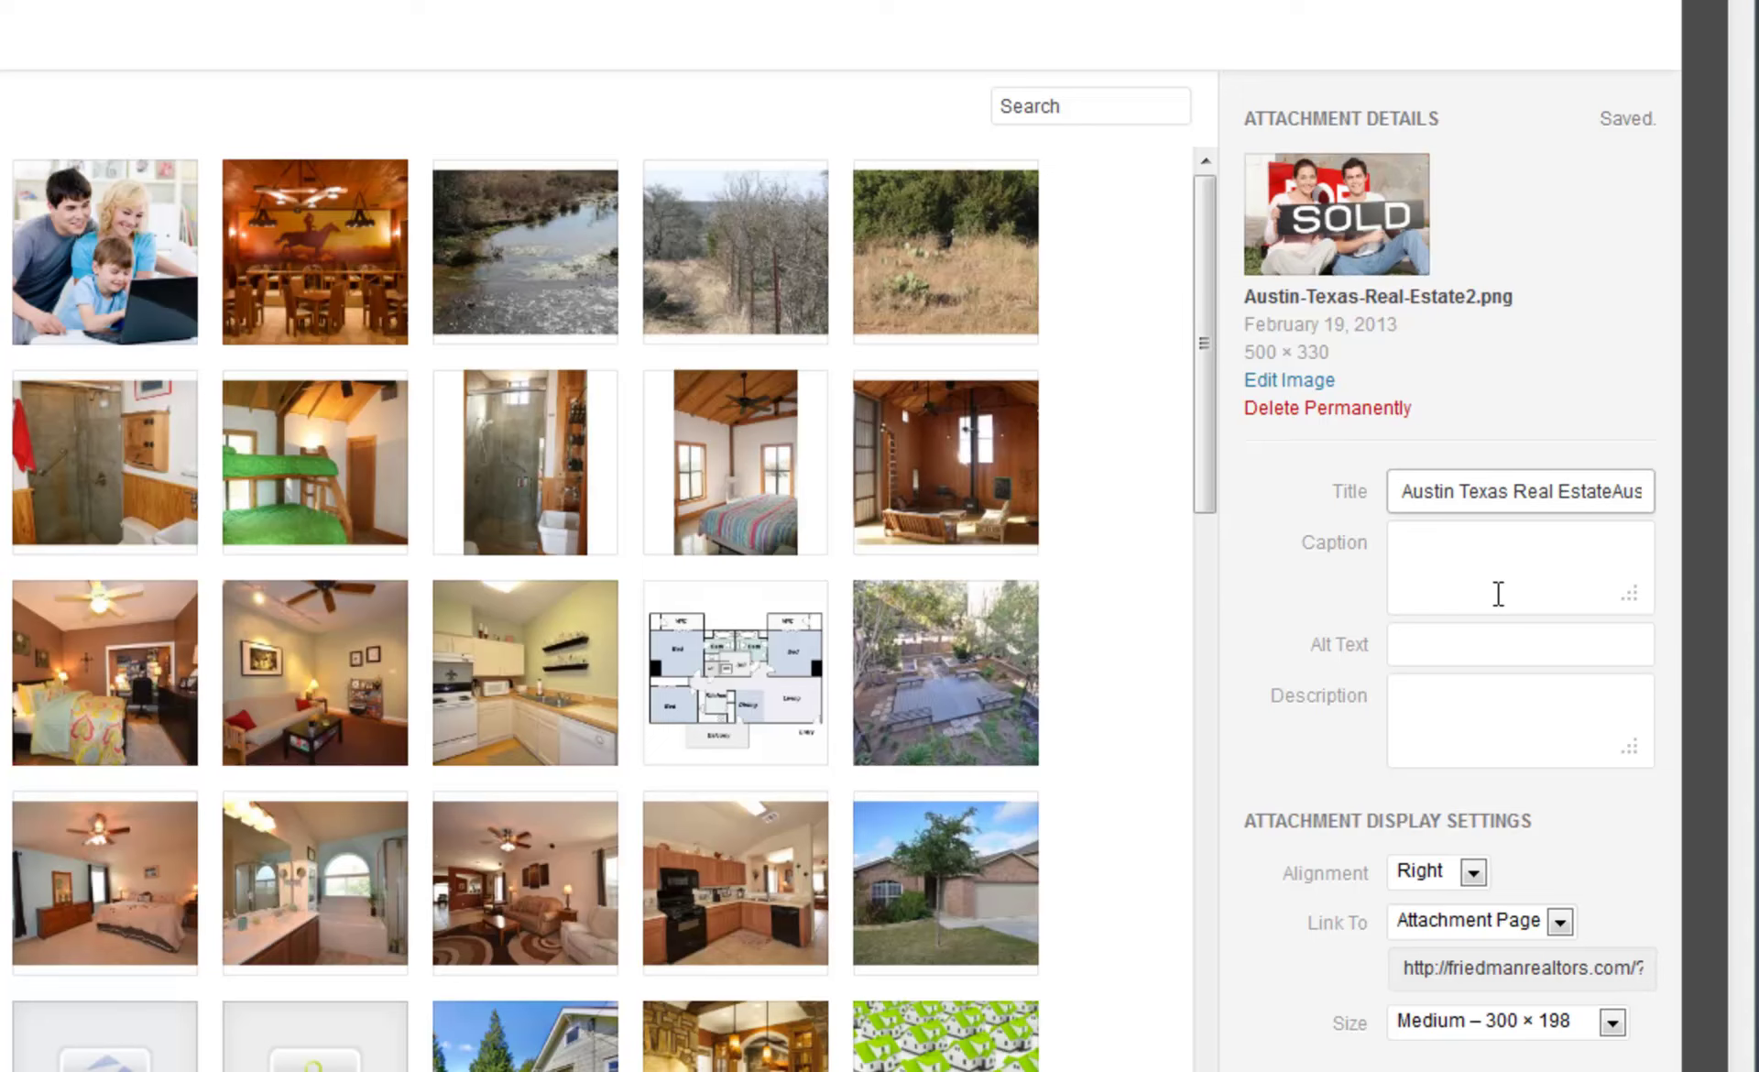
key(ctrl+z)
click(1485, 646)
text(Austin Texas Real Estate)
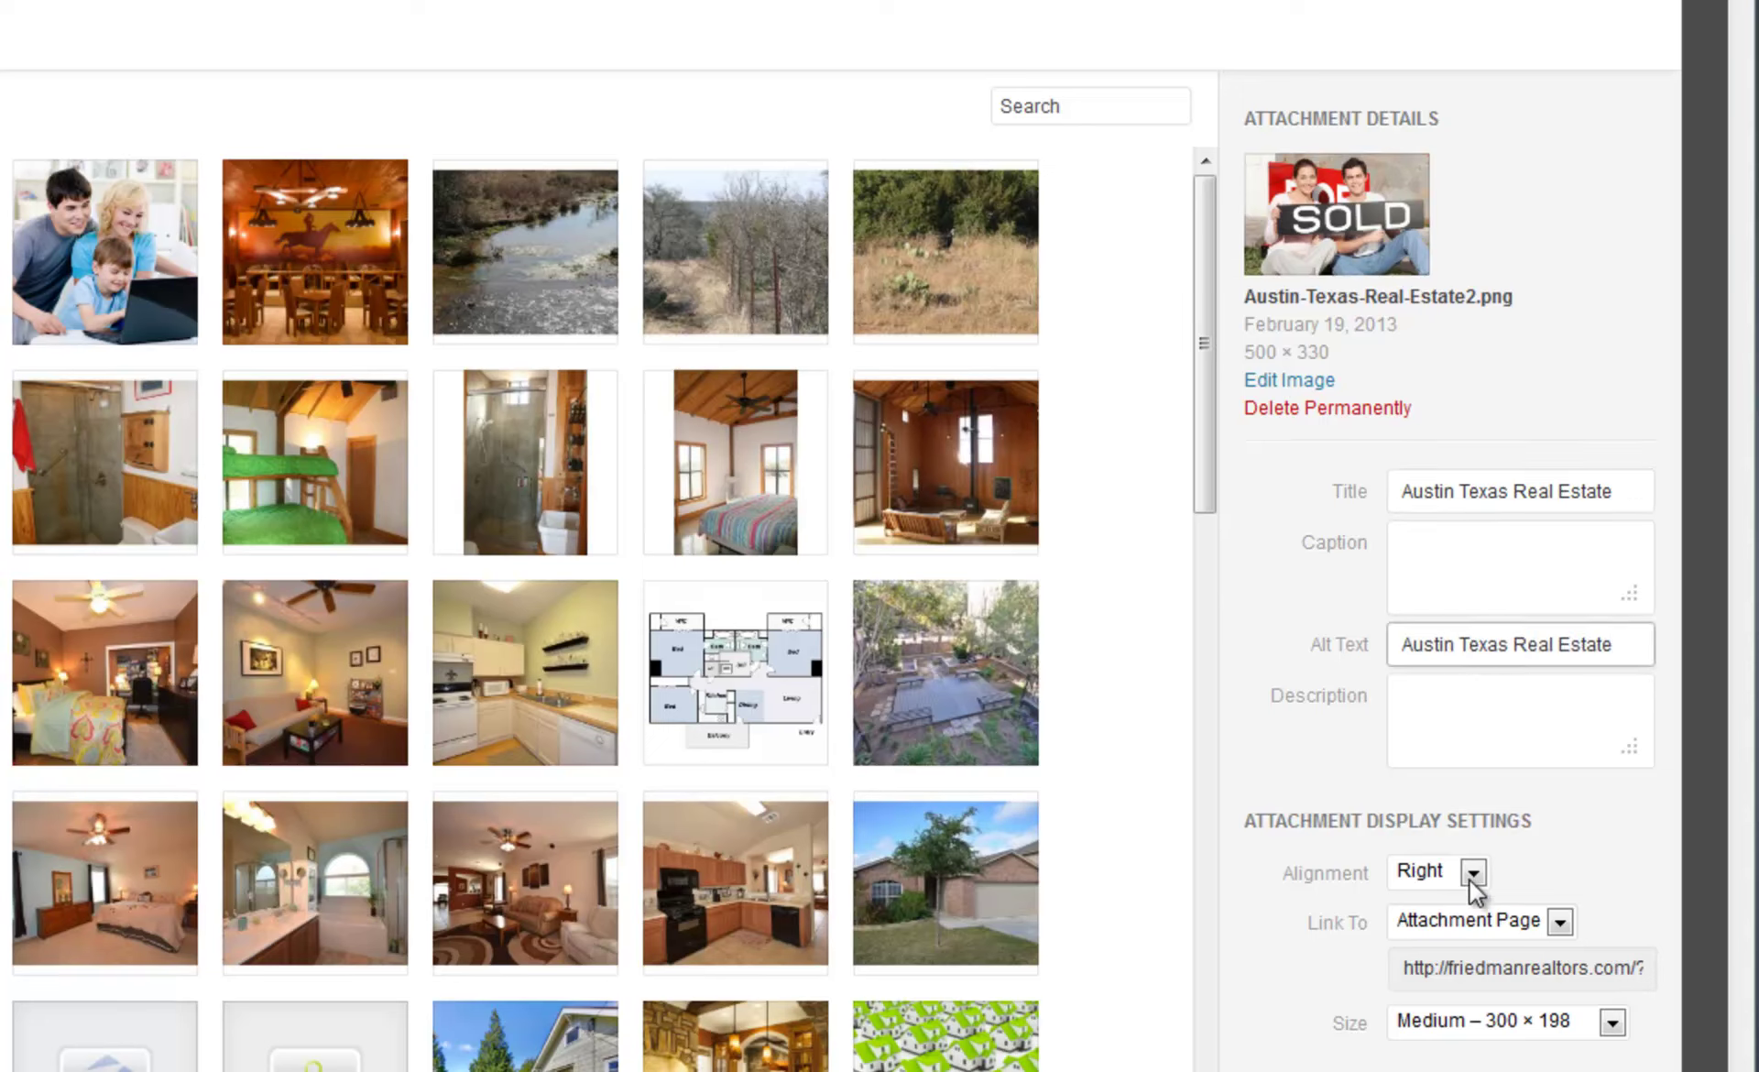
click(1482, 924)
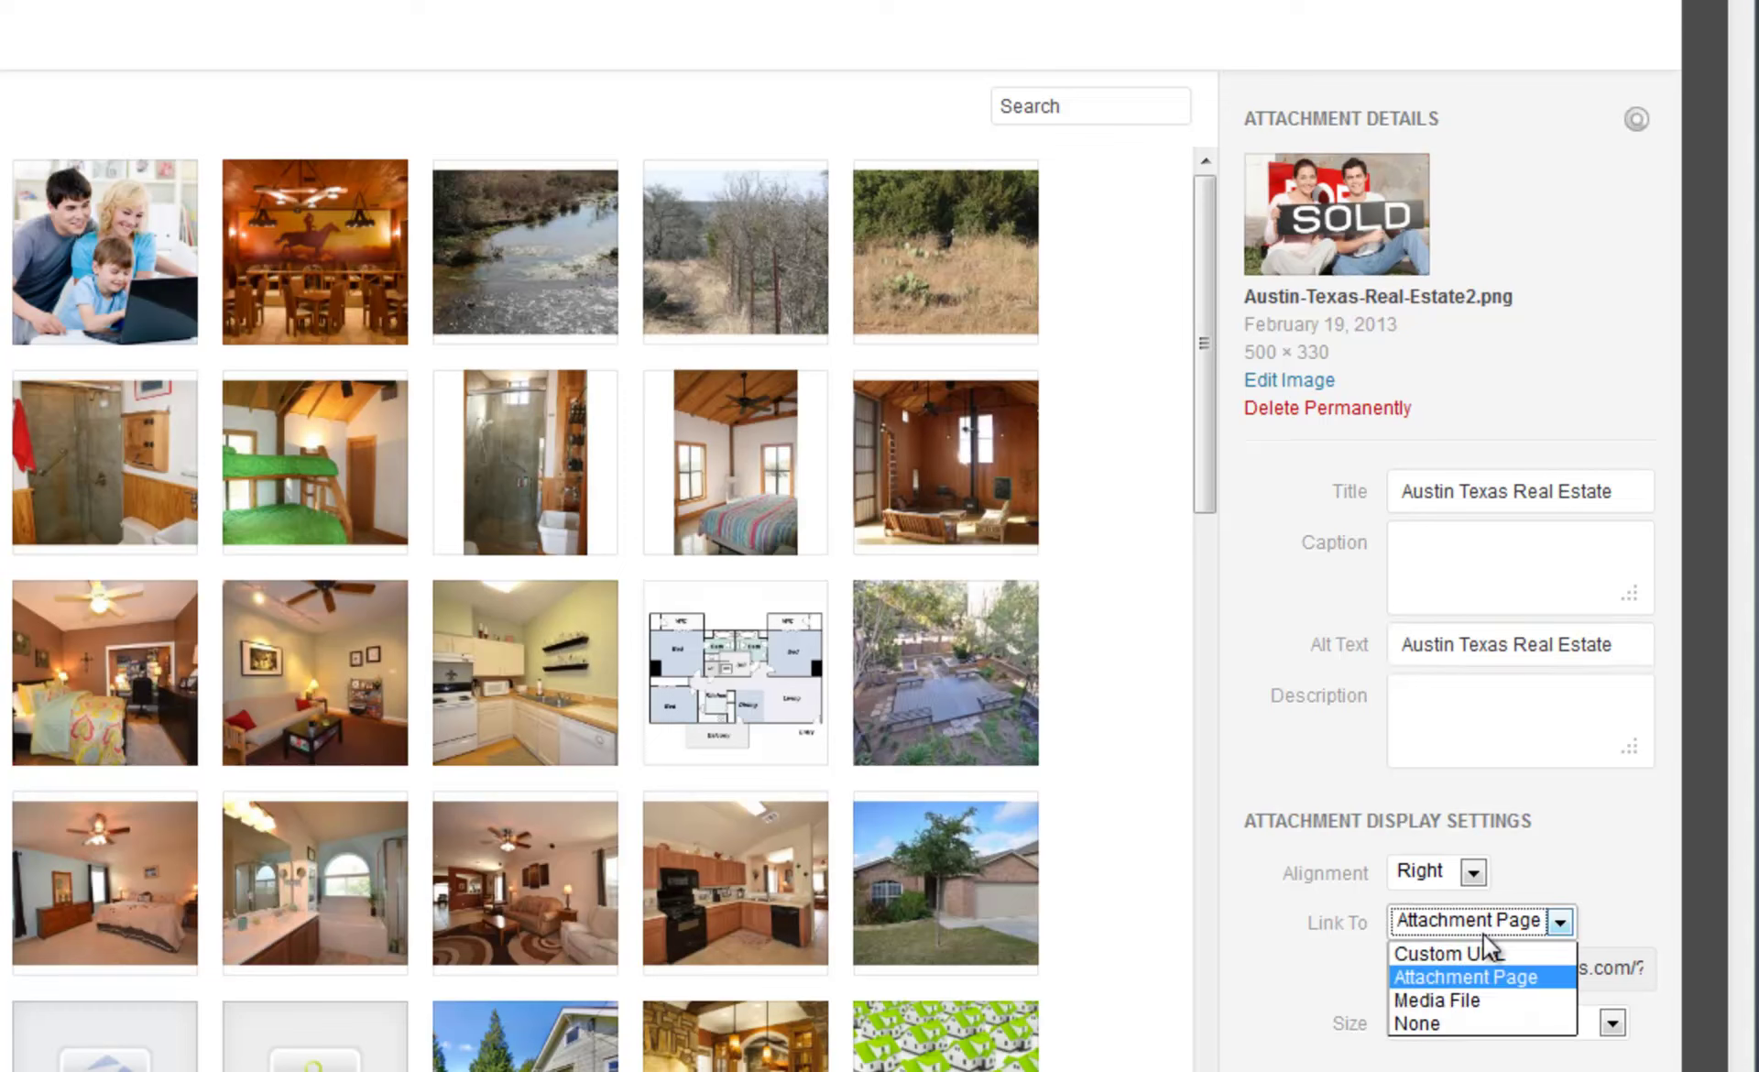
click(1481, 952)
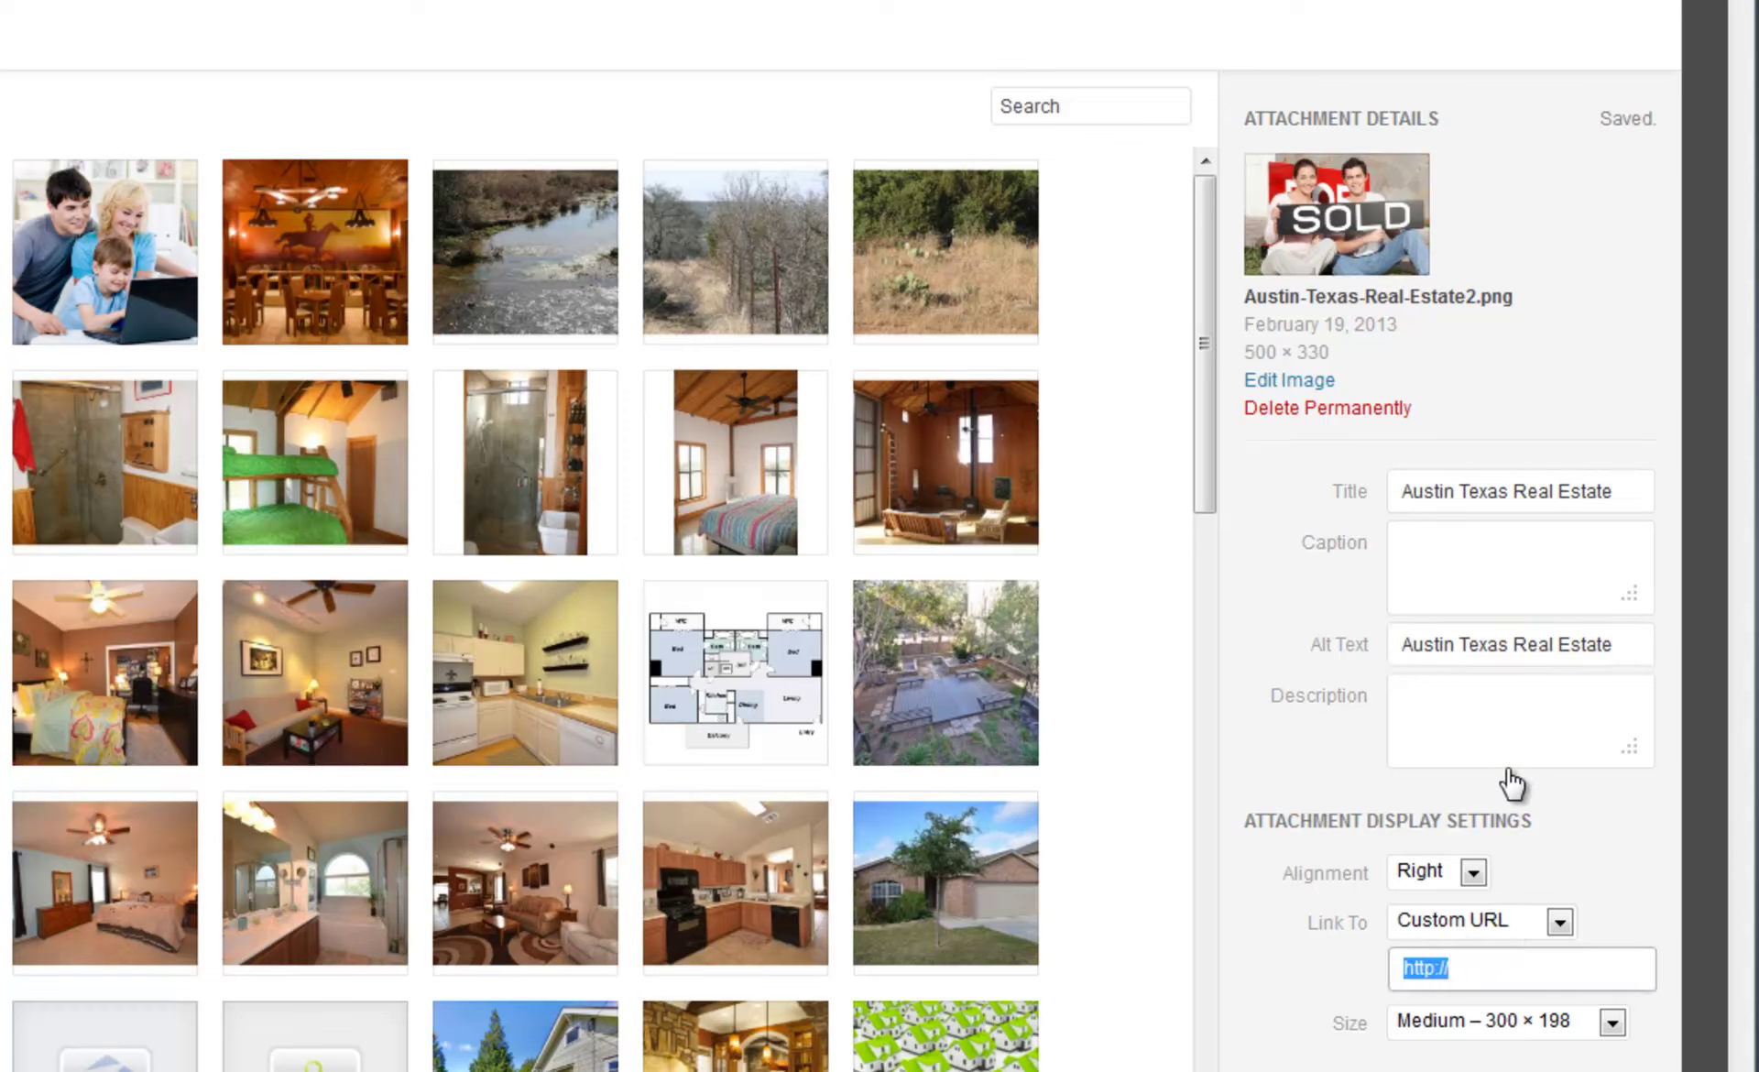
click(1470, 968)
text(friedmanrealtor)
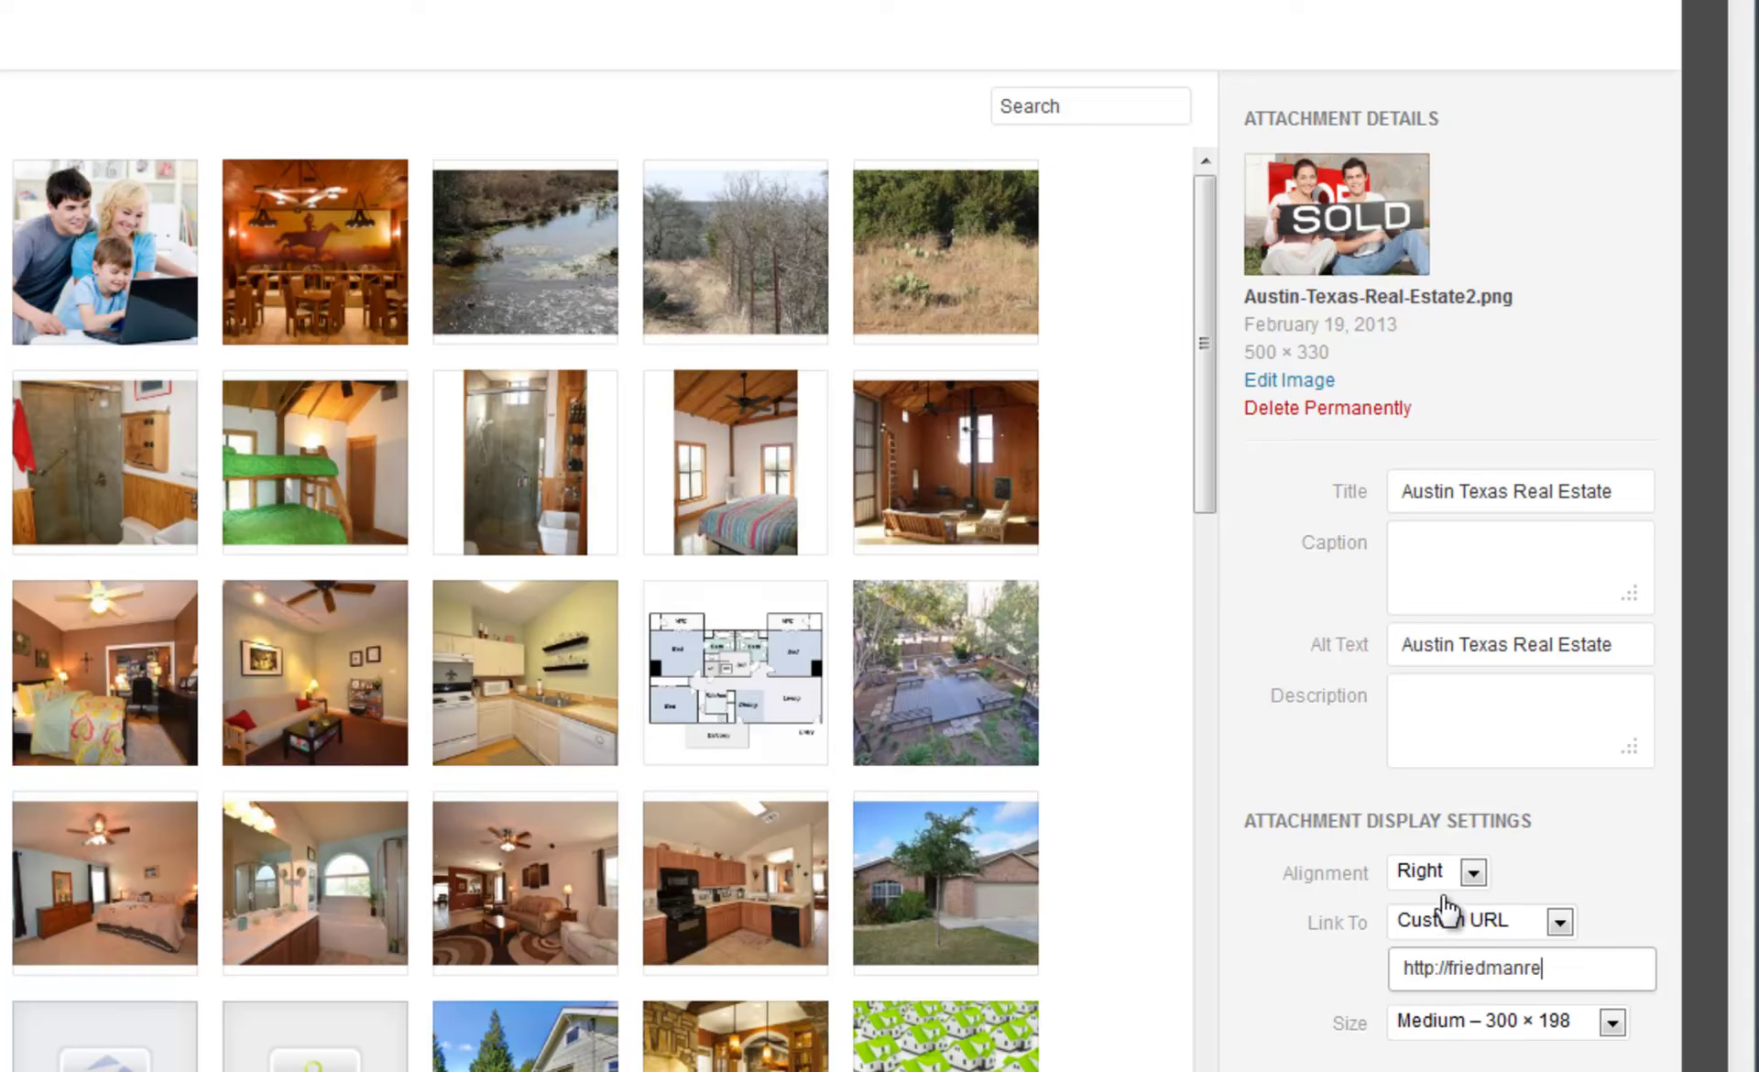
text(s.com)
Align the SOLD image left and insert both selected images into the post
click(1444, 884)
click(1463, 902)
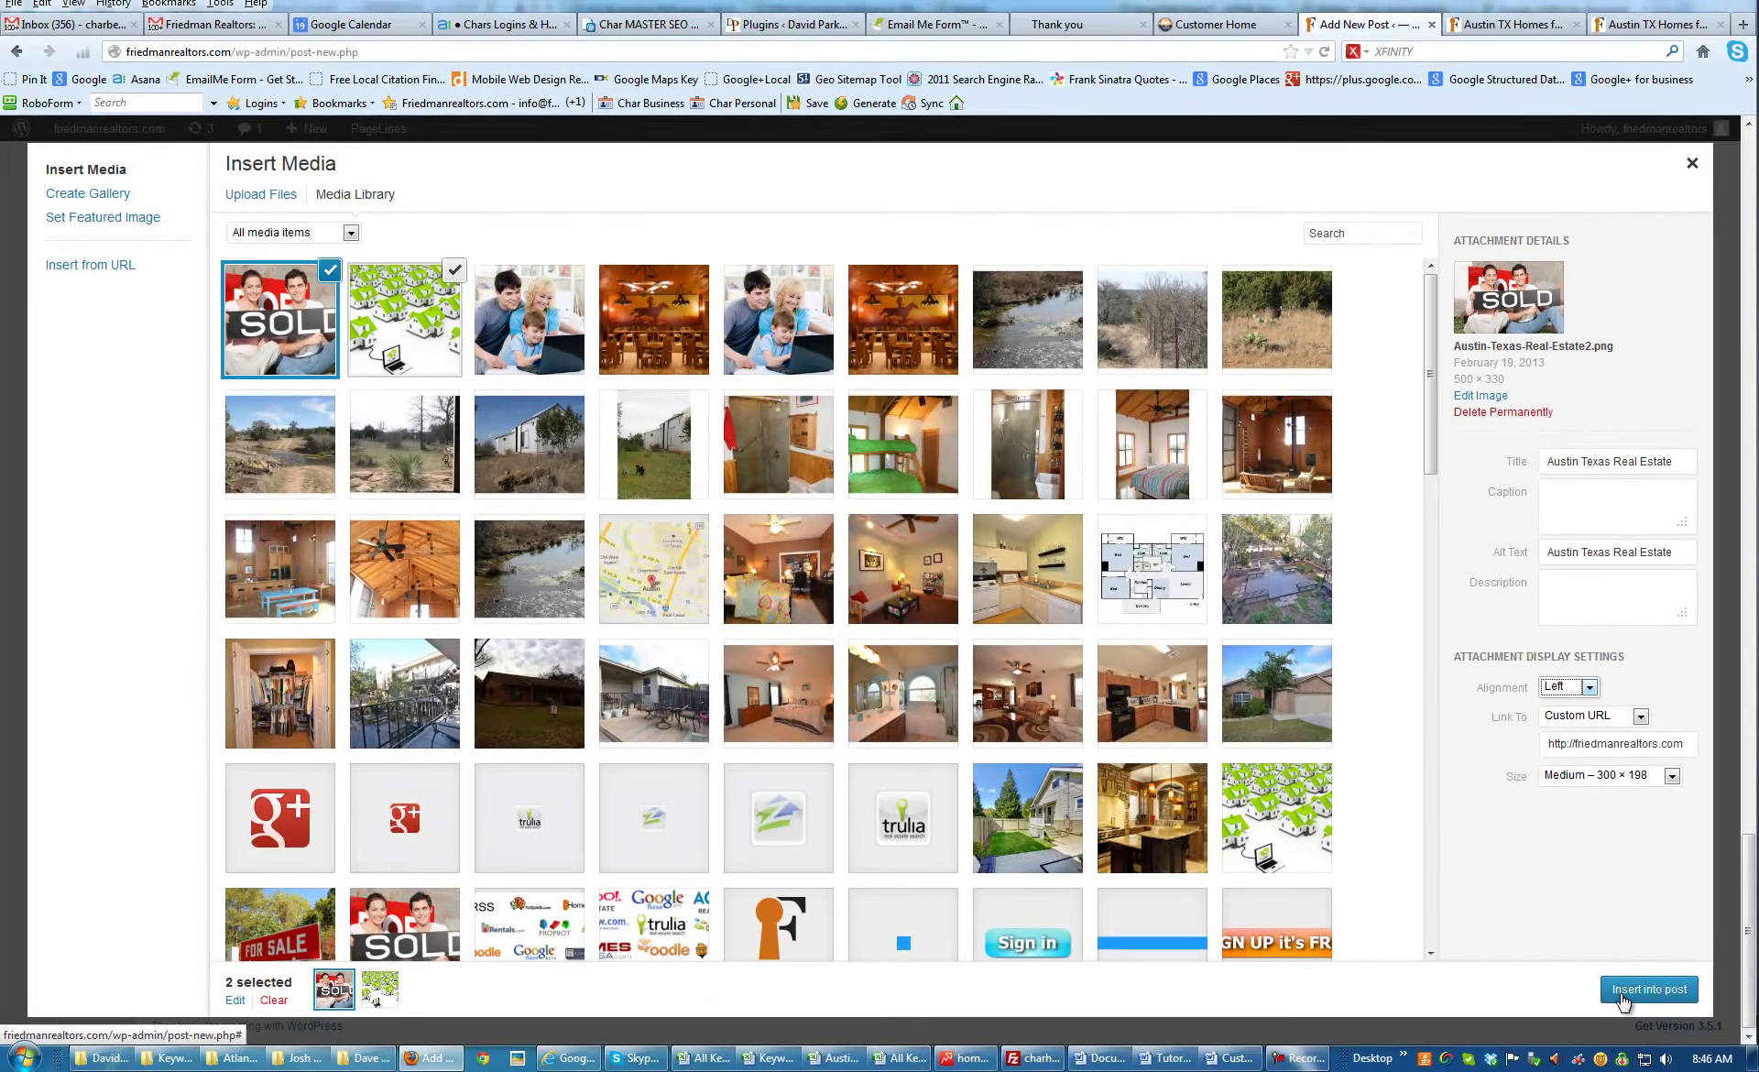
click(1621, 997)
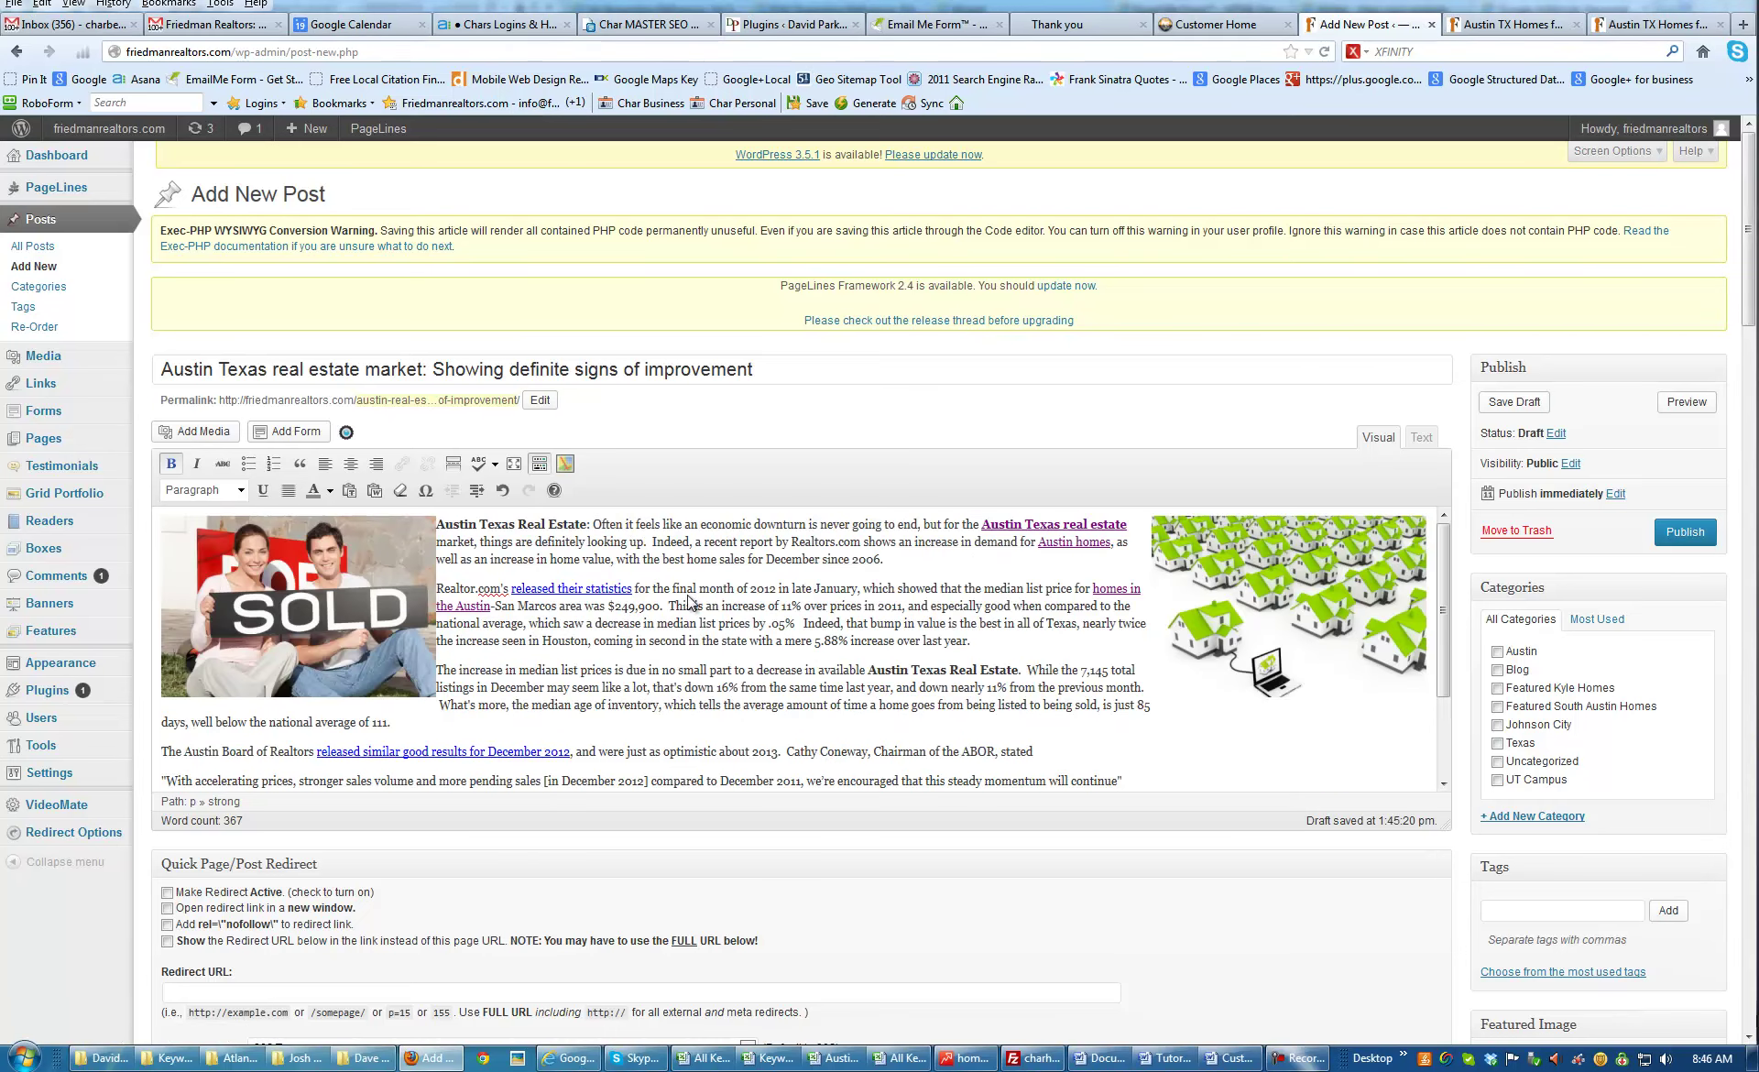
Give the SOLD image in the post the title "Austin Texas Real Estate", keeping its size at 100%
click(295, 598)
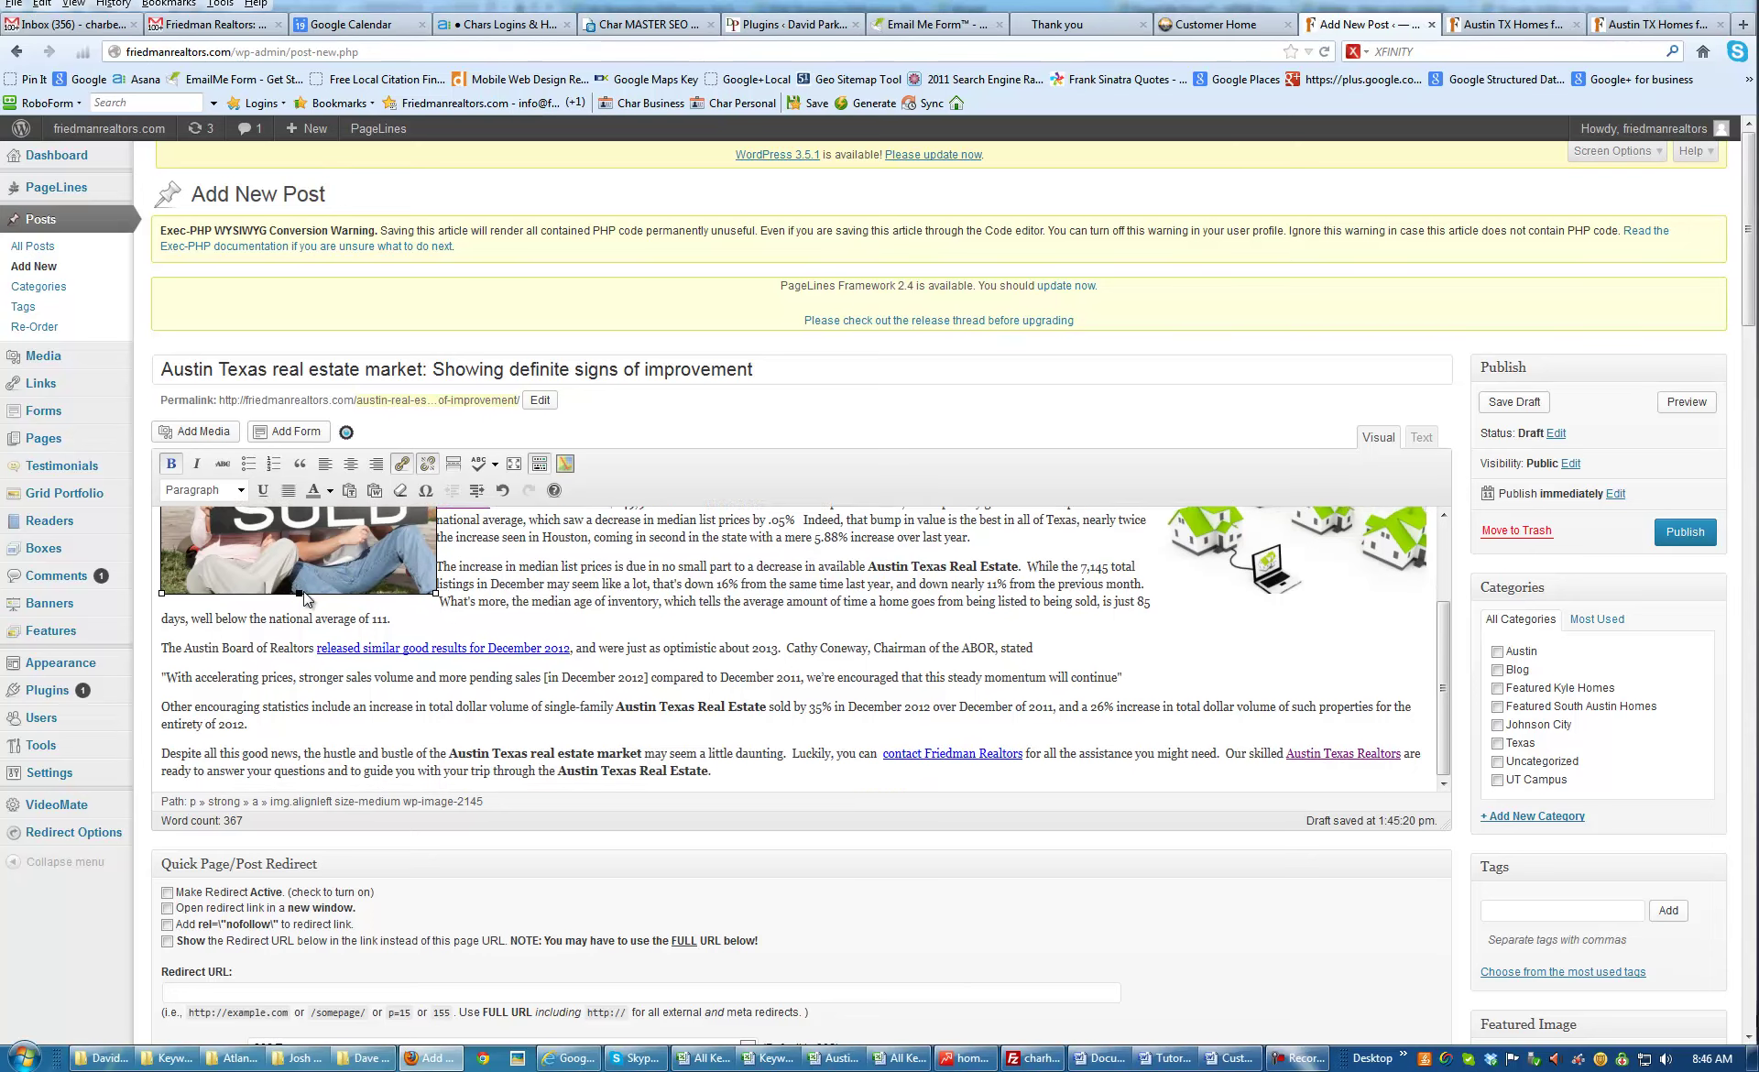
click(255, 575)
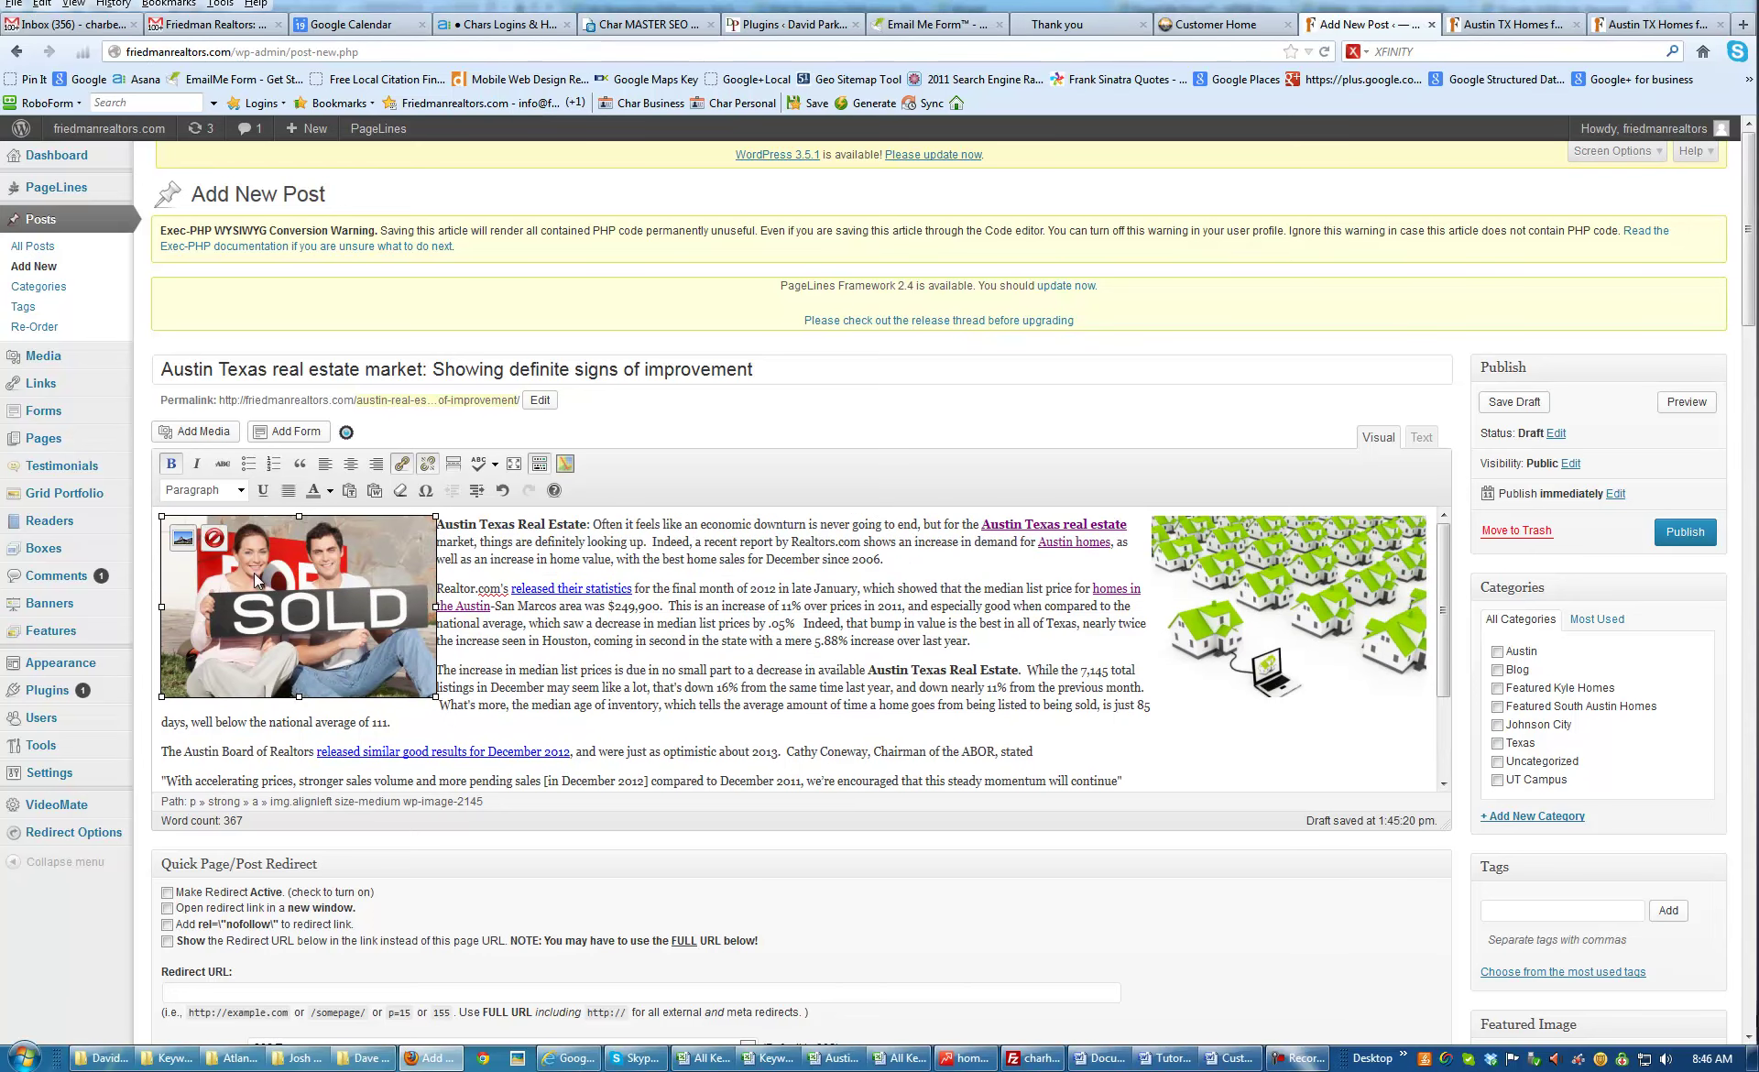
click(183, 540)
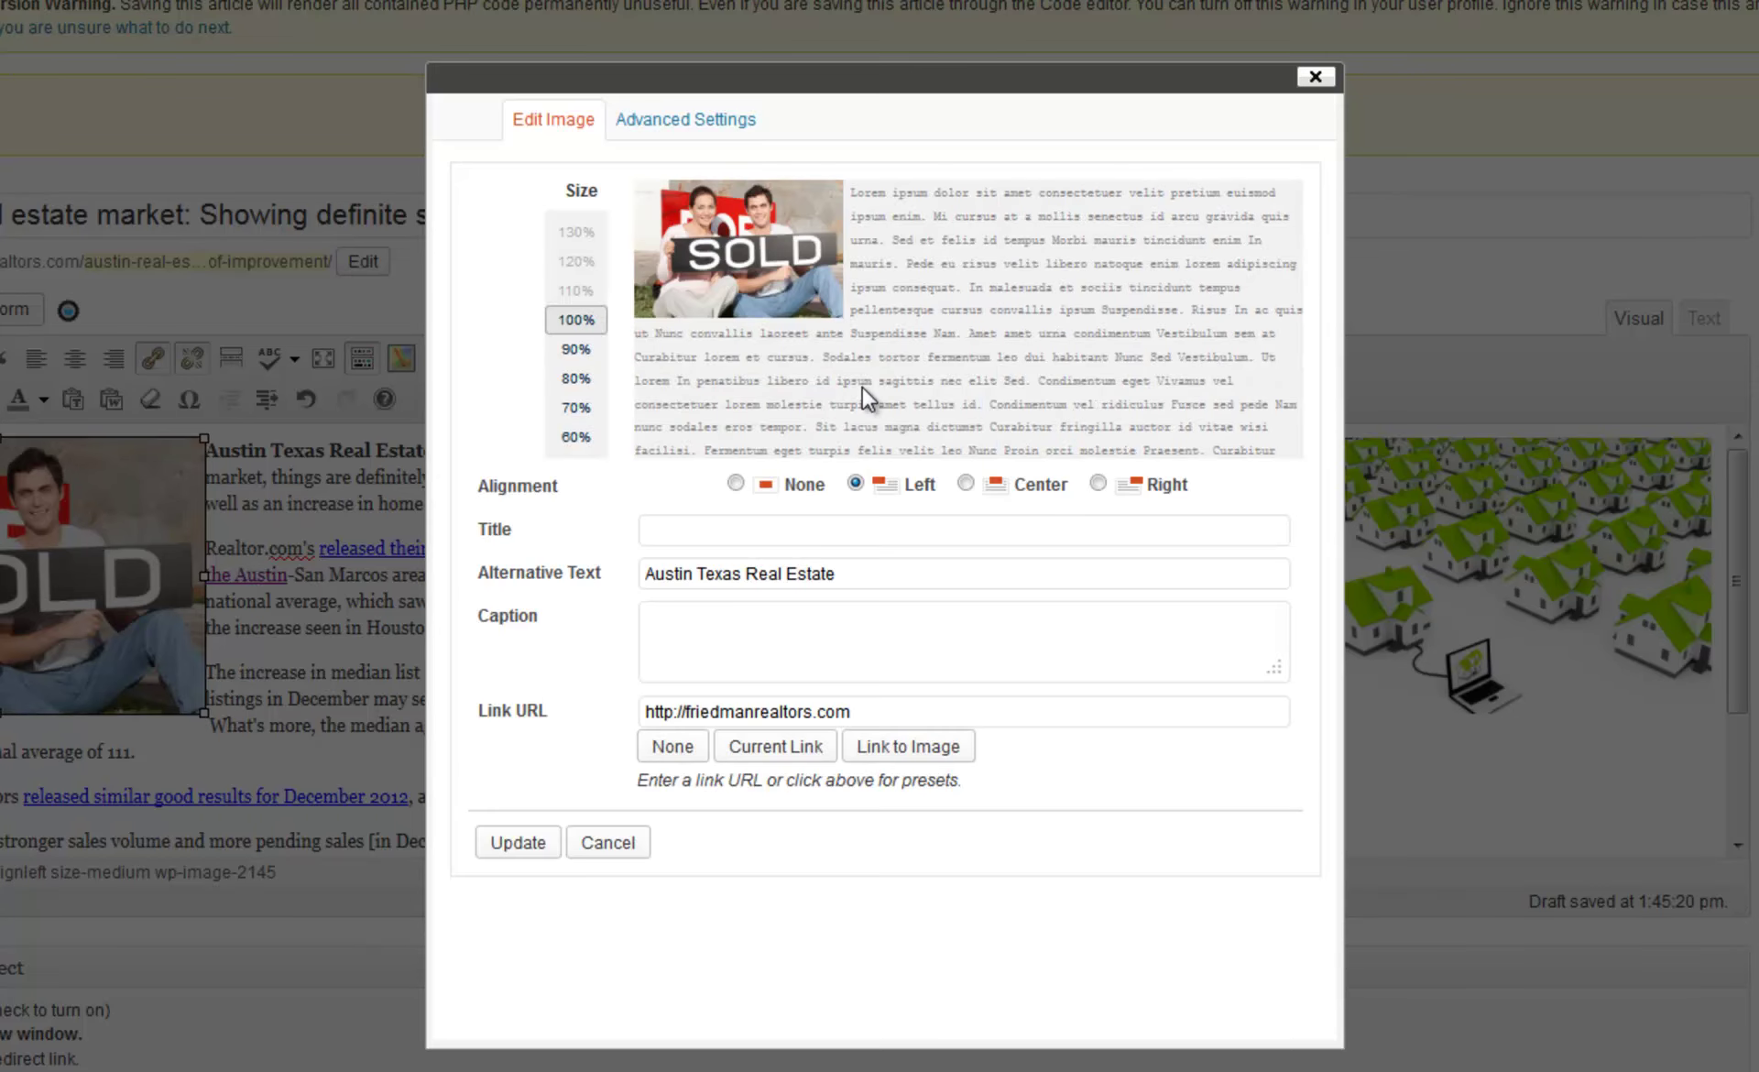
click(680, 528)
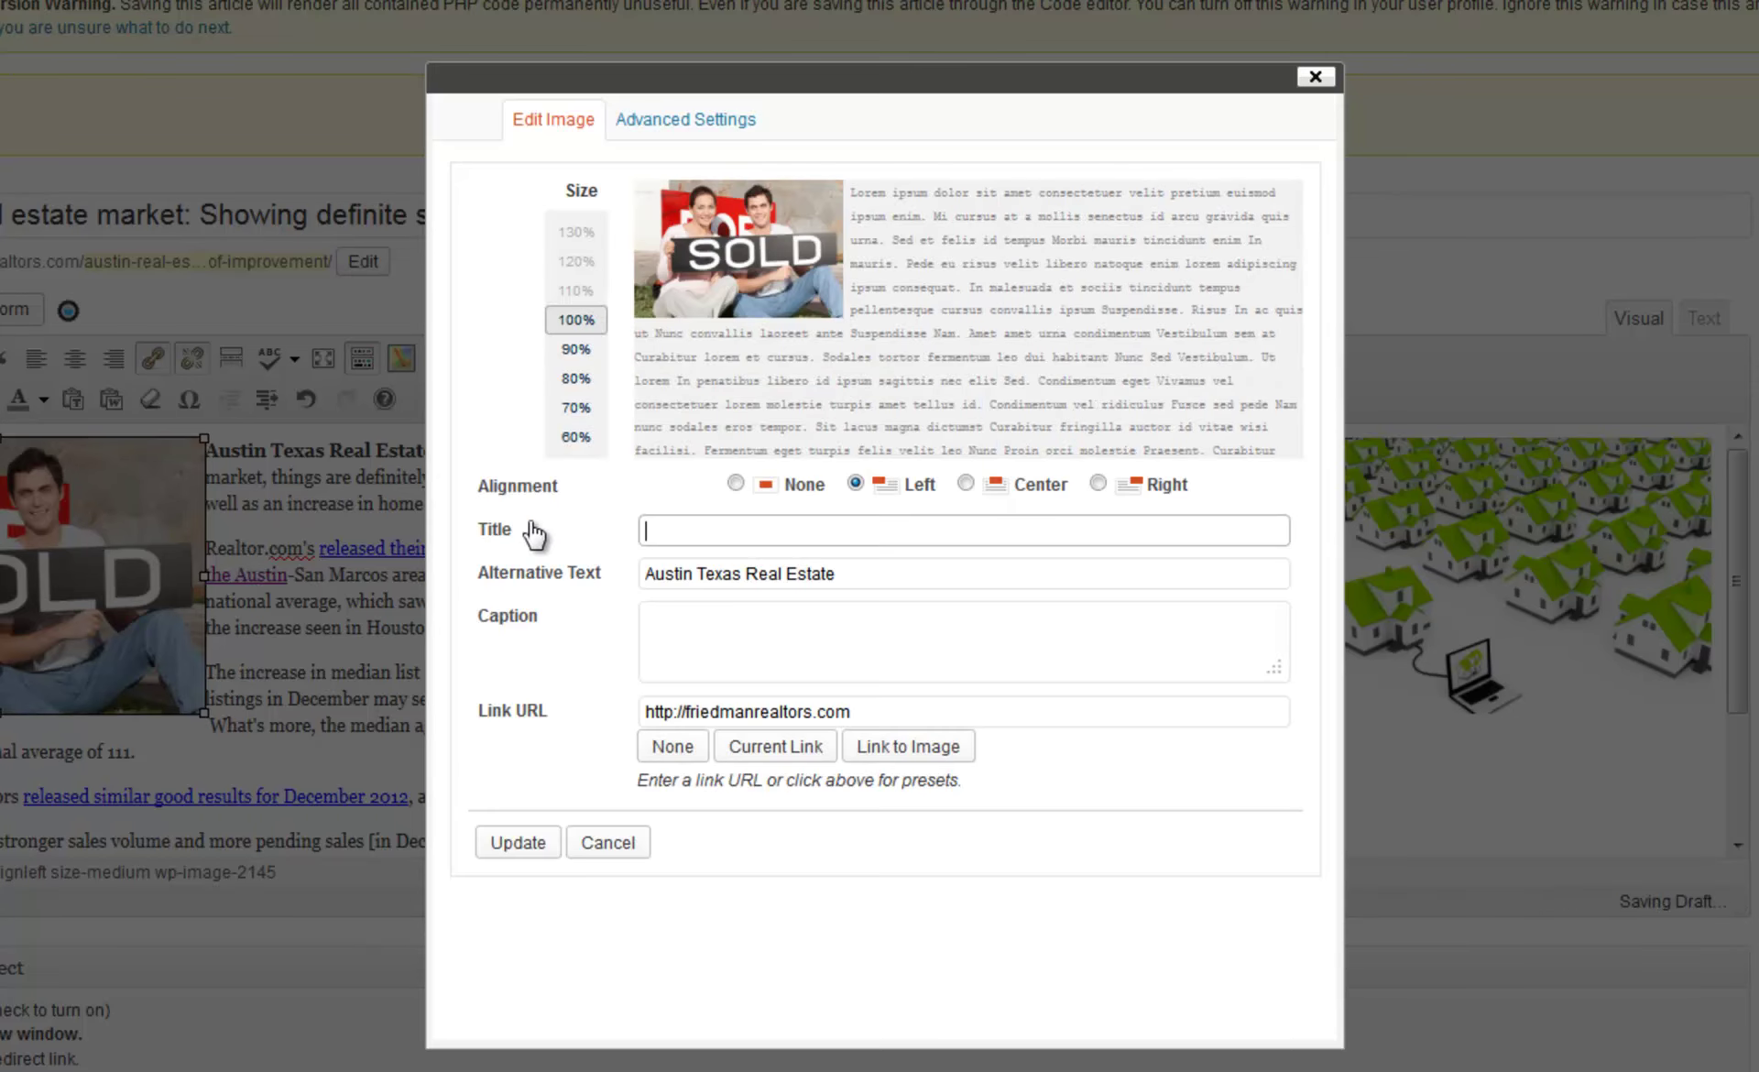
text(Austin Texas Real Estate)
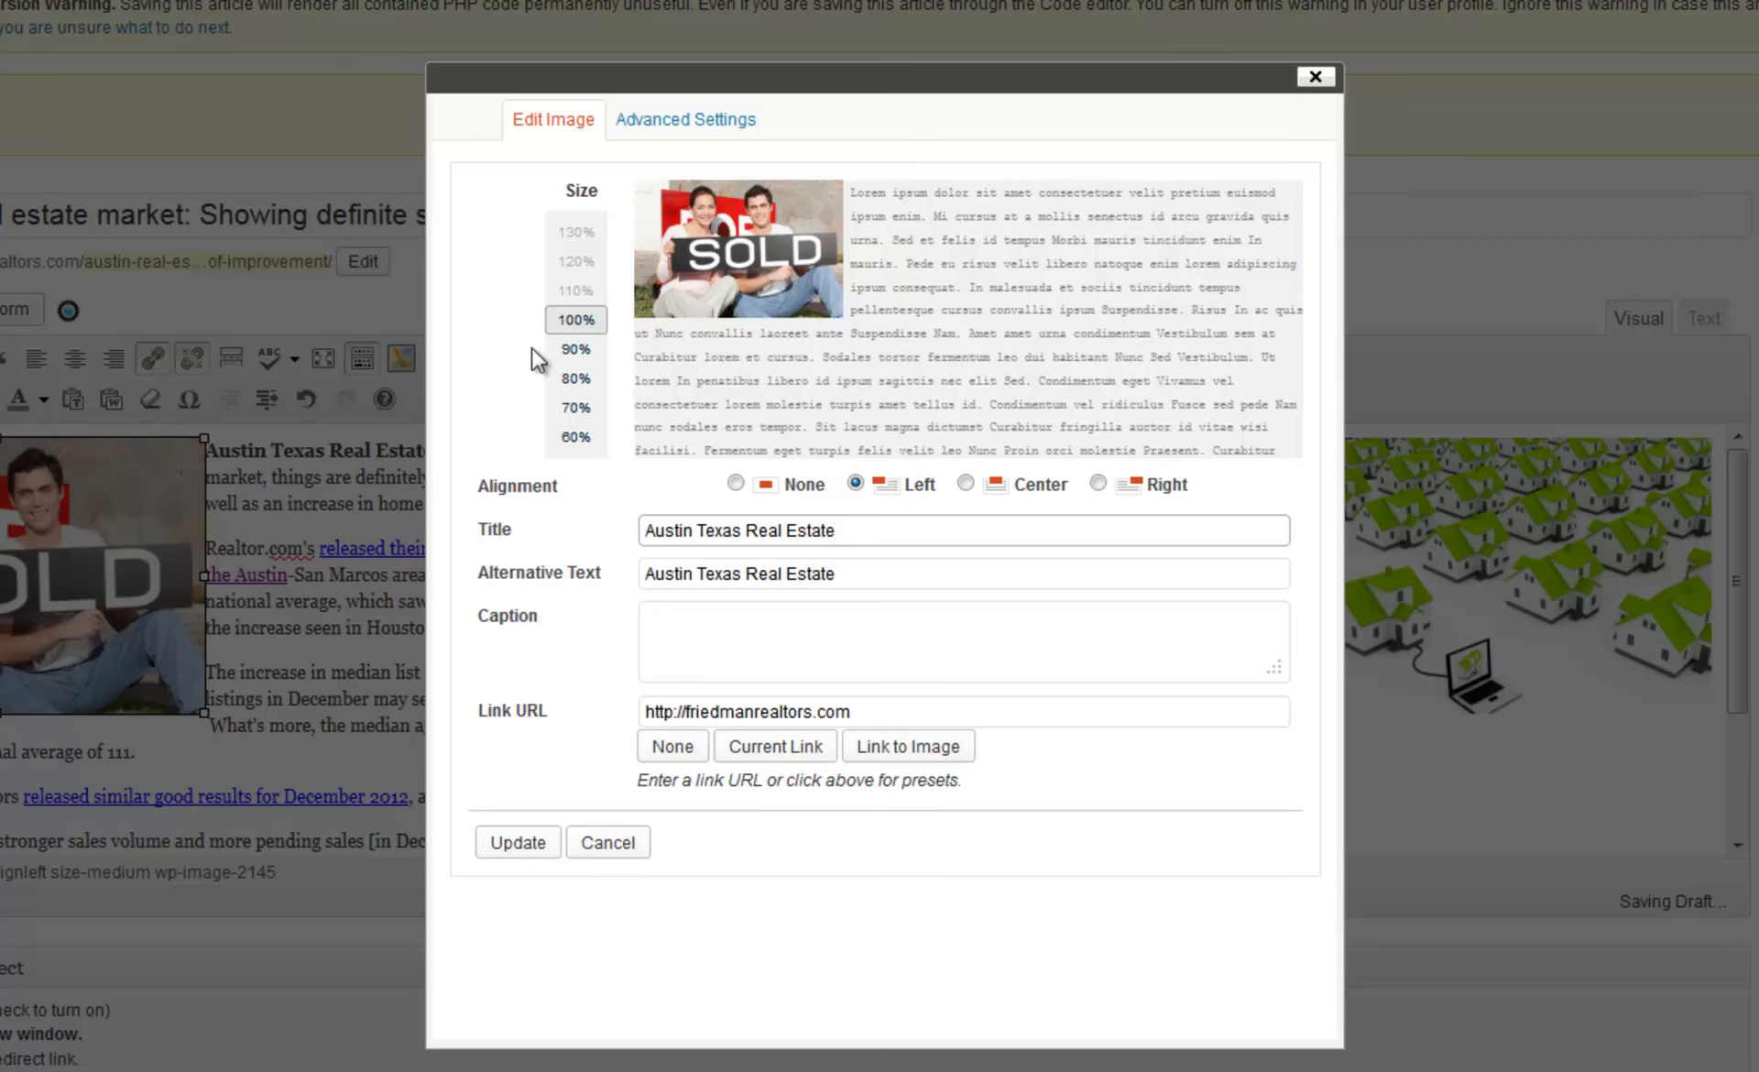
click(575, 320)
Give the SOLD image a border of 1 and vertical and horizontal spacing of 11
click(684, 129)
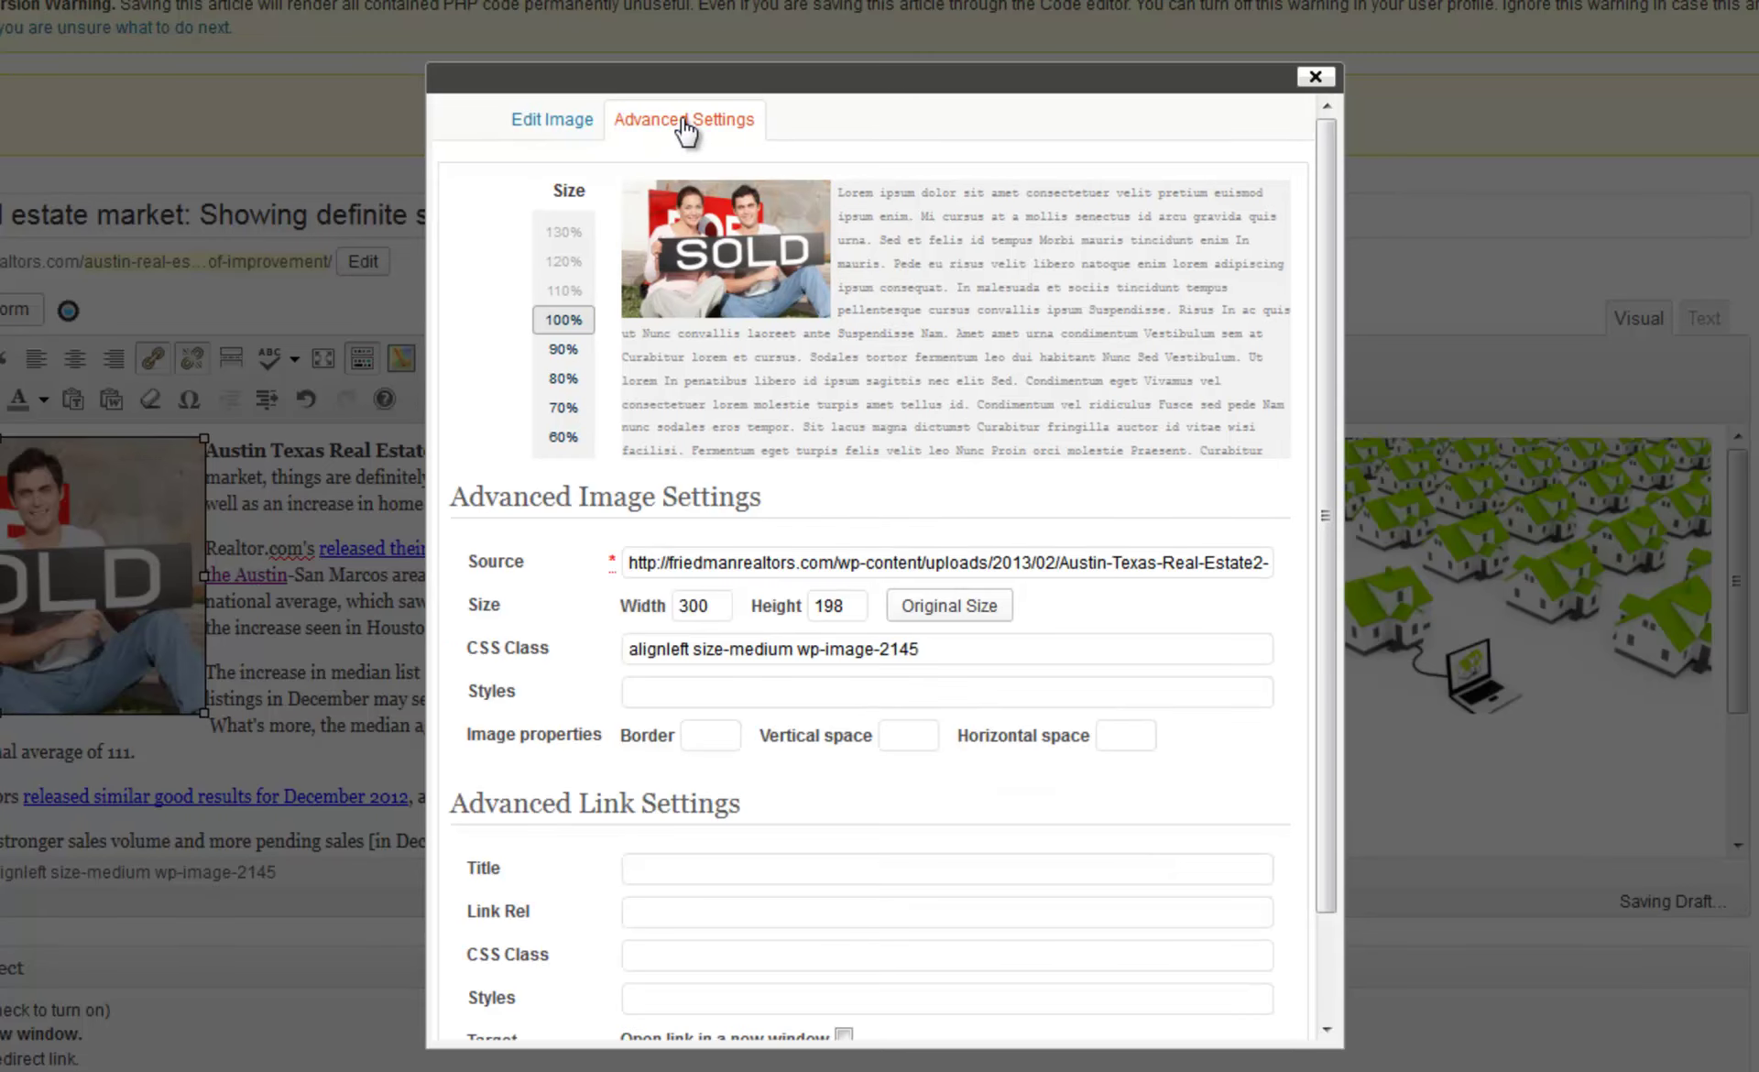
click(709, 732)
text(1)
click(916, 737)
text(11)
click(1126, 744)
text(11)
Set the SOLD image's link title to "Austin Texas Real Estate" and apply the image settings
click(673, 869)
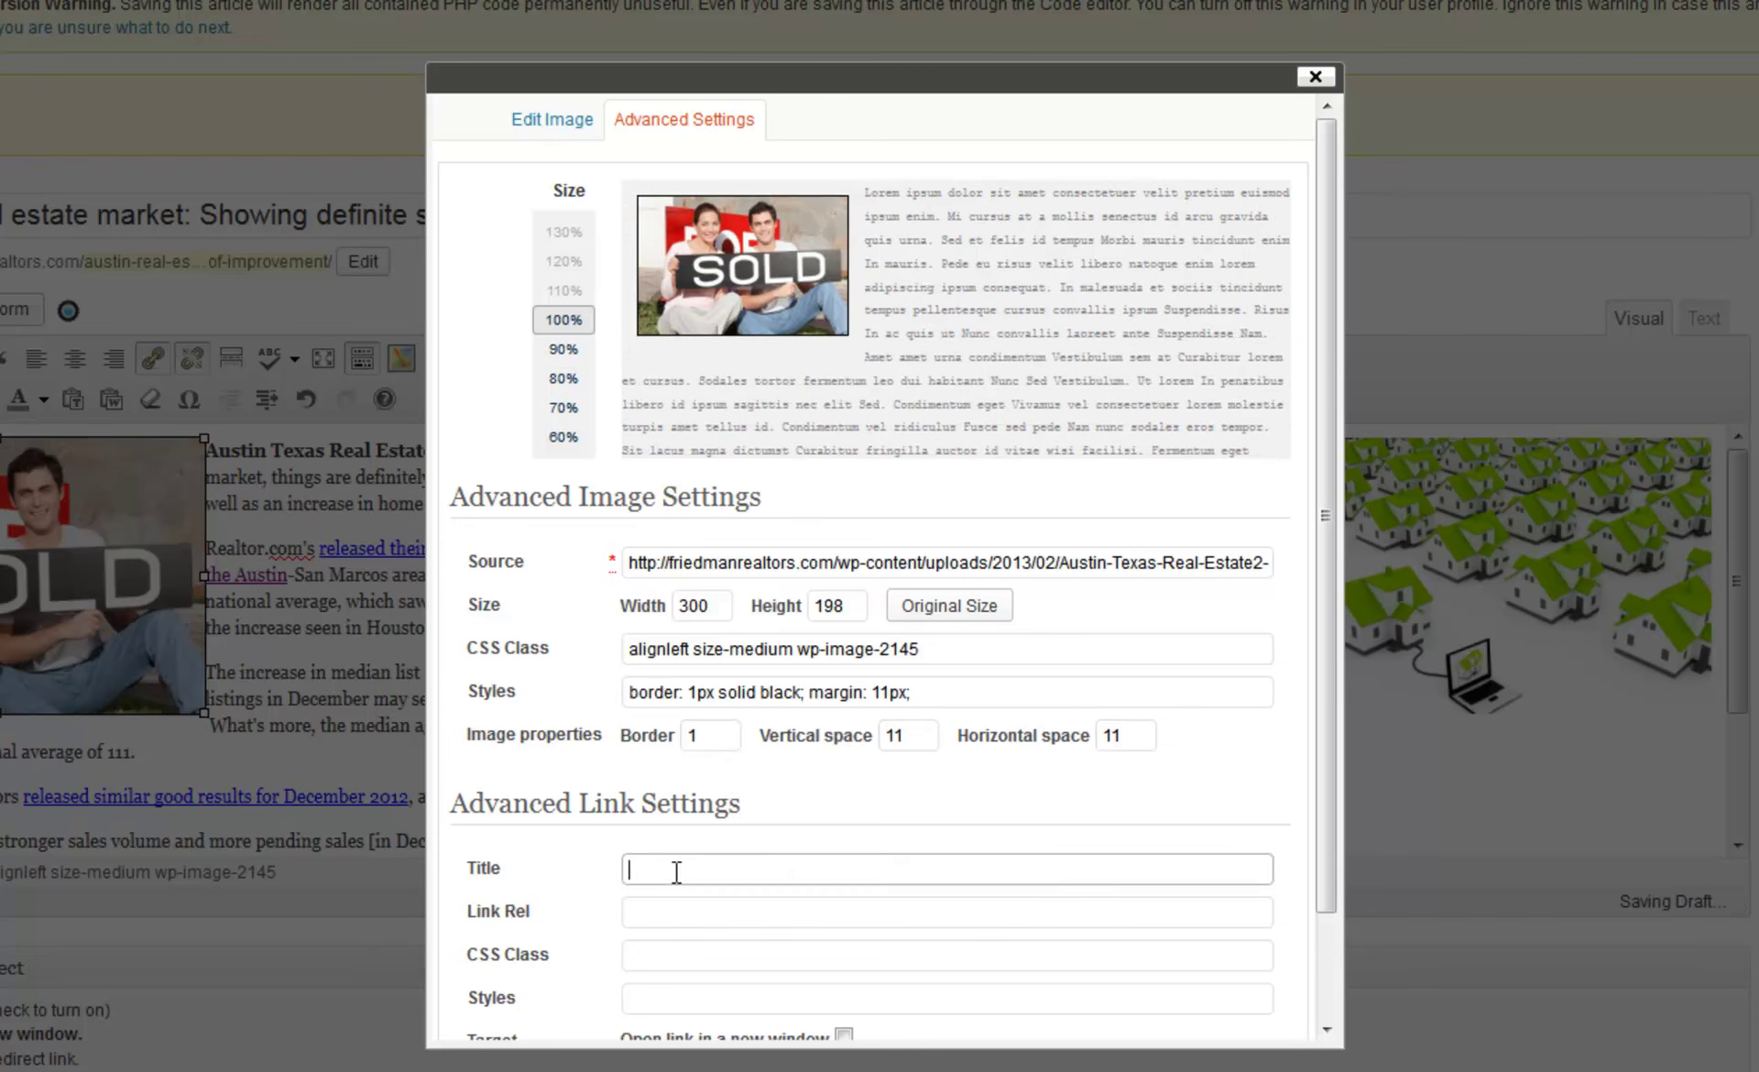
text(Austin Texas Real Estate)
scroll(693, 830, down, 2)
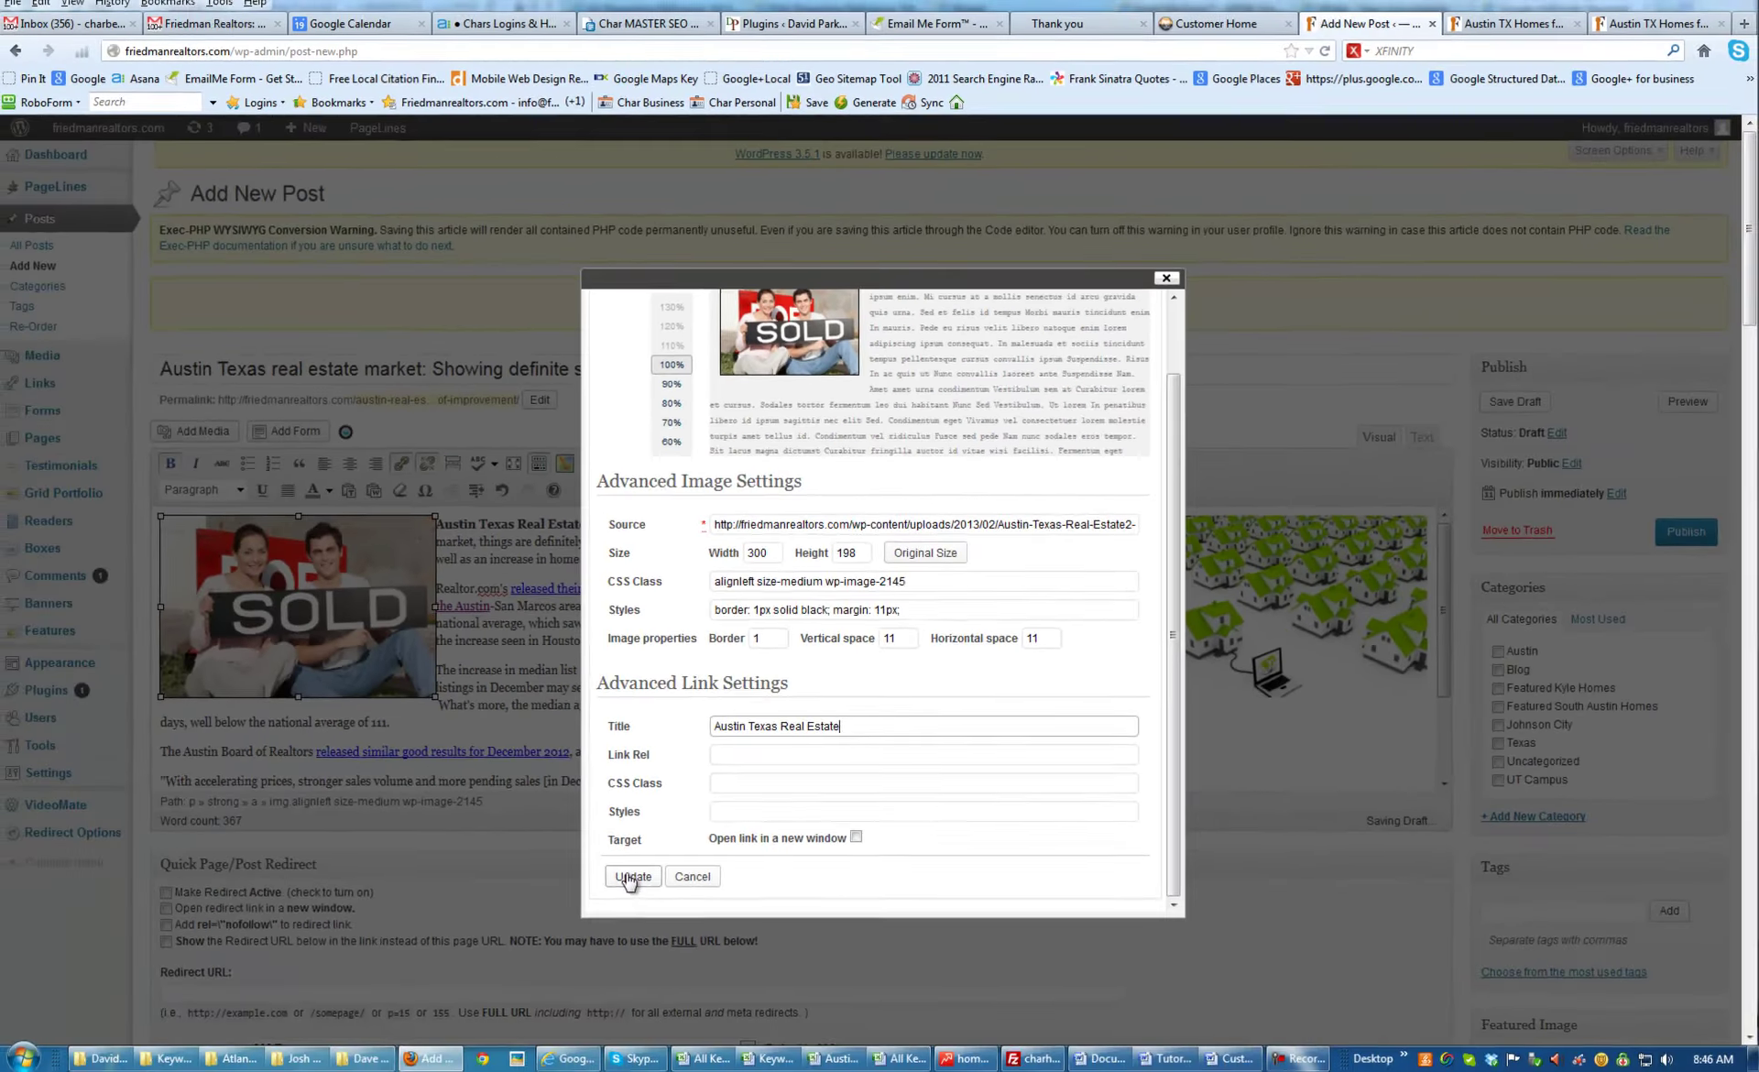
click(505, 986)
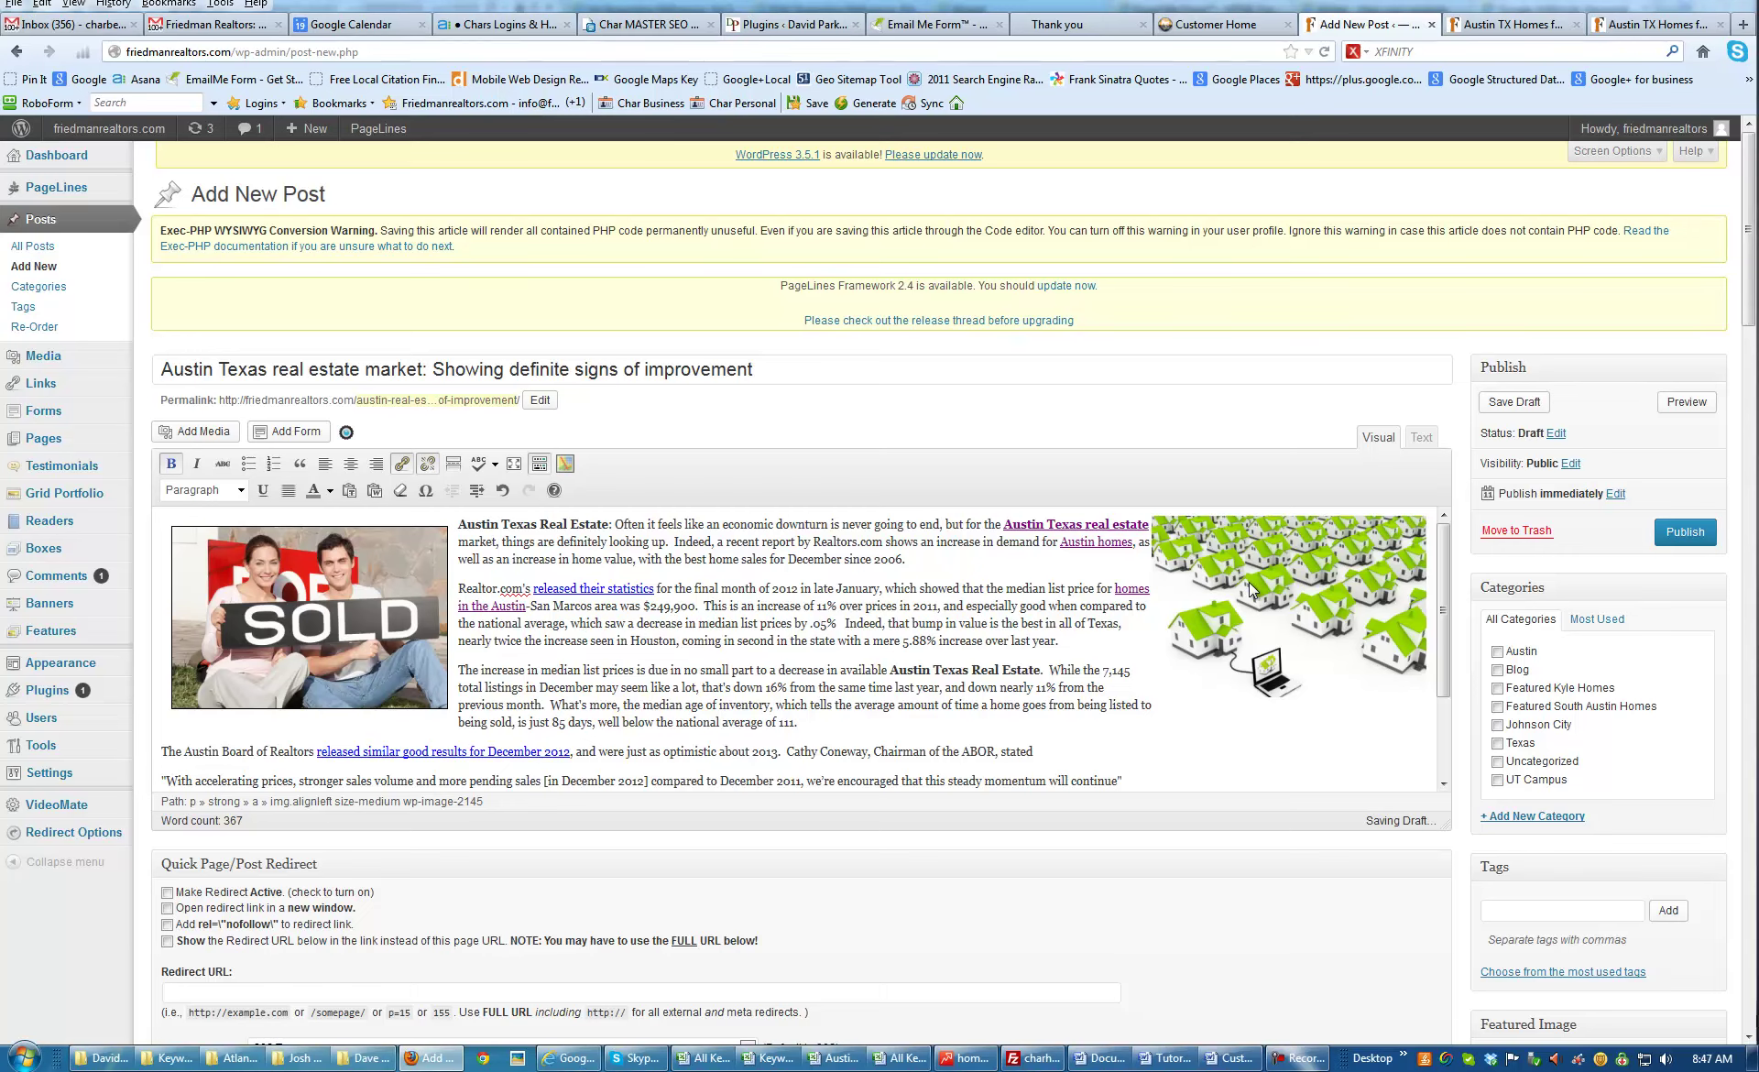
Move the green-roofed houses image down to the start of the "The Austin Board of Realtors" paragraph
drag(1222, 583, 168, 720)
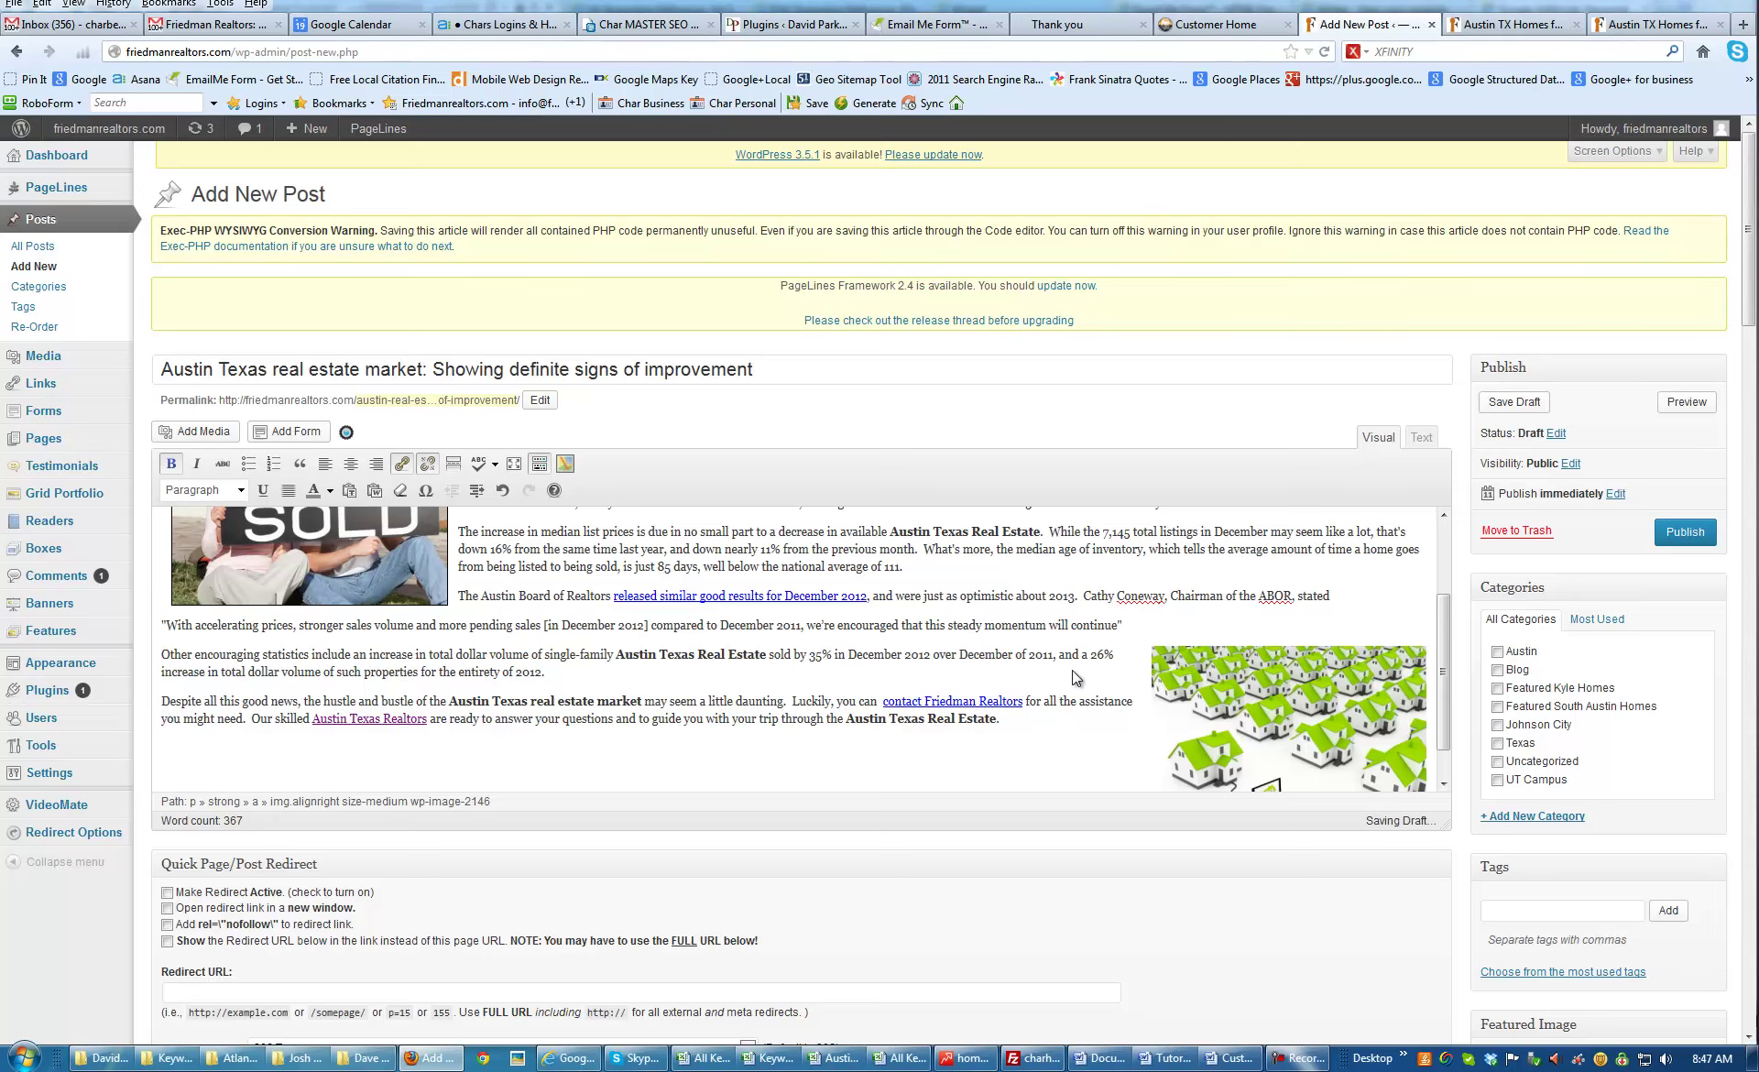
drag(1233, 696, 472, 603)
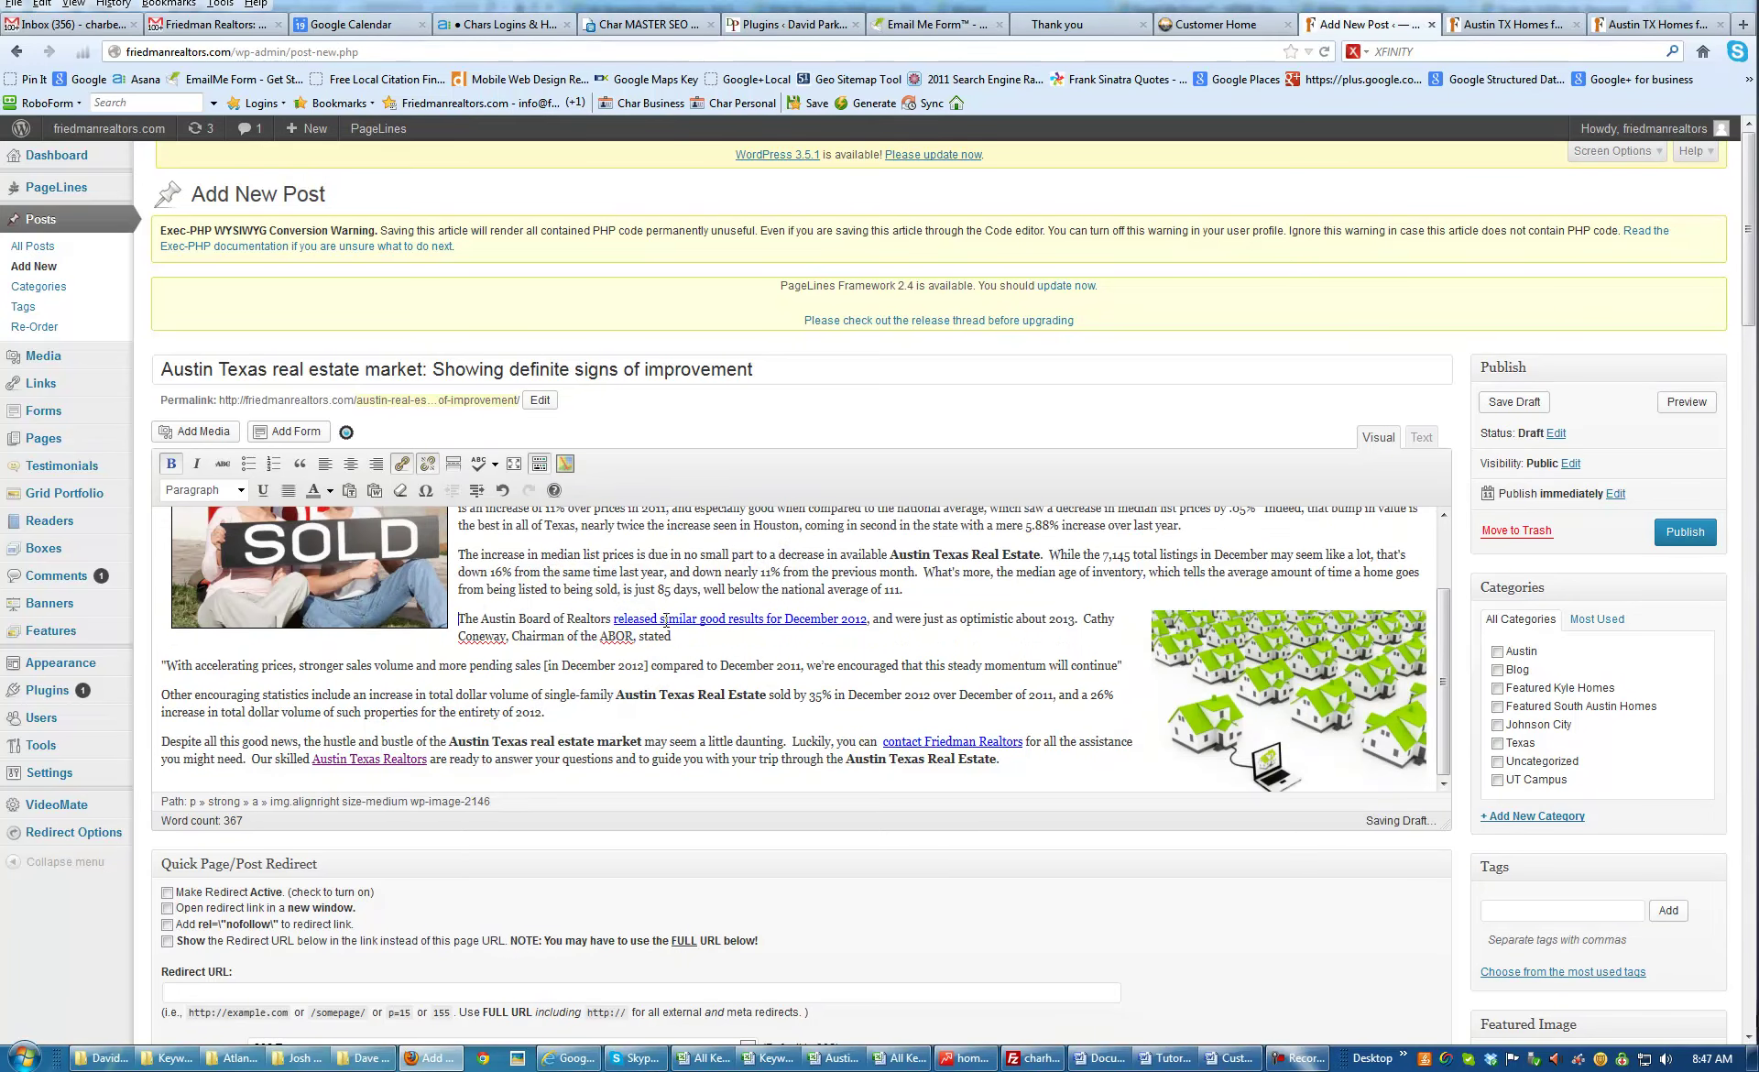
Set the green-roofed houses image's alternative text and title to "Austin Texas Real Estate Market"
click(1241, 660)
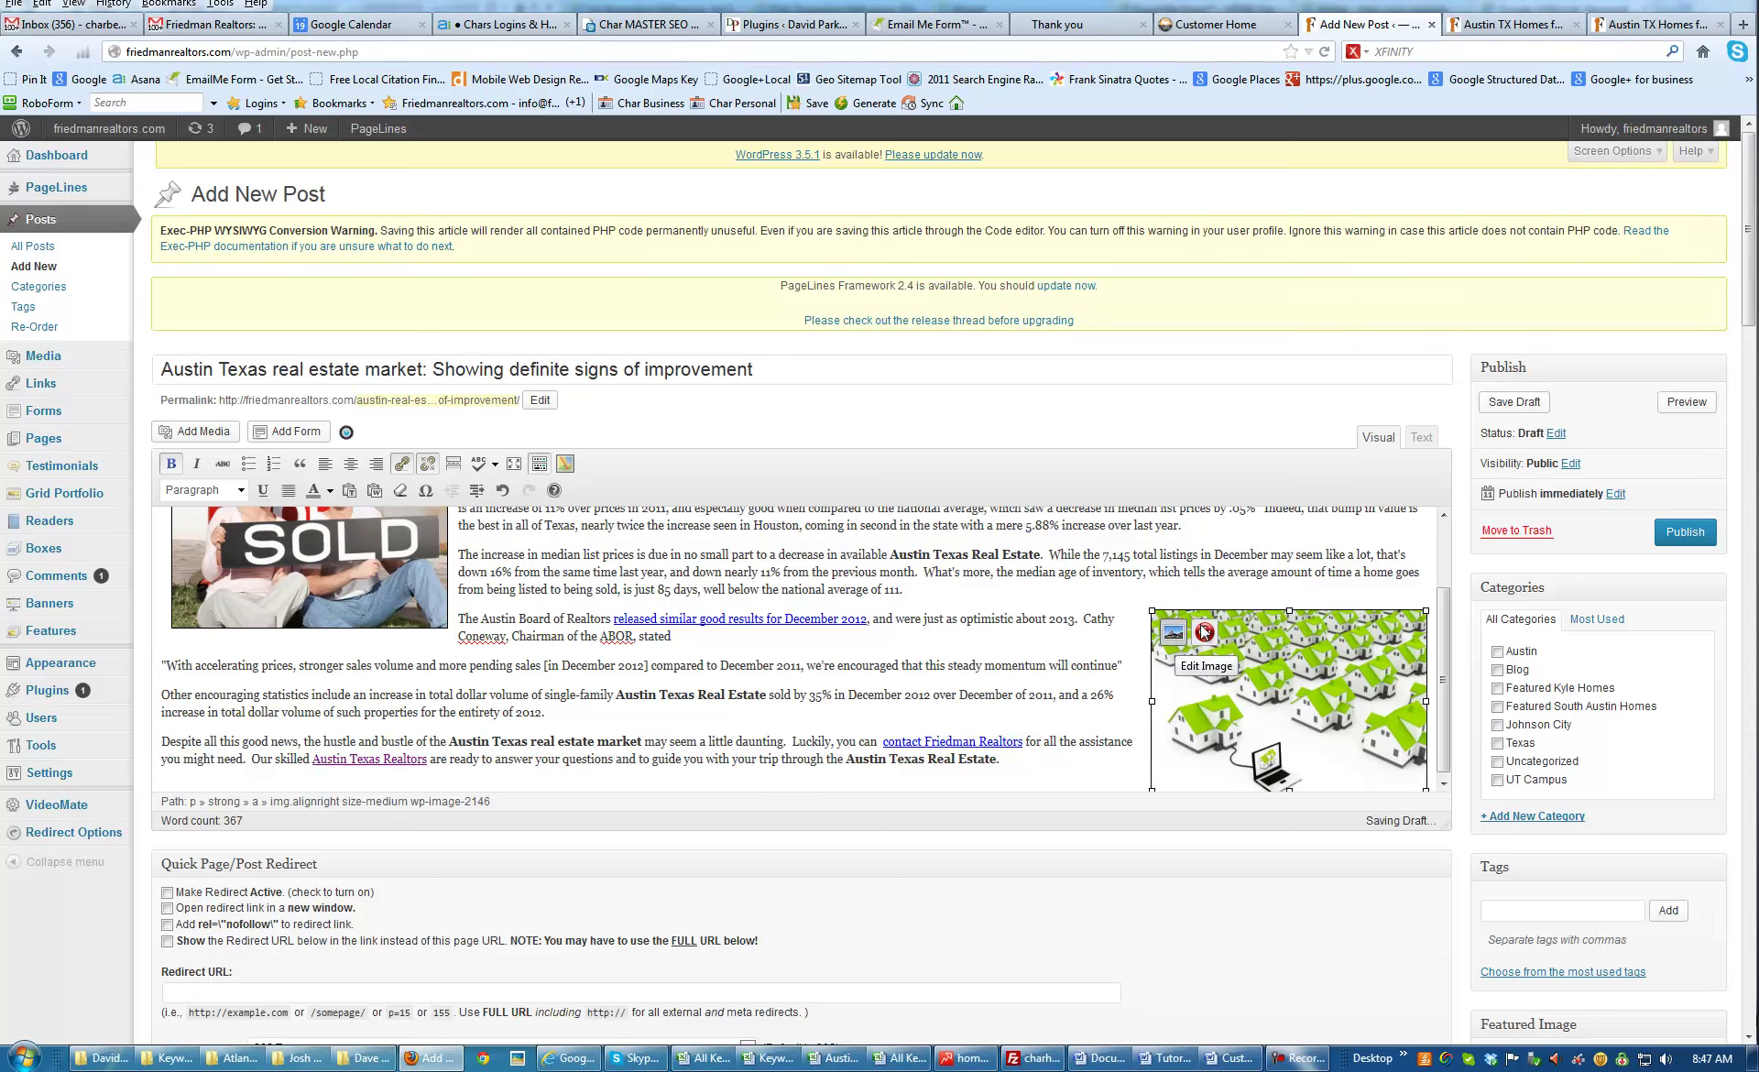
click(1171, 639)
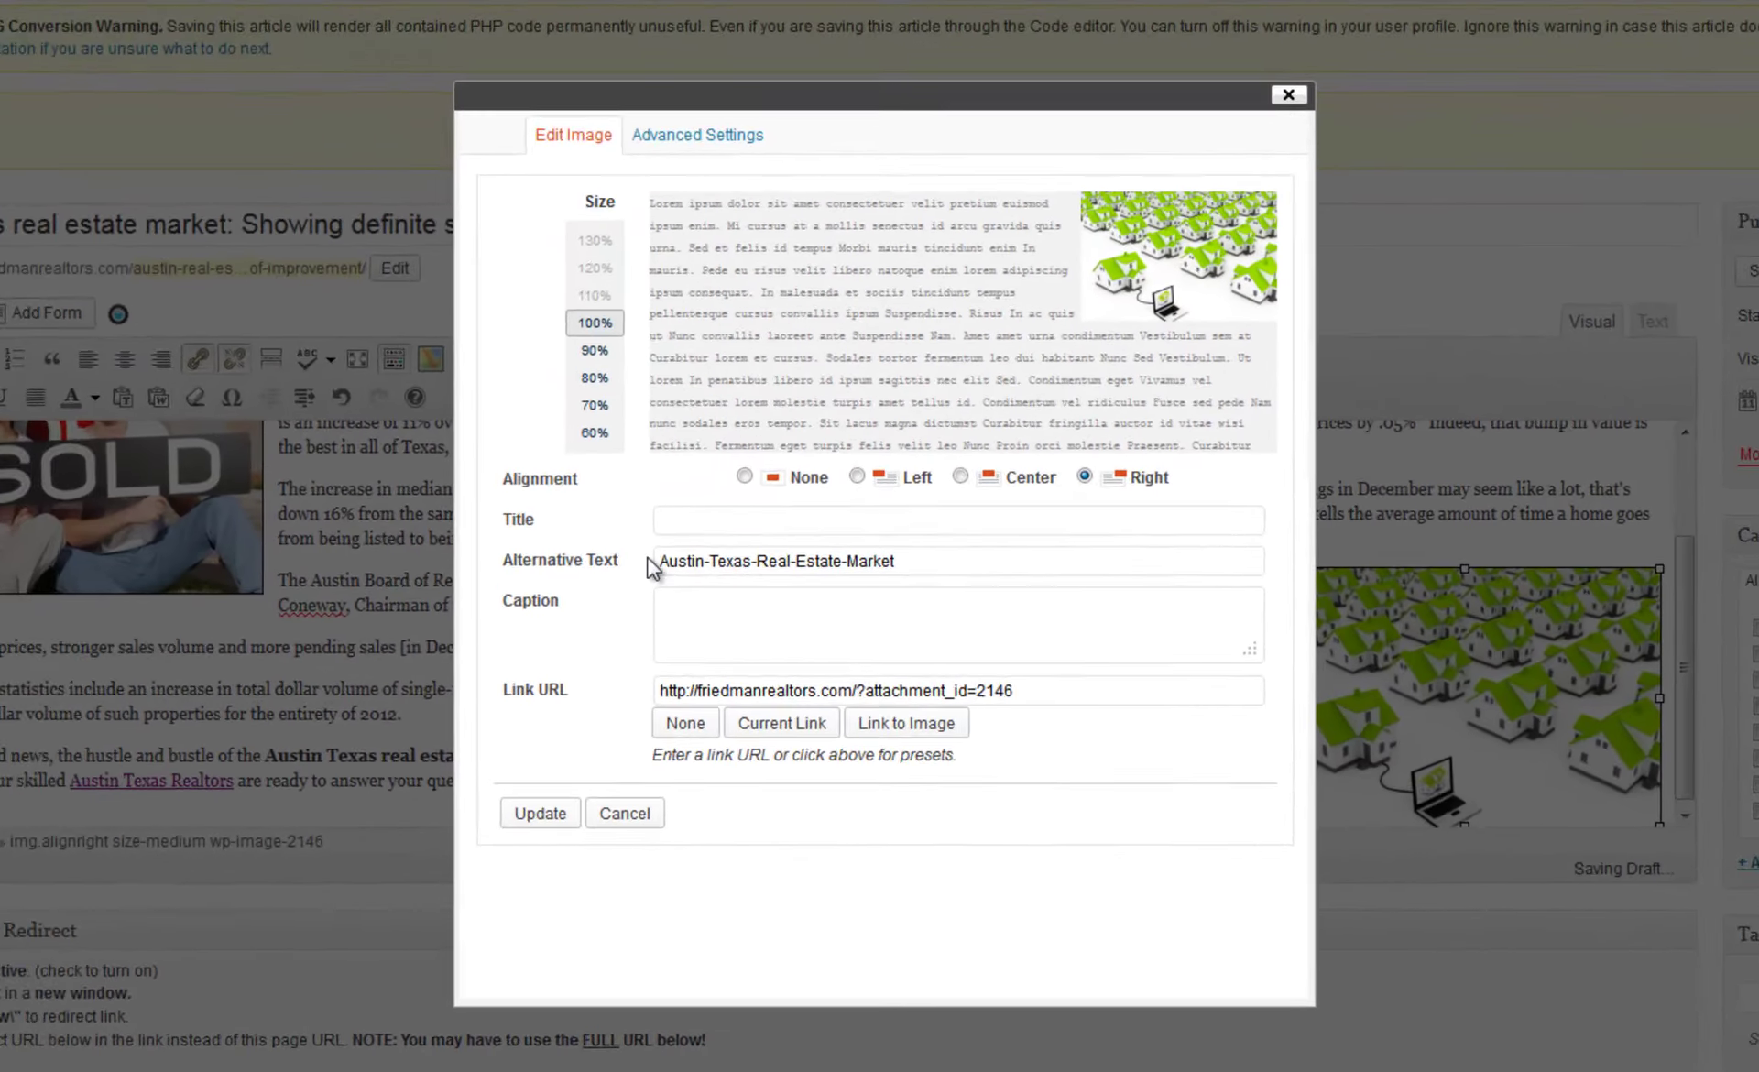
triple_click(736, 605)
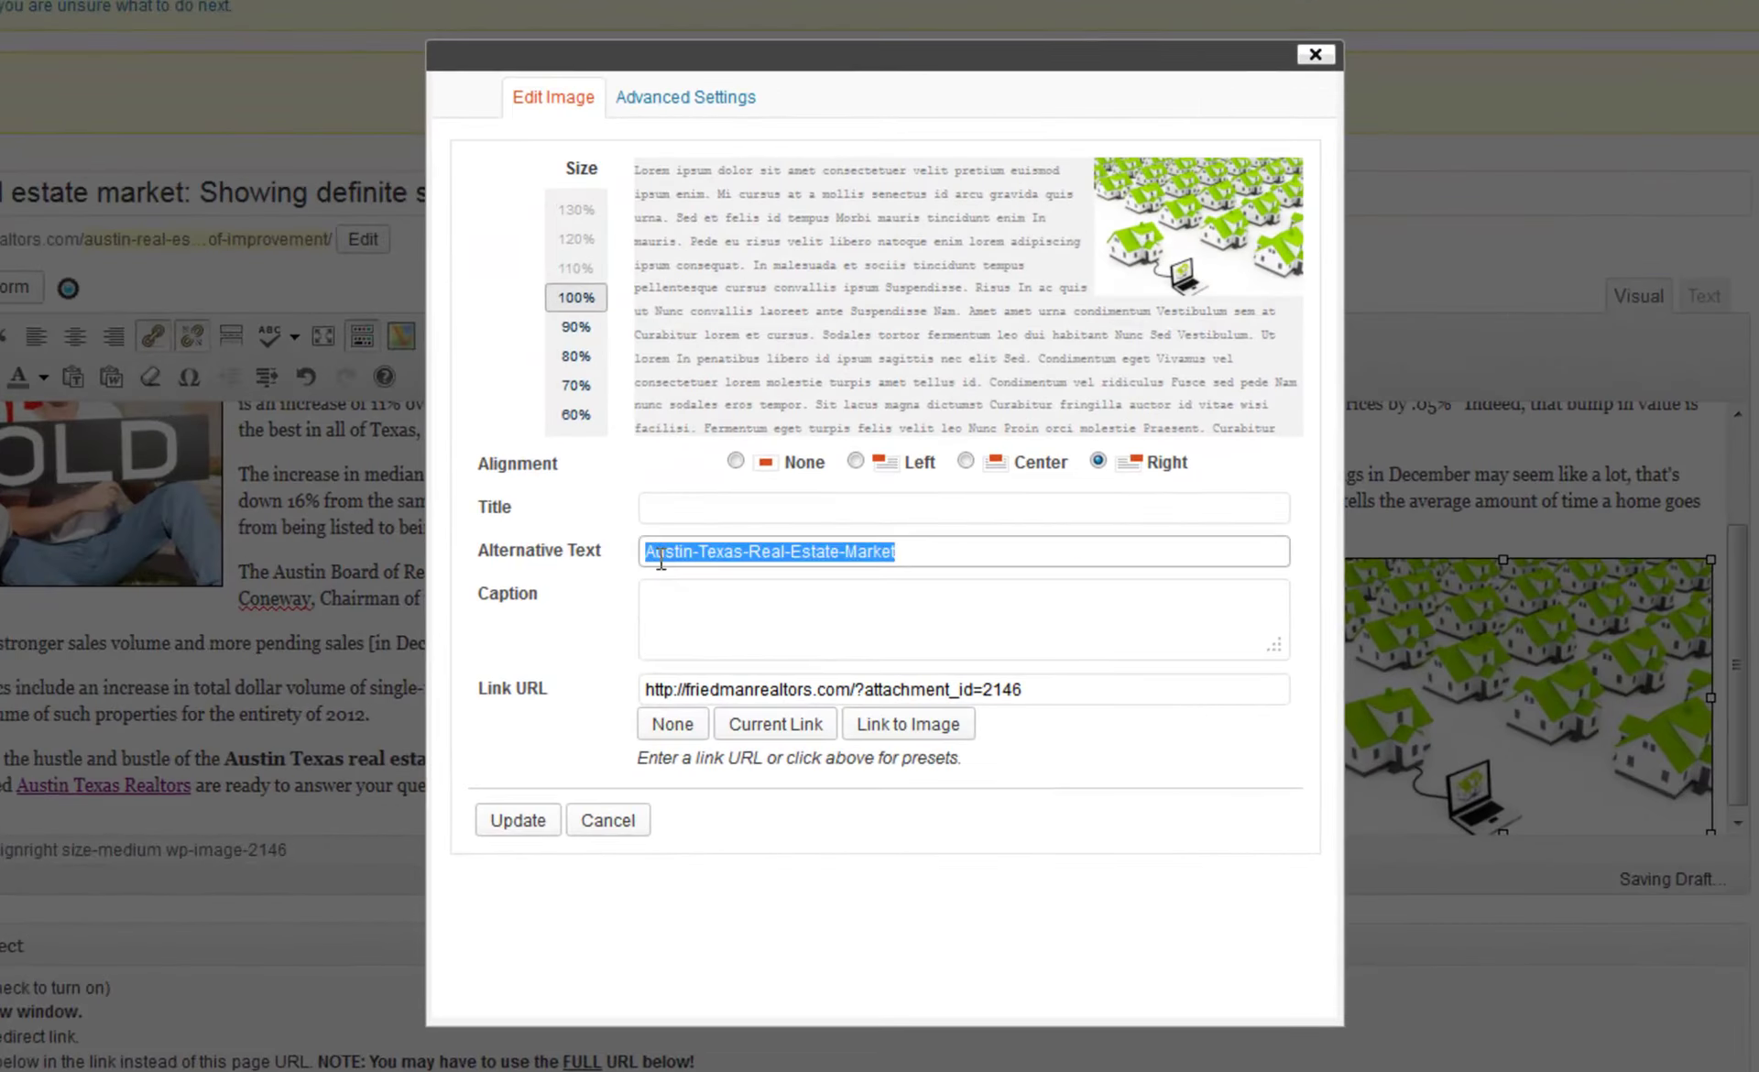
text(Austin Texas Real Estate)
text(Market)
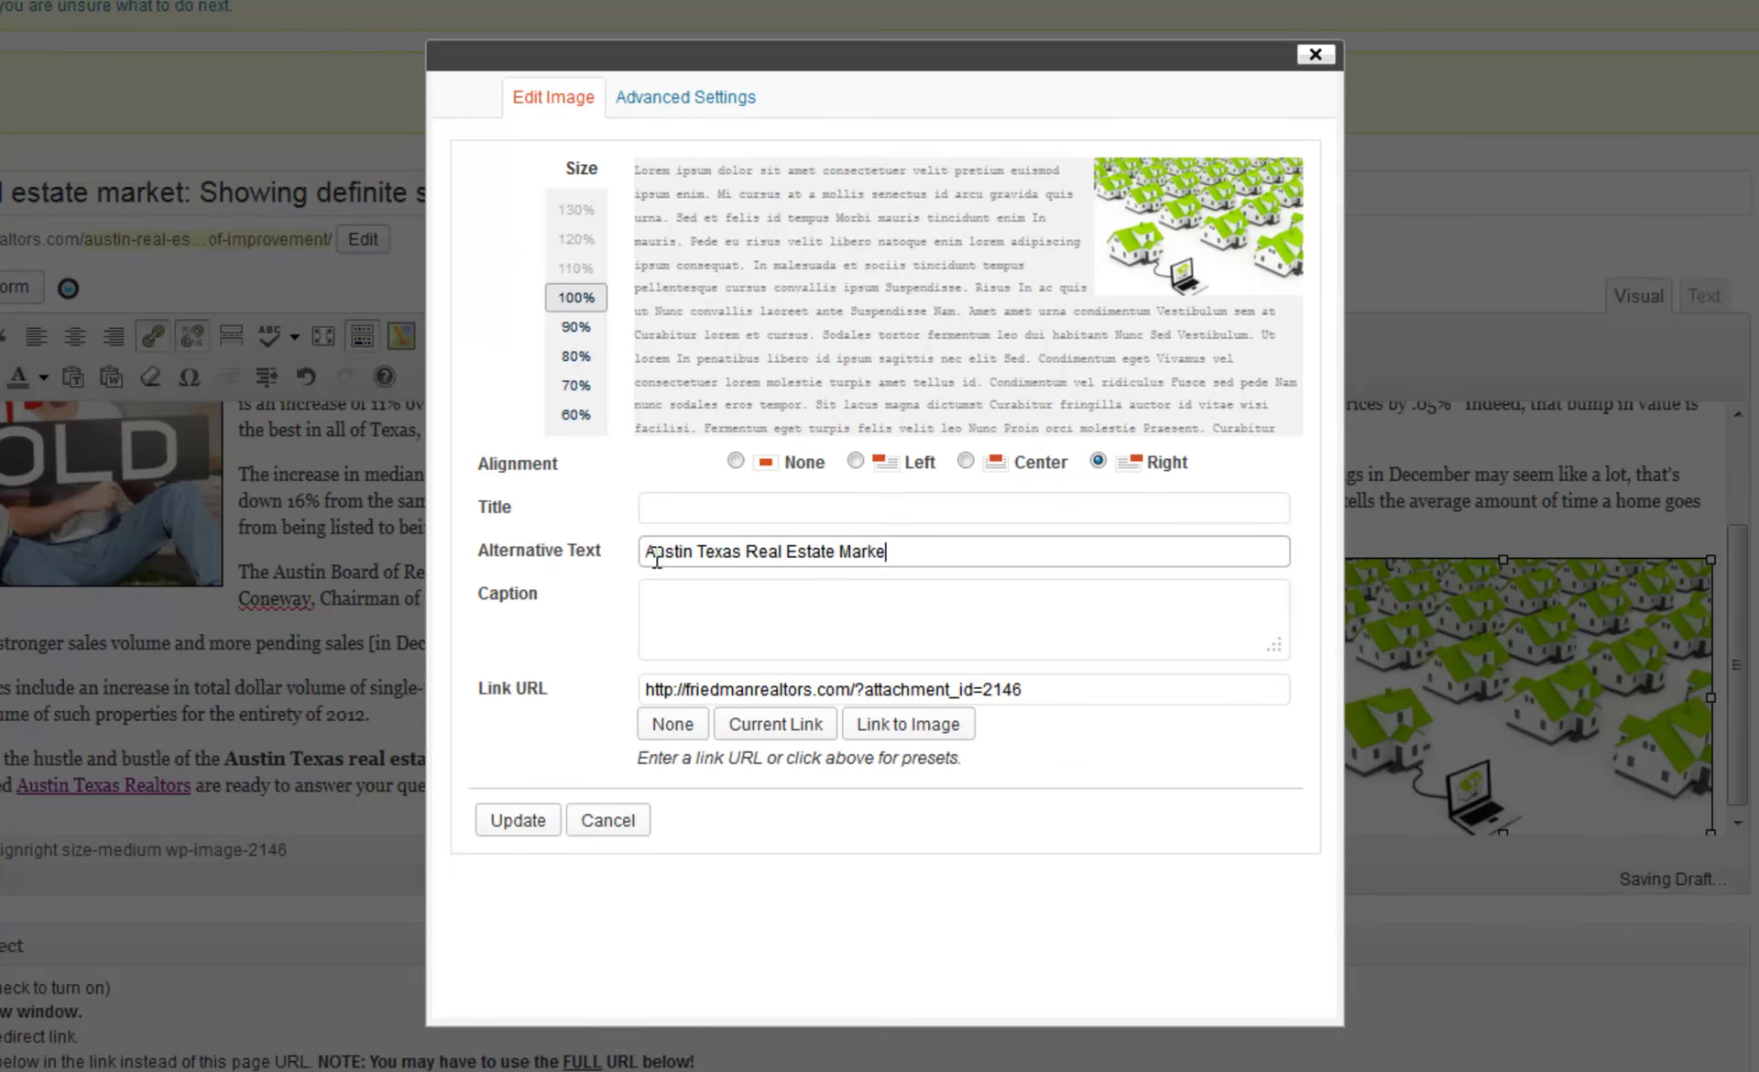
key(ctrl+a)
key(ctrl+c)
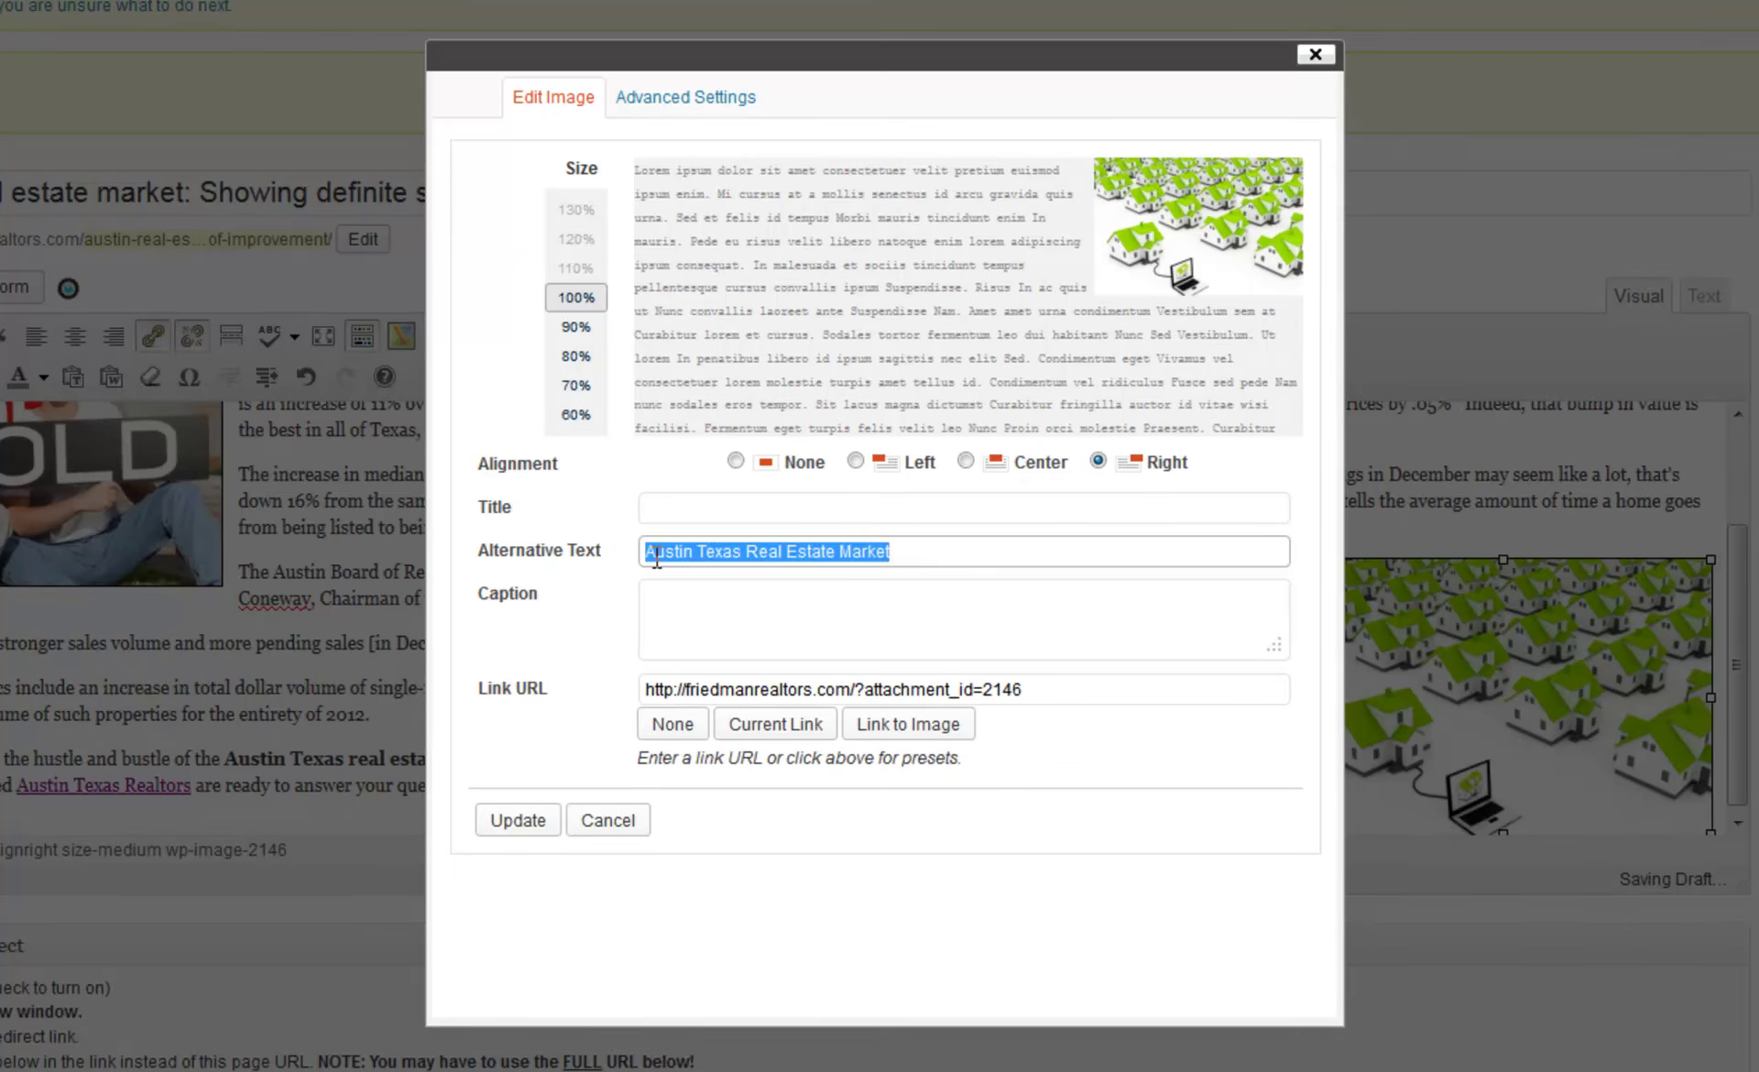
click(681, 512)
key(ctrl+v)
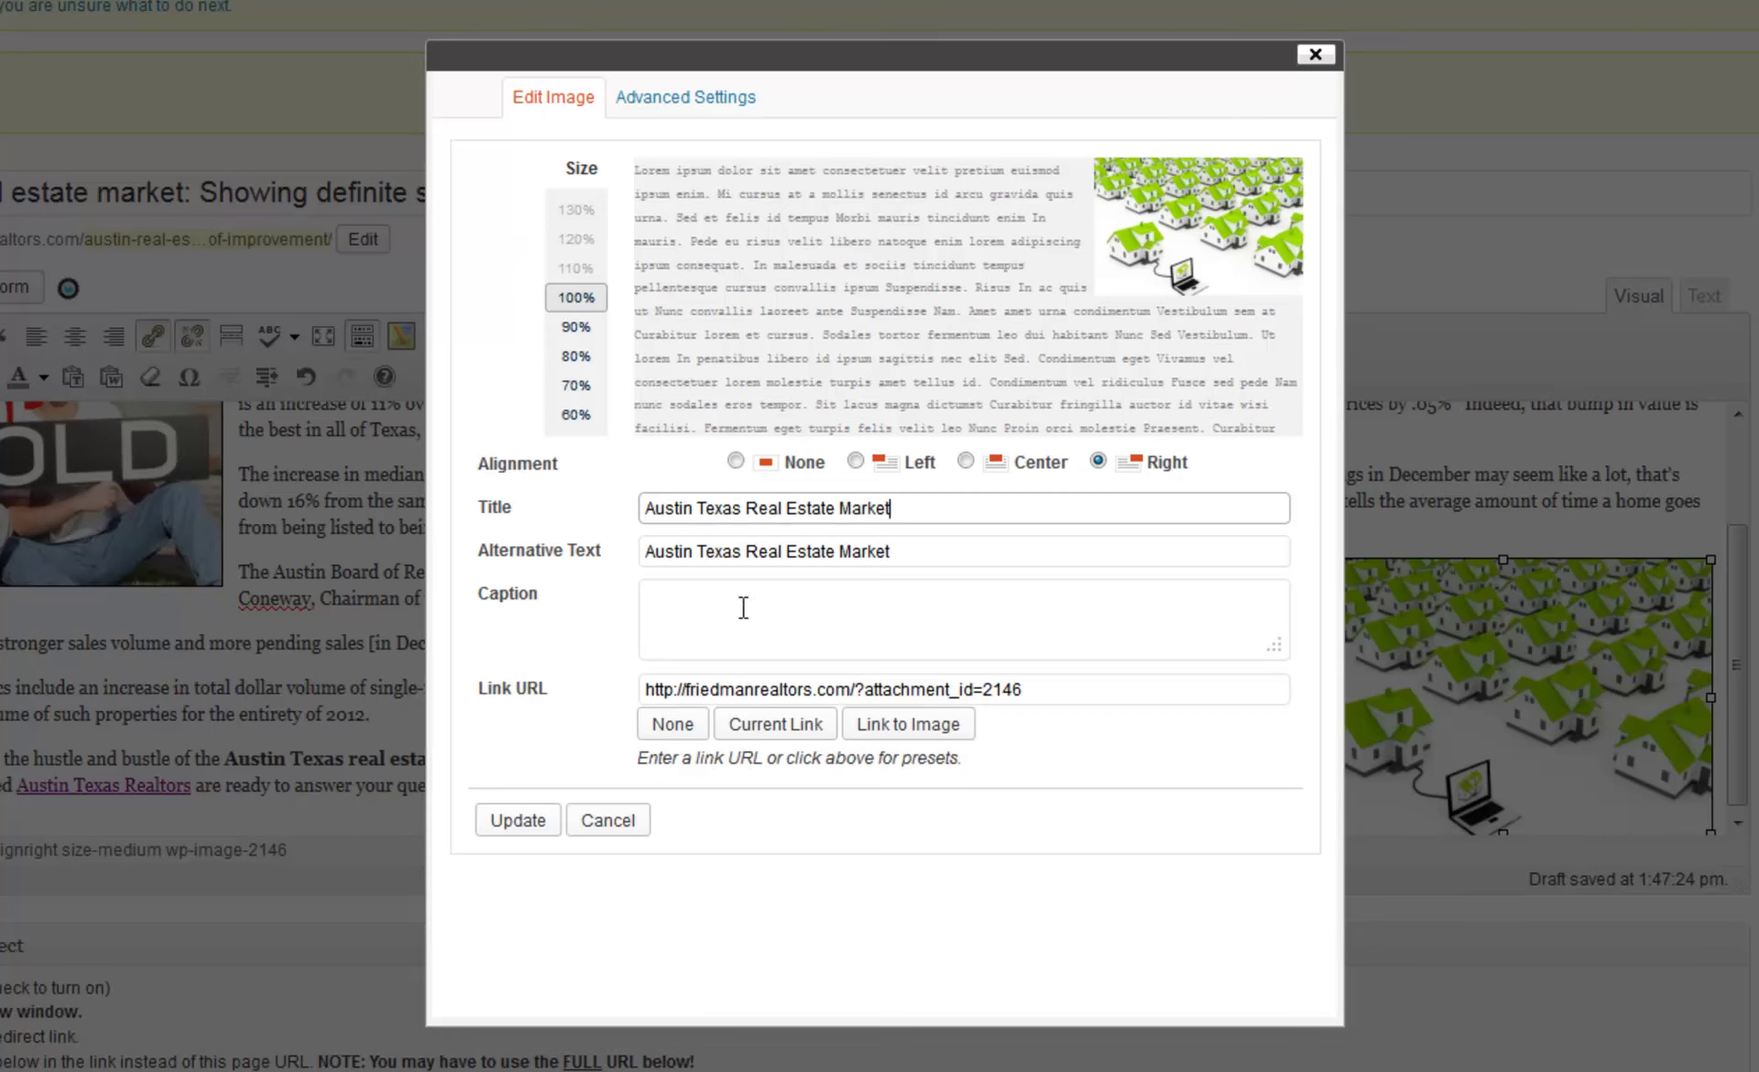
click(1054, 690)
drag(1023, 689, 859, 689)
key(BackSpace)
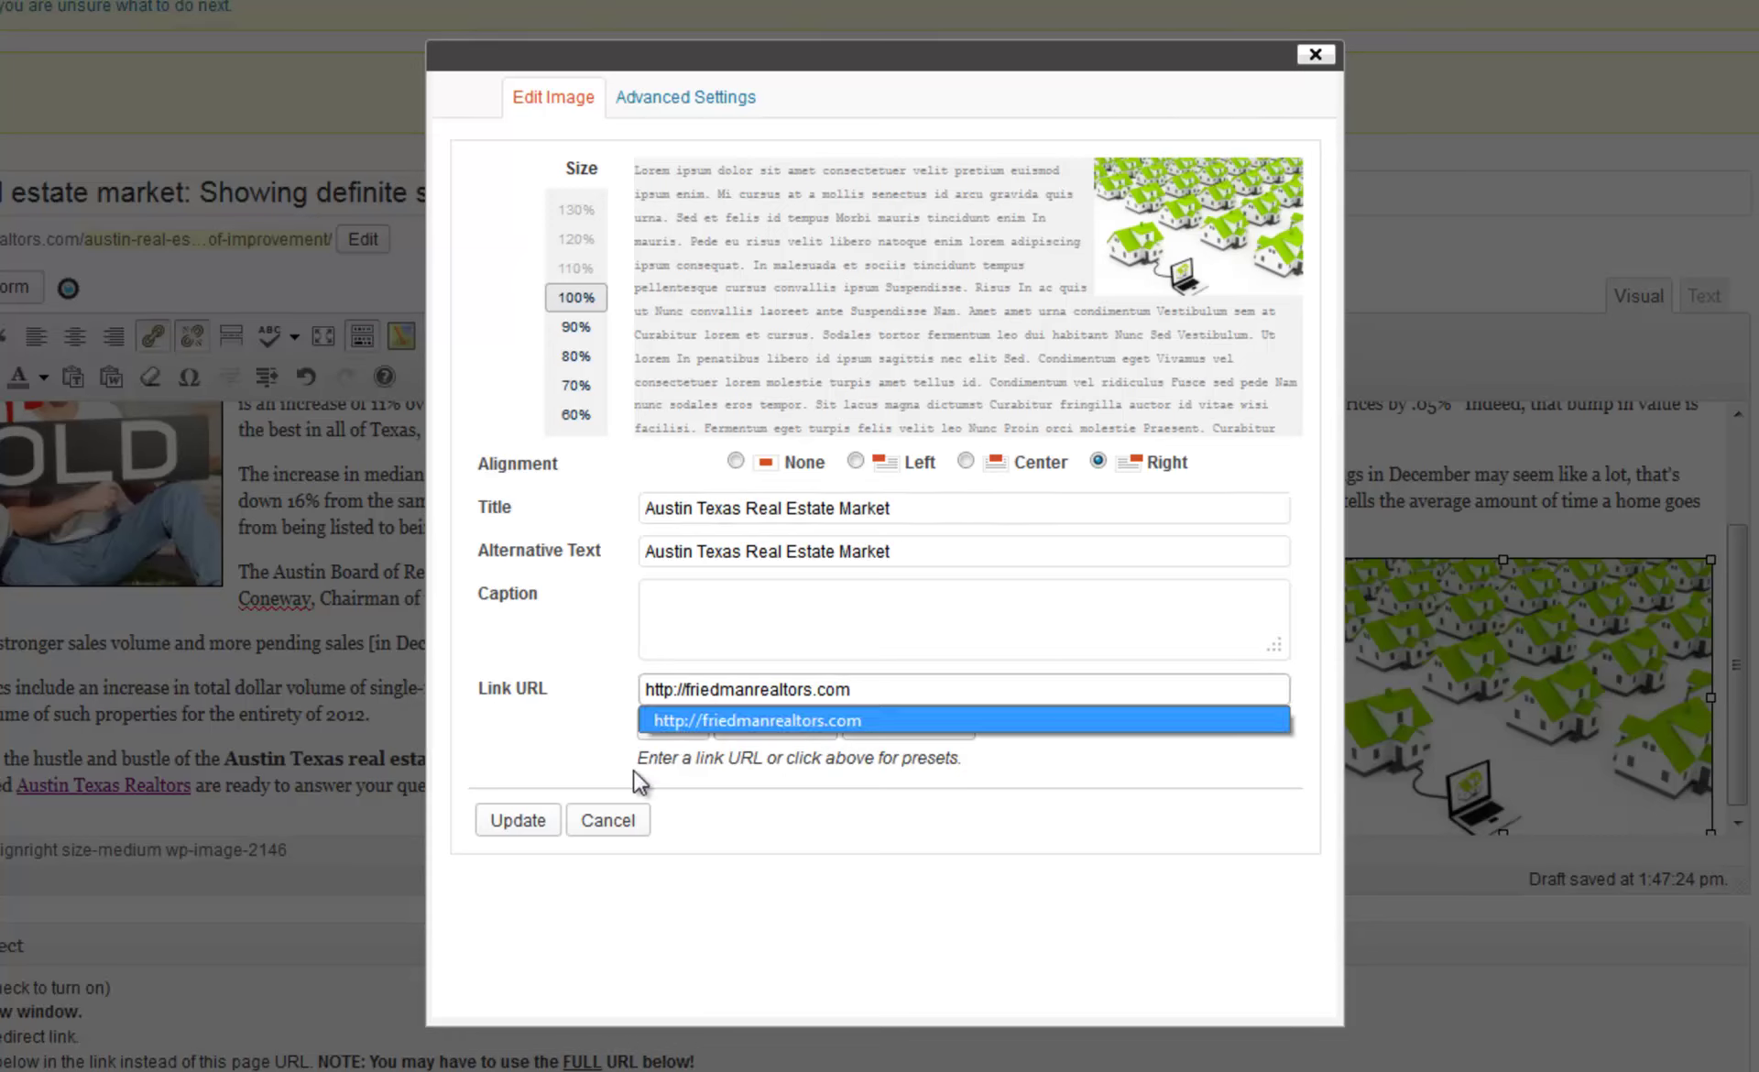
click(768, 724)
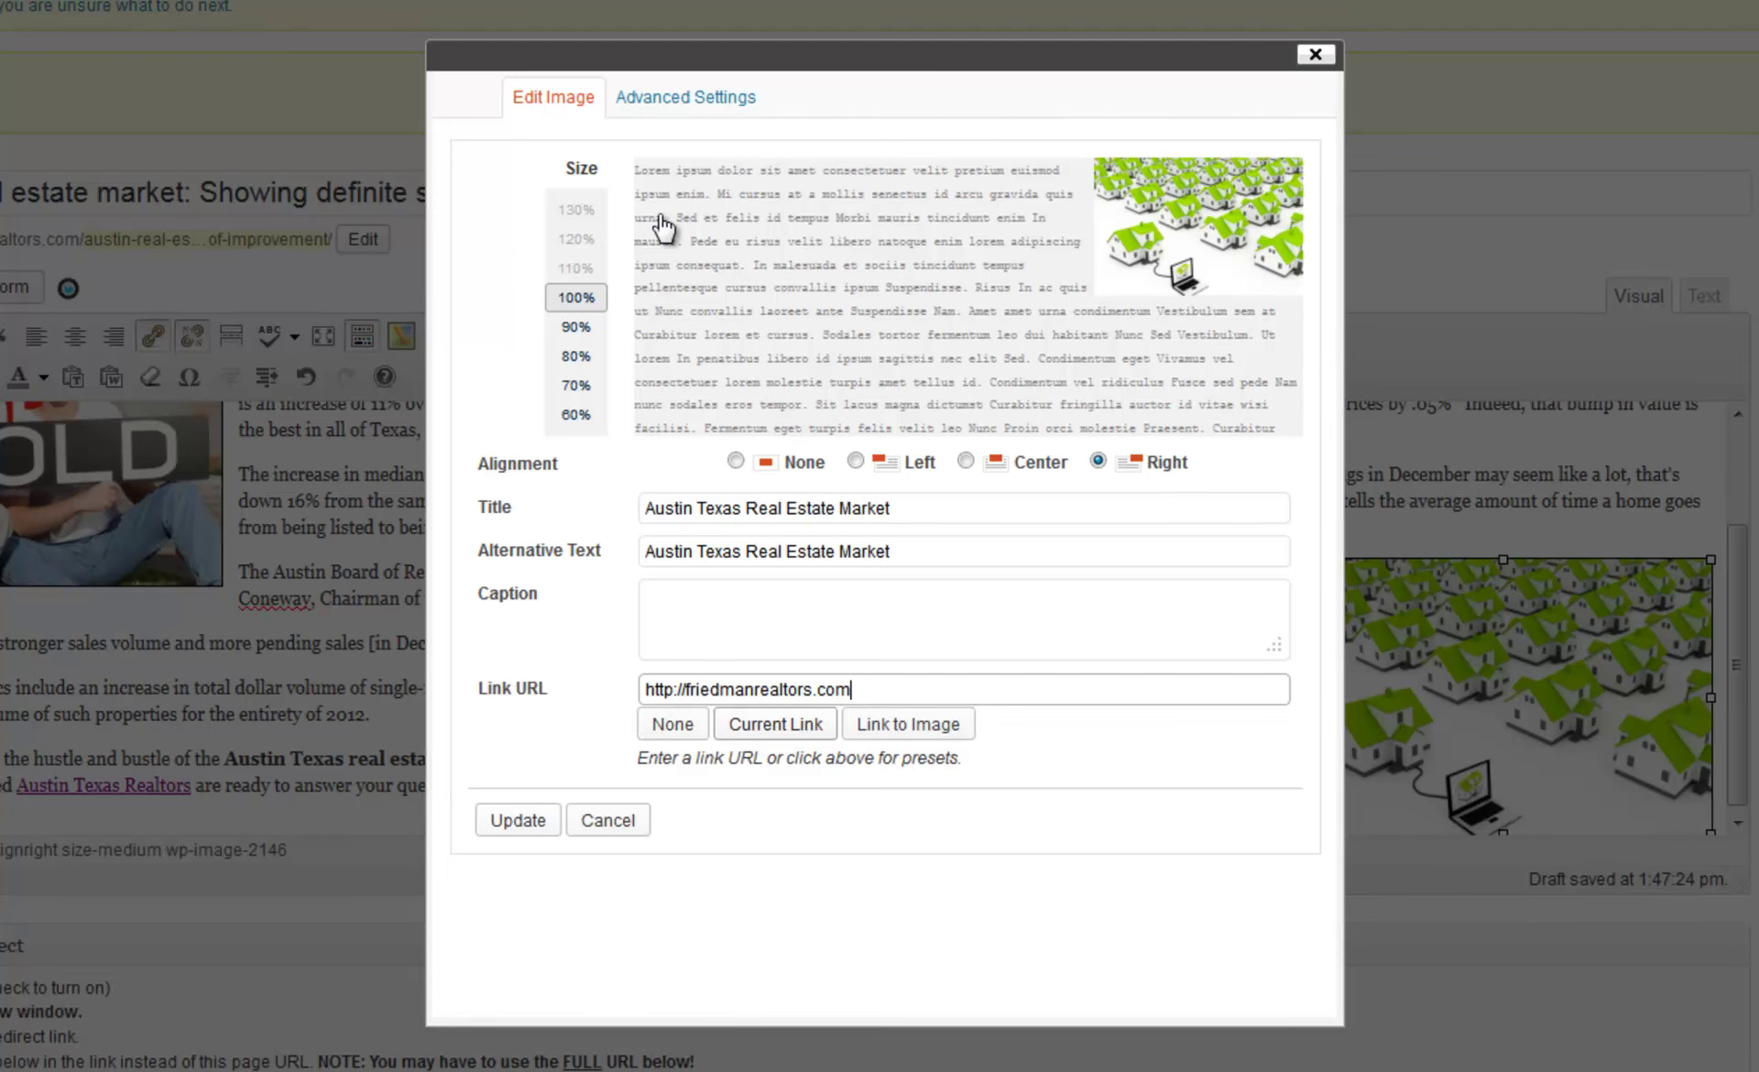
Give the houses image a border of 1 and vertical and horizontal spacing of 11
click(681, 100)
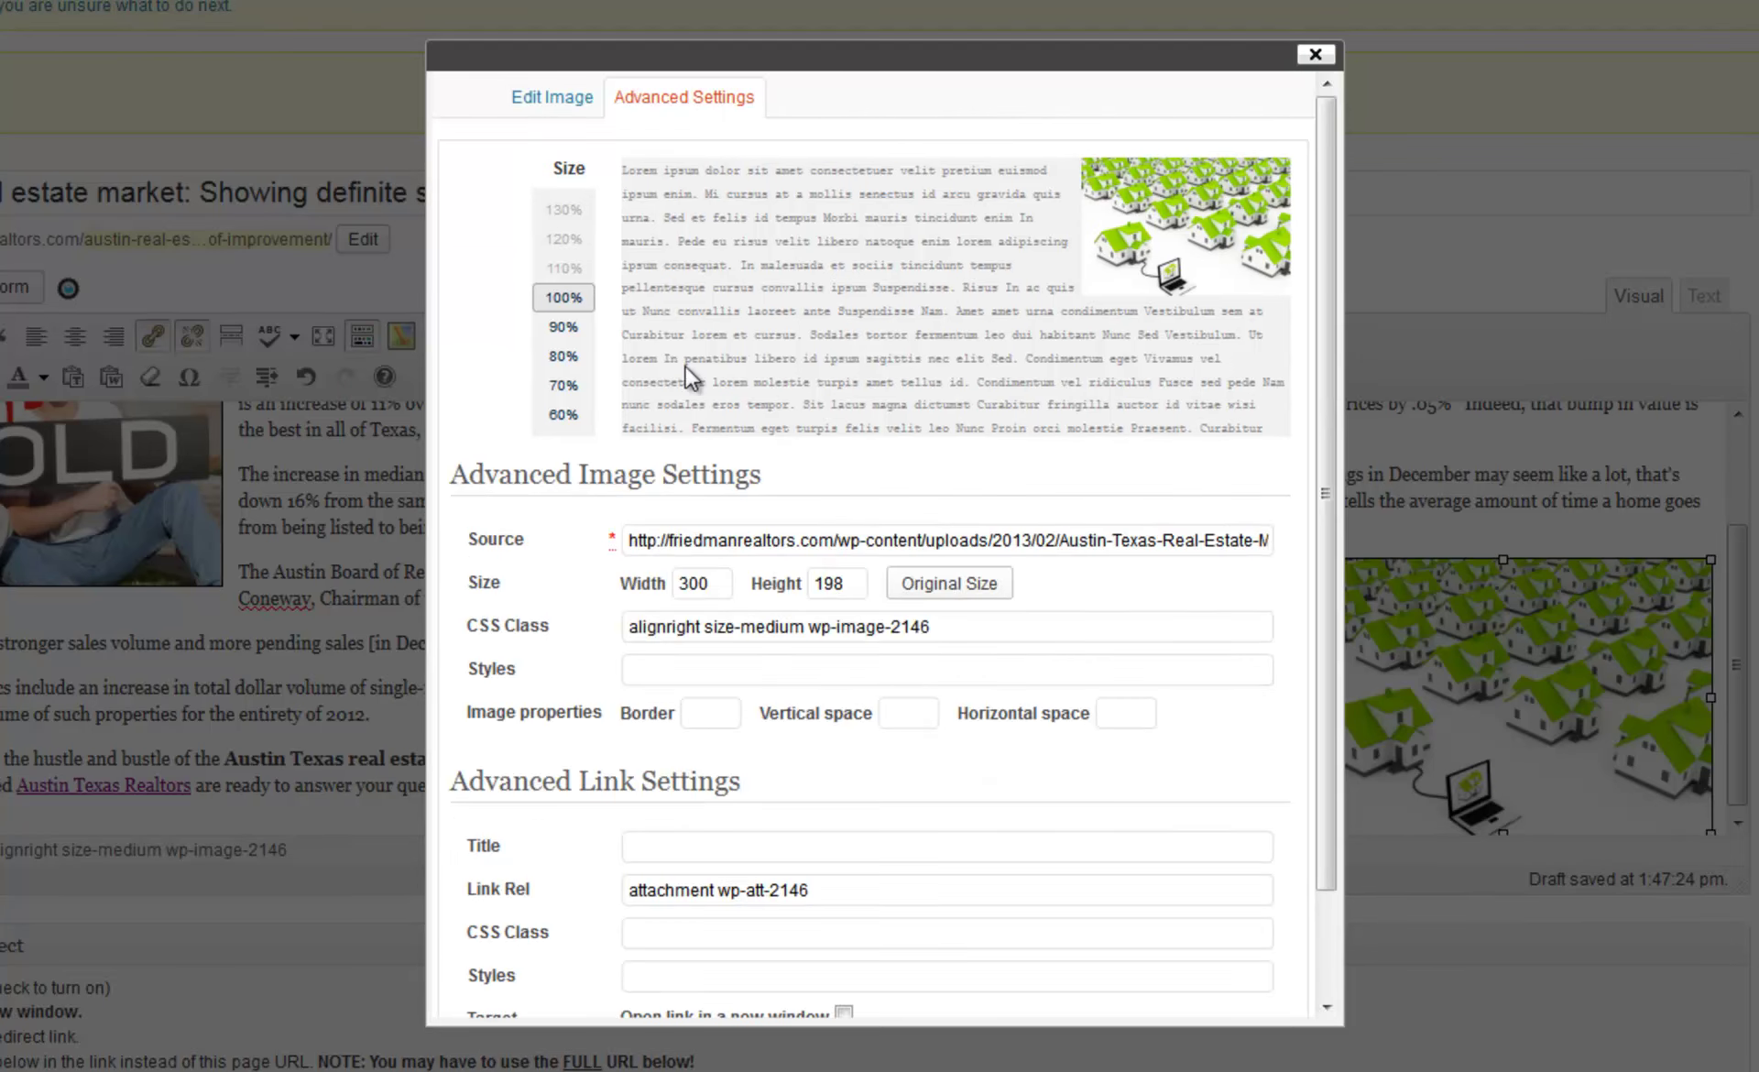
click(724, 711)
text(1)
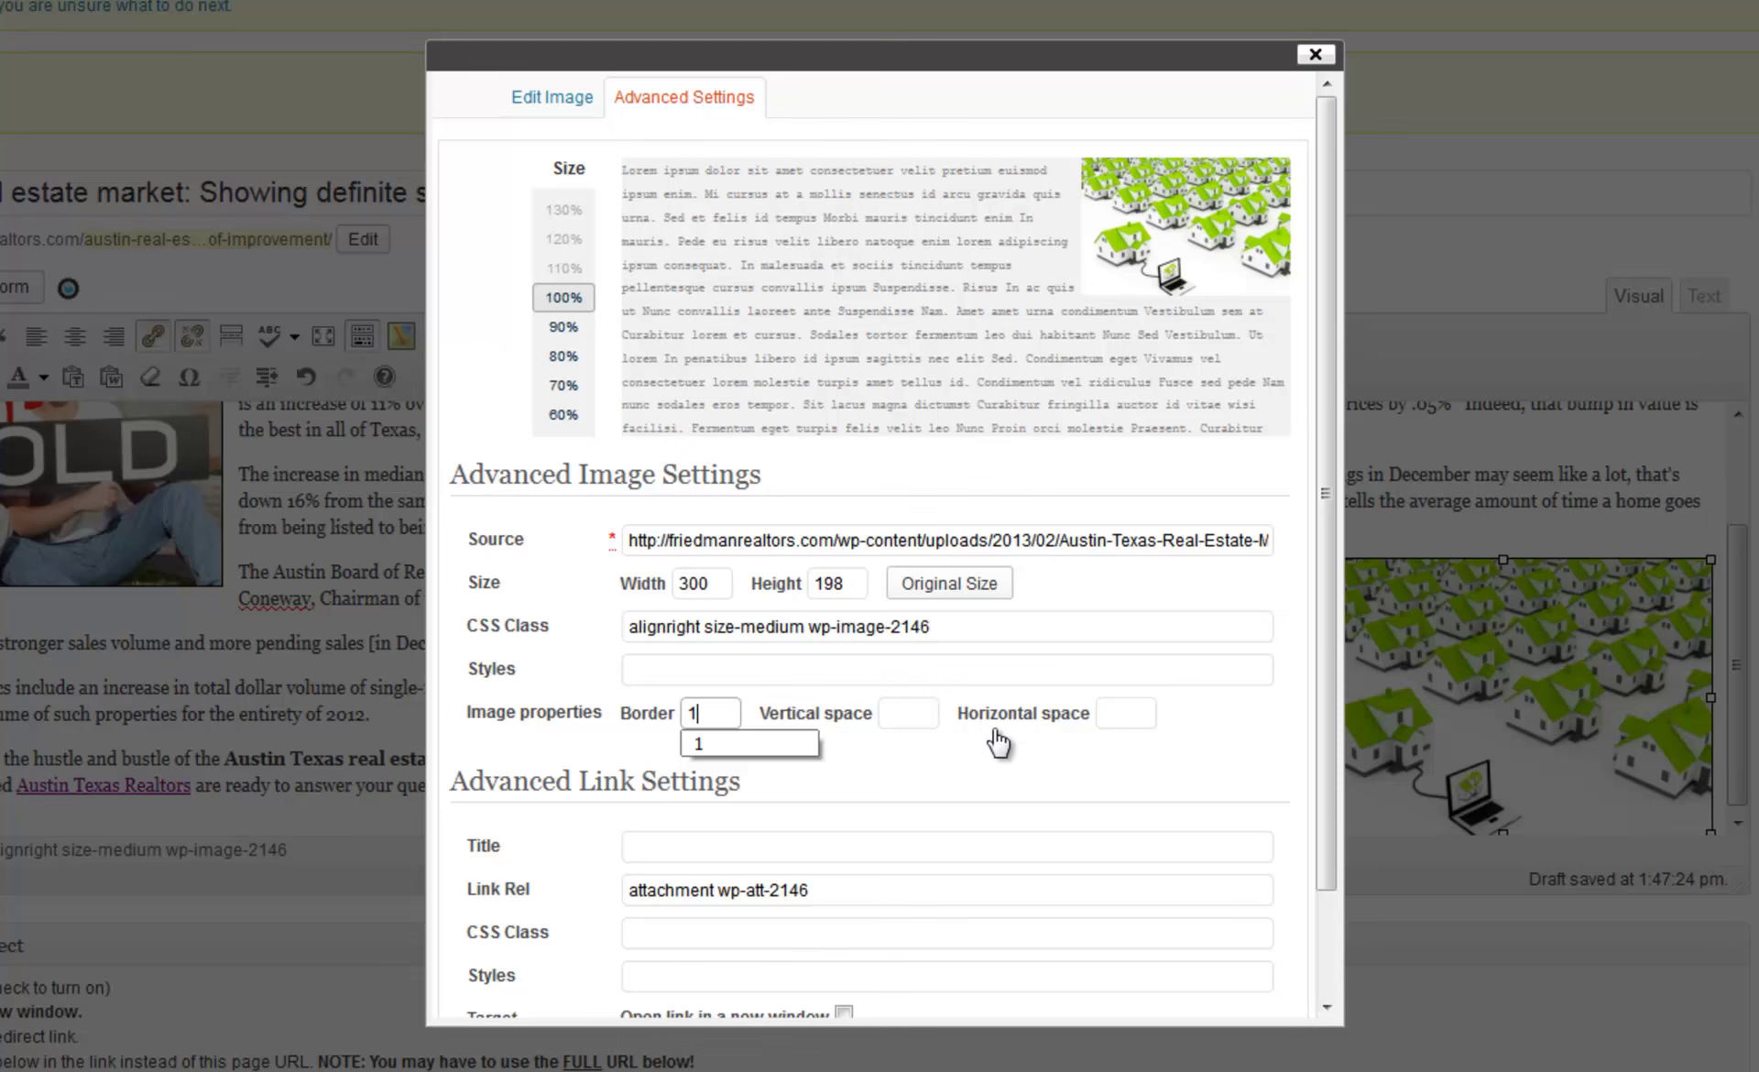
click(909, 713)
text(11)
click(1115, 711)
text(11)
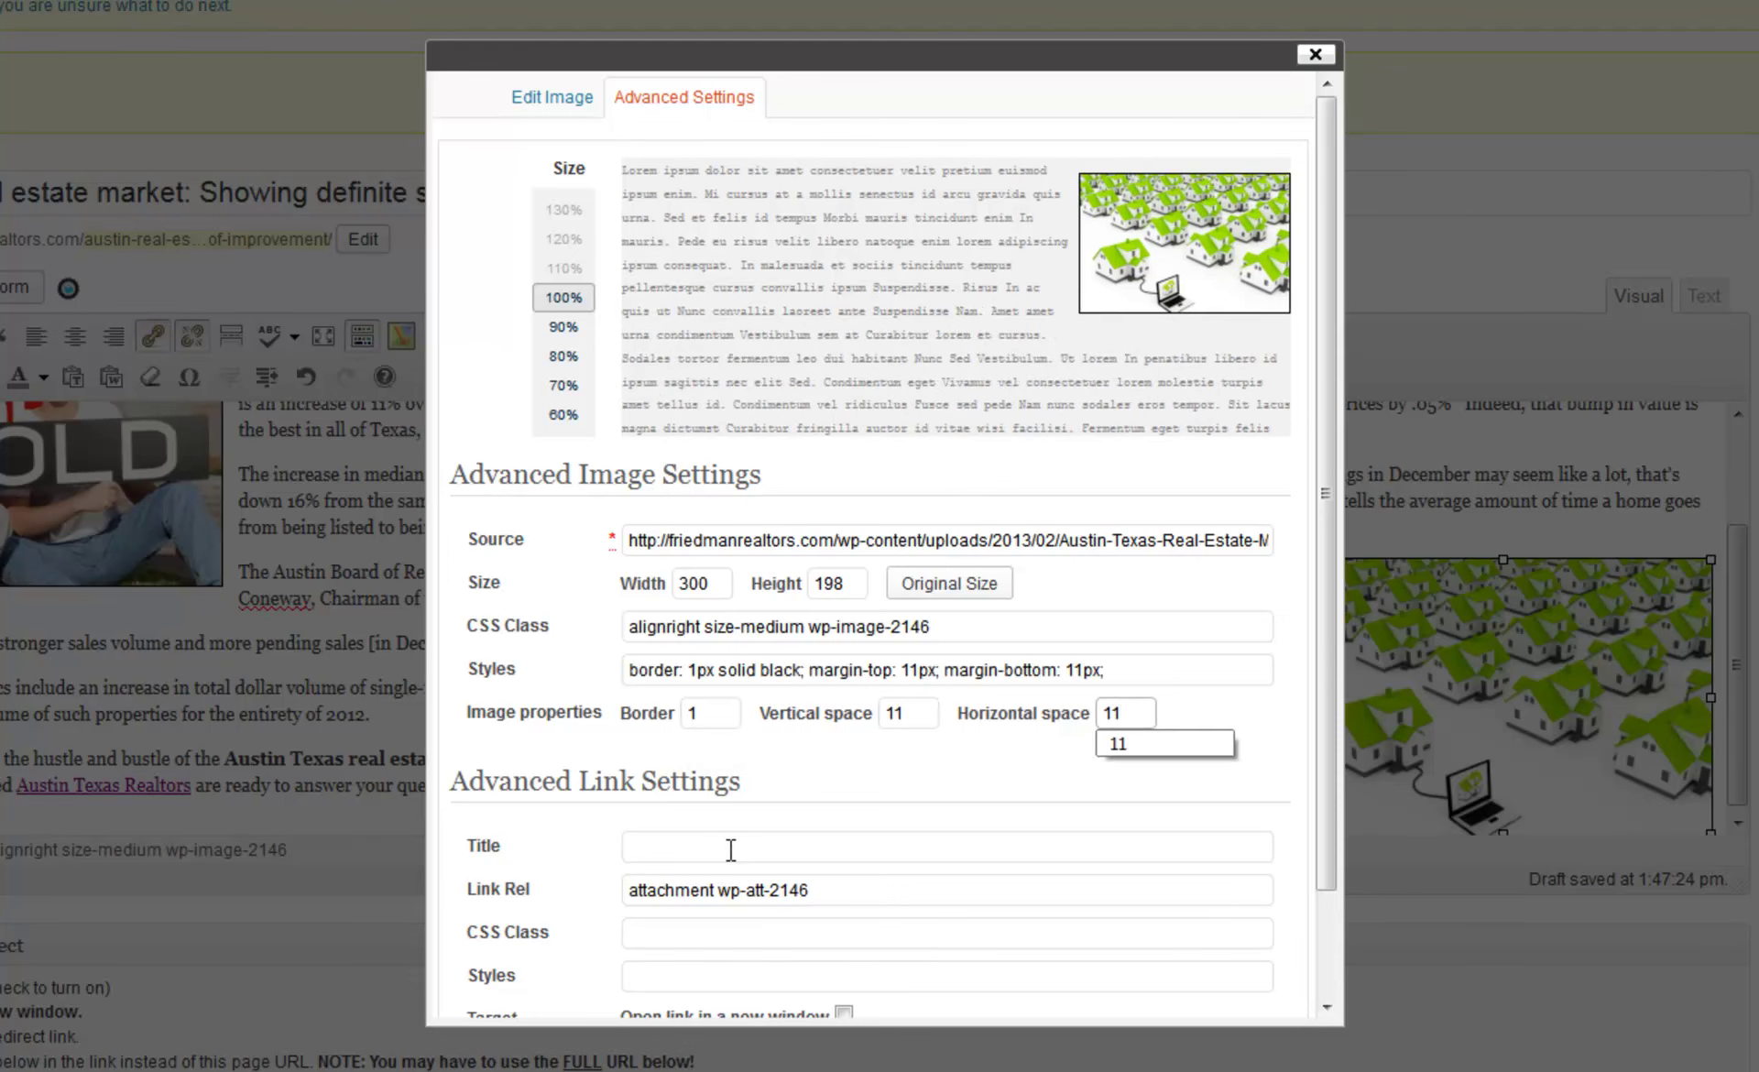
Set the houses image's link title to "Austin Texas Real Estate Market", clear its link rel value and apply the image settings
click(733, 854)
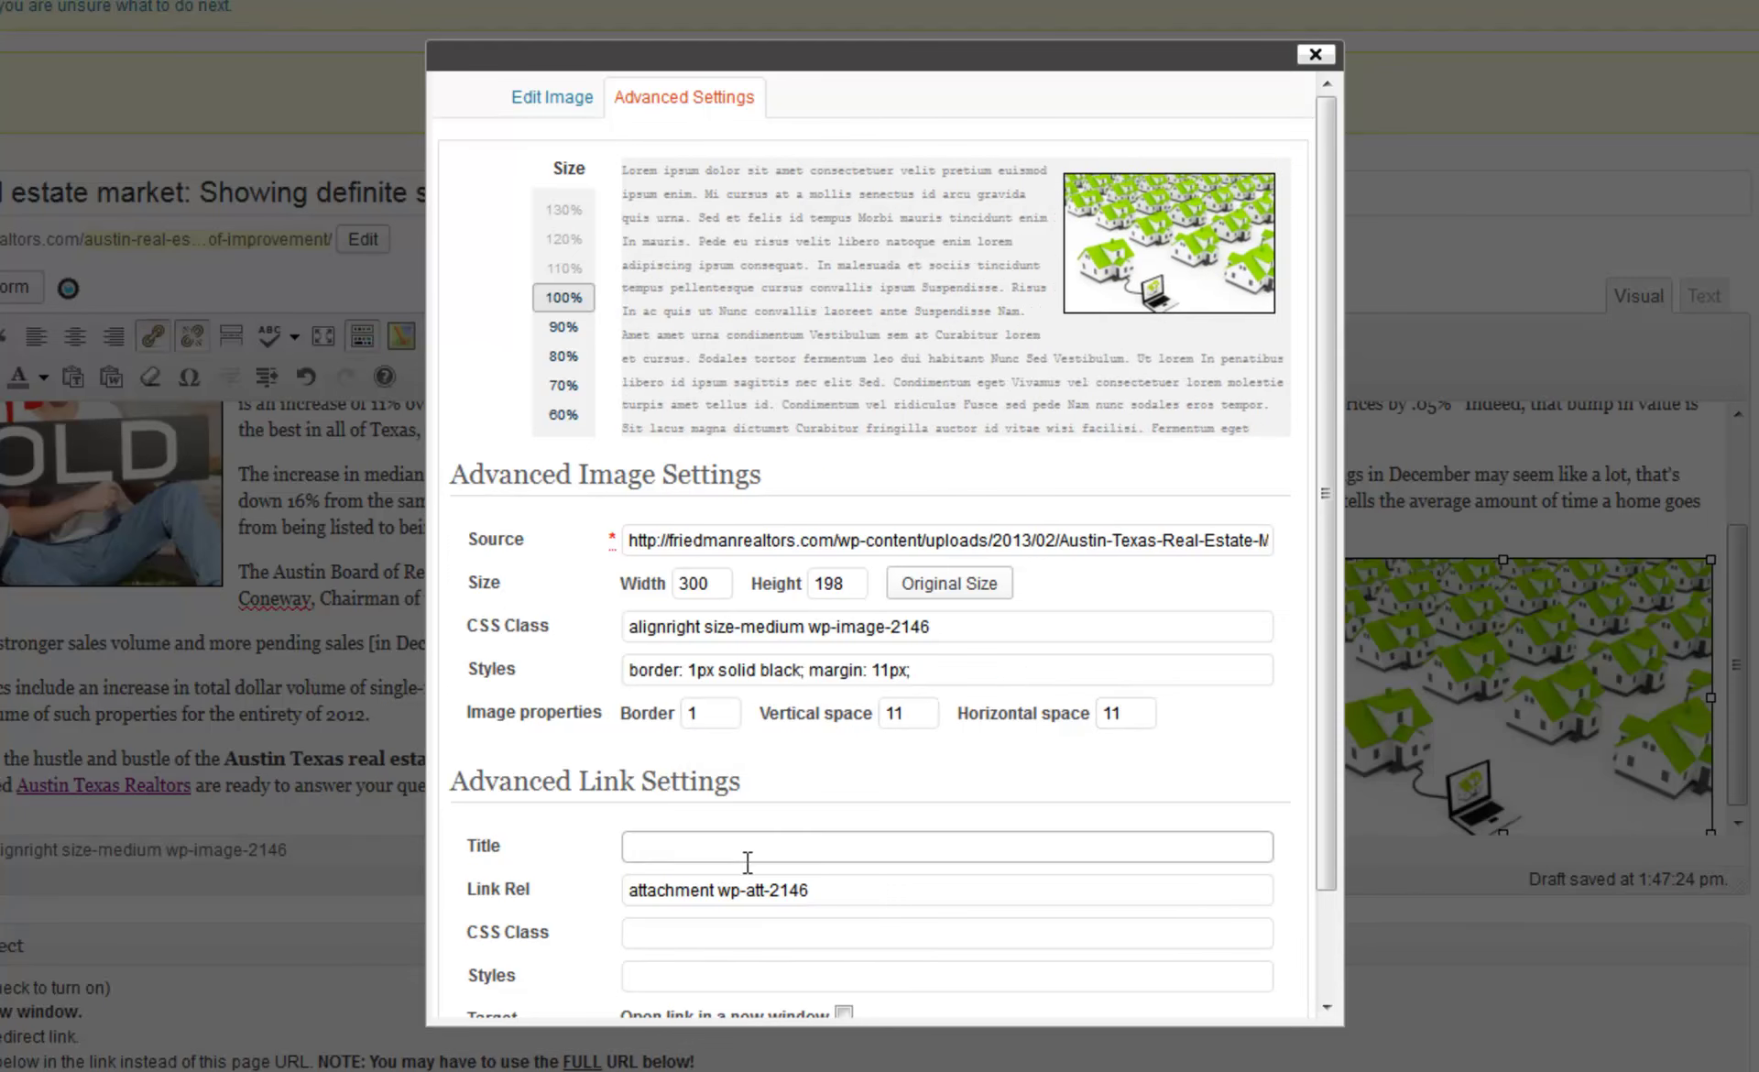
key(ctrl+v)
drag(837, 889, 545, 880)
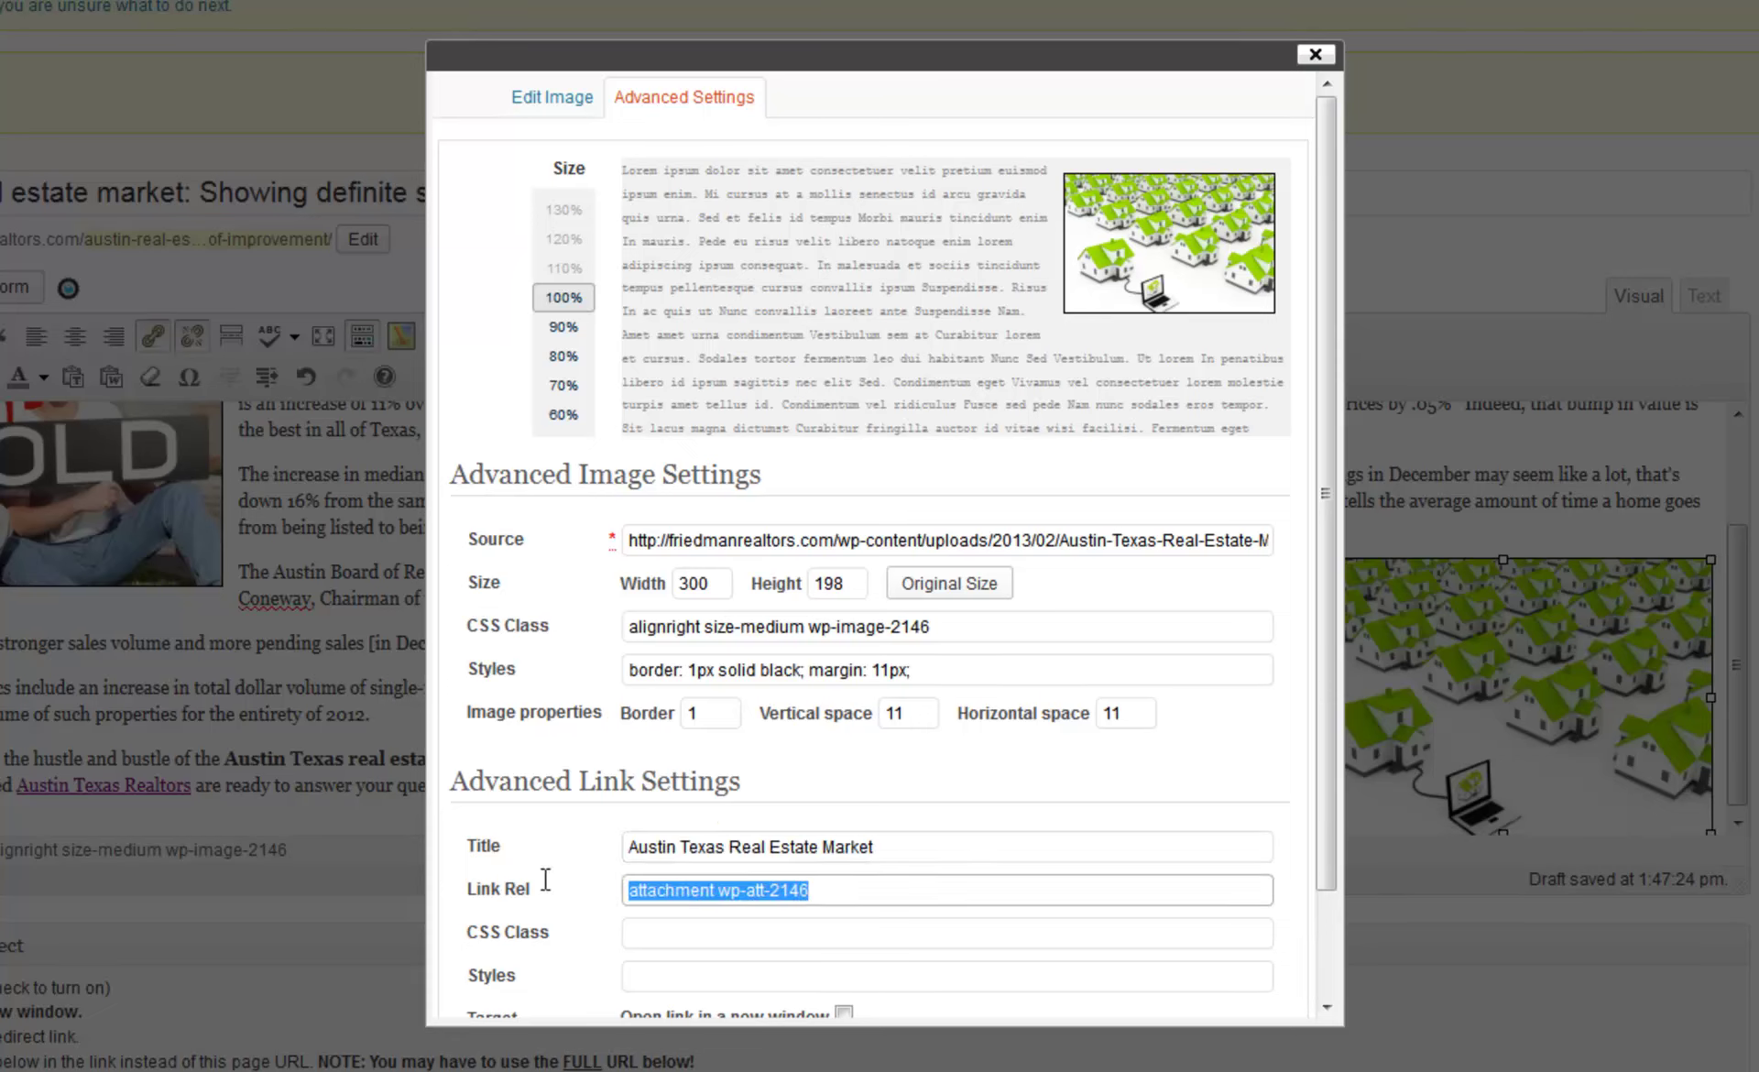
key(Delete)
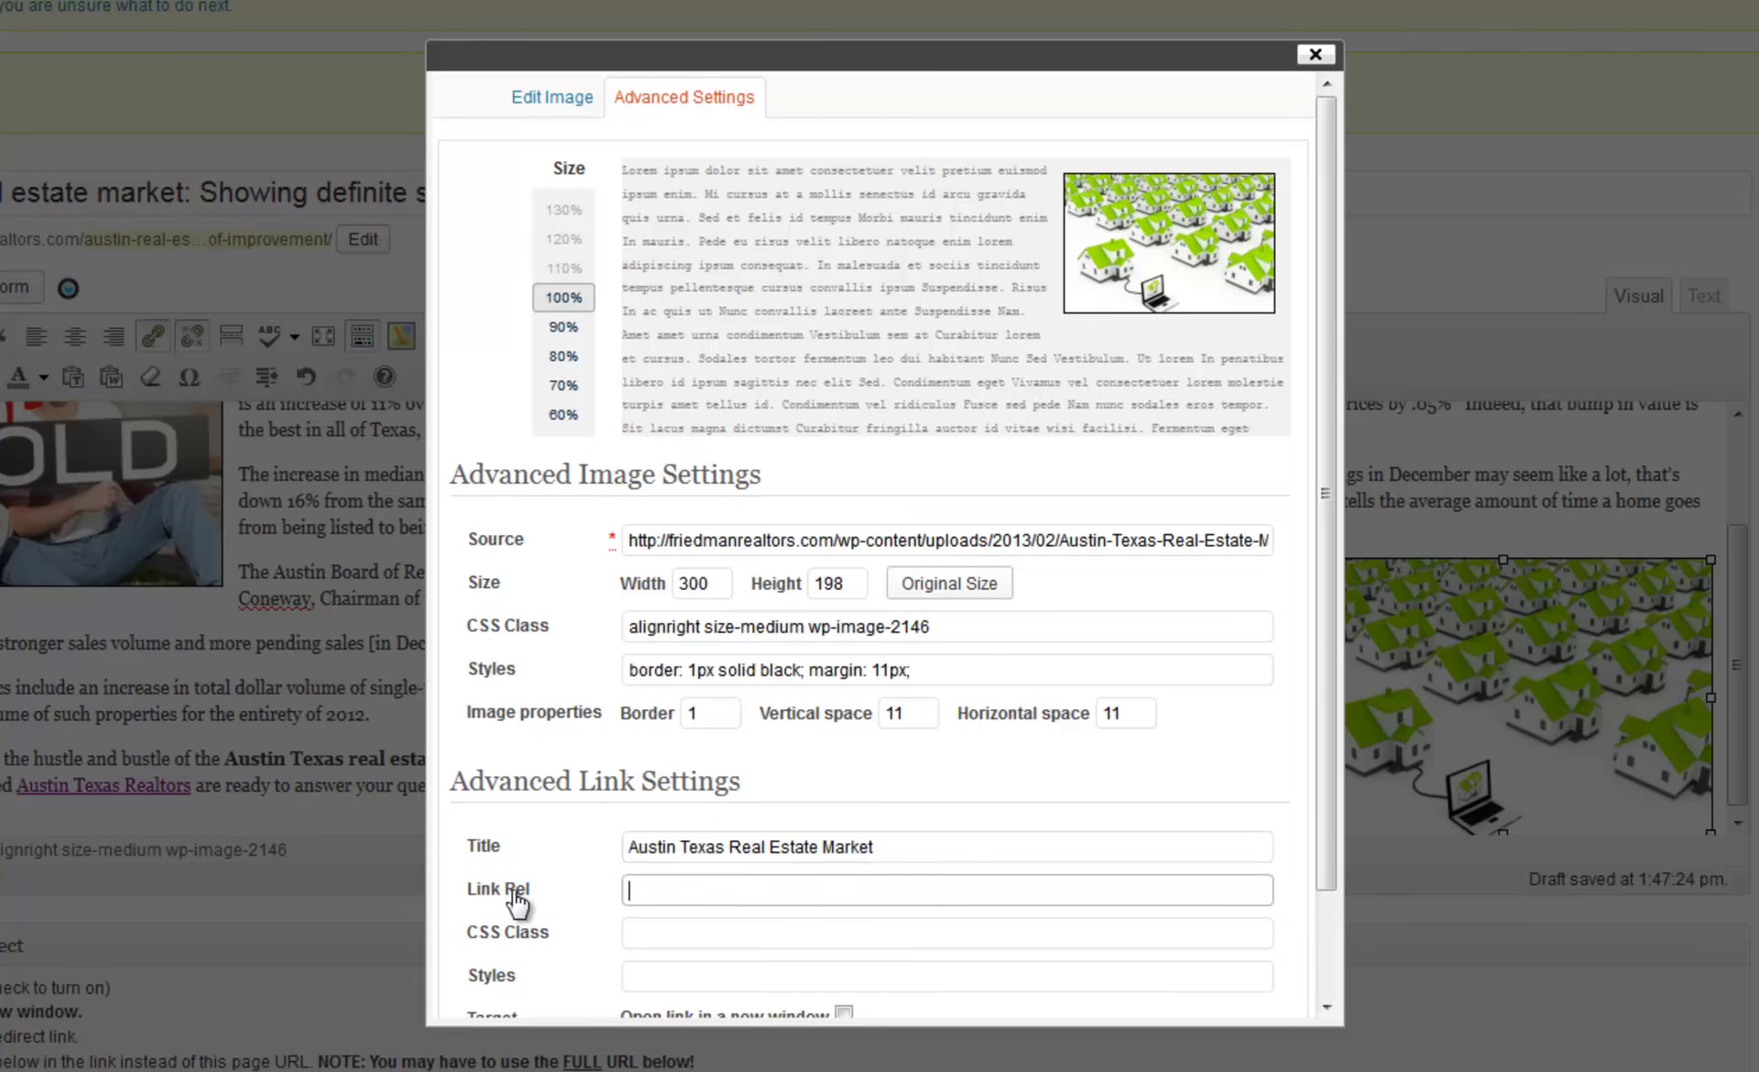
scroll(774, 800, down, 2)
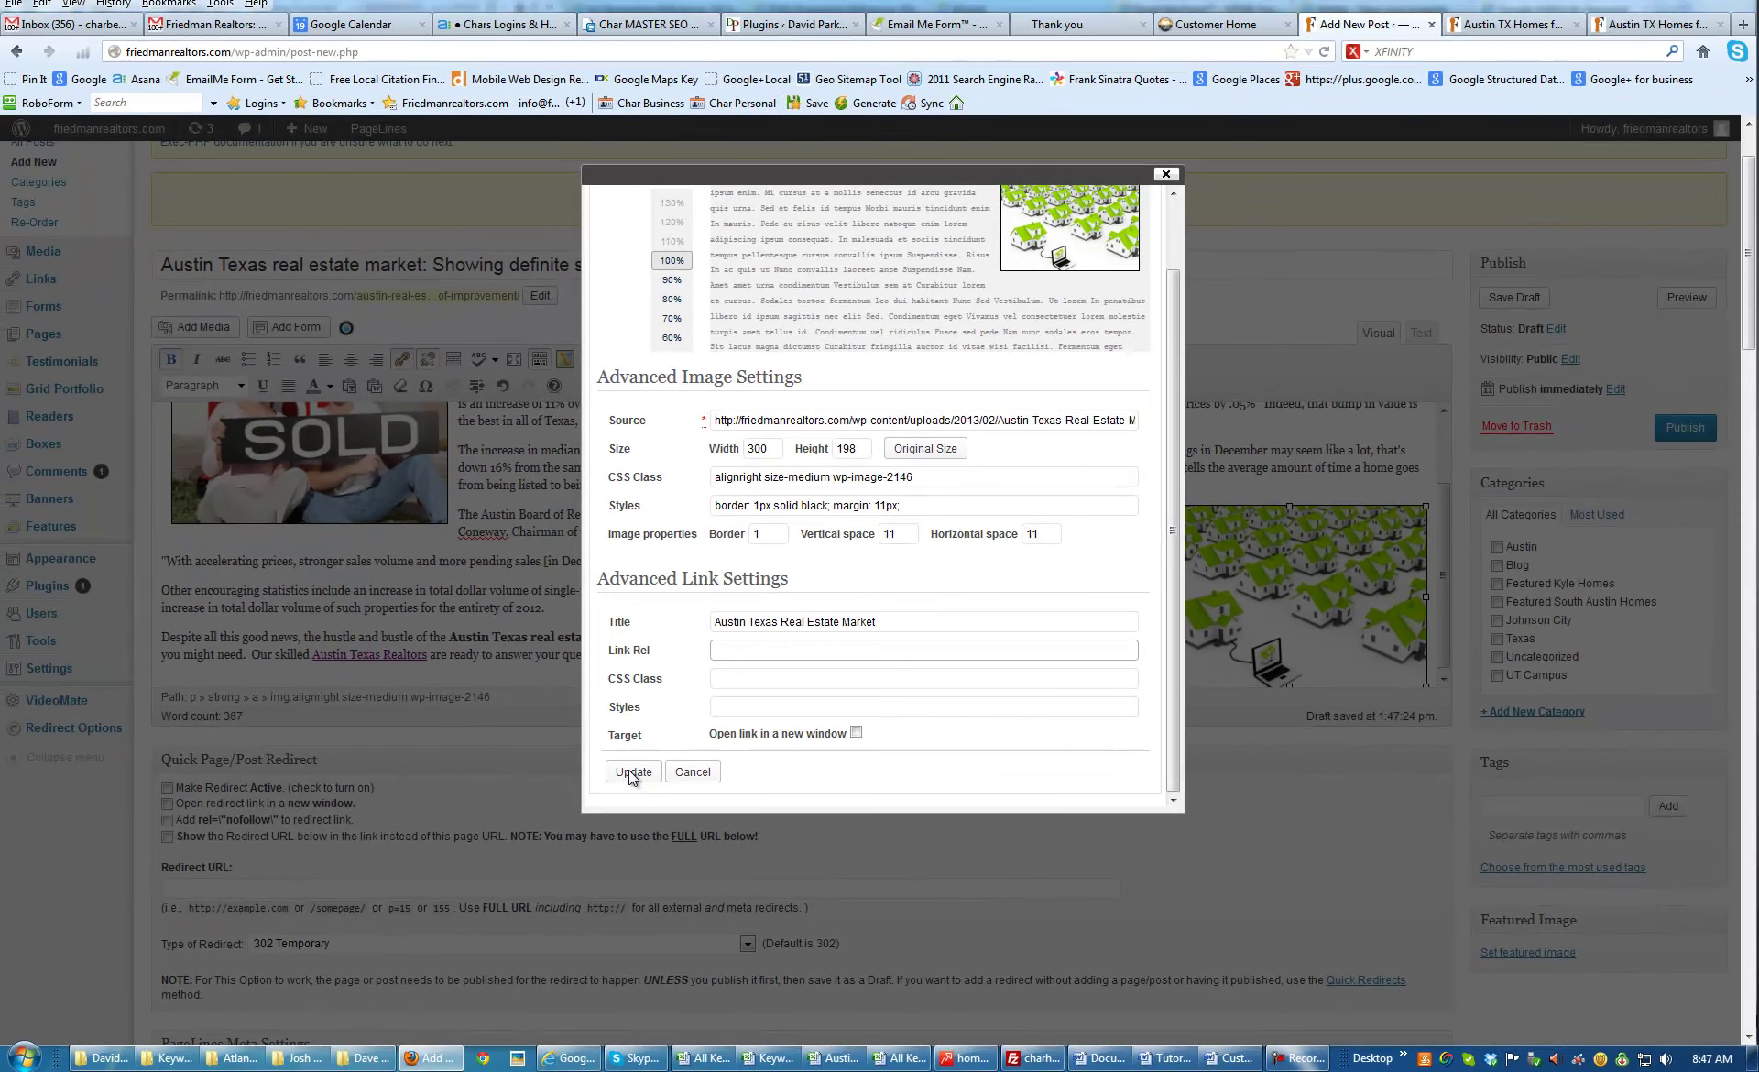
click(631, 773)
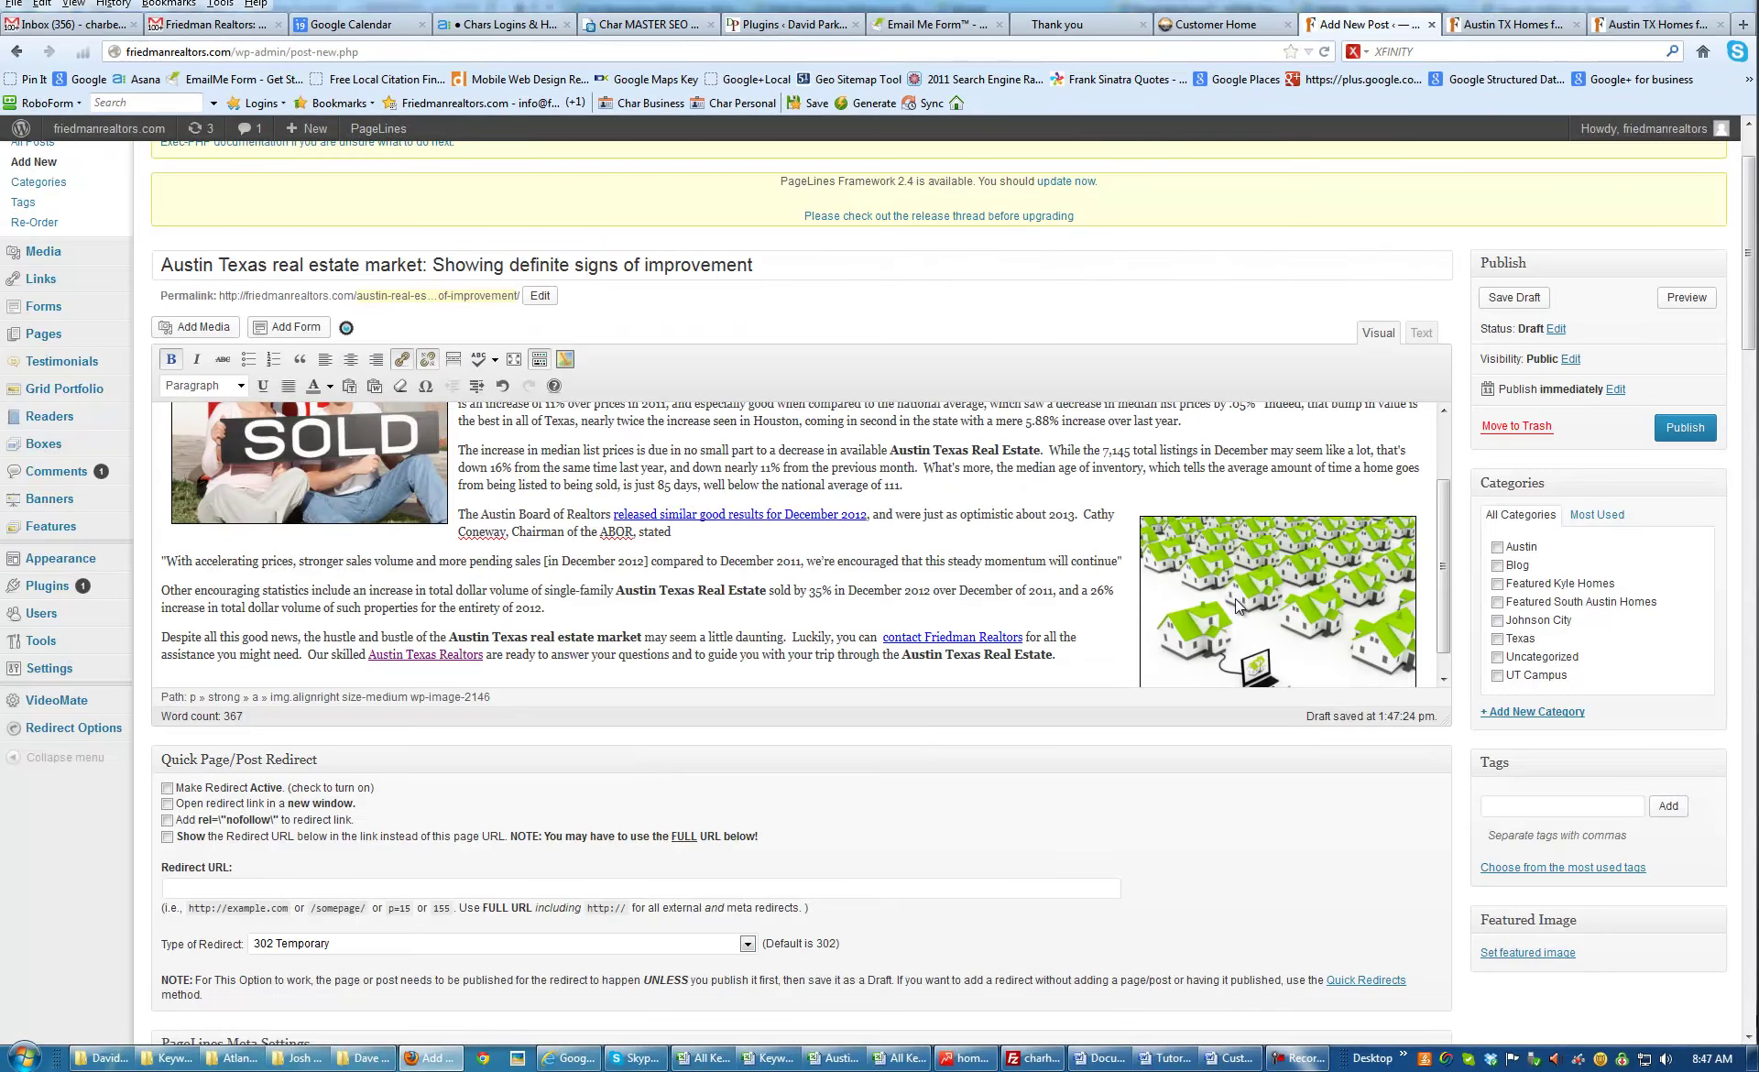
scroll(1246, 577, down, 1)
scroll(877, 591, up, 2)
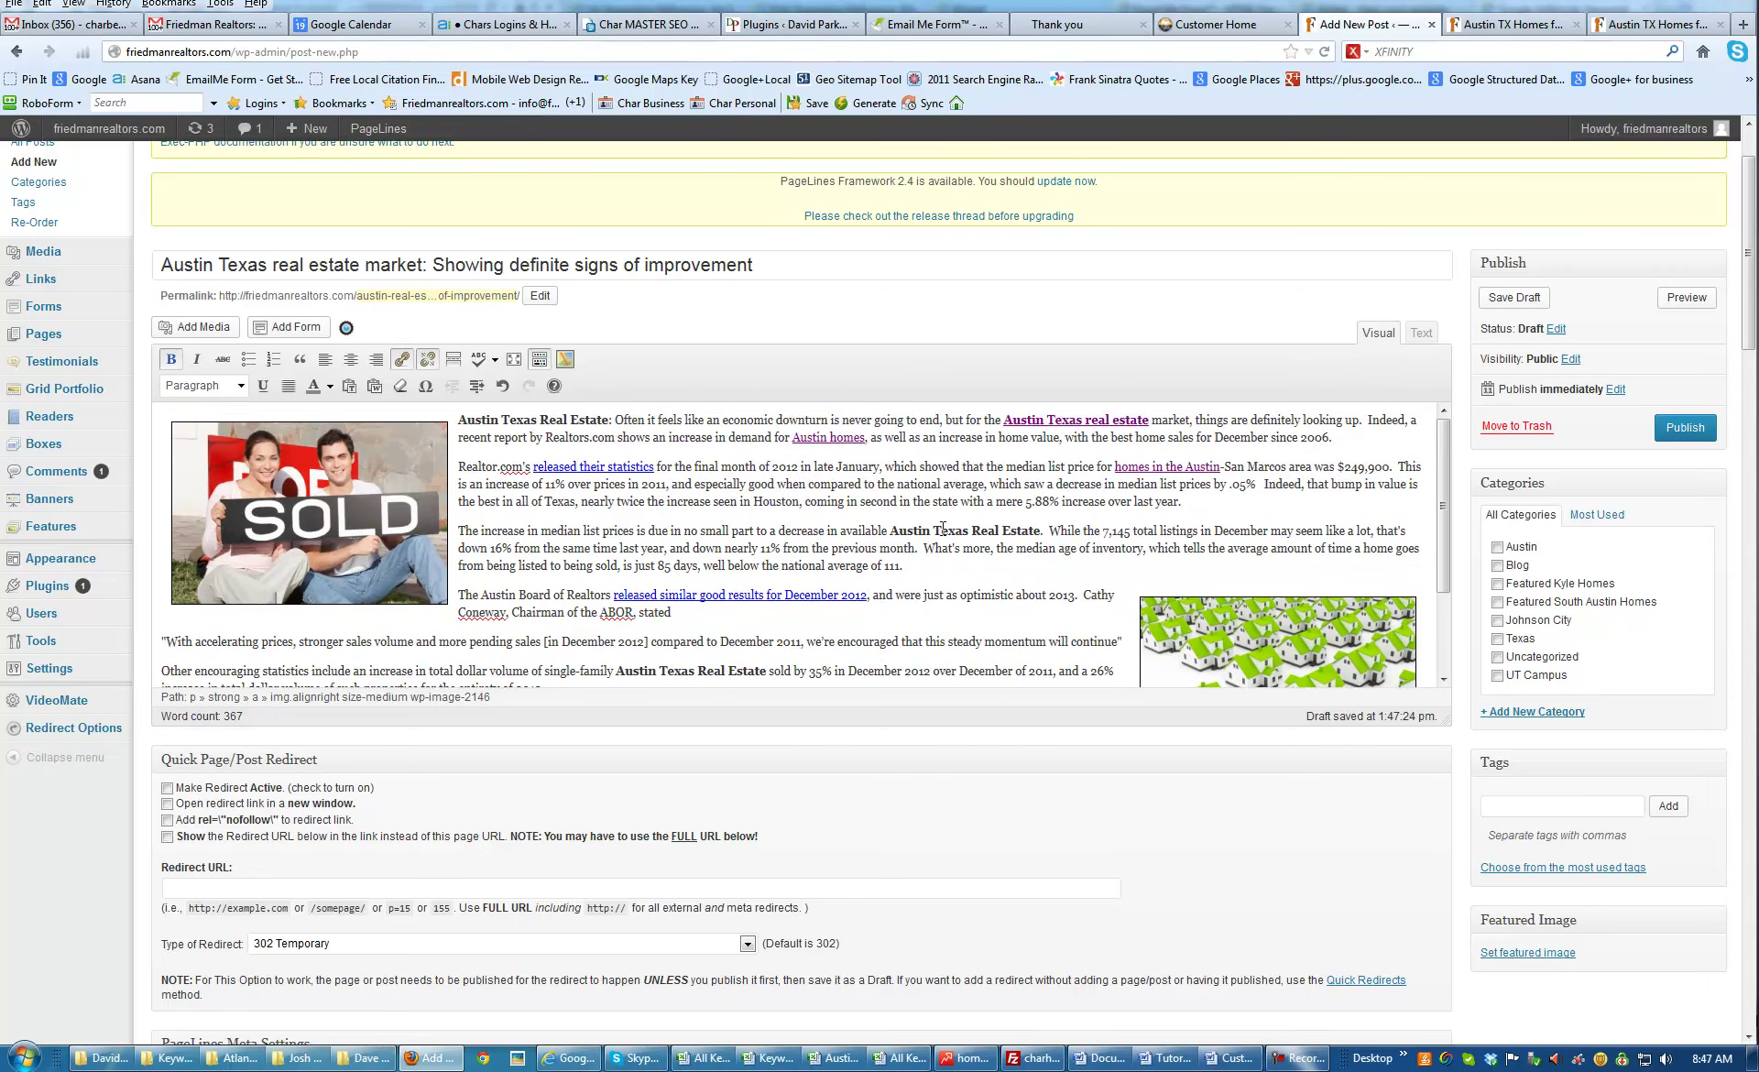
click(1186, 503)
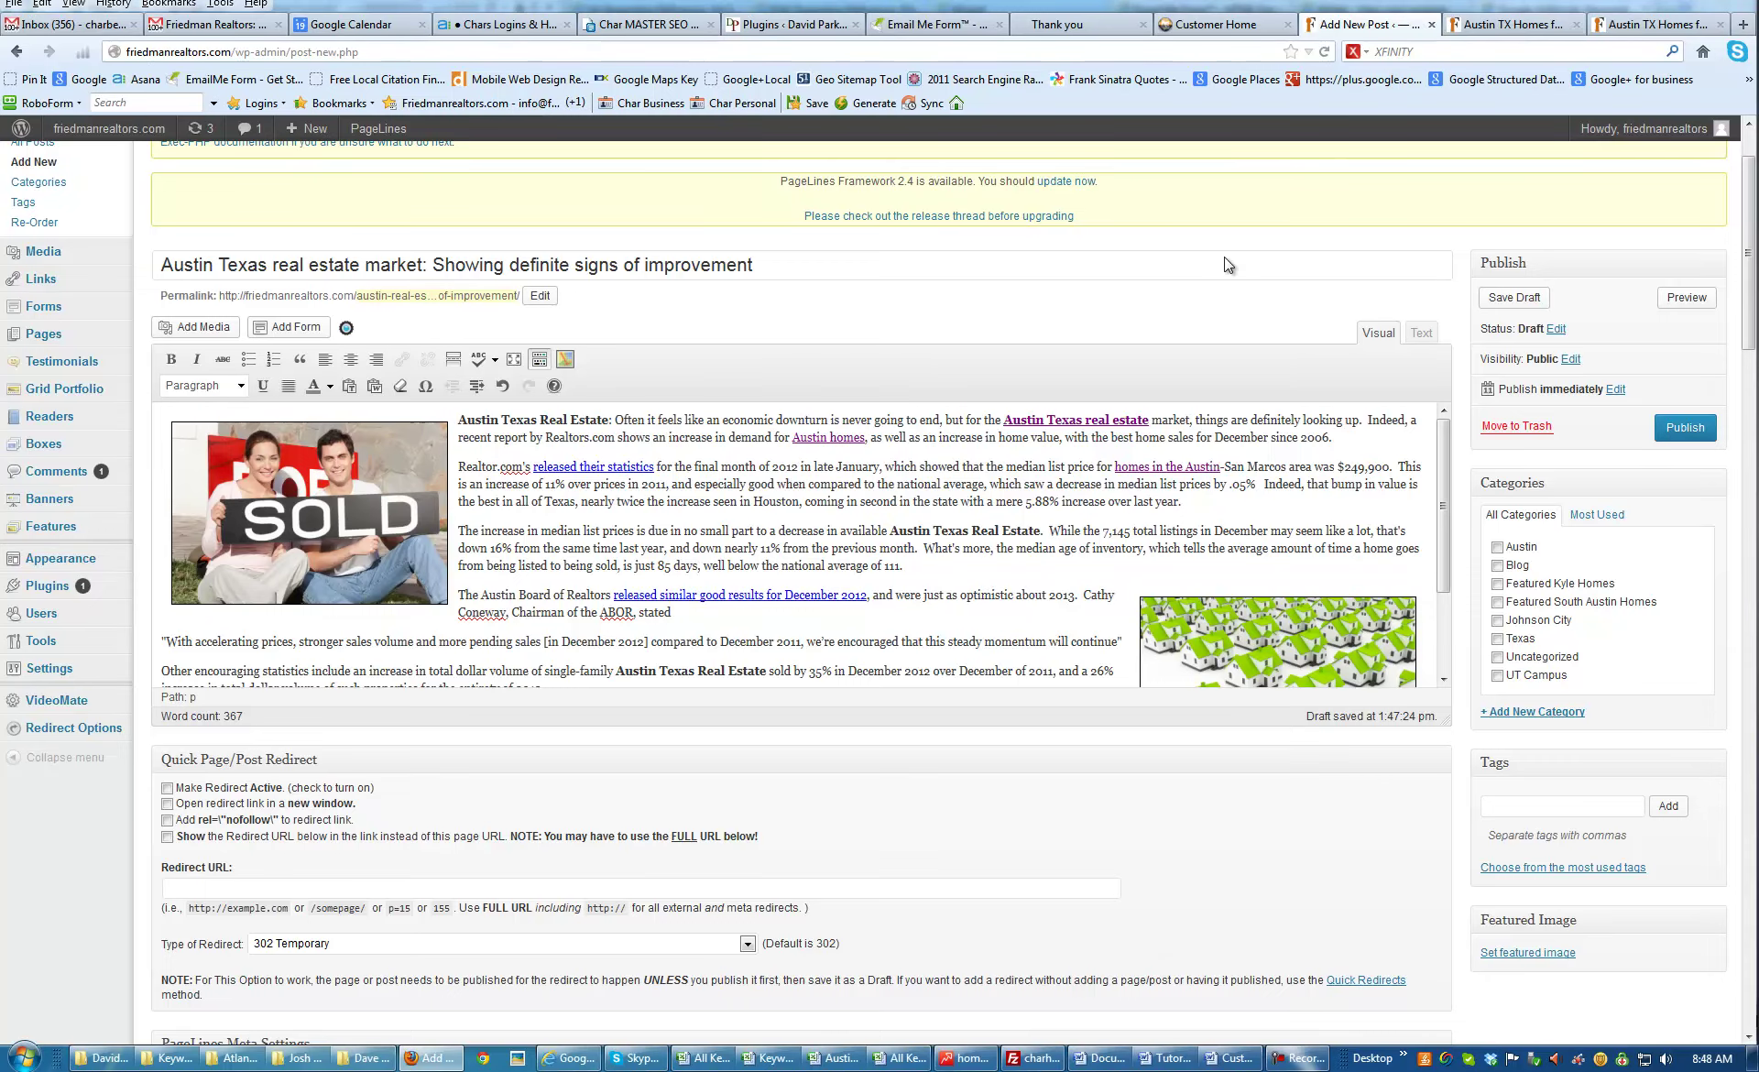
Open the published post "Austin Texas Real Estate: Friedman Realtors knows Austin" from the site's blog and examine the keyword use in its title and text
key(ctrl+Tab)
click(1309, 138)
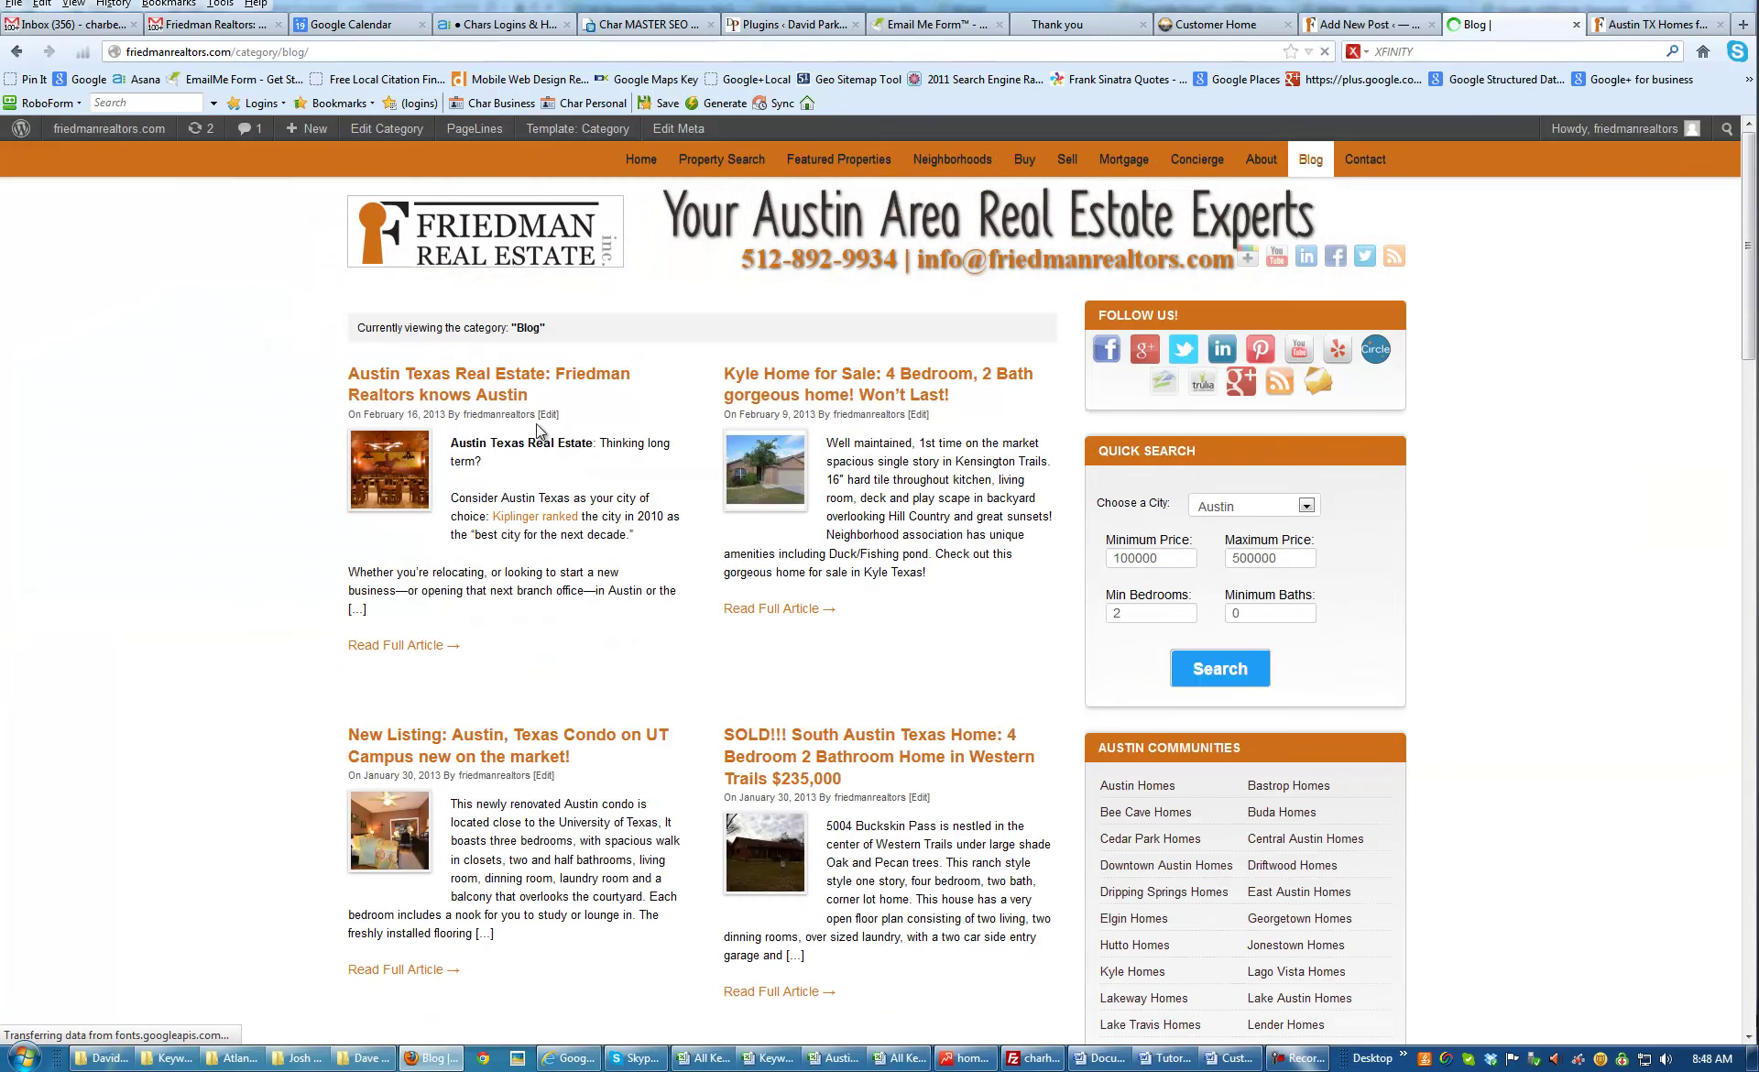
click(469, 378)
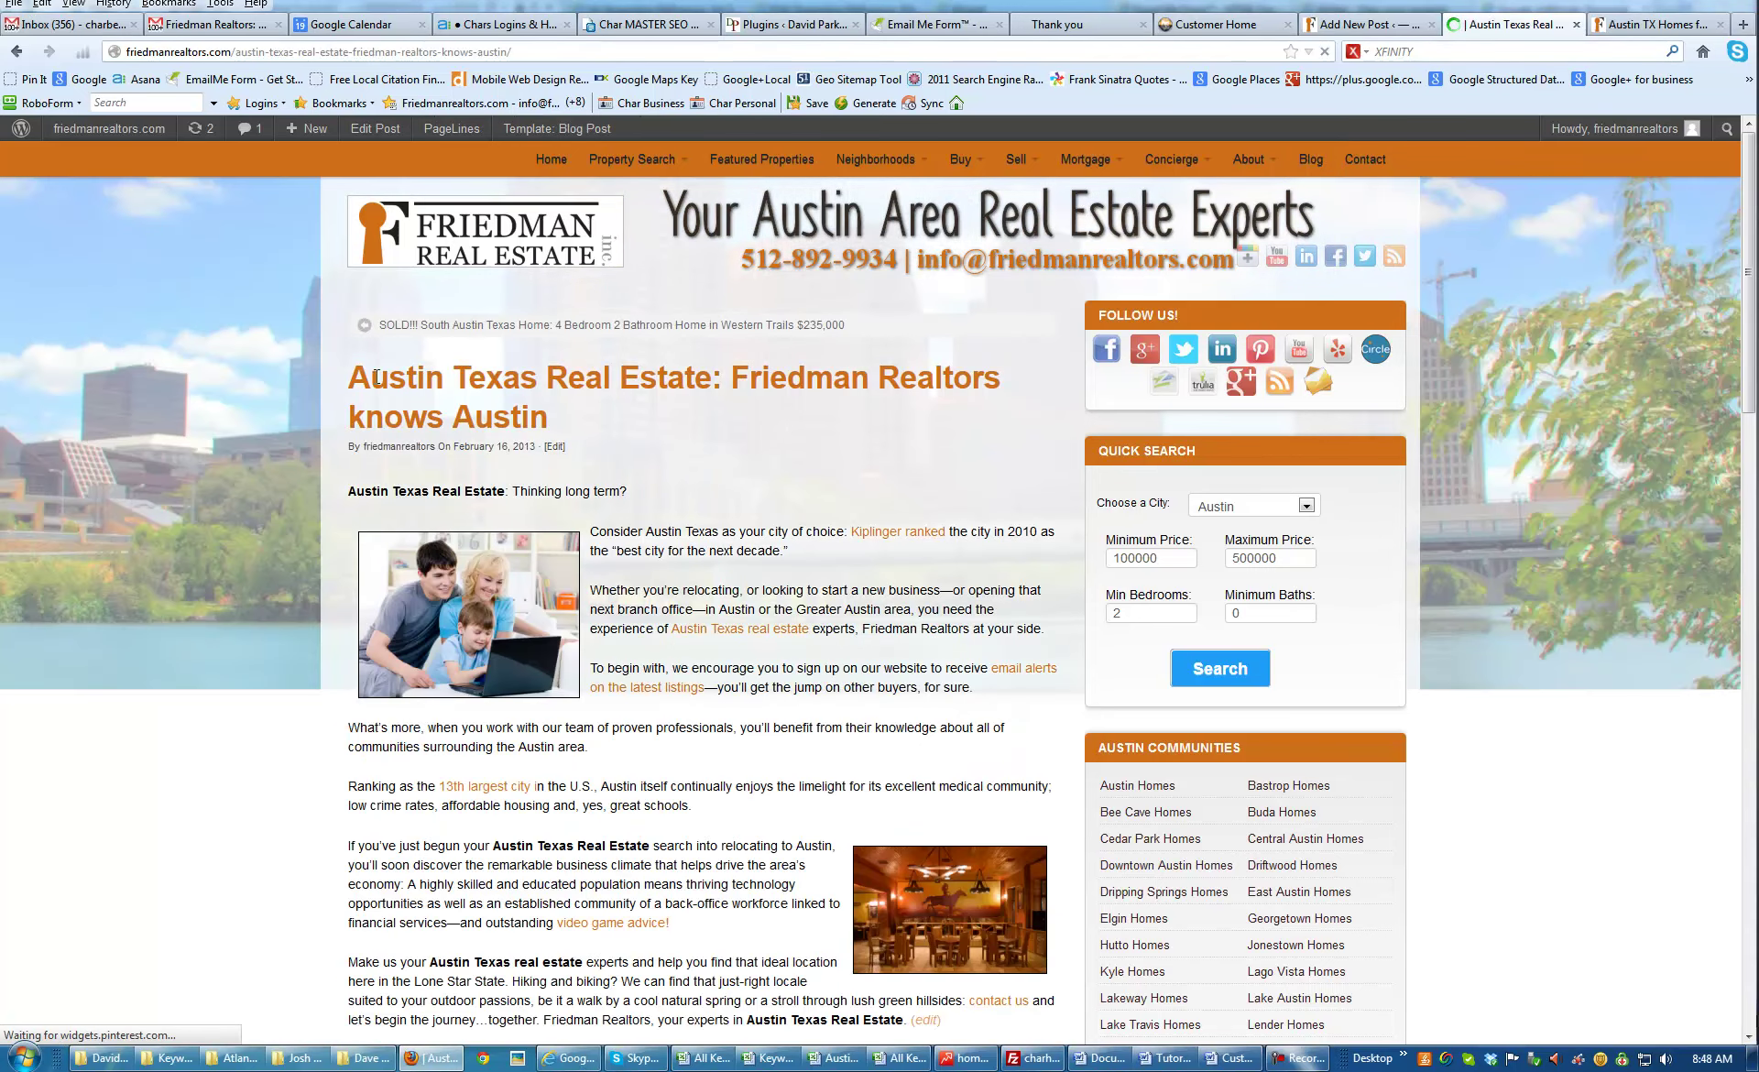
drag(349, 378, 561, 417)
click(564, 414)
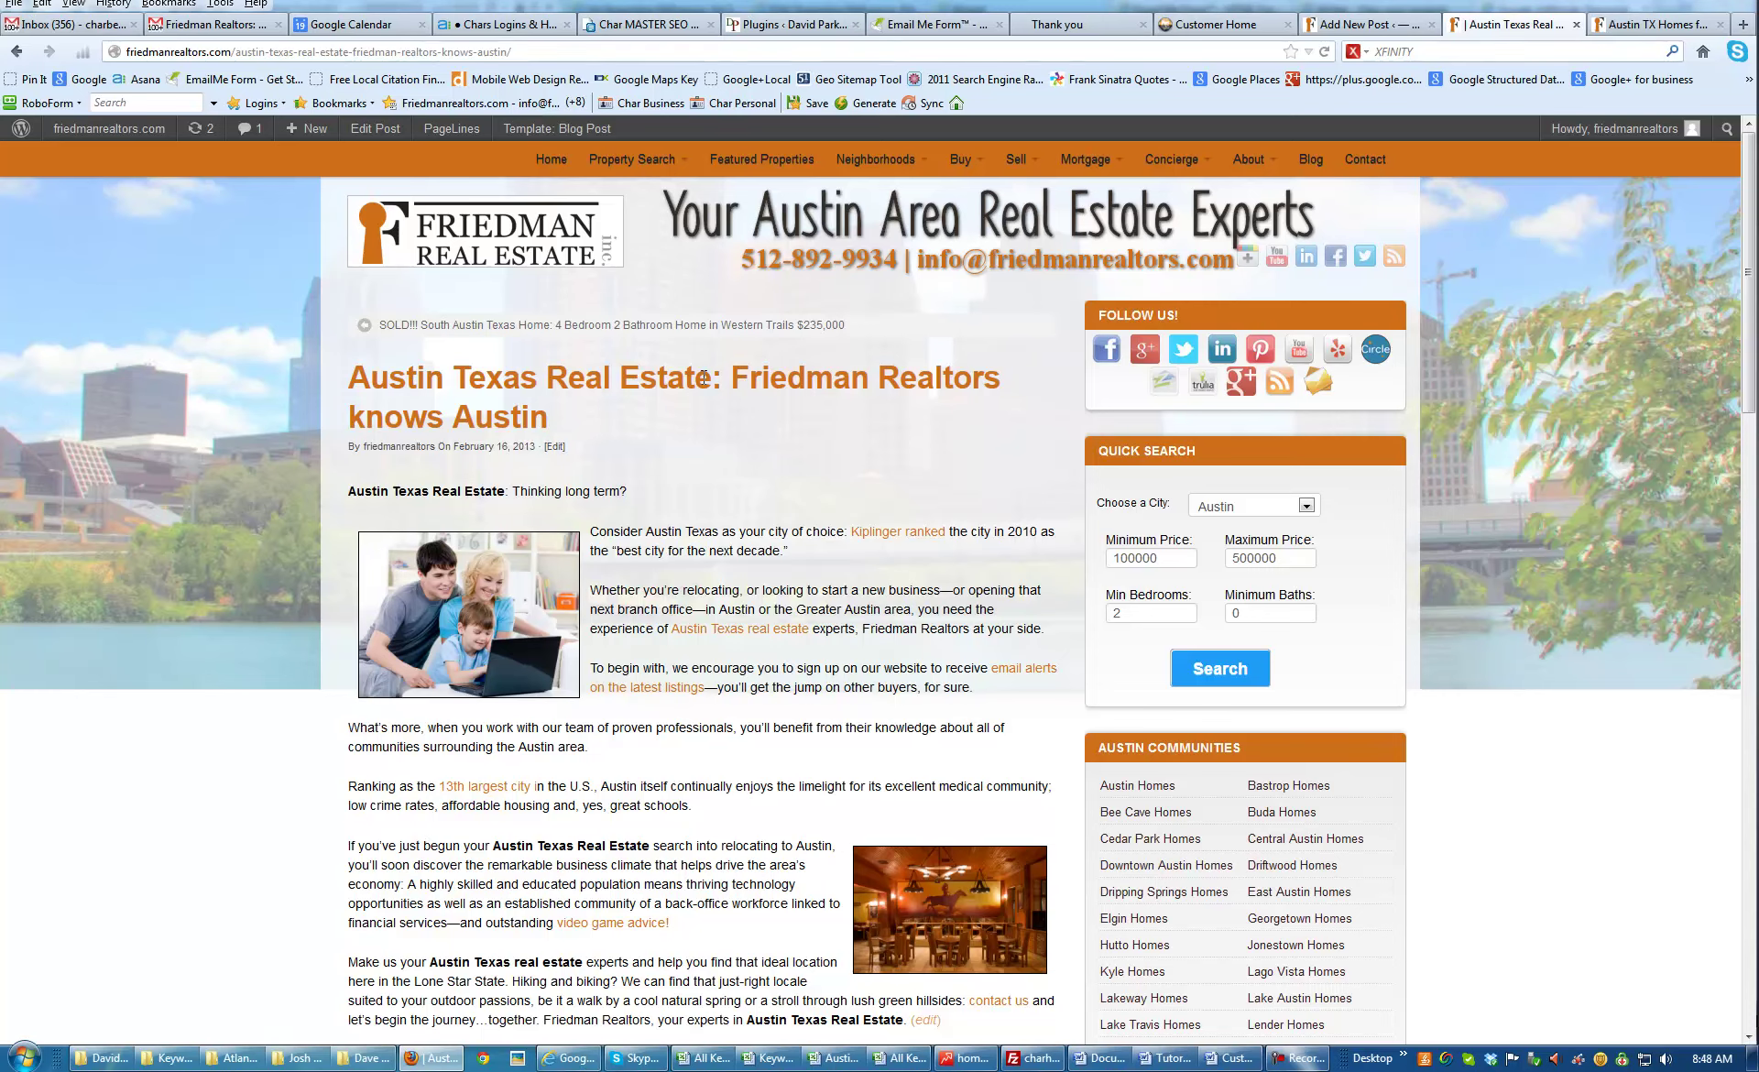
drag(711, 377, 348, 378)
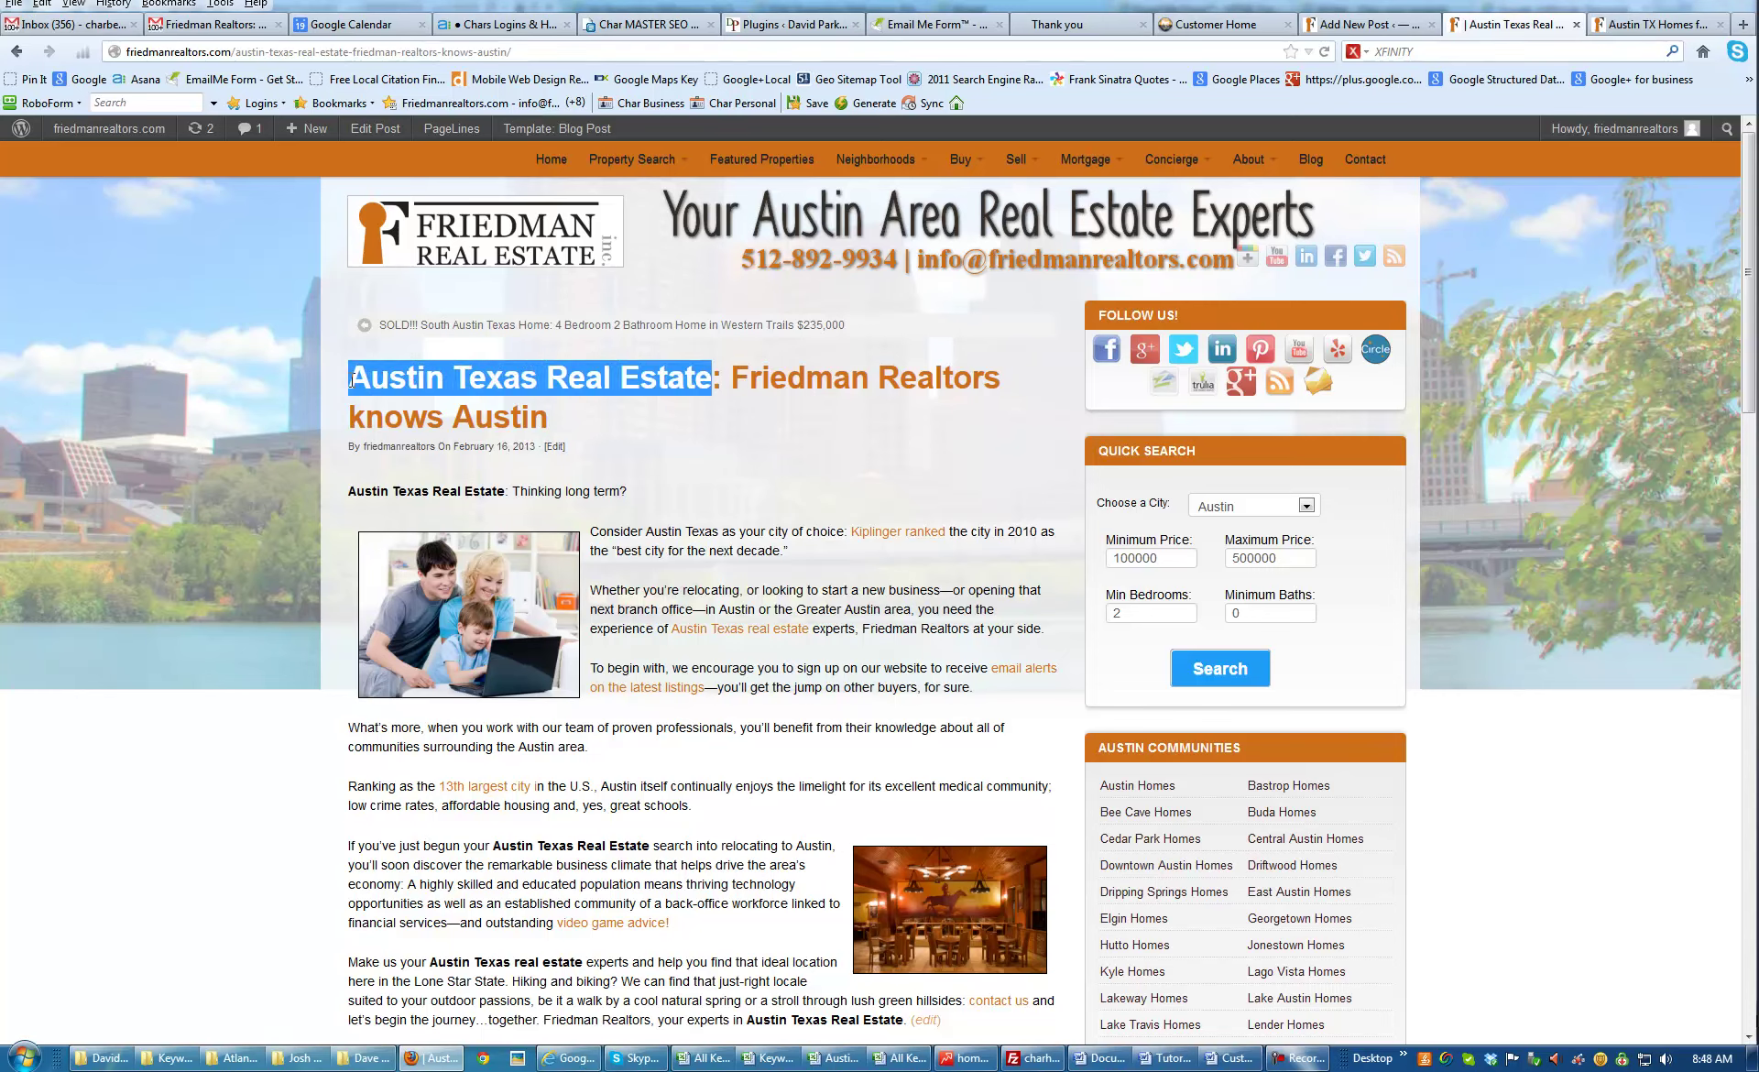
drag(348, 491, 496, 492)
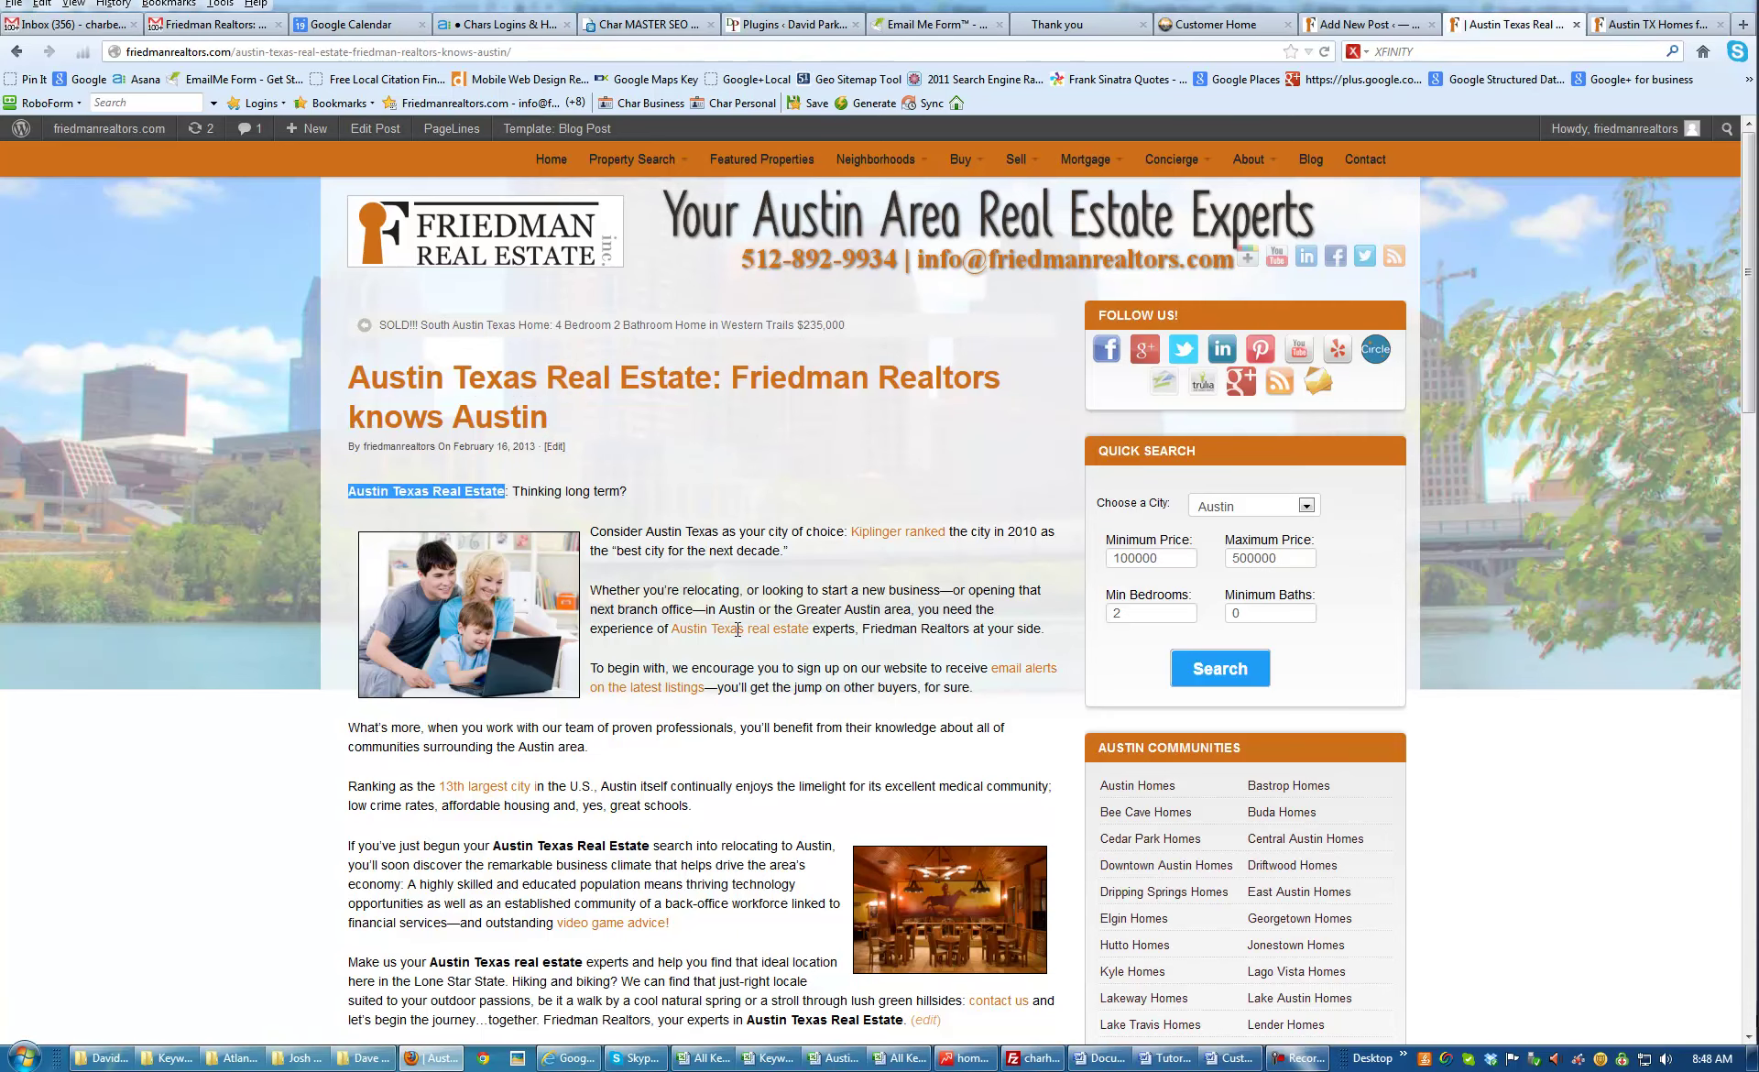
scroll(894, 1018, down, 3)
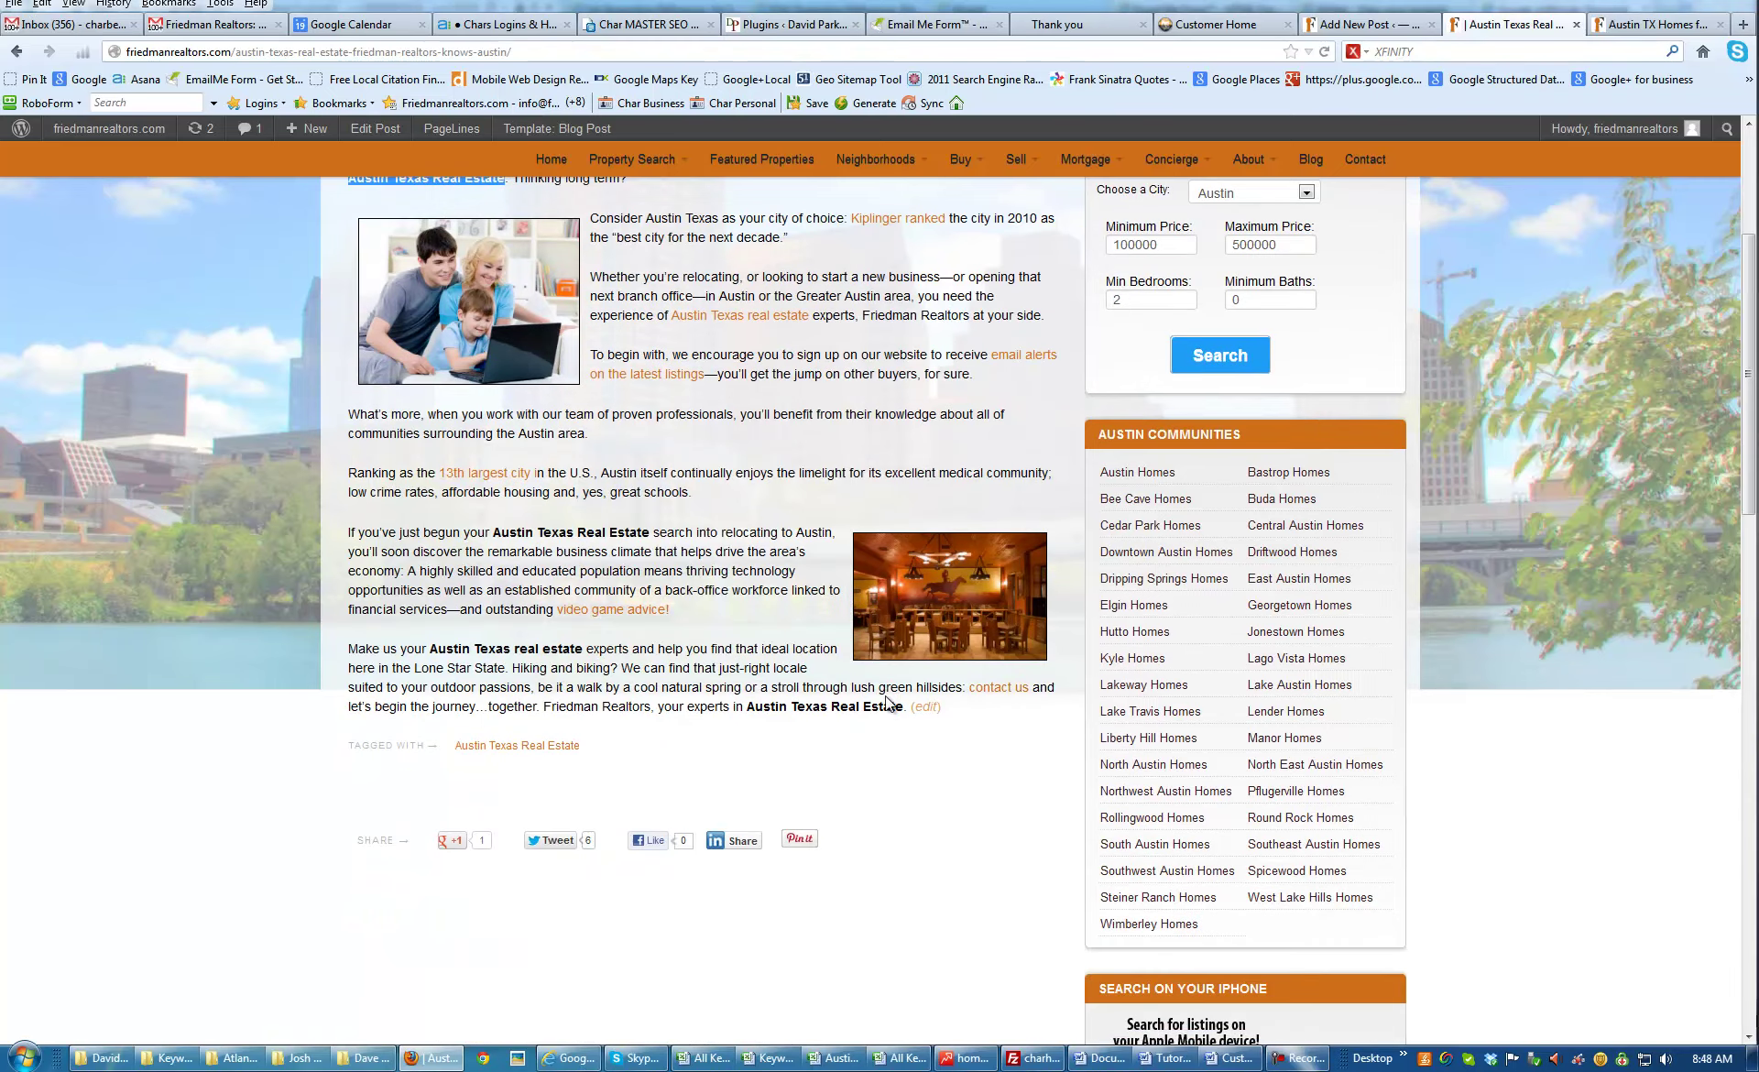
scroll(789, 726, up, 3)
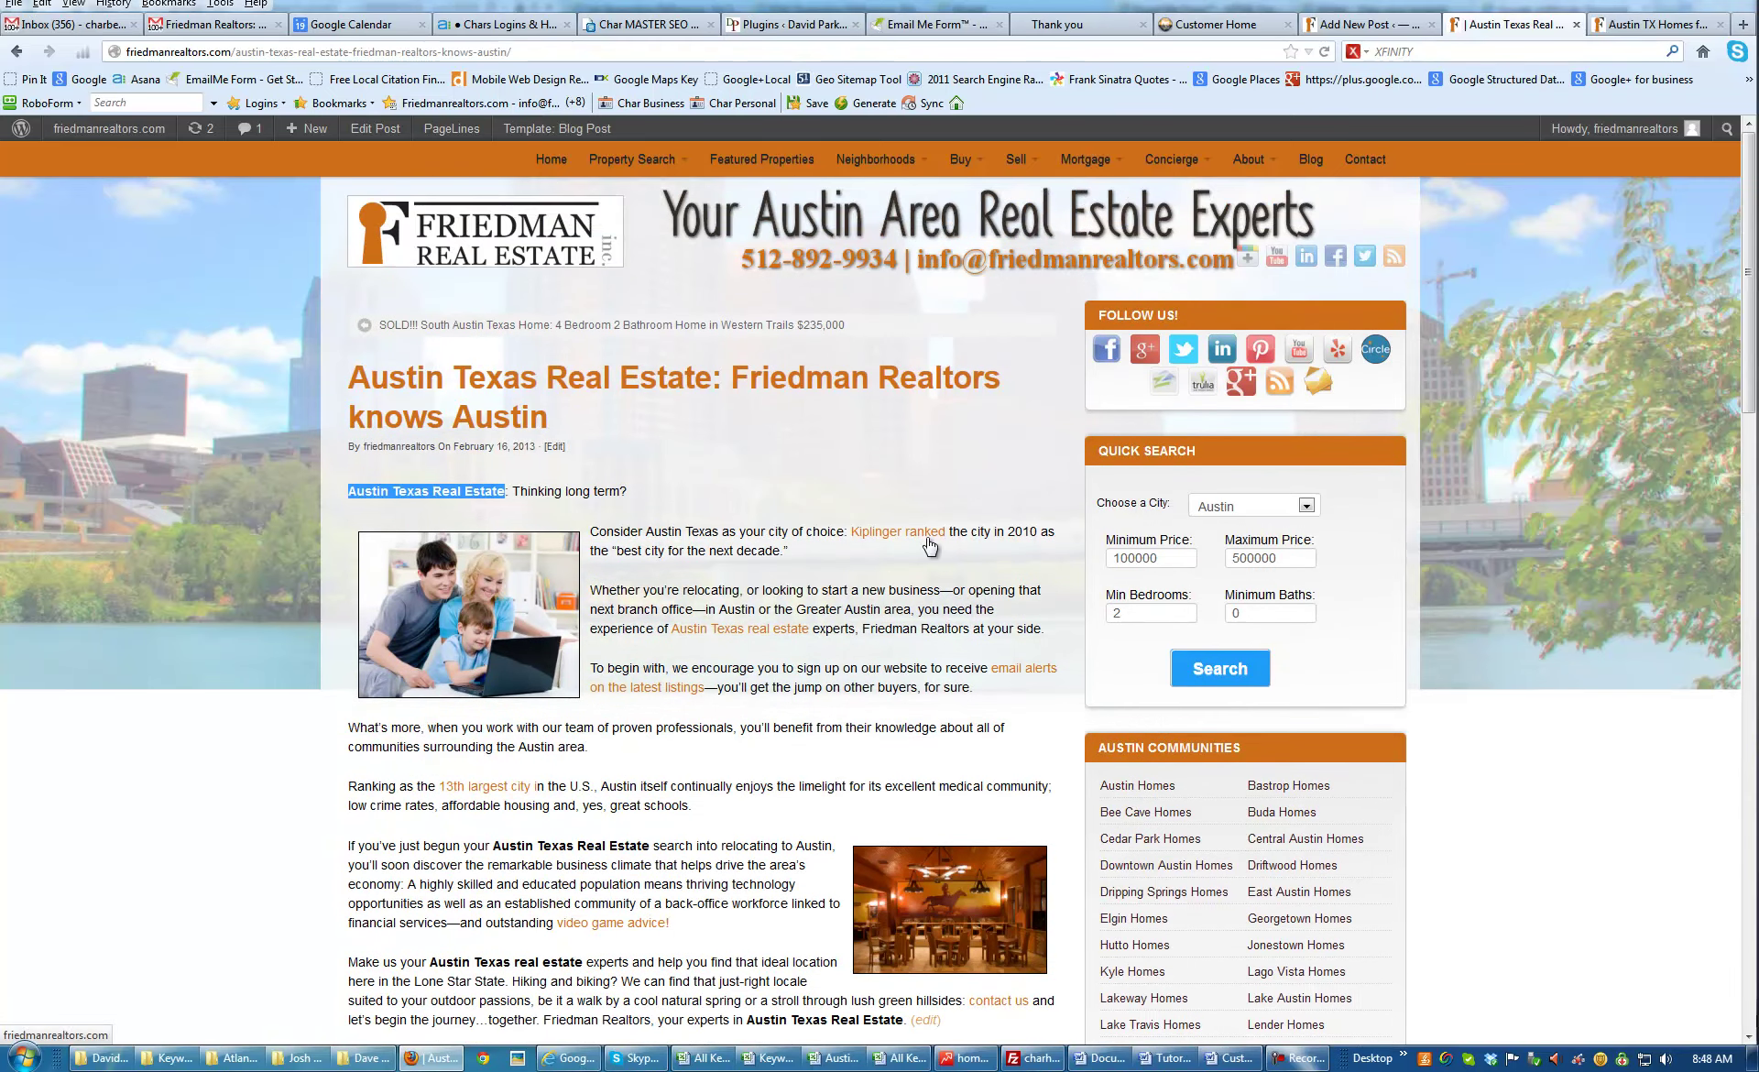
Return to the draft post and add the line "Austin Texas Real Estate Statistics" as a new paragraph below the first one
click(1388, 26)
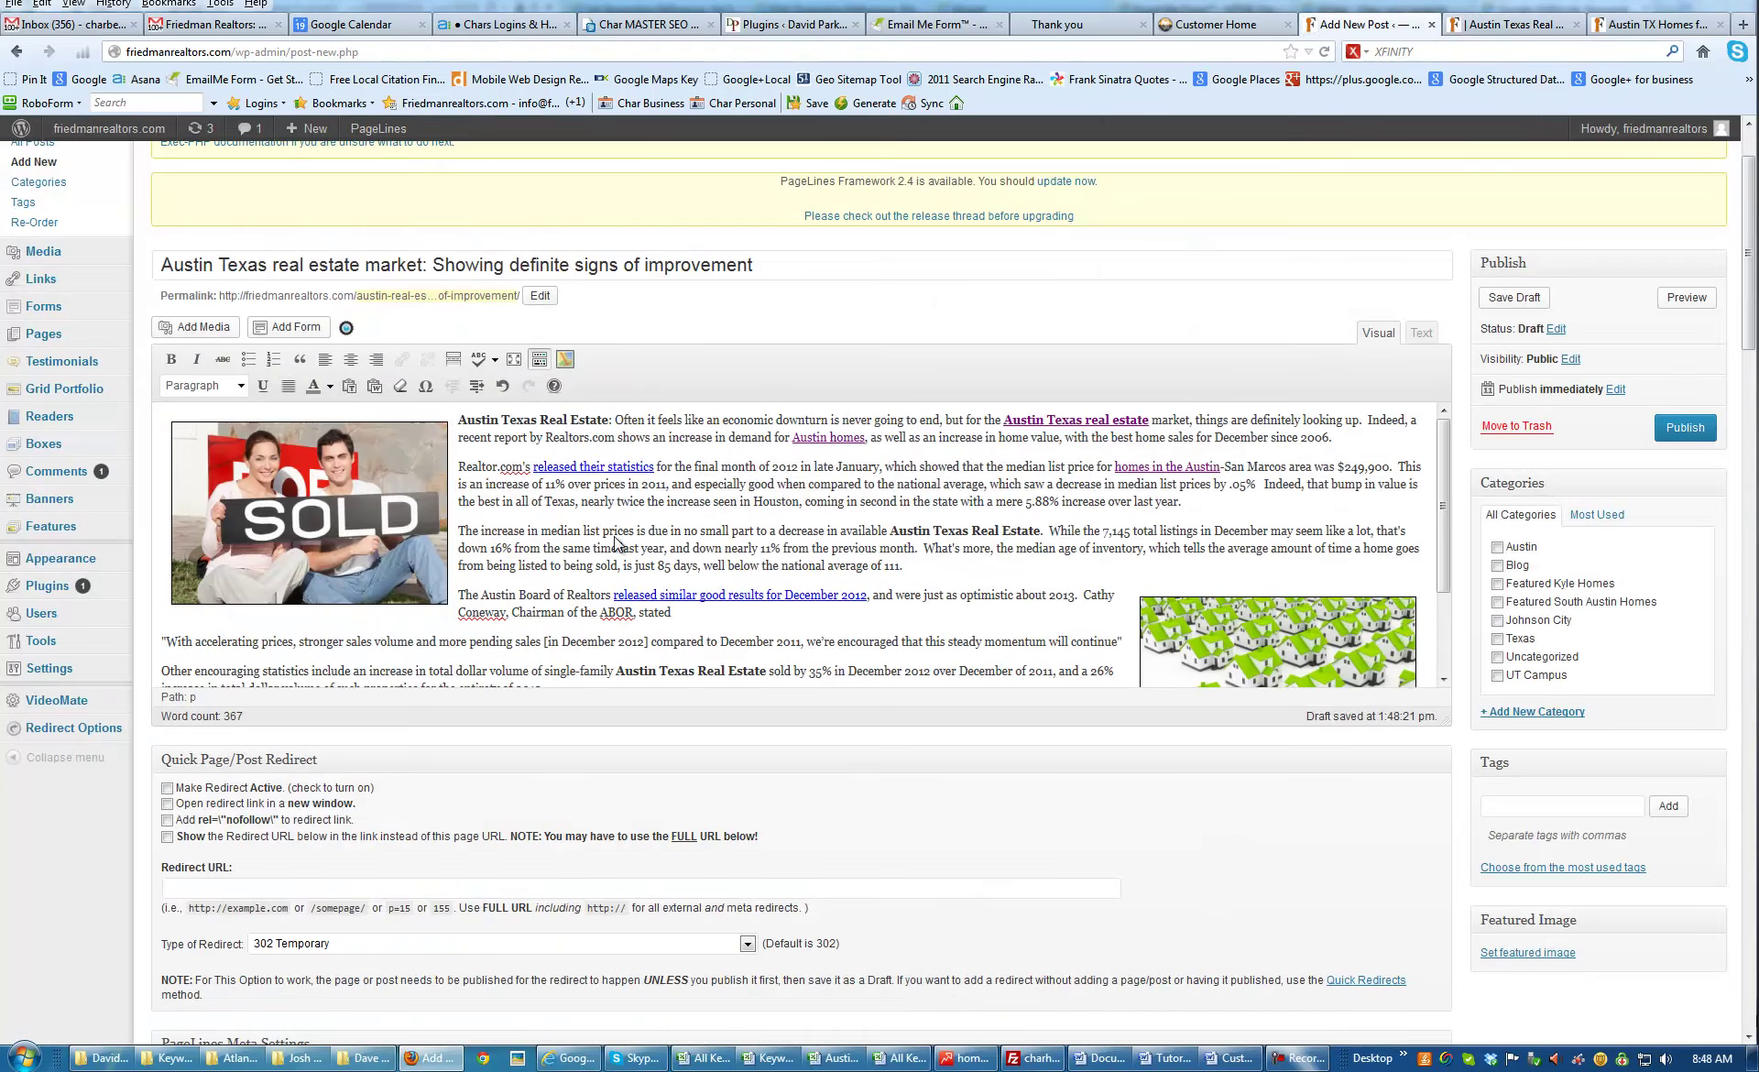
click(162, 265)
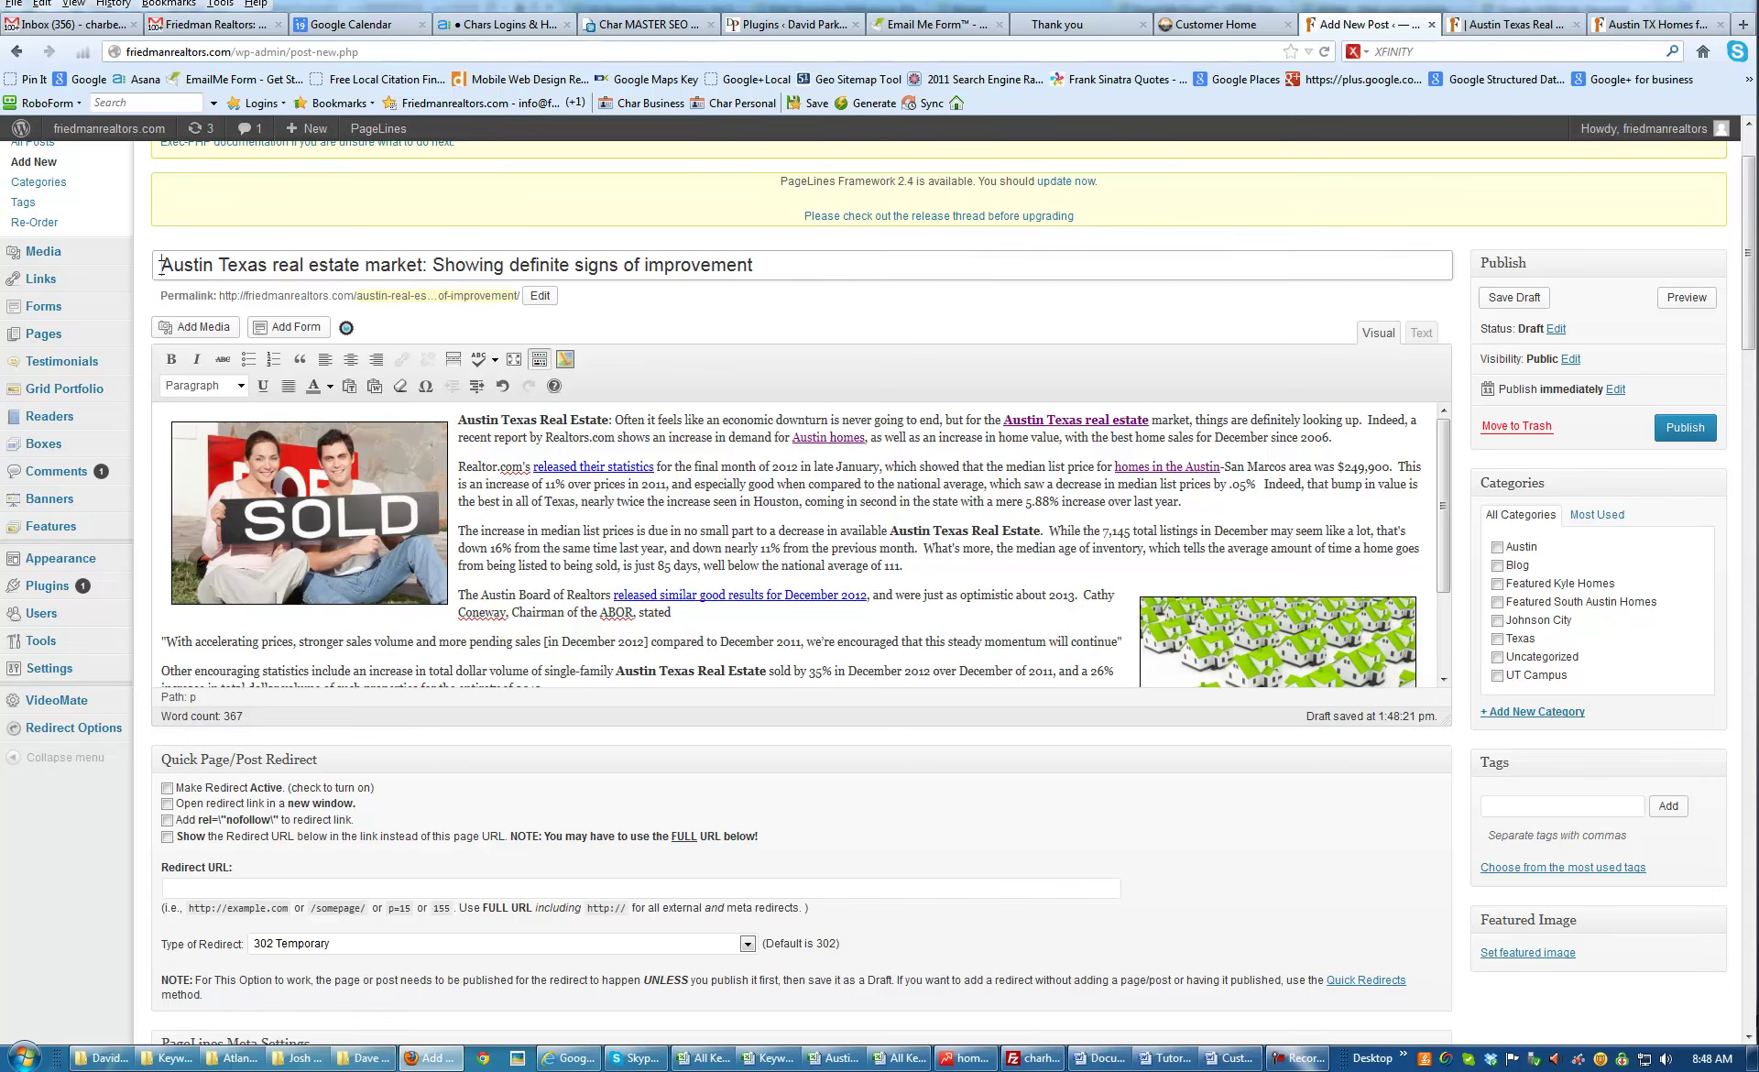
shift+click(423, 264)
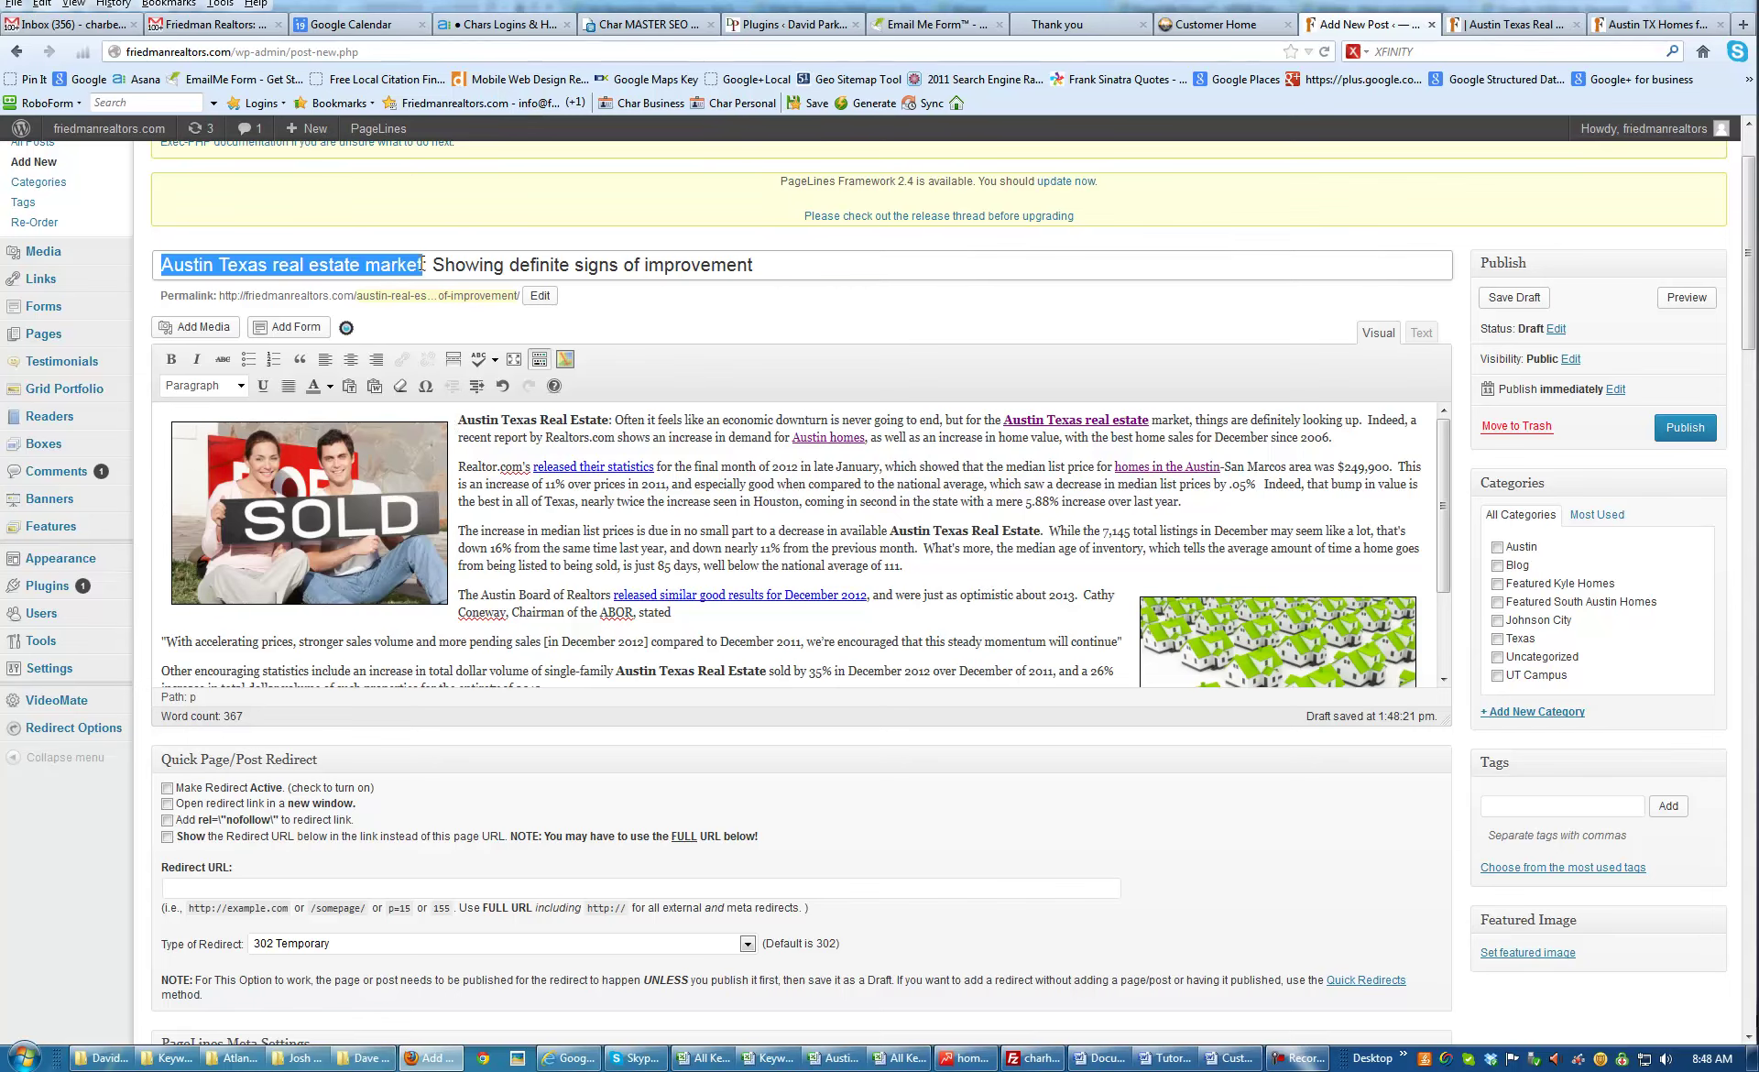
click(1349, 437)
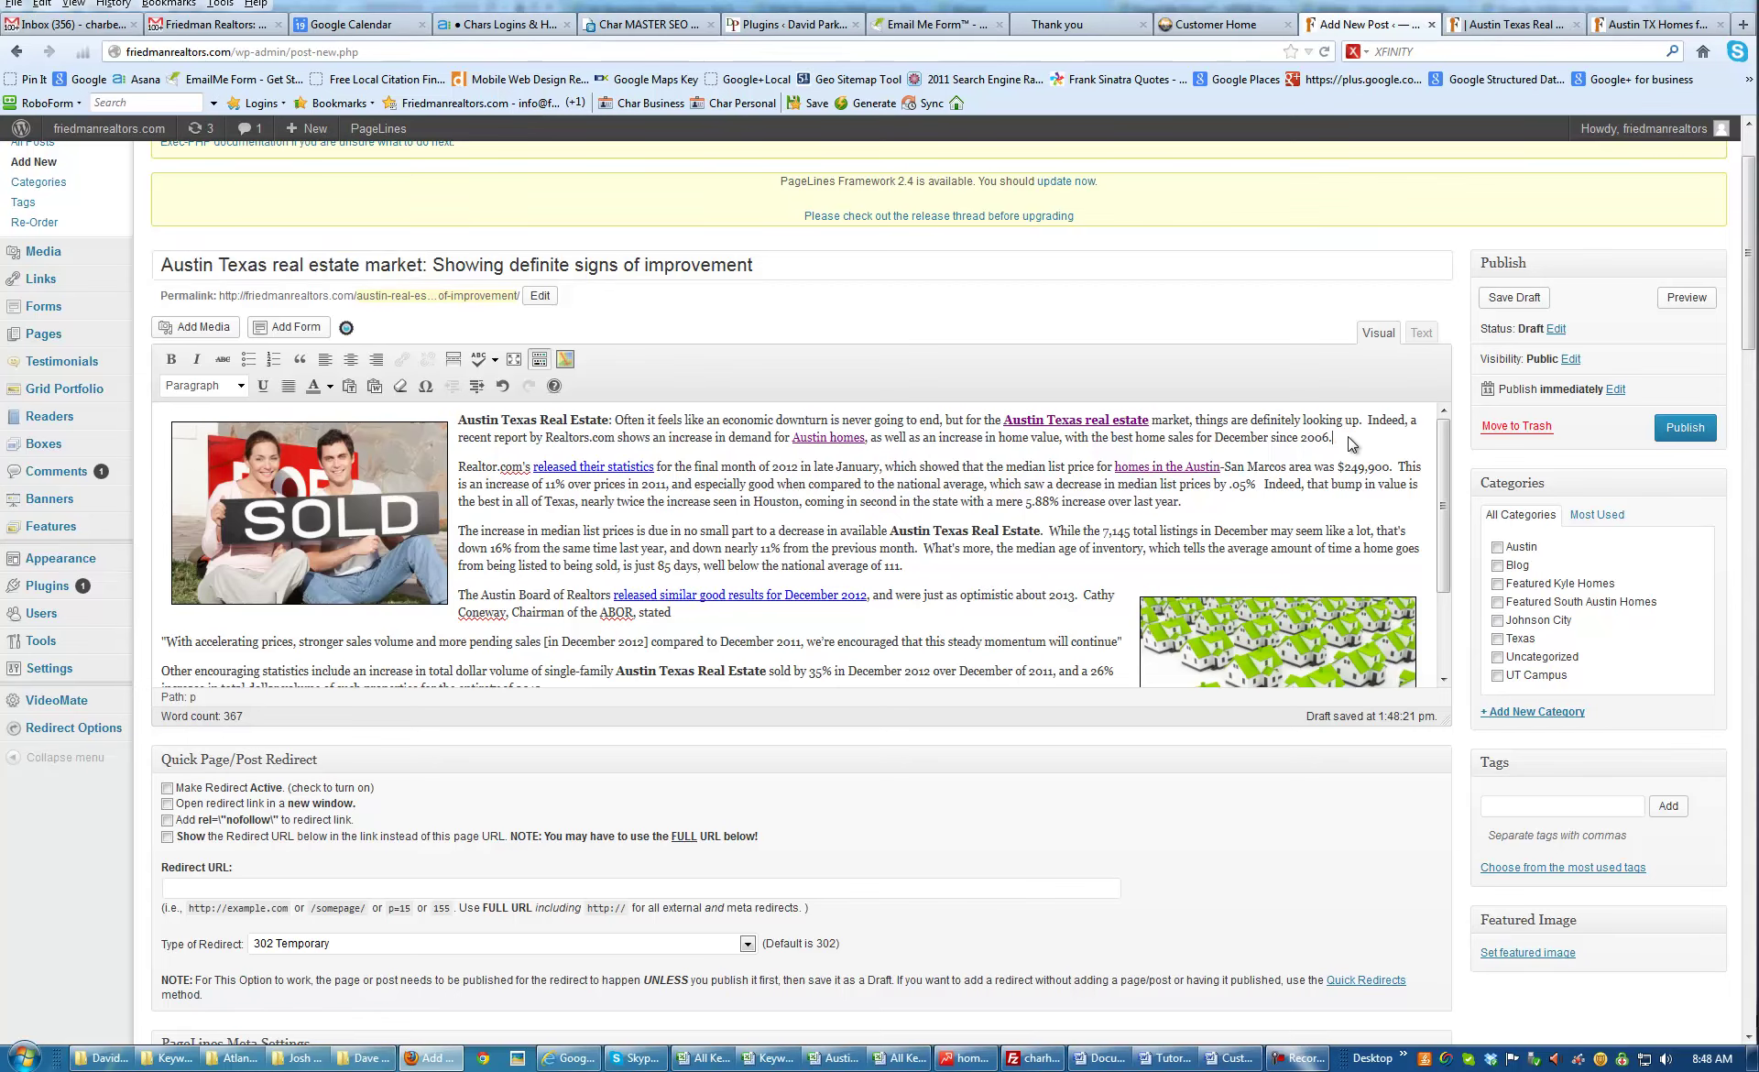
key(Return)
text(Austin Tex)
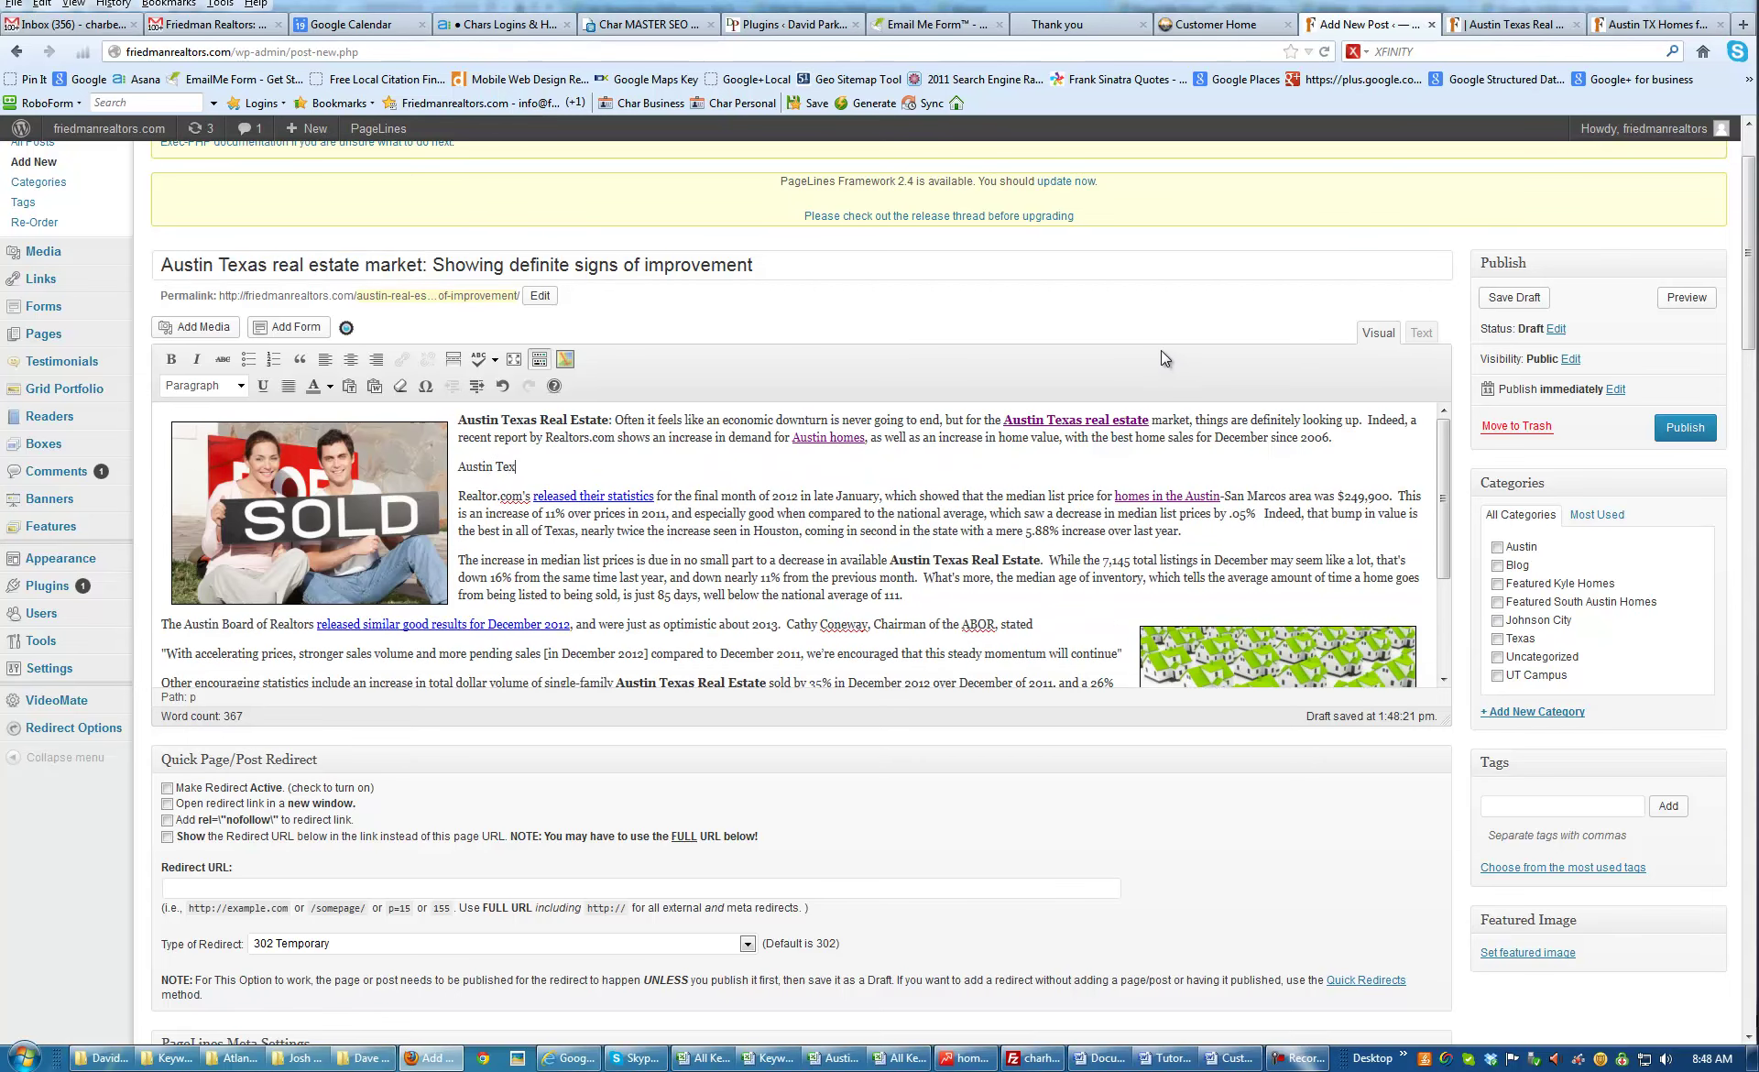
text(as Real Estate Statistics)
Format the "Austin Texas Real Estate Statistics" line as Heading 2
drag(649, 467, 458, 468)
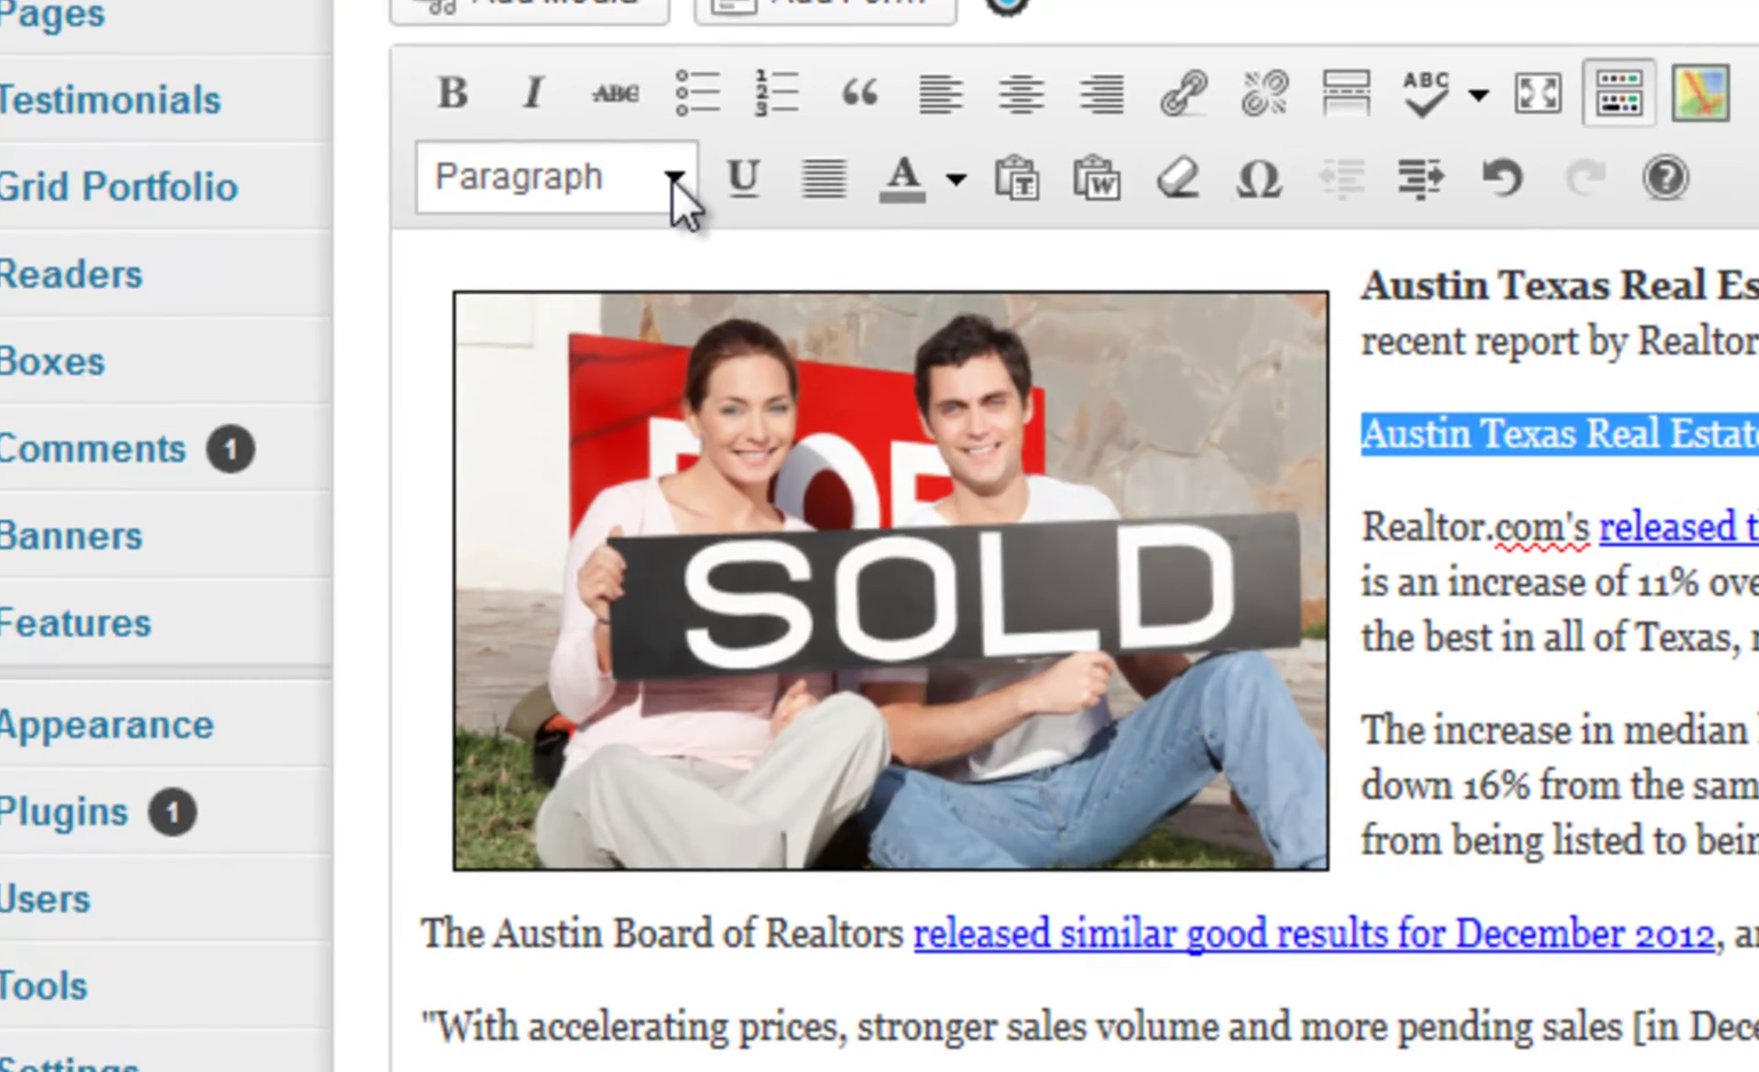
click(673, 178)
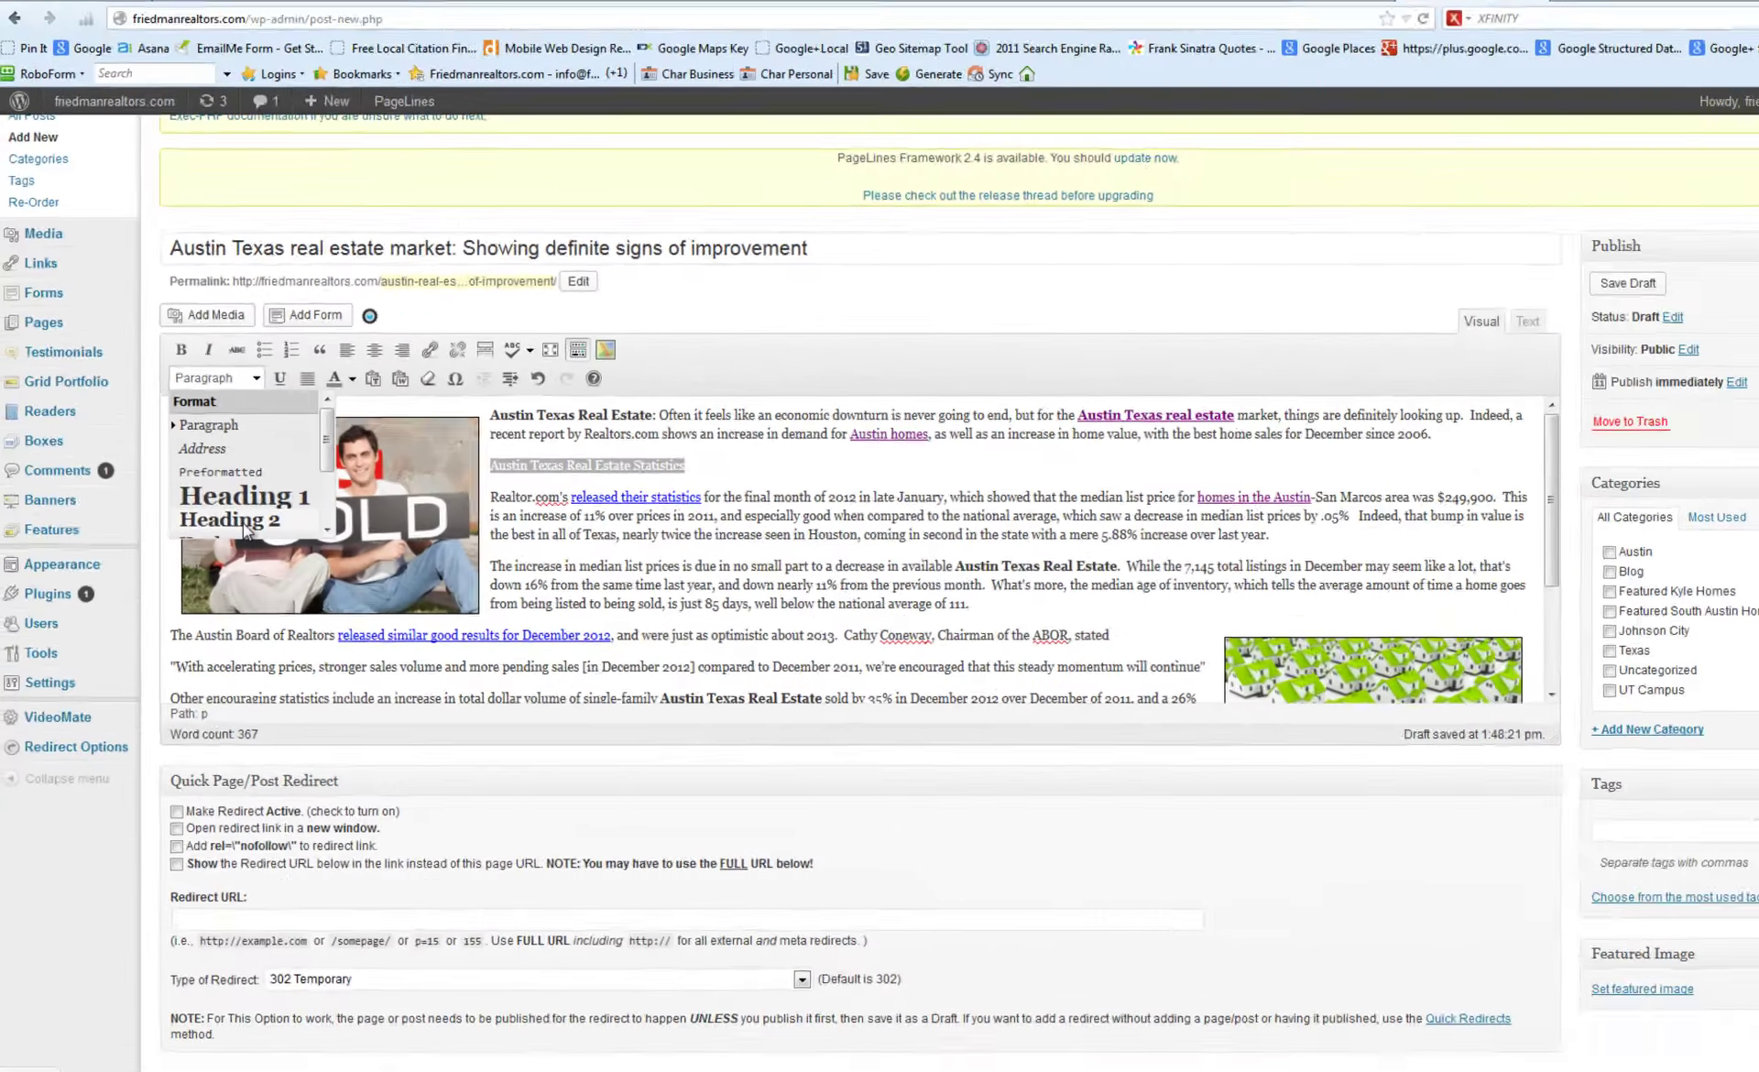
click(620, 594)
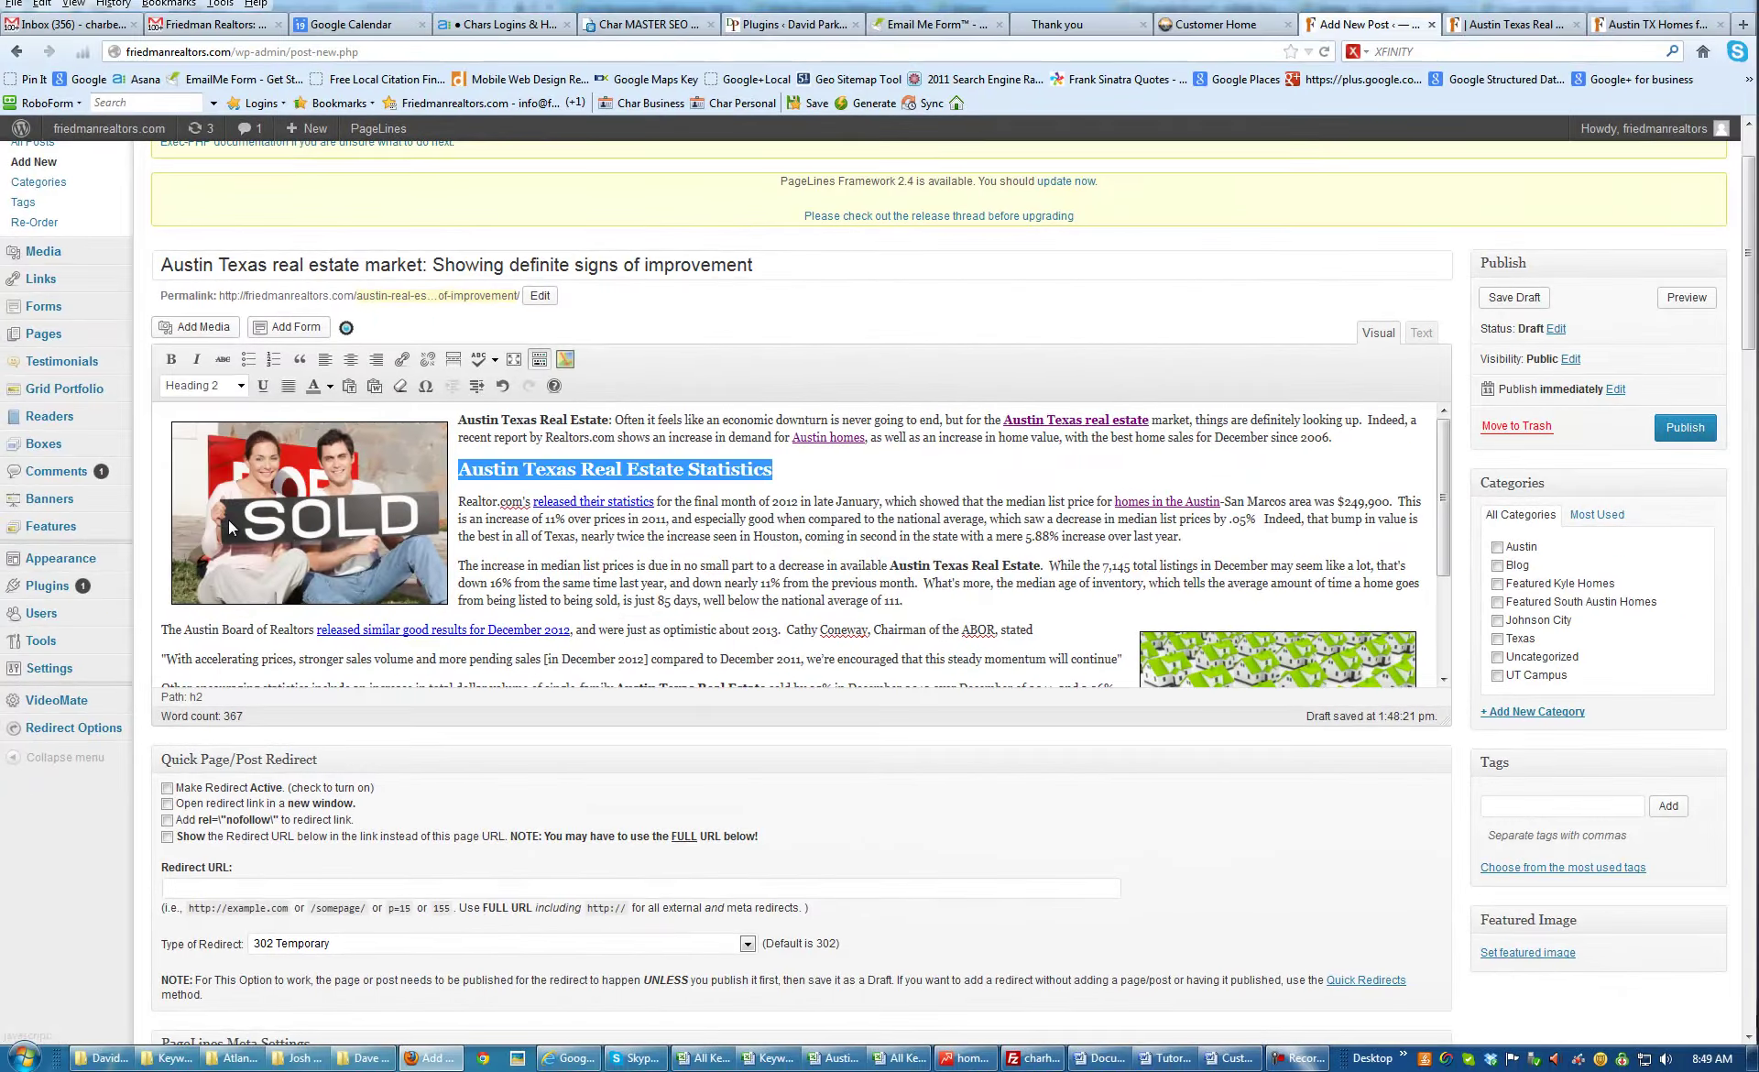
click(683, 546)
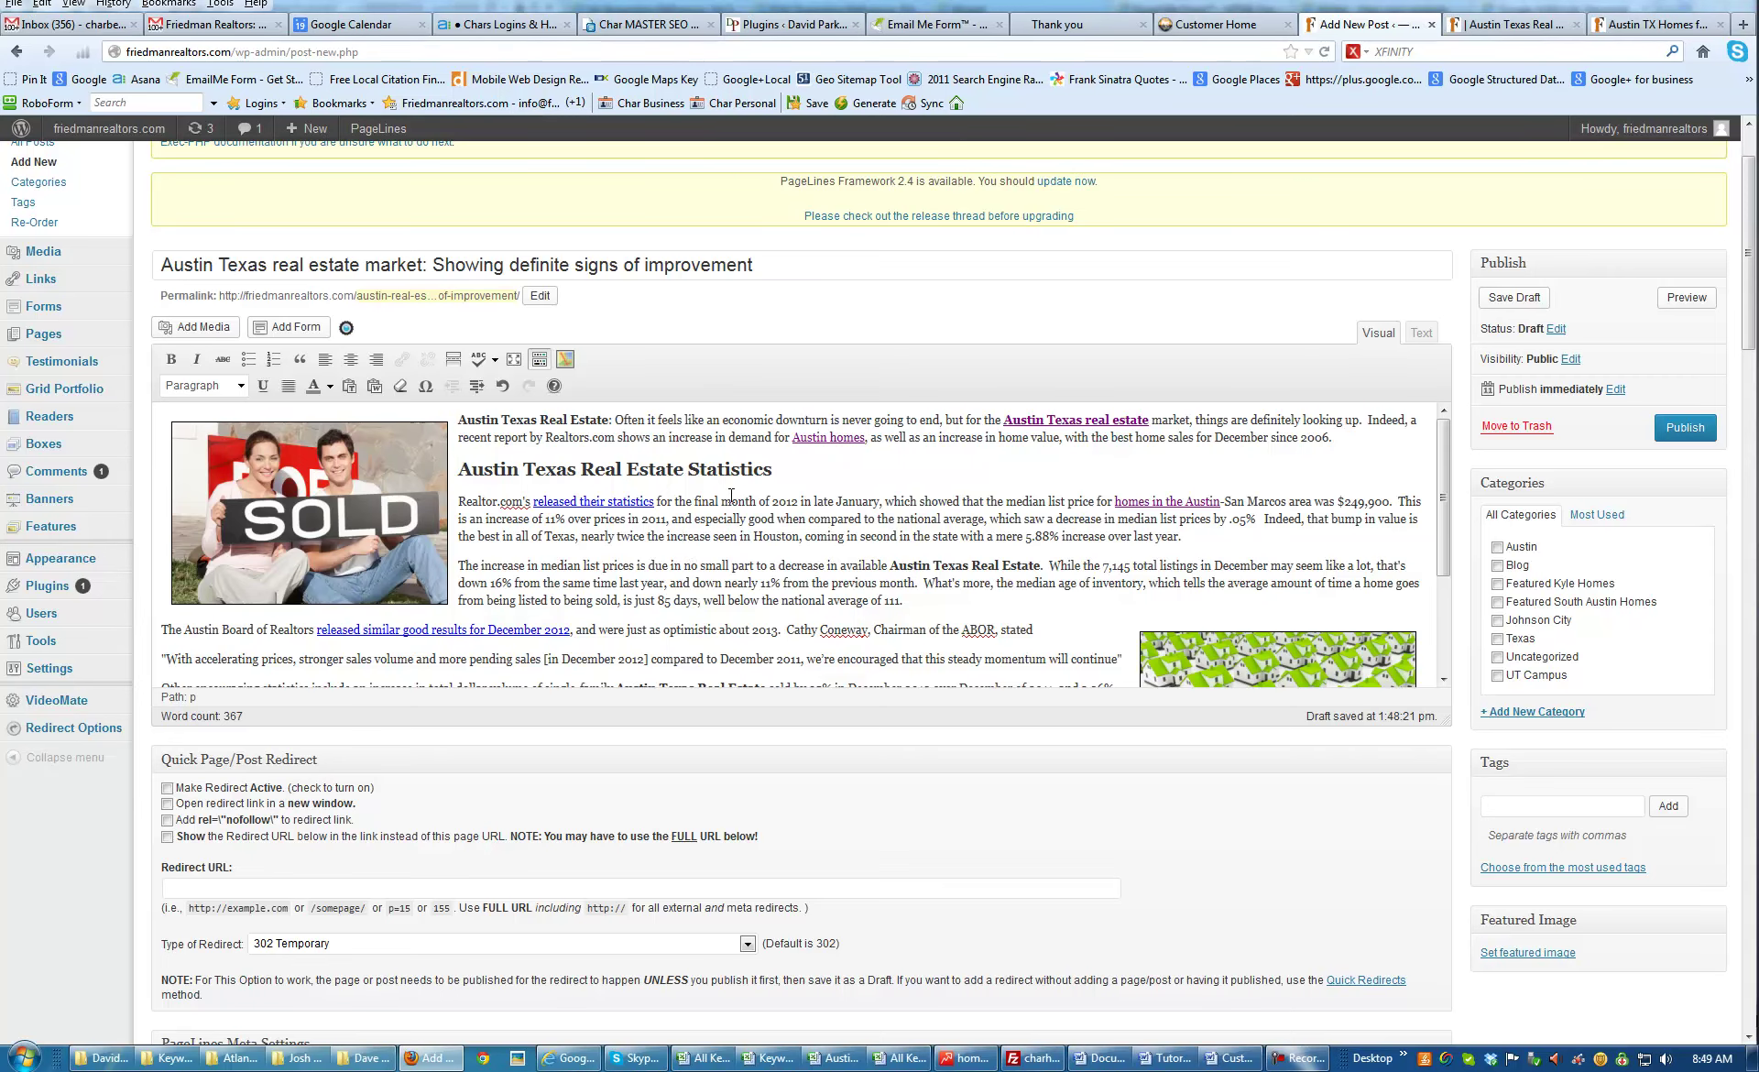
scroll(703, 531, down, 3)
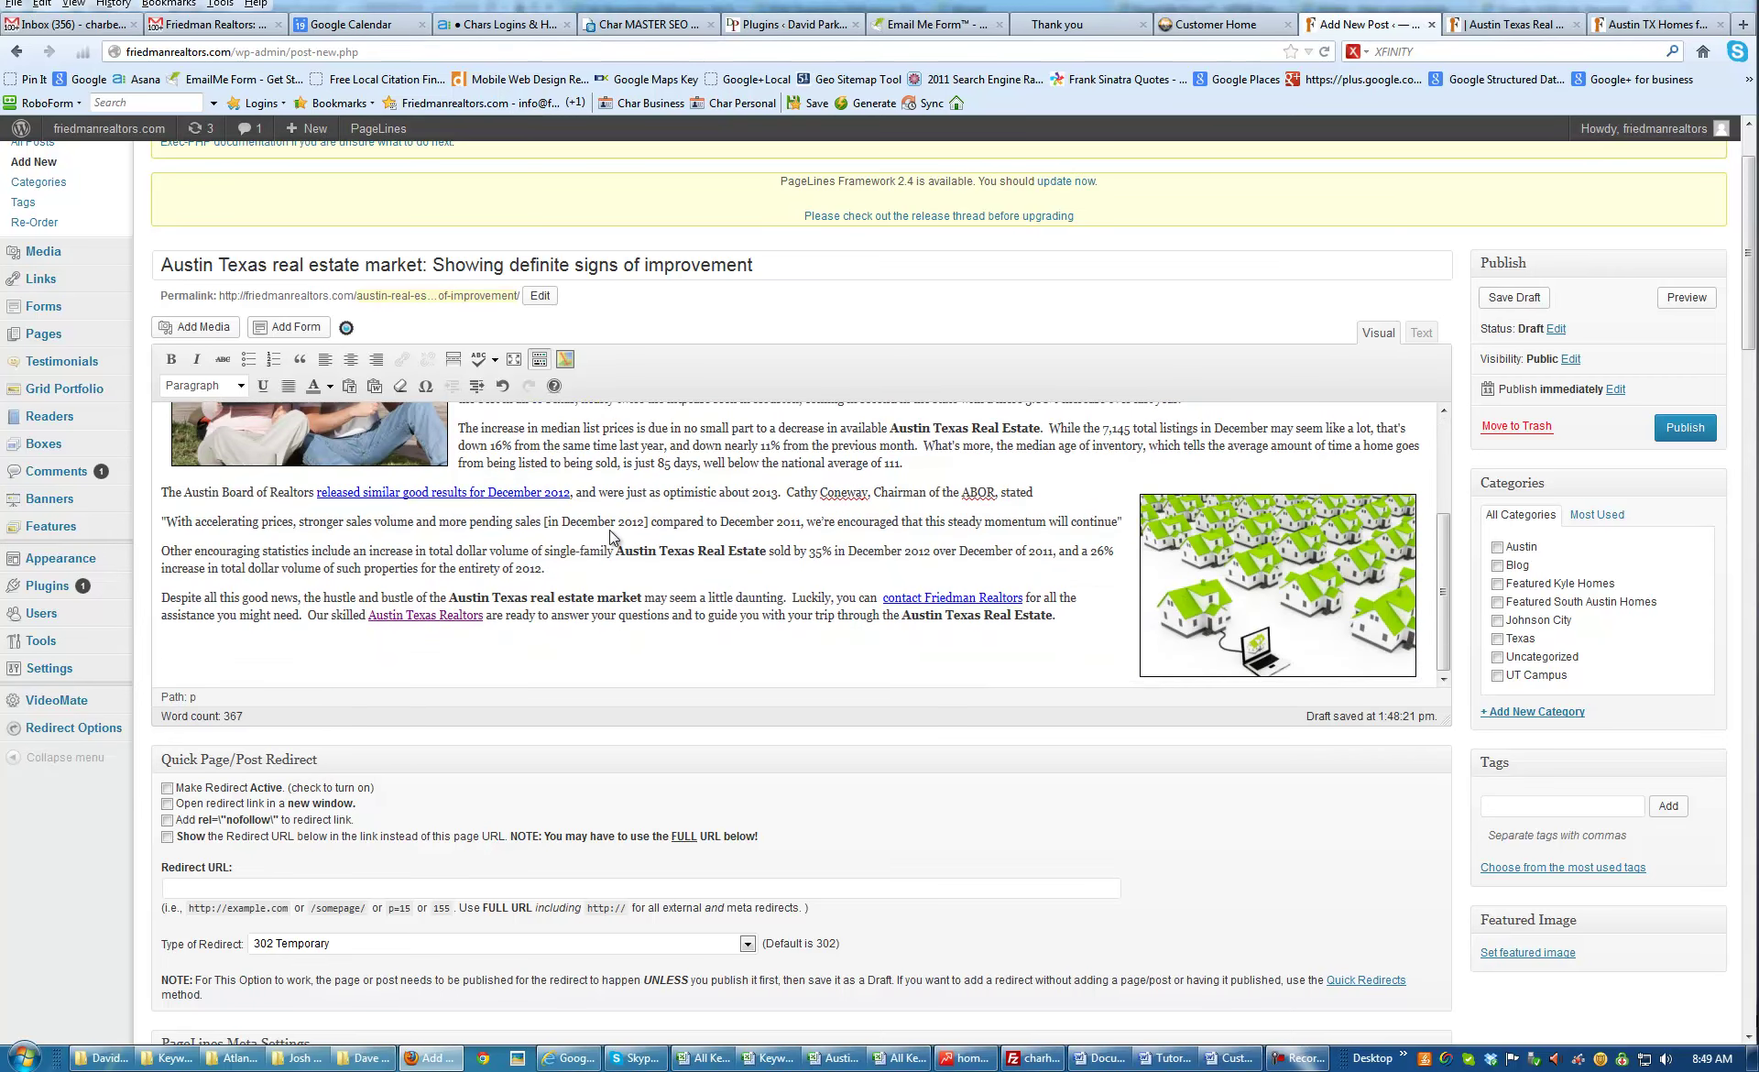
Add the line "Now is the time to buy Austin Texas Real Estate" as a new paragraph below the quote about accelerating prices
click(1127, 524)
key(Return)
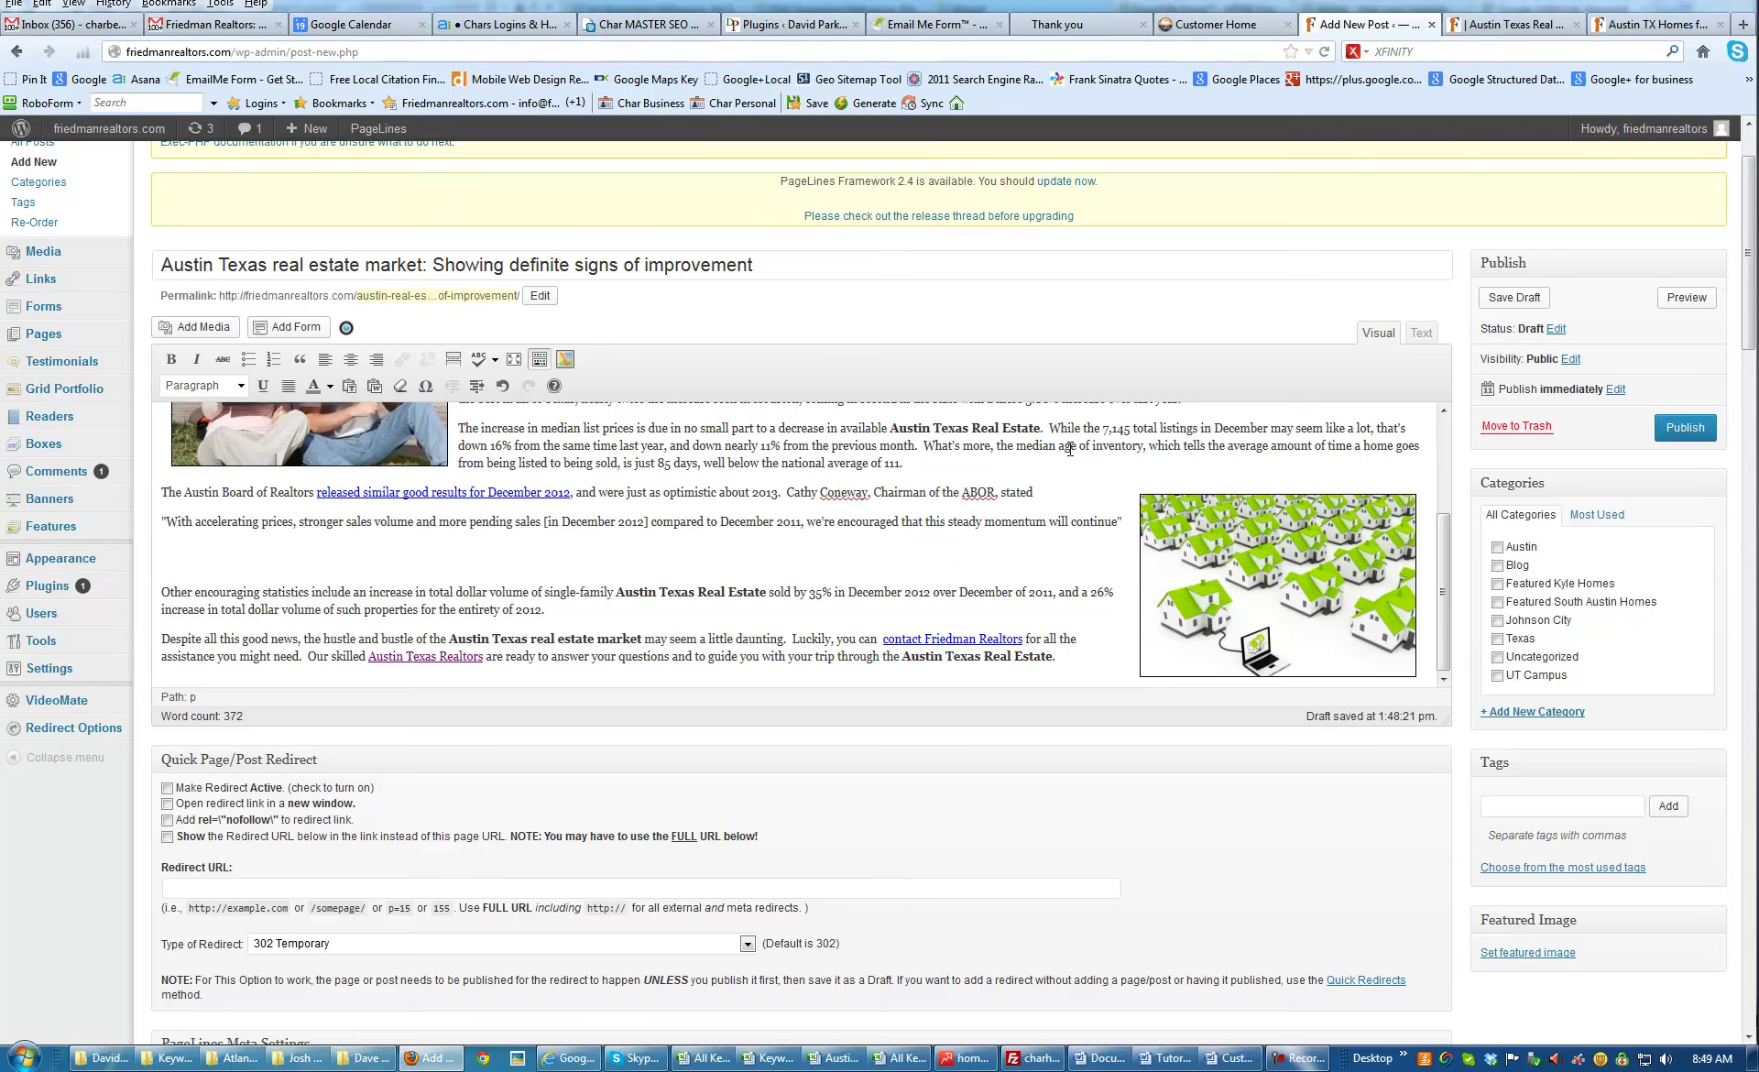
text(Now is the time to buy Aust)
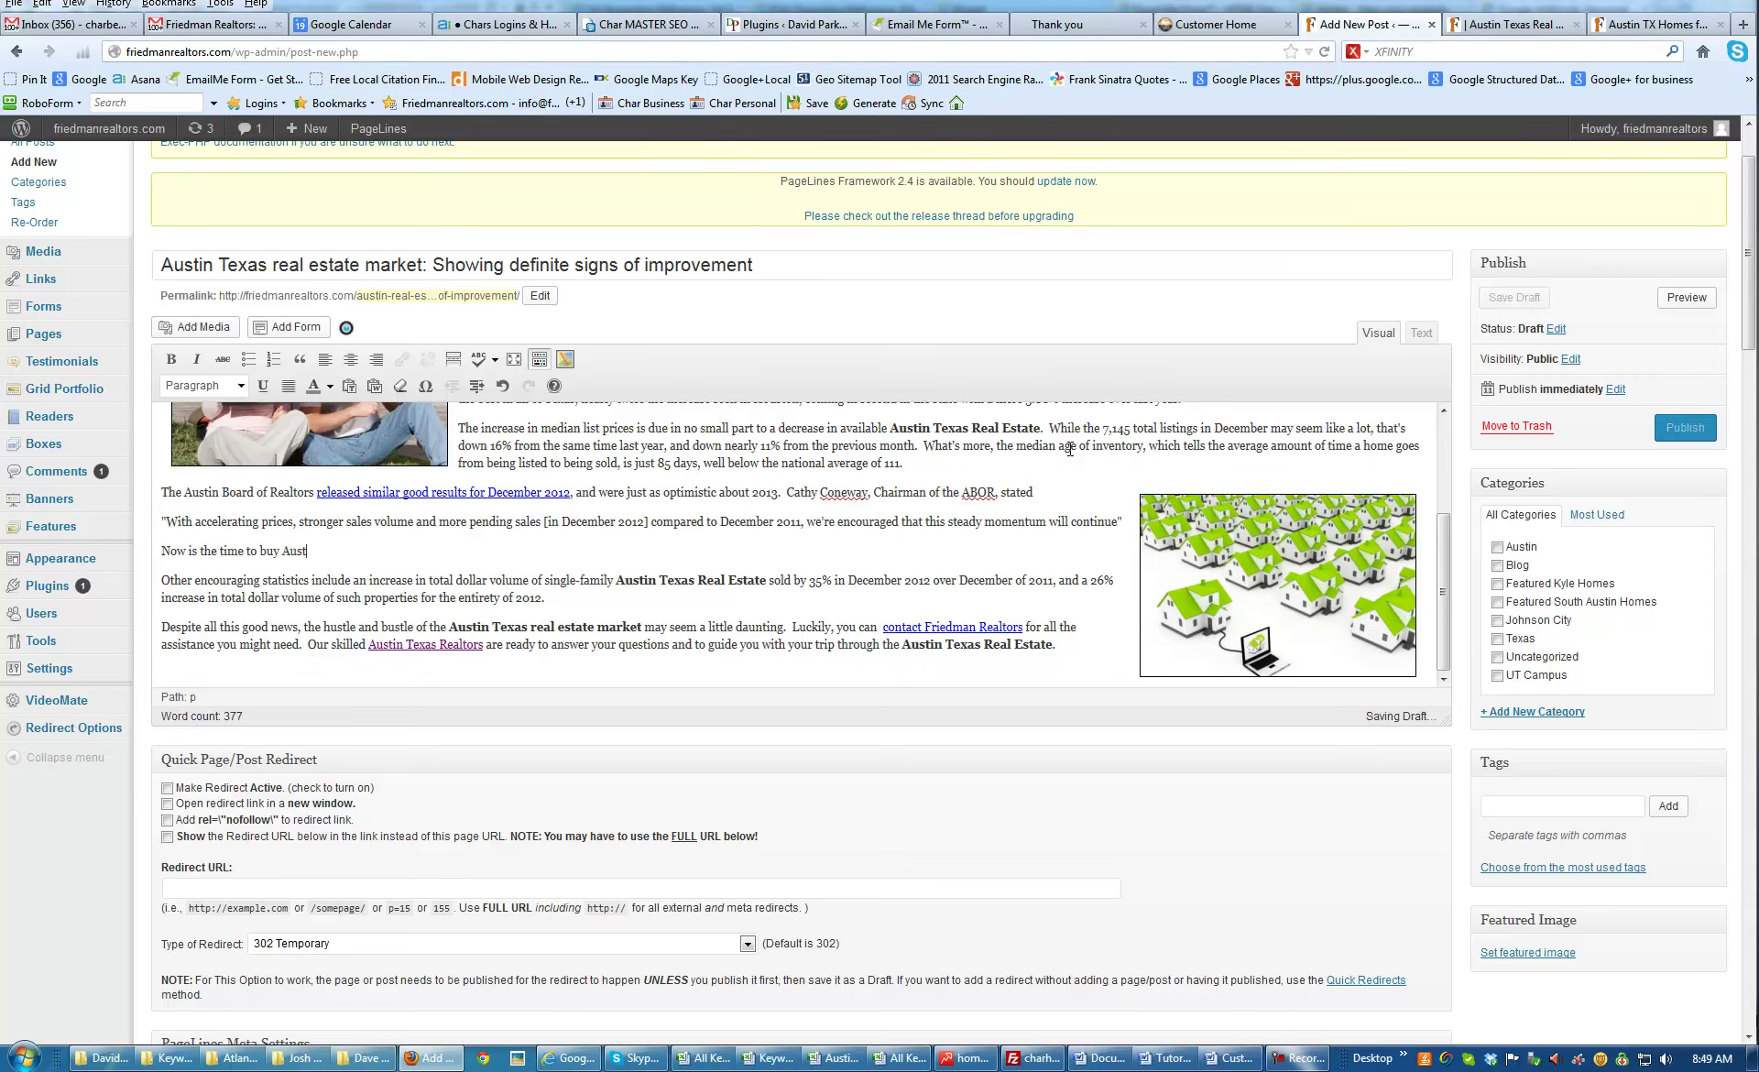
text(in Texas Real Estate)
Format the "Now is the time to buy Austin Texas Real Estate" line as Heading 3
key(shift+Home)
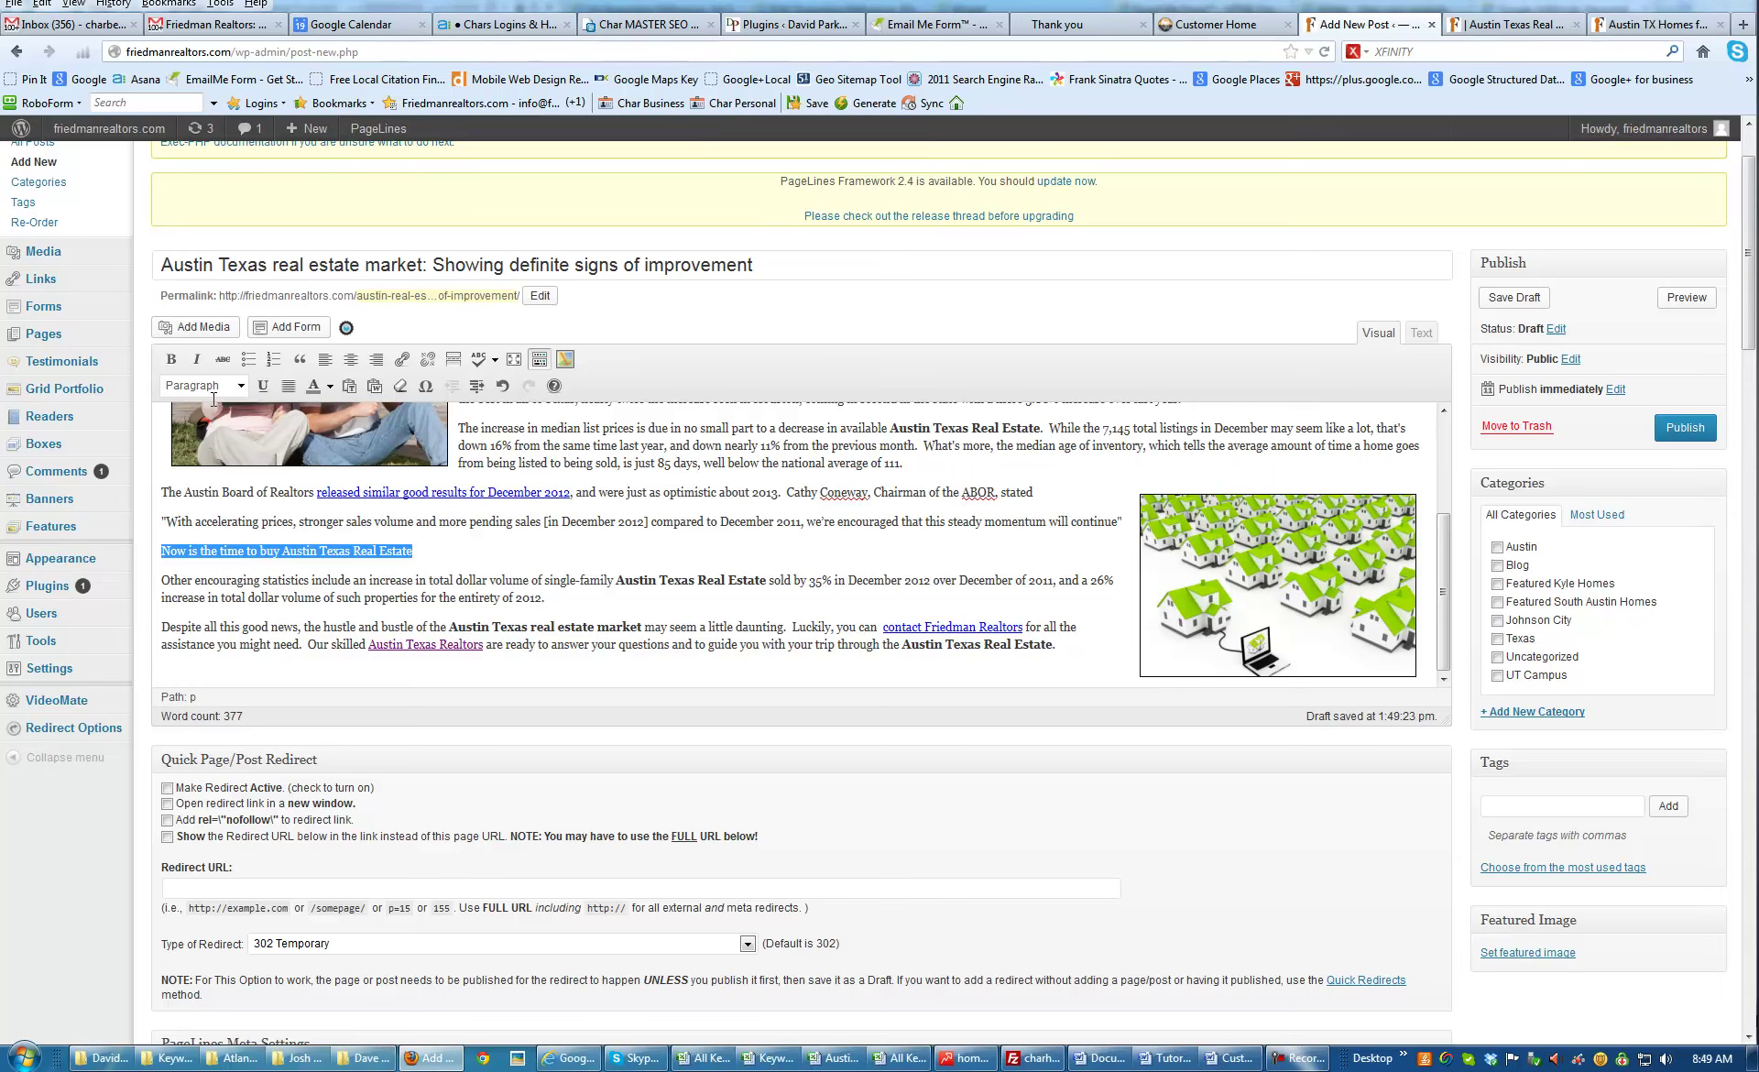
click(242, 389)
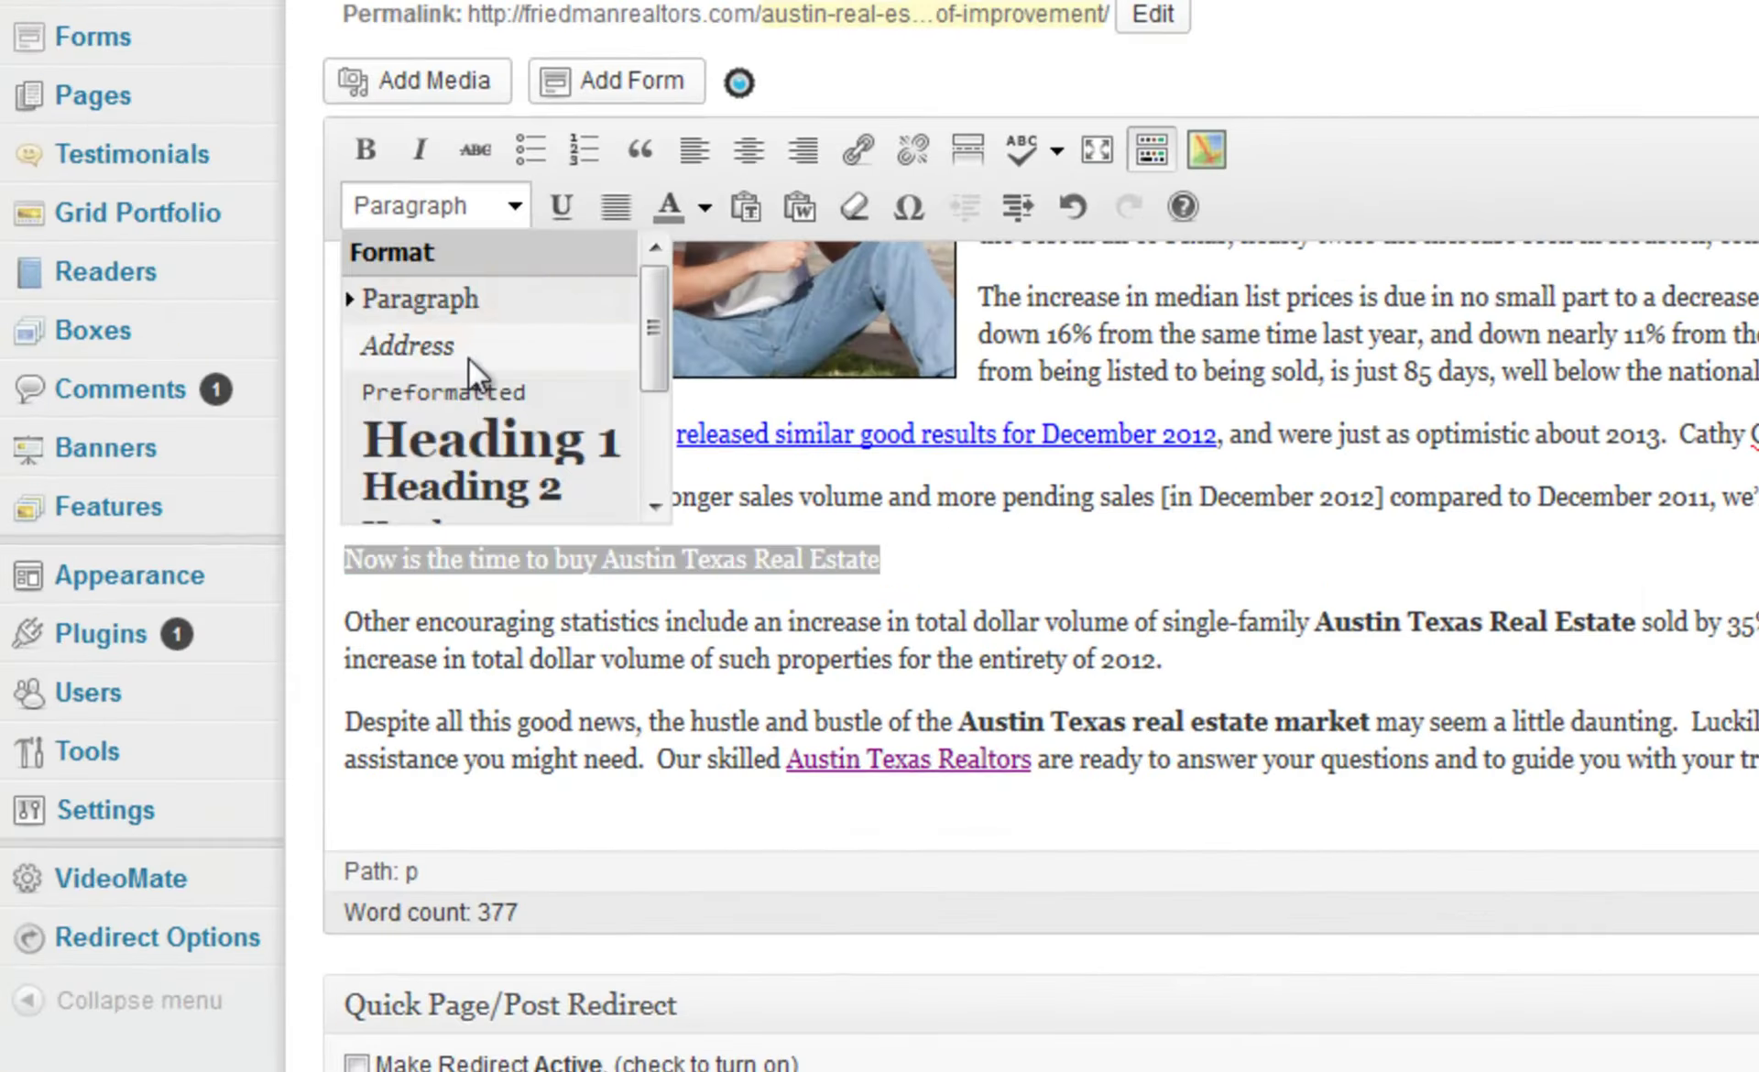
scroll(474, 359, down, 3)
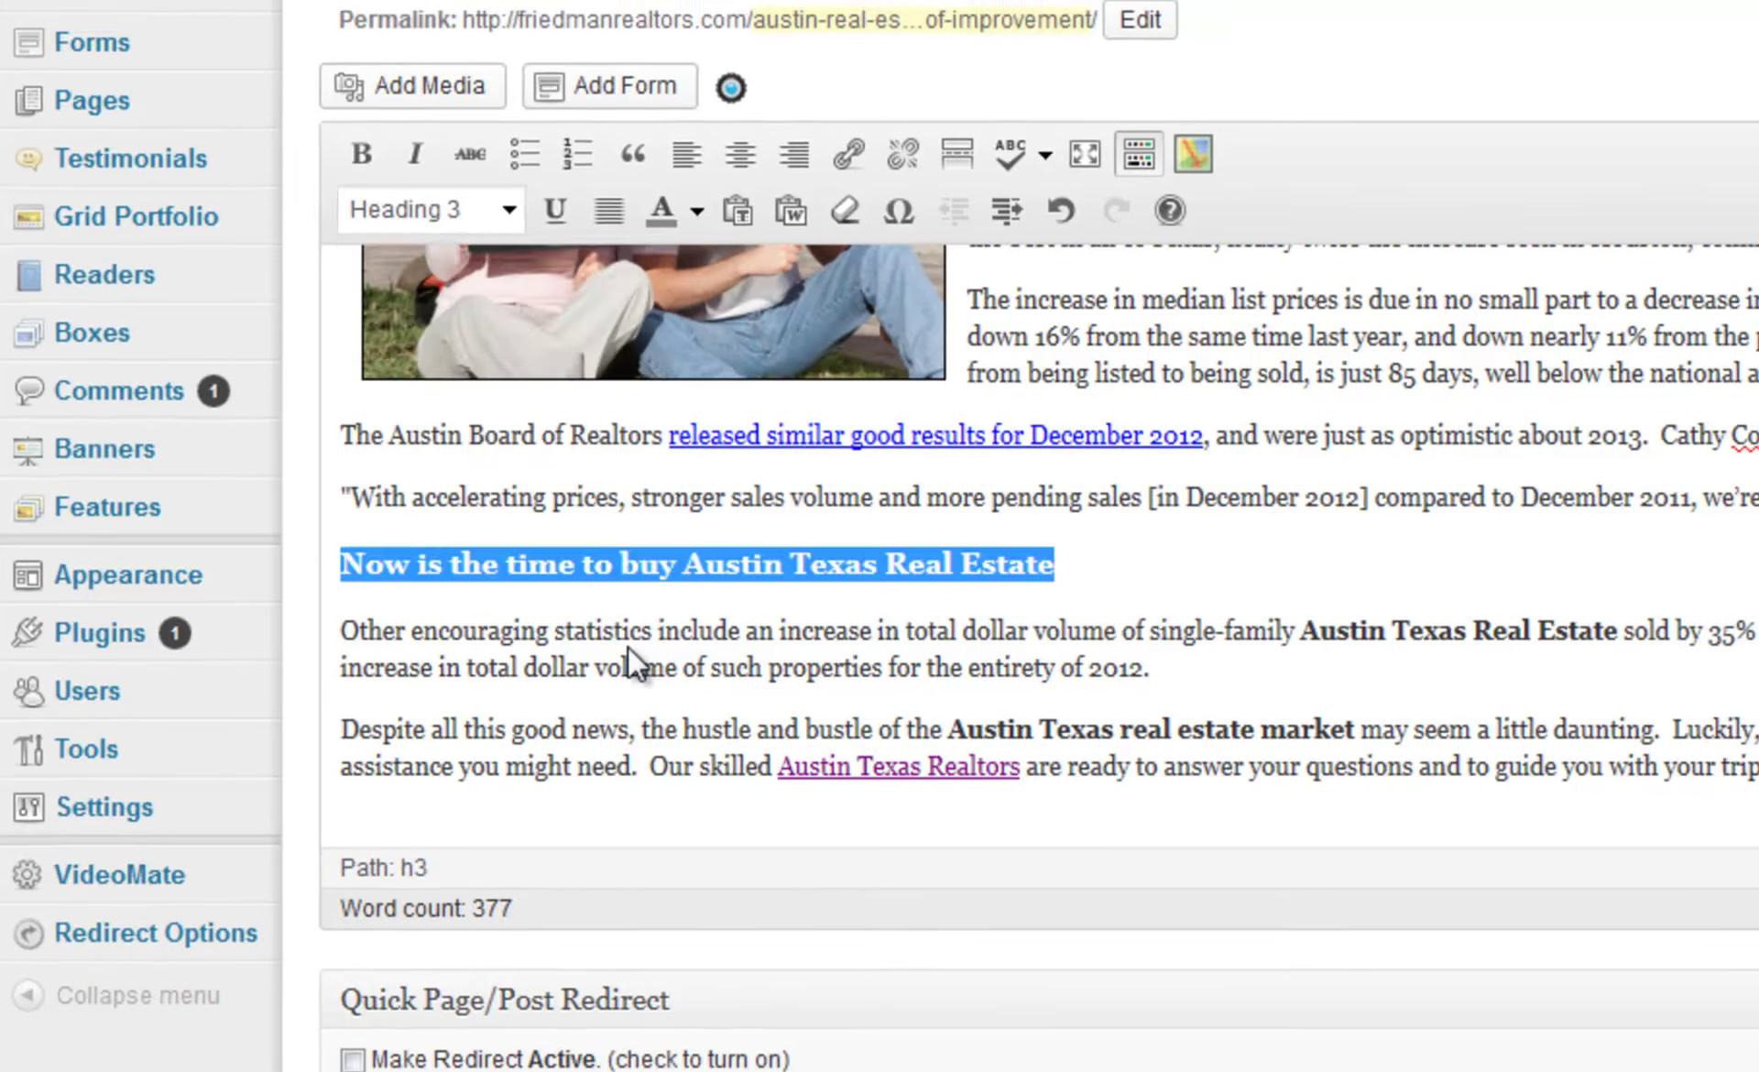
click(644, 655)
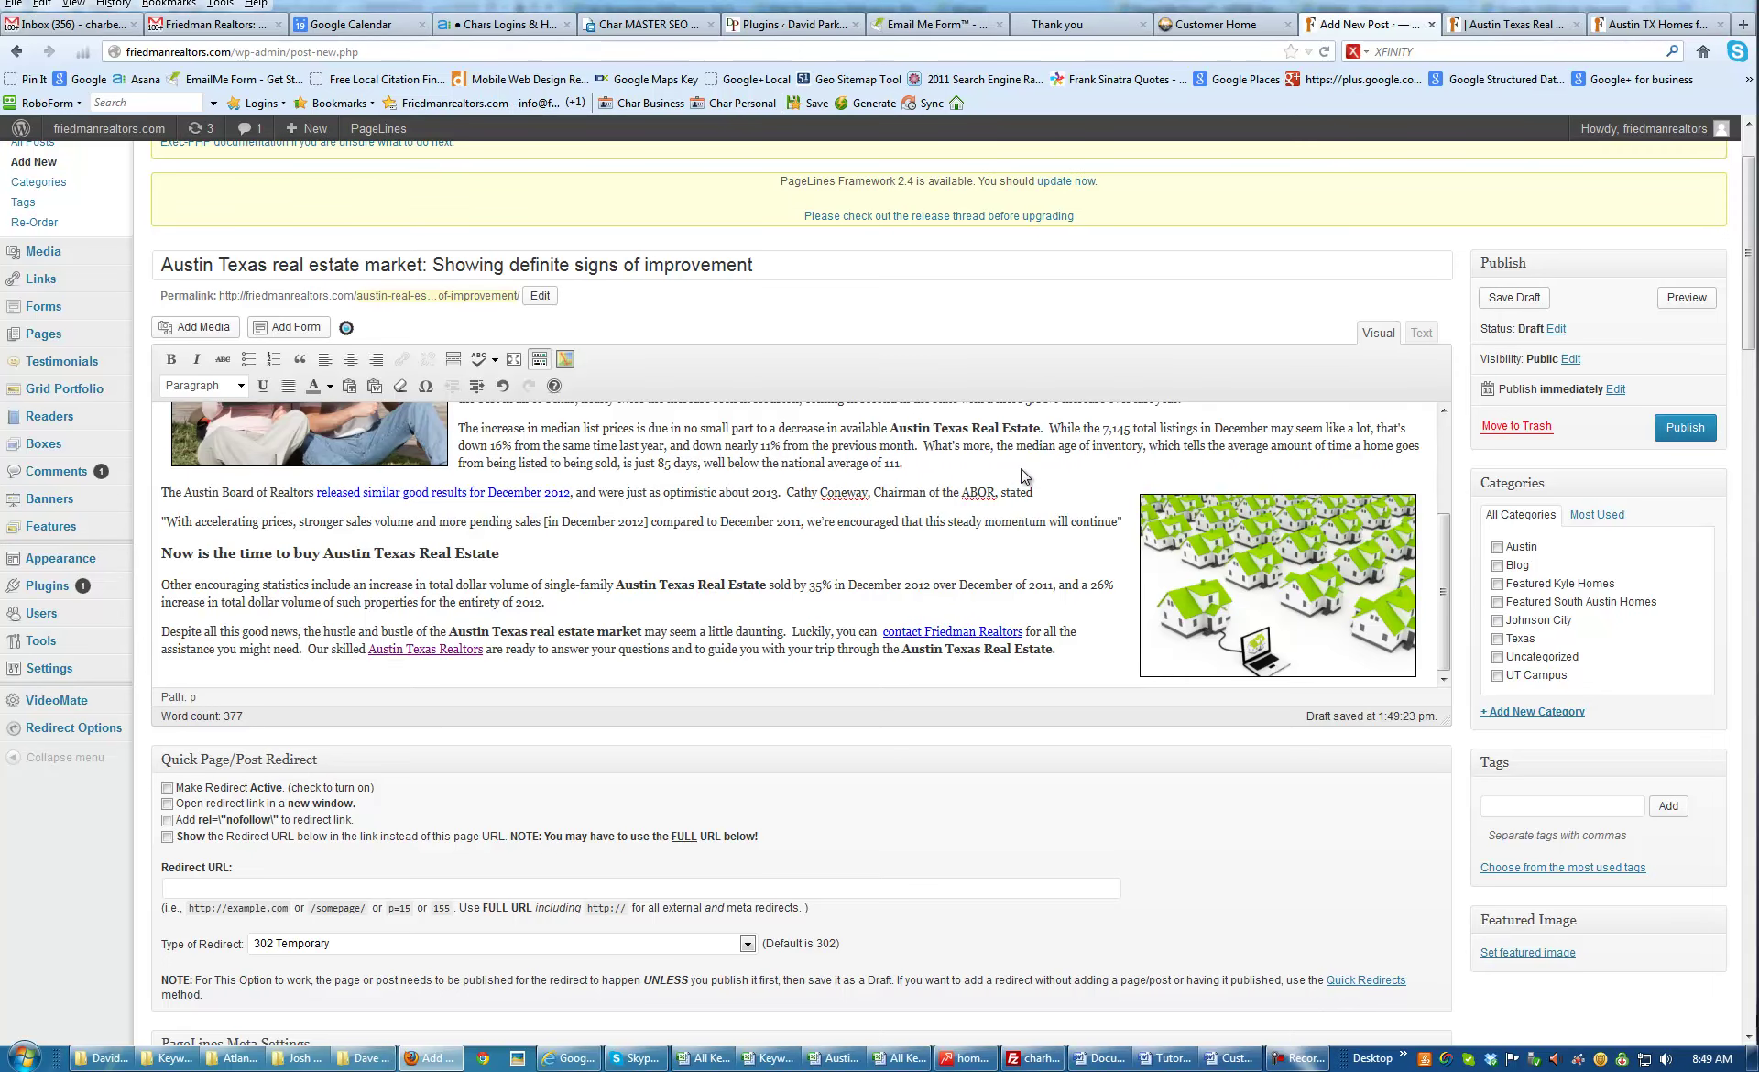
scroll(1021, 469, up, 3)
click(1051, 420)
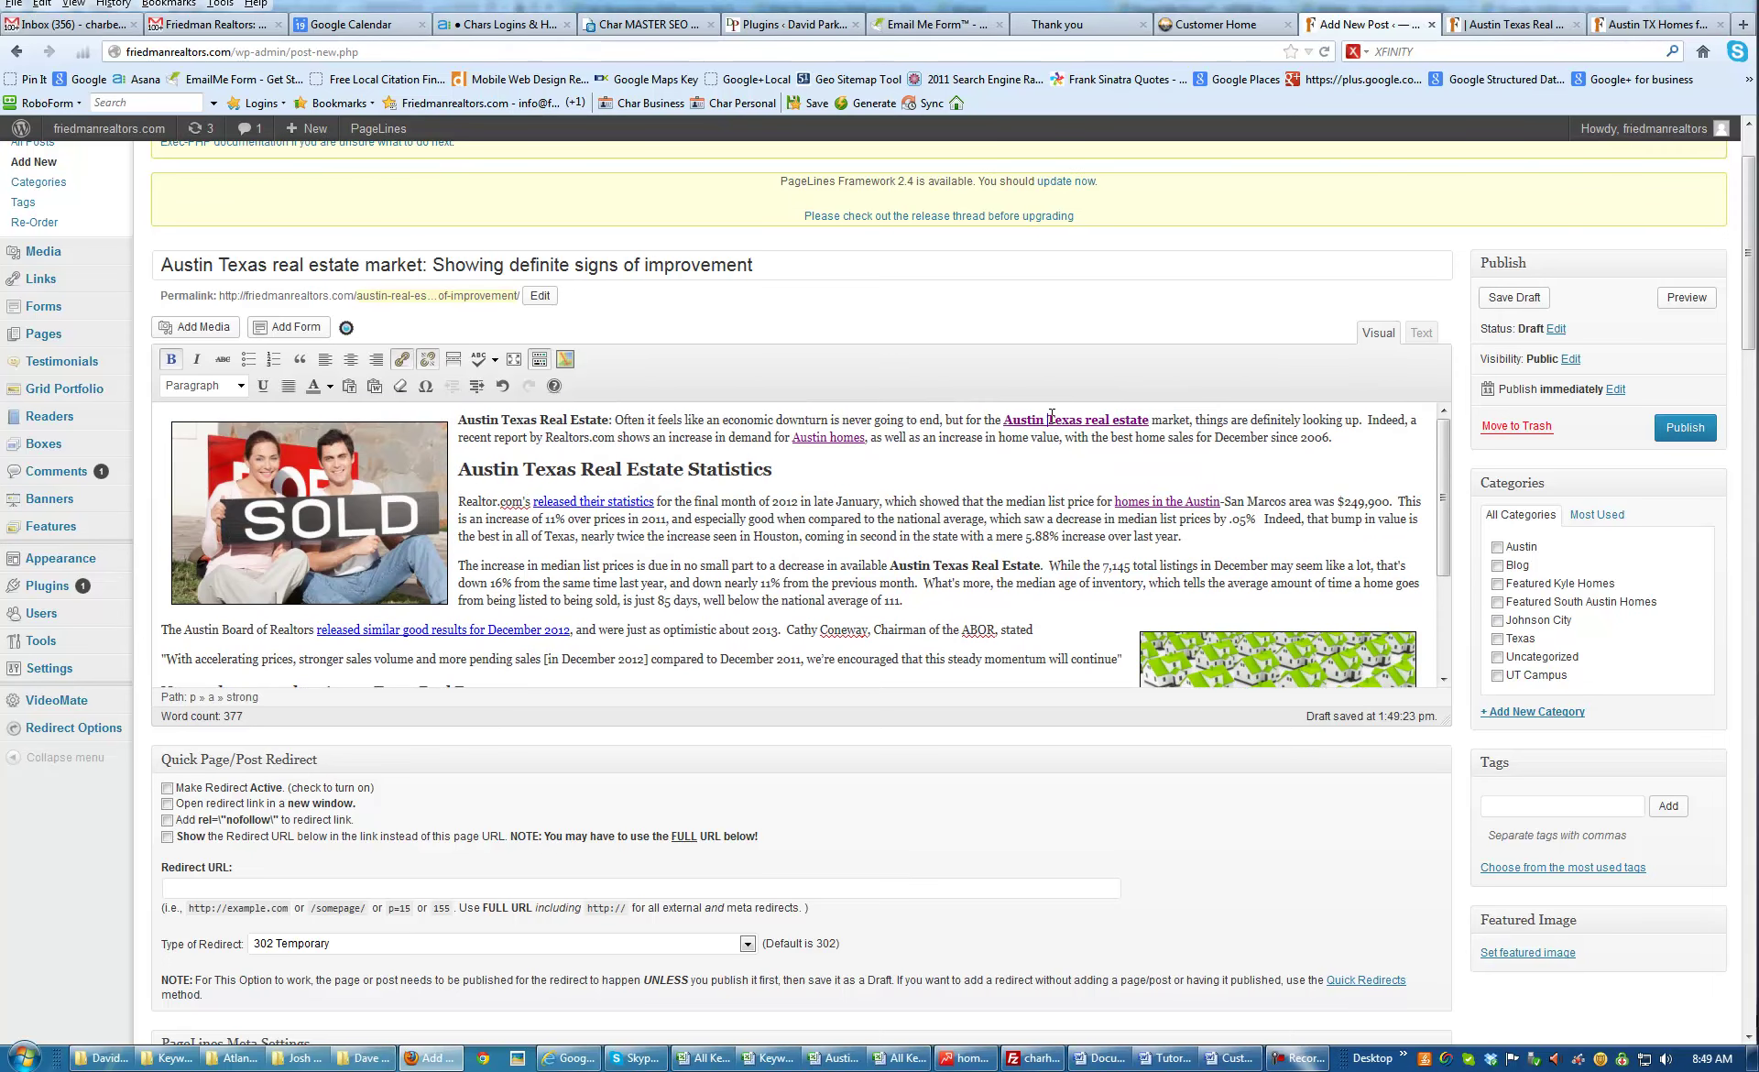
drag(1151, 420, 1007, 421)
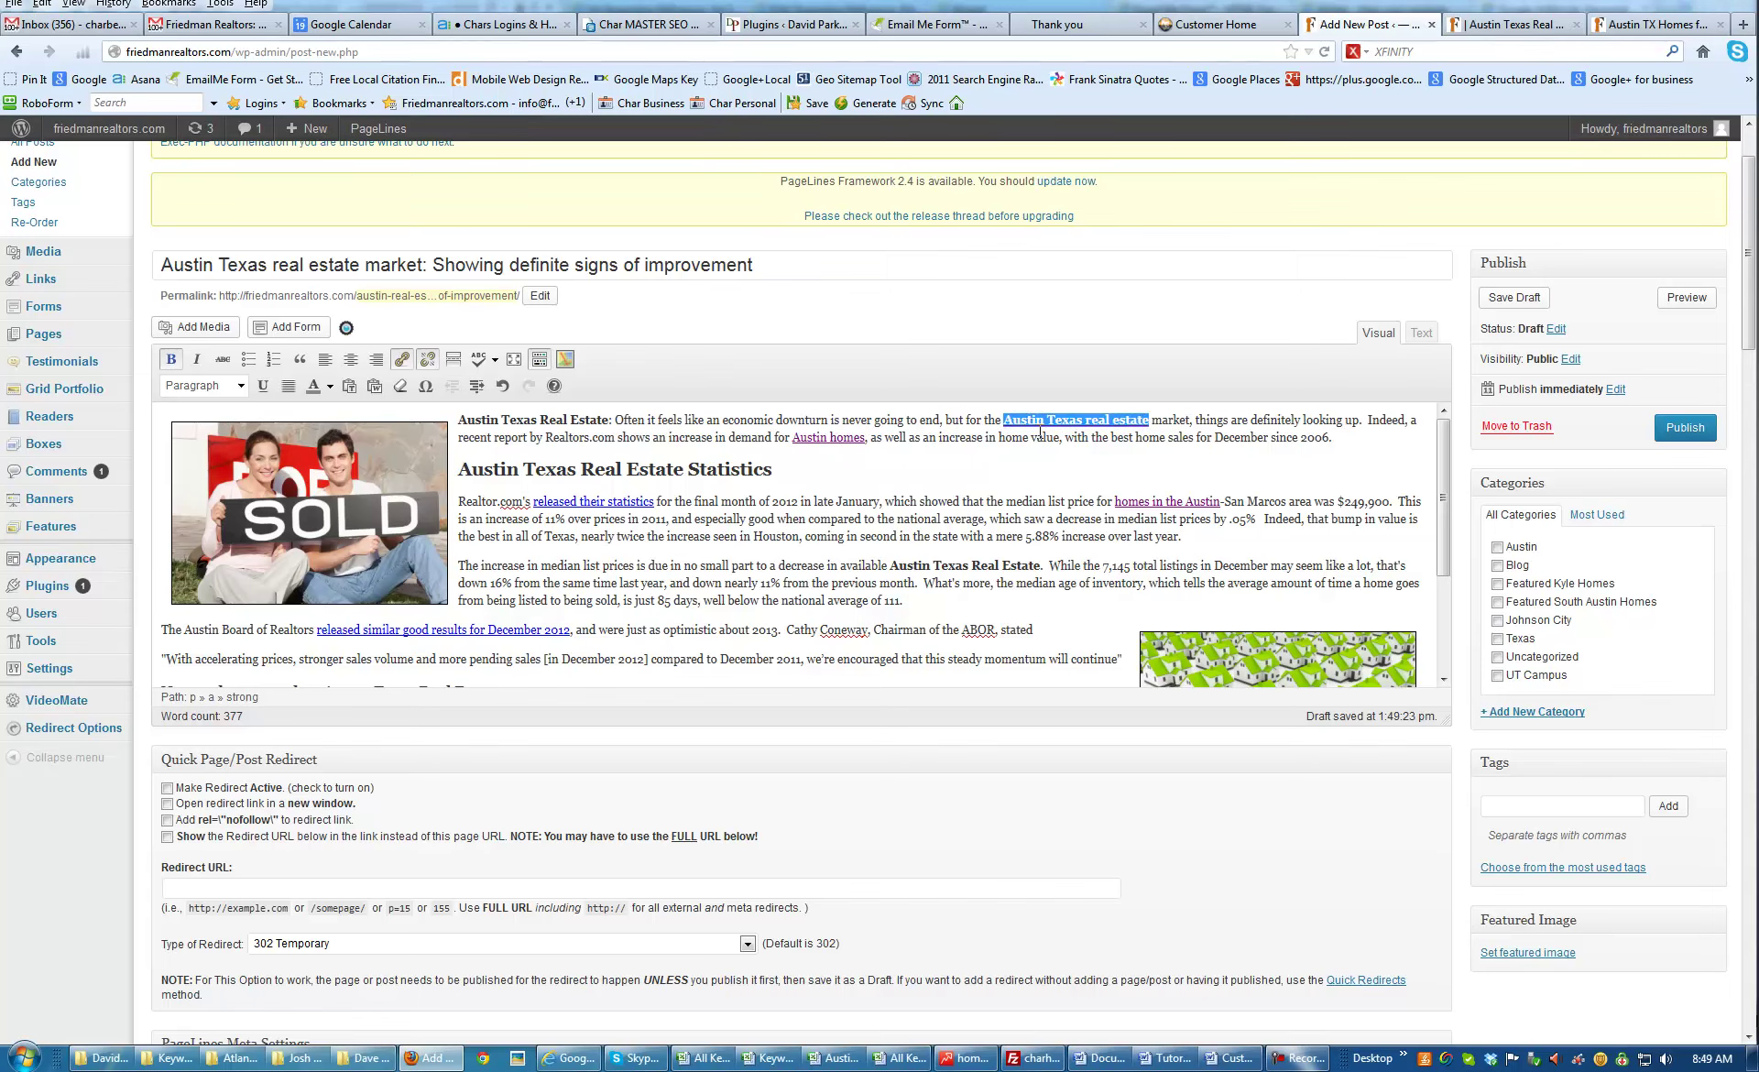
click(914, 437)
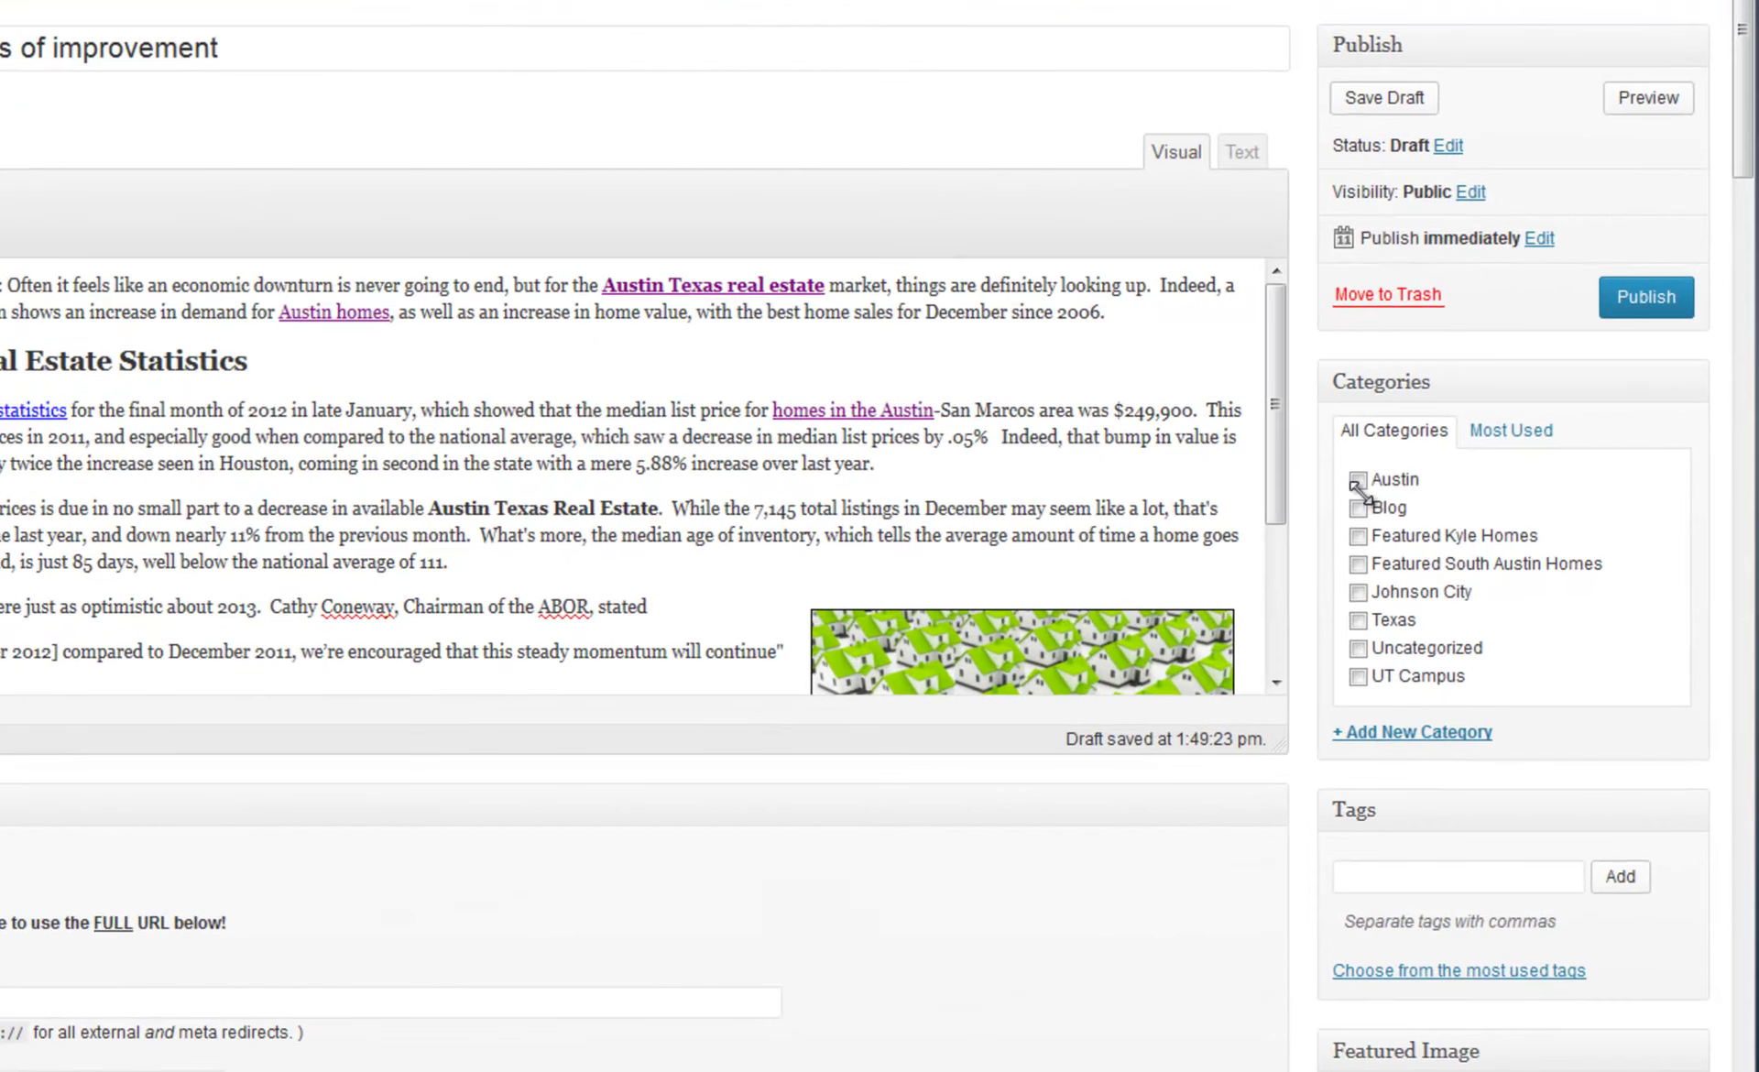
Assign the post to the Blog and Austin categories
click(1481, 540)
click(1359, 479)
Enter "Austin Texas real estate" as the post's first tag, with "real" in lowercase and a comma after it
click(1536, 879)
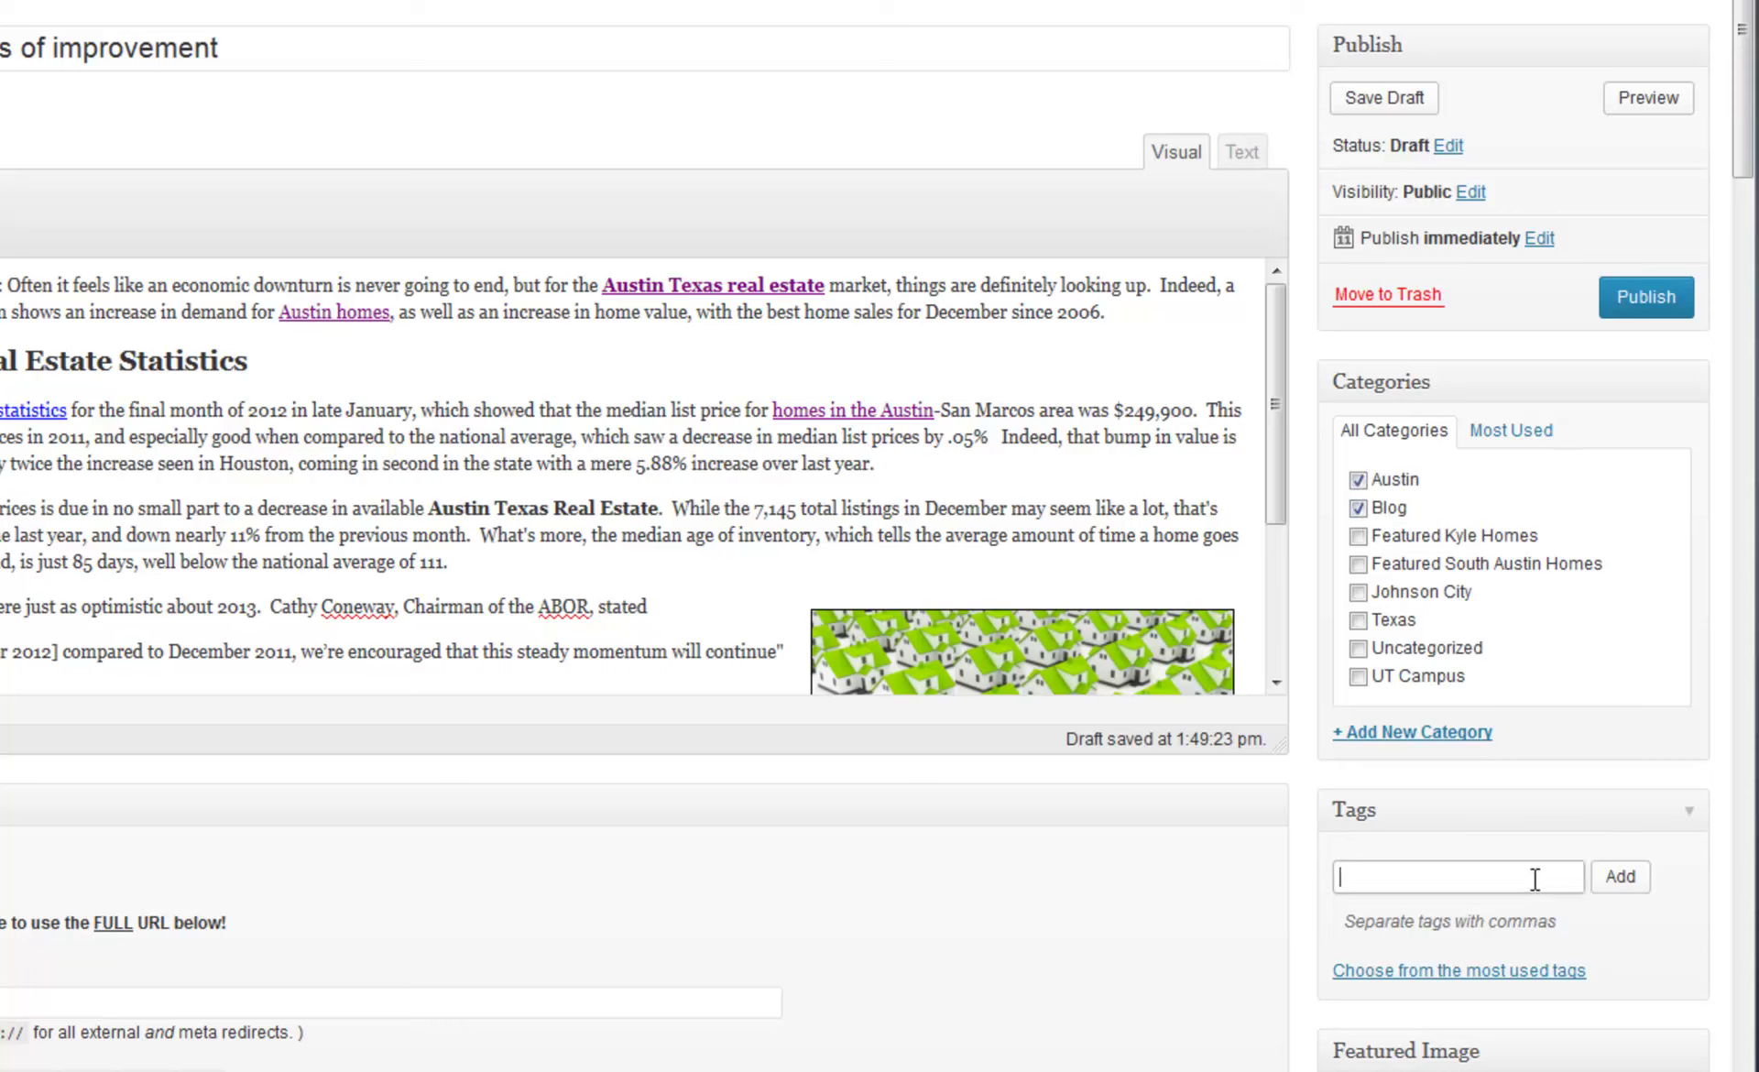
text(Austin Texas Real estate)
key(Left)
key(Left)
key(Left)
key(Left)
key(Left)
key(Left)
key(Left)
key(Left)
key(Left)
key(Left)
key(Left)
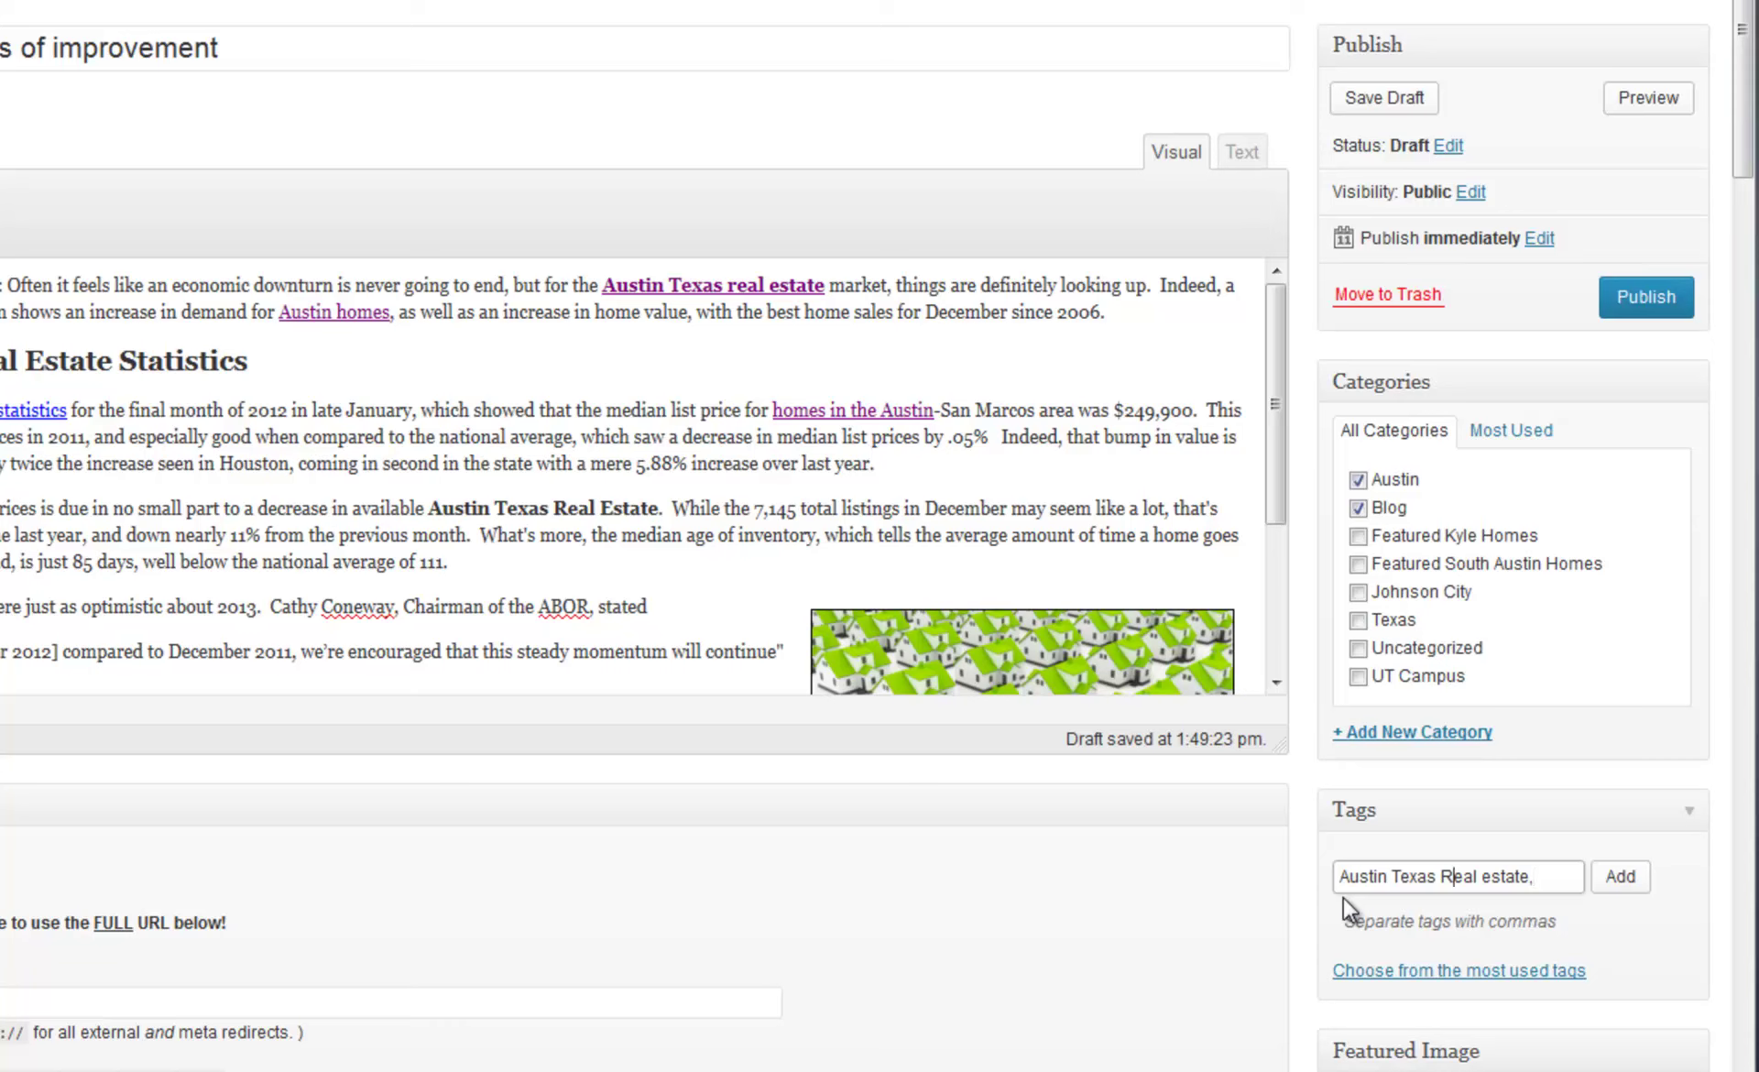
key(BackSpace)
text(r)
Enter "Austin Texas real estate market" as the second tag and add both tags to the post
key(Right)
key(Right)
key(Right)
key(Right)
key(Right)
key(Right)
key(Right)
text(Austin Texas real es)
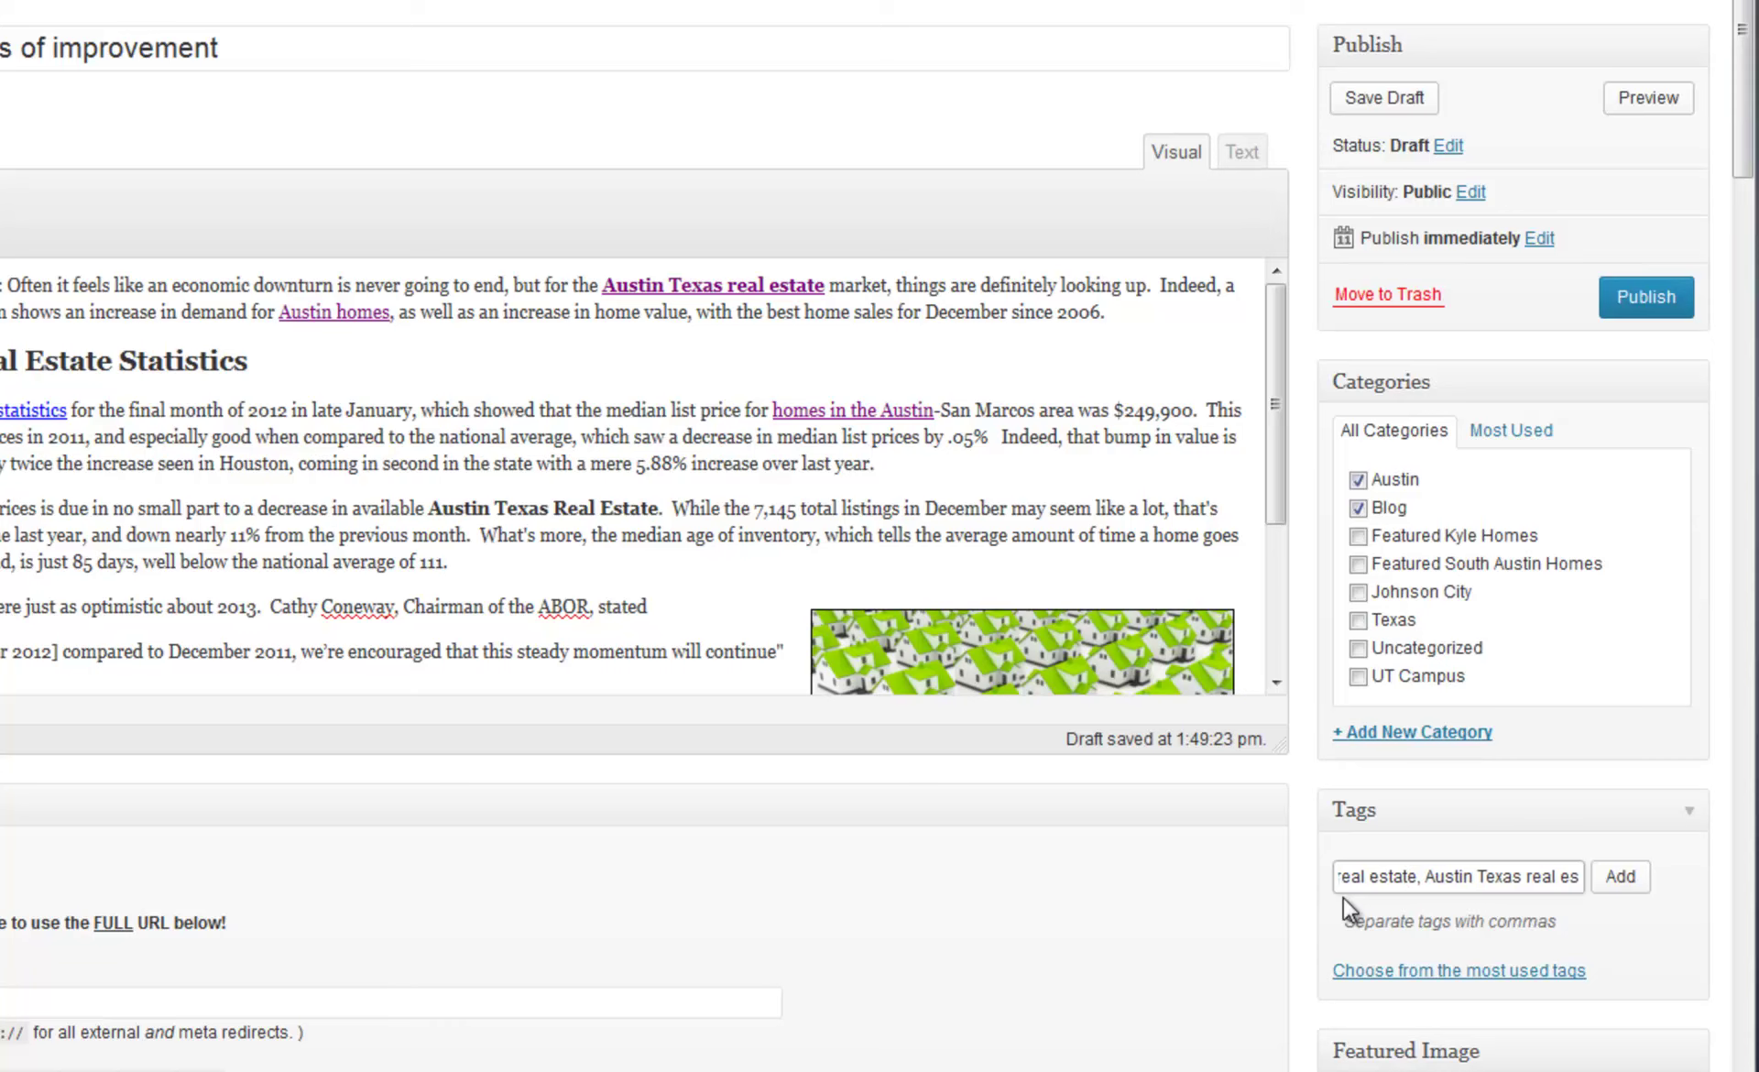
text(tate market)
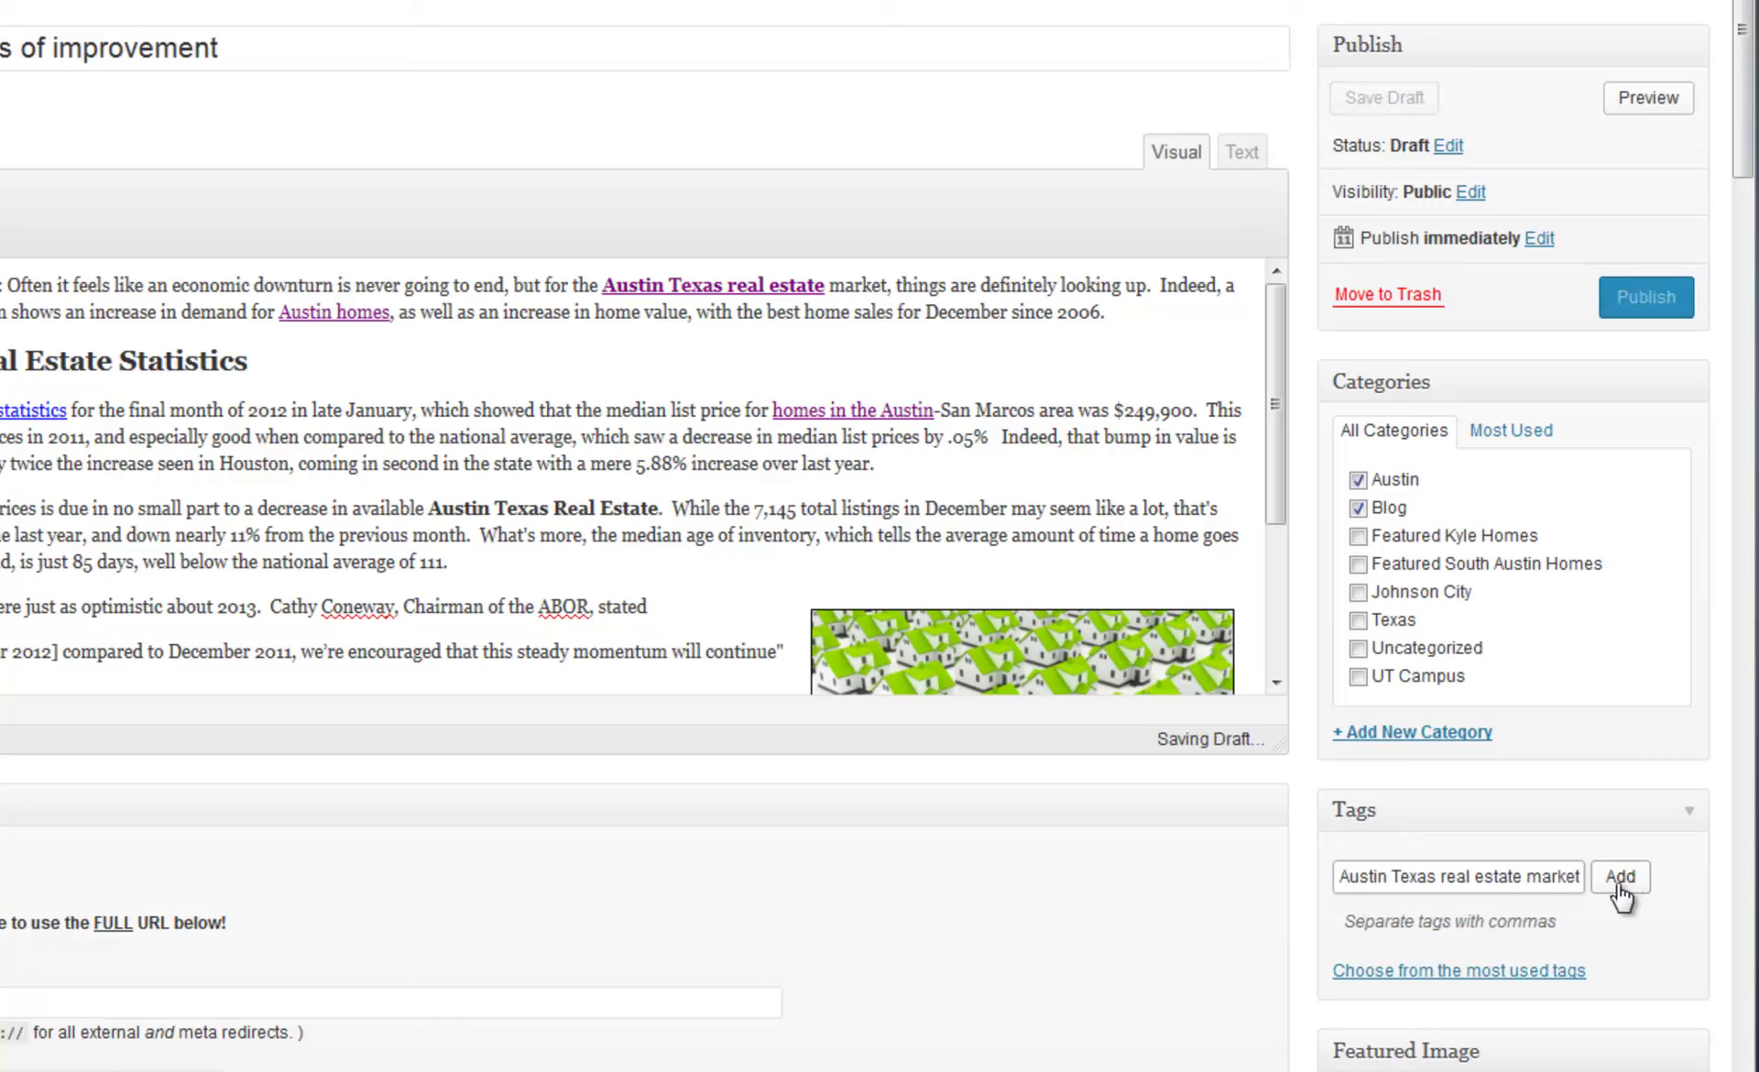
key(Return)
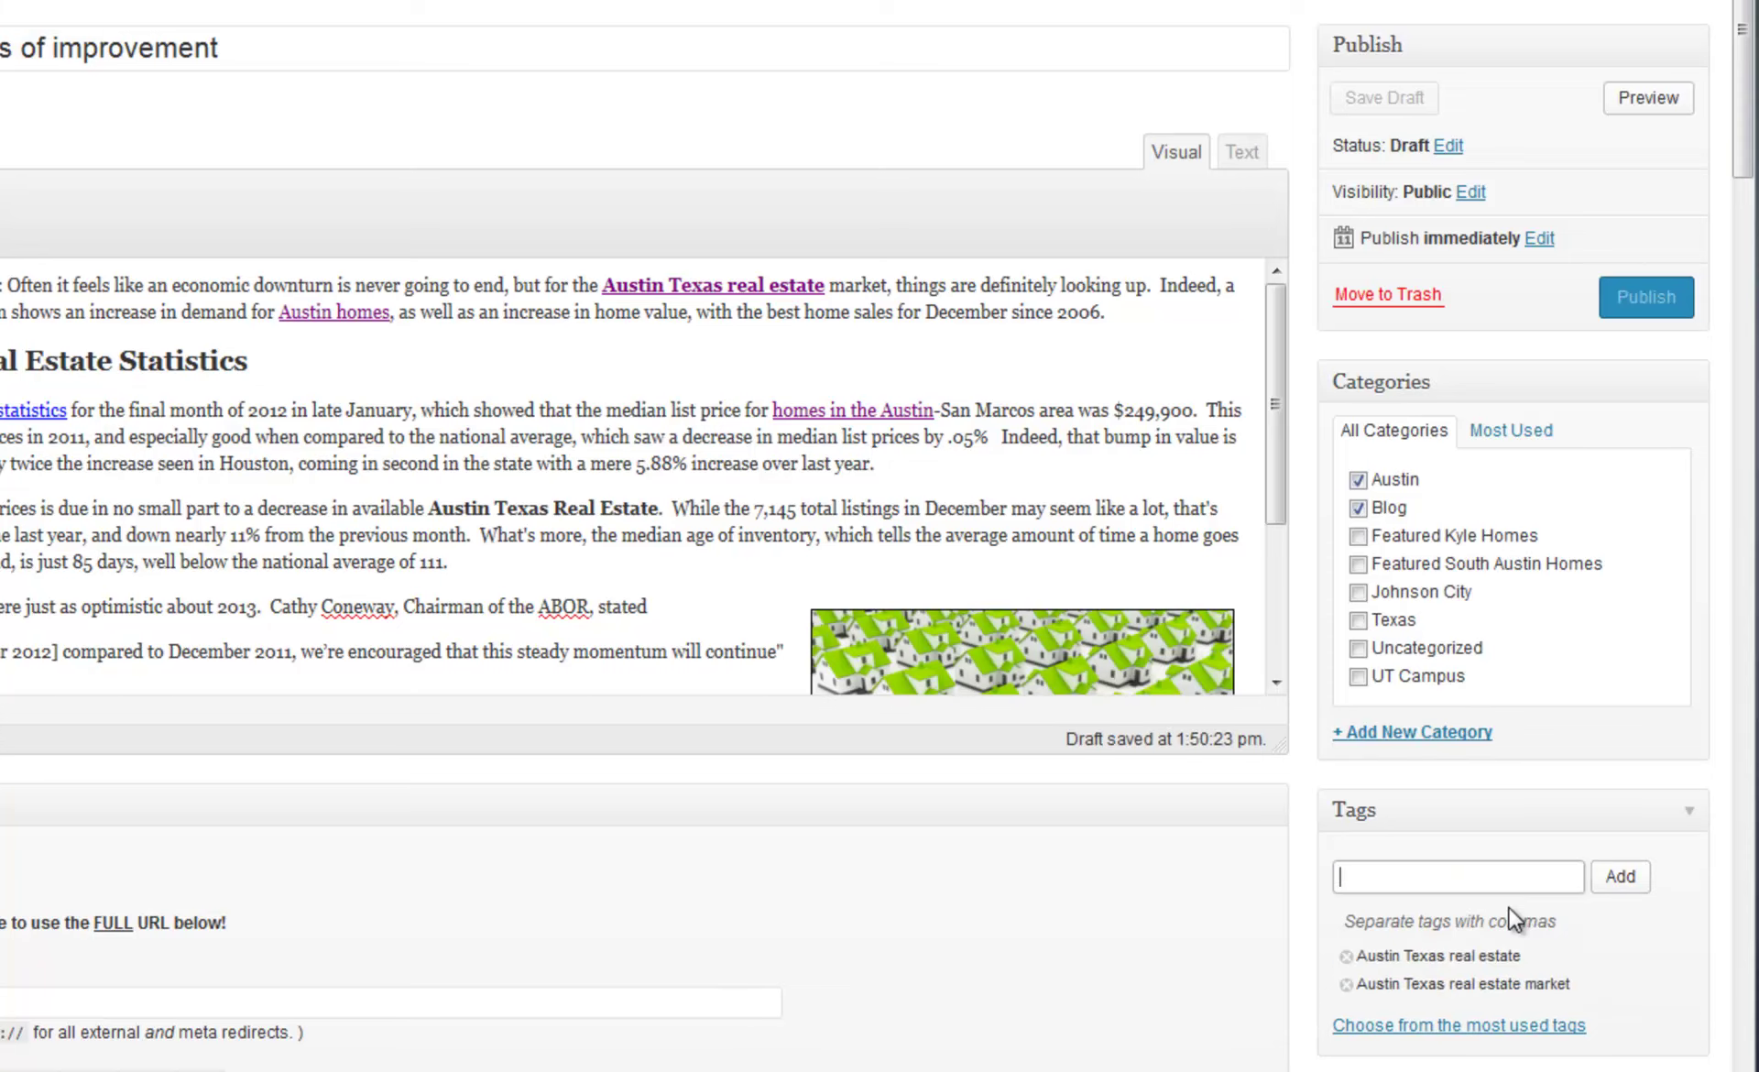
Set the image of the couple holding the SOLD sign as the post's featured image
scroll(1659, 843, down, 7)
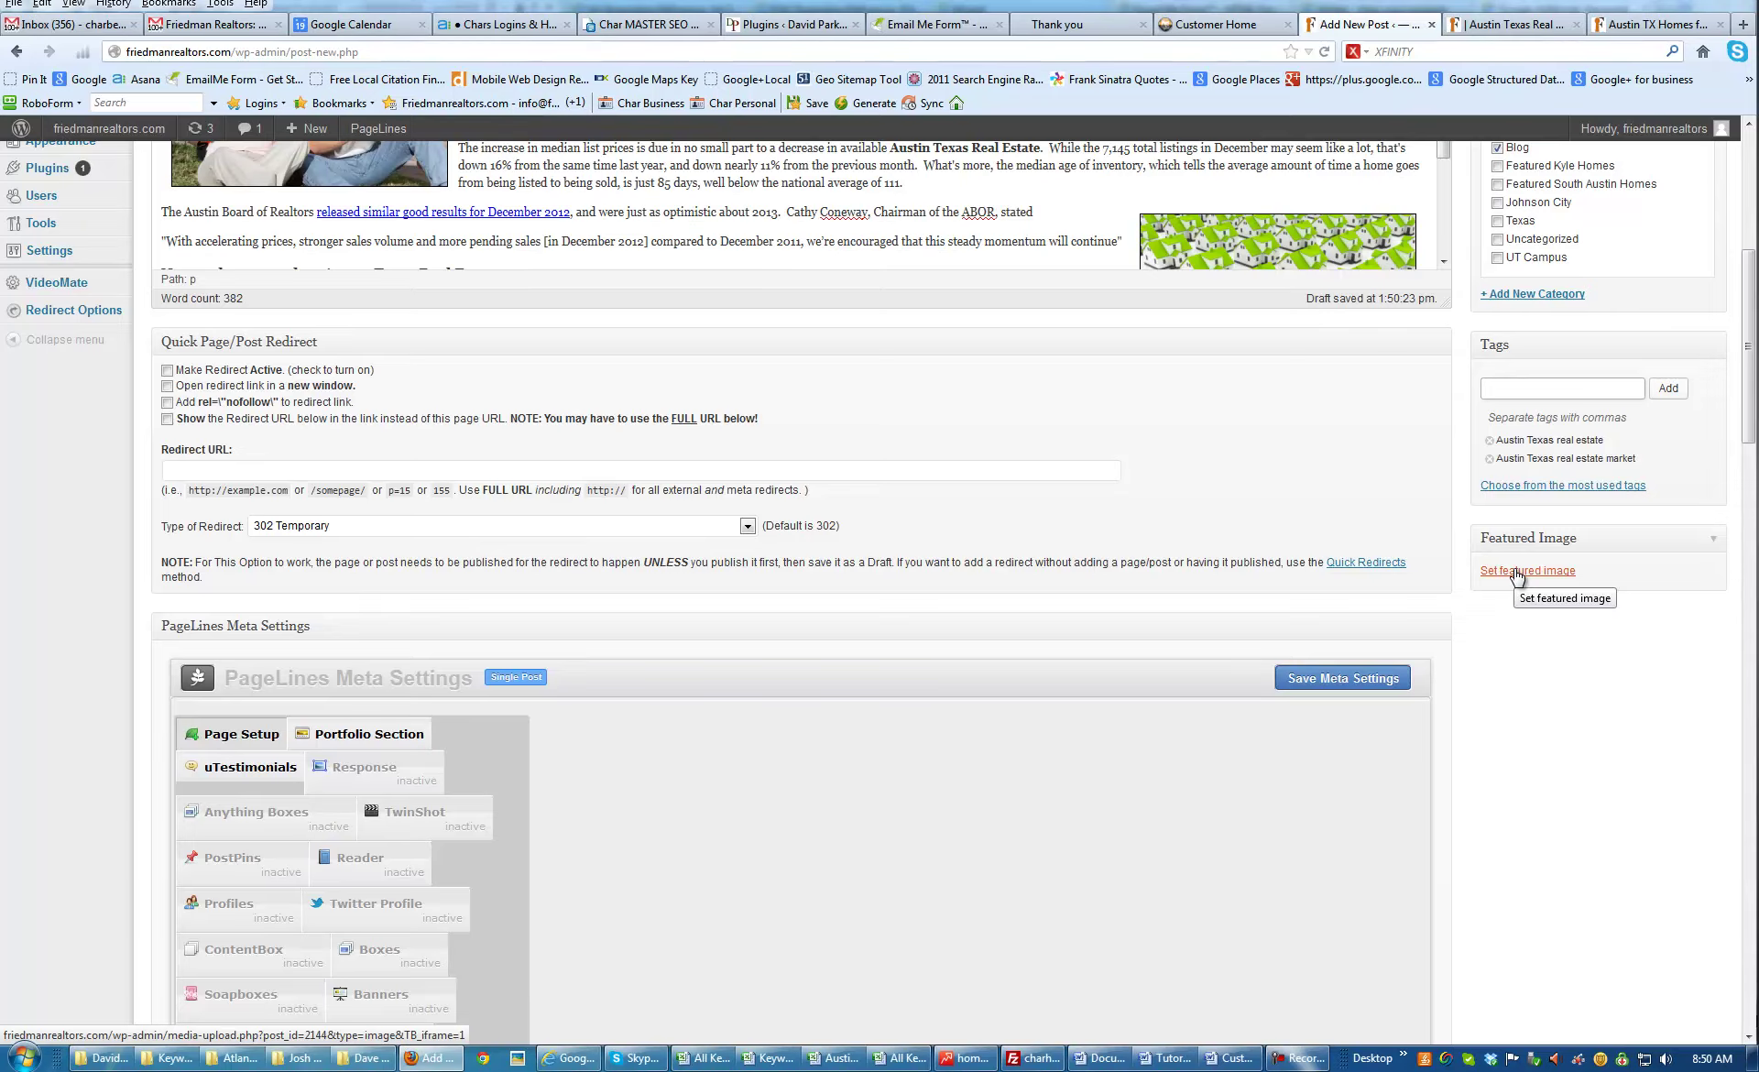
click(1517, 572)
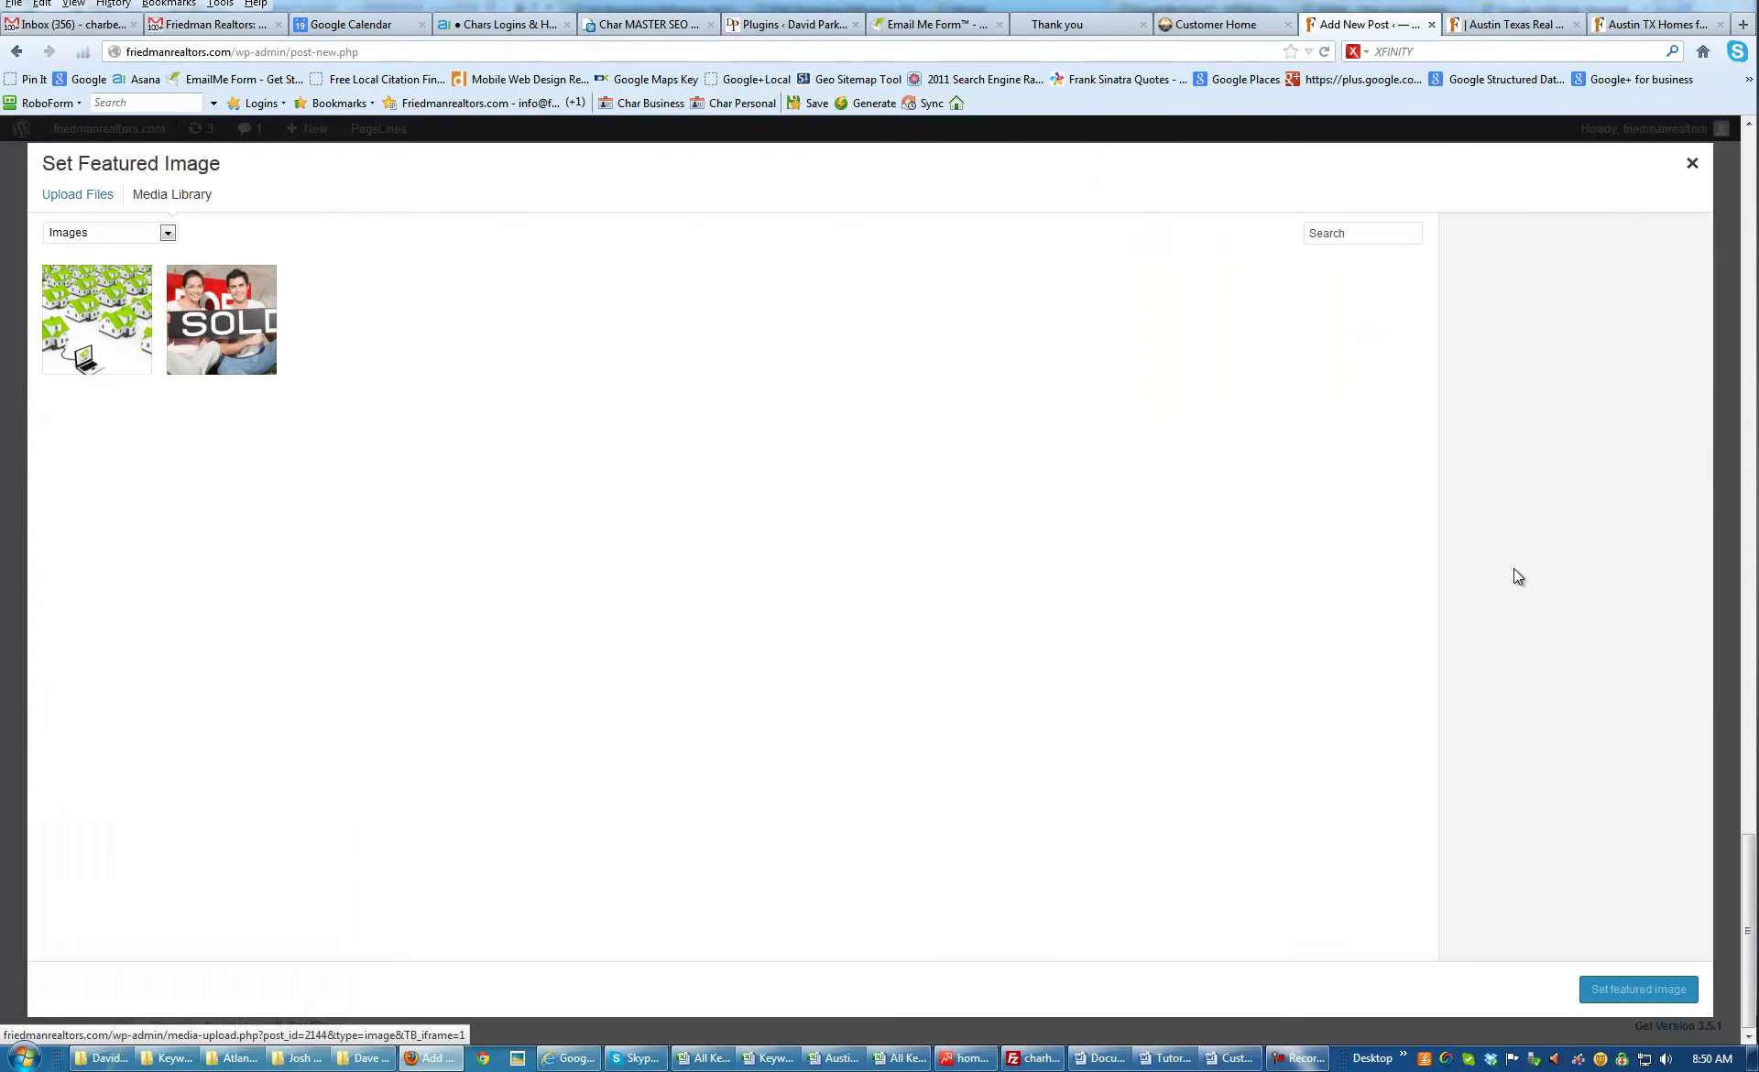
click(228, 314)
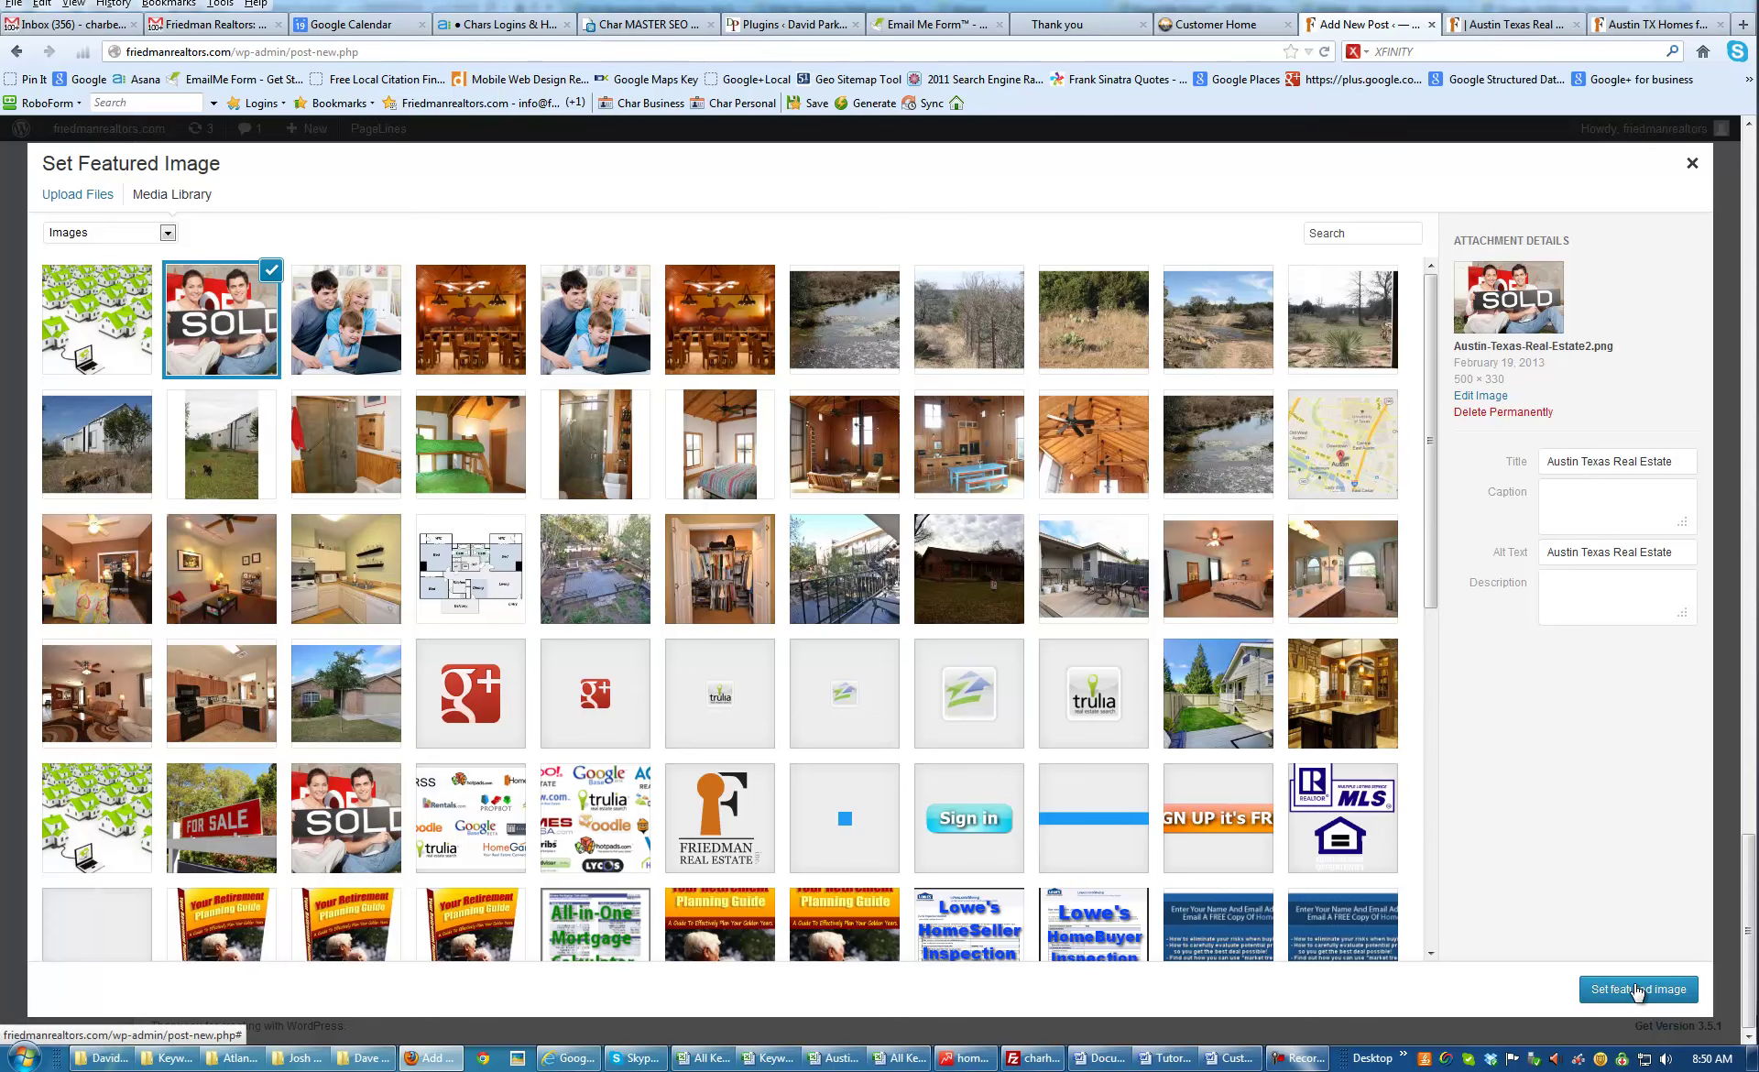
click(1638, 990)
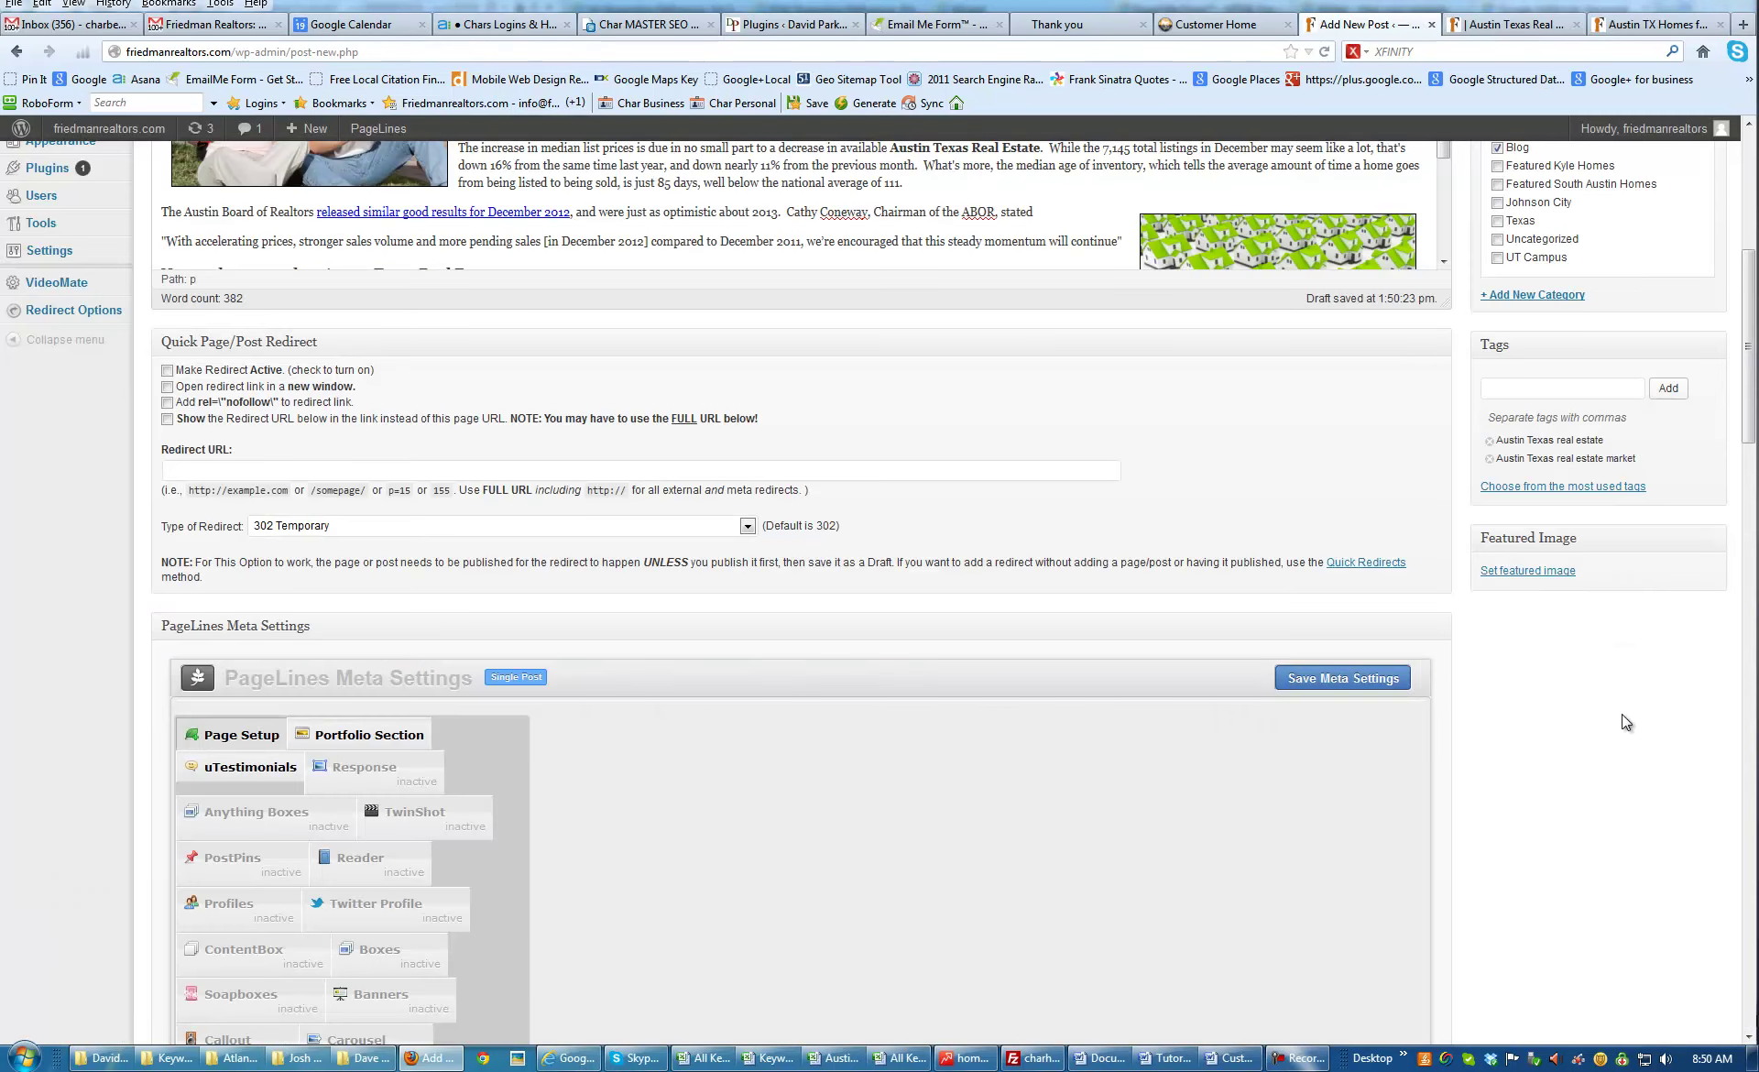
Set the All in One SEO Pack title to "Austin Texas Real Estate, Austin Texas Real Estate Market"
scroll(1539, 724, down, 9)
scroll(1489, 738, down, 15)
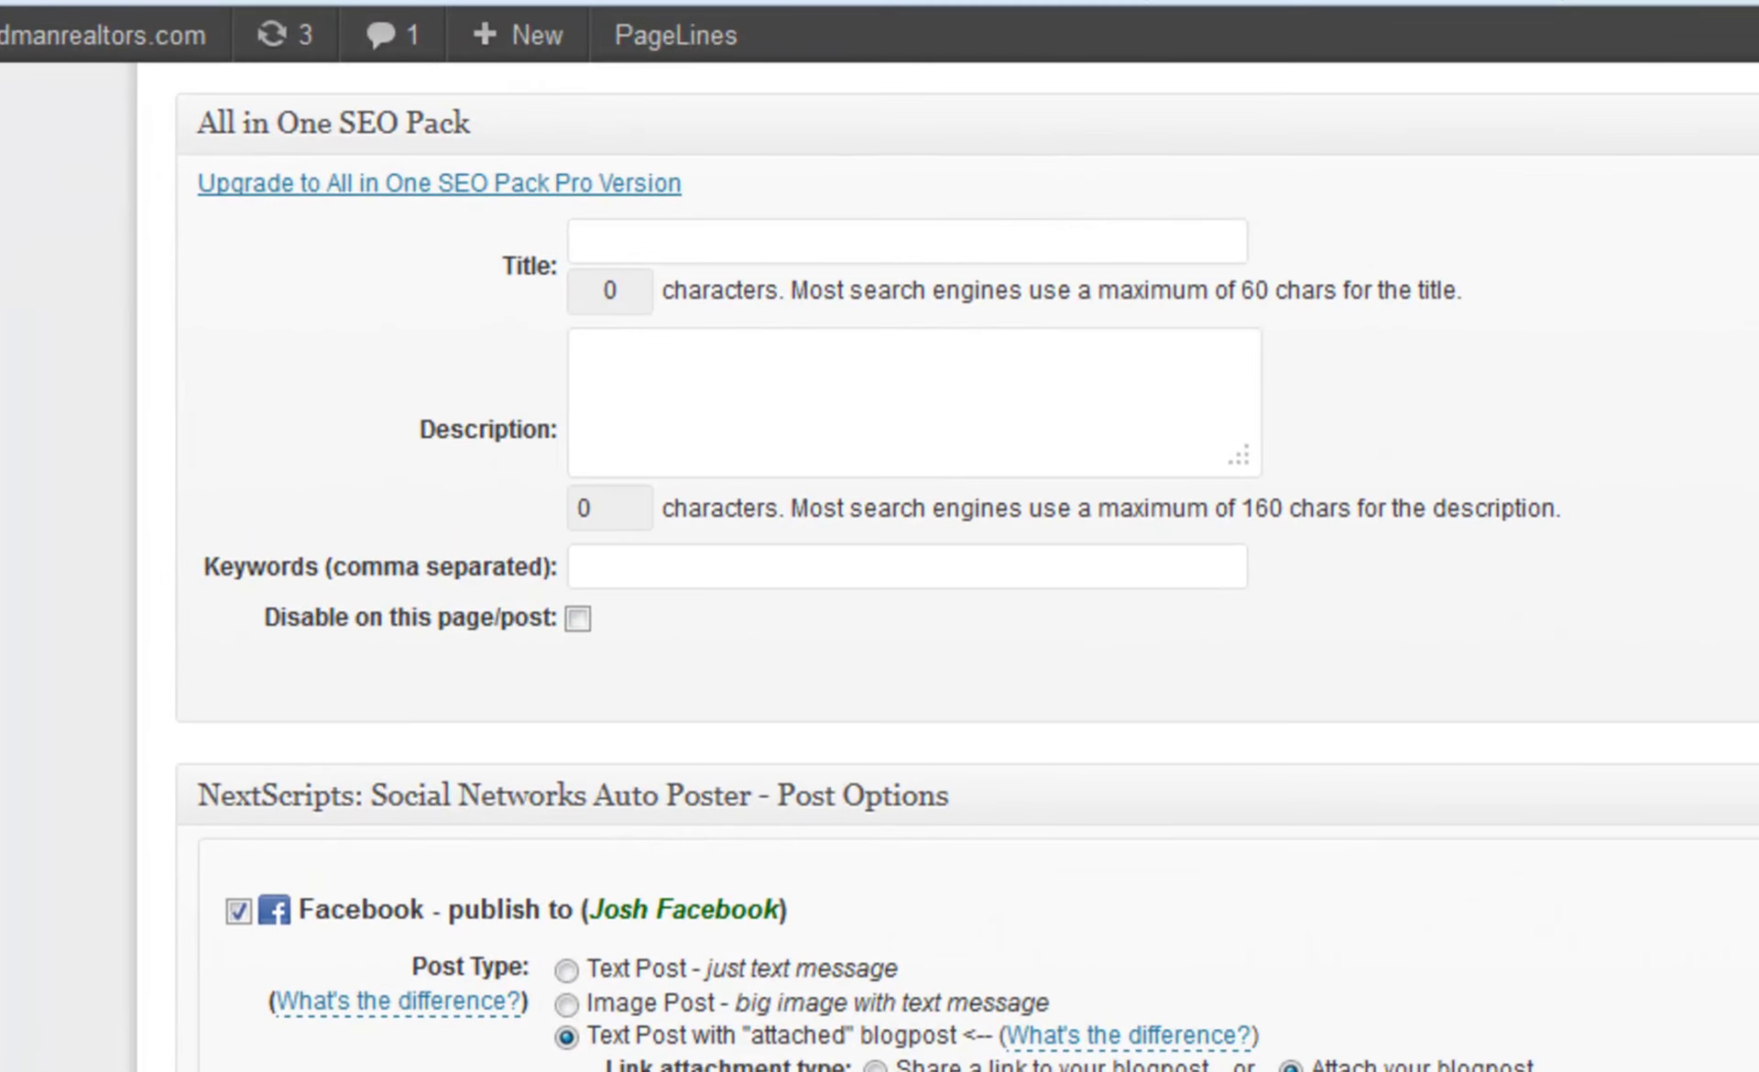
click(591, 241)
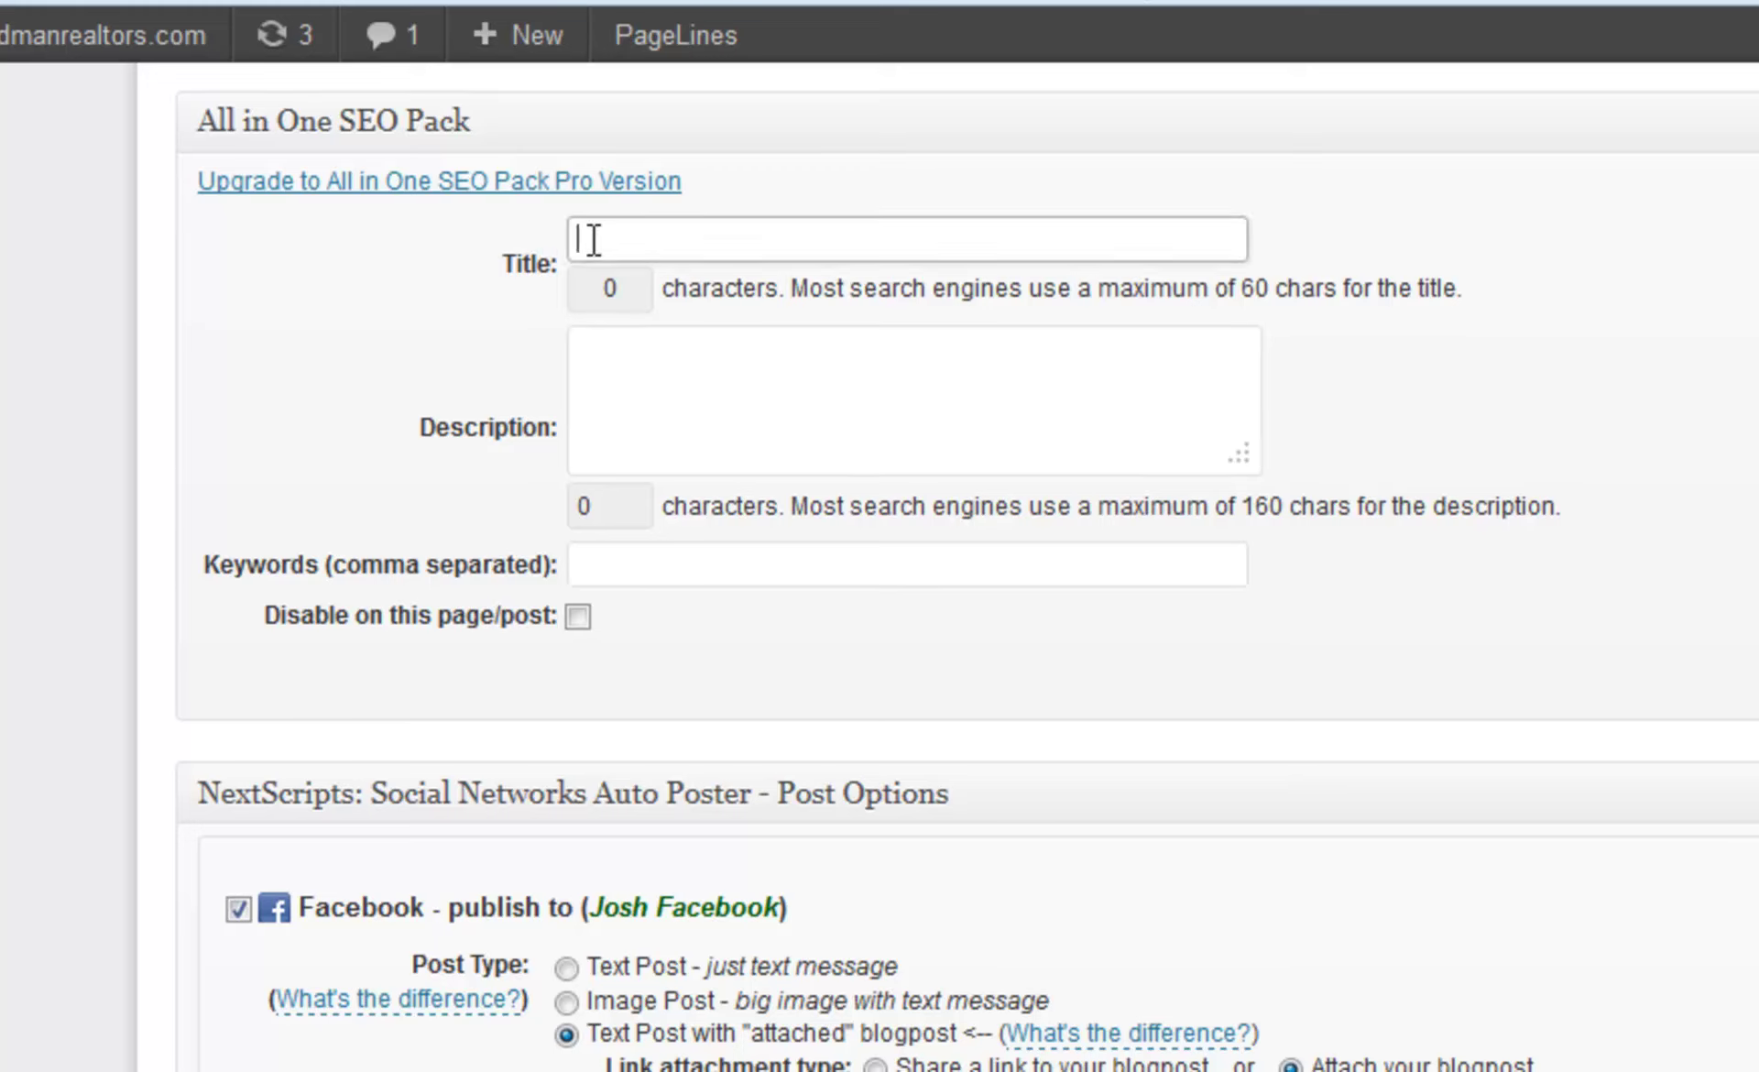
text(Austin Texas Real Estate, A)
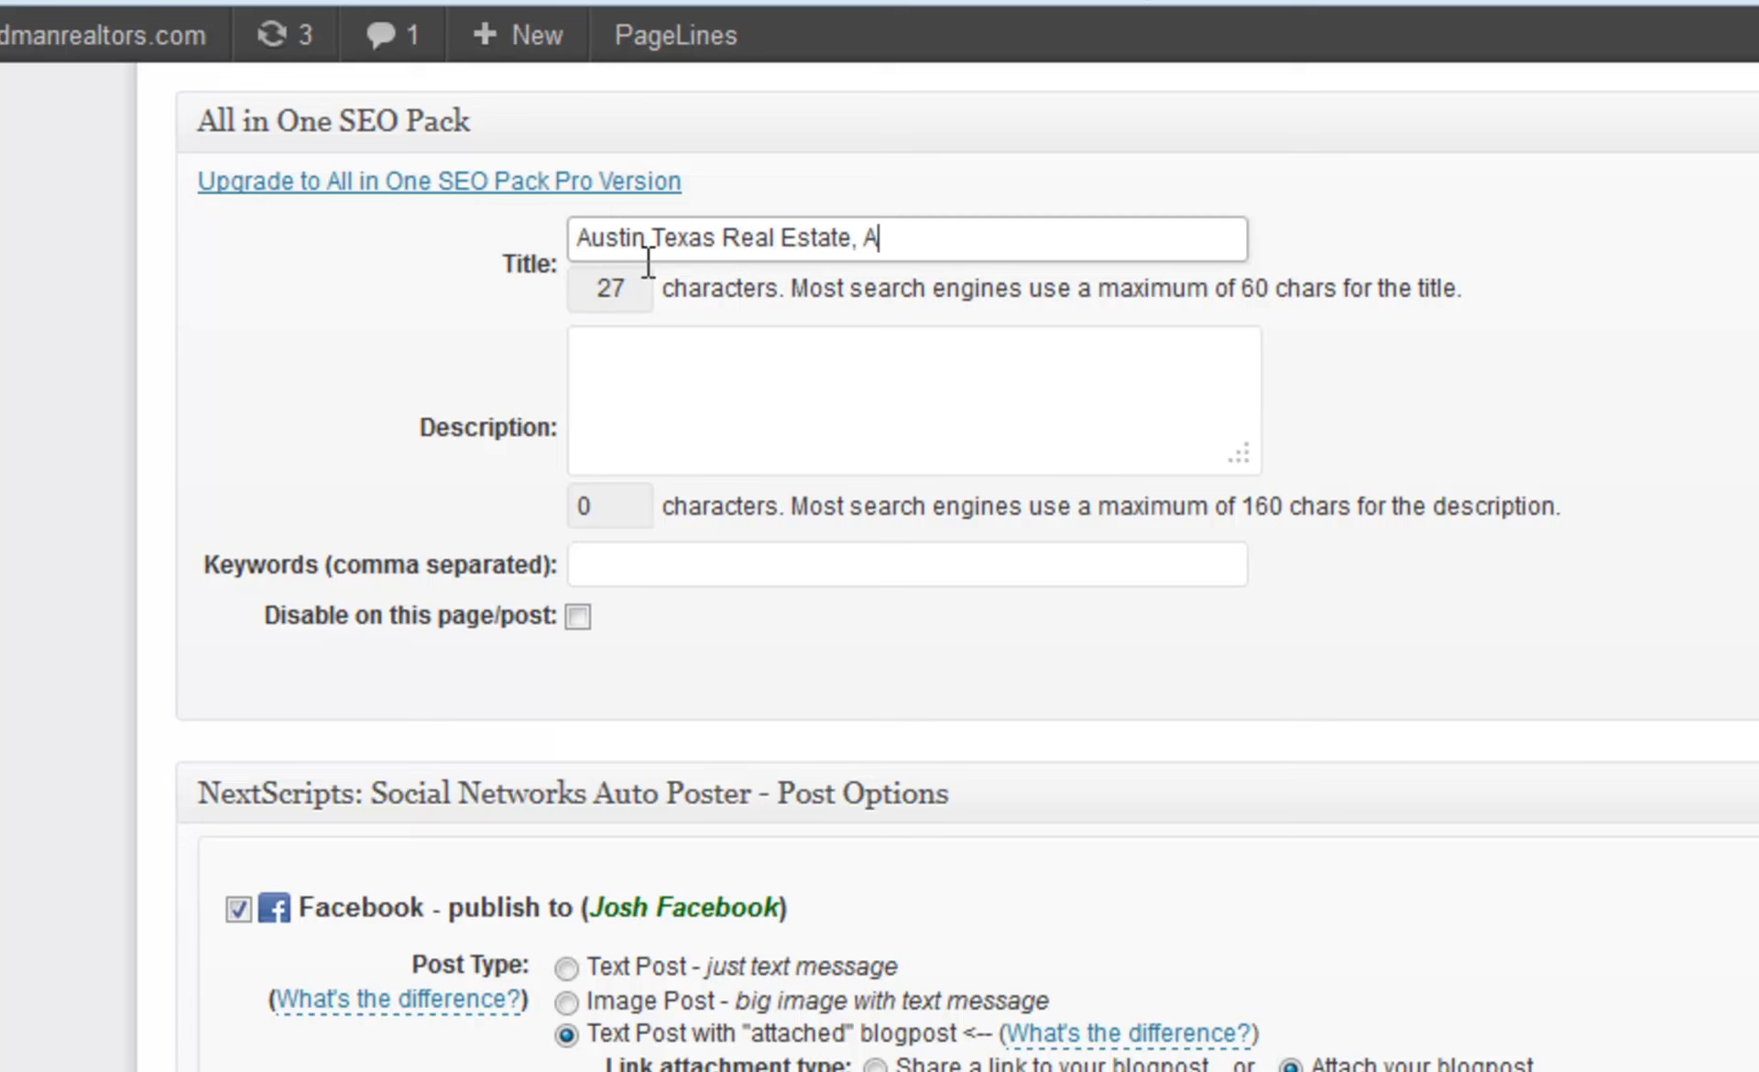
text(ustin Texas Real)
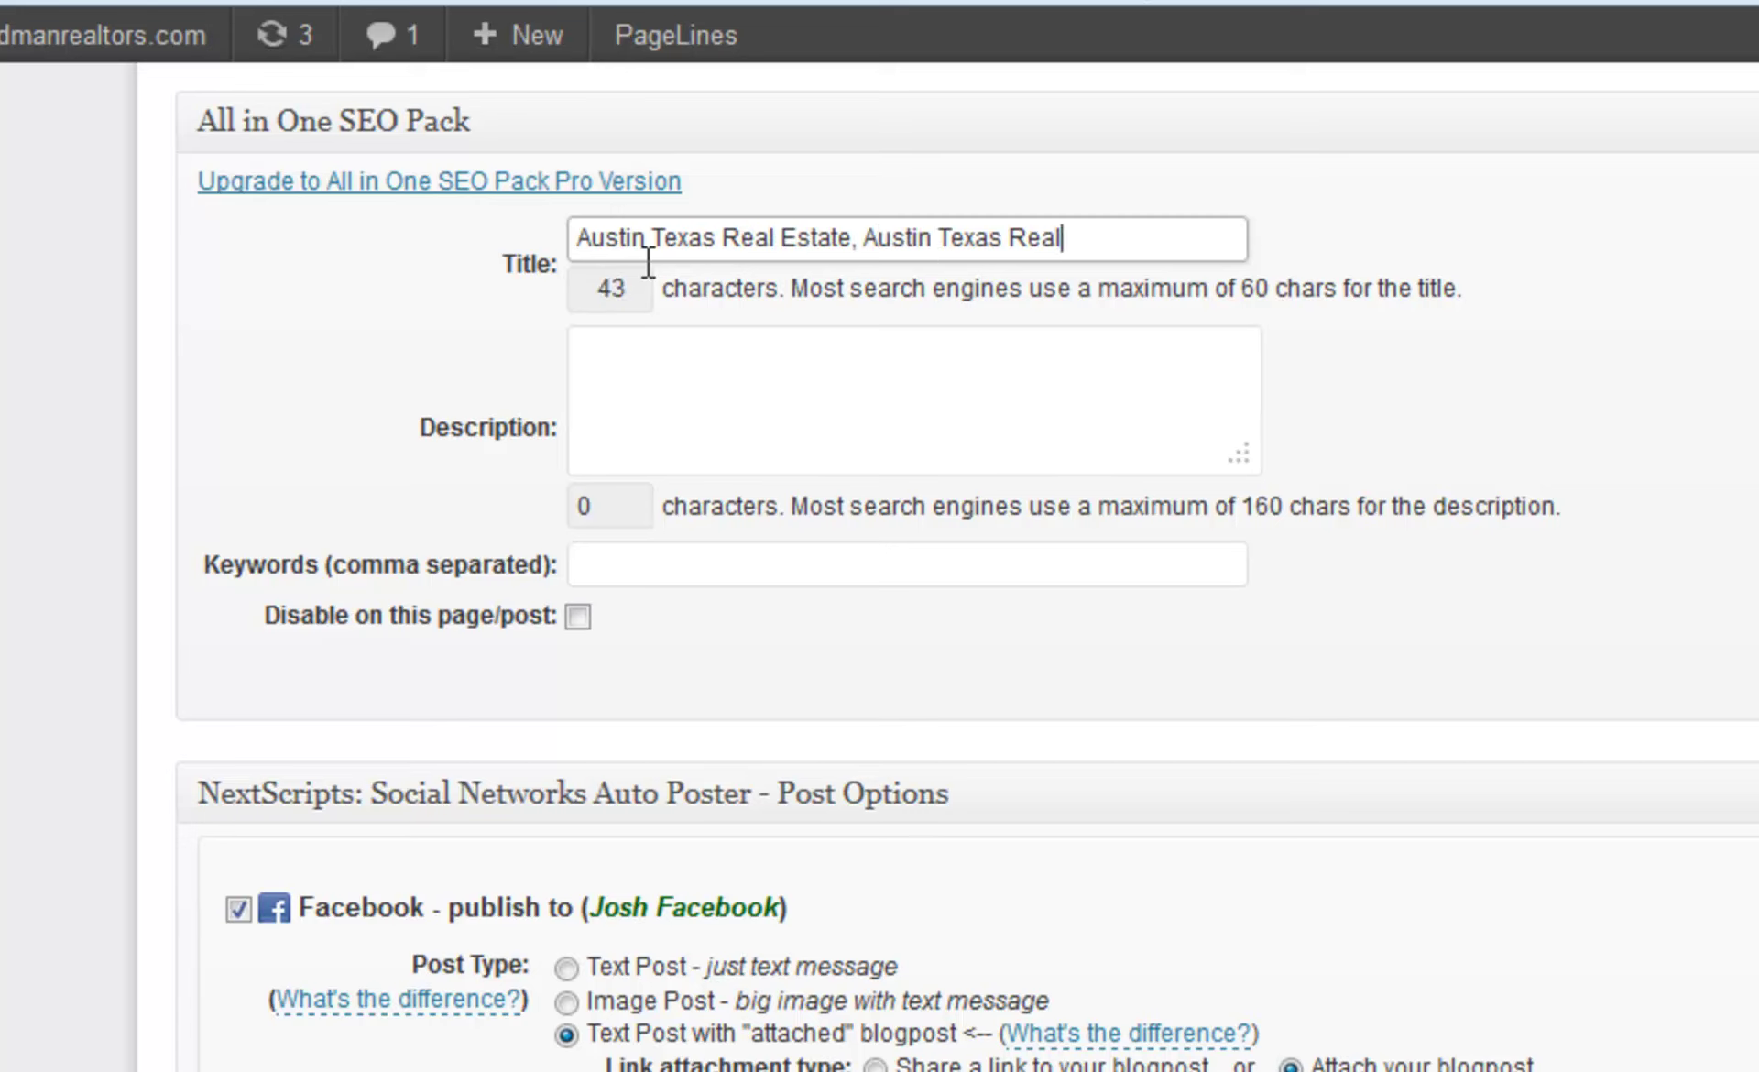
text( Estate Market)
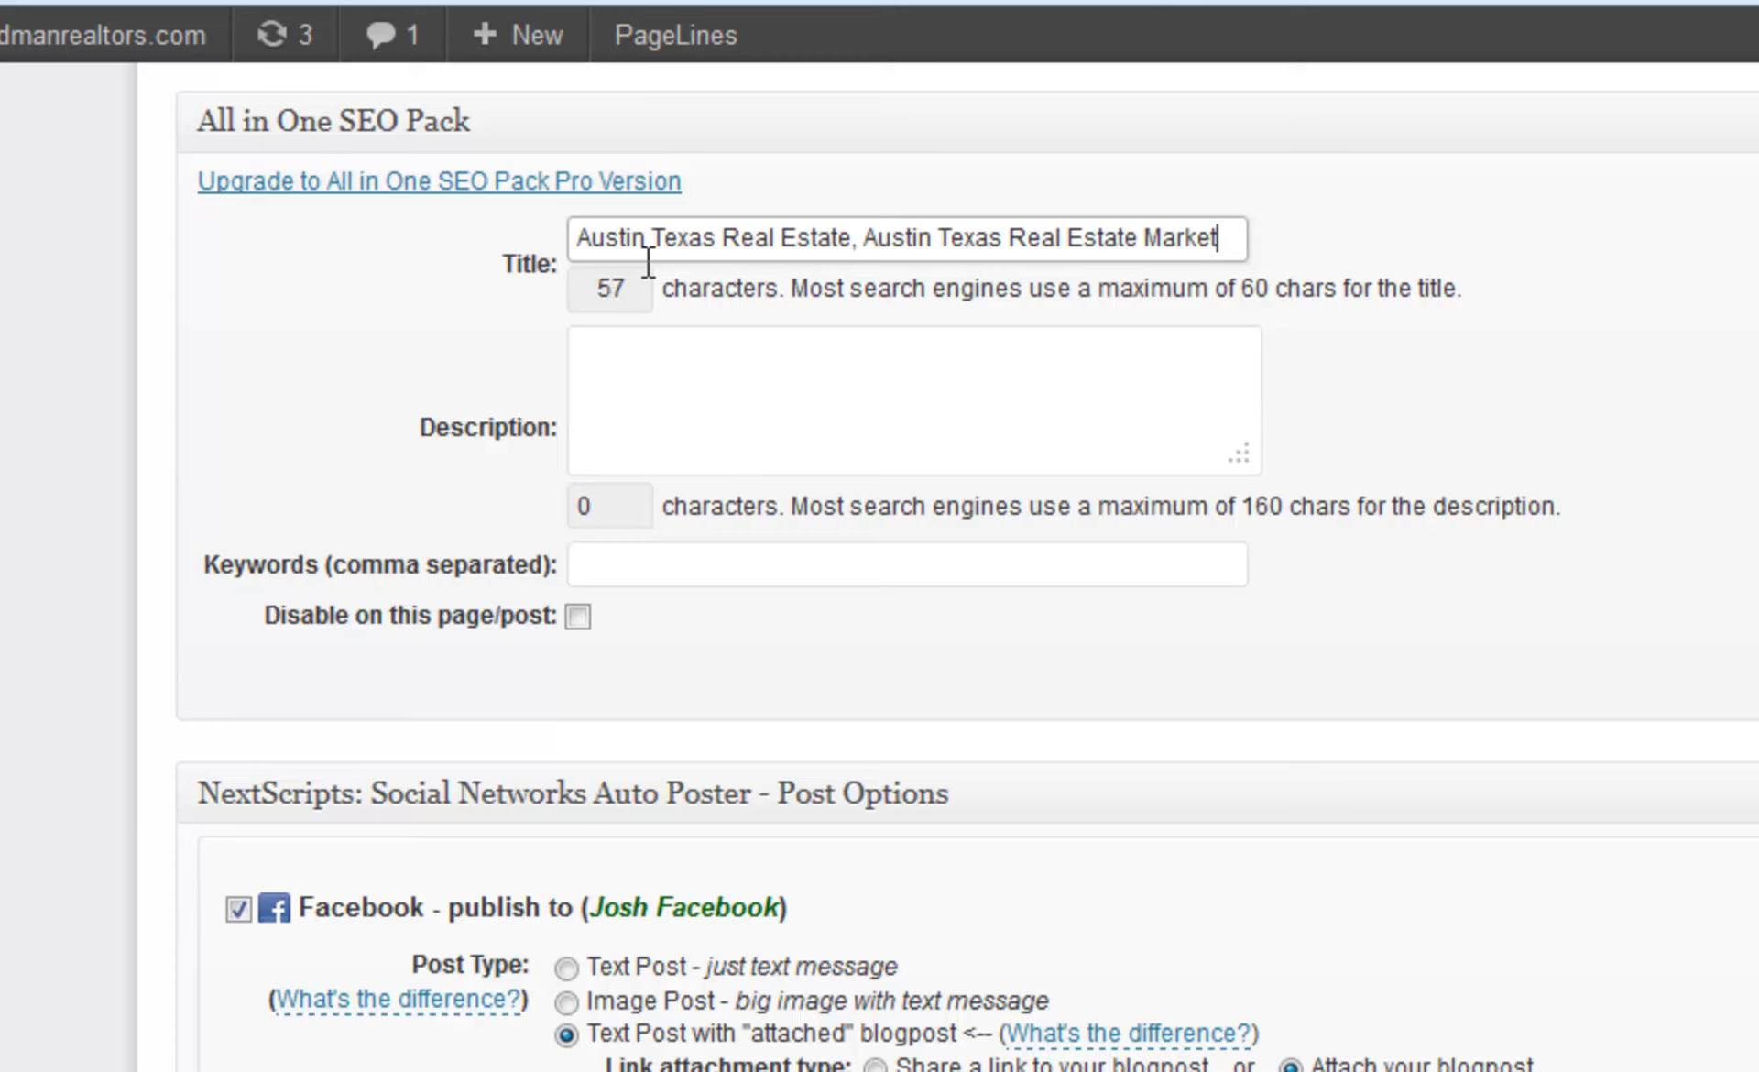
Copy the whole SEO title into the comma-separated SEO keywords
key(ctrl+a)
key(ctrl+c)
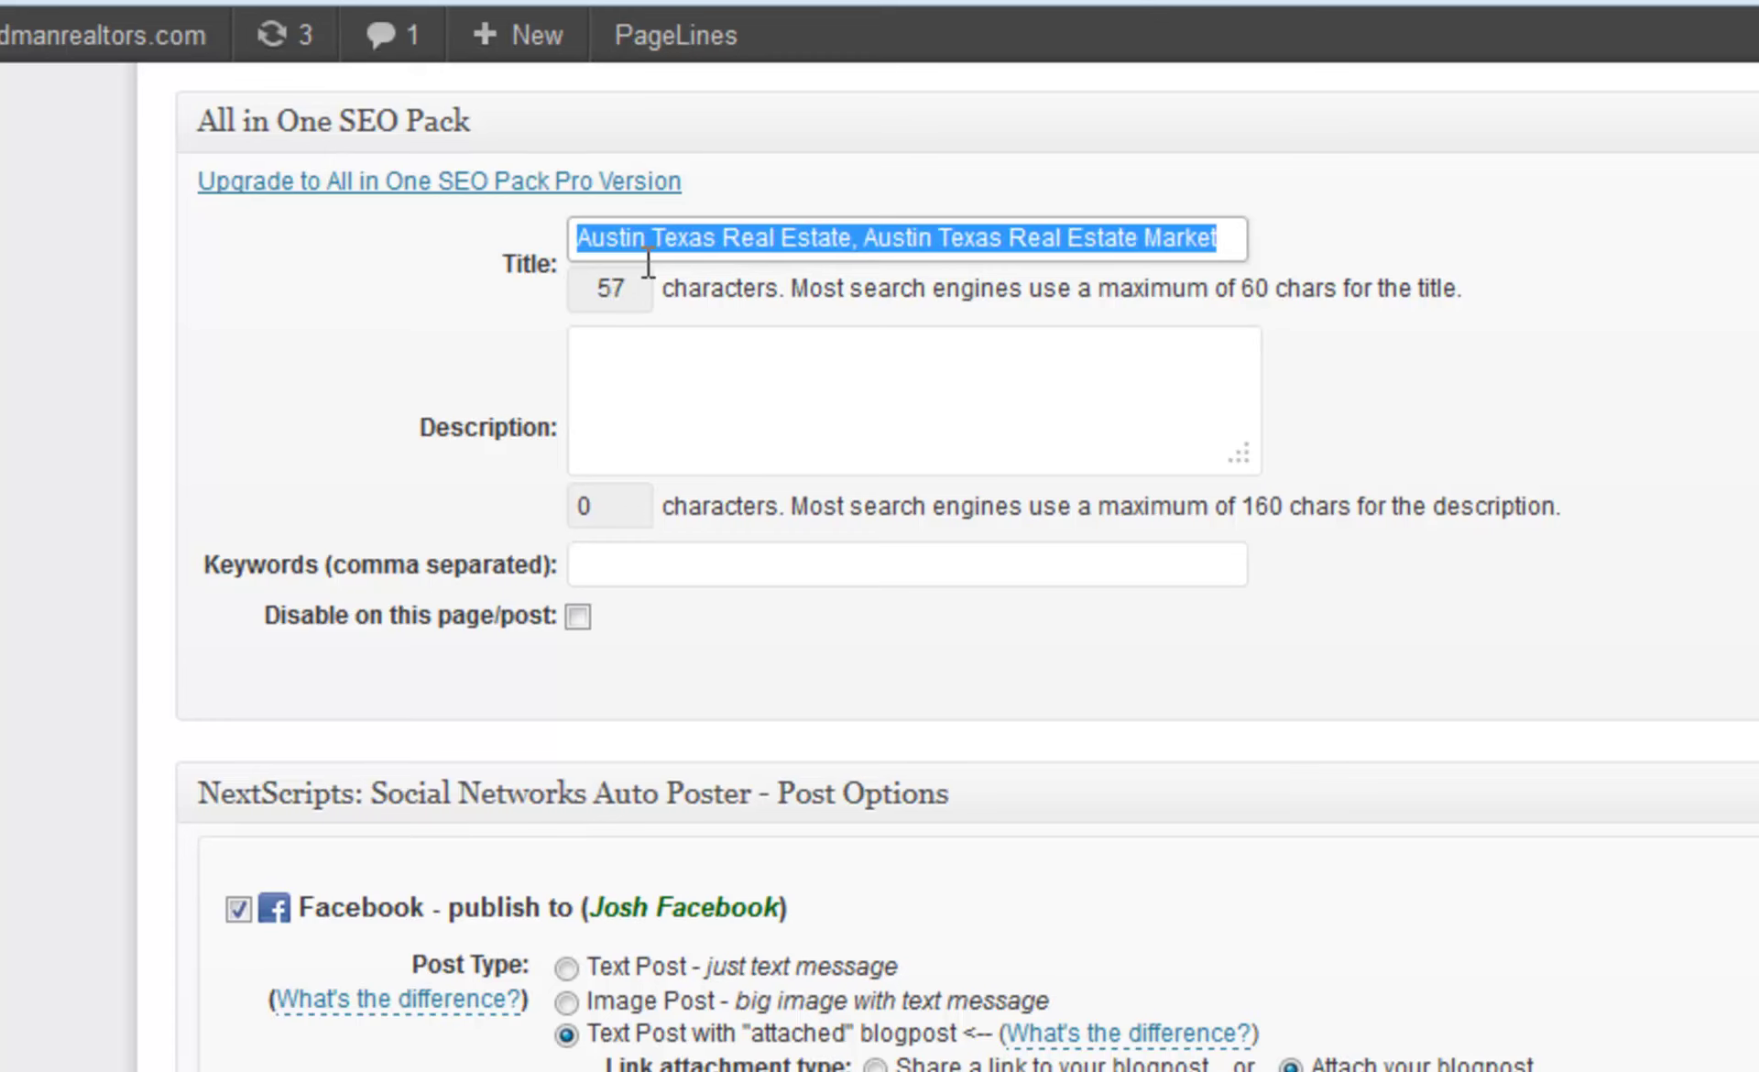
click(656, 558)
key(ctrl+v)
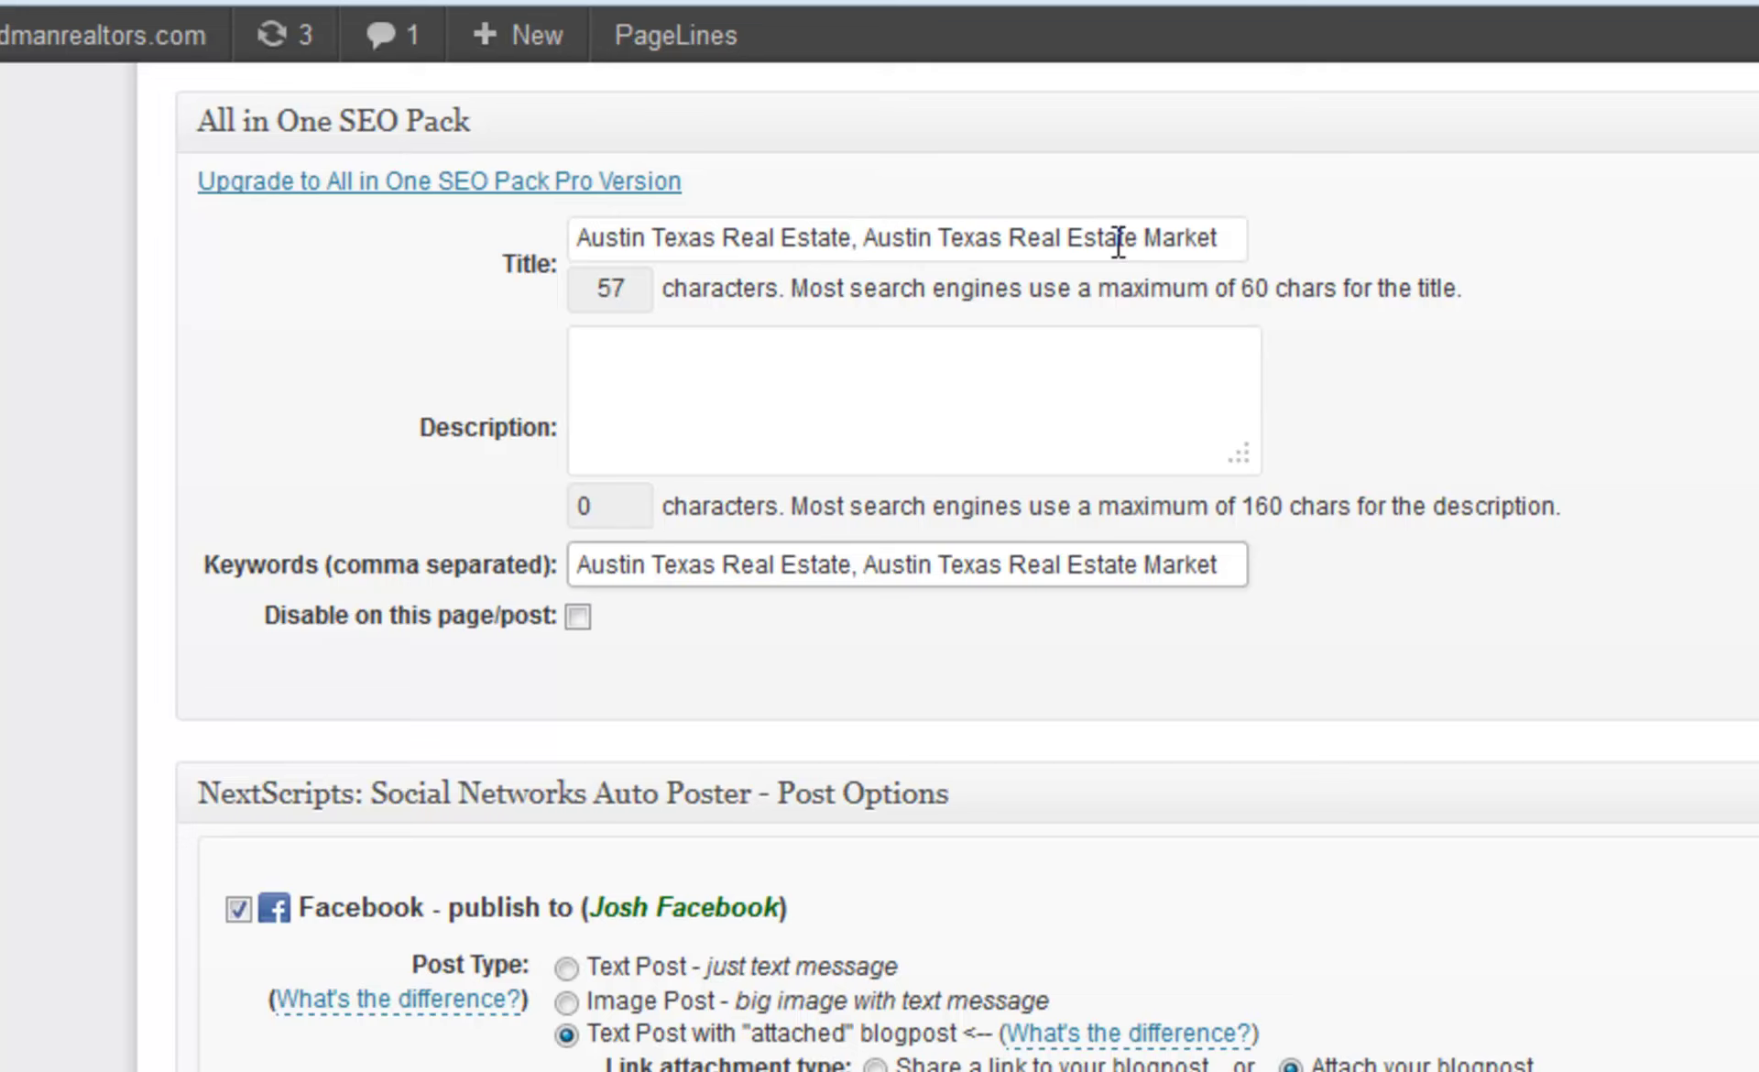
Set the SEO description to "Austin Texas Real Estate Market.", copying the phrase from the SEO title and ending it with a period
drag(1222, 240, 864, 244)
key(ctrl+c)
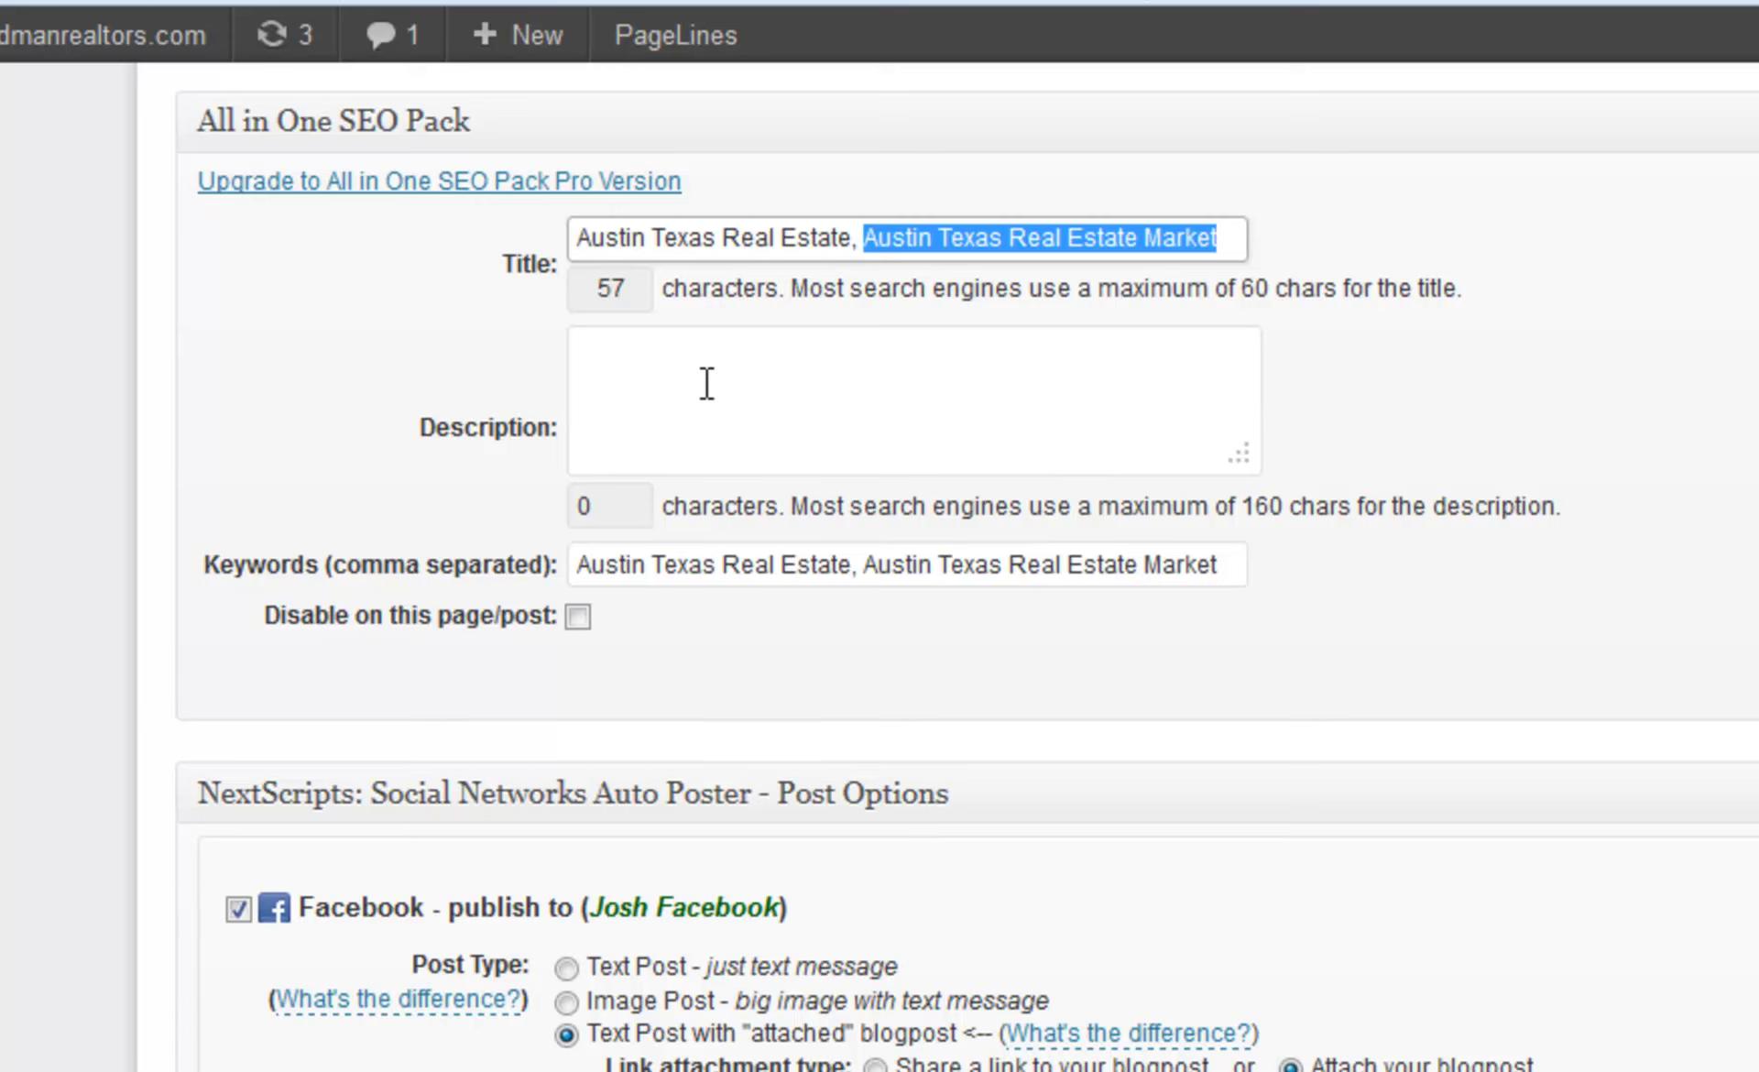
click(638, 357)
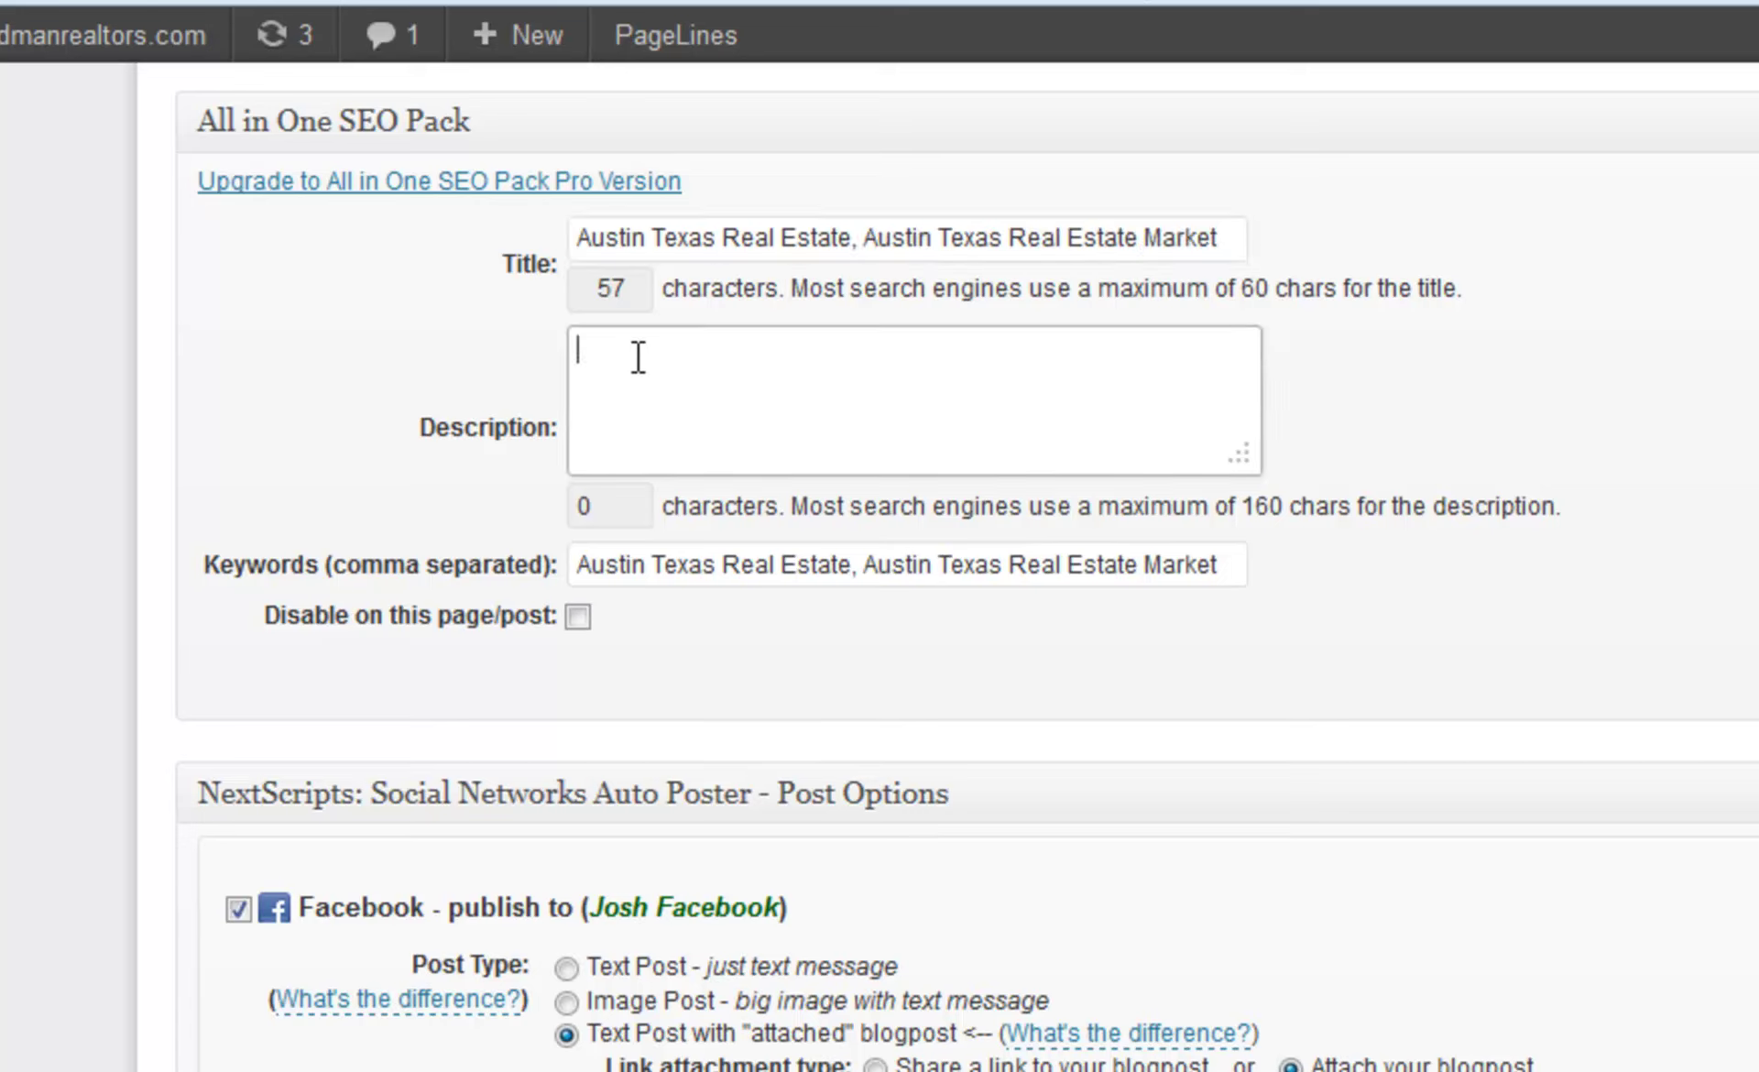
key(ctrl+v)
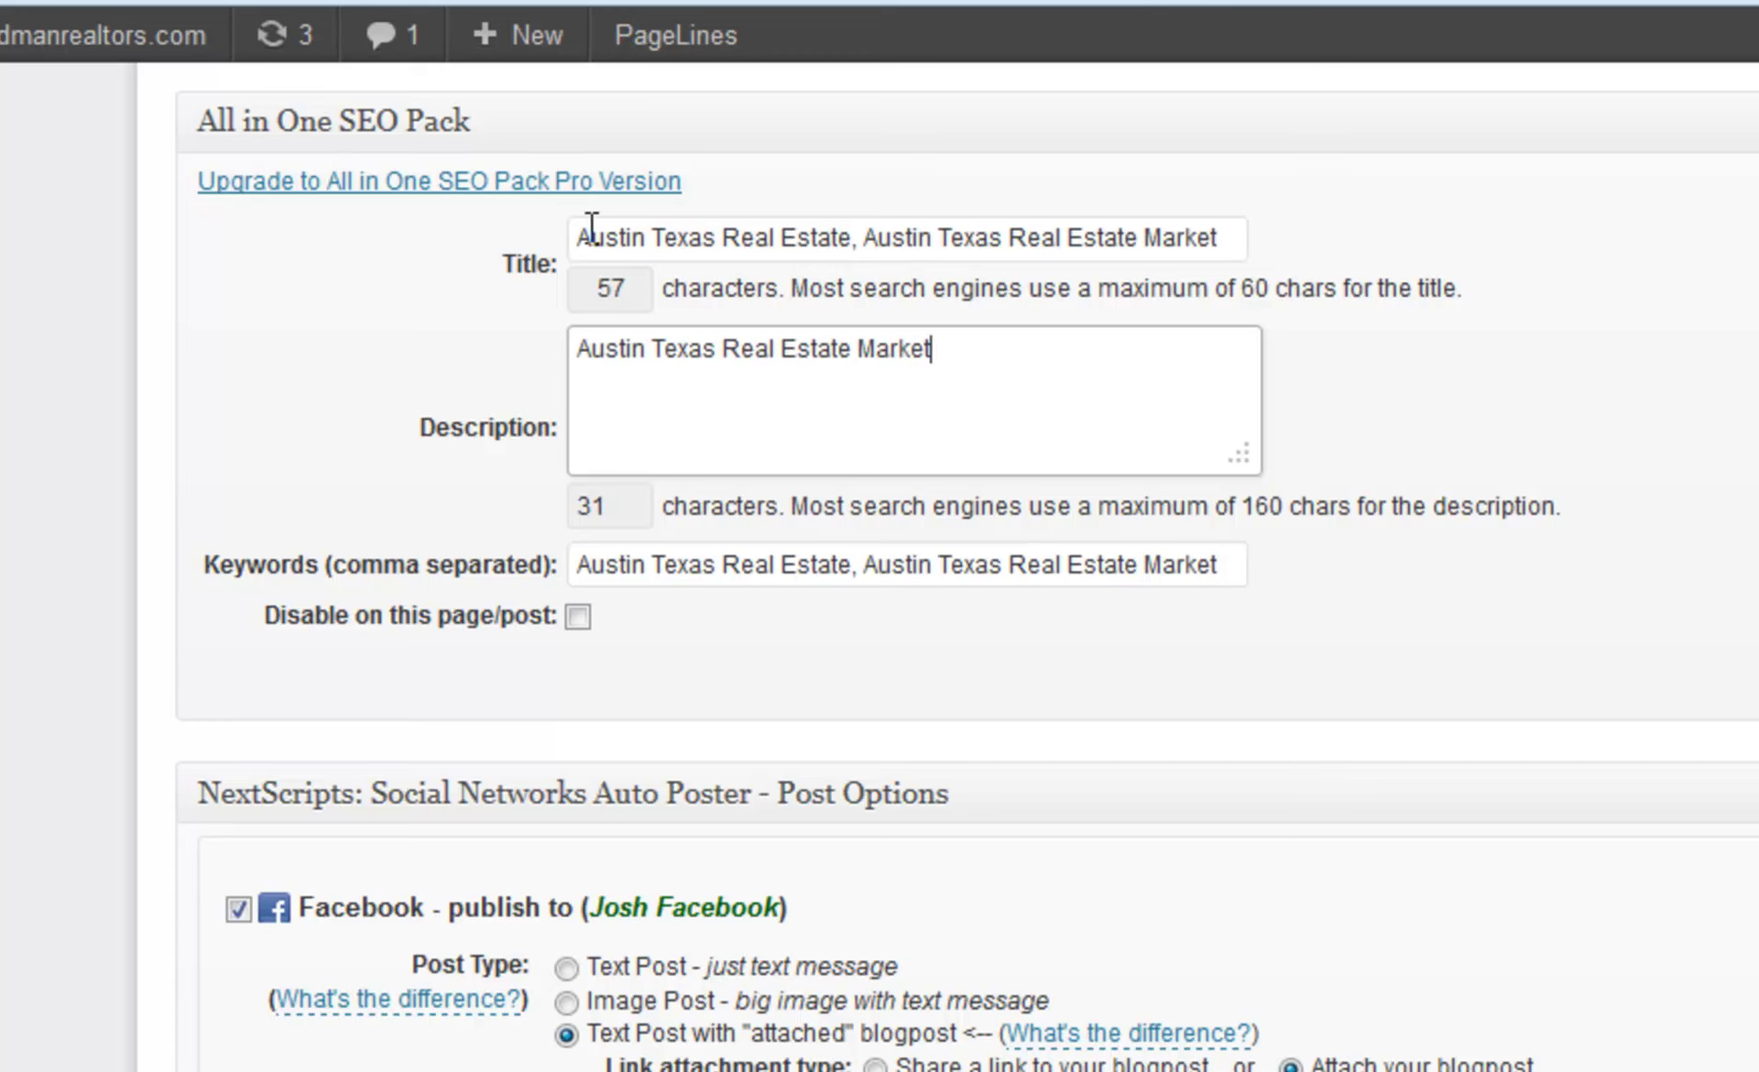
drag(584, 226, 841, 232)
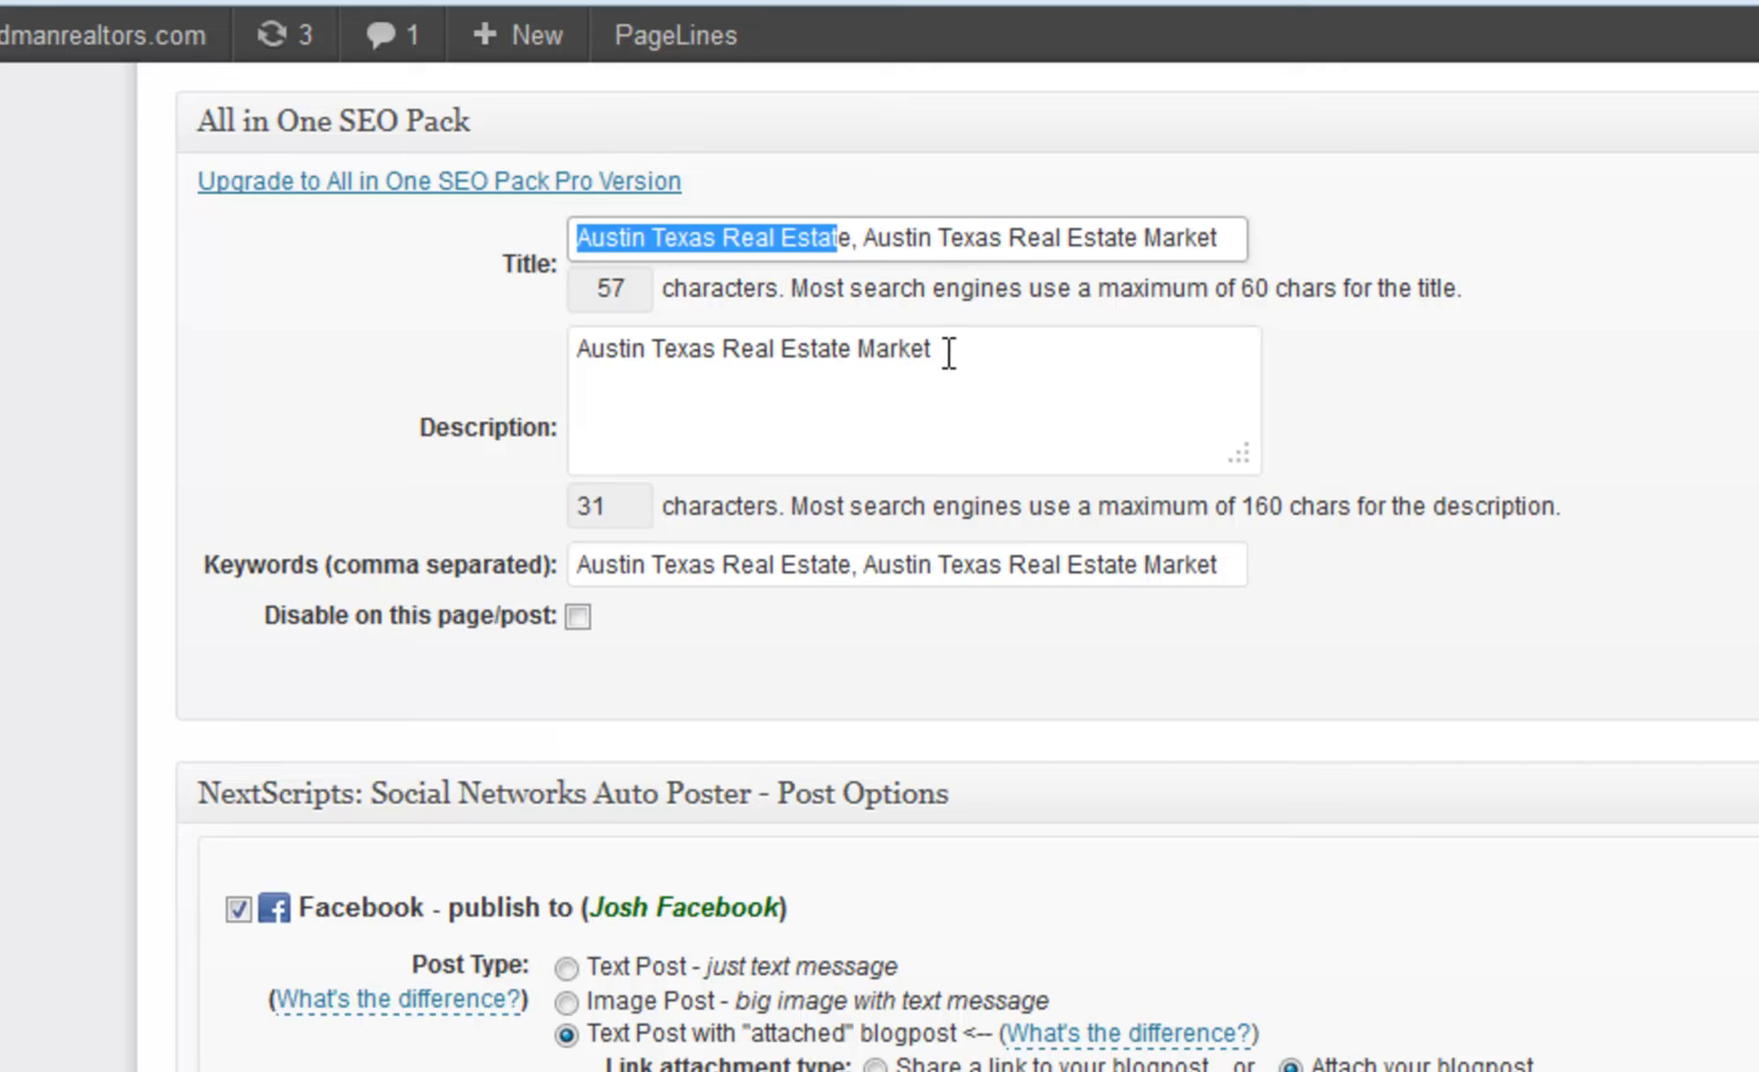
click(976, 349)
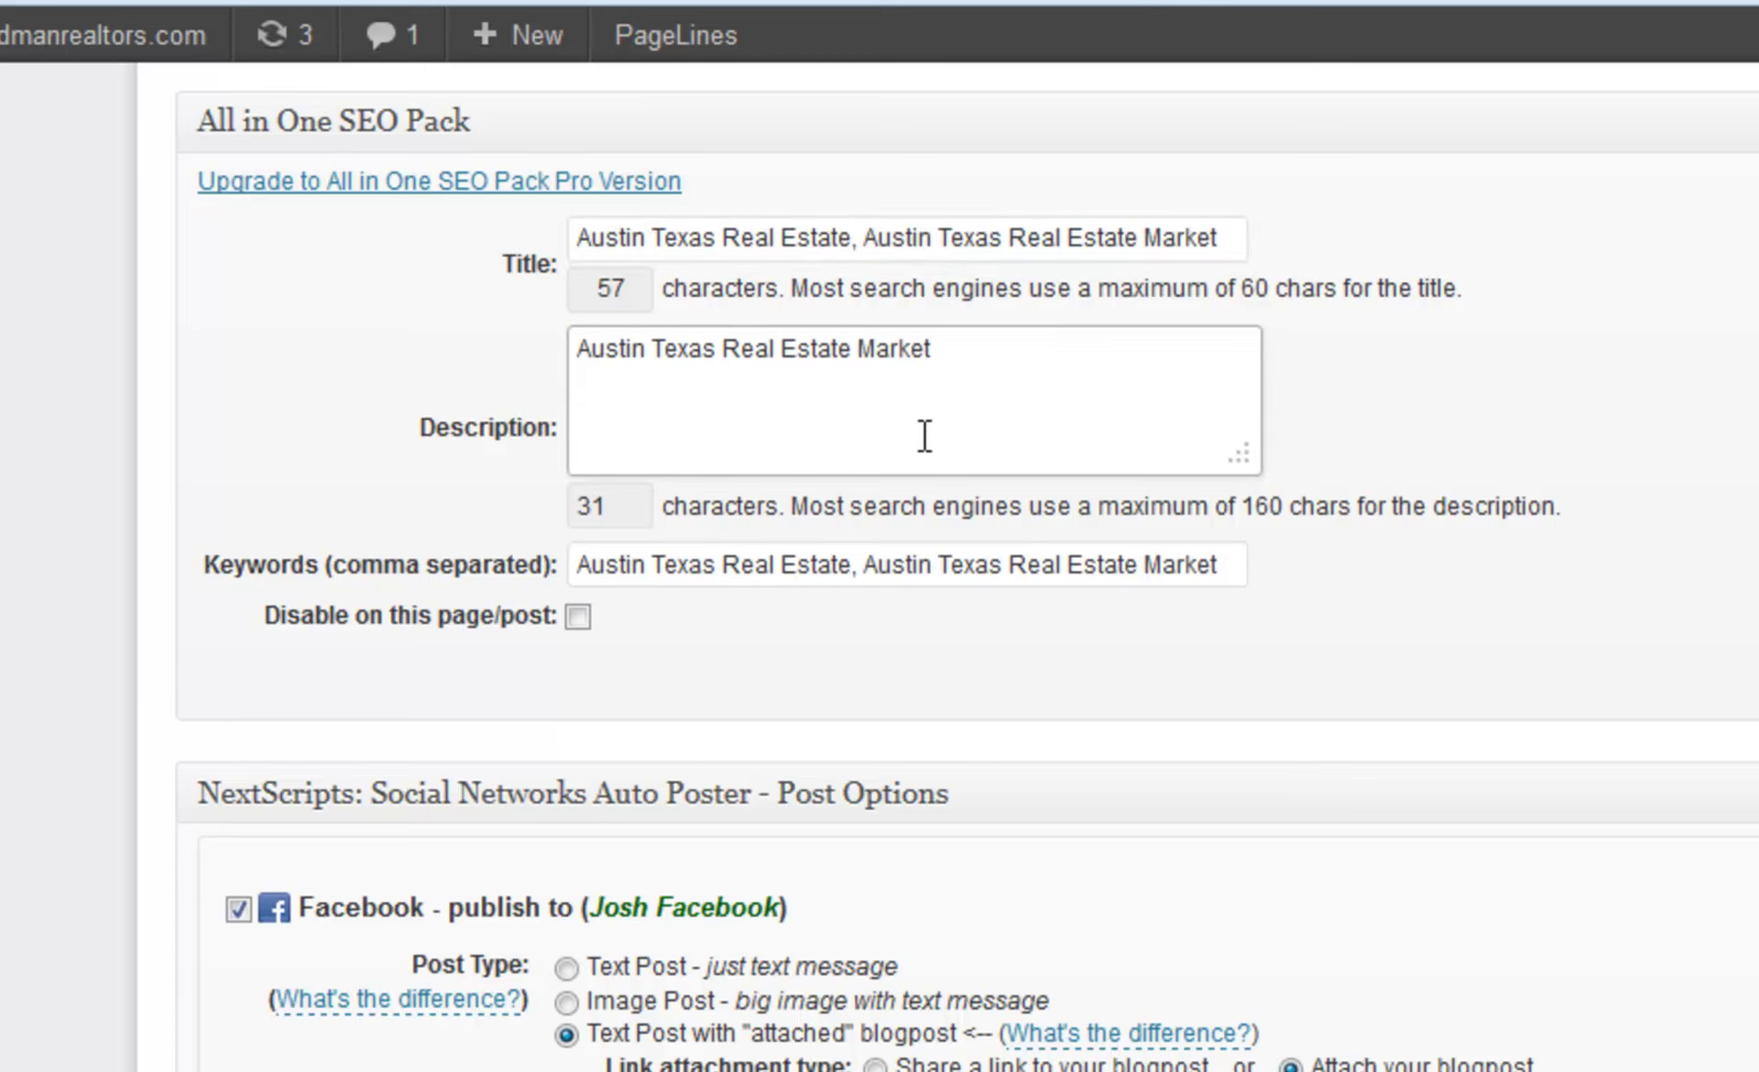
text(.)
click(633, 292)
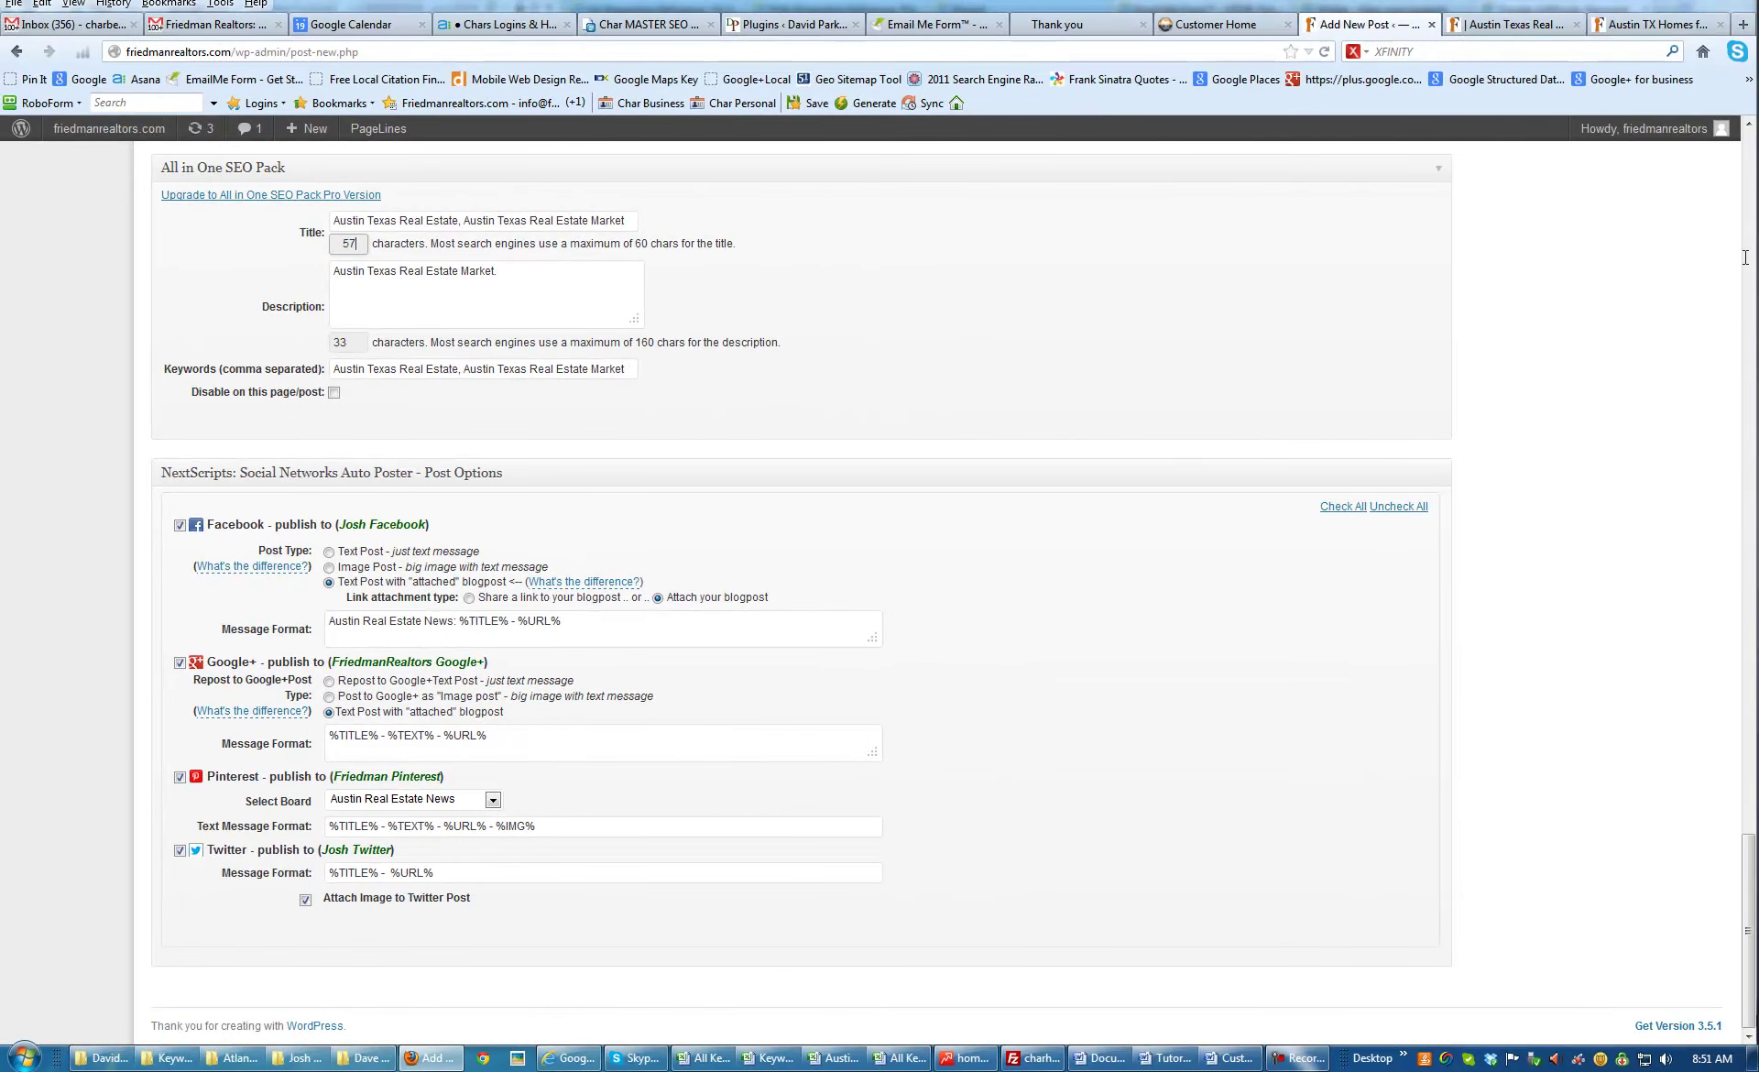
Review the draft post's body text from the opening paragraph to the closing one
scroll(1114, 349, up, 10)
scroll(1105, 354, up, 10)
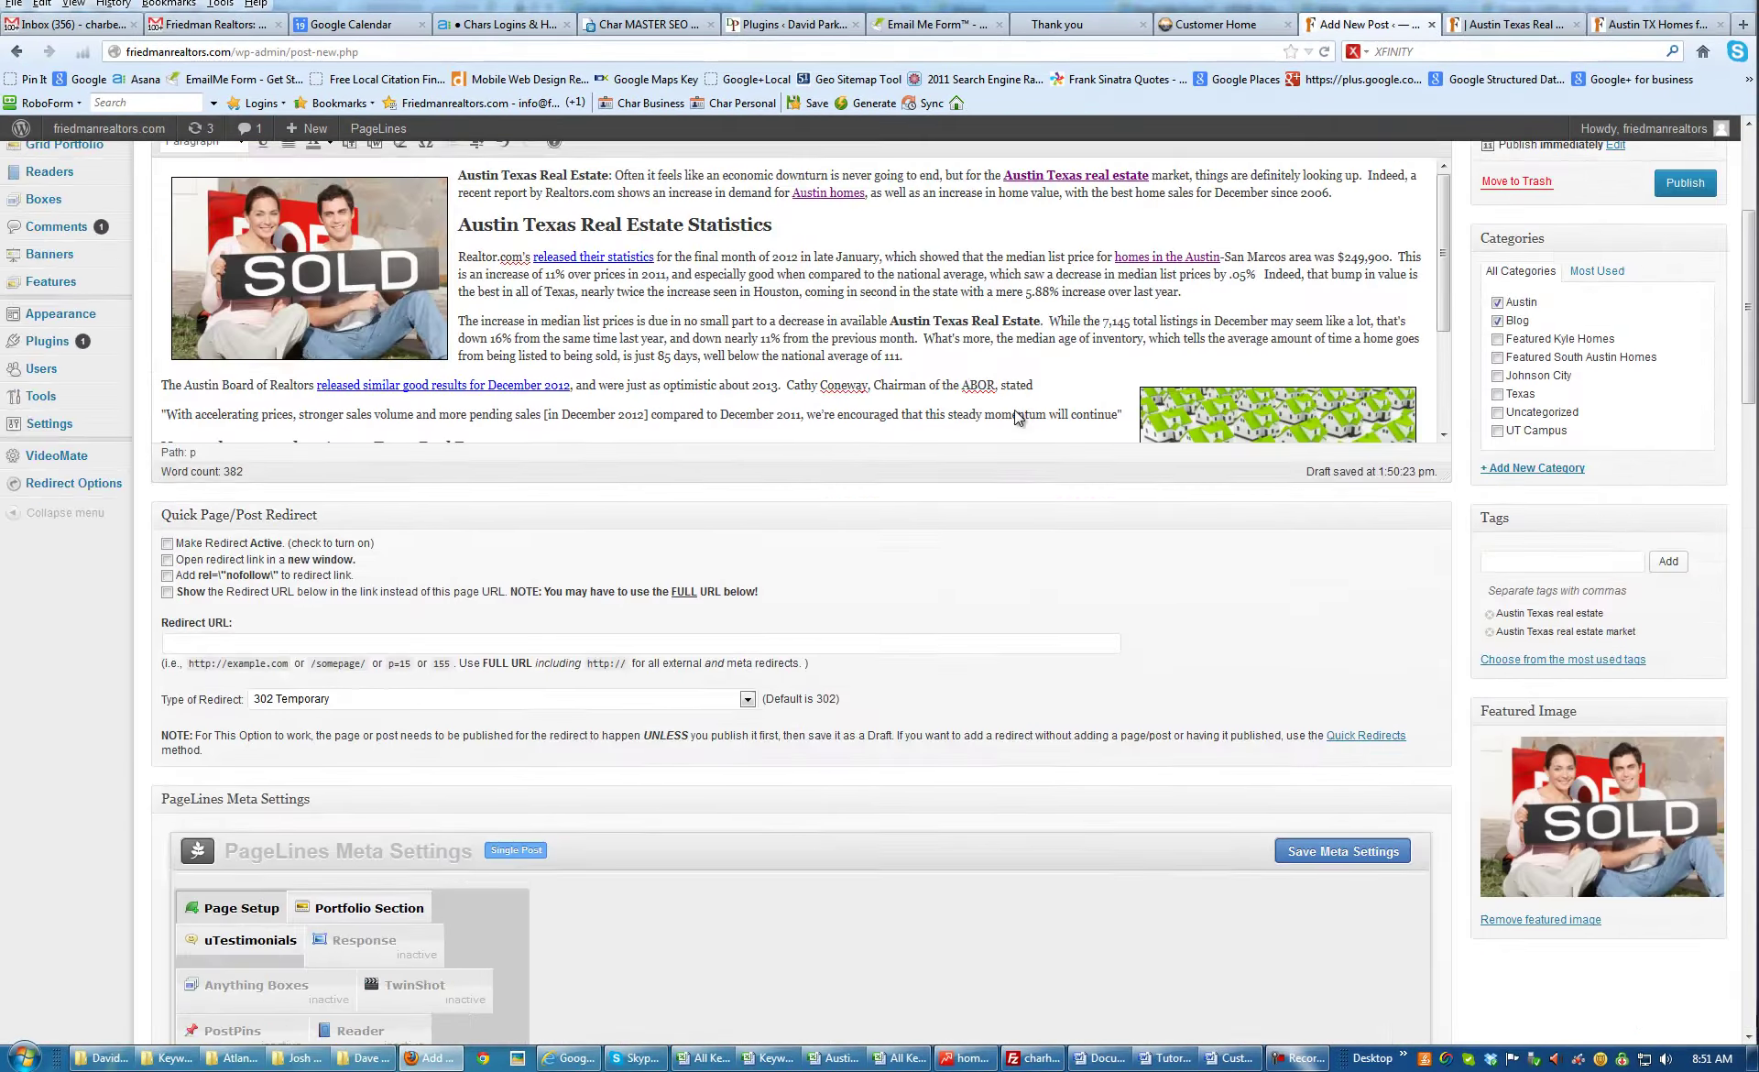
scroll(1015, 417, up, 5)
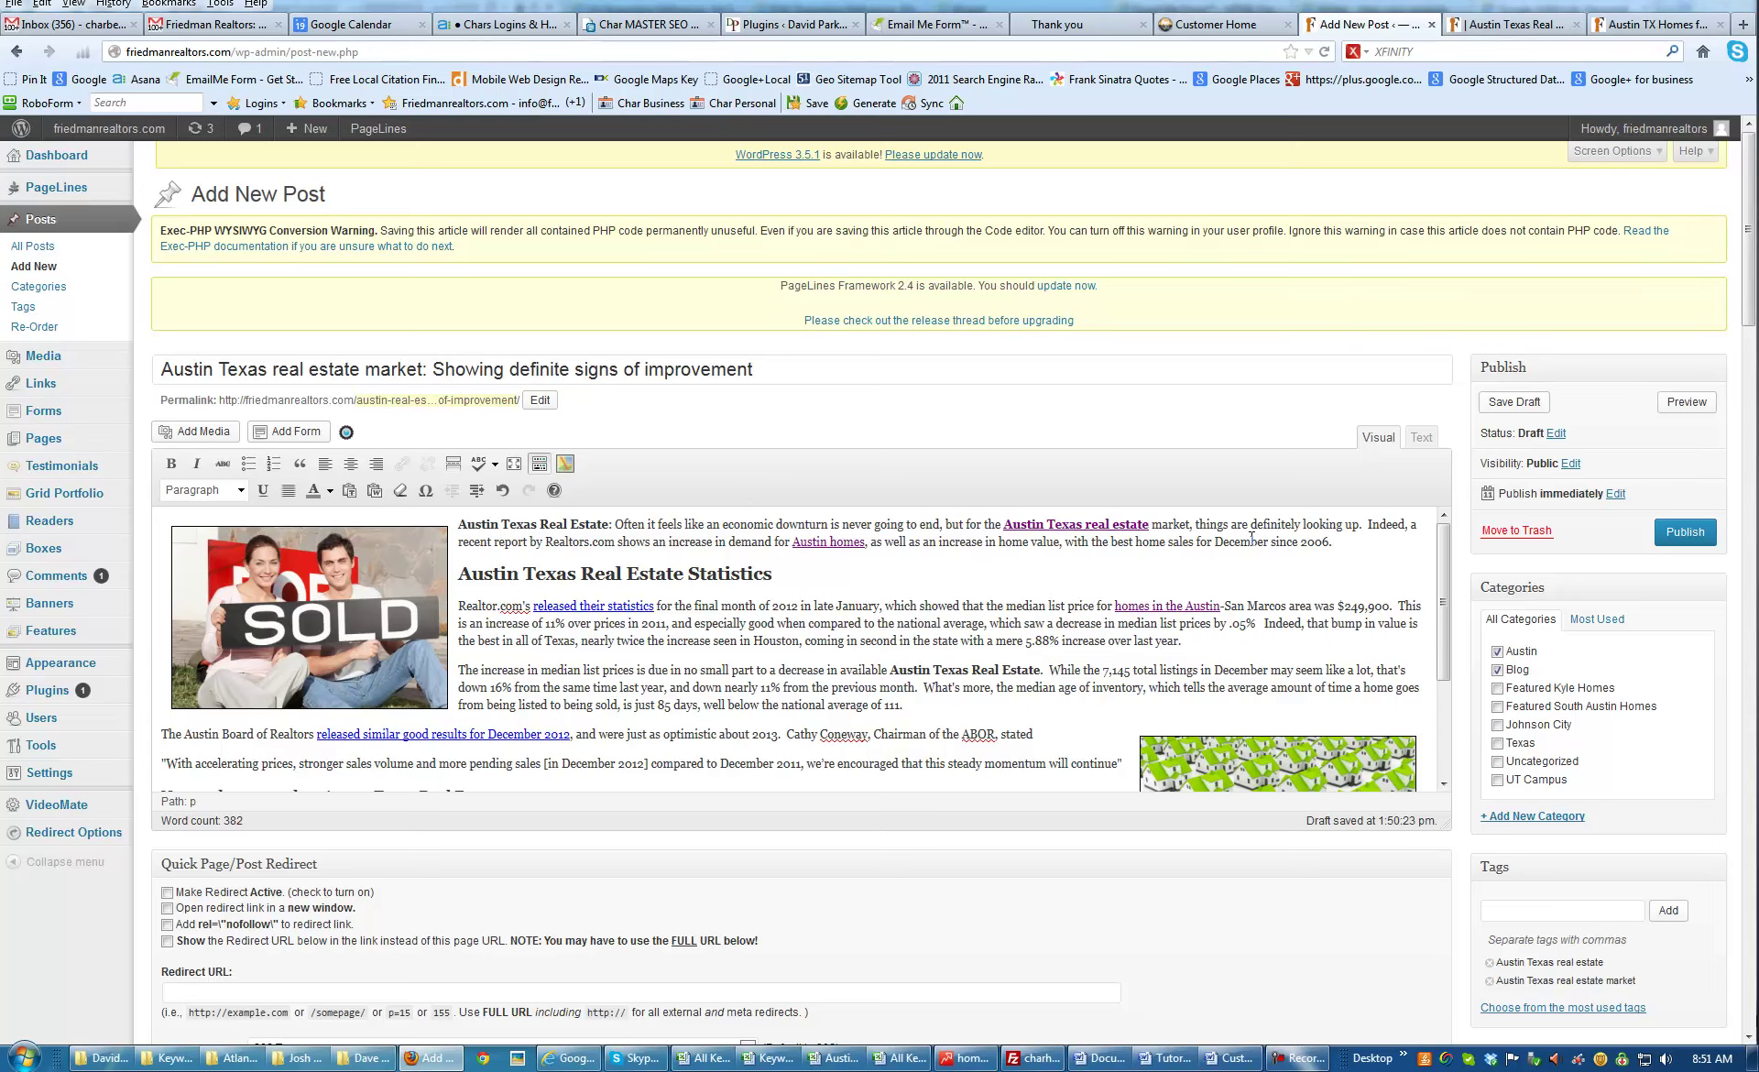
drag(1360, 524, 1206, 527)
click(1197, 529)
scroll(747, 641, down, 3)
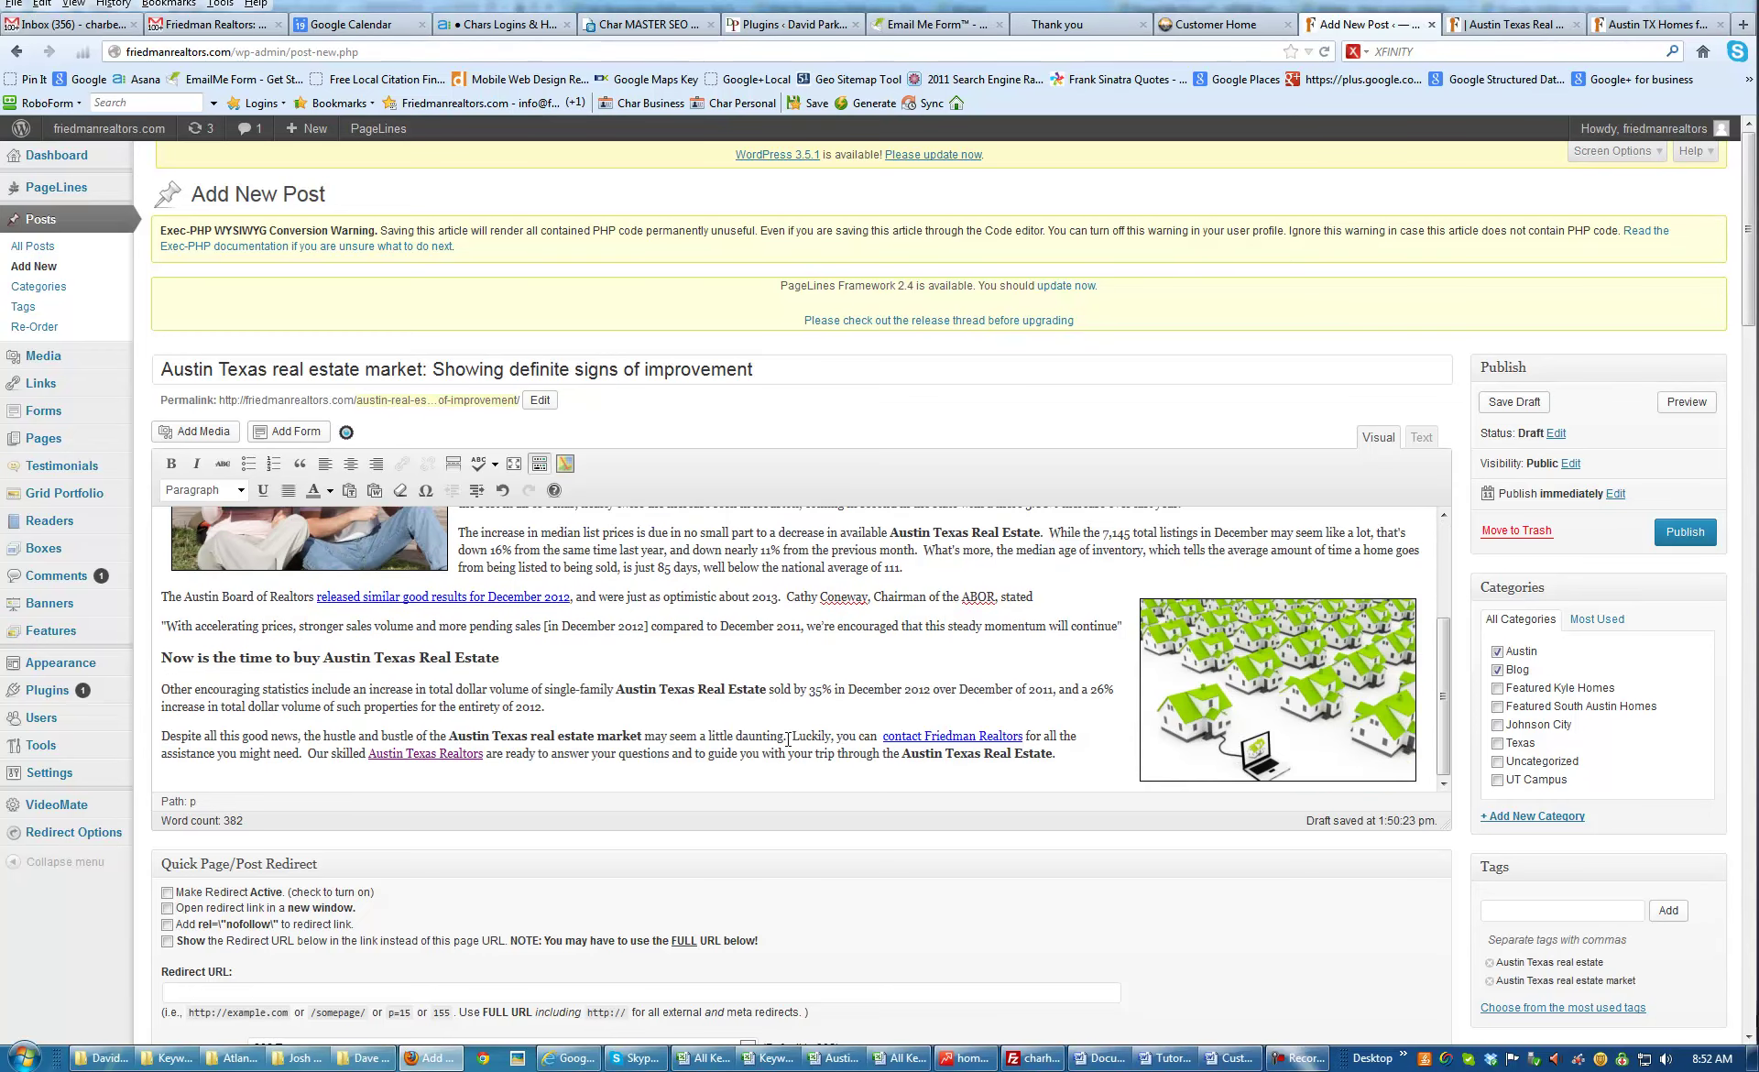
scroll(1001, 709, up, 3)
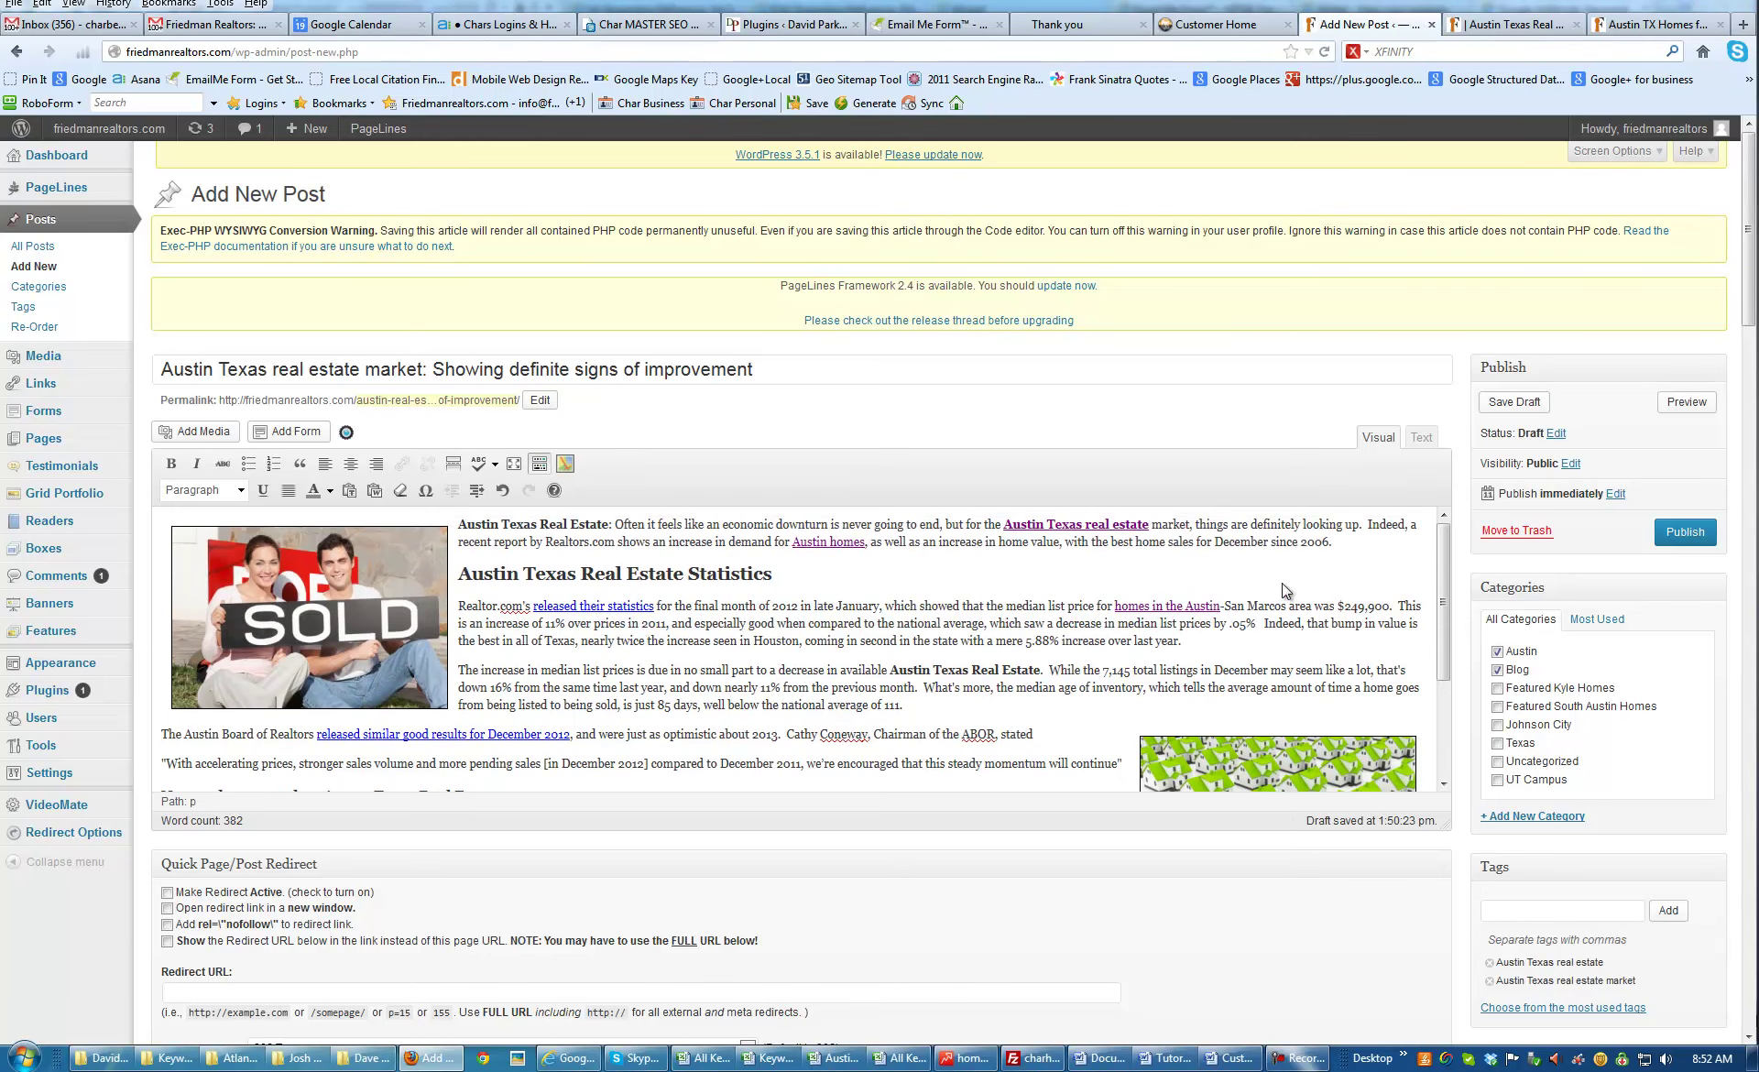
Extend the All in One SEO Pack description with "Looking up and going strong. Find out more about what the"
drag(1360, 524, 1192, 525)
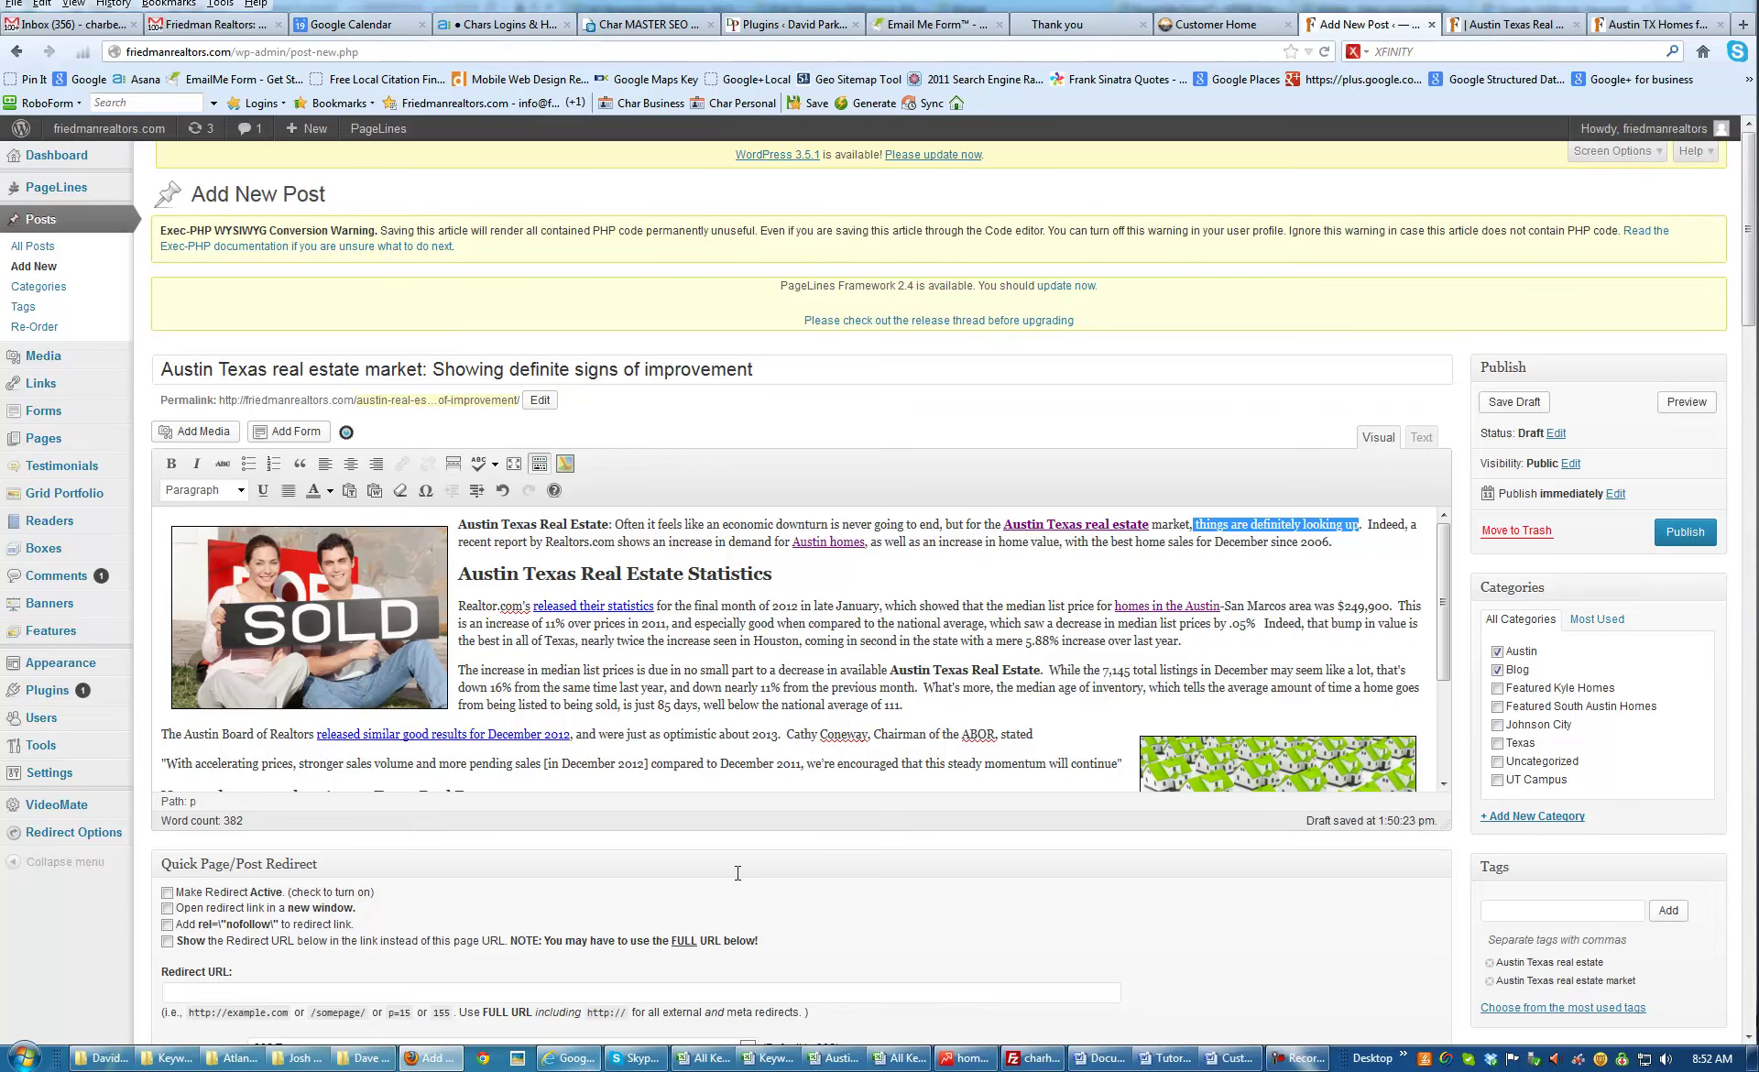
scroll(951, 861, down, 10)
scroll(823, 830, down, 20)
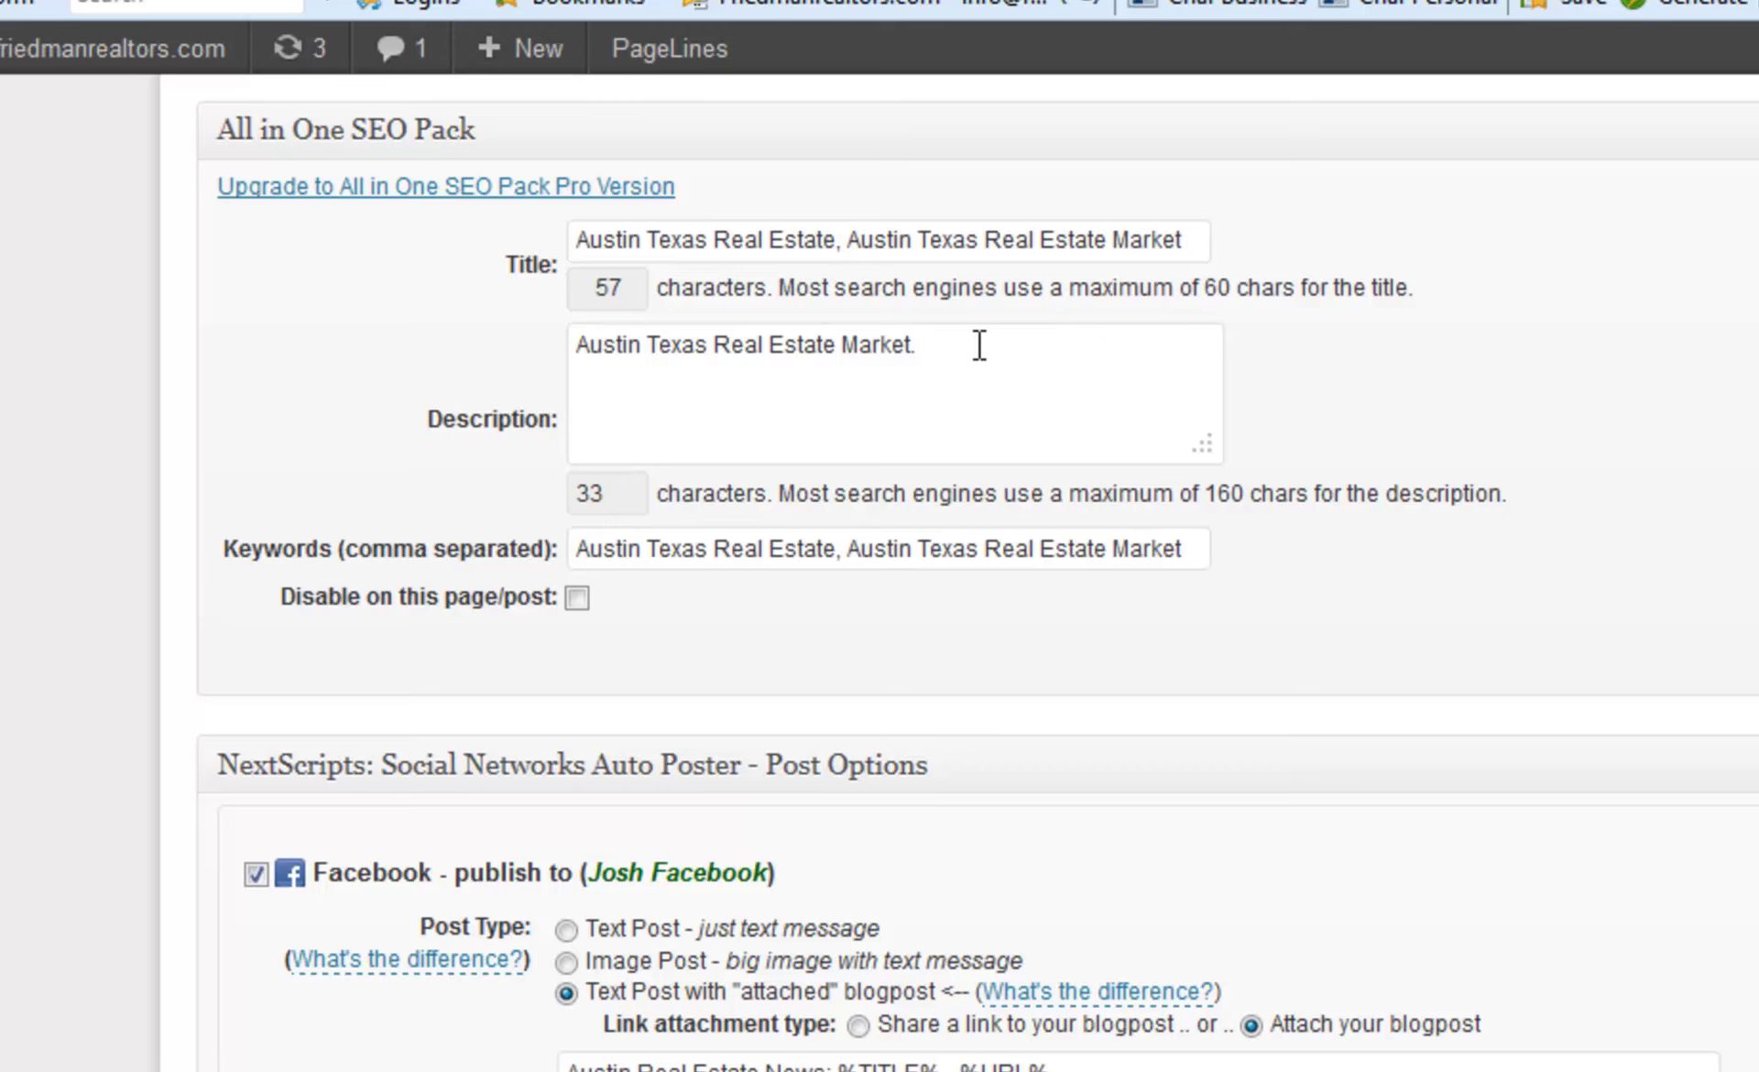
click(948, 339)
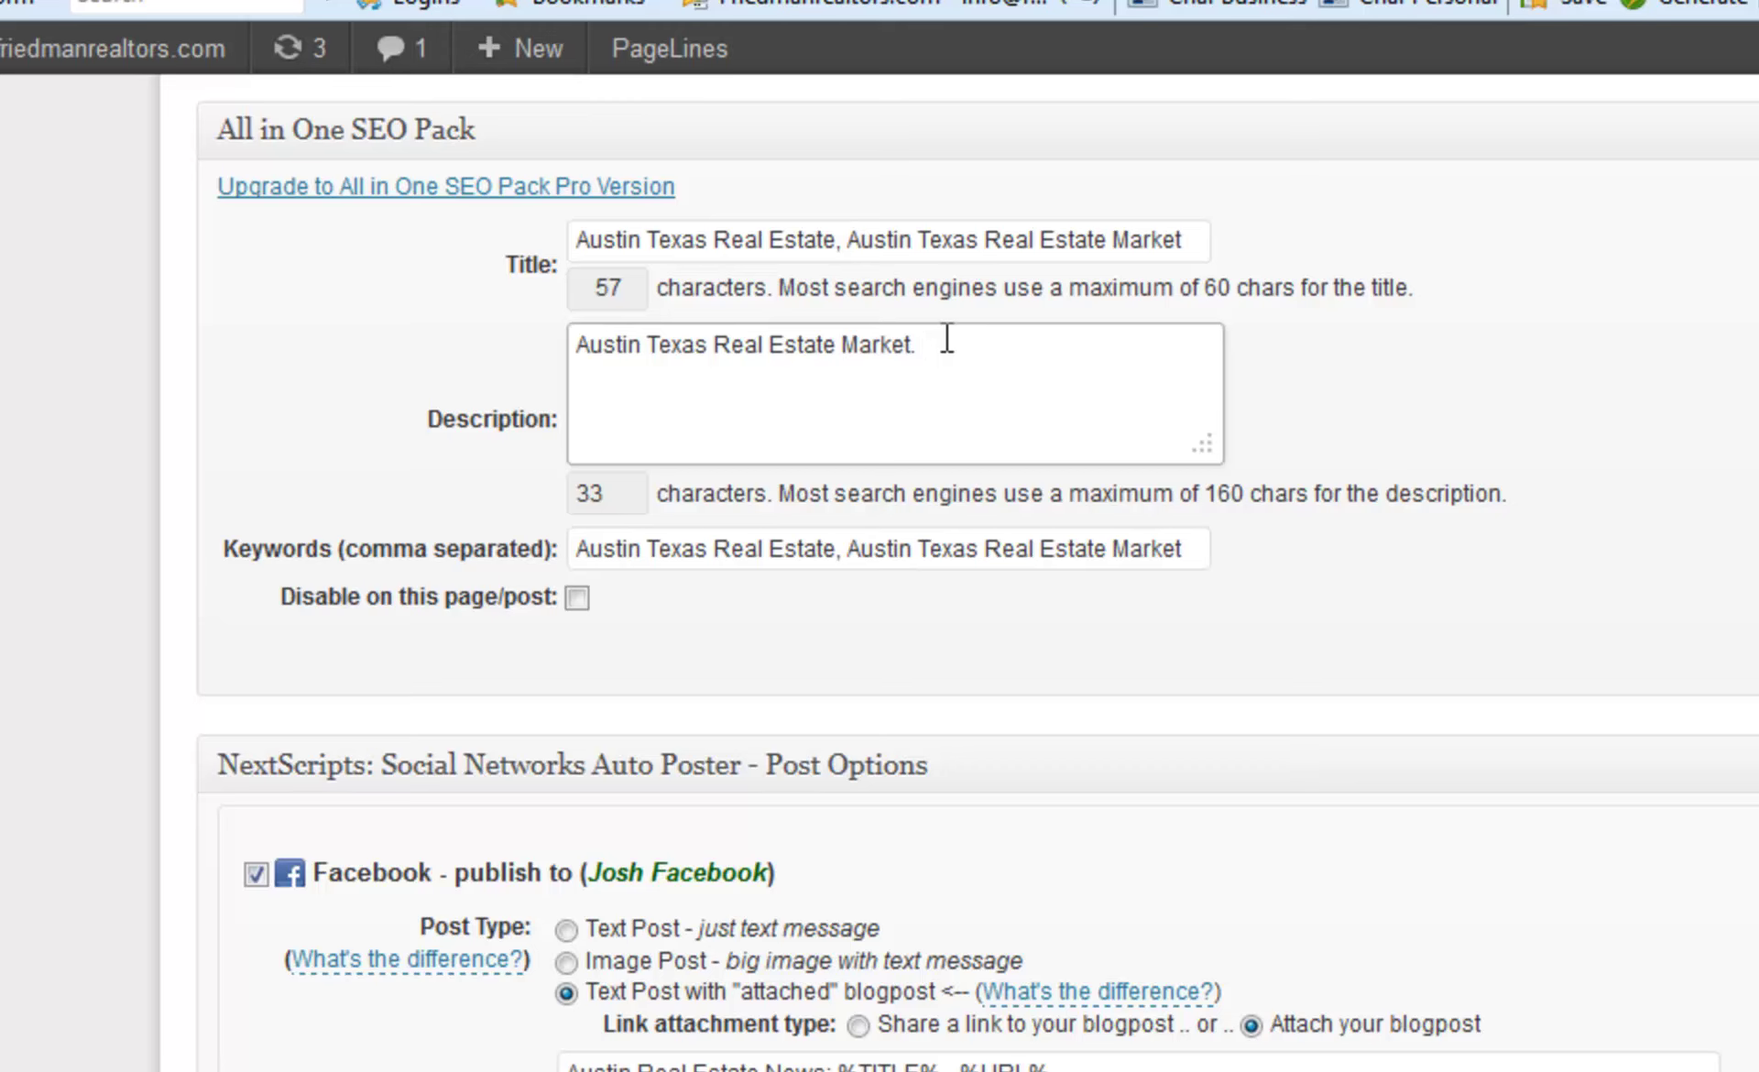
text(Looking up and going strong. Find out)
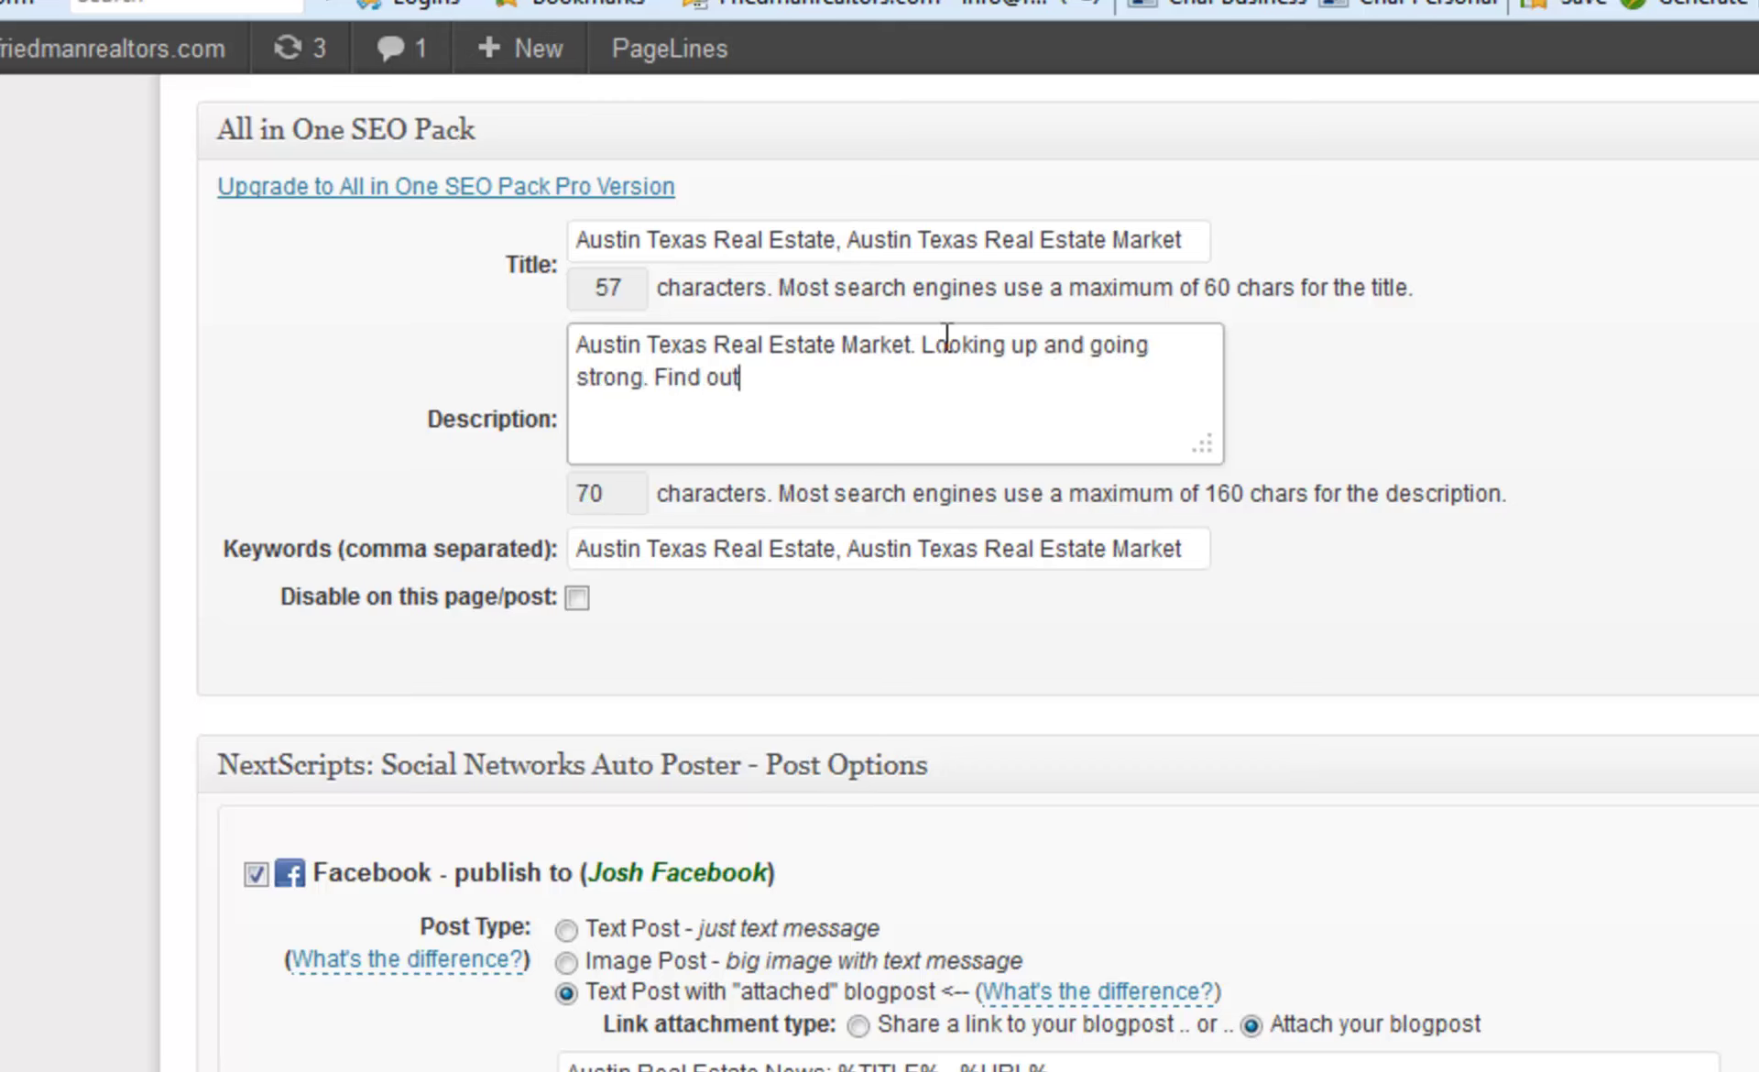
text( more about what the)
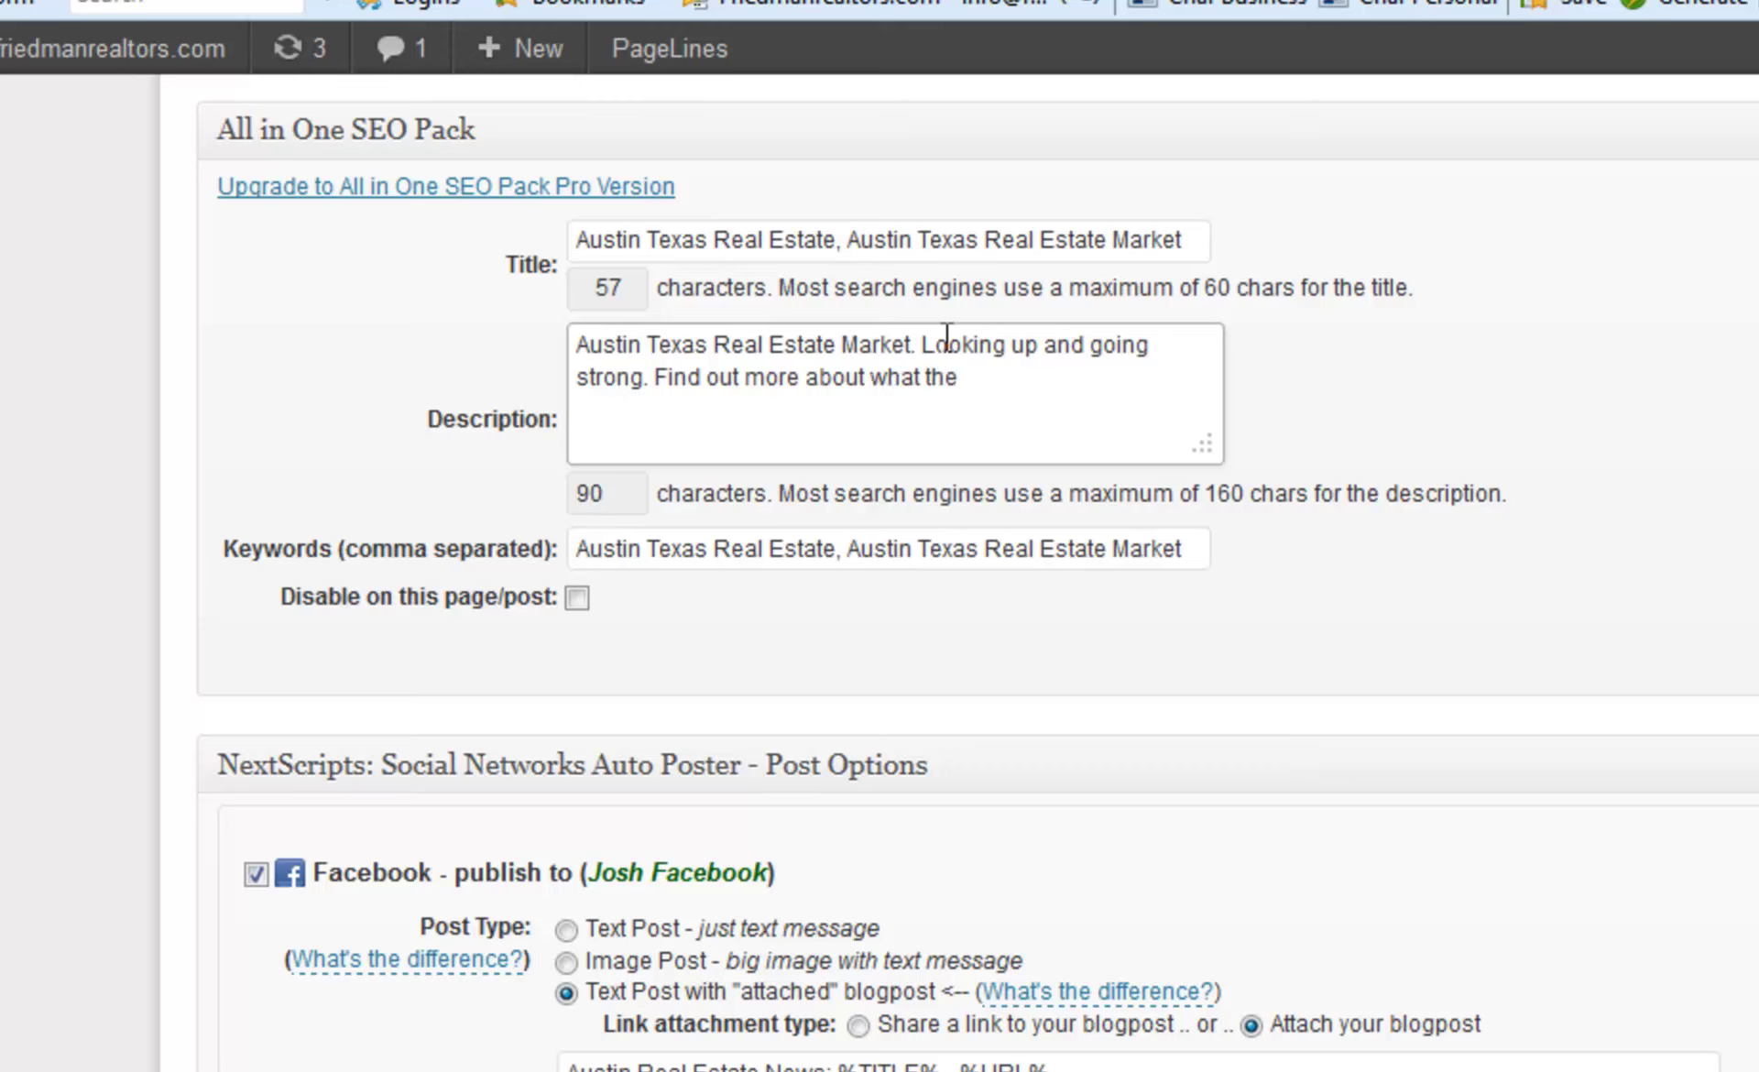
Replace the trailing "what the" in the SEO description with "how Austin Homes are selling across the nation."
key(BackSpace)
key(BackSpace)
key(BackSpace)
key(BackSpace)
key(BackSpace)
key(BackSpace)
key(BackSpace)
key(BackSpace)
key(BackSpace)
key(BackSpace)
text(how Austi)
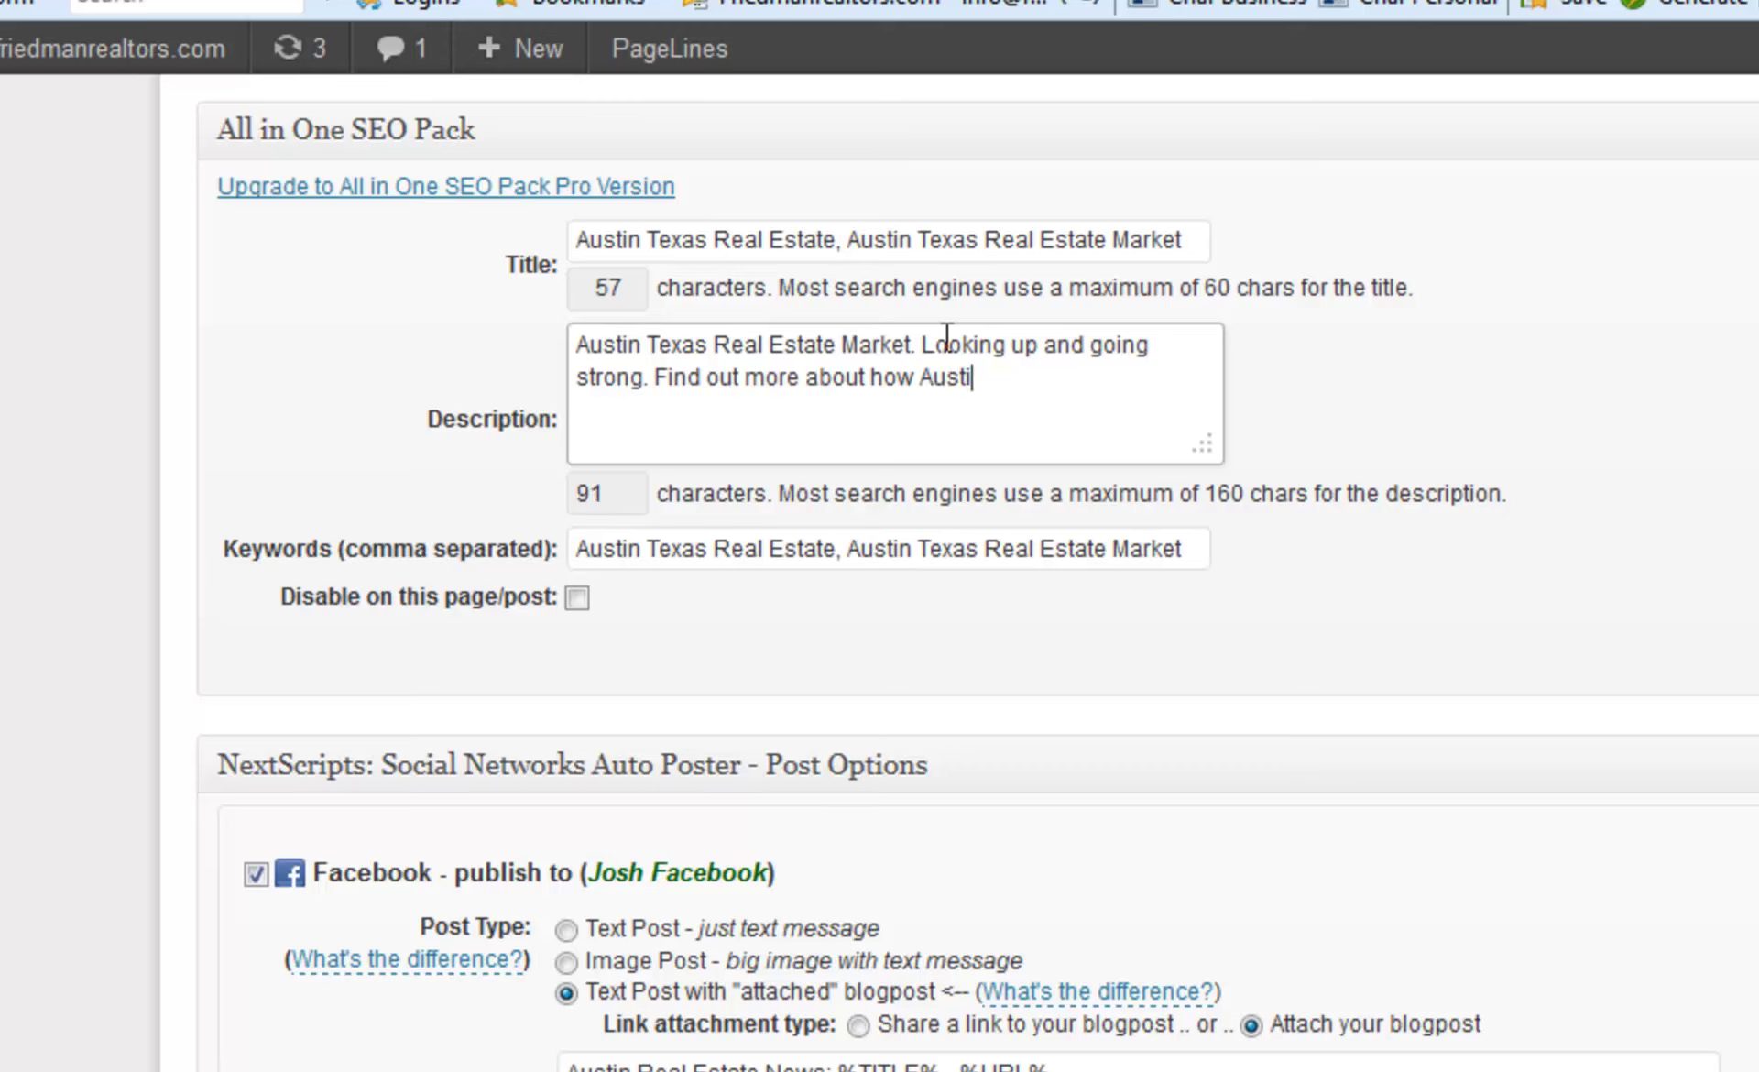
text(n Homes are selling)
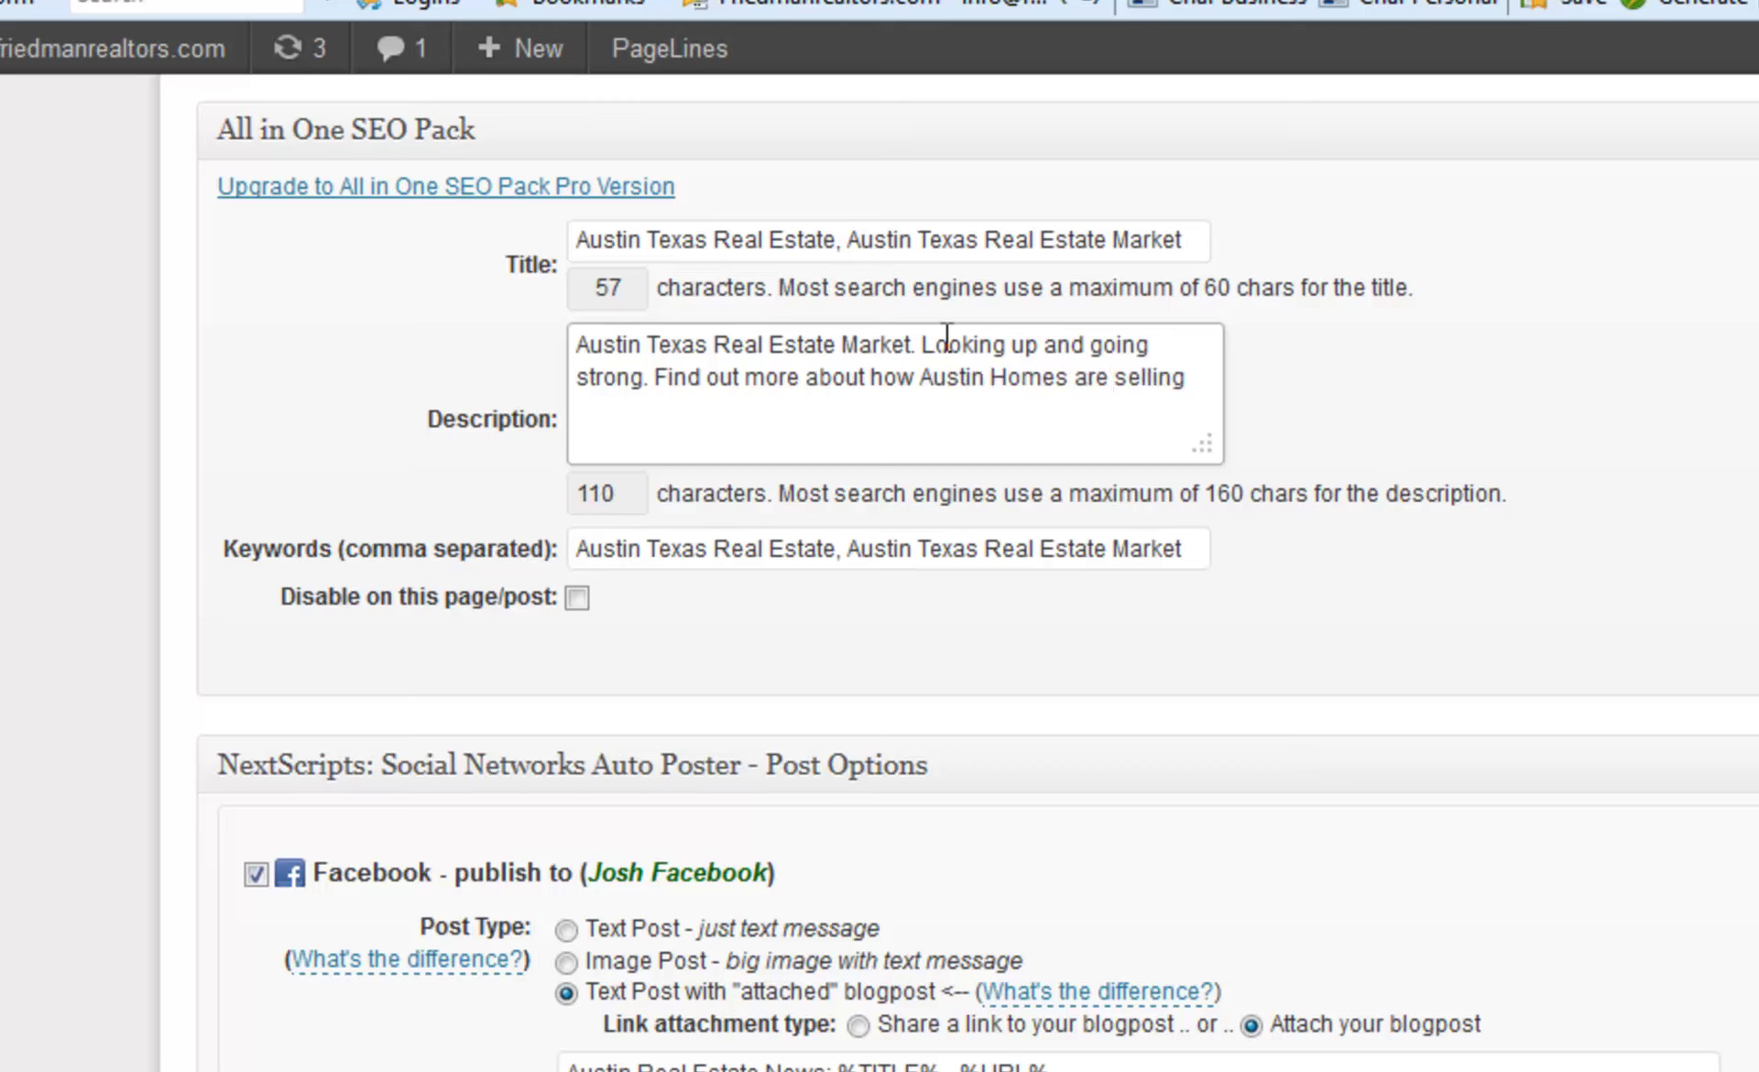
text( across the mar)
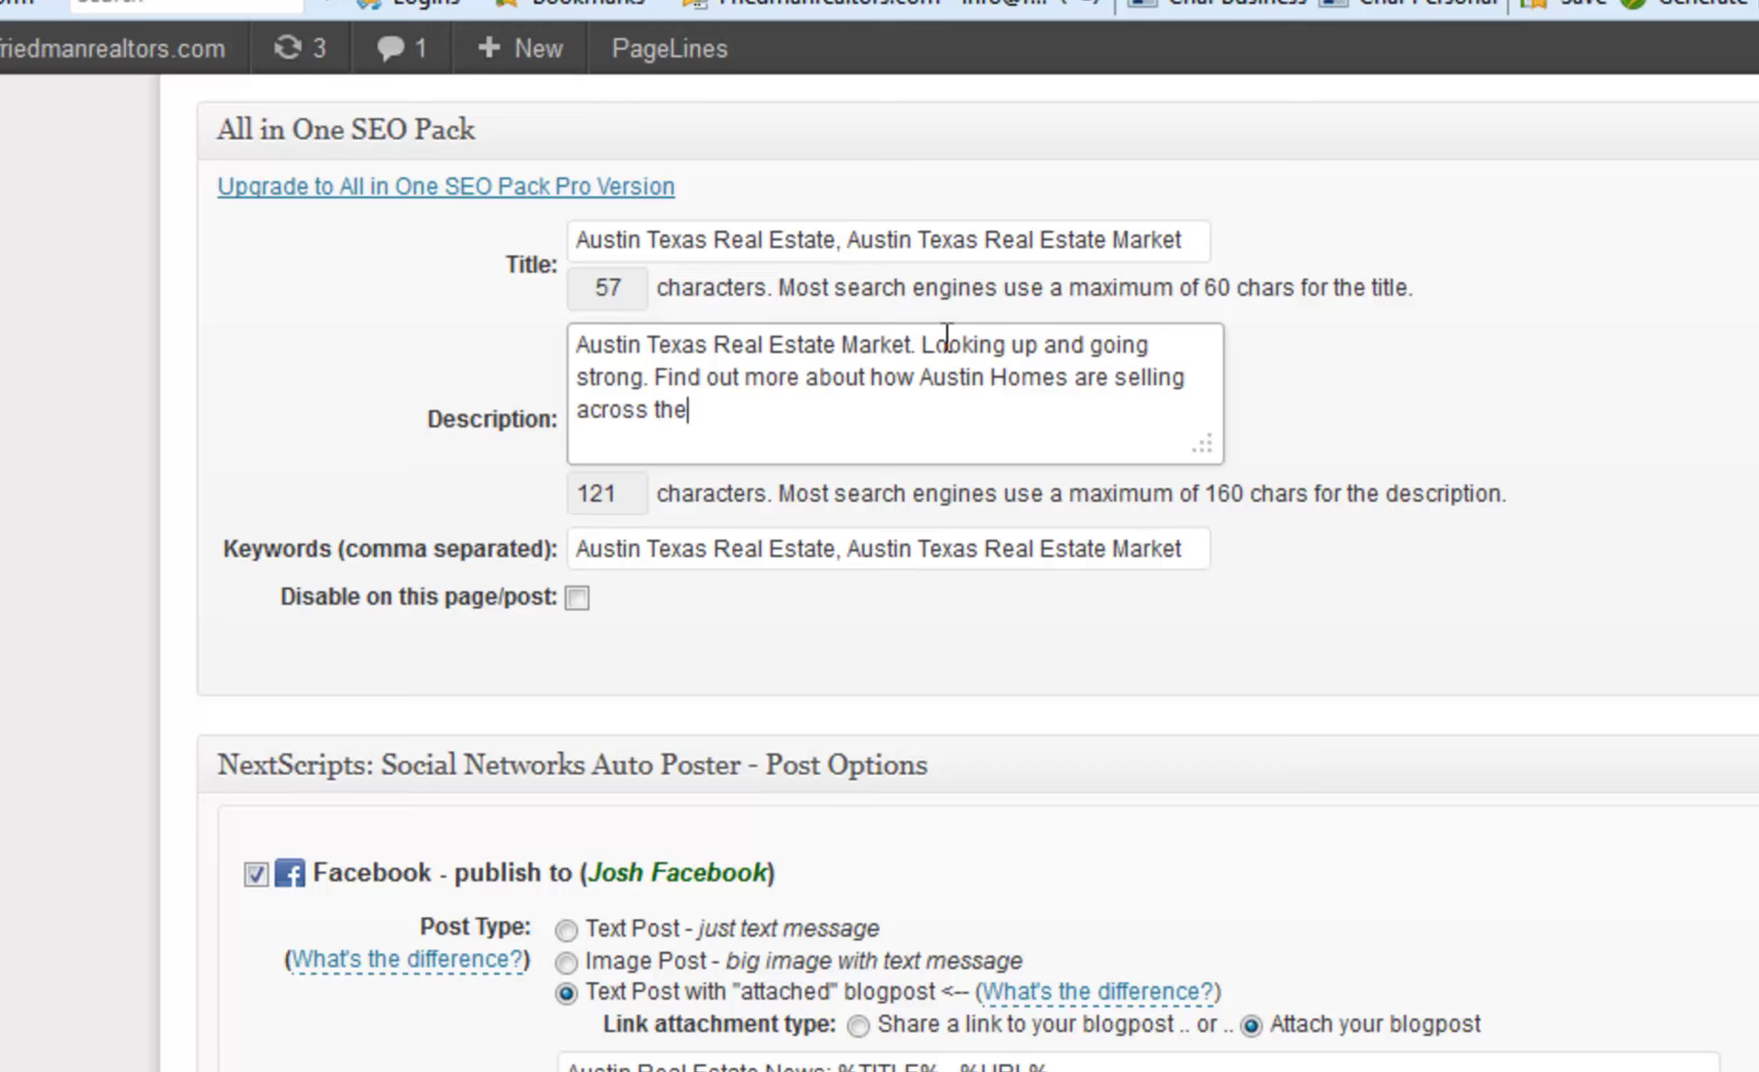
text(ket)
key(BackSpace)
key(BackSpace)
key(BackSpace)
key(BackSpace)
key(BackSpace)
key(BackSpace)
text(nation.)
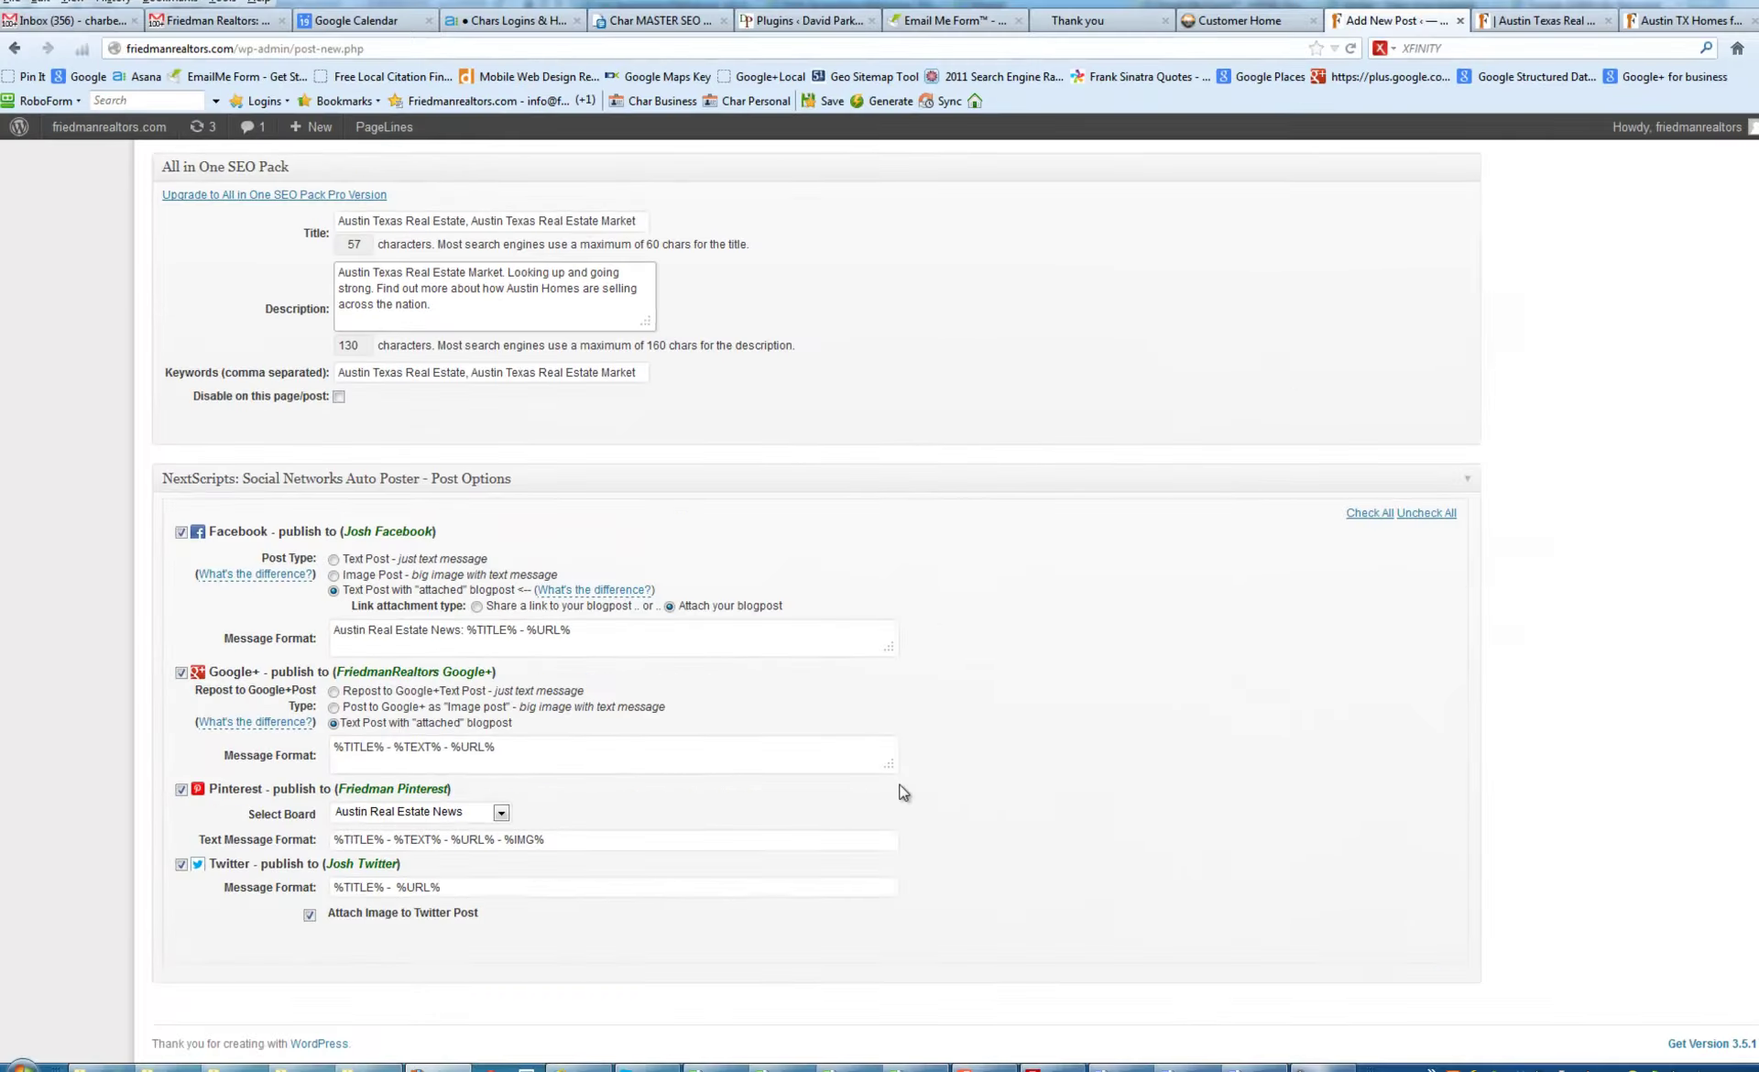
Publish the Austin Texas real estate market post
scroll(1248, 633, up, 15)
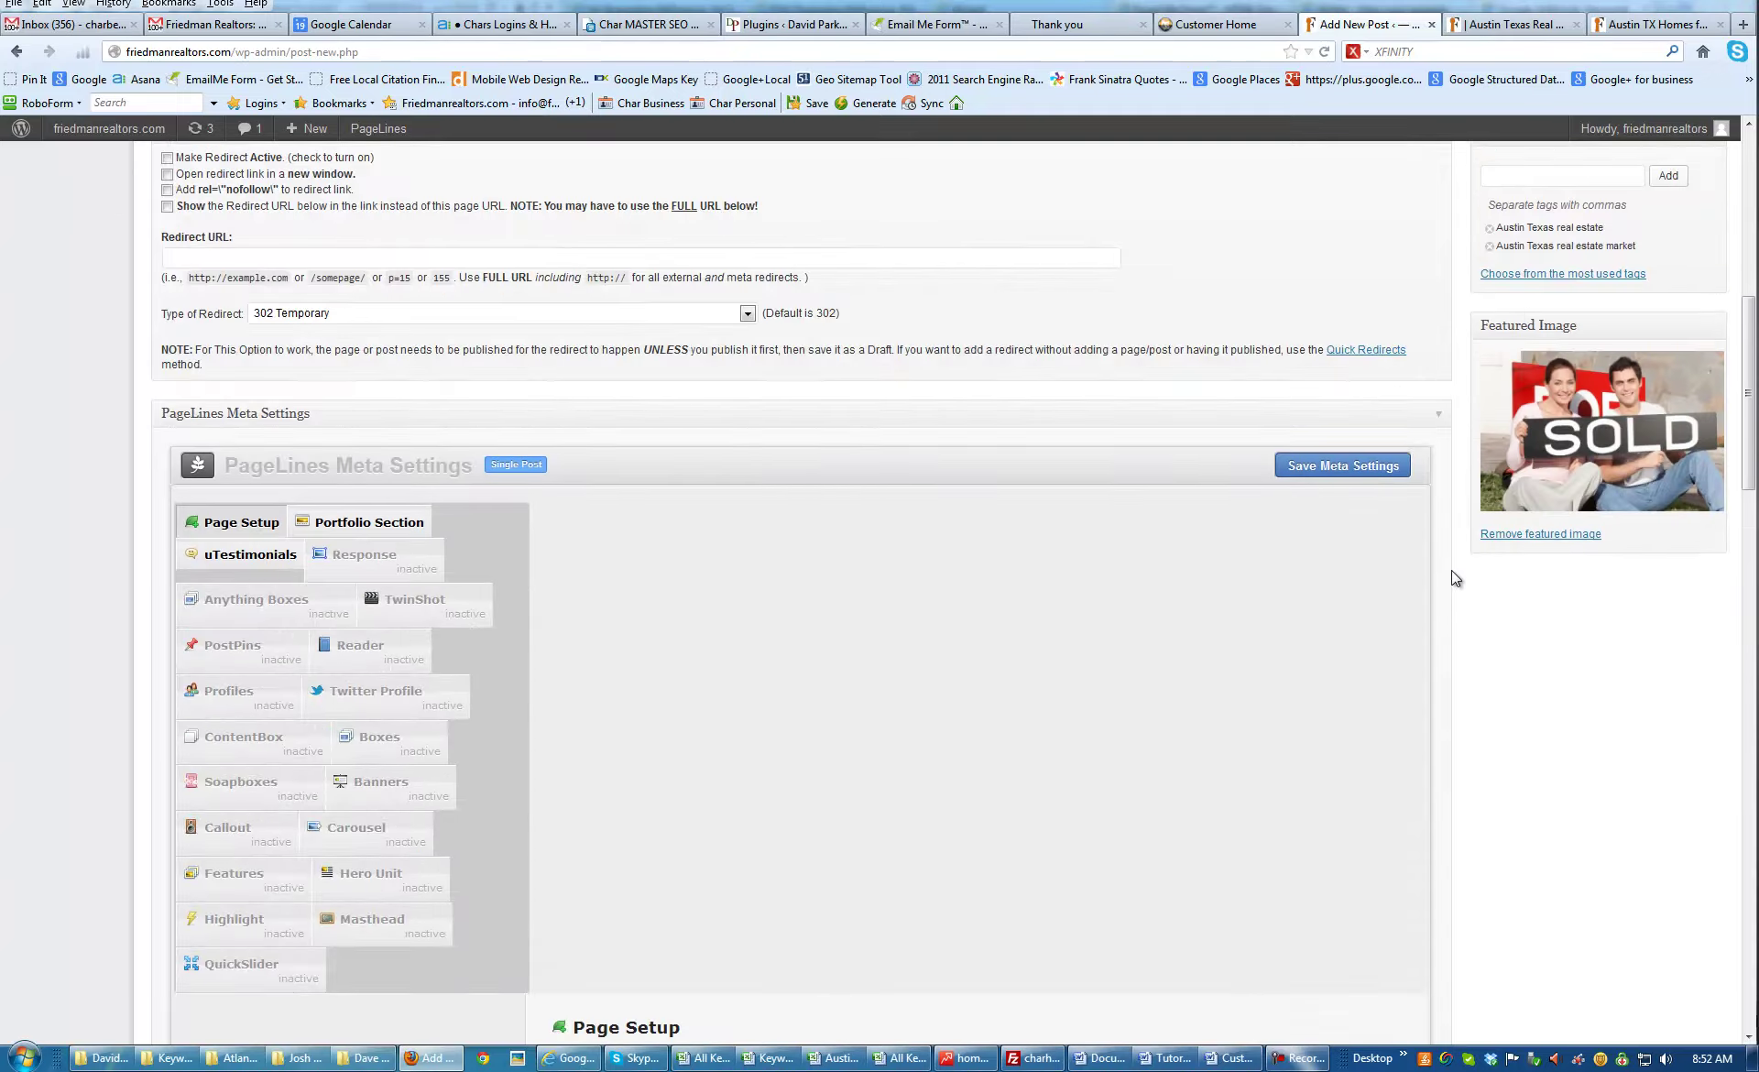
scroll(1452, 569, up, 10)
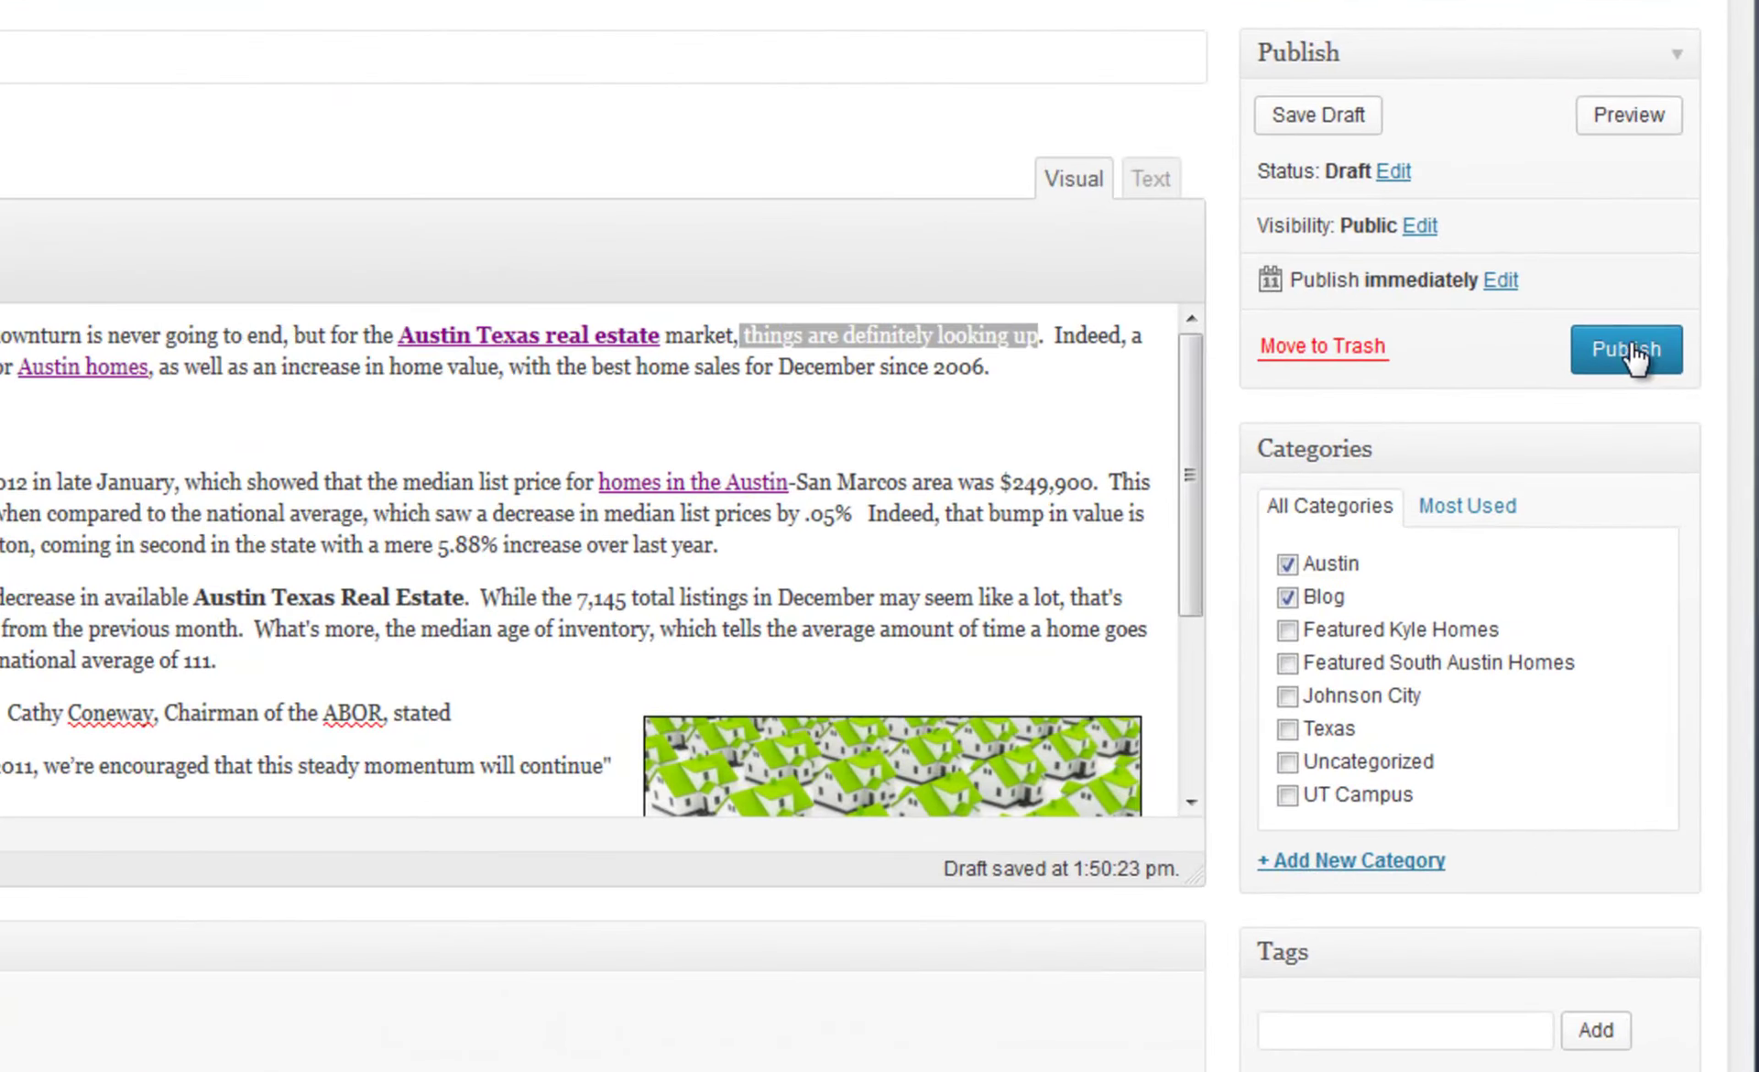
click(1631, 354)
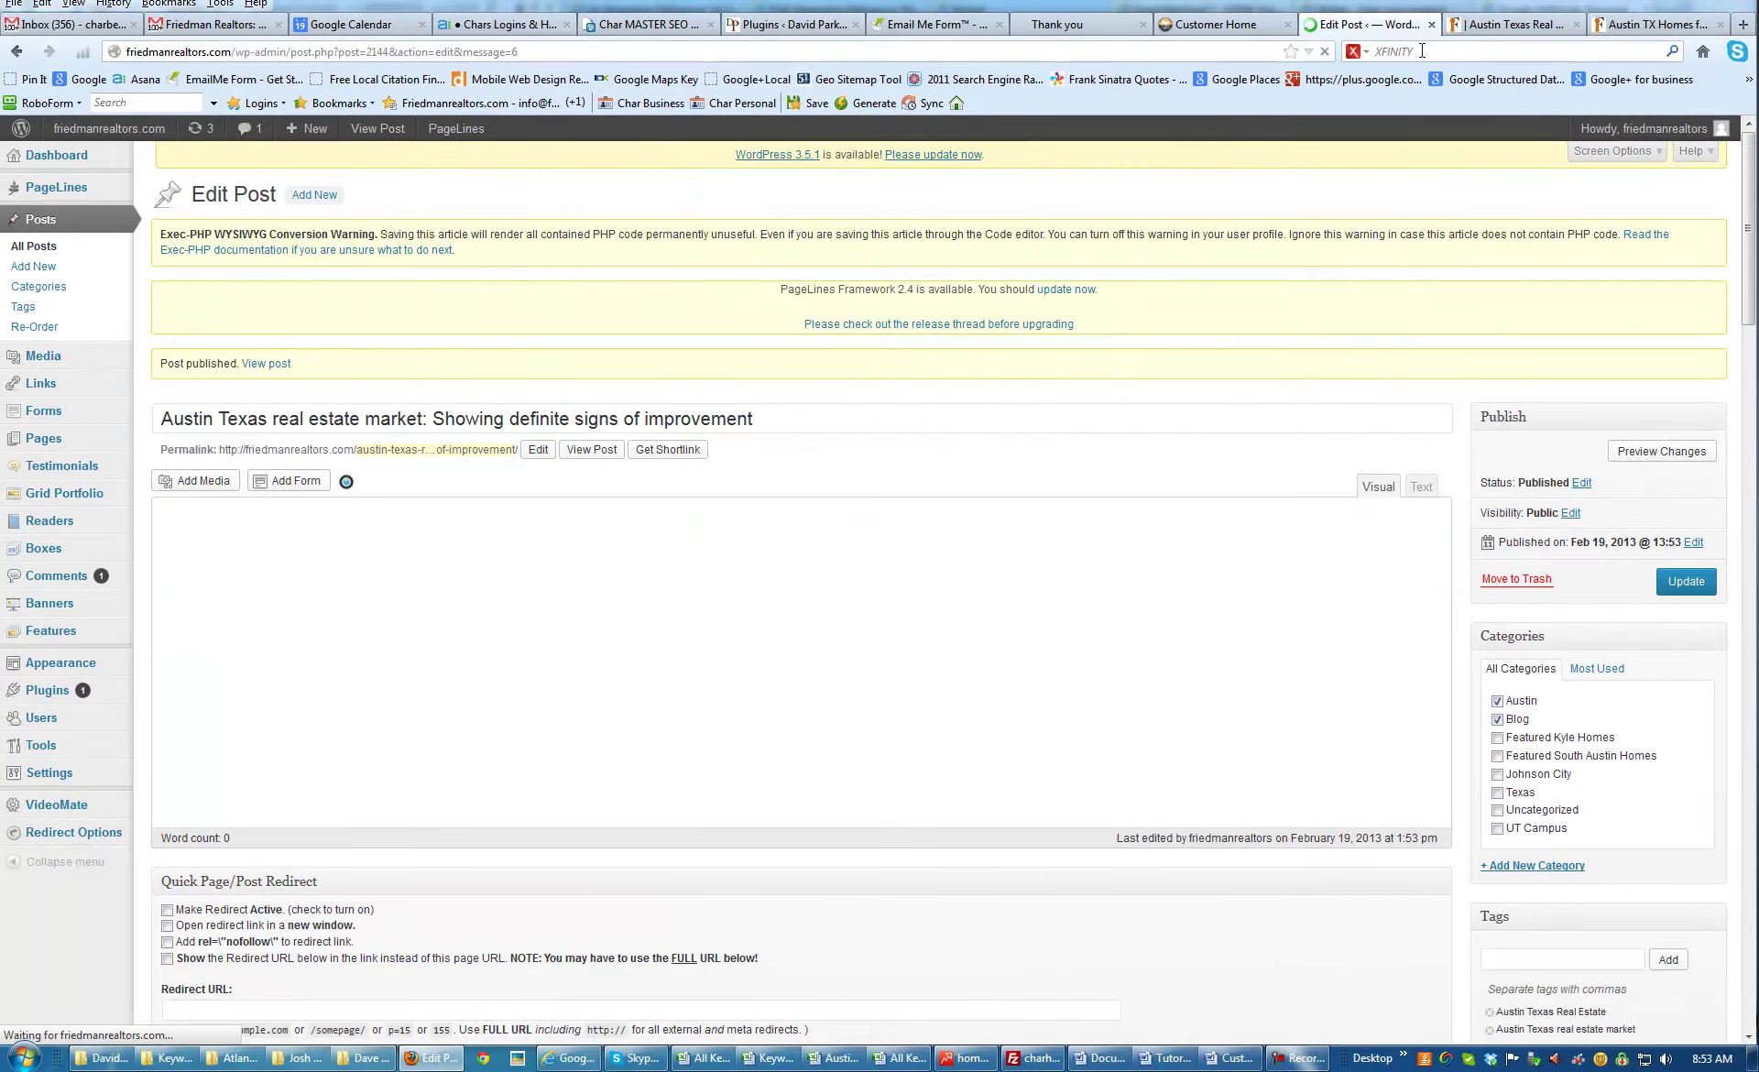
Open the live site's Blog category page in the already open site tab and reload it
click(1507, 24)
click(1306, 162)
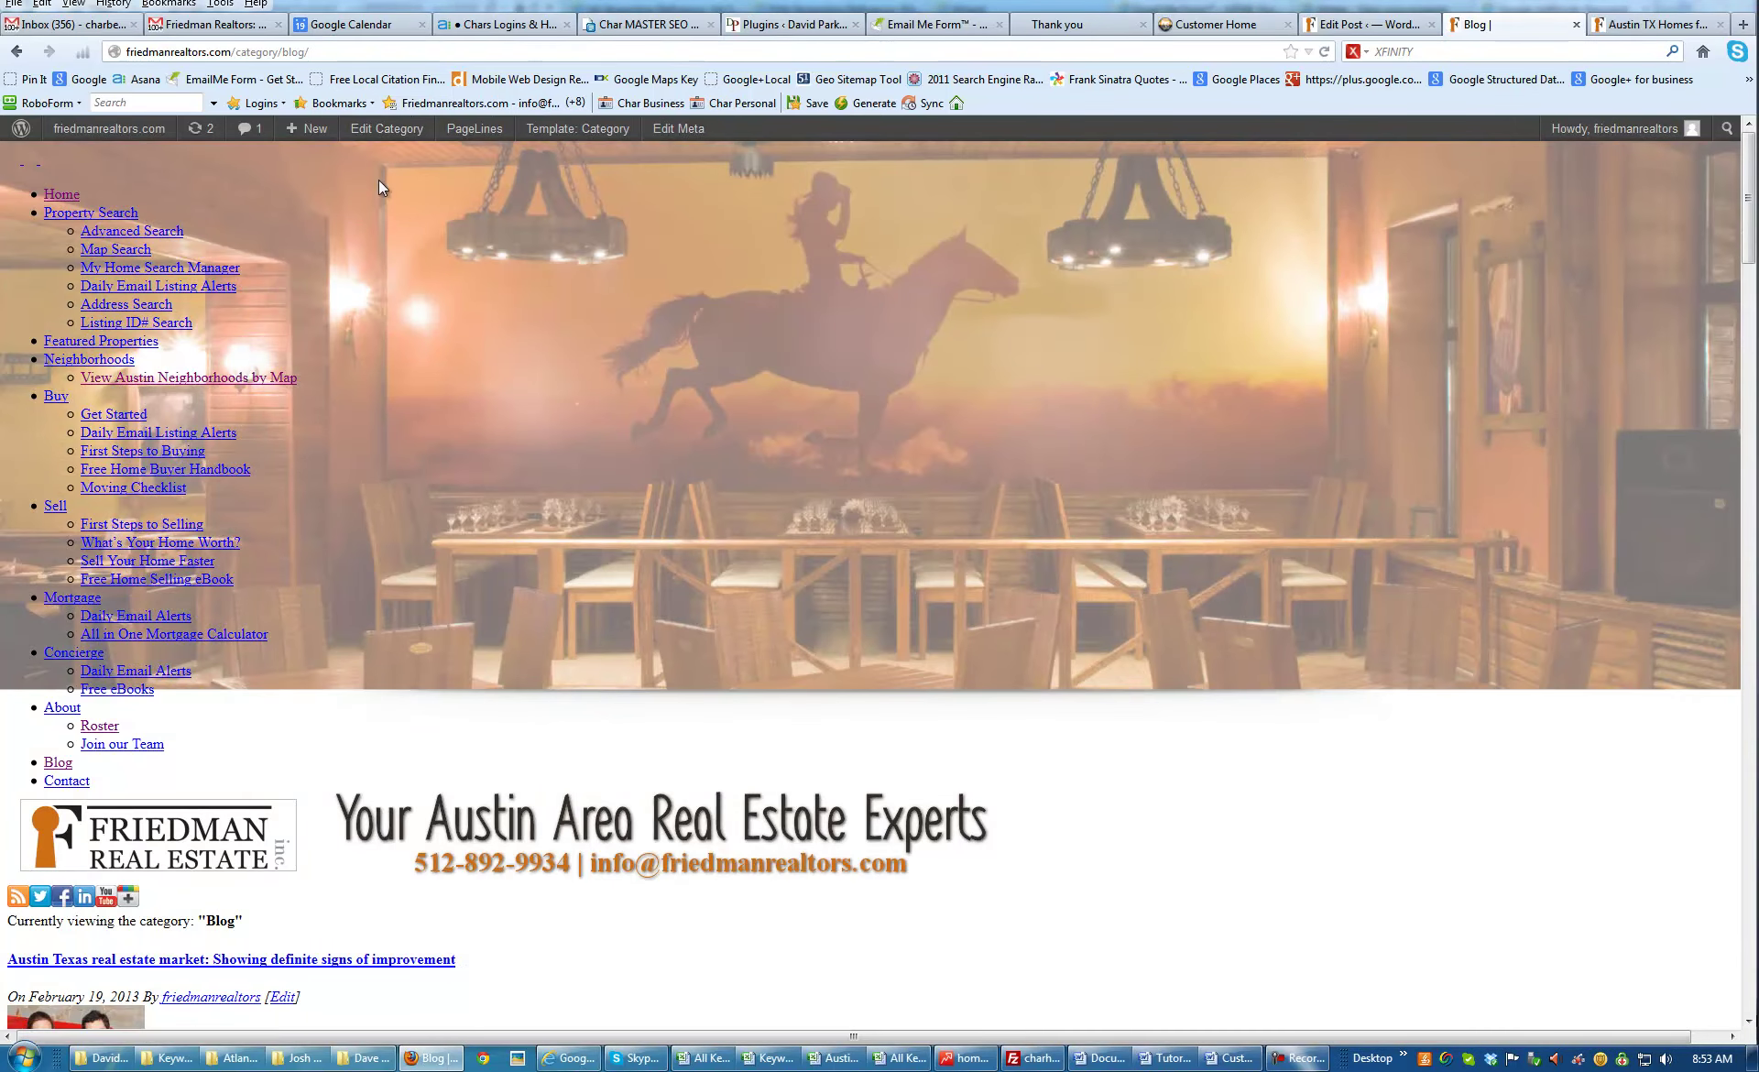
click(293, 52)
key(Return)
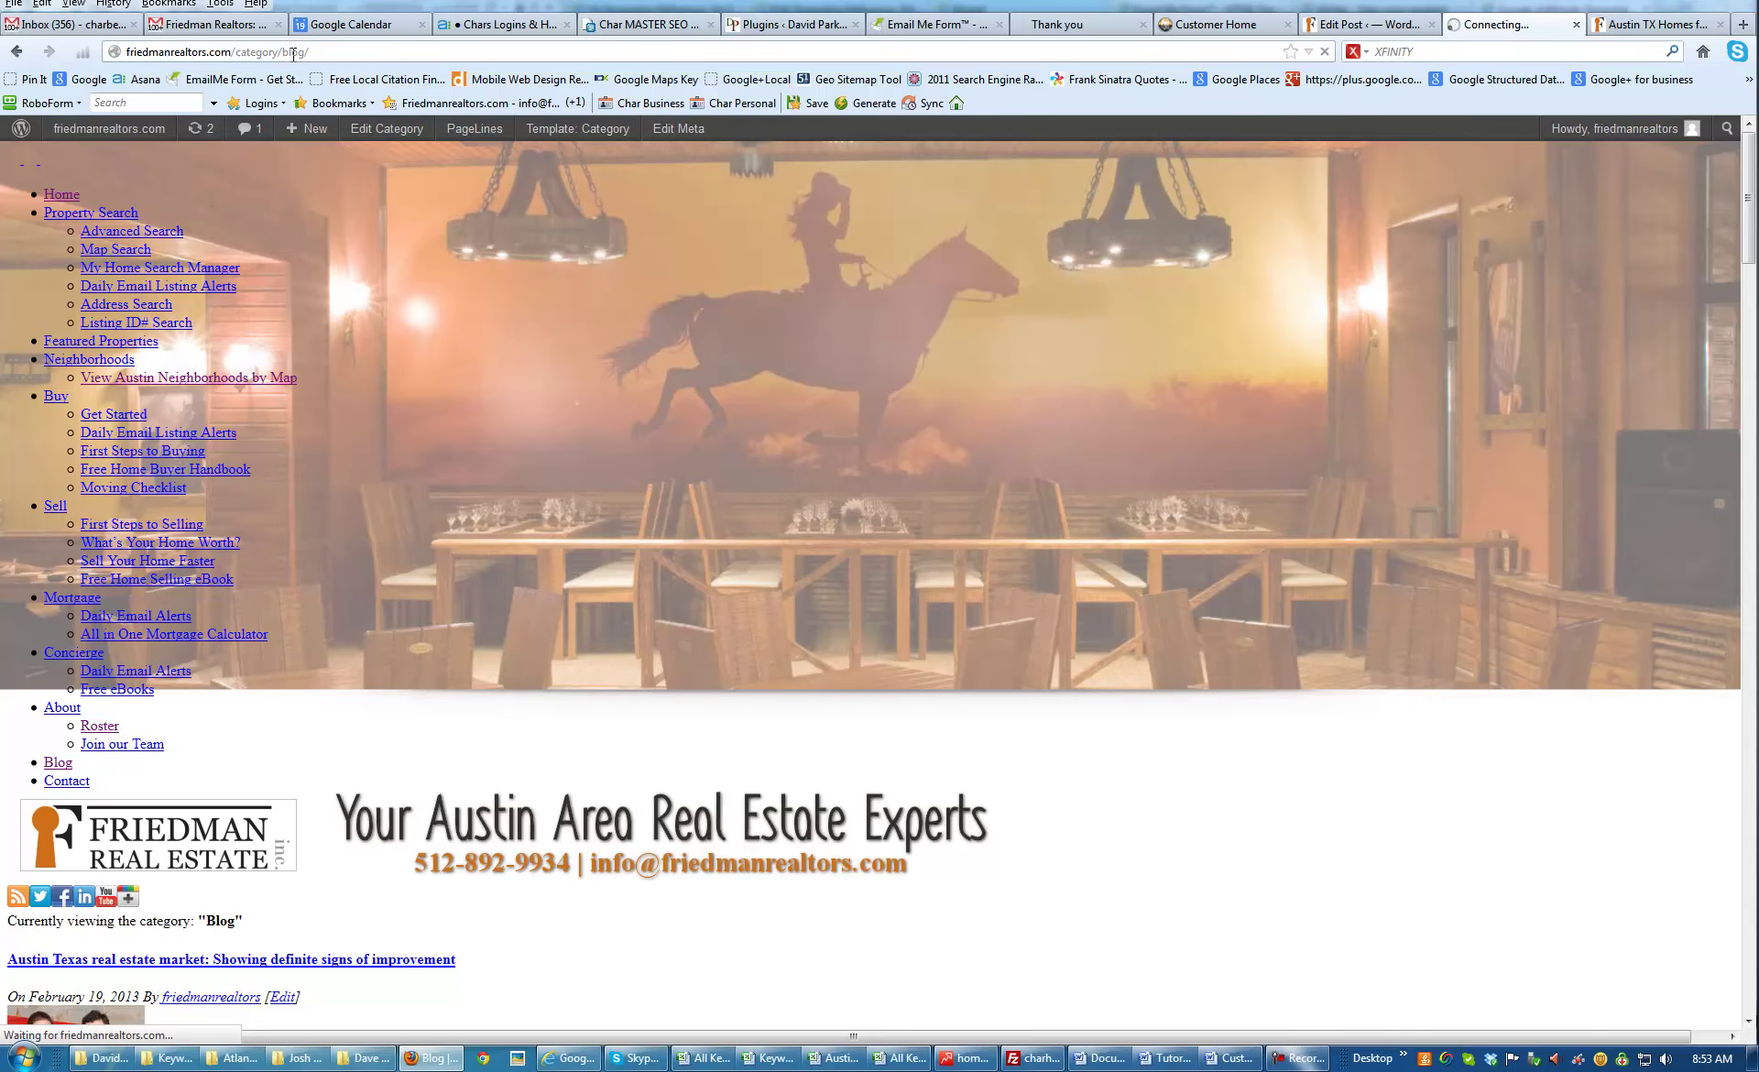
click(411, 105)
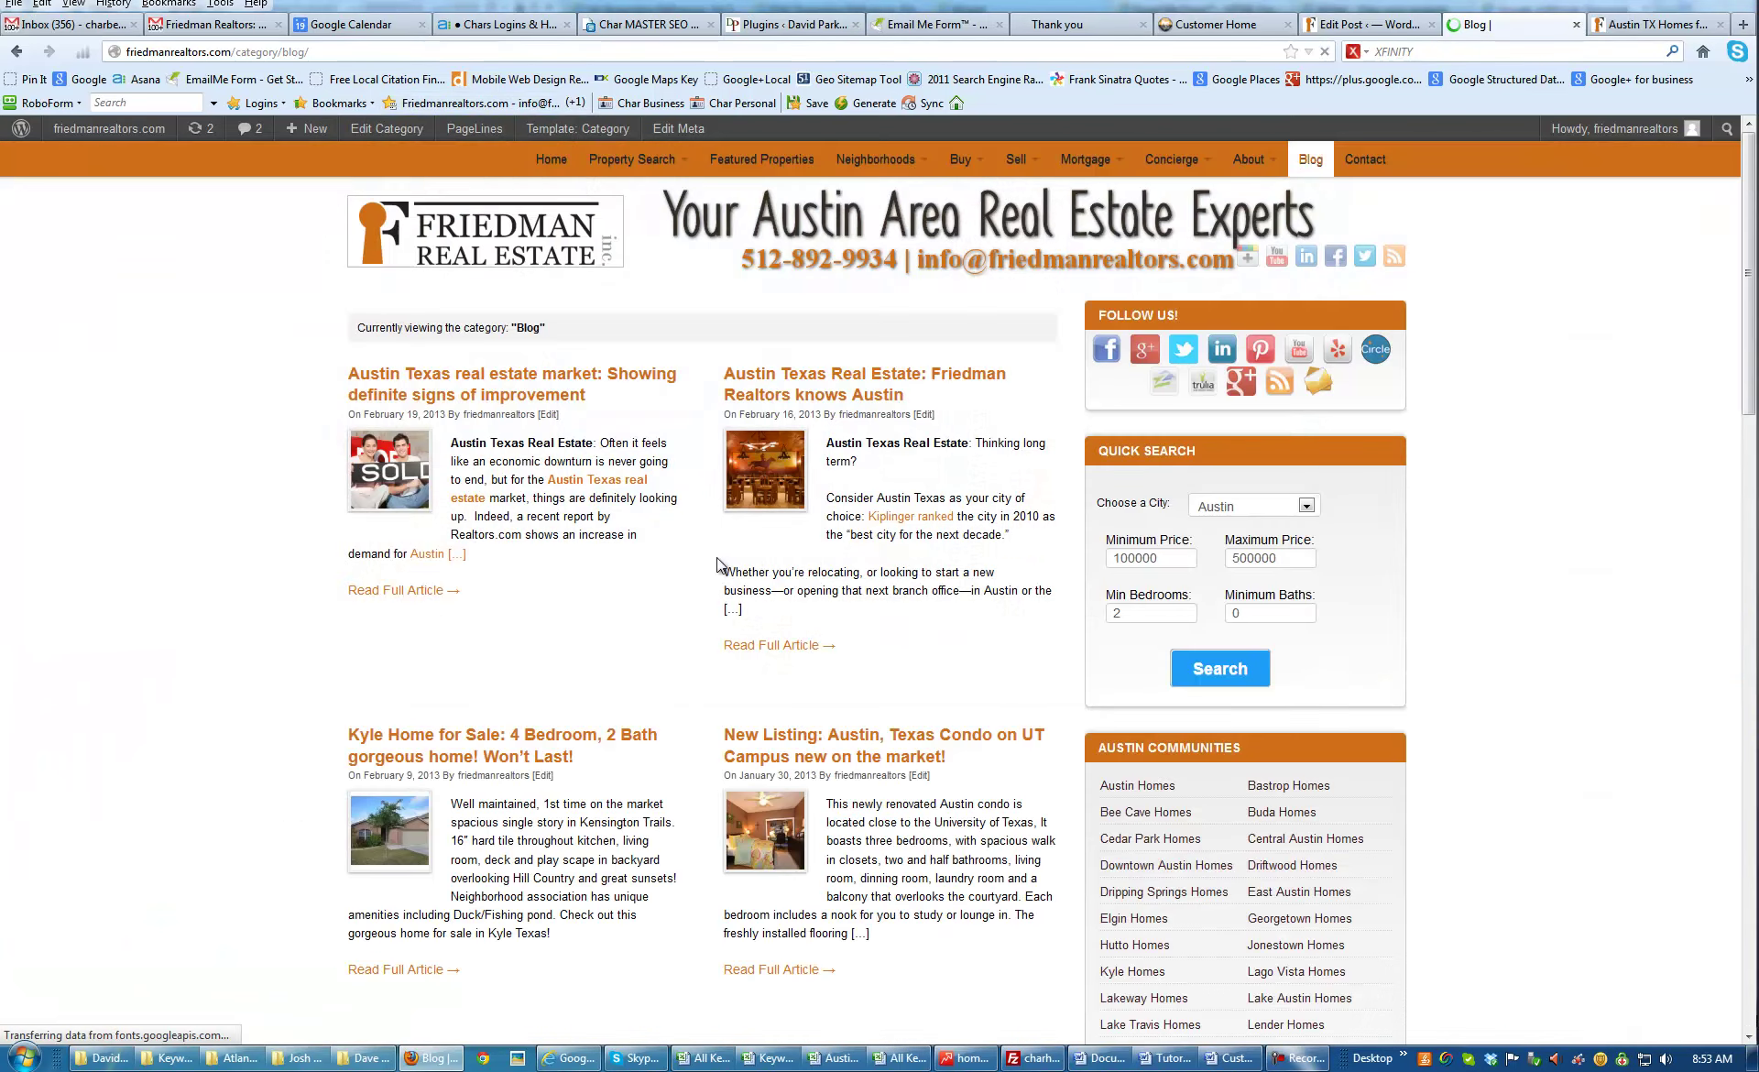
Open the newly published "Austin Texas real estate market: Showing definite signs of improvement" post and check its text, images and tags
click(498, 383)
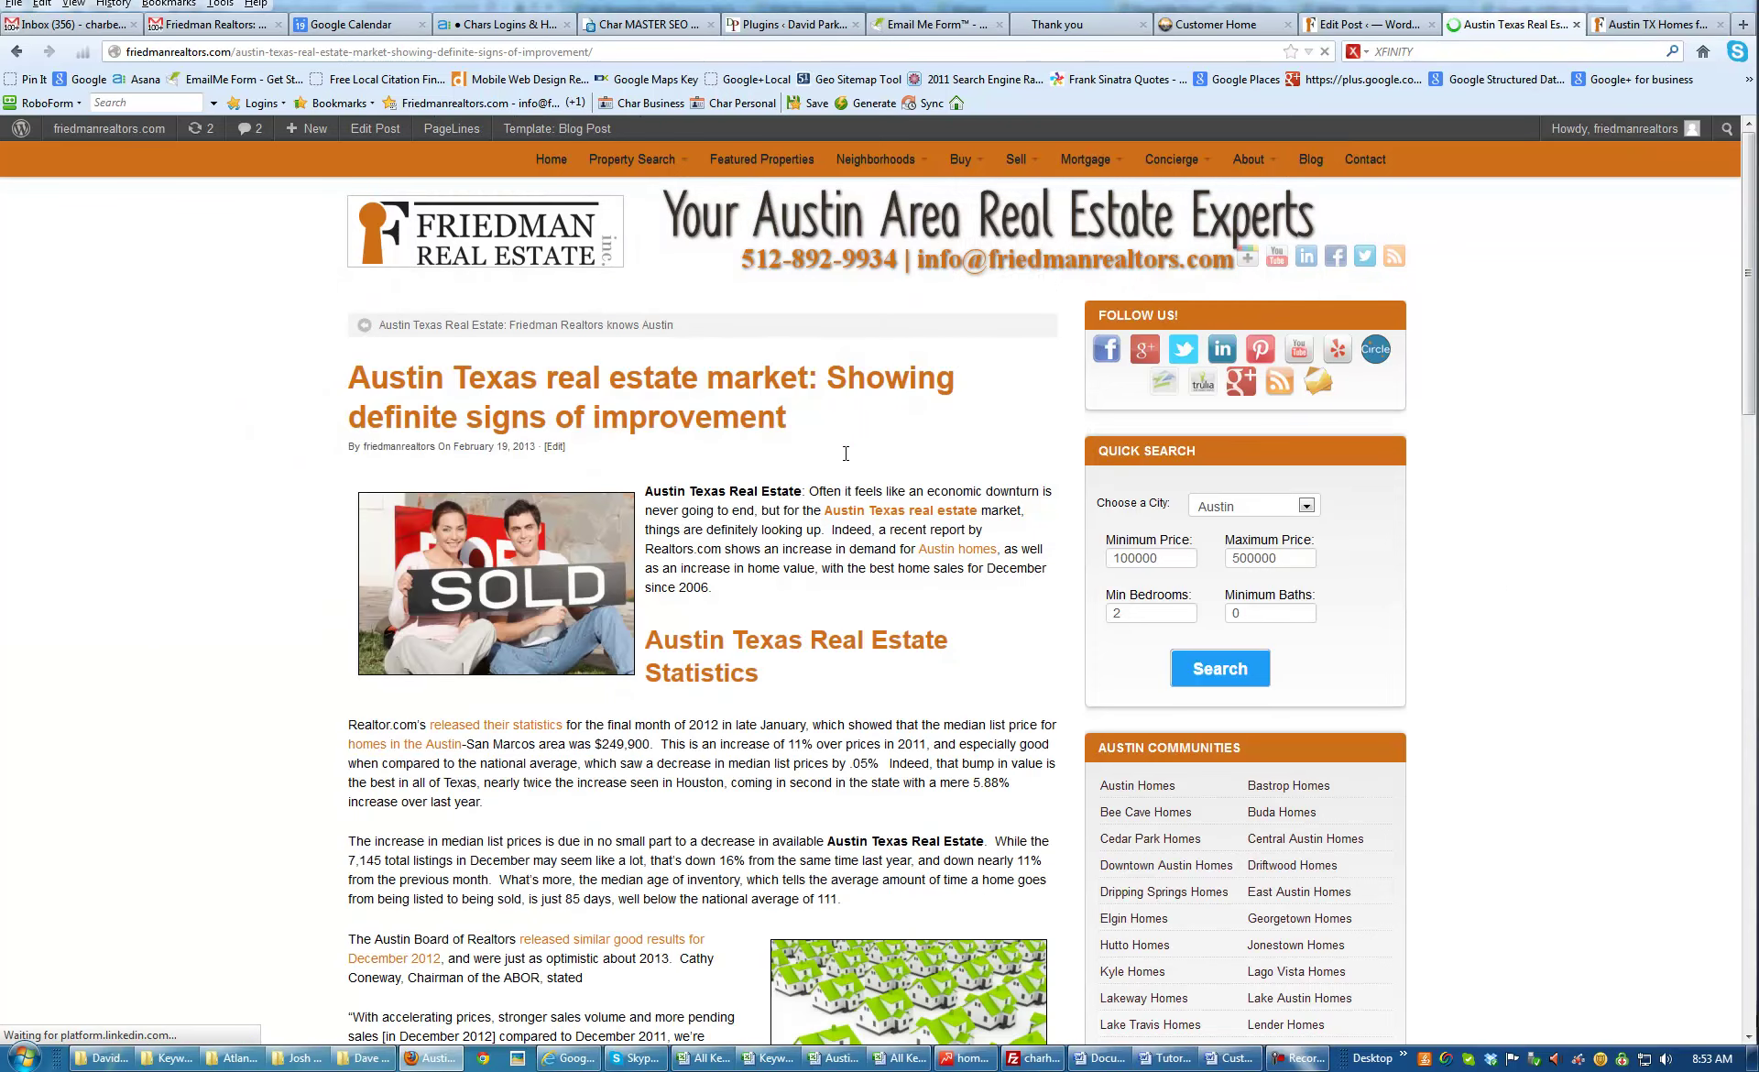
scroll(731, 611, down, 10)
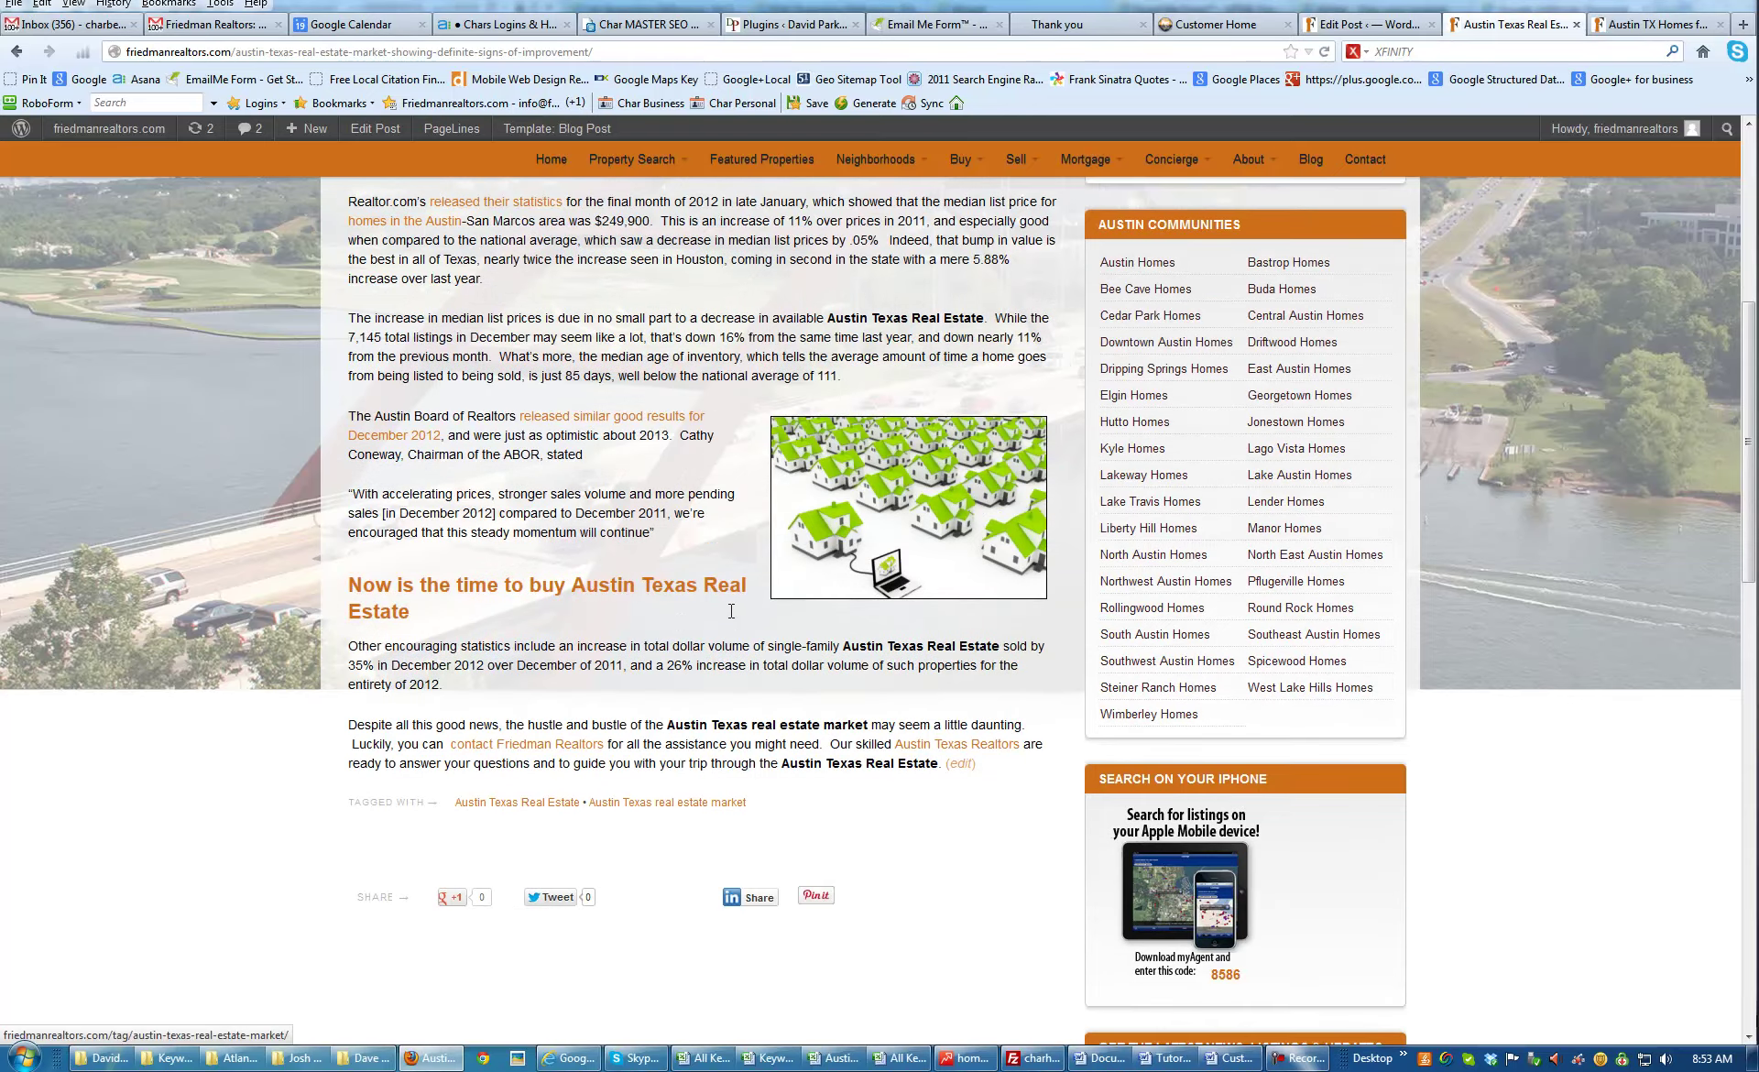
scroll(776, 567, up, 10)
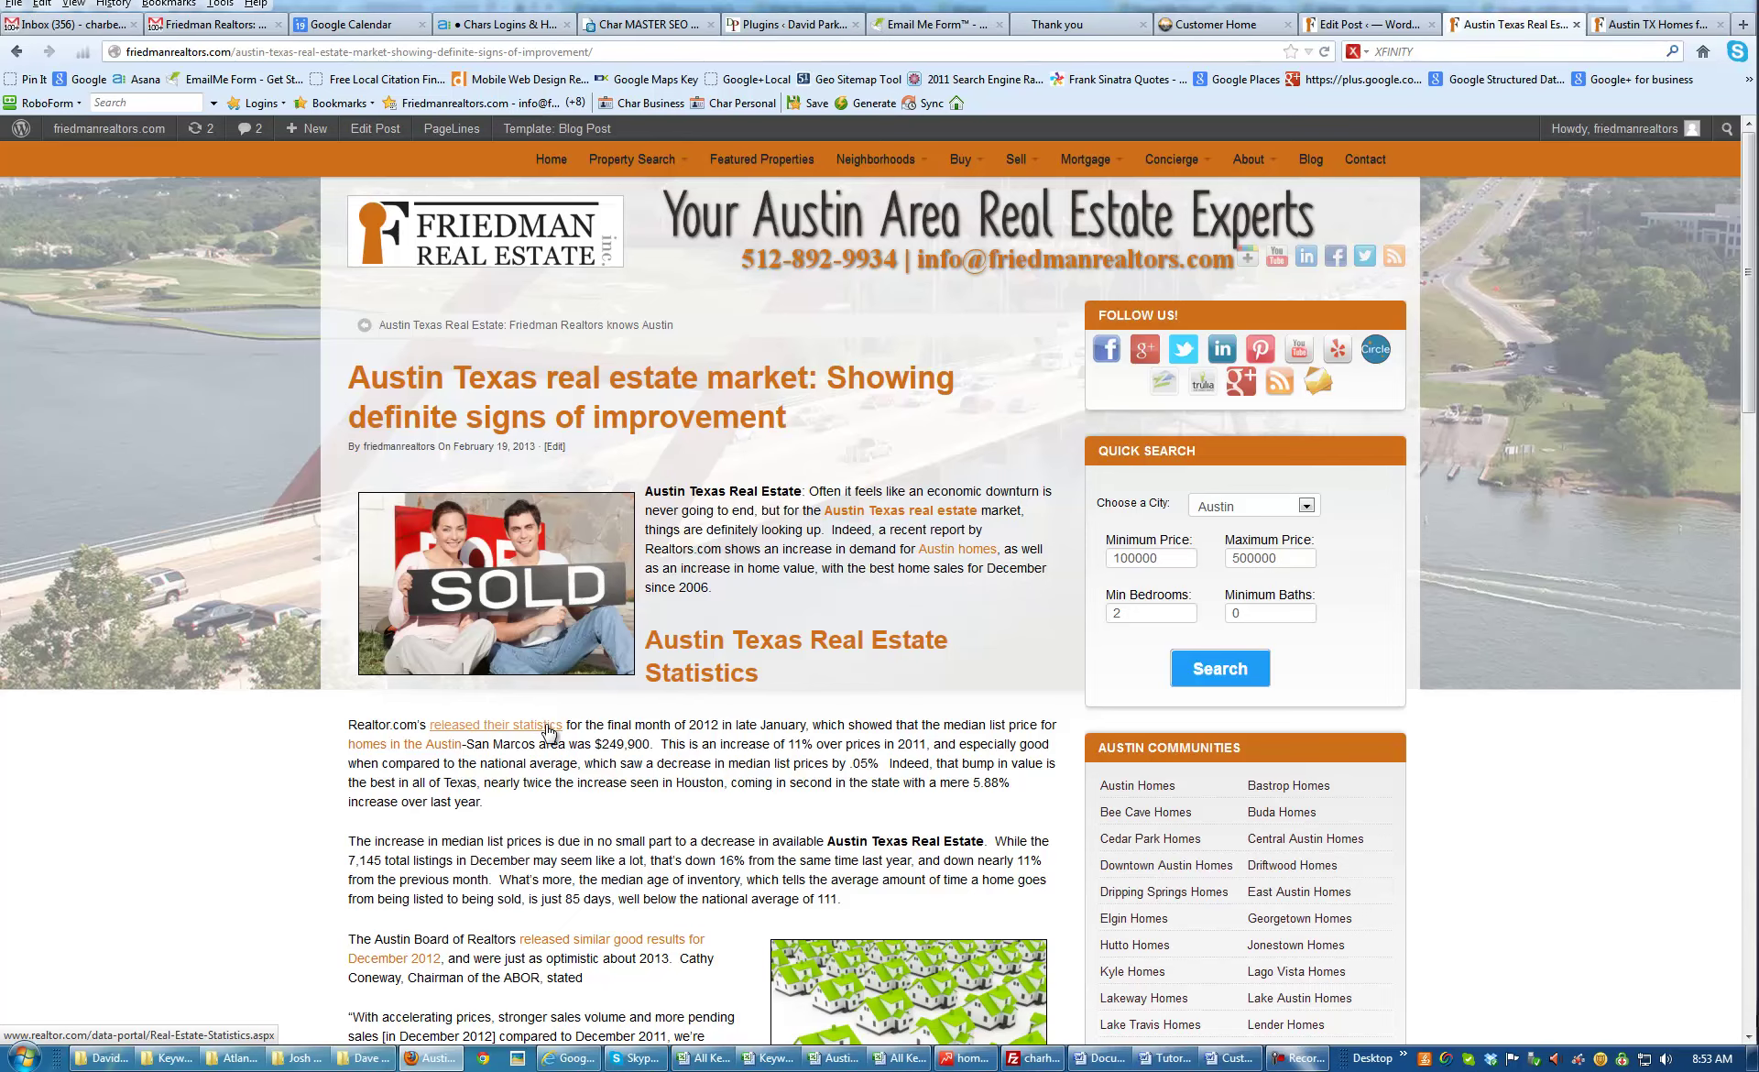
click(1299, 1059)
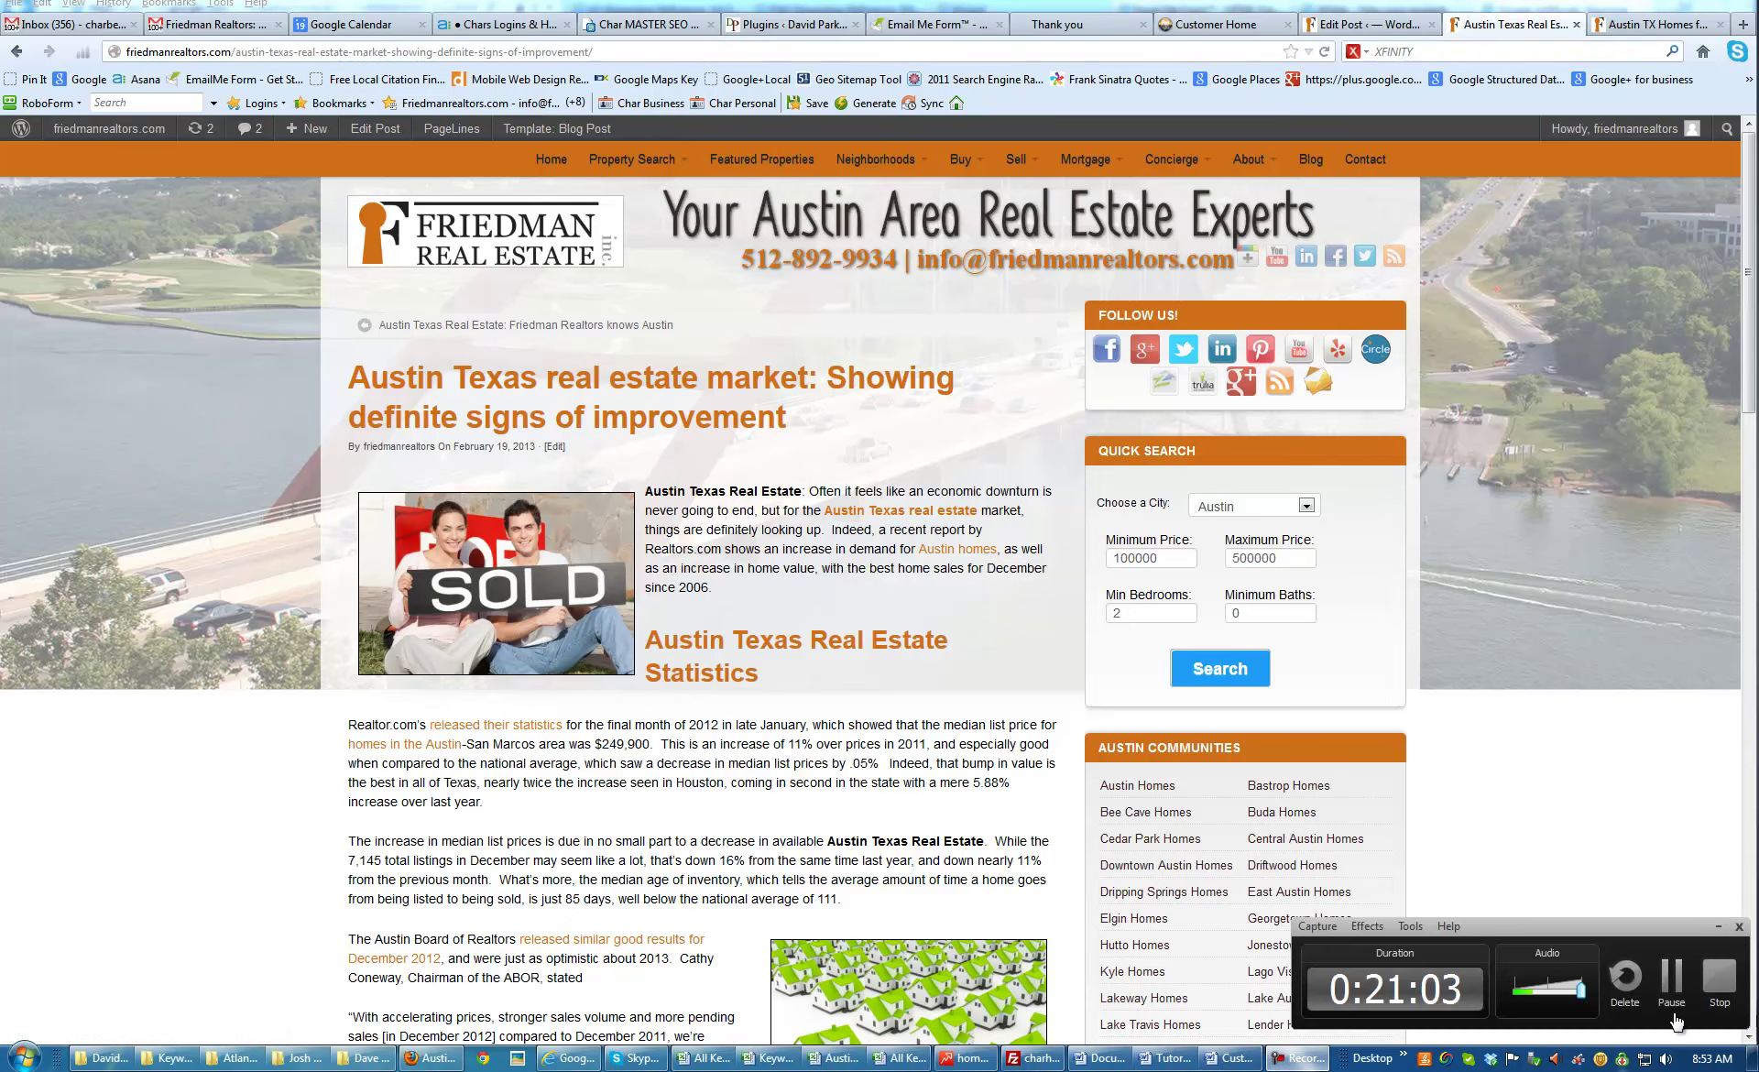